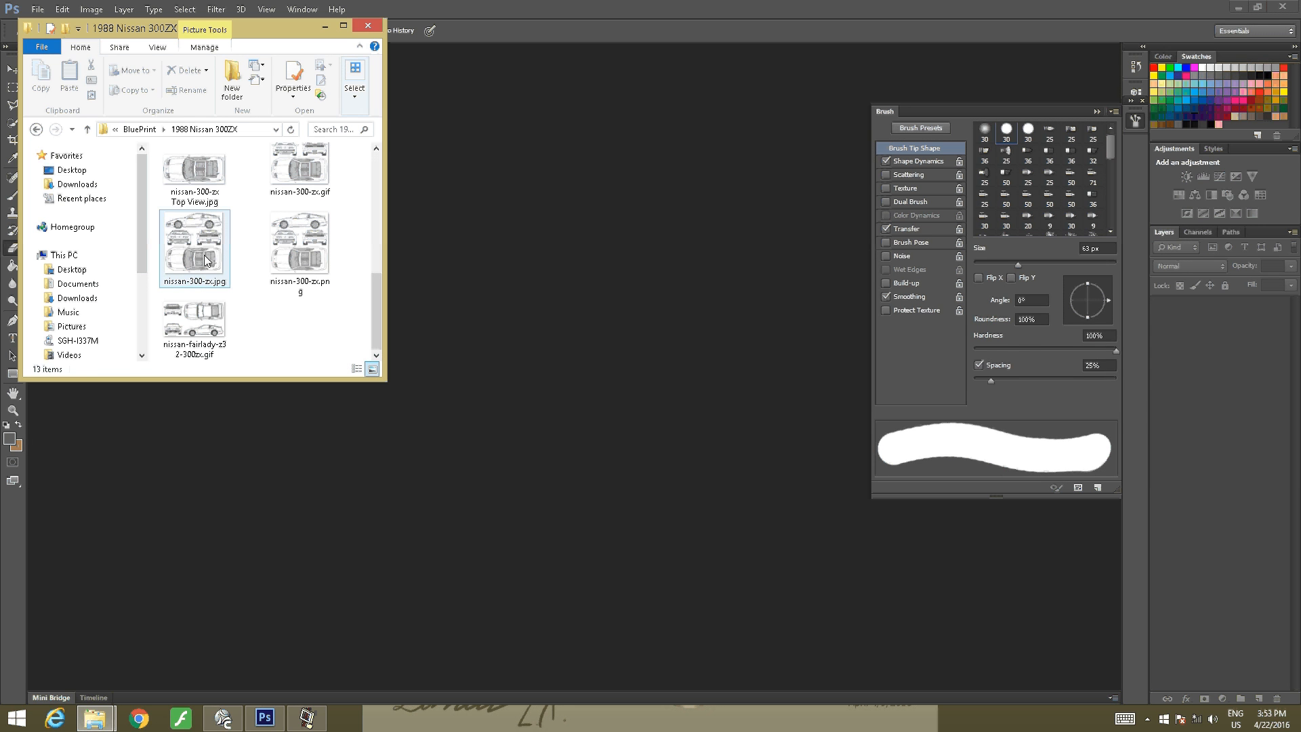
Open nissan-300-zx.jpg from the 1988 Nissan 300ZX folder in Photoshop and check its image size
{"action": "left_click_drag", "start_coordinate": [205, 253], "coordinate": [501, 117]}
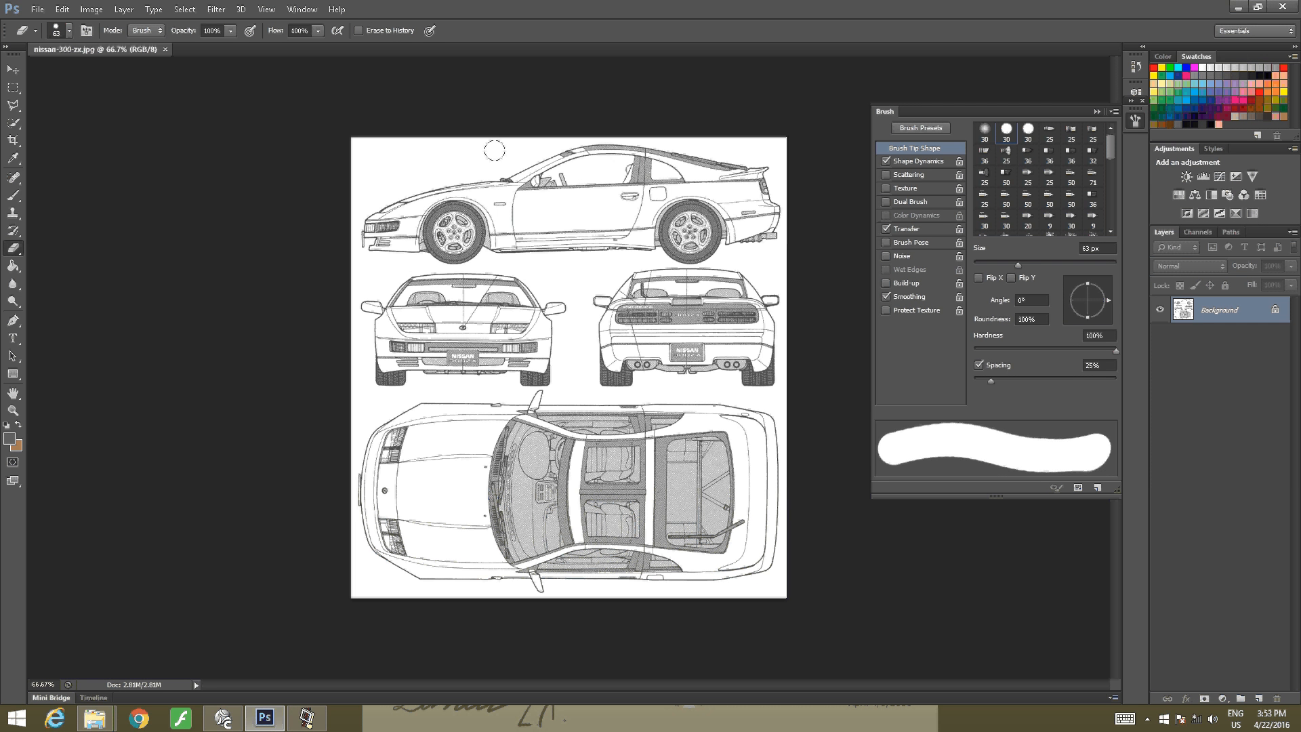
{"action": "left_click", "coordinate": [35, 12]}
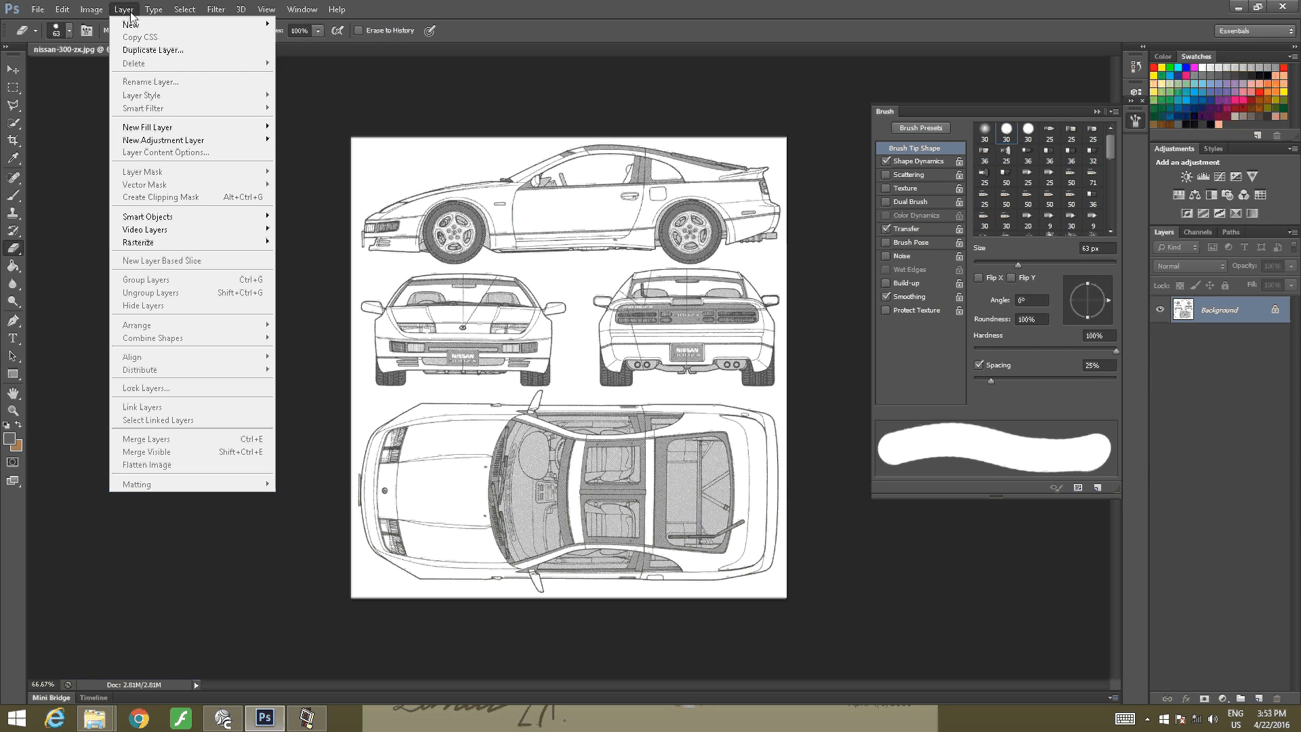
{"action": "mouse_move", "coordinate": [99, 13]}
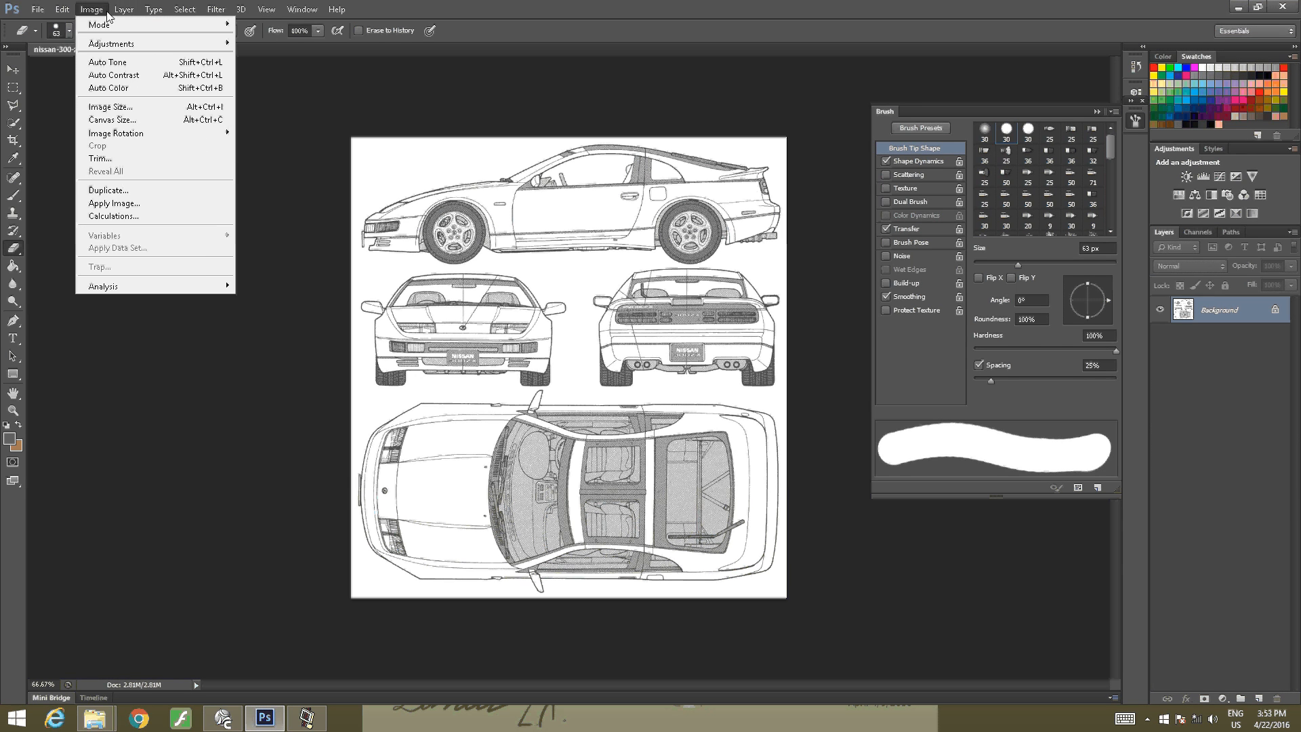
{"action": "mouse_move", "coordinate": [119, 44]}
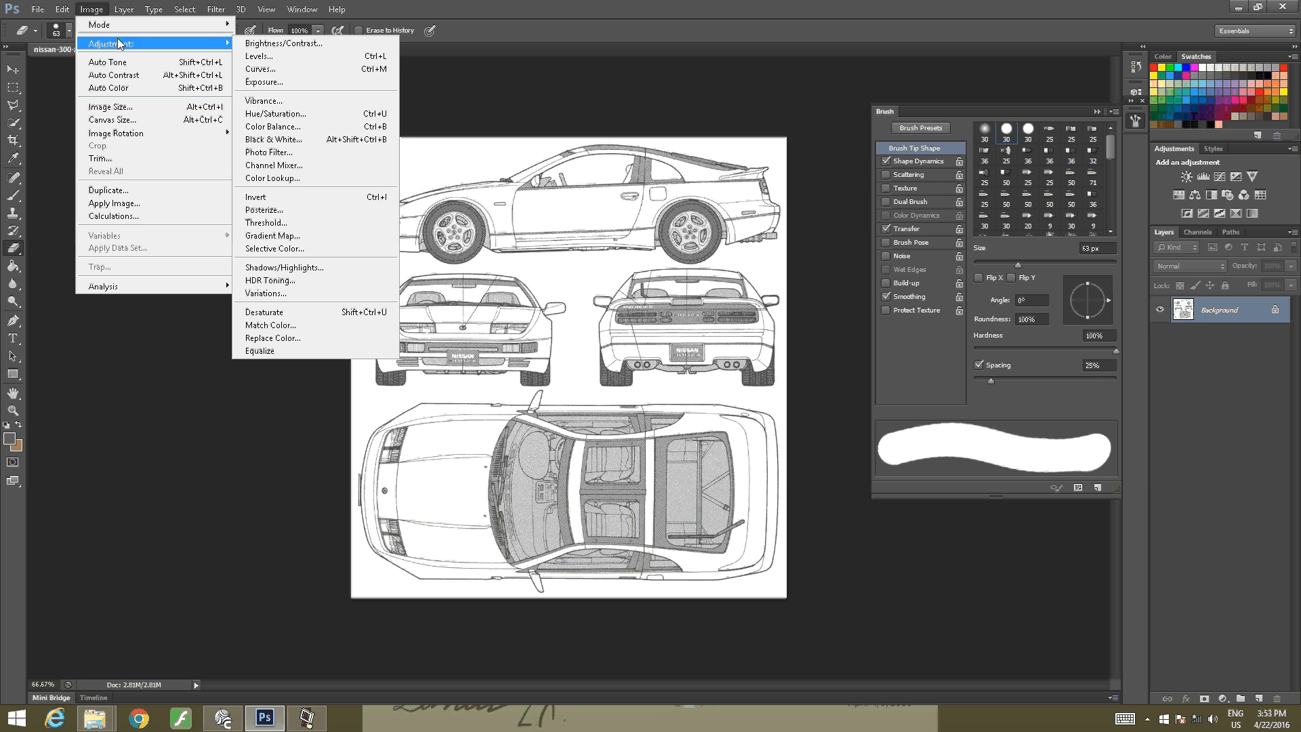
{"action": "left_click", "coordinate": [109, 107]}
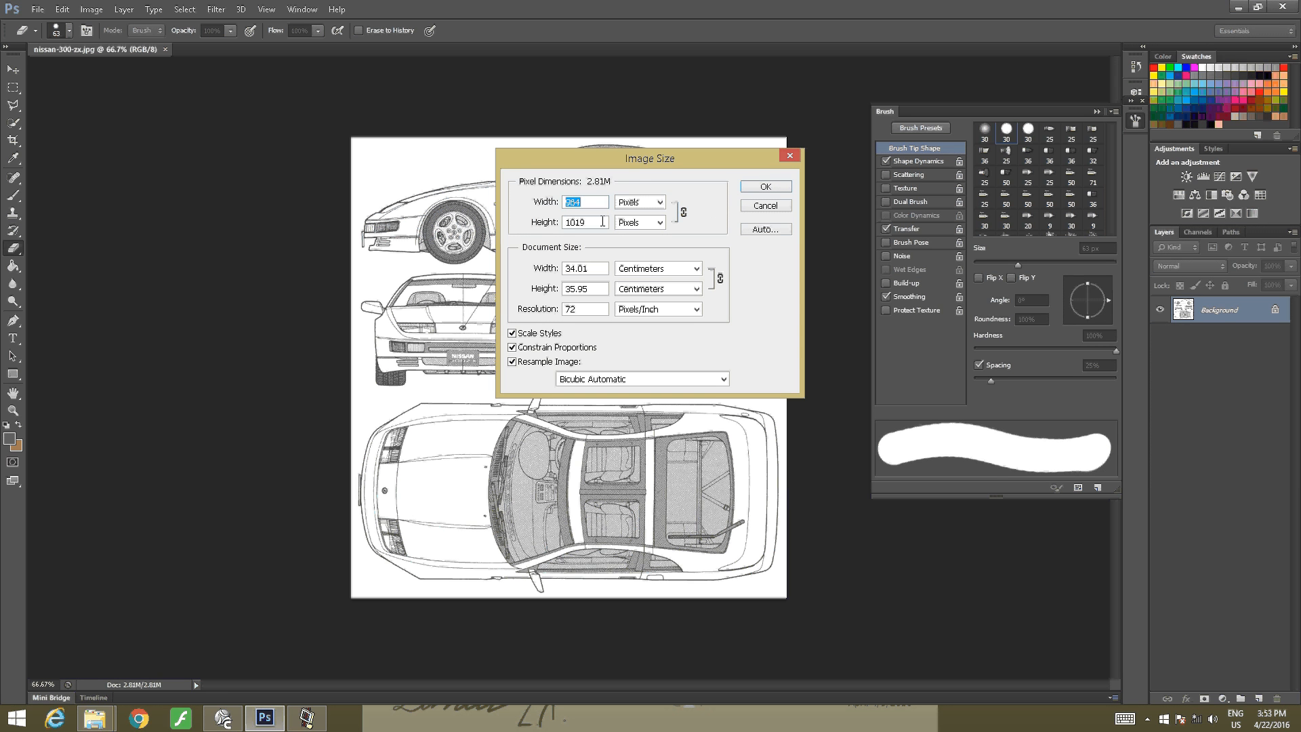
{"action": "left_click", "coordinate": [783, 205]}
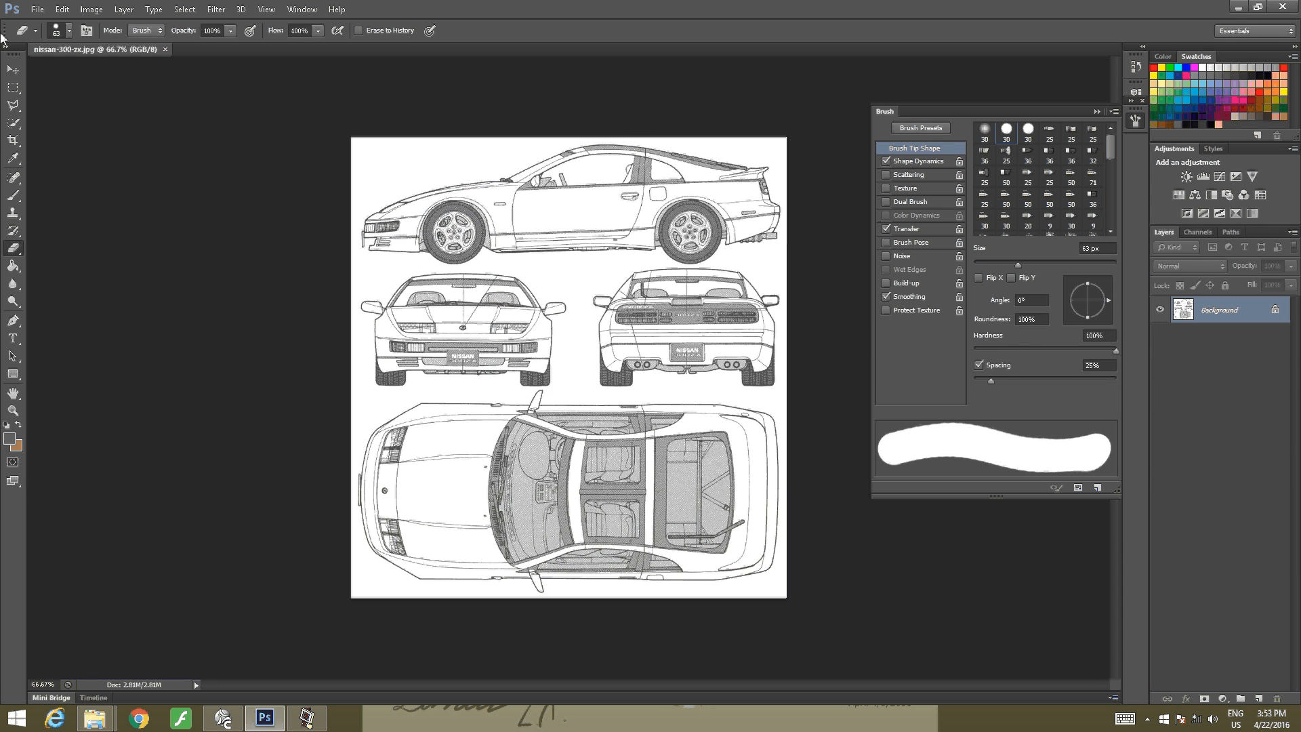
{"action": "left_click", "coordinate": [37, 9]}
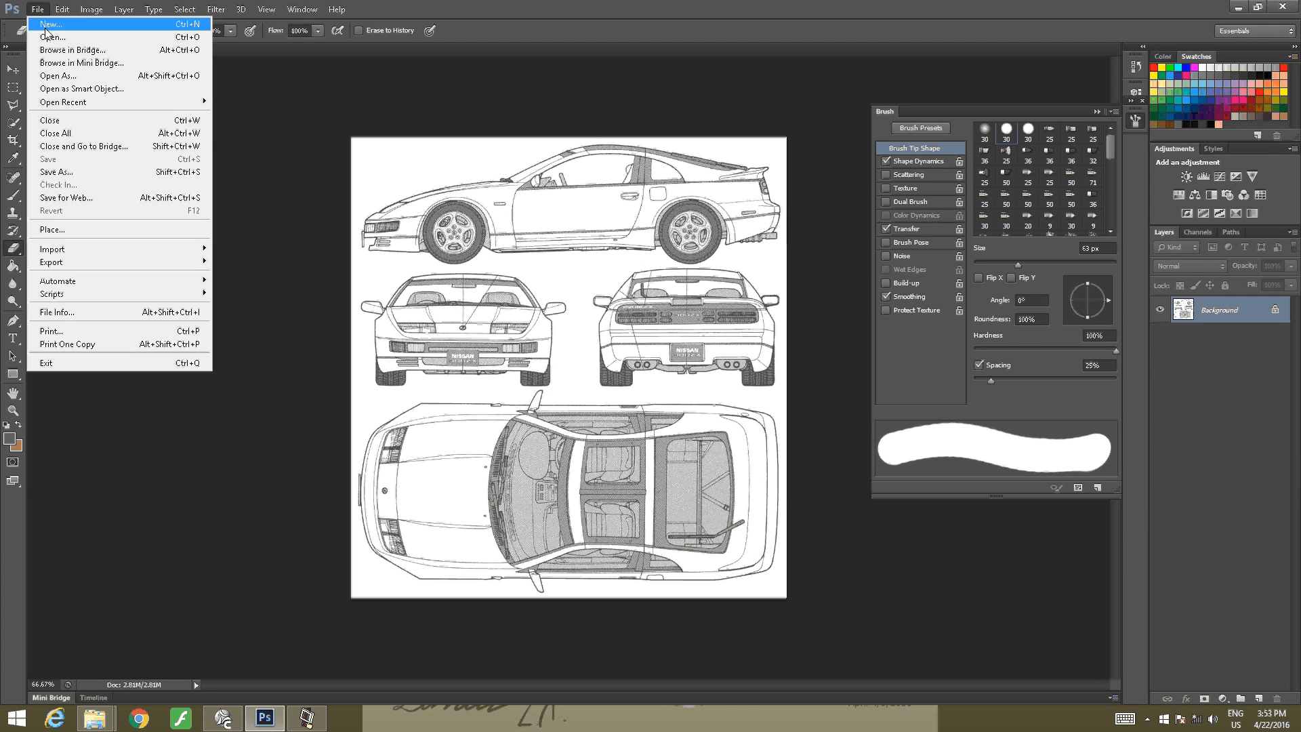
{"action": "left_click", "coordinate": [48, 24]}
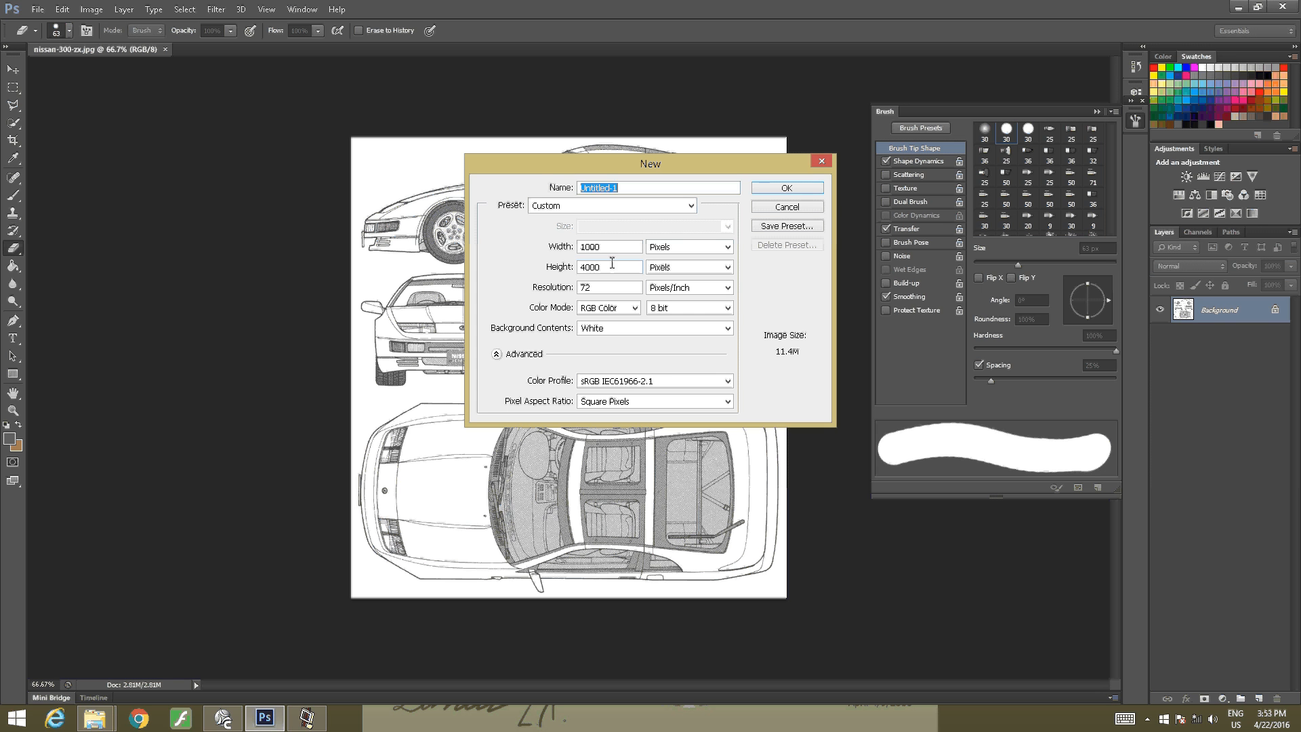
{"action": "double_click", "coordinate": [612, 264]}
{"action": "type", "text": "1000"}
{"action": "key", "text": "Escape"}
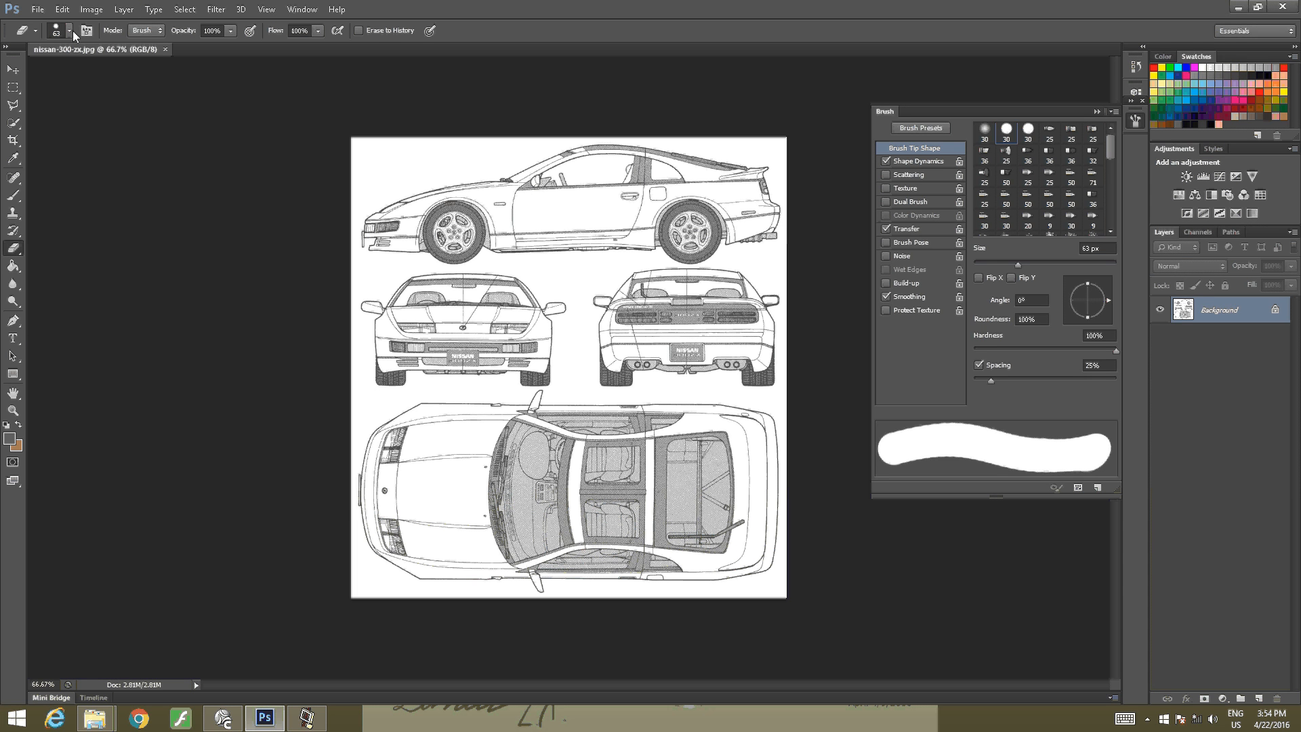
Review the blueprint image's pixel width and height again, leaving the size settings as they are
{"action": "left_click", "coordinate": [91, 9]}
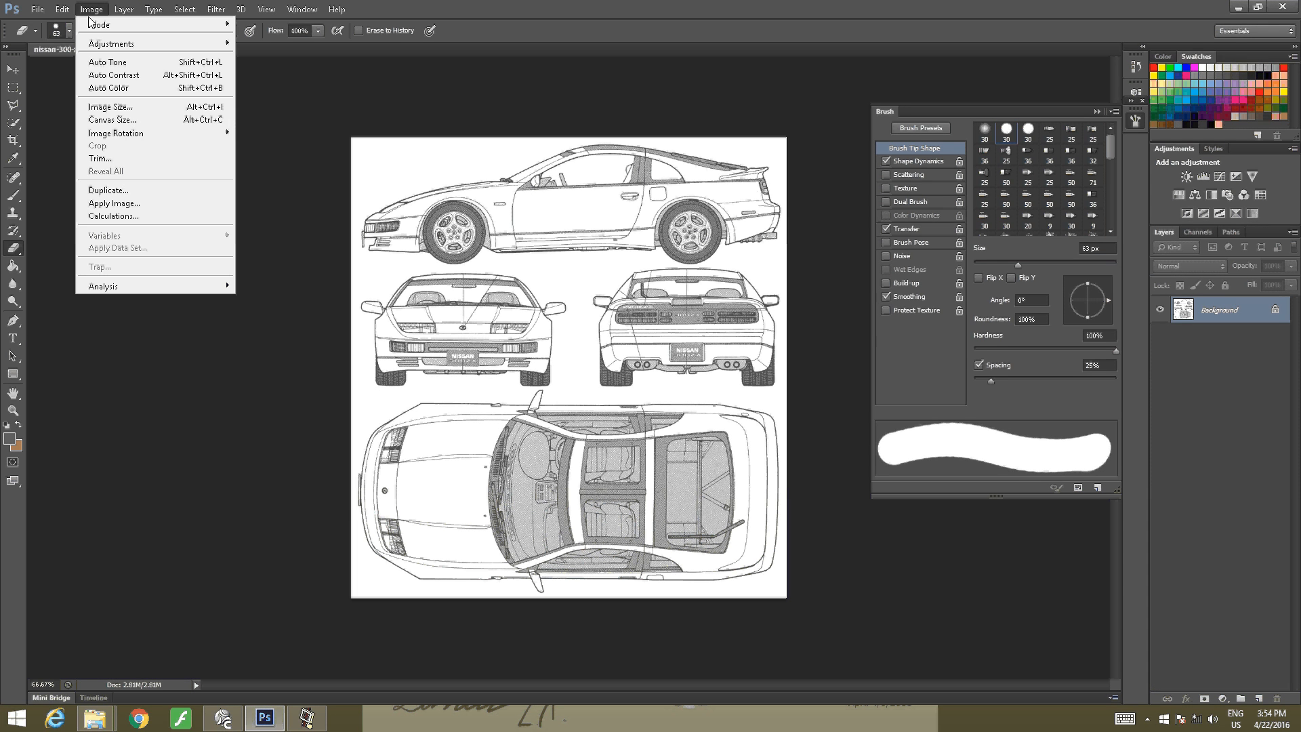
{"action": "left_click", "coordinate": [125, 106]}
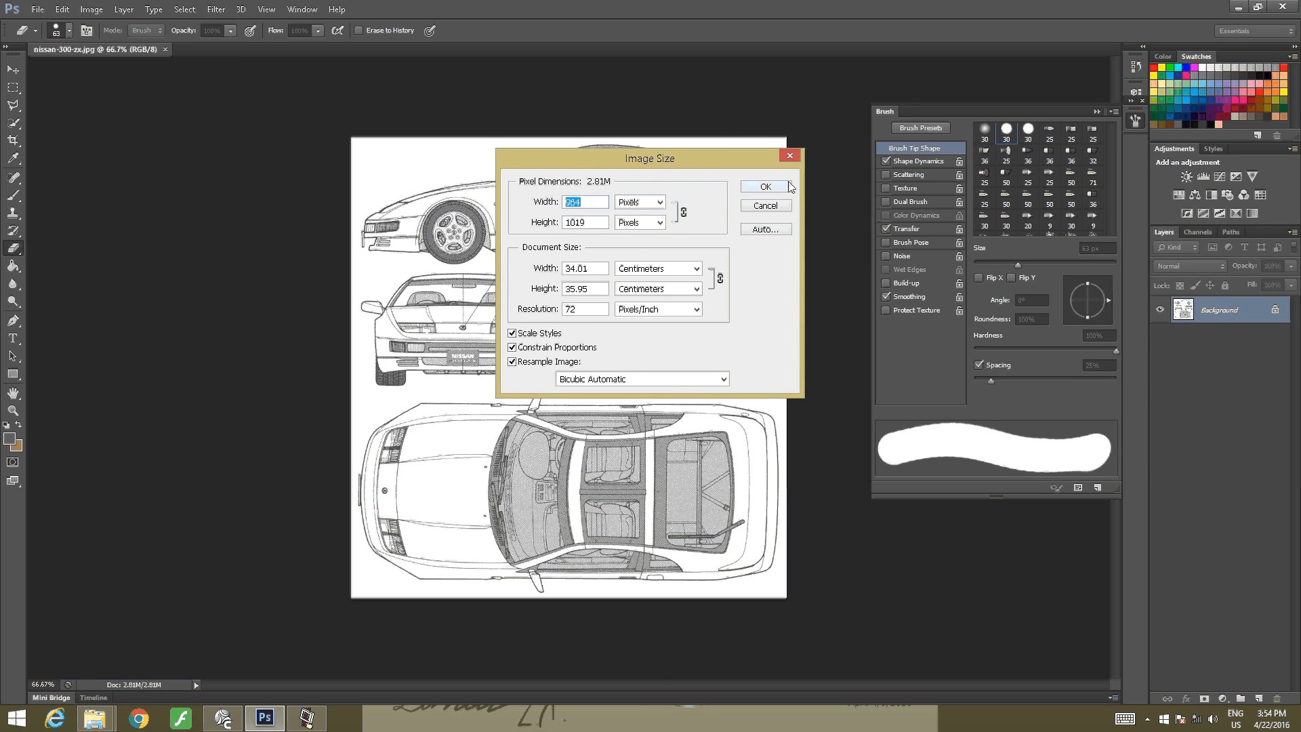
{"action": "left_click", "coordinate": [766, 187]}
Create a new blank document 950 pixels wide and 950 pixels high with a white background
{"action": "left_click", "coordinate": [37, 9]}
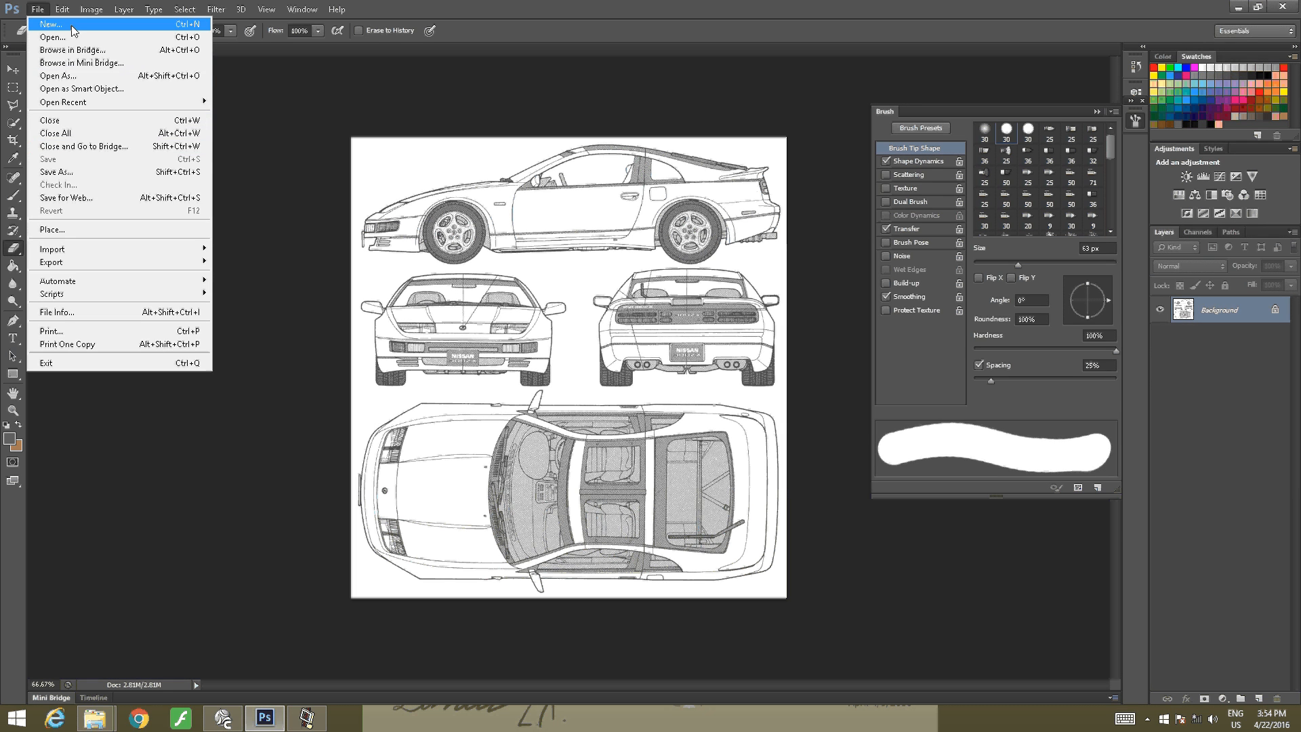
{"action": "left_click", "coordinate": [50, 24]}
{"action": "key", "text": "Tab"}
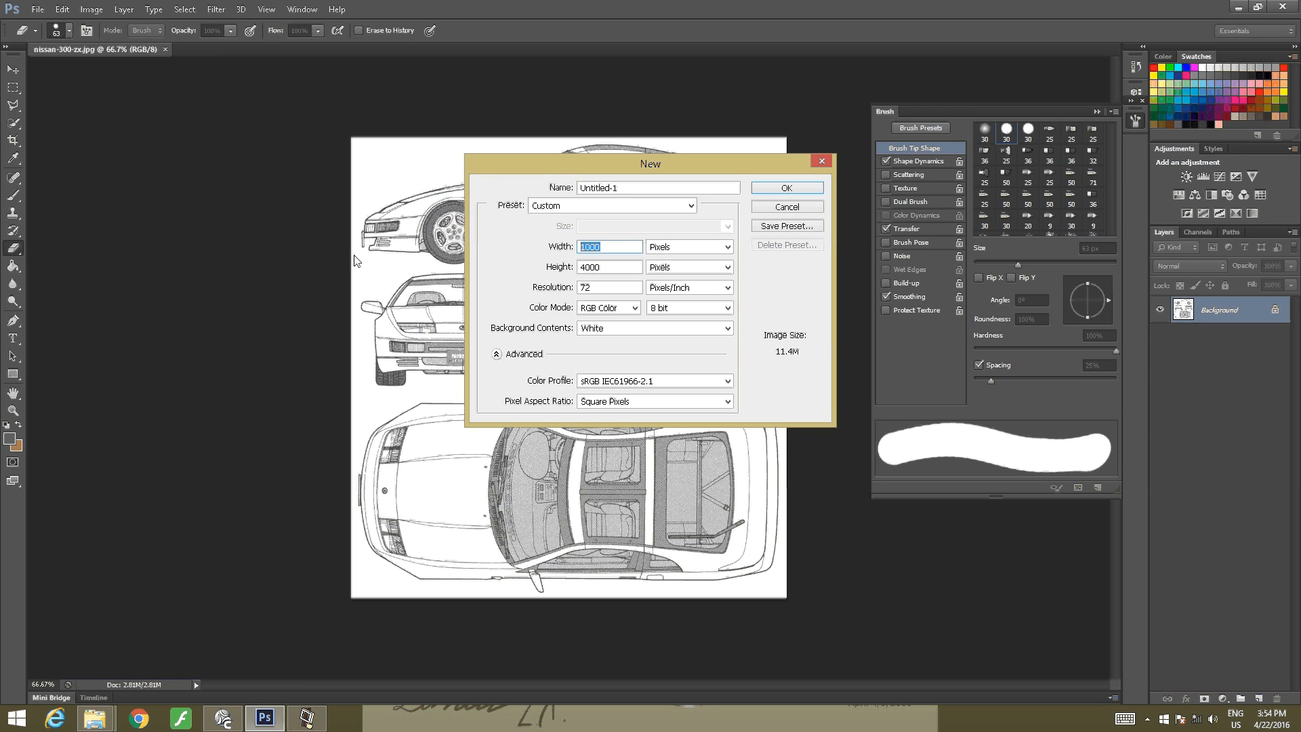
{"action": "type", "text": "950"}
{"action": "left_click", "coordinate": [634, 264]}
{"action": "left_click_drag", "start_coordinate": [634, 265], "coordinate": [453, 270]}
{"action": "key", "text": "BackSpace"}
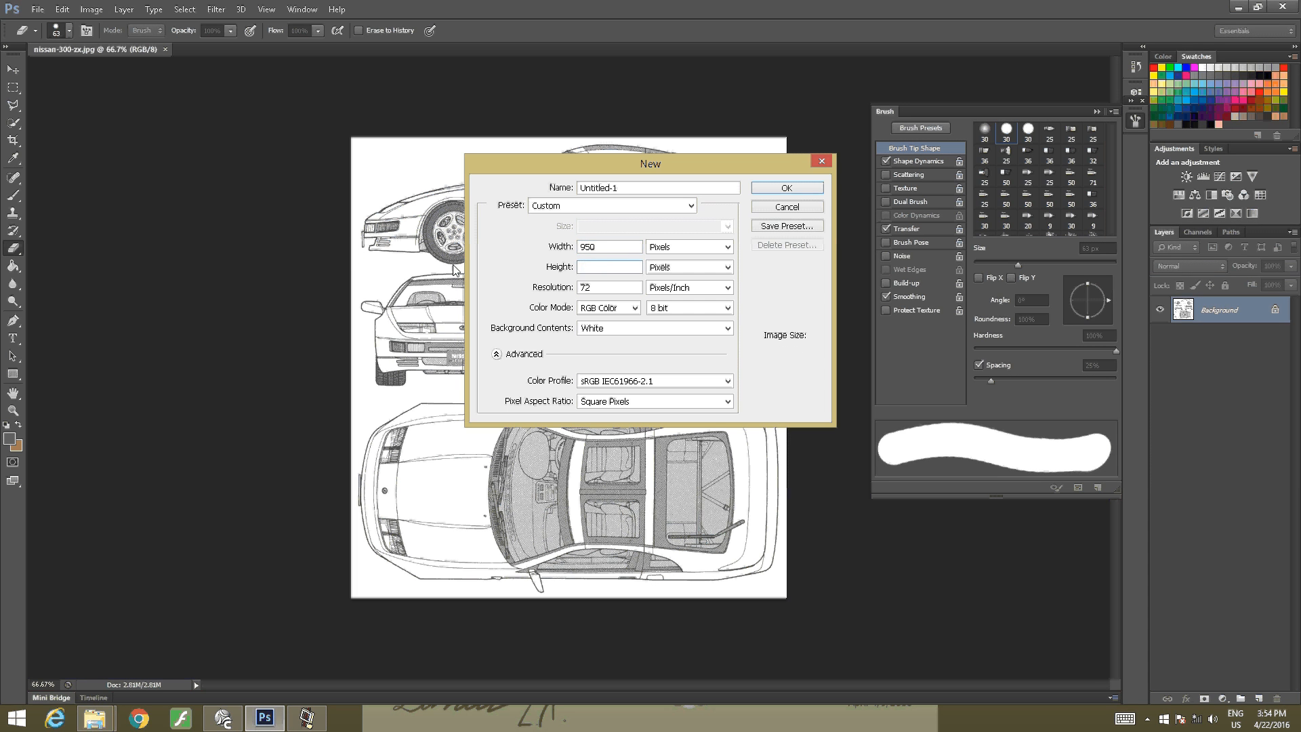
{"action": "type", "text": "950"}
{"action": "left_click", "coordinate": [787, 189]}
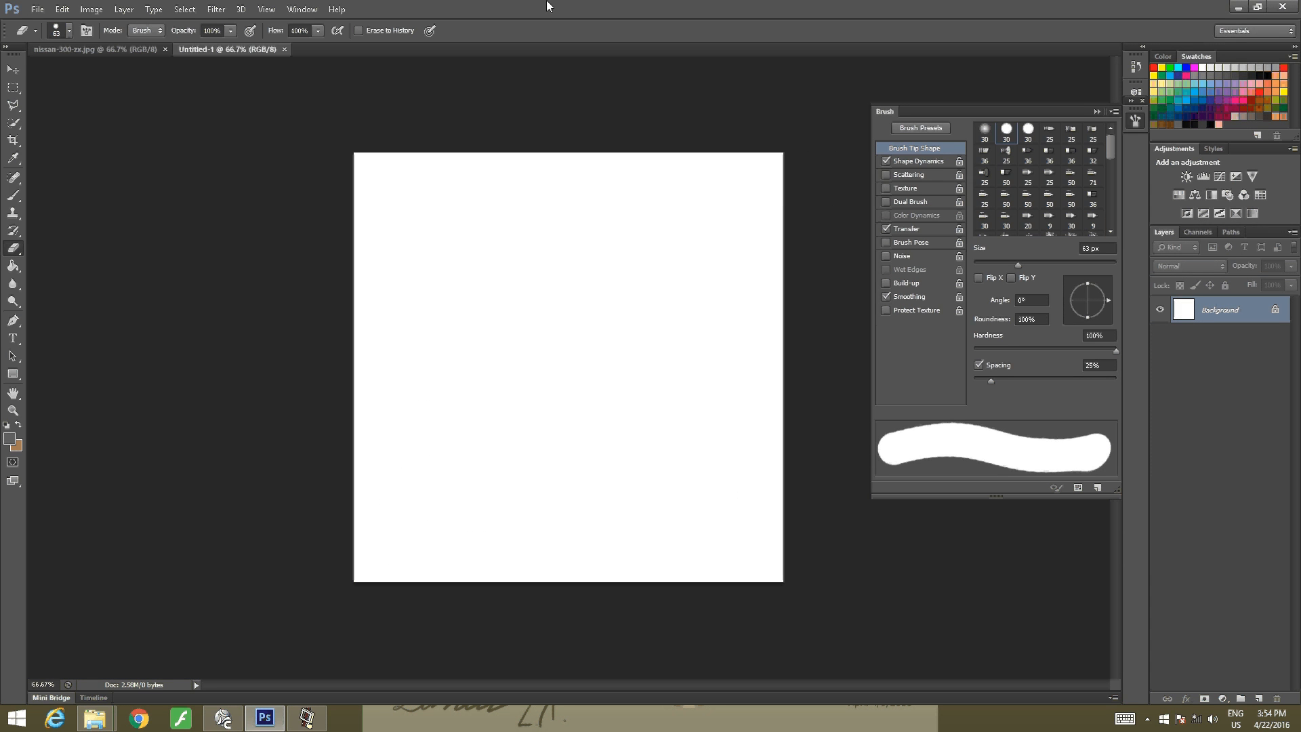
Show the grid over the blank square canvas
{"action": "left_click", "coordinate": [61, 10]}
{"action": "left_click", "coordinate": [217, 10]}
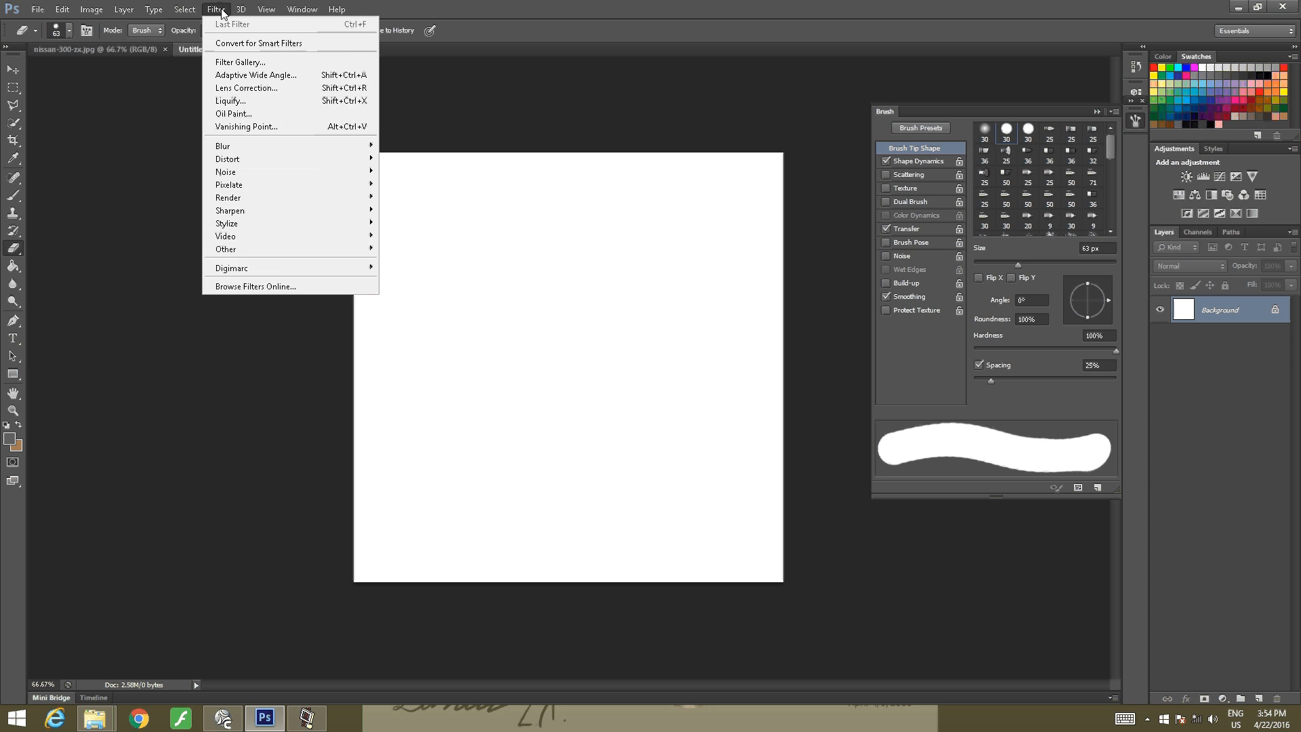
{"action": "mouse_move", "coordinate": [267, 9]}
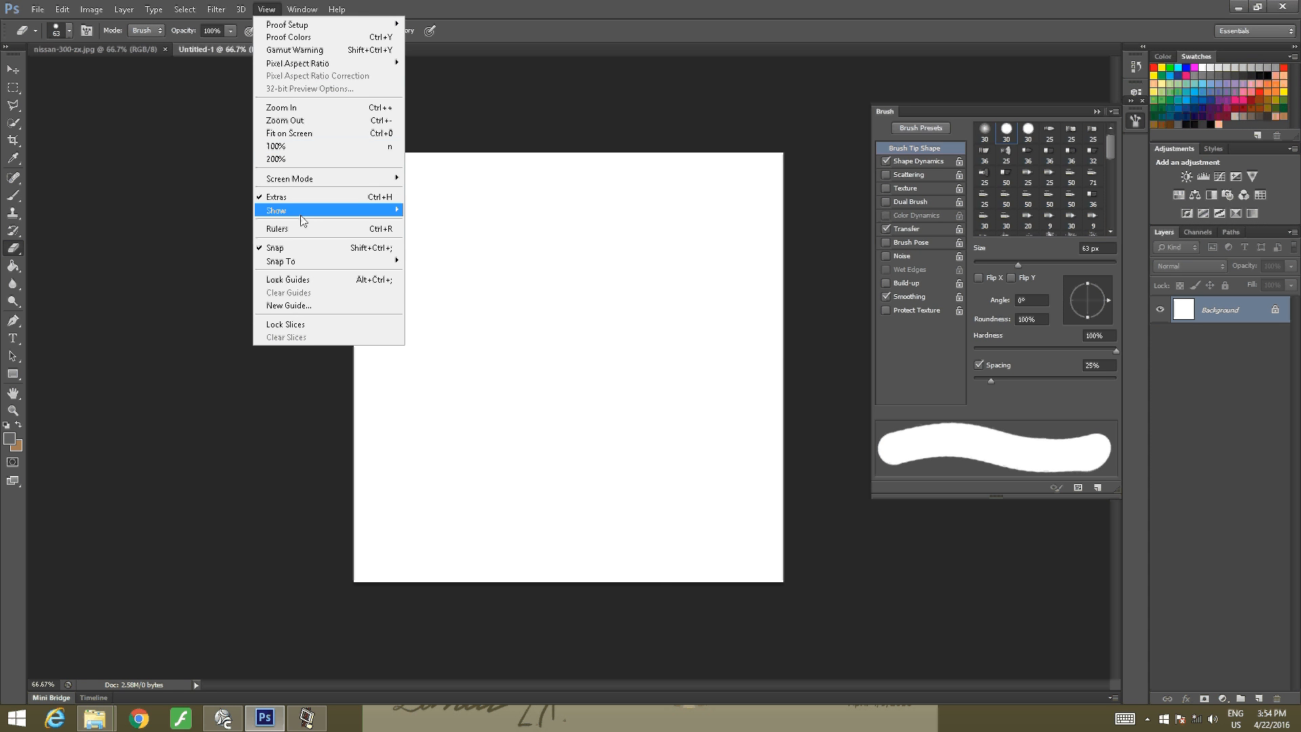
{"action": "mouse_move", "coordinate": [301, 217]}
{"action": "left_click", "coordinate": [180, 251]}
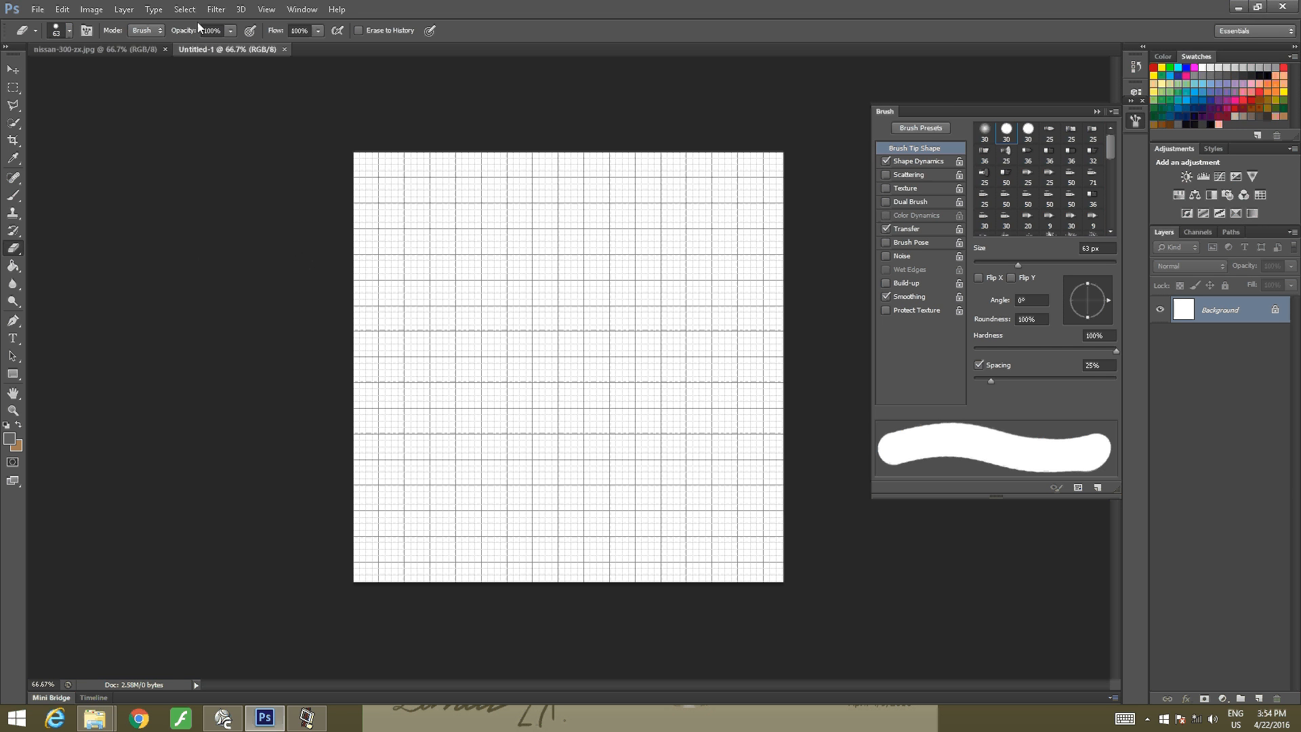
Set the grid's subdivisions to 2 in the Guides, Grid & Slices preferences
{"action": "left_click", "coordinate": [61, 10]}
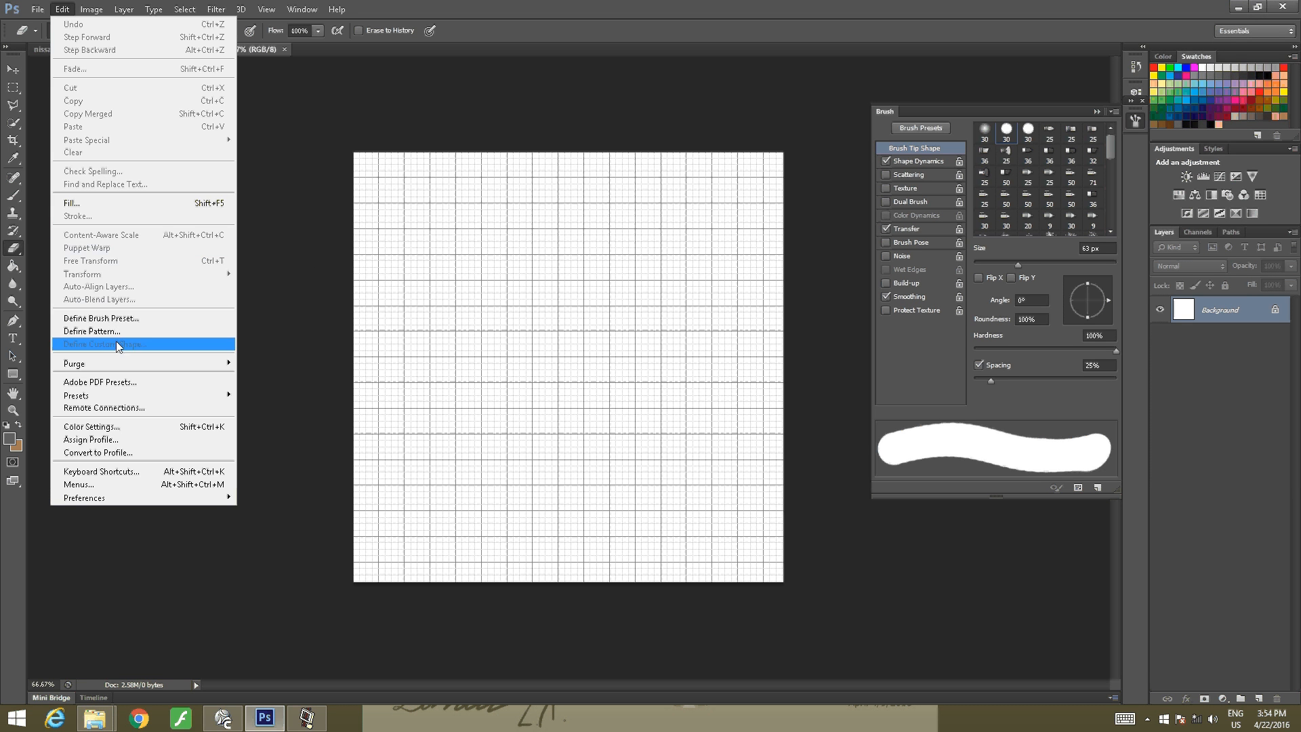
{"action": "mouse_move", "coordinate": [138, 502]}
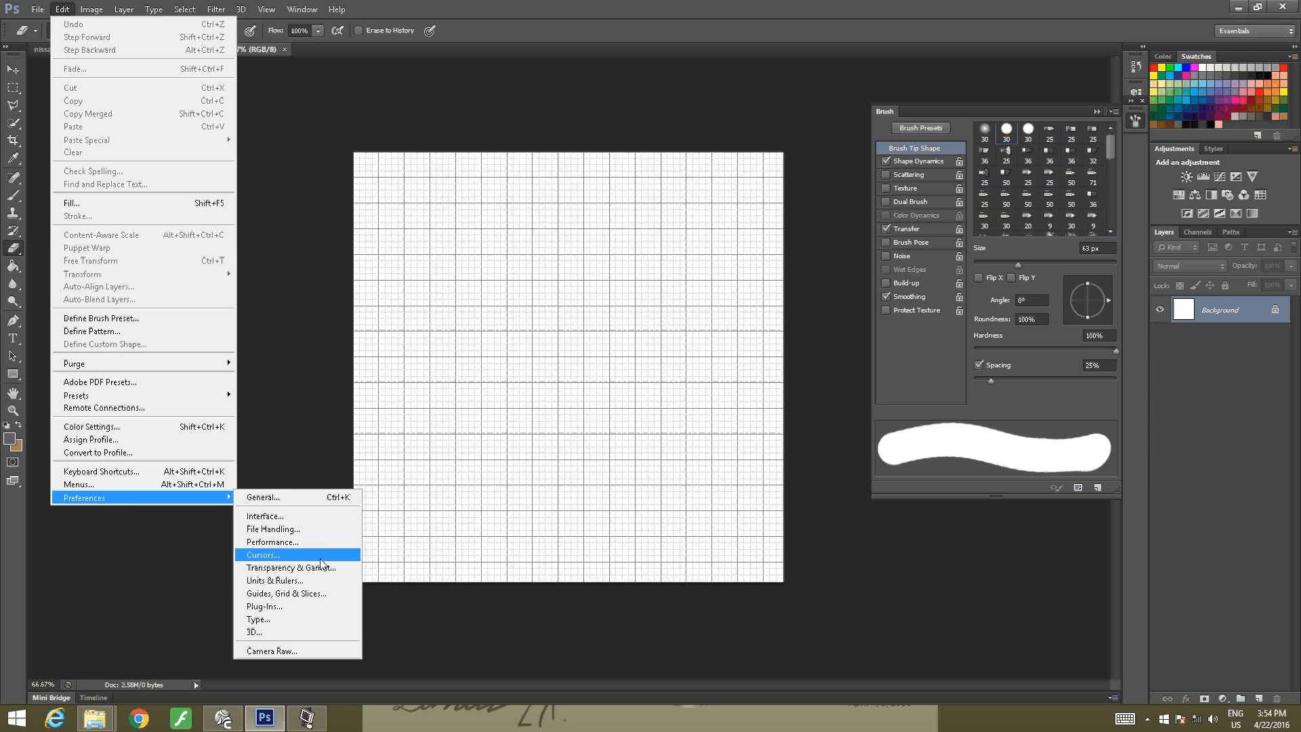
{"action": "left_click", "coordinate": [318, 588]}
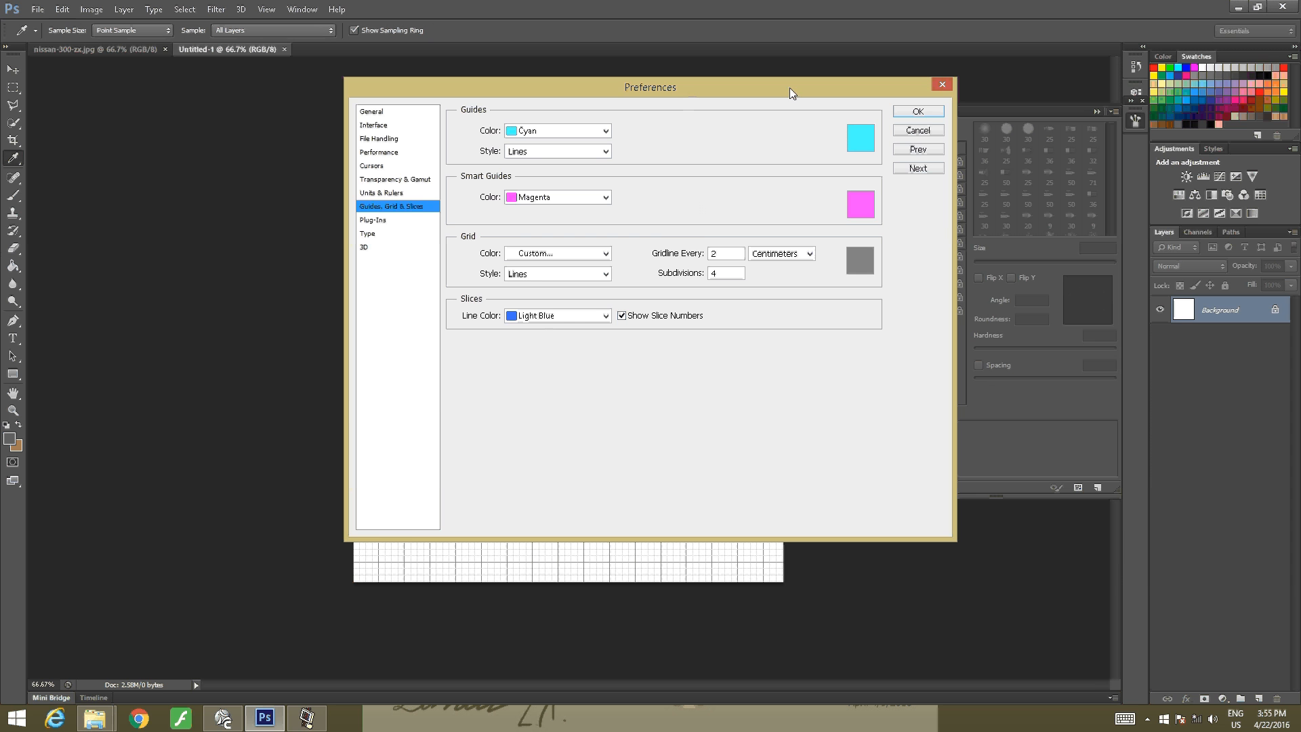
{"action": "left_click_drag", "start_coordinate": [791, 88], "coordinate": [1131, 135]}
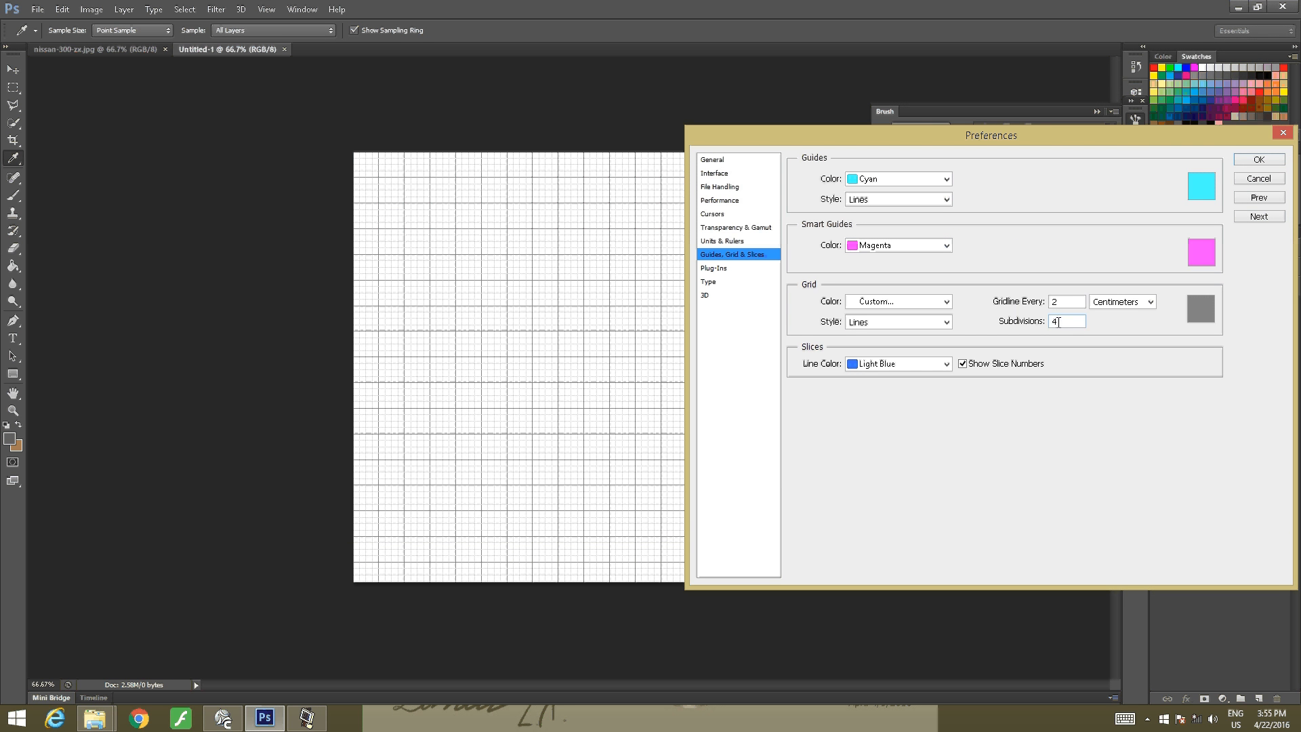
{"action": "double_click", "coordinate": [1059, 320]}
{"action": "type", "text": "2"}
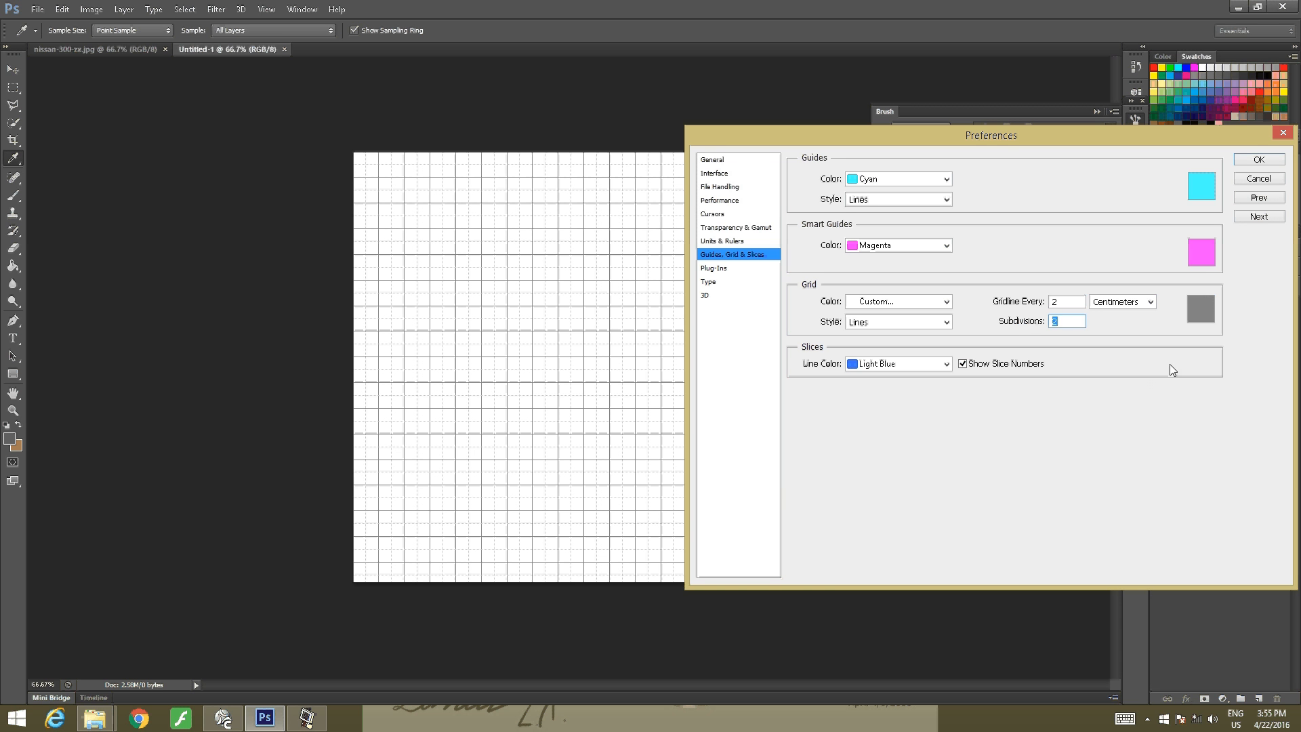
Try several gridline spacings, settle on one every 11.2 centimeters, and apply the grid preferences
{"action": "double_click", "coordinate": [1070, 302]}
{"action": "type", "text": "10"}
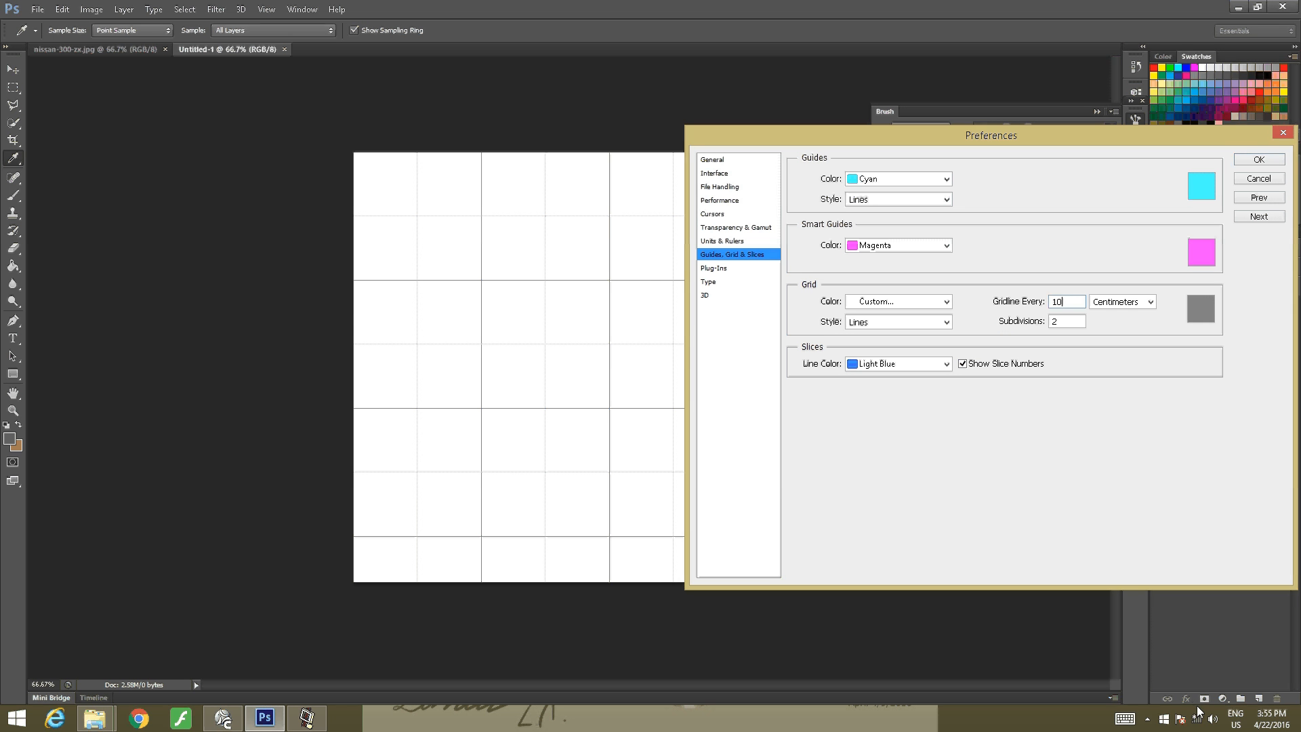
{"action": "key", "text": "BackSpace"}
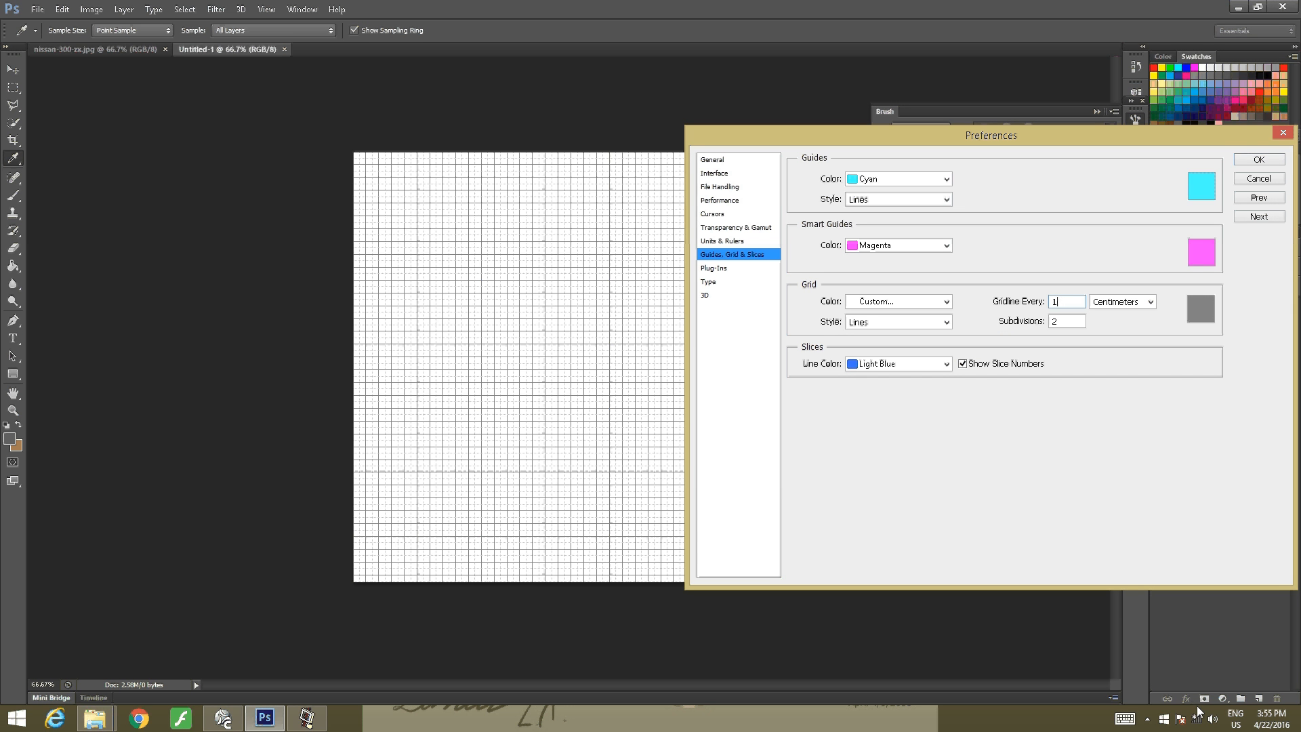
{"action": "type", "text": "1"}
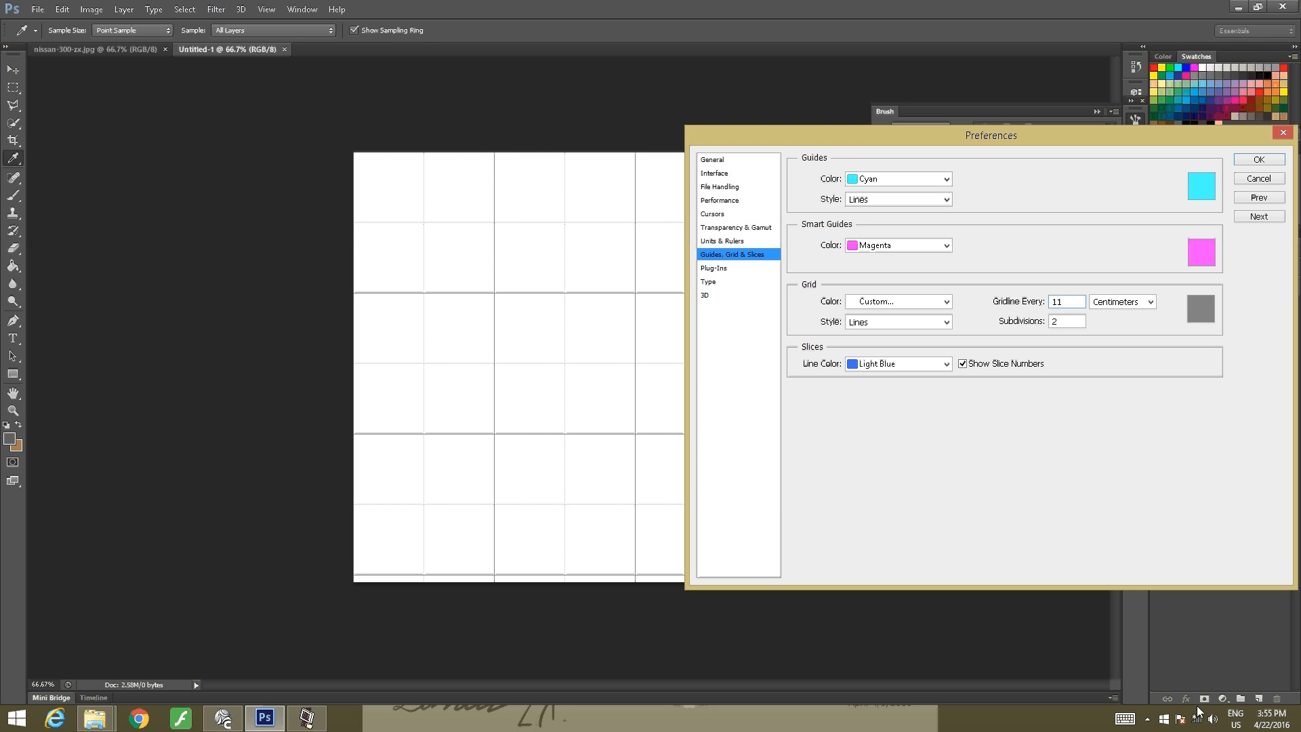
{"action": "type", "text": ".5"}
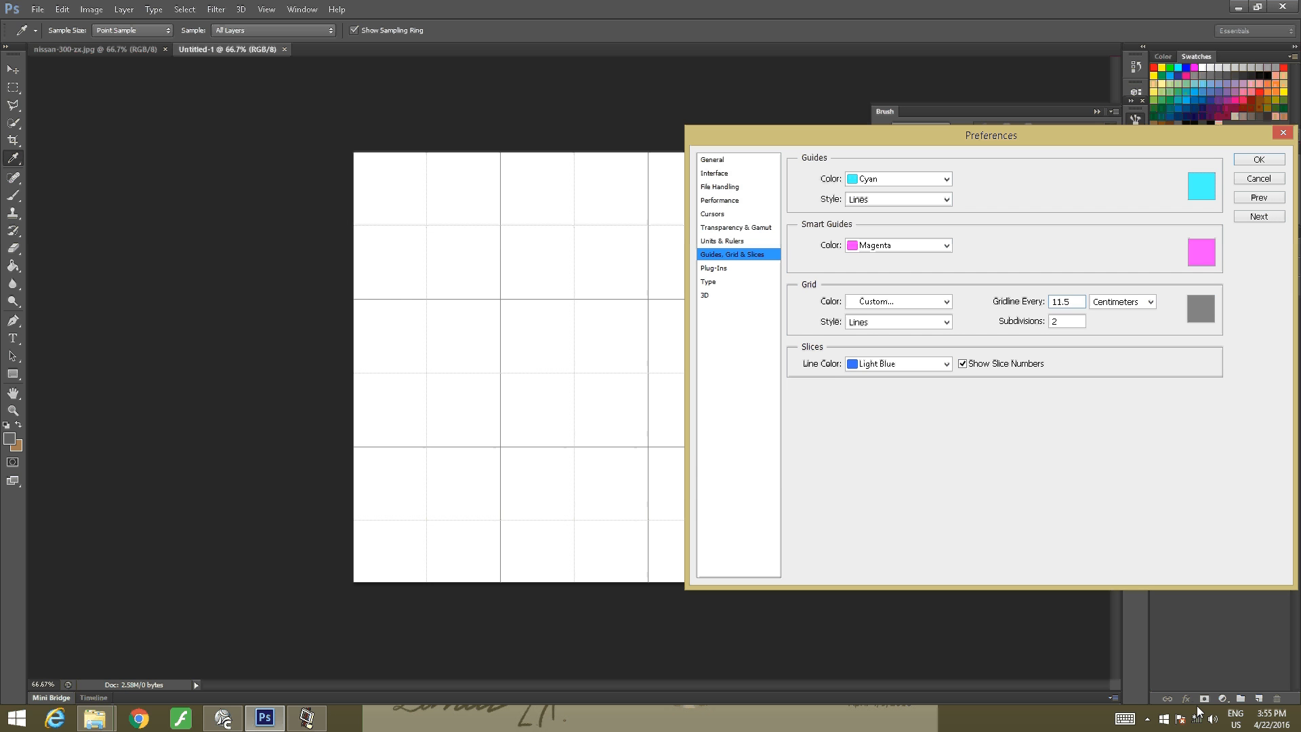
{"action": "key", "text": "BackSpace"}
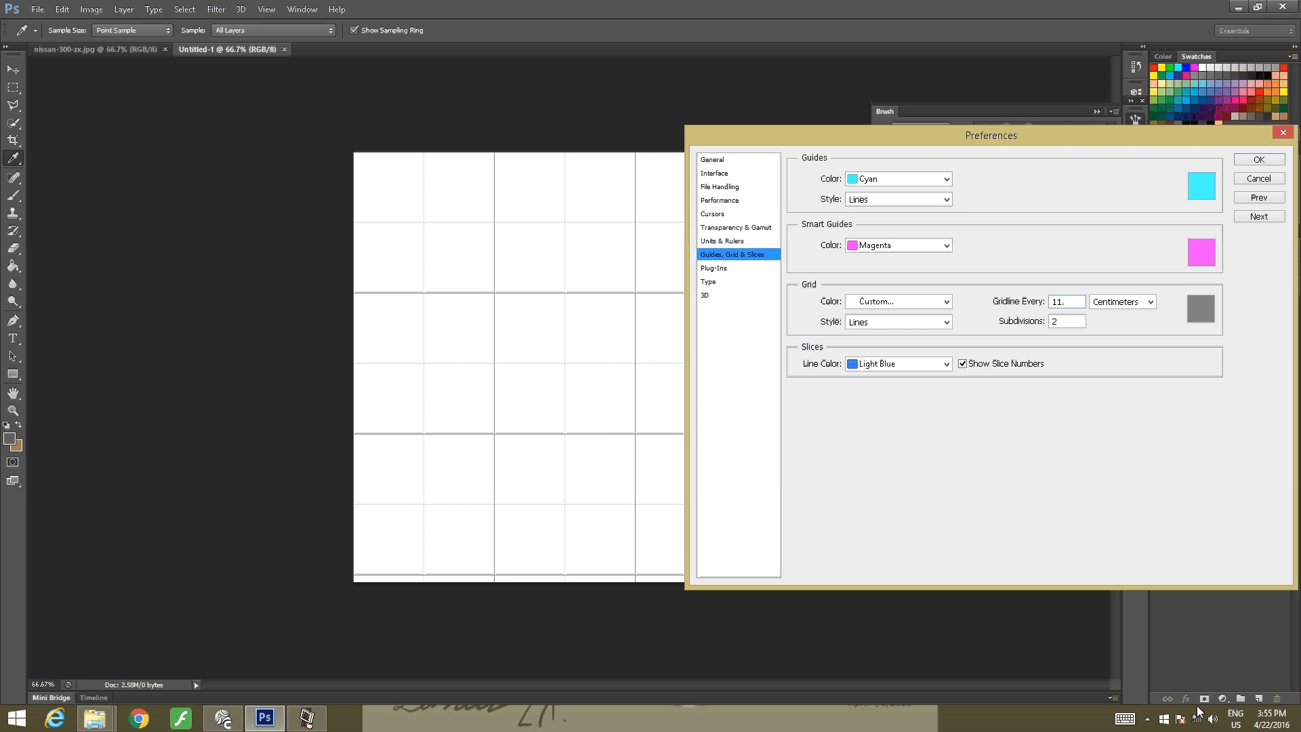
{"action": "type", "text": "1"}
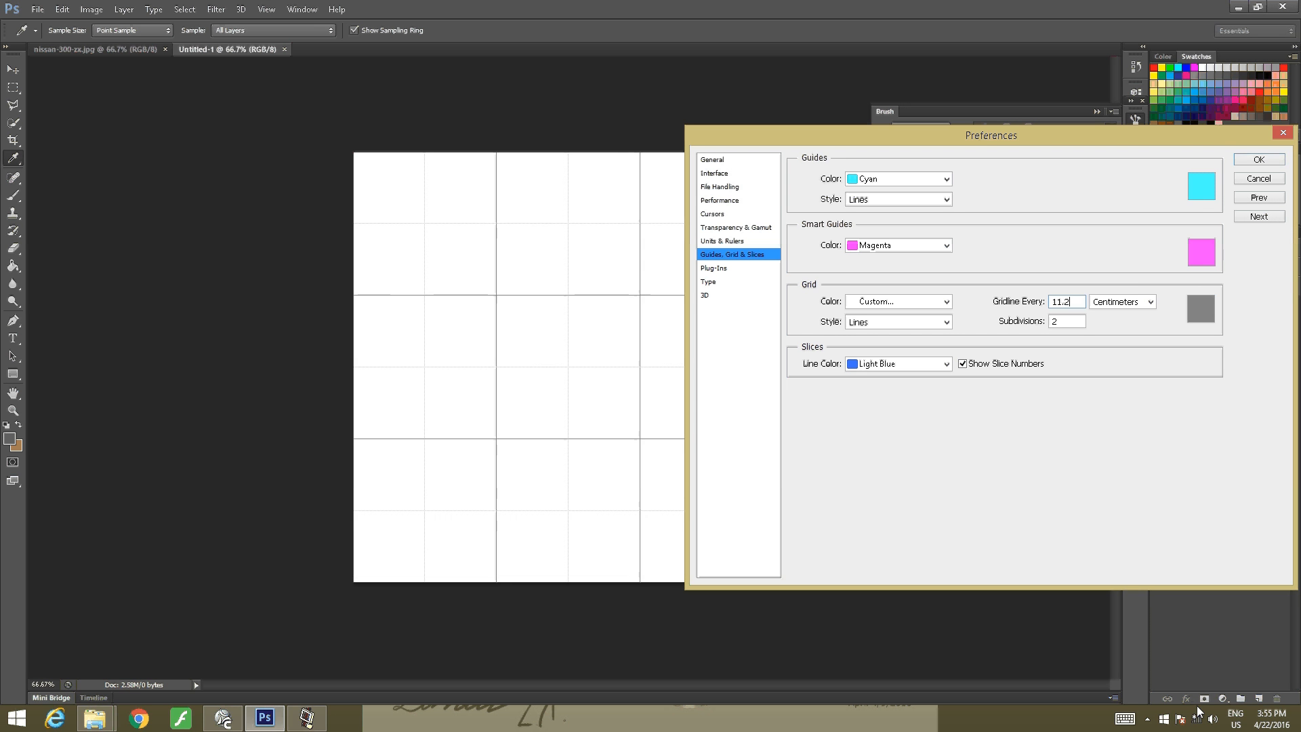
{"action": "key", "text": "BackSpace"}
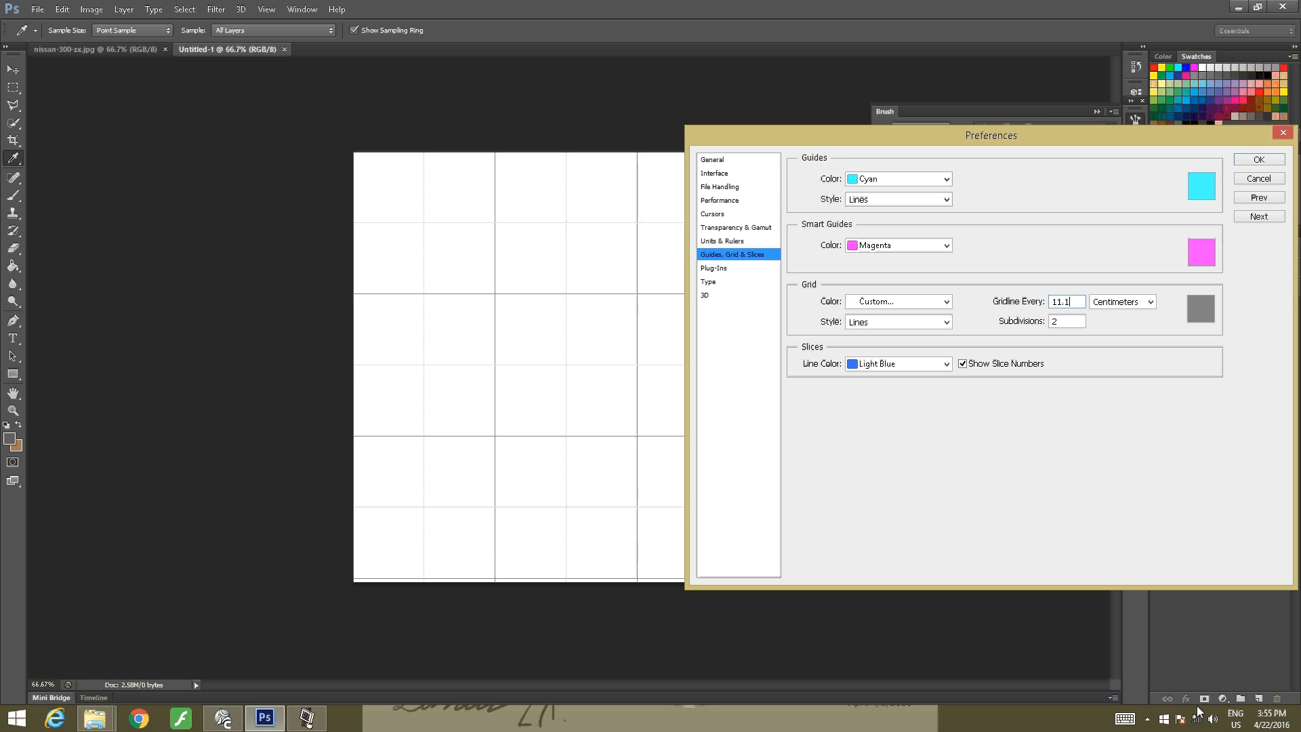
{"action": "type", "text": "2"}
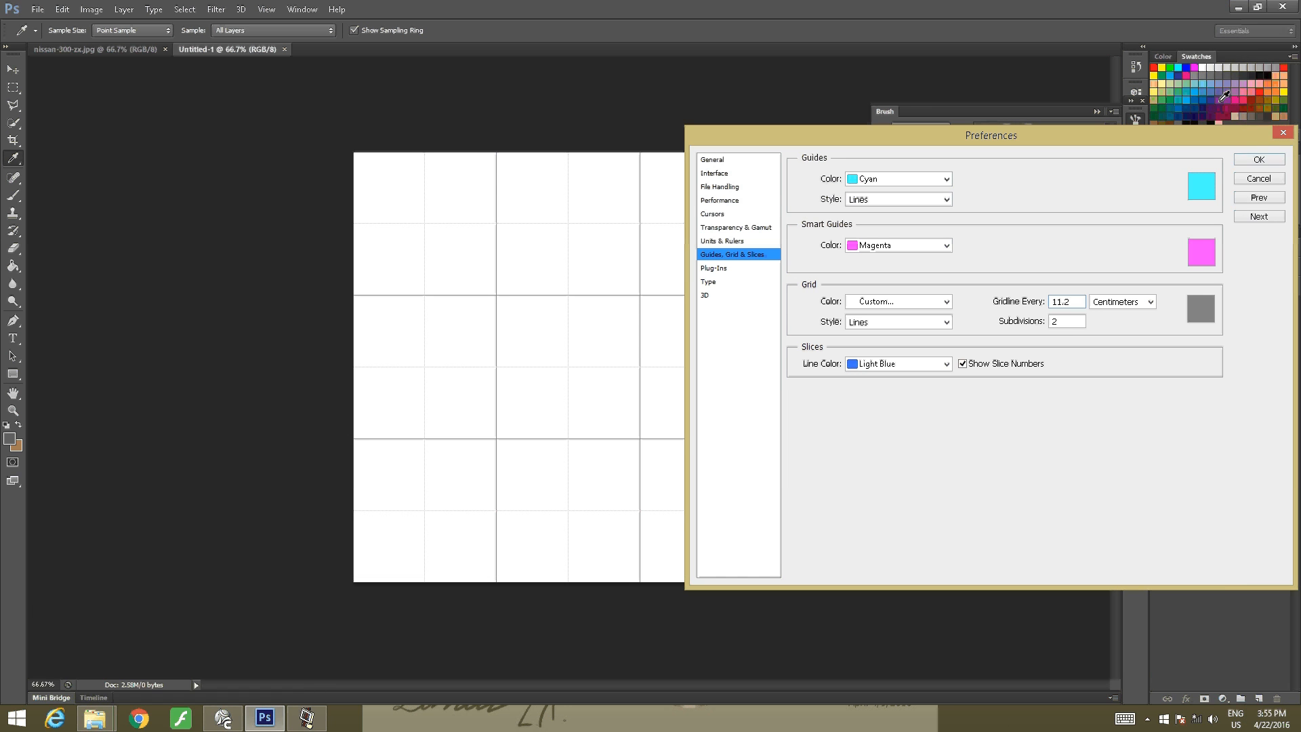
{"action": "left_click", "coordinate": [1259, 159]}
{"action": "key", "text": "e"}
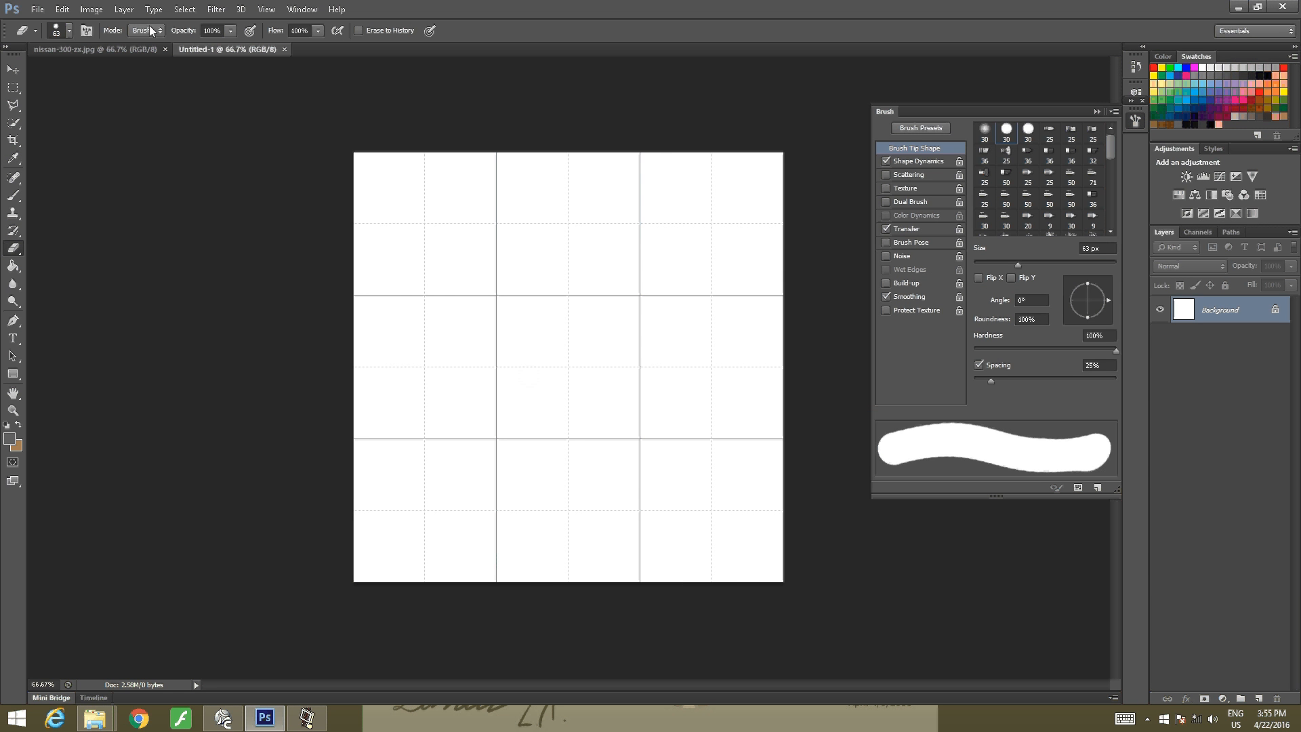
Convert the locked Background of the nissan-300-zx.jpg document into a regular layer with the default name and settings
{"action": "left_click", "coordinate": [124, 50]}
{"action": "scroll", "coordinate": [673, 493], "scroll_direction": "up", "scroll_amount": 2, "text": "alt"}
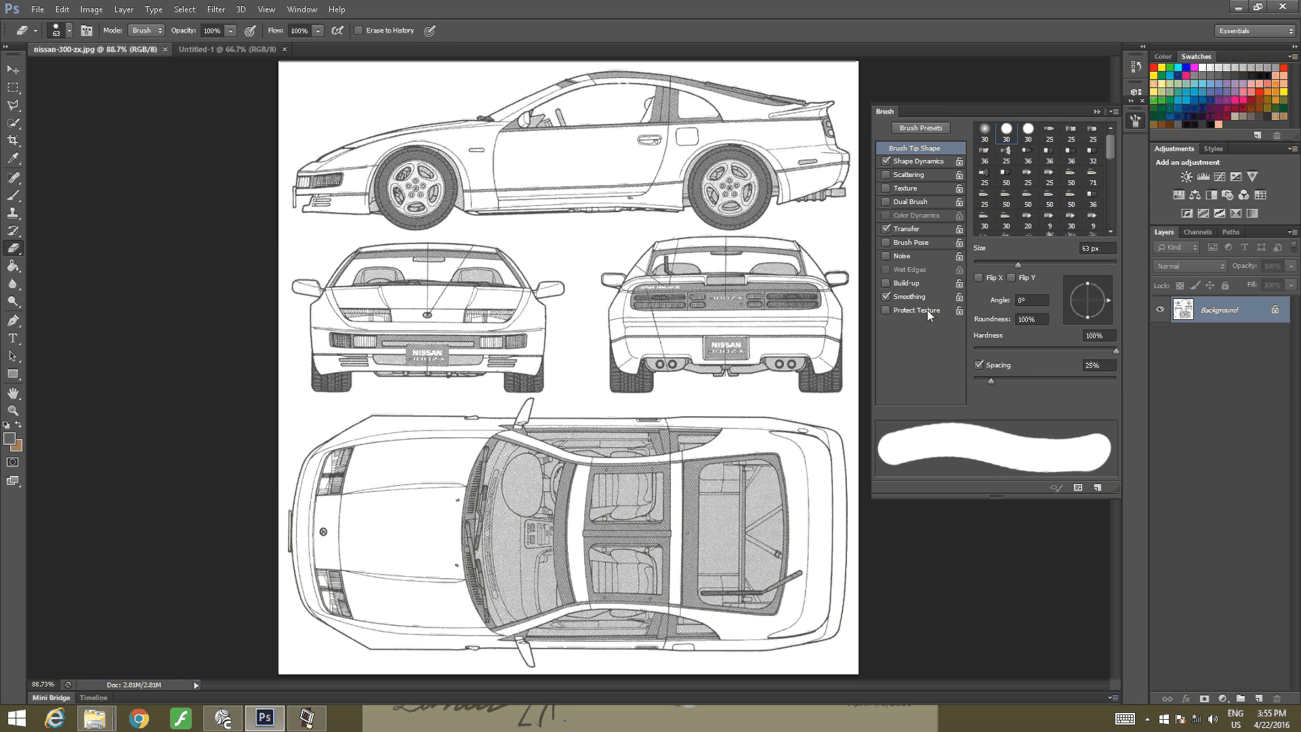
{"action": "double_click", "coordinate": [1194, 318]}
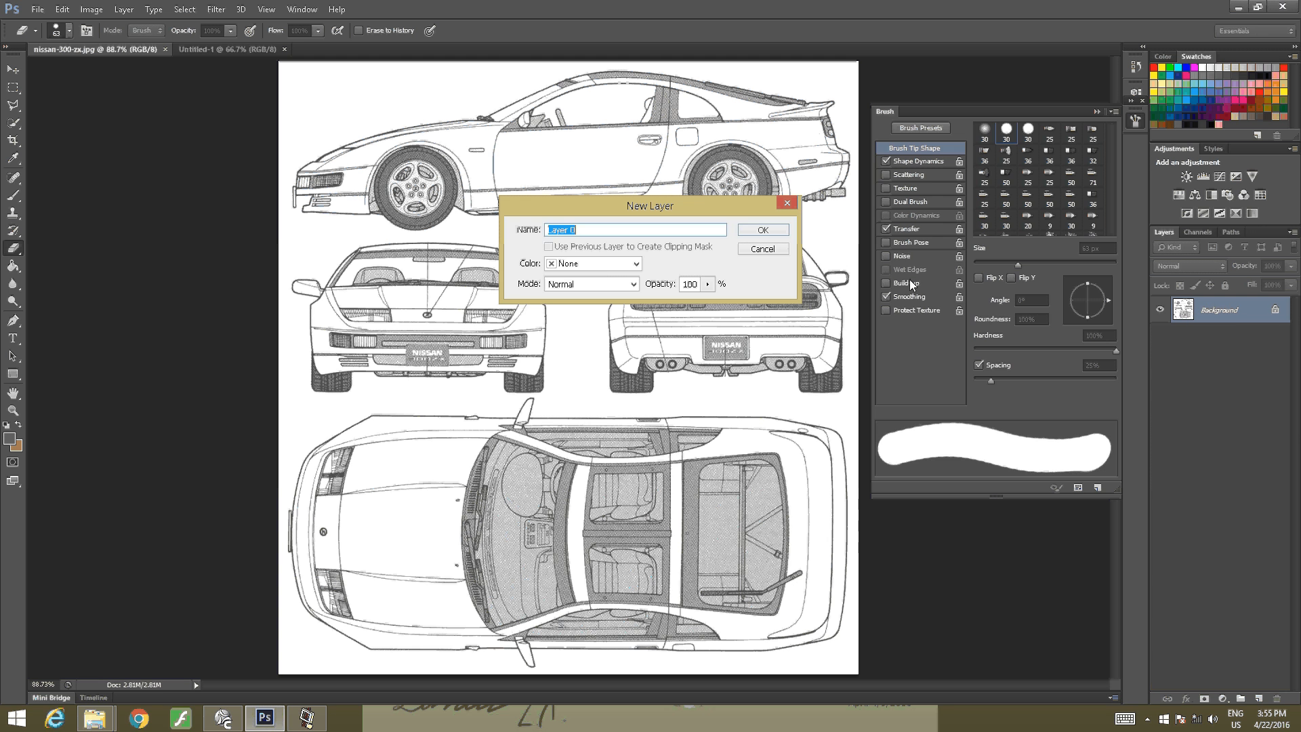
{"action": "left_click", "coordinate": [745, 230]}
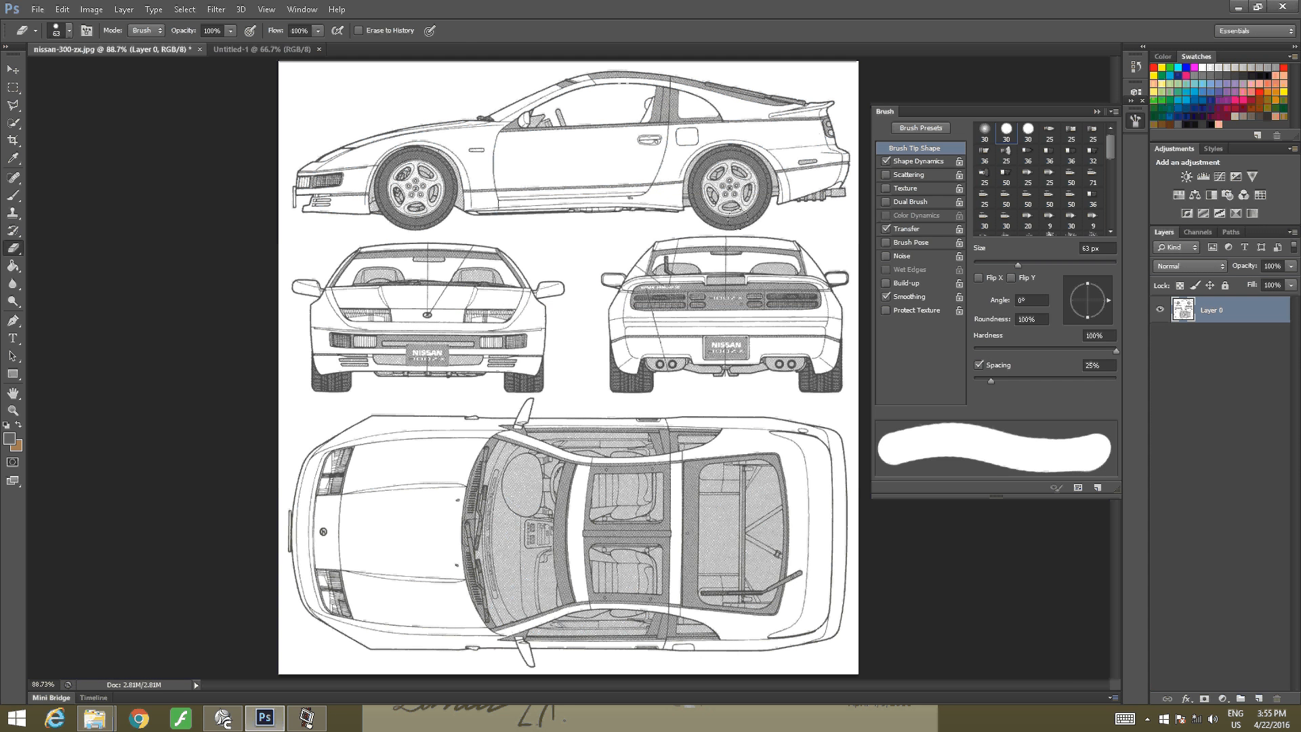
Select the car's top view across the lower part of the blueprint with the Rectangular Marquee tool
{"action": "left_click", "coordinate": [15, 87]}
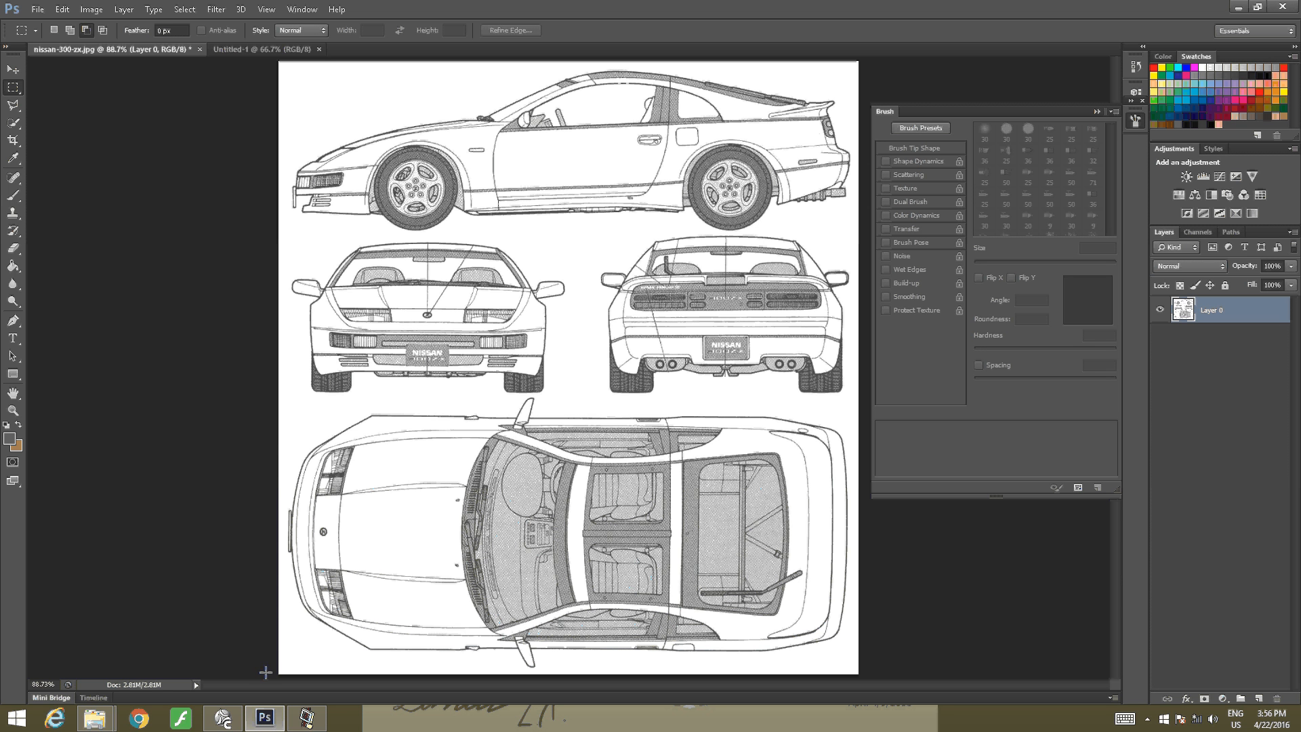
{"action": "left_click_drag", "start_coordinate": [268, 678], "coordinate": [904, 399]}
{"action": "scroll", "coordinate": [360, 484], "scroll_direction": "up", "scroll_amount": 2, "text": "alt"}
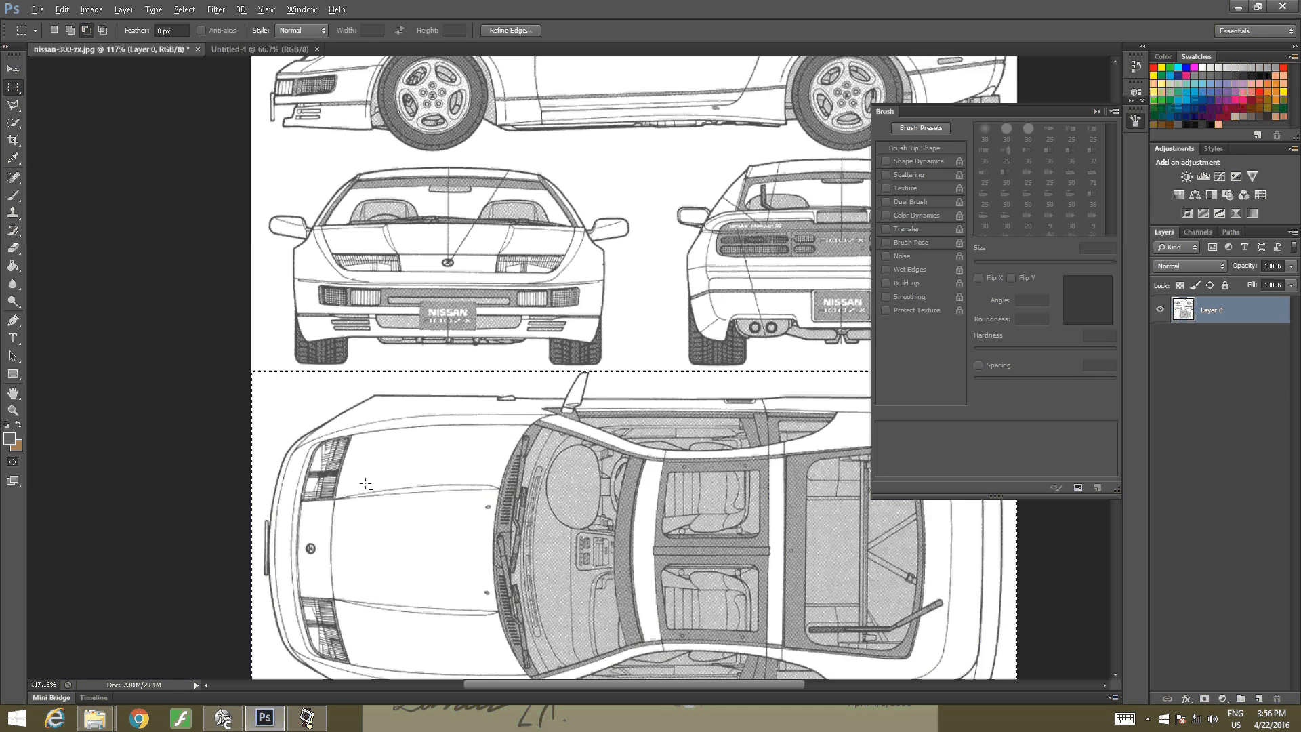
{"action": "scroll", "coordinate": [366, 484], "scroll_direction": "up", "scroll_amount": 1, "text": "alt"}
{"action": "left_click_drag", "start_coordinate": [368, 486], "coordinate": [264, 358]}
{"action": "scroll", "coordinate": [324, 291], "scroll_direction": "down", "scroll_amount": 1, "text": "alt"}
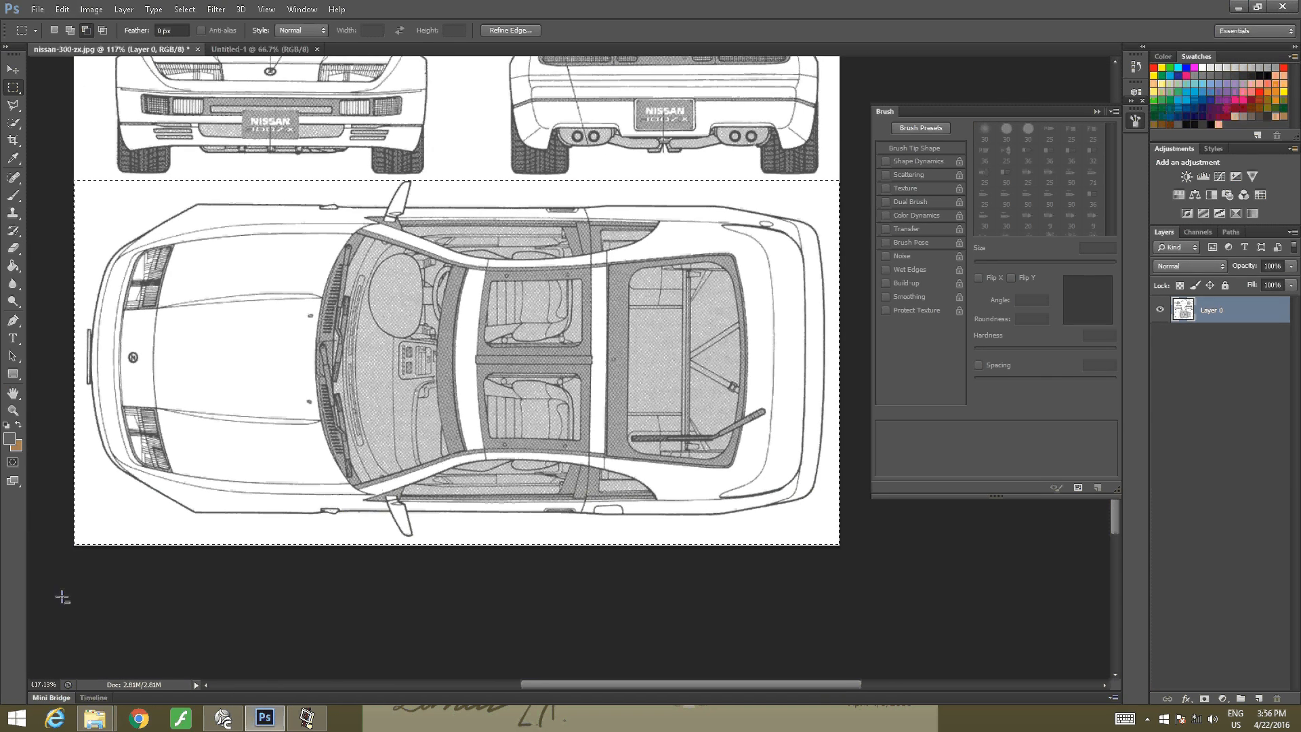
Subtract thin strips along the selection's lower, left and right edges so it closely frames the top view
{"action": "left_click_drag", "start_coordinate": [57, 594], "coordinate": [857, 539], "text": "alt"}
{"action": "left_click_drag", "start_coordinate": [362, 427], "coordinate": [384, 437]}
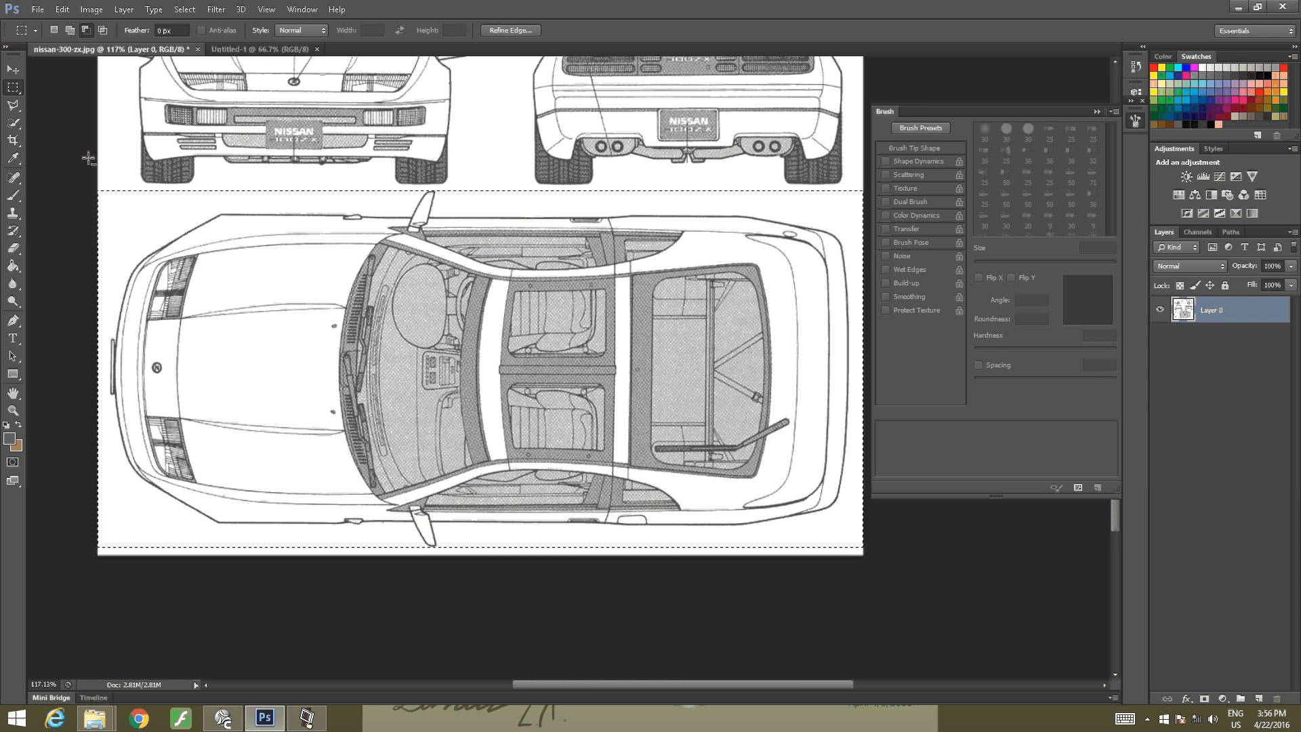
{"action": "left_click_drag", "start_coordinate": [98, 173], "coordinate": [108, 560], "text": "alt"}
{"action": "left_click_drag", "start_coordinate": [110, 568], "coordinate": [105, 567]}
{"action": "left_click_drag", "start_coordinate": [505, 227], "coordinate": [202, 253]}
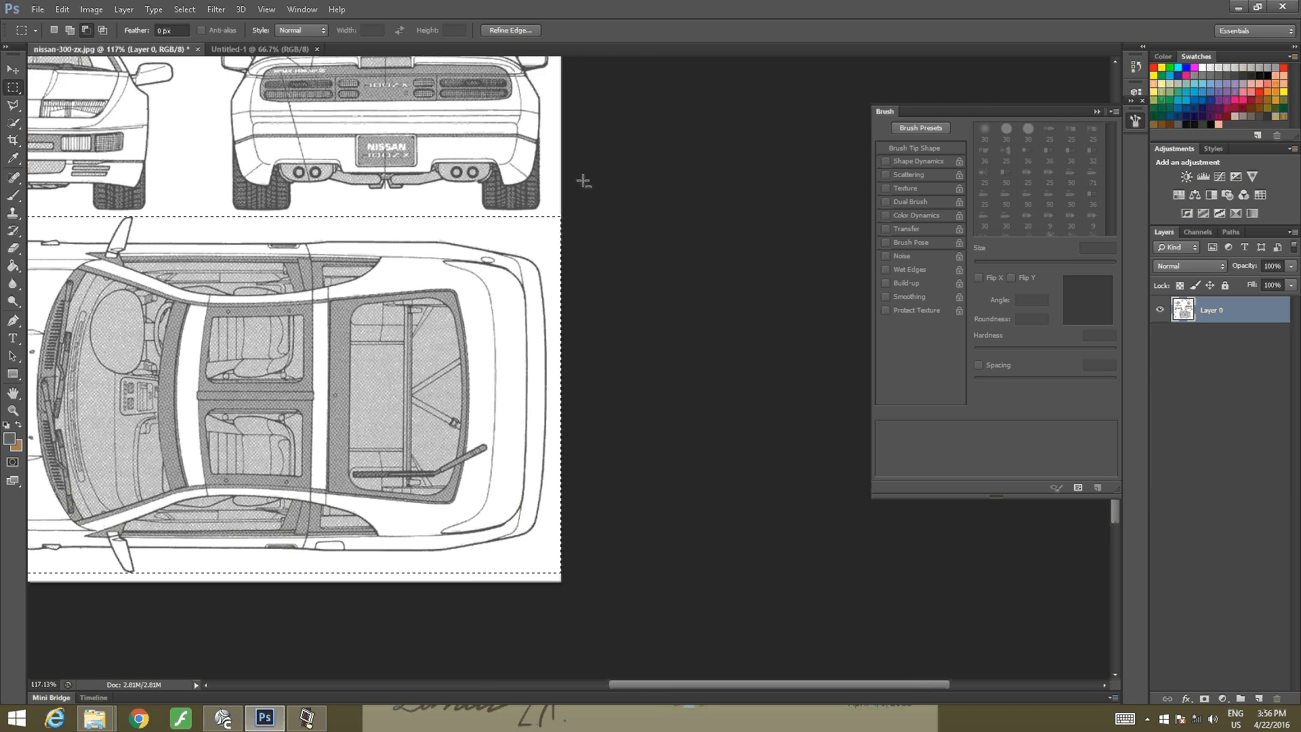
{"action": "left_click_drag", "start_coordinate": [582, 179], "coordinate": [547, 680]}
{"action": "left_click_drag", "start_coordinate": [473, 444], "coordinate": [847, 532]}
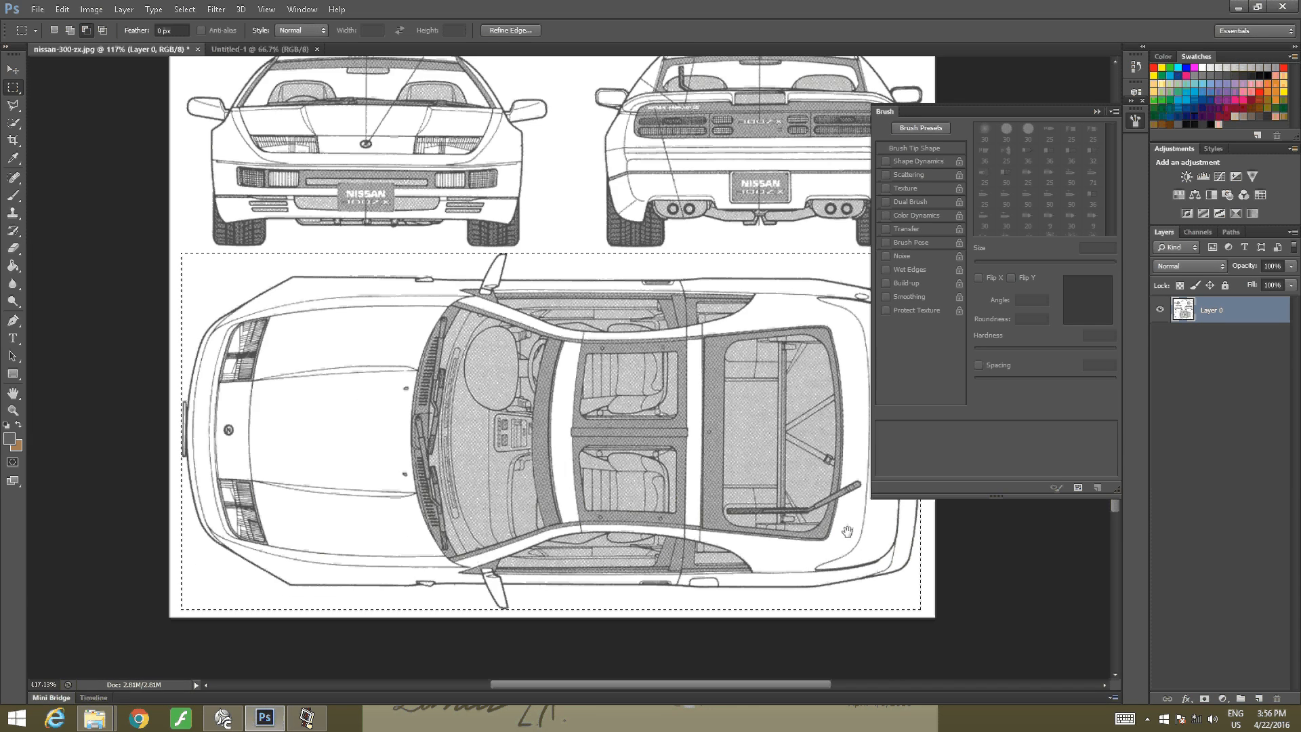
Crop the image to the selected top view
{"action": "left_click", "coordinate": [62, 9]}
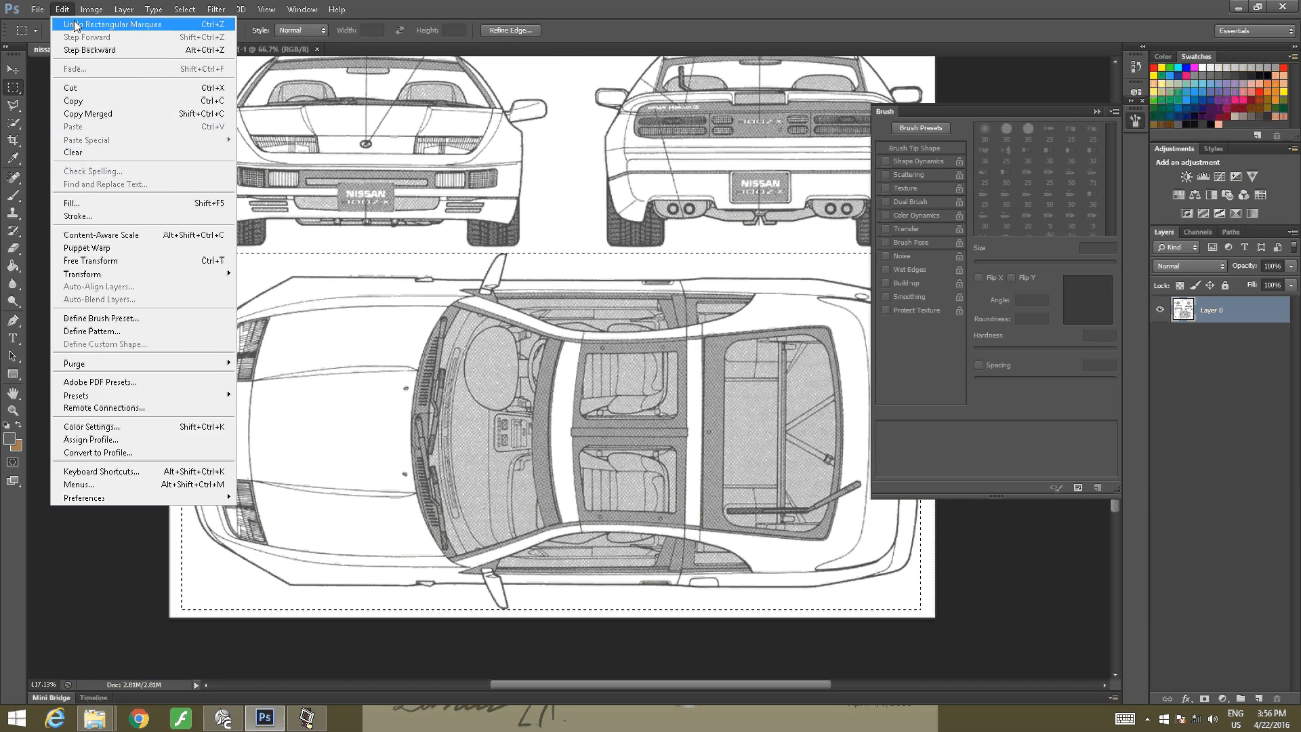
{"action": "mouse_move", "coordinate": [91, 9]}
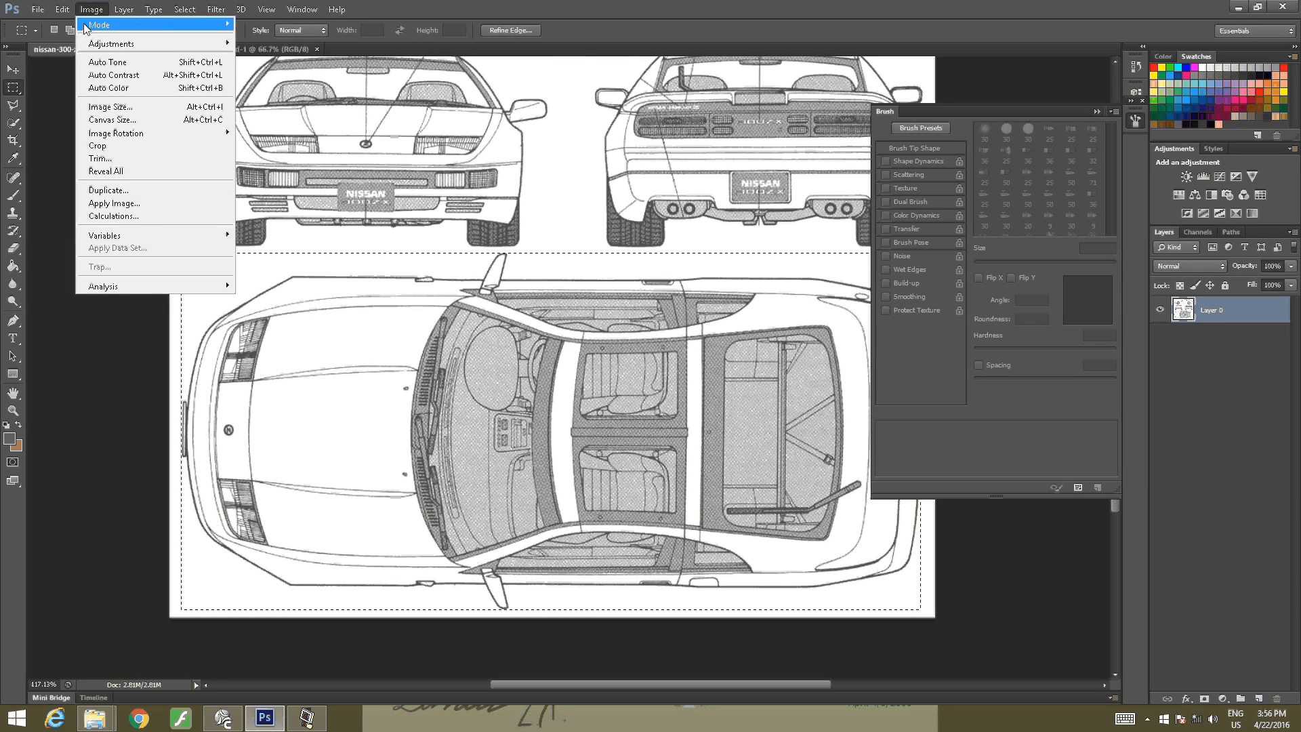
{"action": "left_click", "coordinate": [106, 146]}
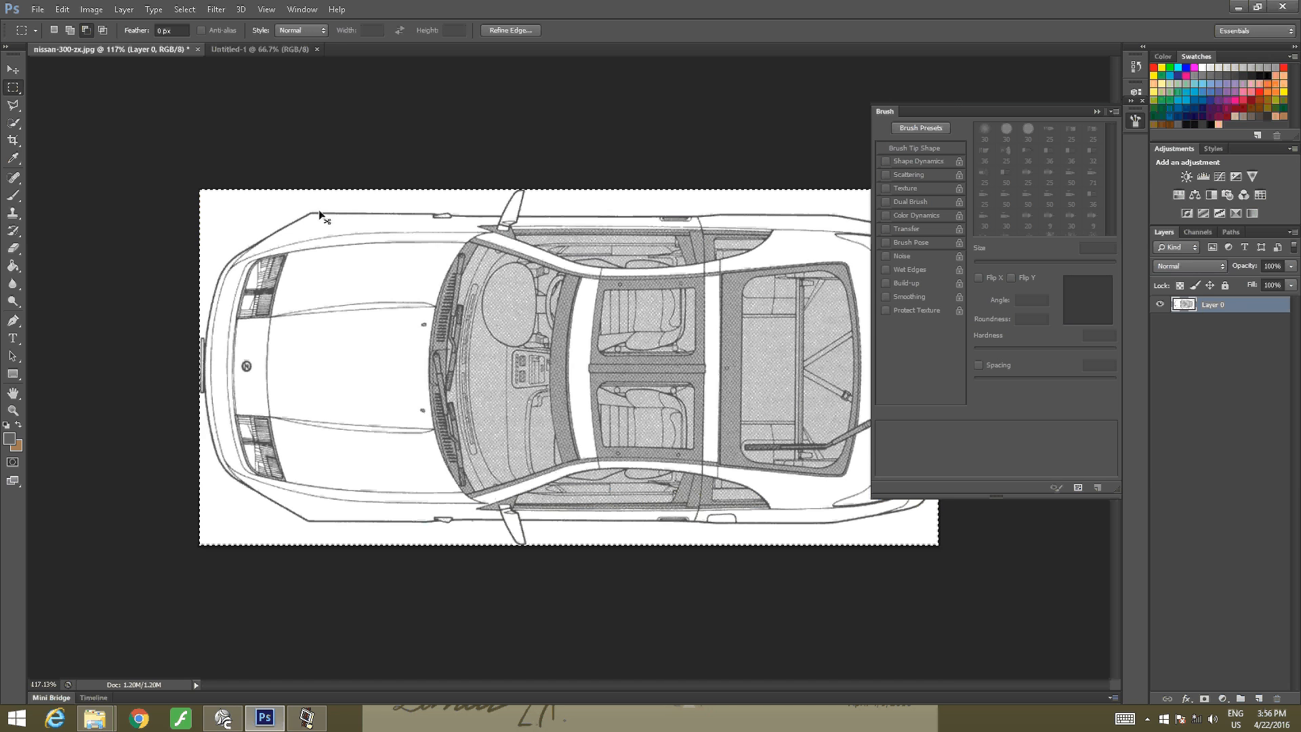
Undo the crop to the selection and deselect the top view
{"action": "key", "text": "ctrl+z"}
{"action": "left_click_drag", "start_coordinate": [138, 401], "coordinate": [107, 299]}
{"action": "left_click", "coordinate": [198, 10]}
{"action": "left_click", "coordinate": [197, 37]}
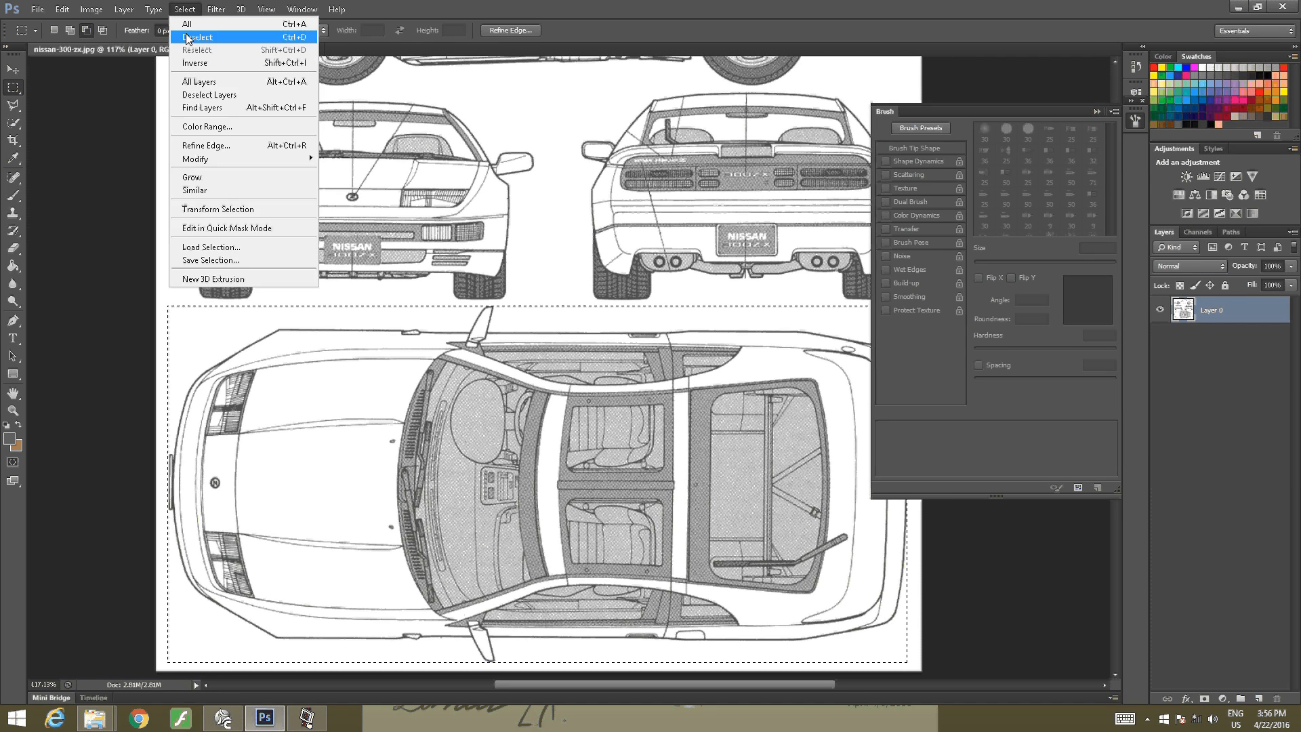
With the Crop tool, bring the crop frame's upper edge down to just above the car's top view
{"action": "left_click", "coordinate": [13, 141]}
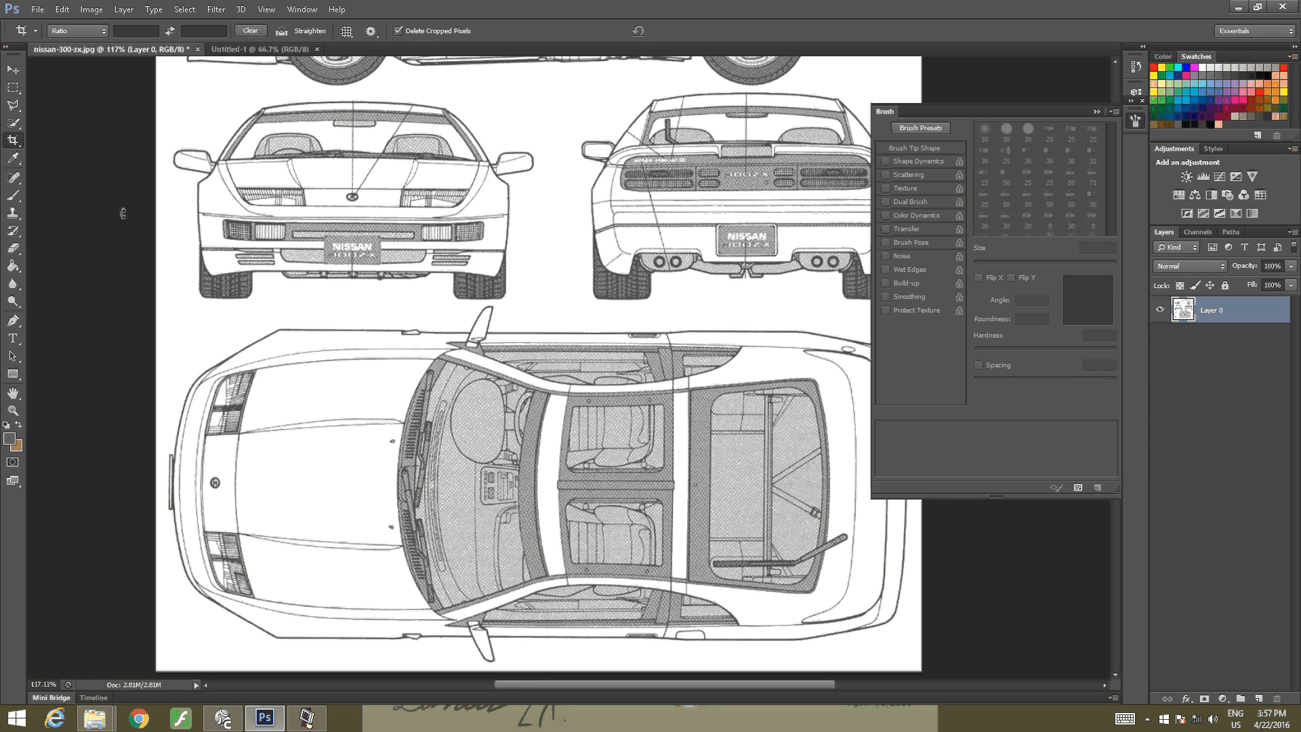
{"action": "scroll", "coordinate": [123, 213], "scroll_direction": "down", "scroll_amount": 5}
{"action": "left_click_drag", "start_coordinate": [123, 217], "coordinate": [175, 306]}
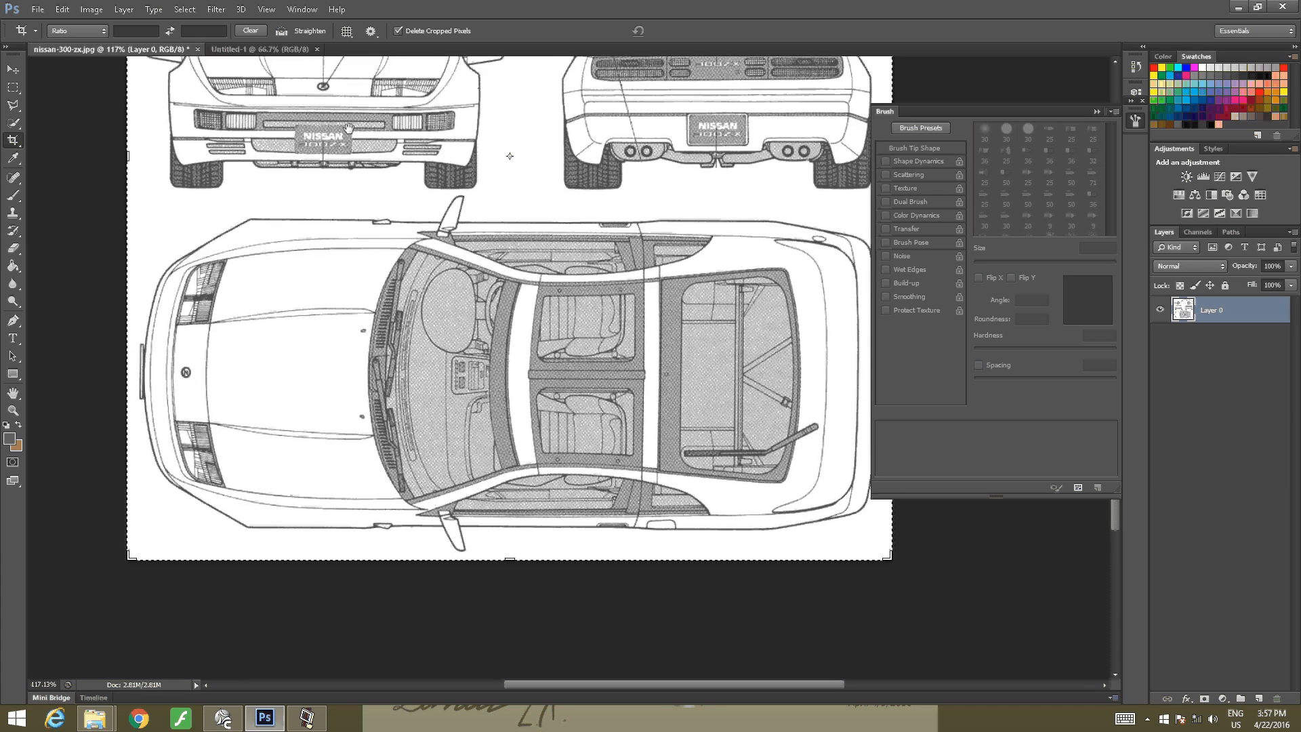
{"action": "scroll", "coordinate": [349, 129], "scroll_direction": "up", "scroll_amount": 5}
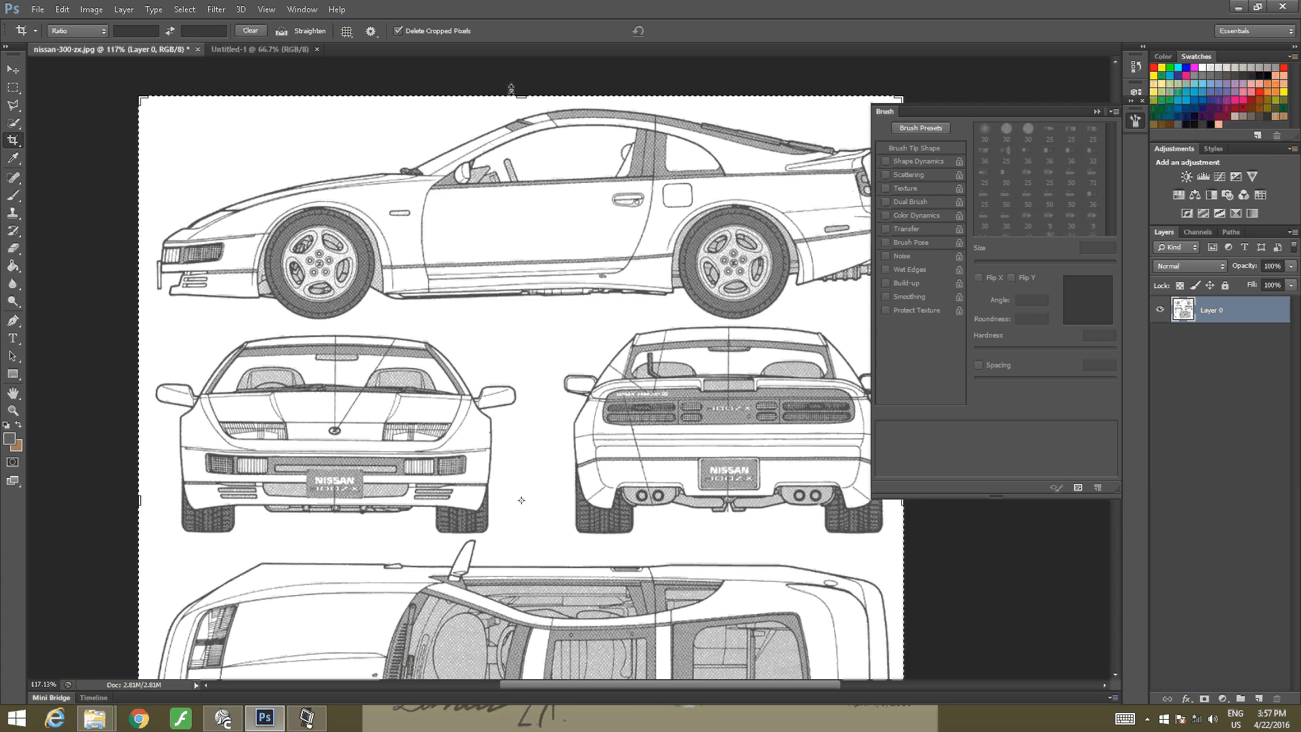
{"action": "left_click_drag", "start_coordinate": [524, 97], "coordinate": [526, 320]}
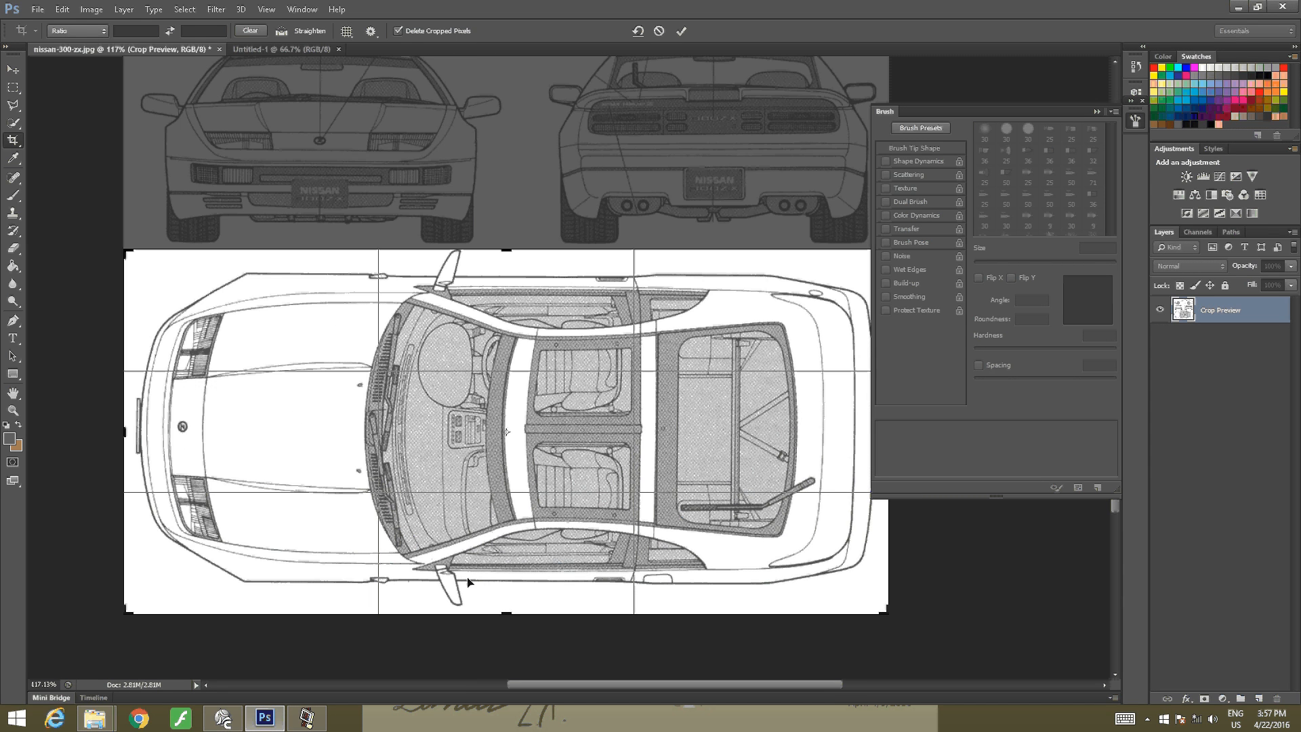
Tighten the crop frame's lower, left and right edges around the top view and apply the crop
{"action": "left_click_drag", "start_coordinate": [503, 612], "coordinate": [497, 607]}
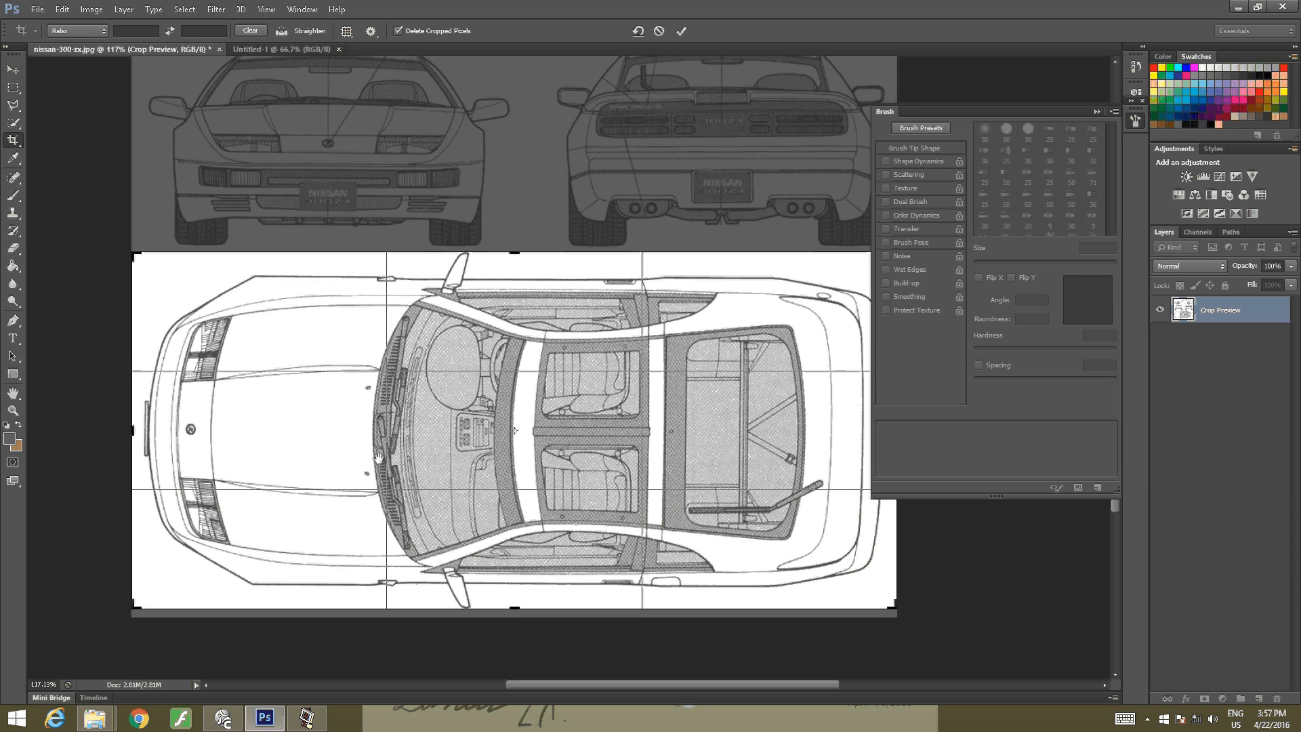
{"action": "left_click_drag", "start_coordinate": [134, 429], "coordinate": [138, 428]}
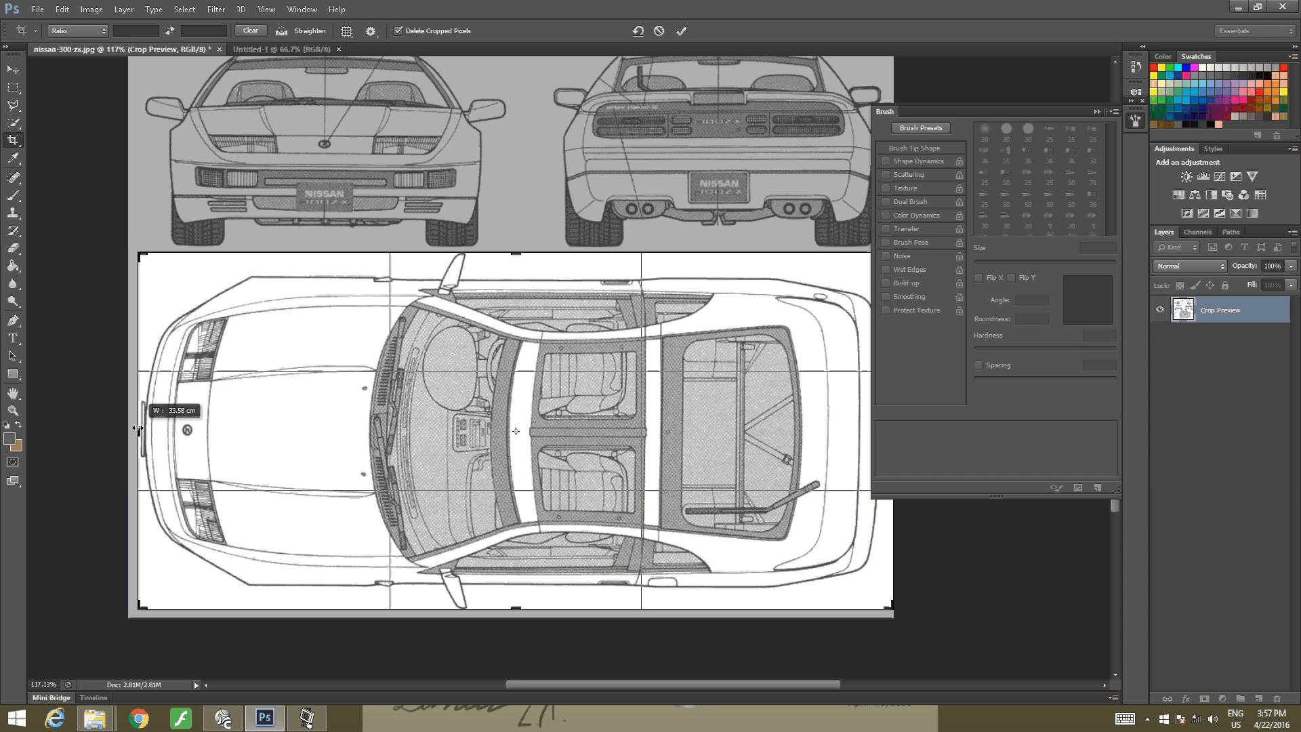
{"action": "left_click_drag", "start_coordinate": [137, 429], "coordinate": [139, 400]}
{"action": "left_click_drag", "start_coordinate": [750, 421], "coordinate": [435, 399]}
{"action": "left_click_drag", "start_coordinate": [576, 411], "coordinate": [573, 411]}
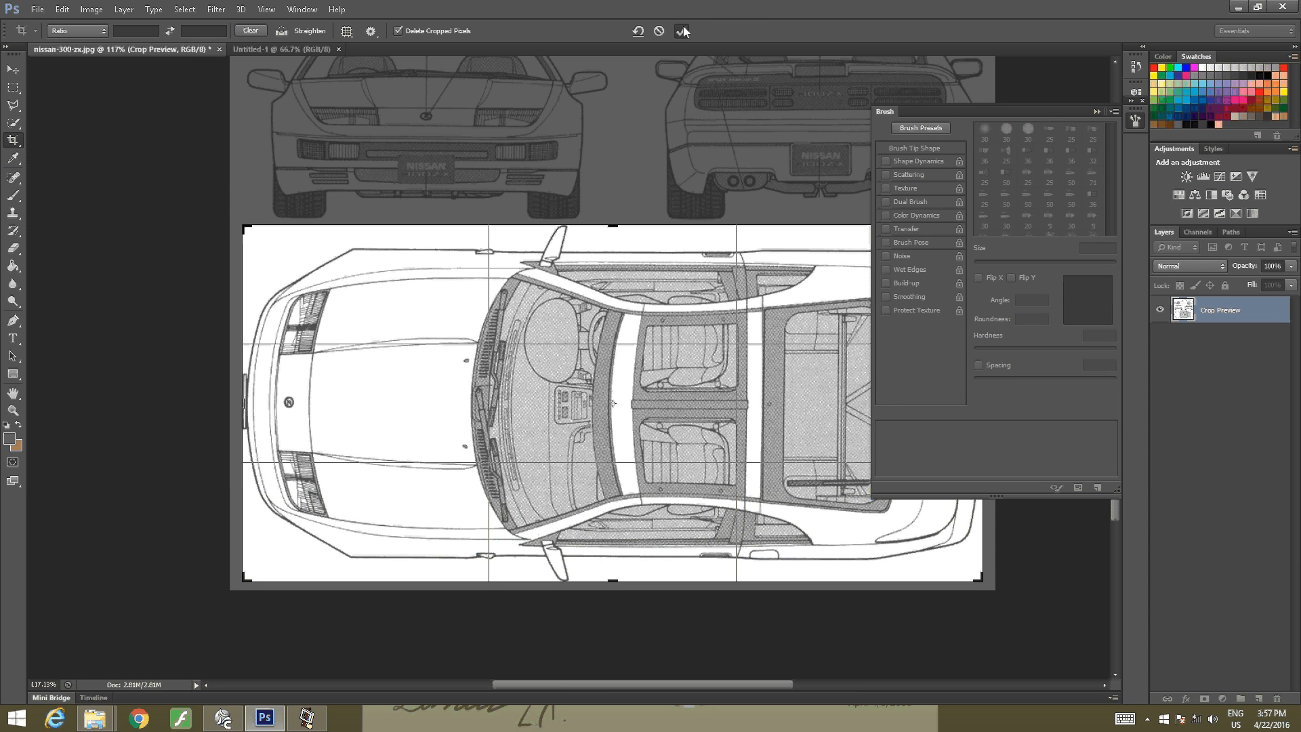
{"action": "left_click", "coordinate": [682, 31]}
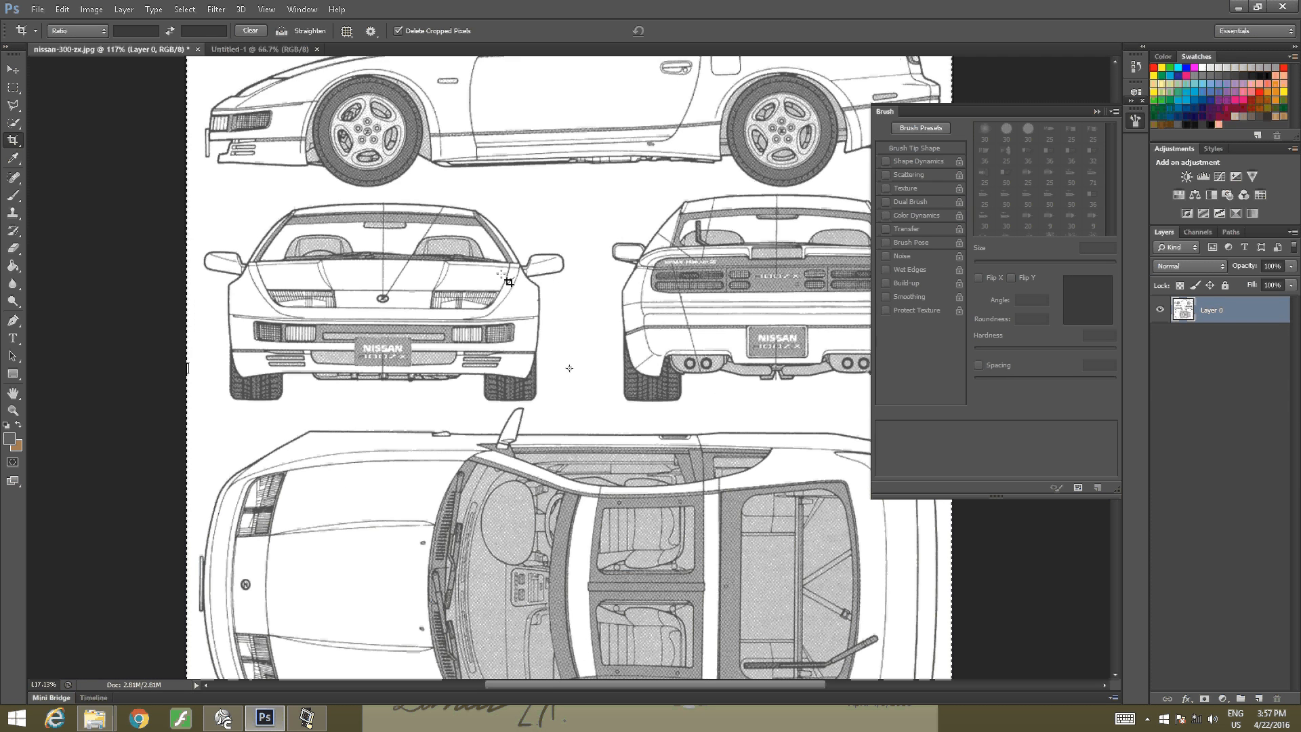
Close the nissan-300-zx.jpg document without saving its changes, leaving the gridded canvas open
{"action": "left_click", "coordinate": [274, 51]}
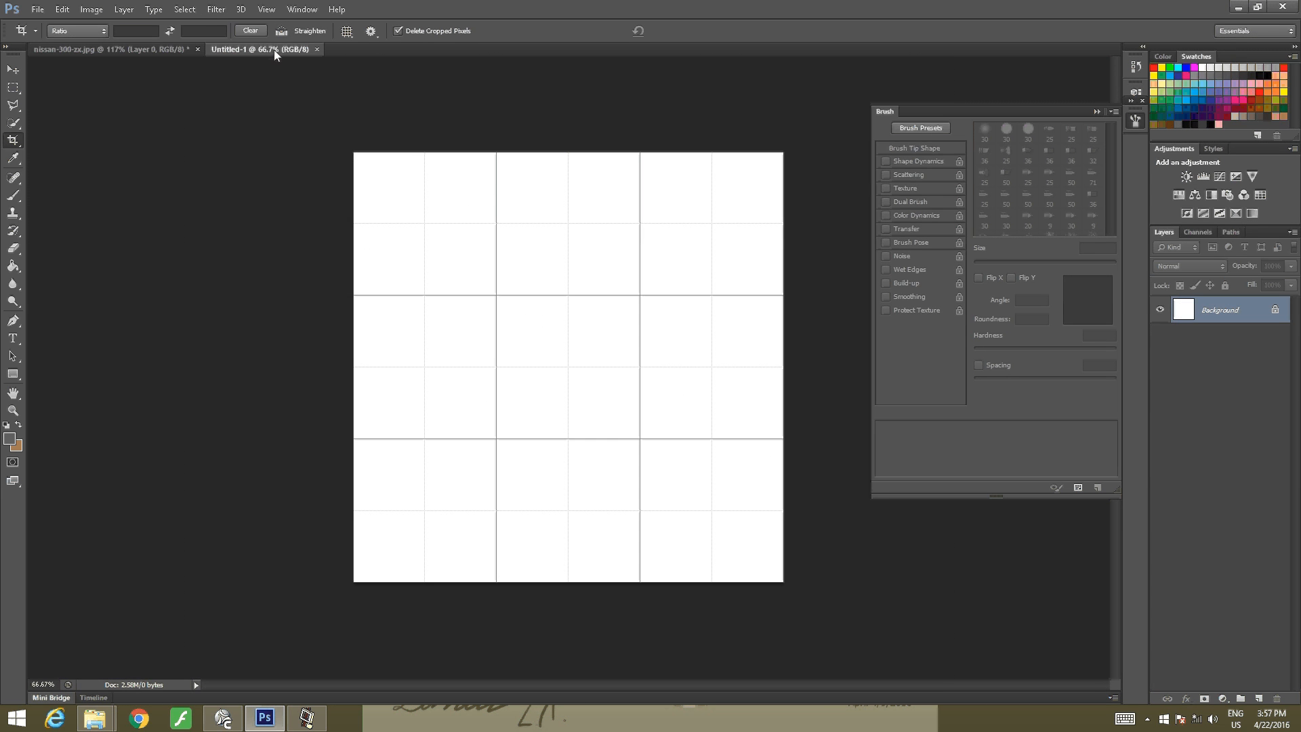
{"action": "left_click", "coordinate": [42, 15]}
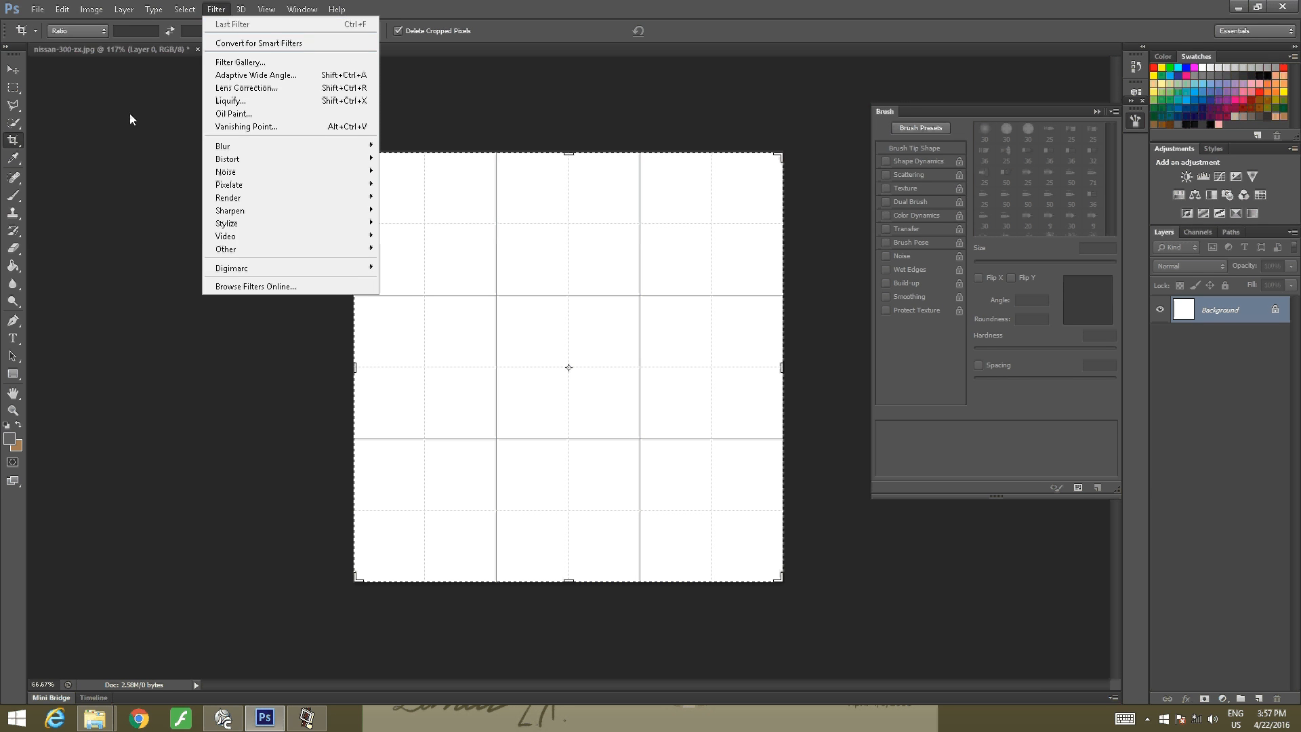
{"action": "left_click", "coordinate": [93, 128]}
{"action": "left_click", "coordinate": [196, 52]}
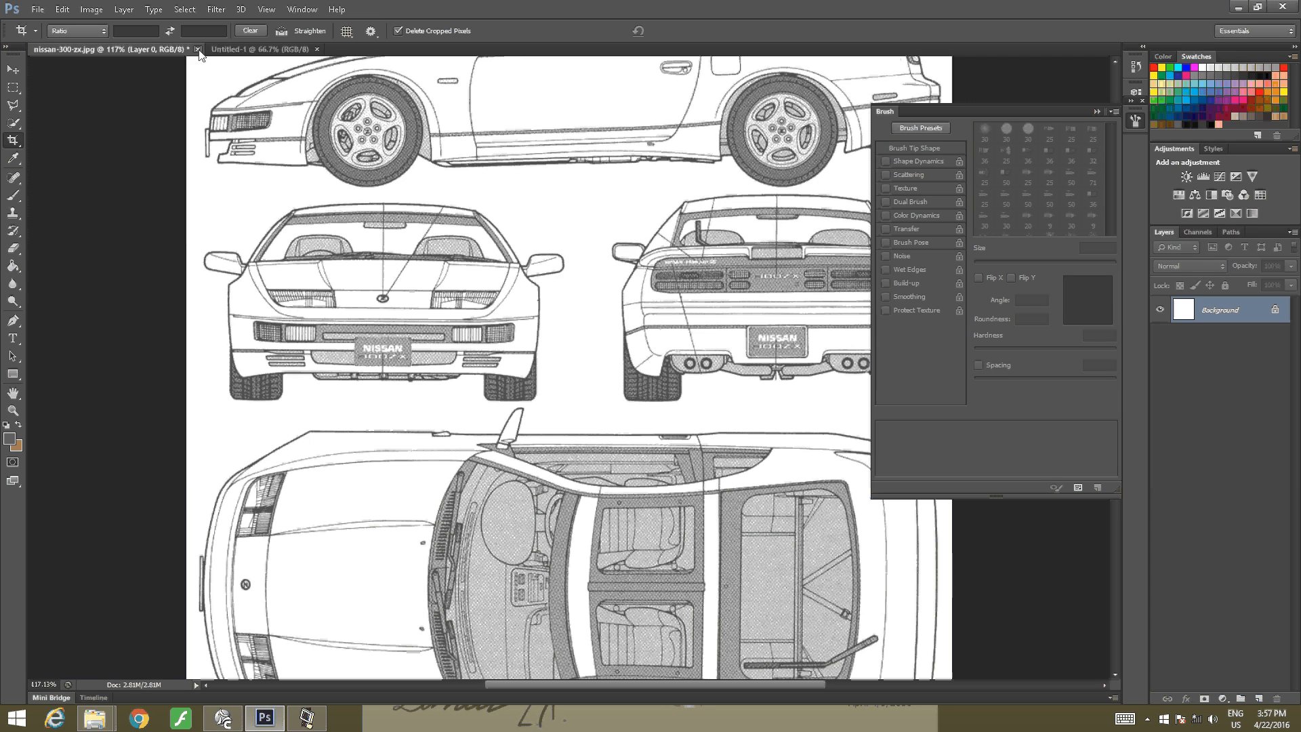
{"action": "left_click", "coordinate": [652, 270]}
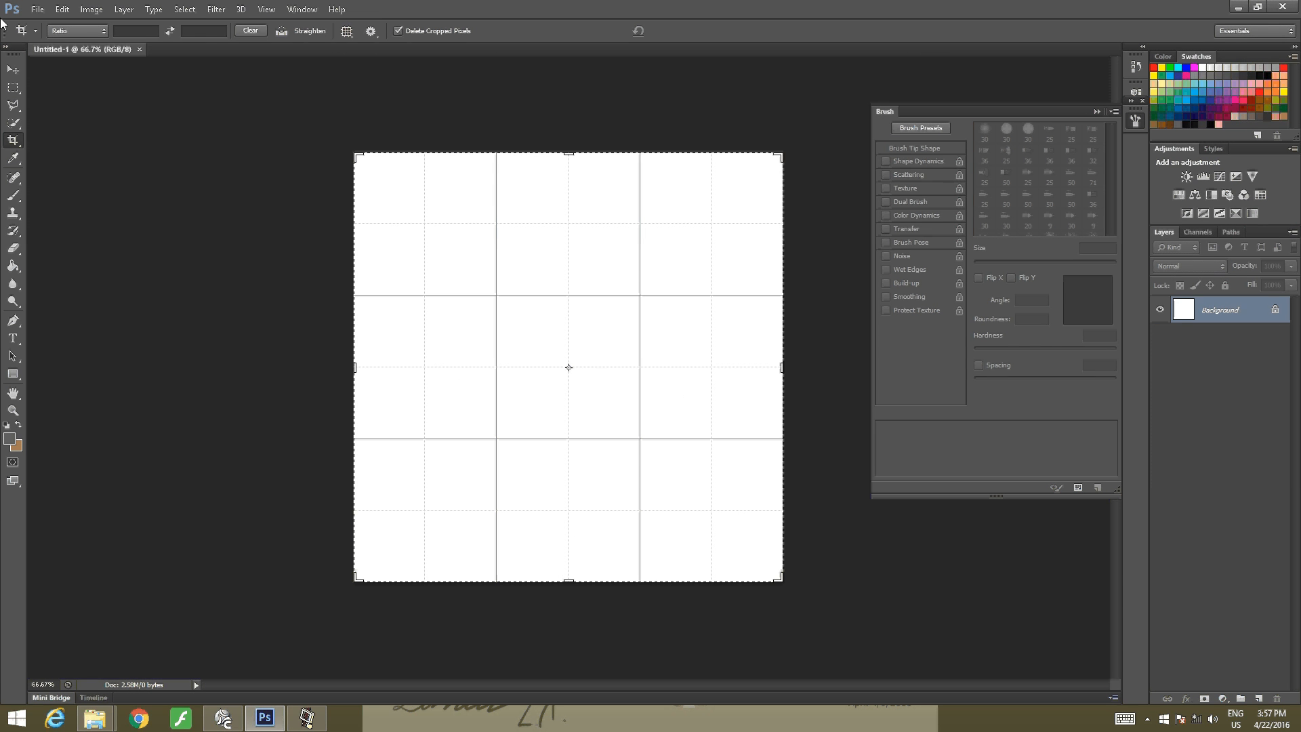
Open the nissan-300-zx Back View, Front View, Side View and Top View JPG files together from the 1988 Nissan 300ZX folder
{"action": "left_click", "coordinate": [38, 10]}
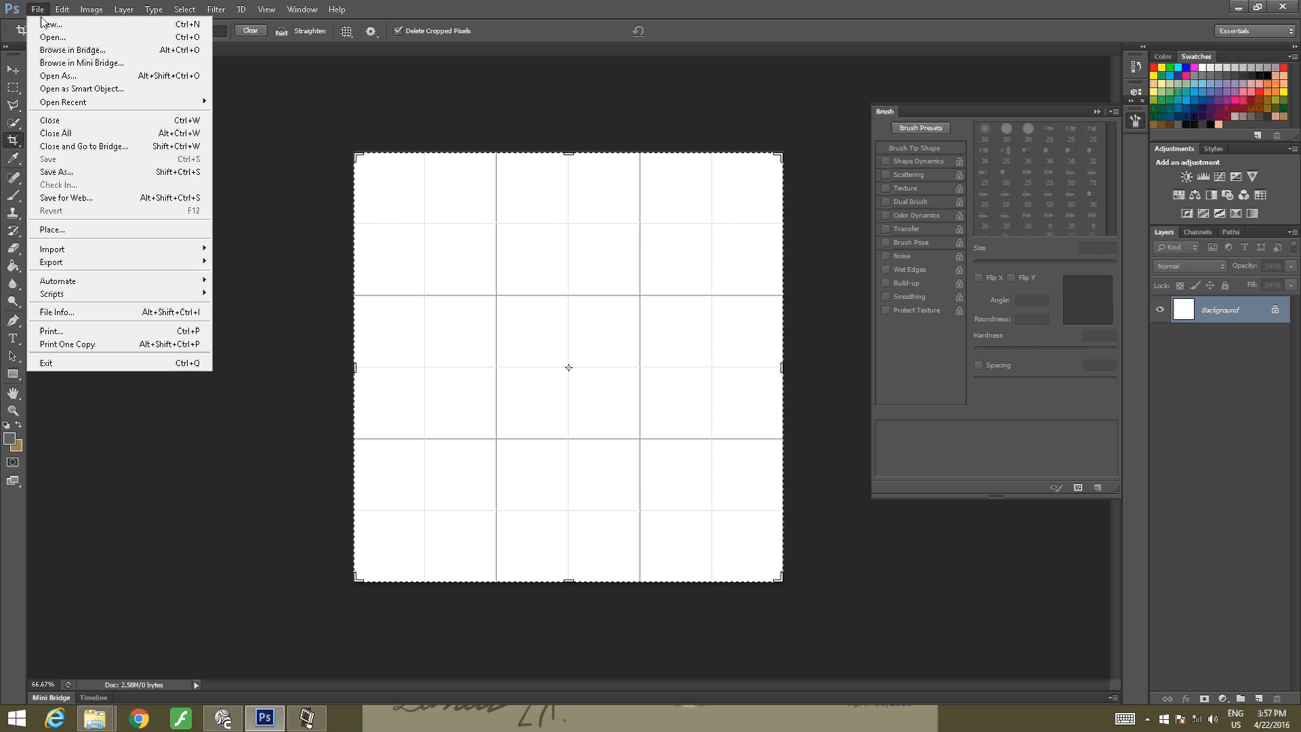
{"action": "left_click", "coordinate": [52, 38]}
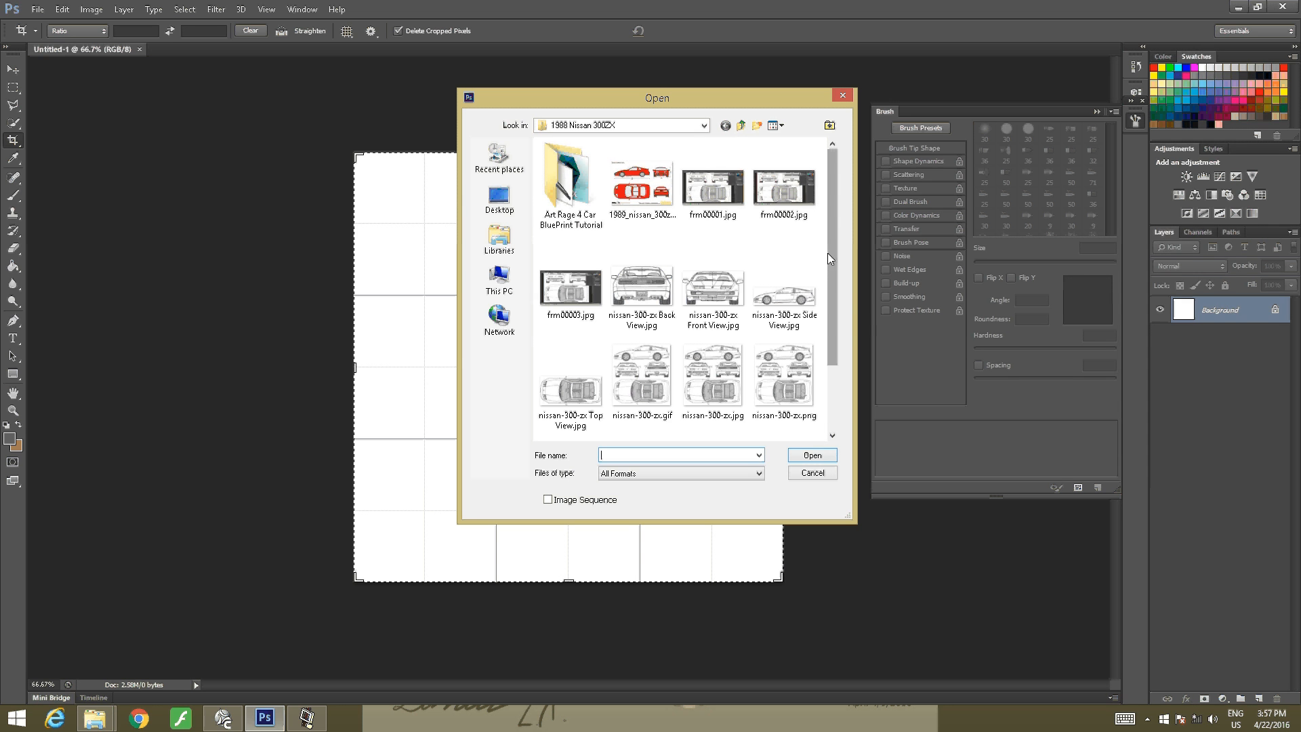
{"action": "left_click_drag", "start_coordinate": [830, 256], "coordinate": [832, 320]}
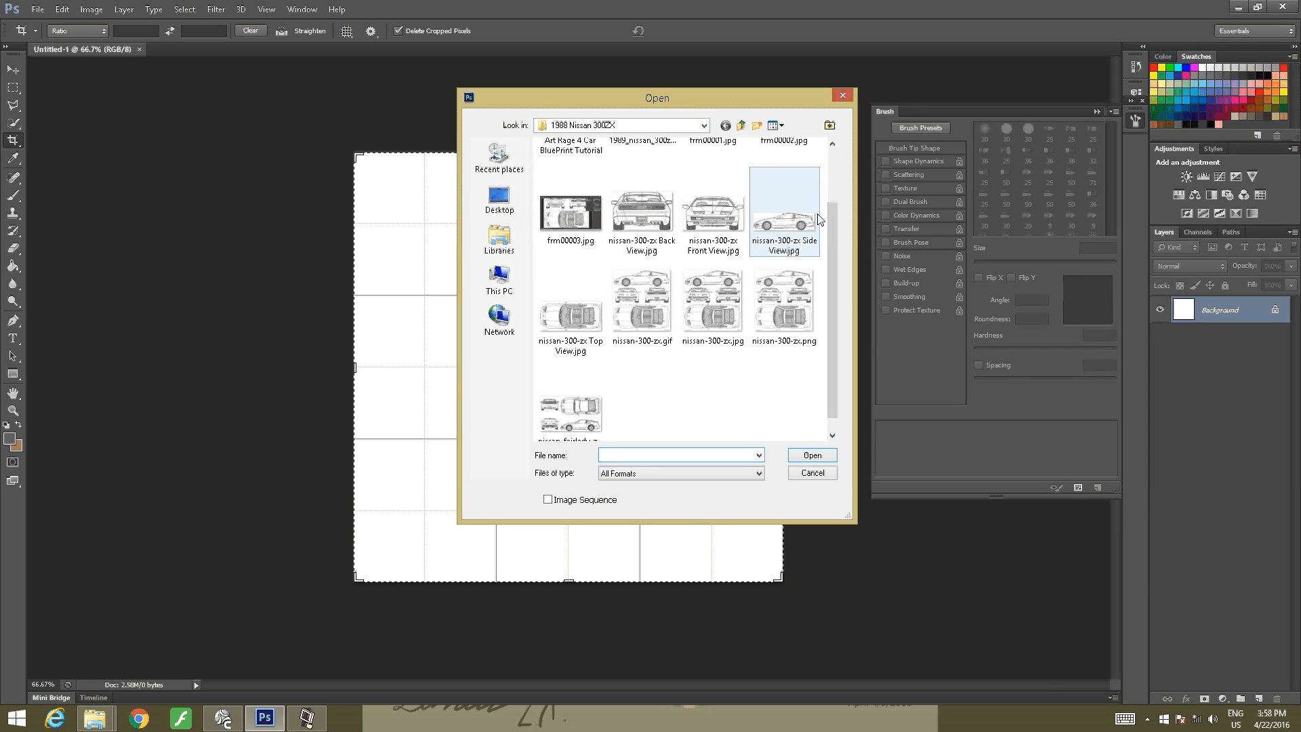
{"action": "left_click_drag", "start_coordinate": [824, 221], "coordinate": [588, 239]}
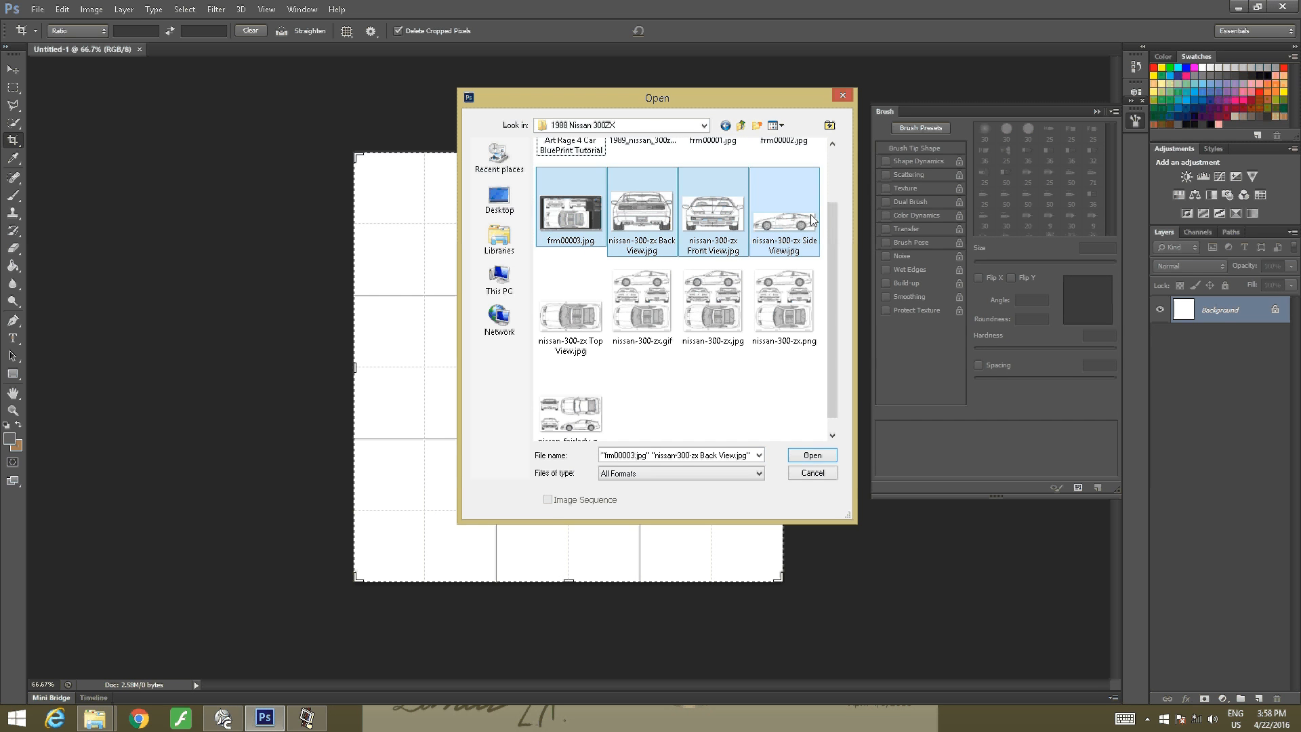
{"action": "left_click_drag", "start_coordinate": [824, 220], "coordinate": [627, 221]}
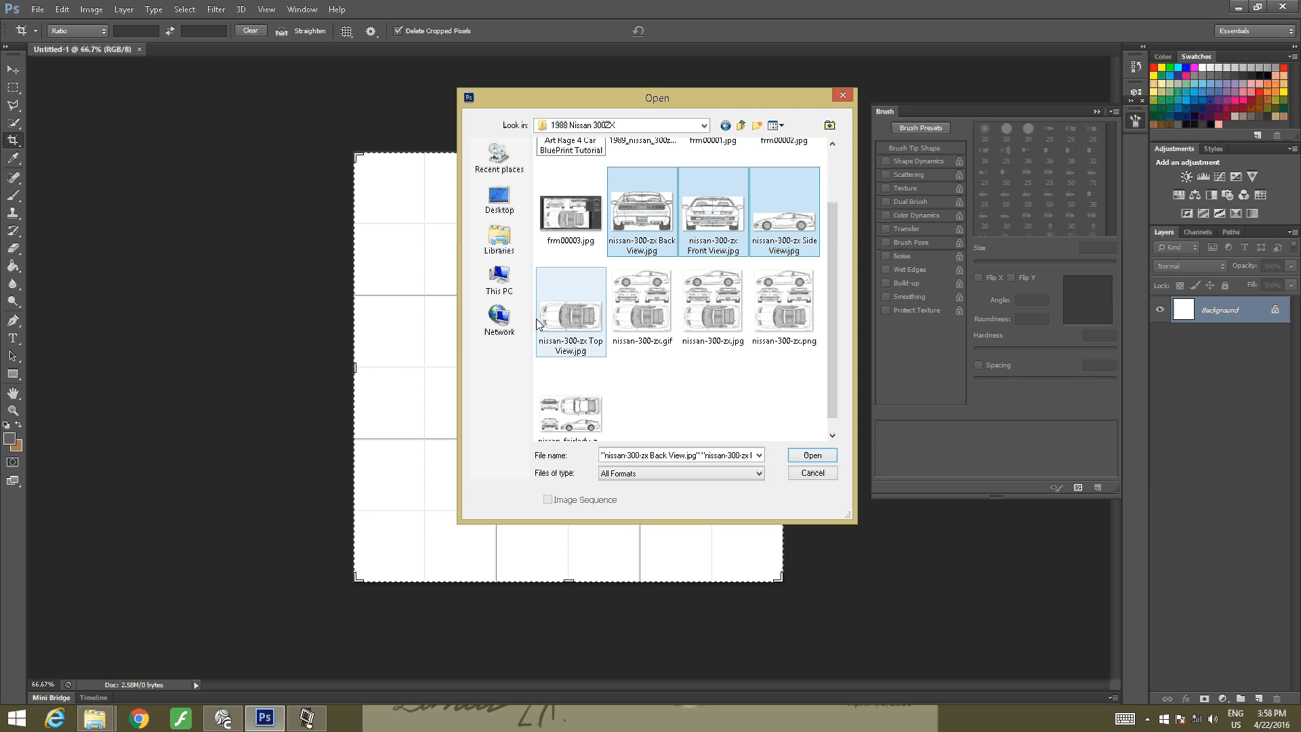
{"action": "left_click_drag", "start_coordinate": [535, 322], "coordinate": [596, 332], "text": "ctrl"}
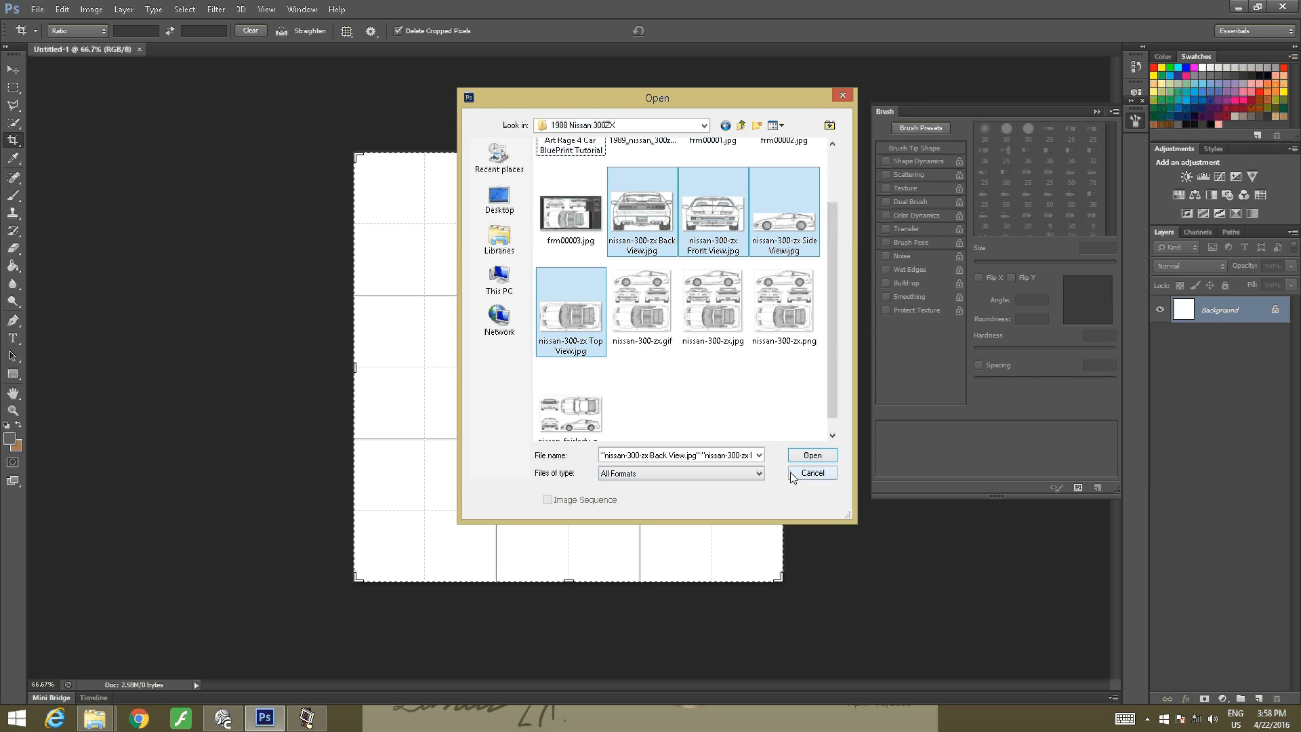
{"action": "left_click", "coordinate": [807, 457]}
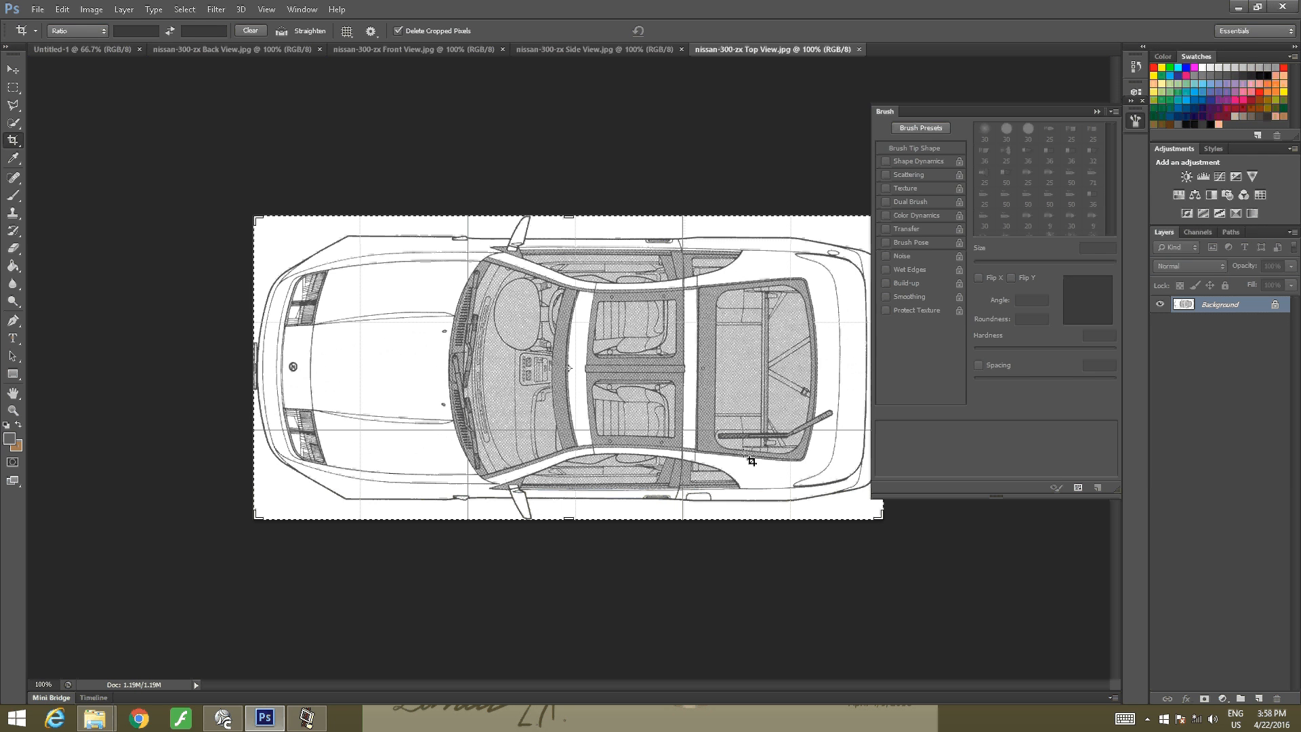
{"action": "left_click", "coordinate": [307, 718]}
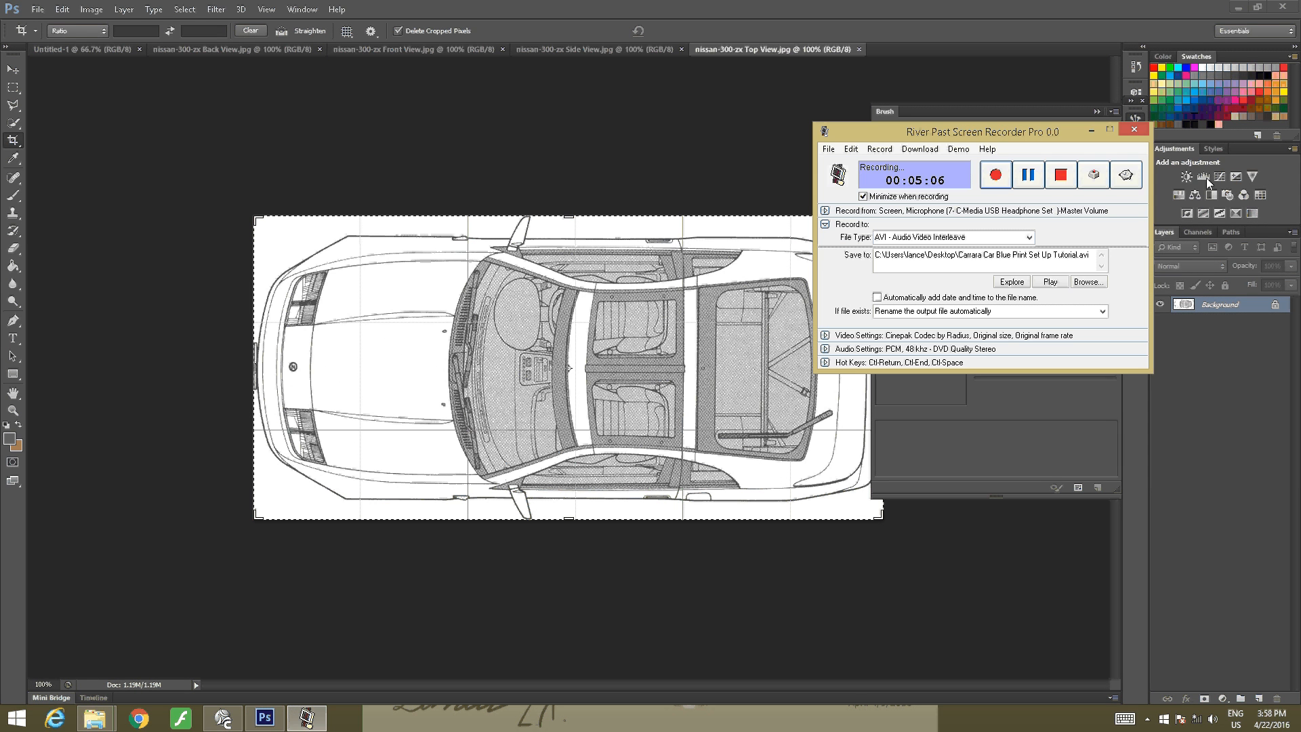
{"action": "left_click", "coordinate": [1027, 175]}
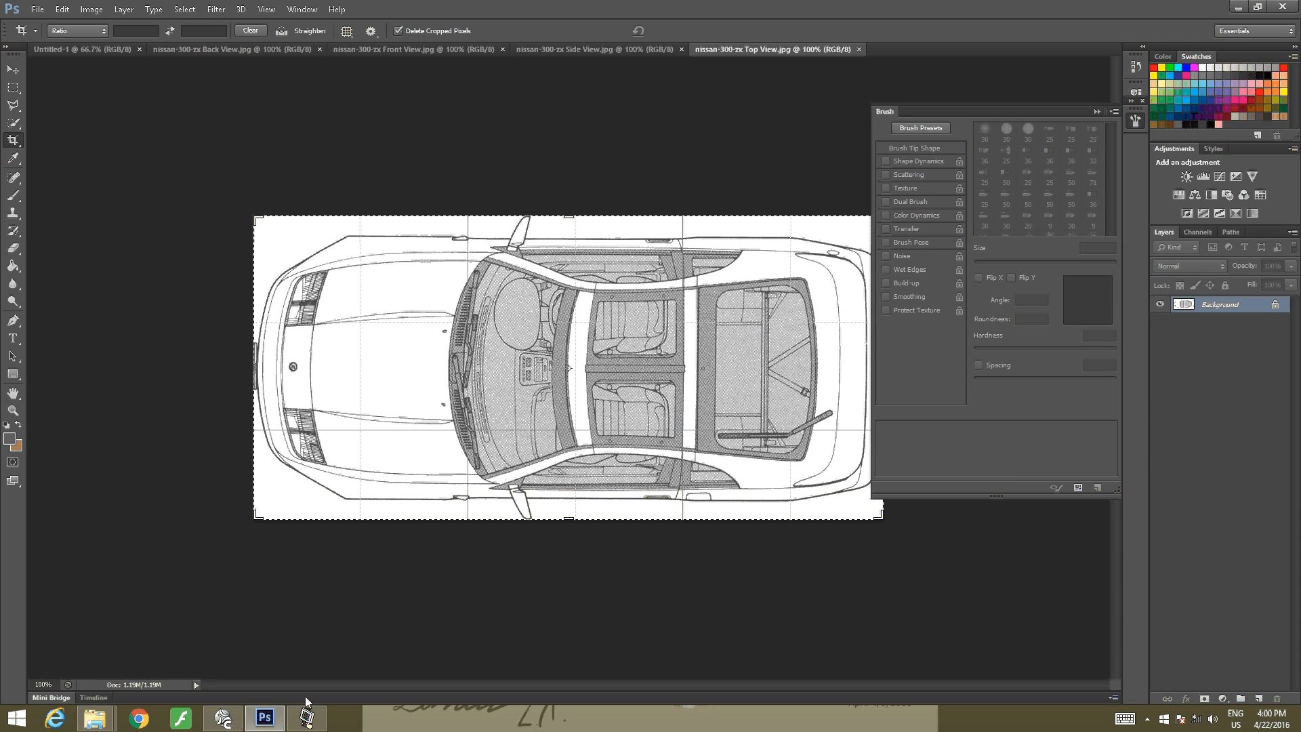
Float the Back View, Side View and Top View images in separate windows over the gridded canvas, with the top view lowest
{"action": "mouse_move", "coordinate": [307, 717]}
{"action": "left_click", "coordinate": [12, 75]}
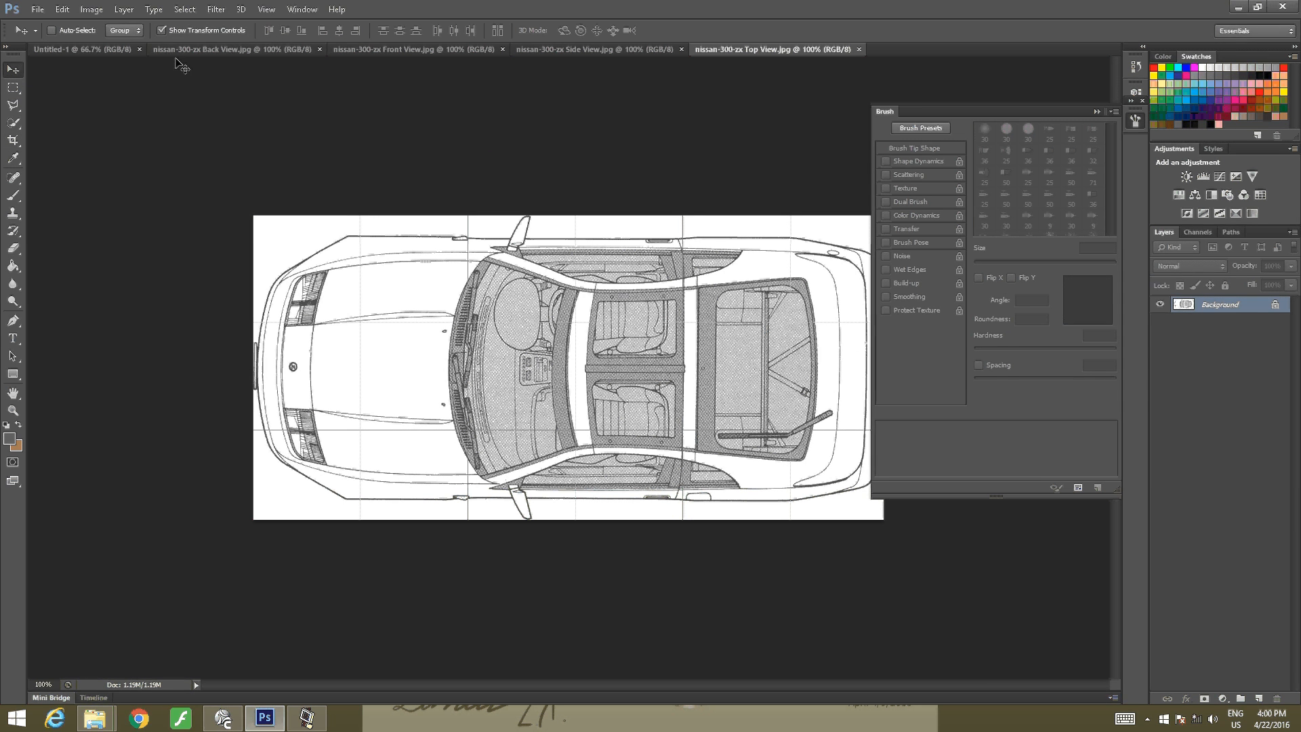
{"action": "left_click", "coordinate": [99, 47]}
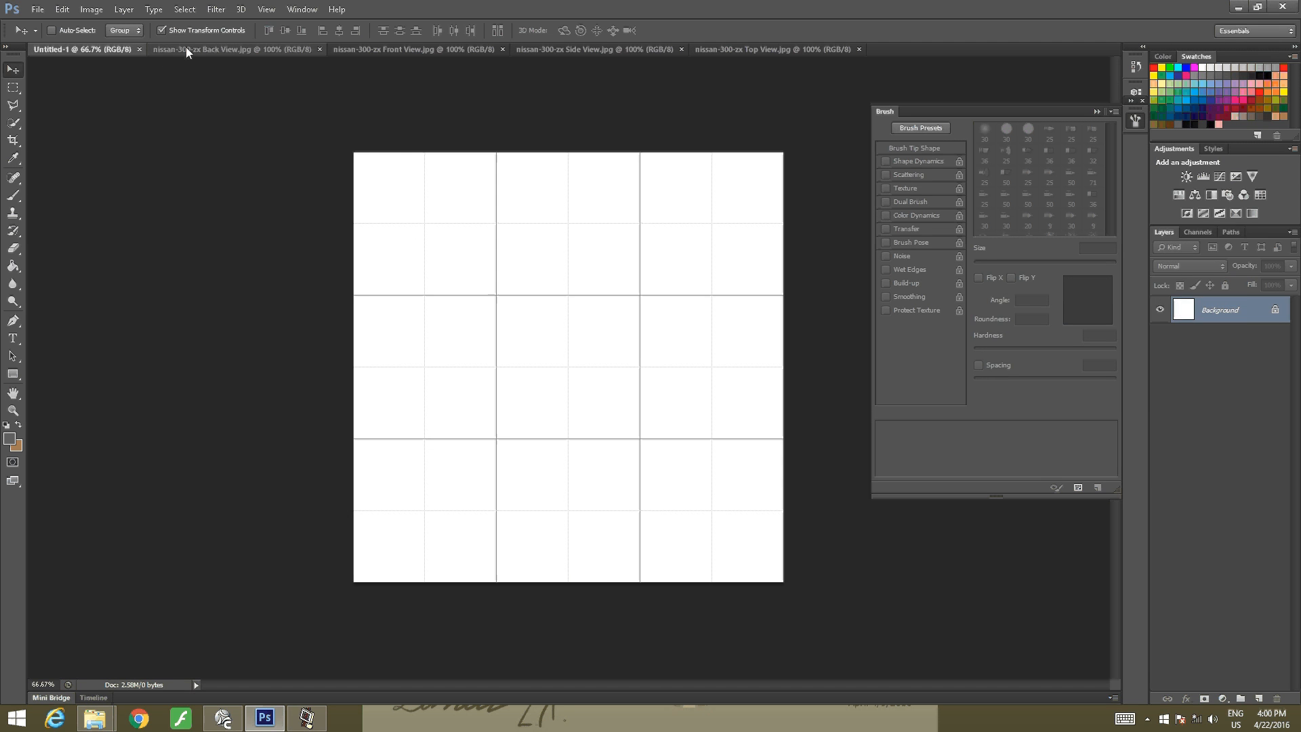
{"action": "left_click_drag", "start_coordinate": [204, 48], "coordinate": [343, 140]}
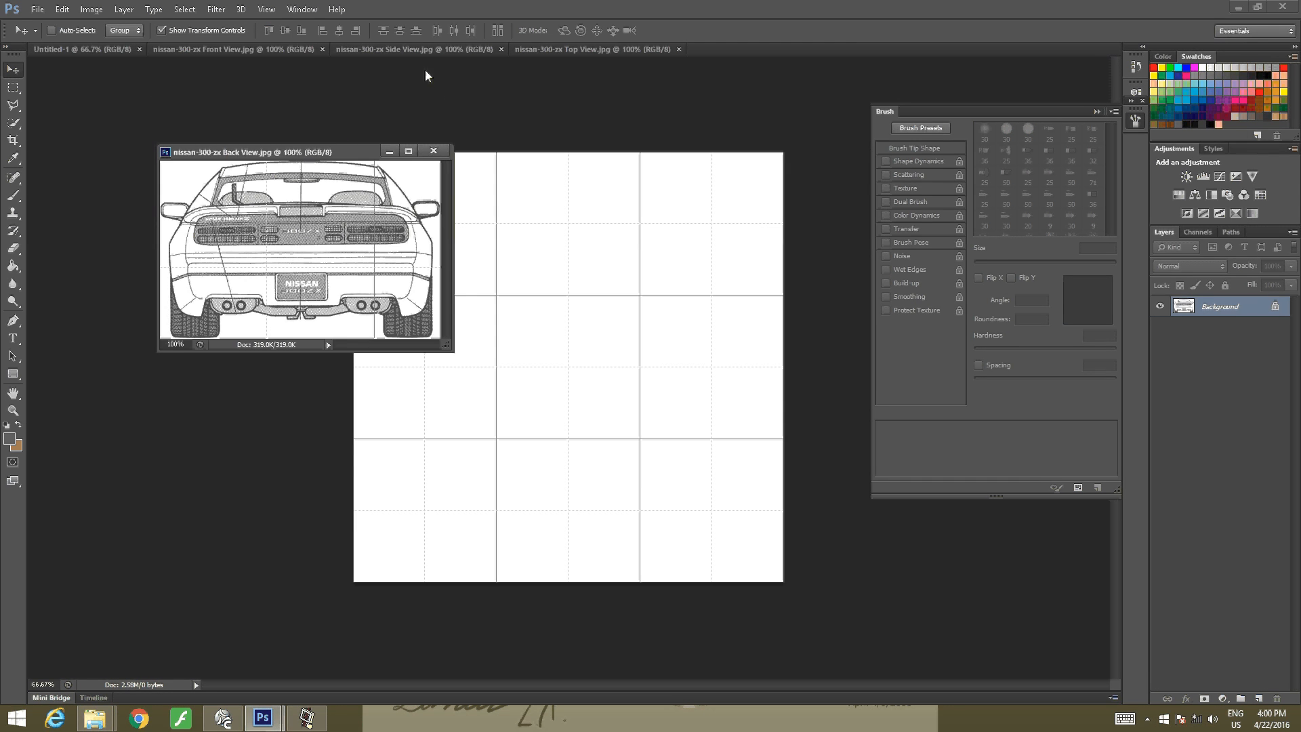
{"action": "left_click_drag", "start_coordinate": [411, 50], "coordinate": [410, 109]}
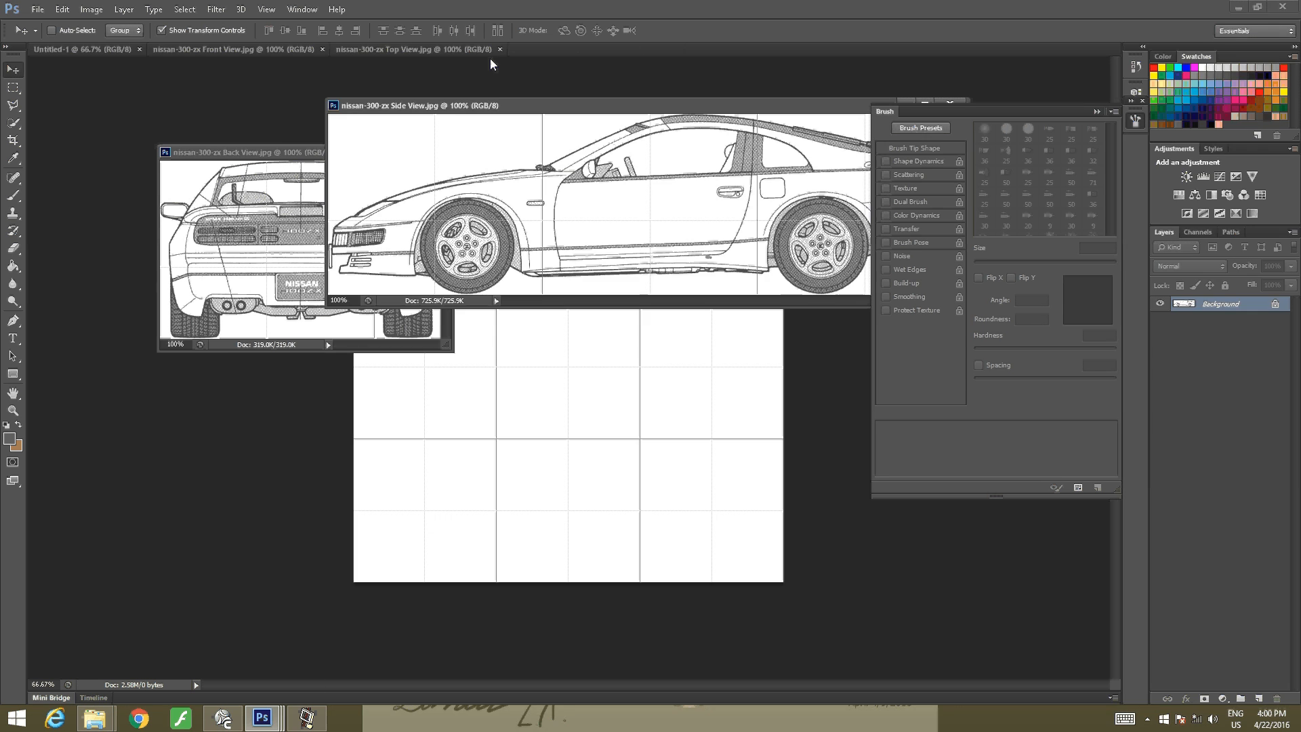
{"action": "left_click_drag", "start_coordinate": [433, 54], "coordinate": [426, 93]}
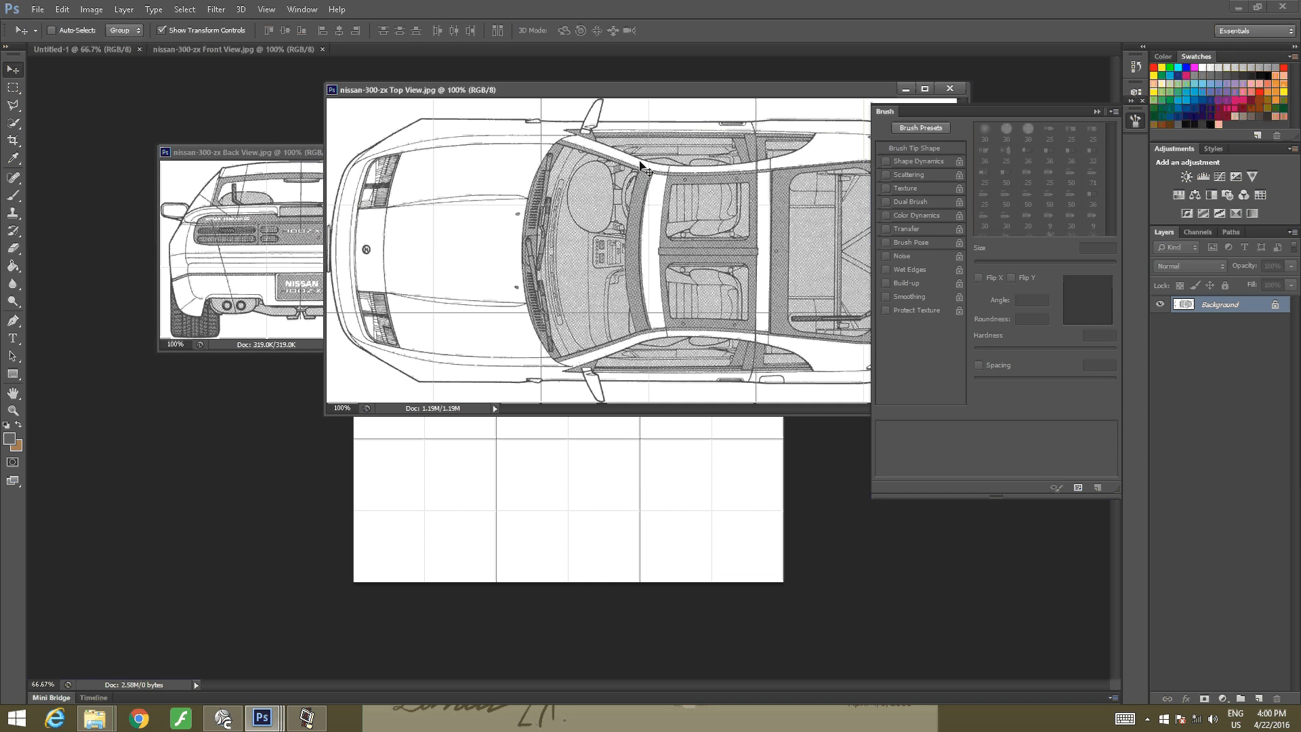
{"action": "left_click_drag", "start_coordinate": [634, 97], "coordinate": [829, 344]}
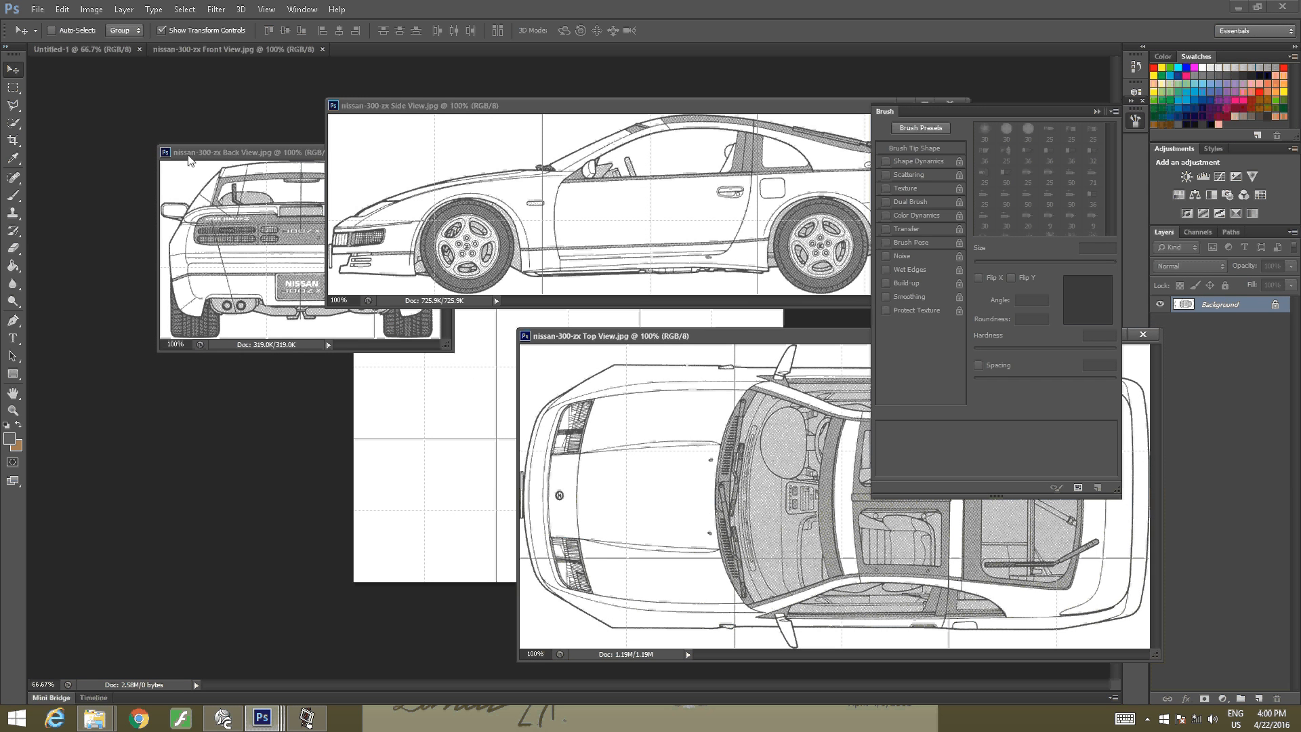
Copy the side view, top view and back view images onto the gridded Untitled-1 canvas using the Move tool
{"action": "left_click", "coordinate": [656, 197]}
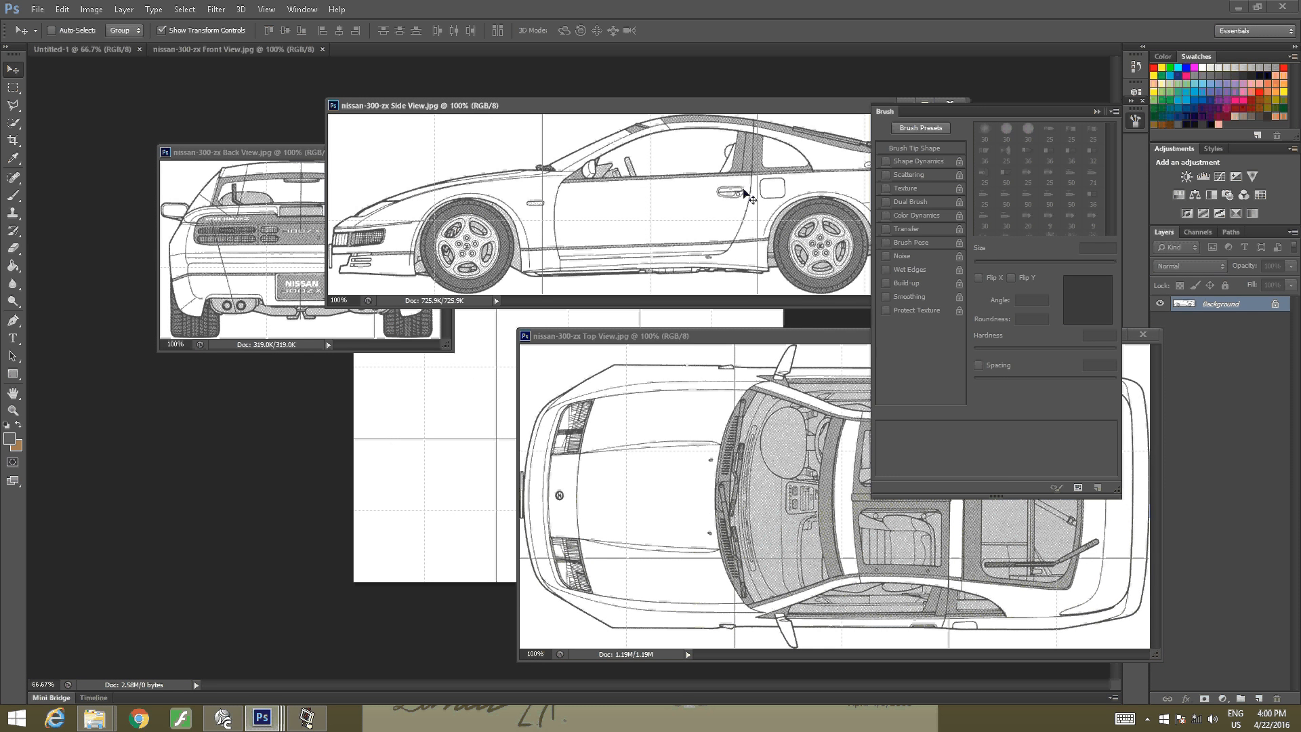
{"action": "left_click_drag", "start_coordinate": [744, 192], "coordinate": [392, 442]}
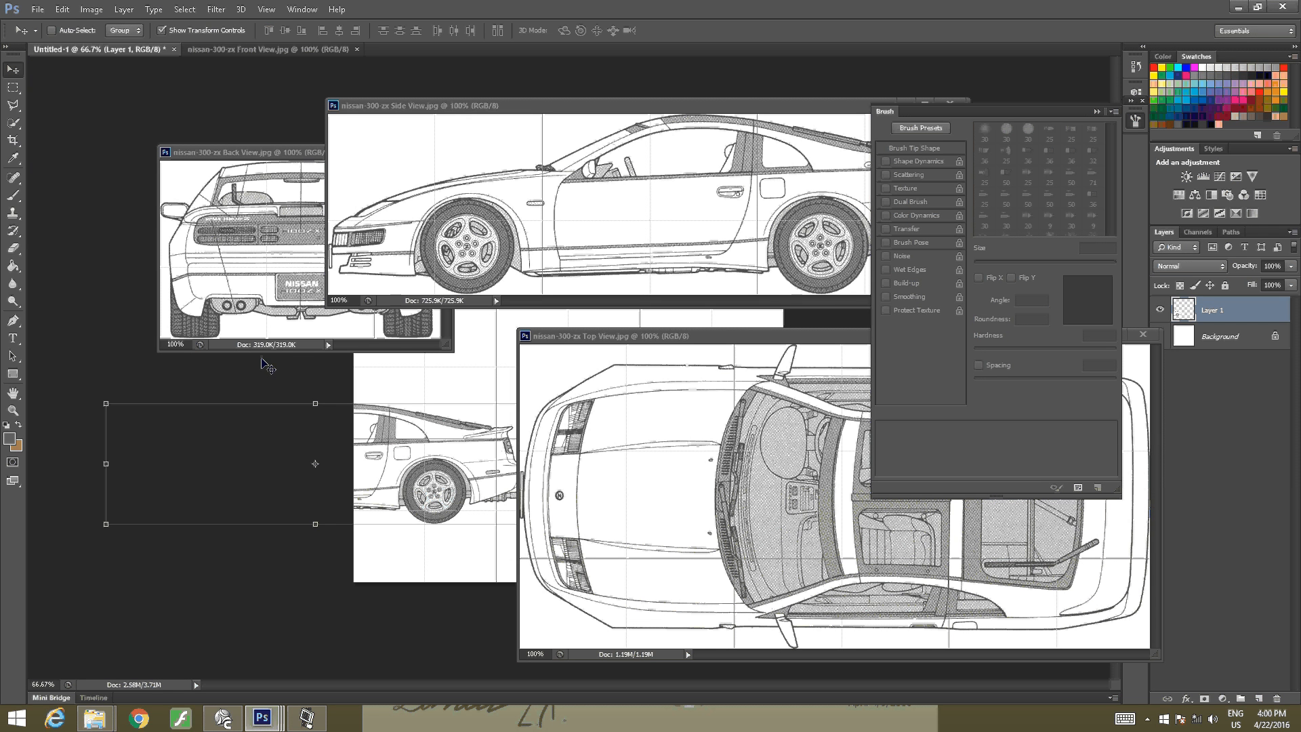
{"action": "key", "text": "ctrl+z"}
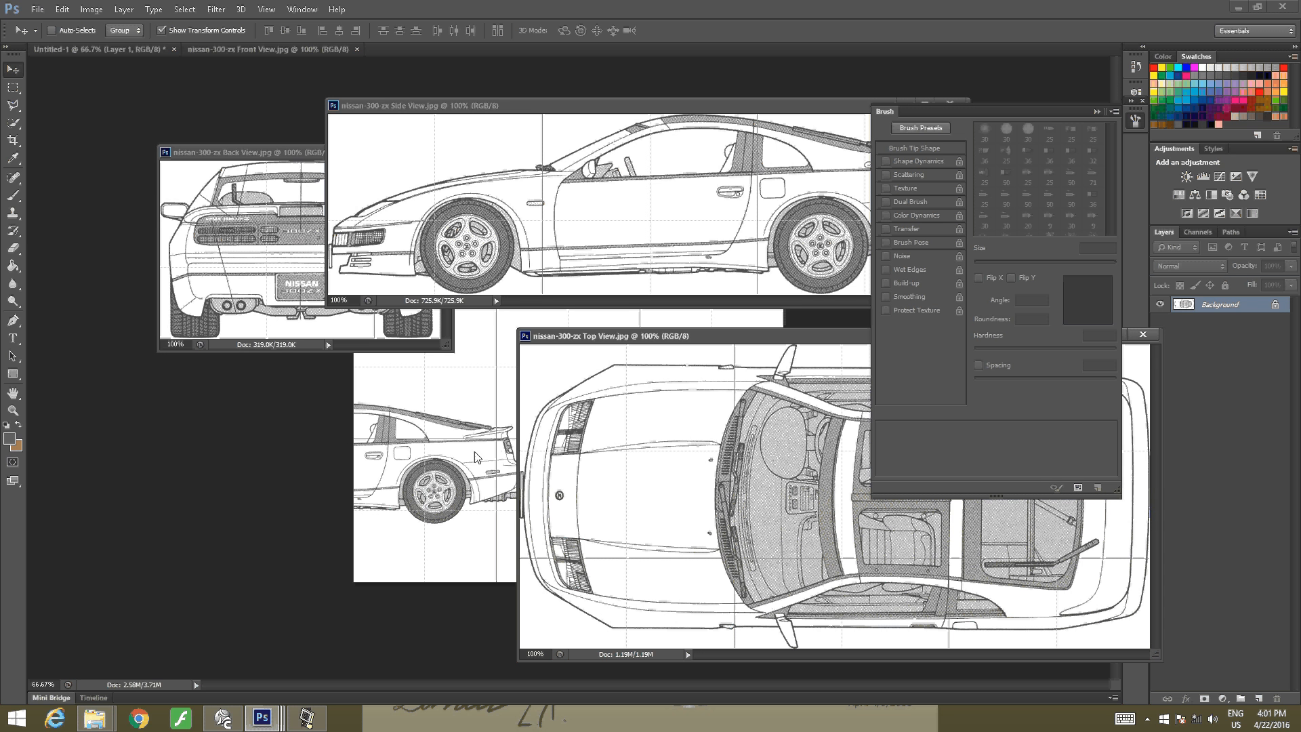
{"action": "left_click_drag", "start_coordinate": [793, 491], "coordinate": [286, 477]}
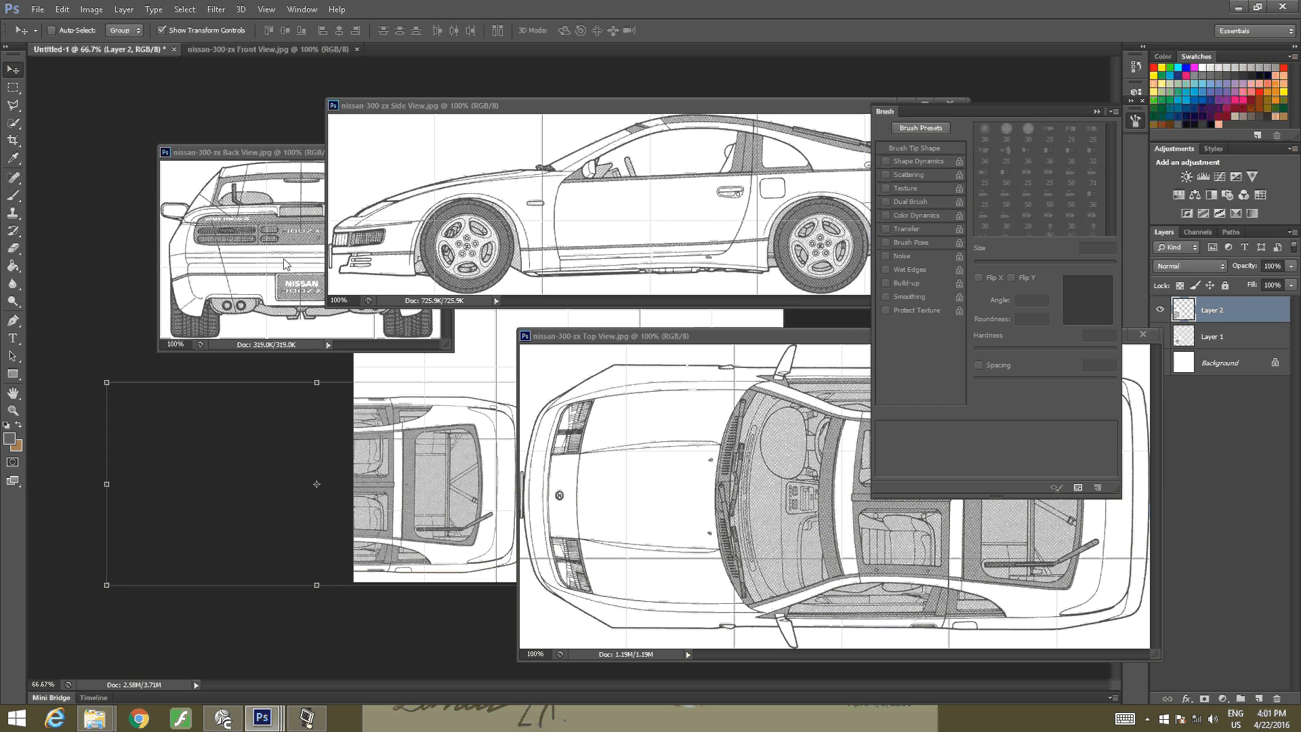
{"action": "left_click", "coordinate": [237, 239]}
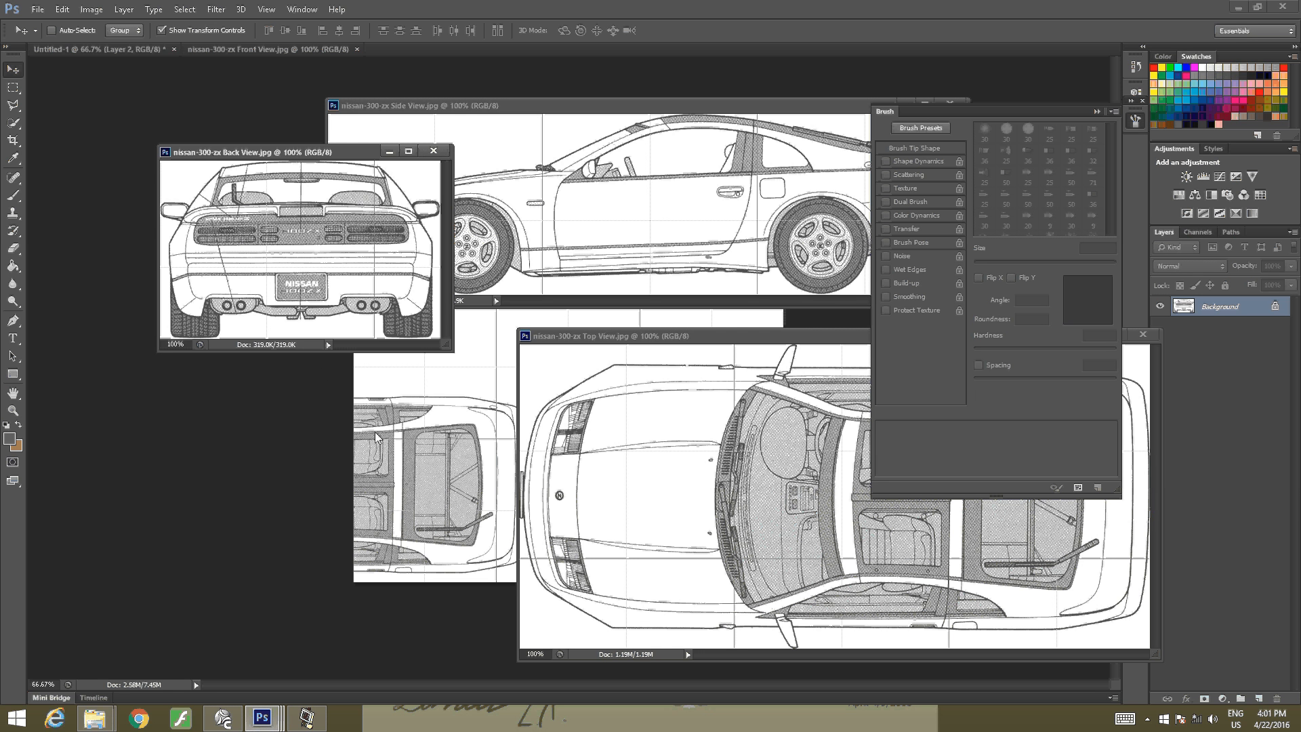
{"action": "left_click_drag", "start_coordinate": [333, 260], "coordinate": [397, 454]}
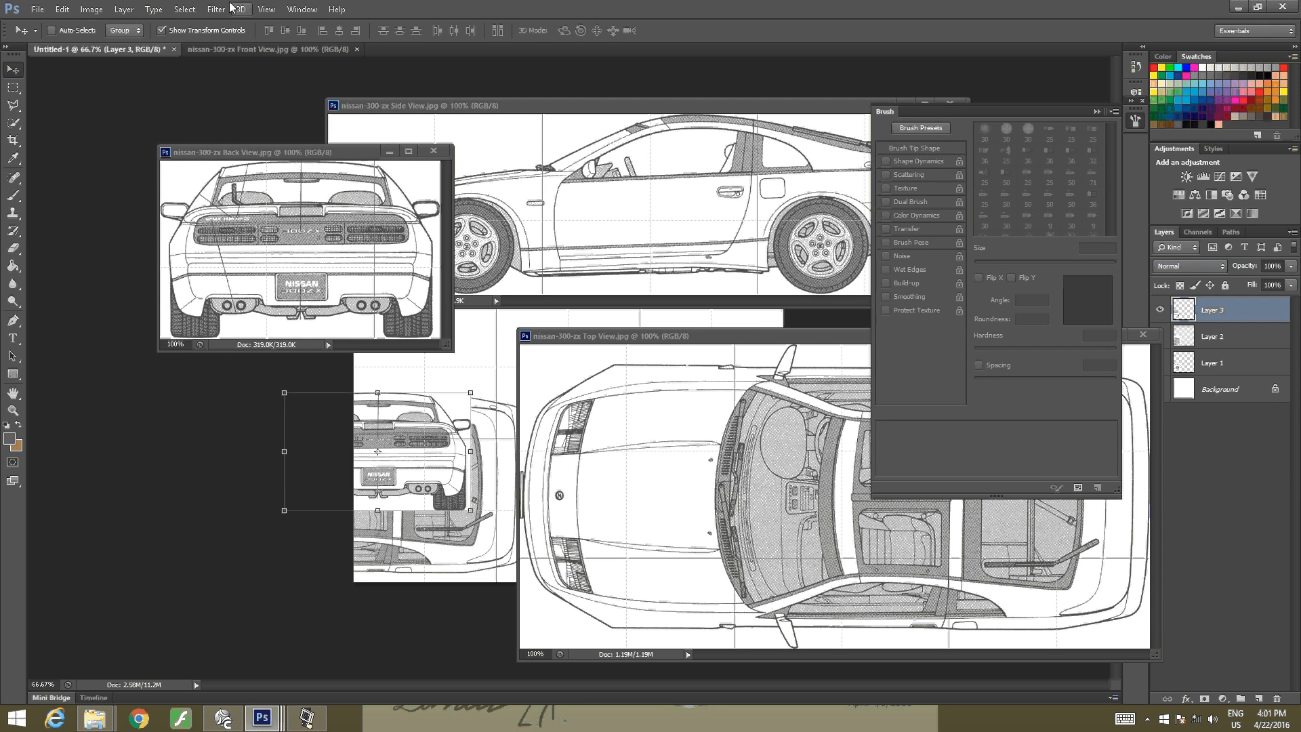
Float the Front View image in its own window and copy it onto the gridded canvas
{"action": "left_click", "coordinate": [200, 50]}
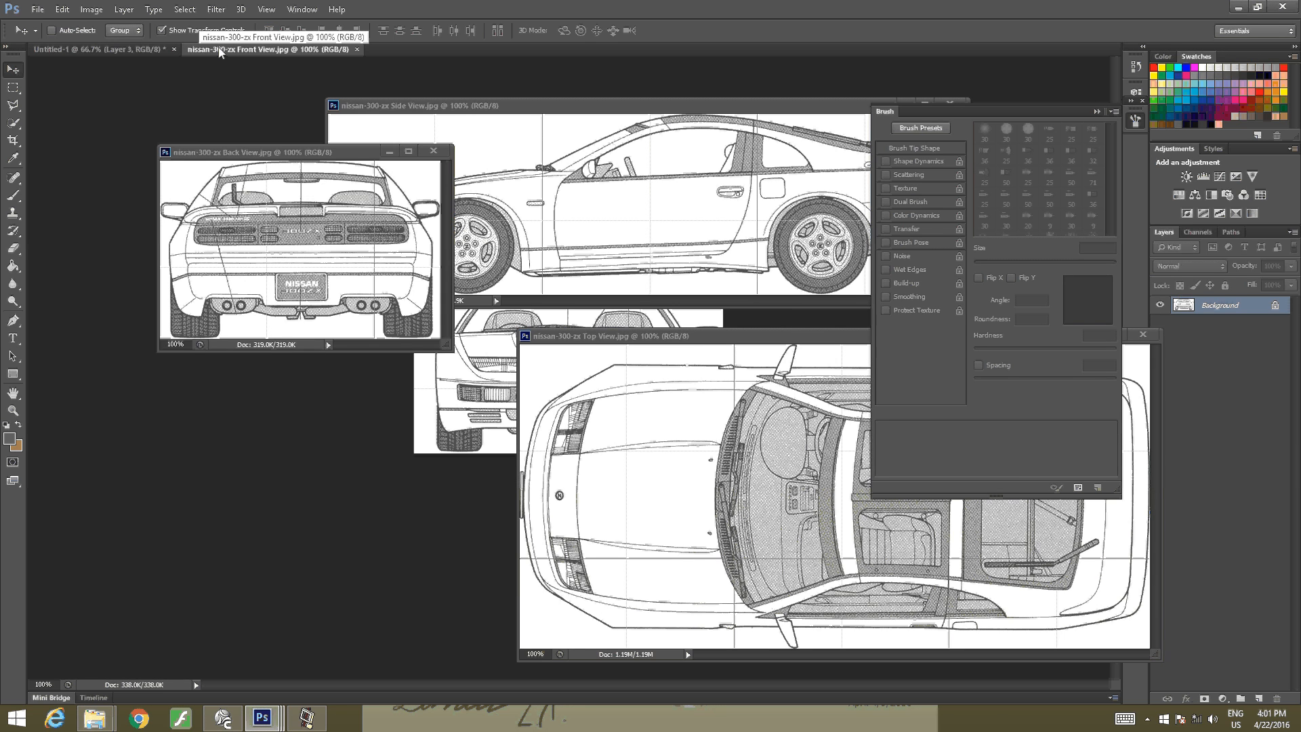
{"action": "left_click_drag", "start_coordinate": [221, 50], "coordinate": [238, 117]}
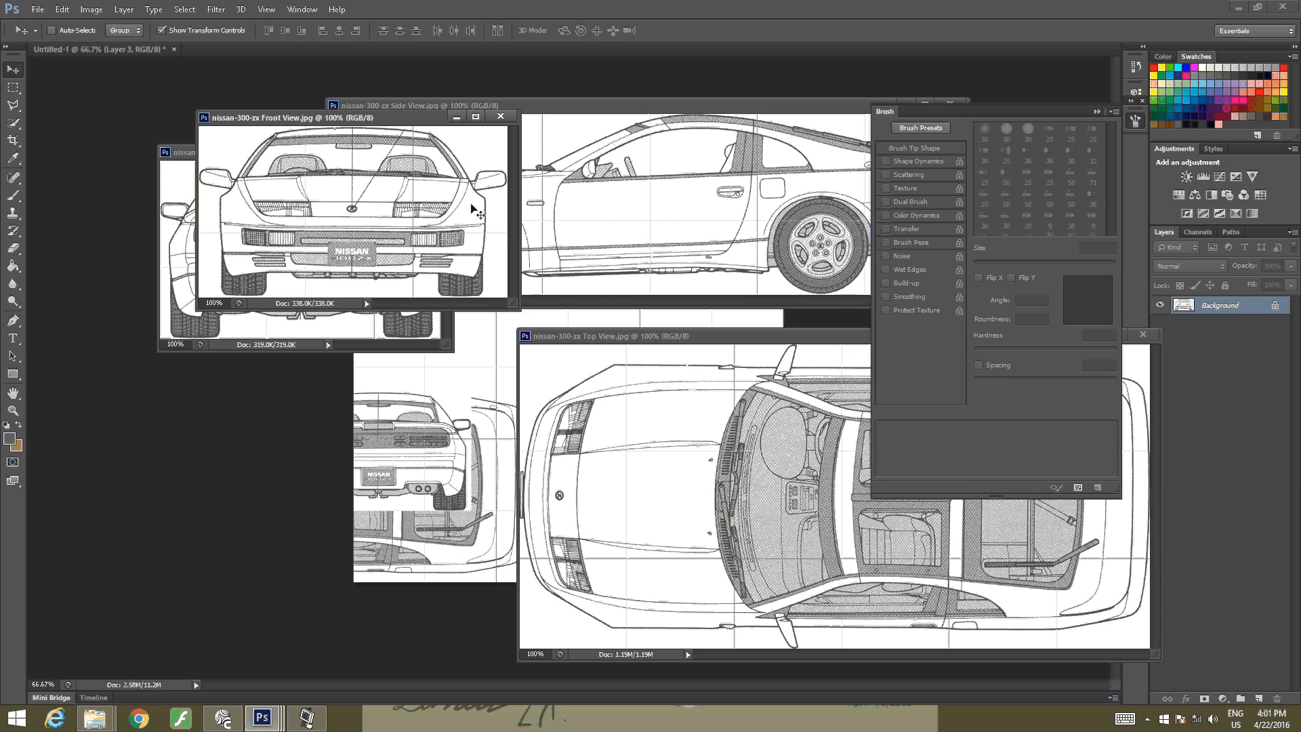
{"action": "left_click_drag", "start_coordinate": [475, 213], "coordinate": [405, 487]}
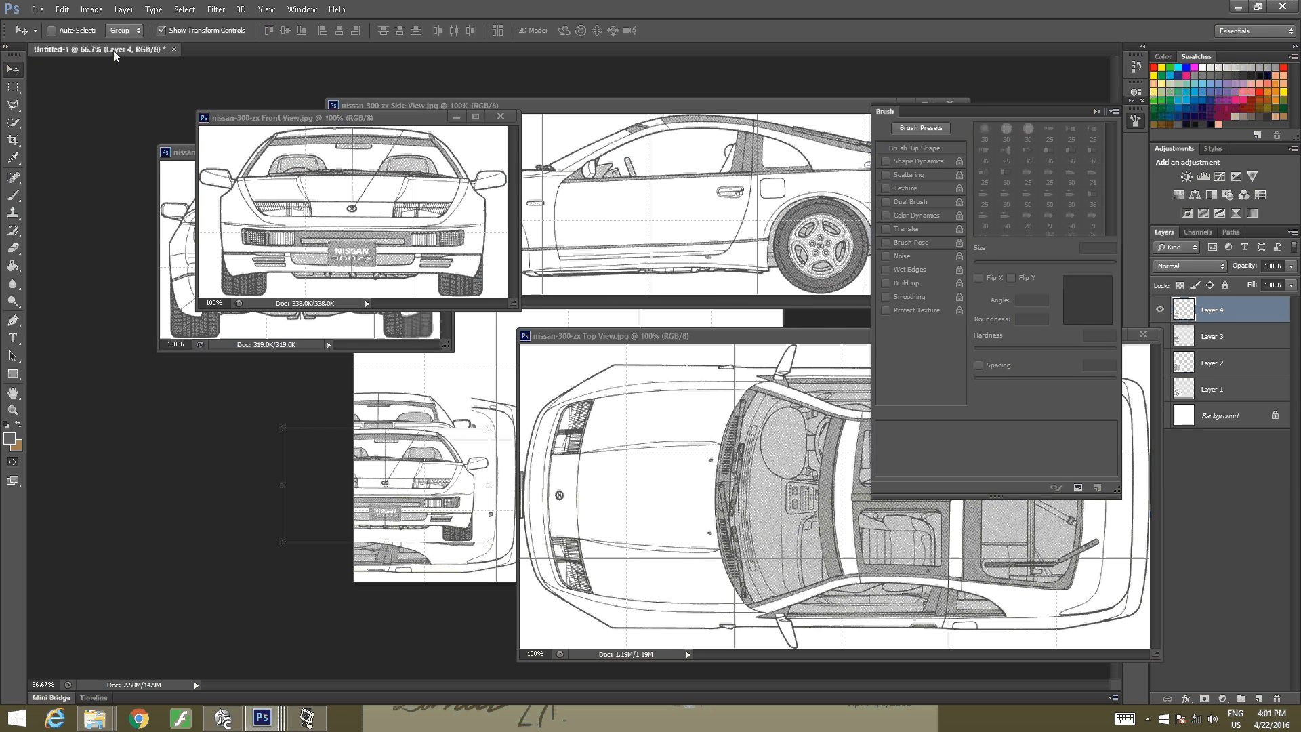
Close the Front View, Back View, Side View and Top View source images, leaving only the Untitled-1 canvas open
{"action": "left_click", "coordinate": [501, 116]}
{"action": "left_click", "coordinate": [433, 150]}
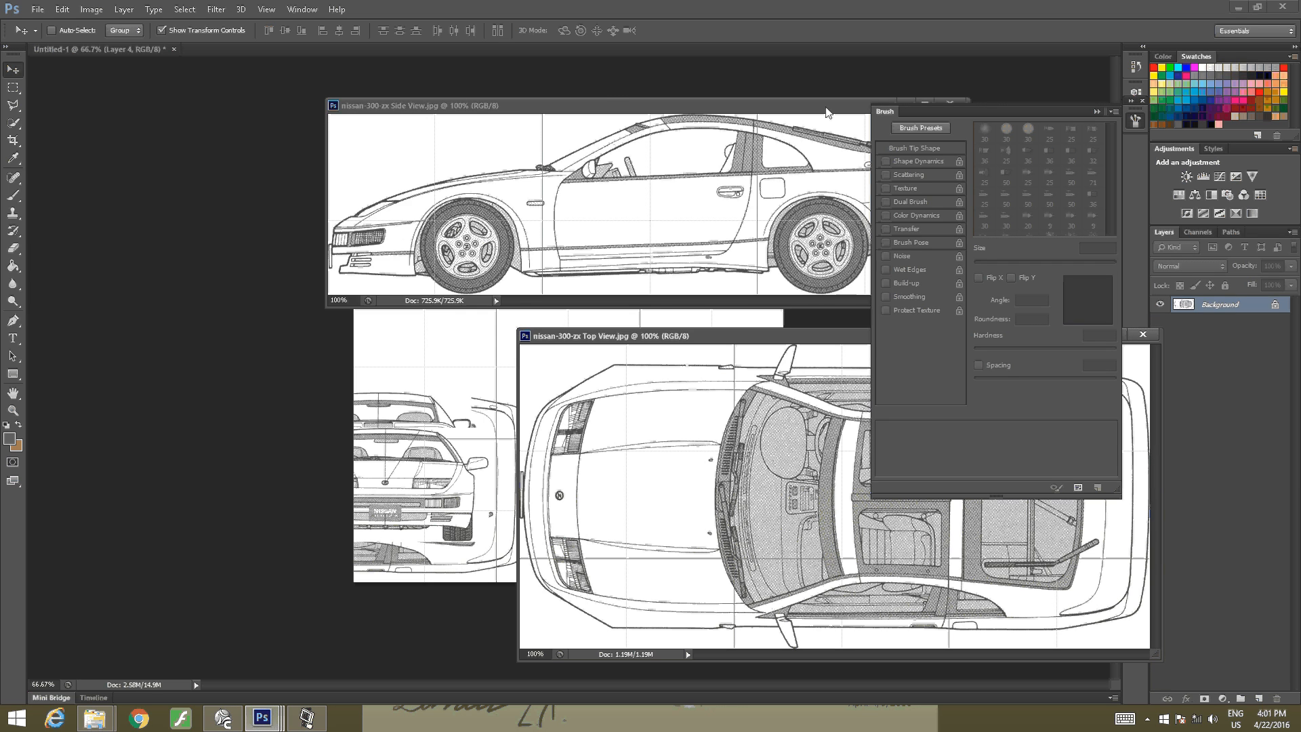
{"action": "left_click_drag", "start_coordinate": [827, 110], "coordinate": [520, 110]}
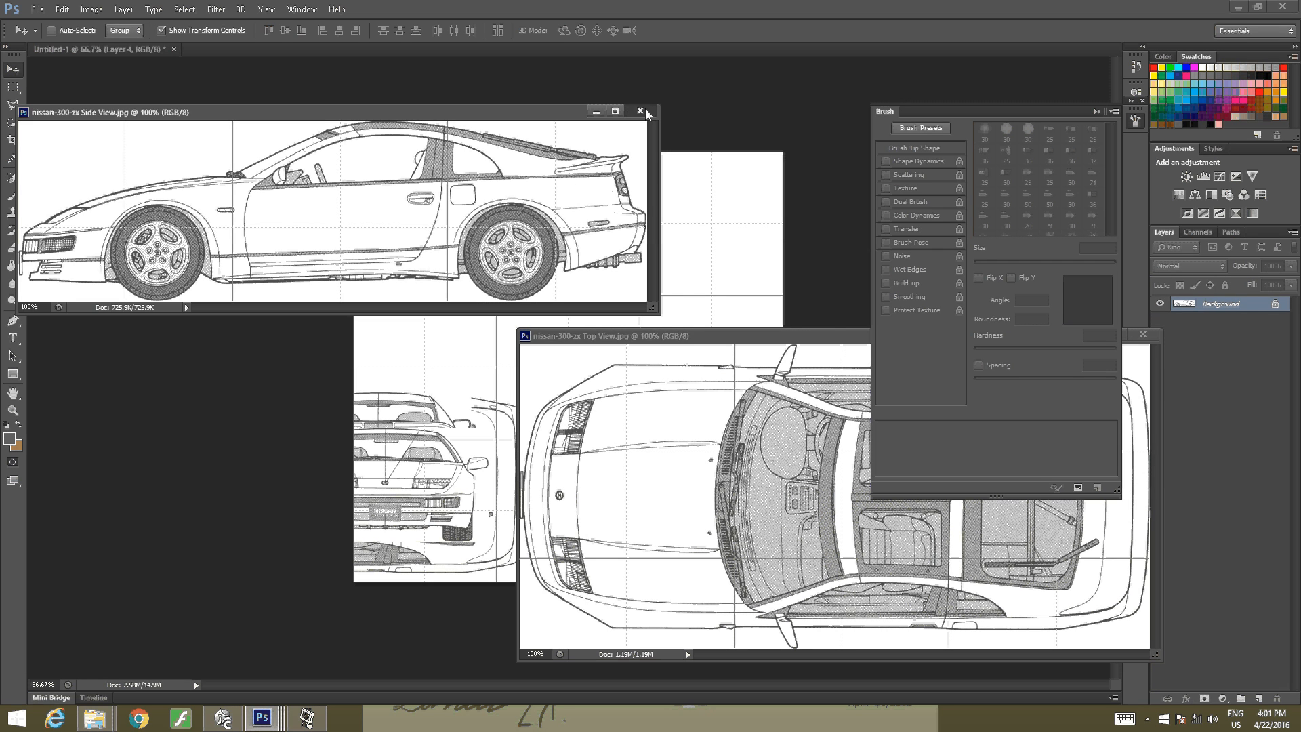
{"action": "left_click", "coordinate": [649, 105]}
{"action": "left_click_drag", "start_coordinate": [677, 337], "coordinate": [251, 210]}
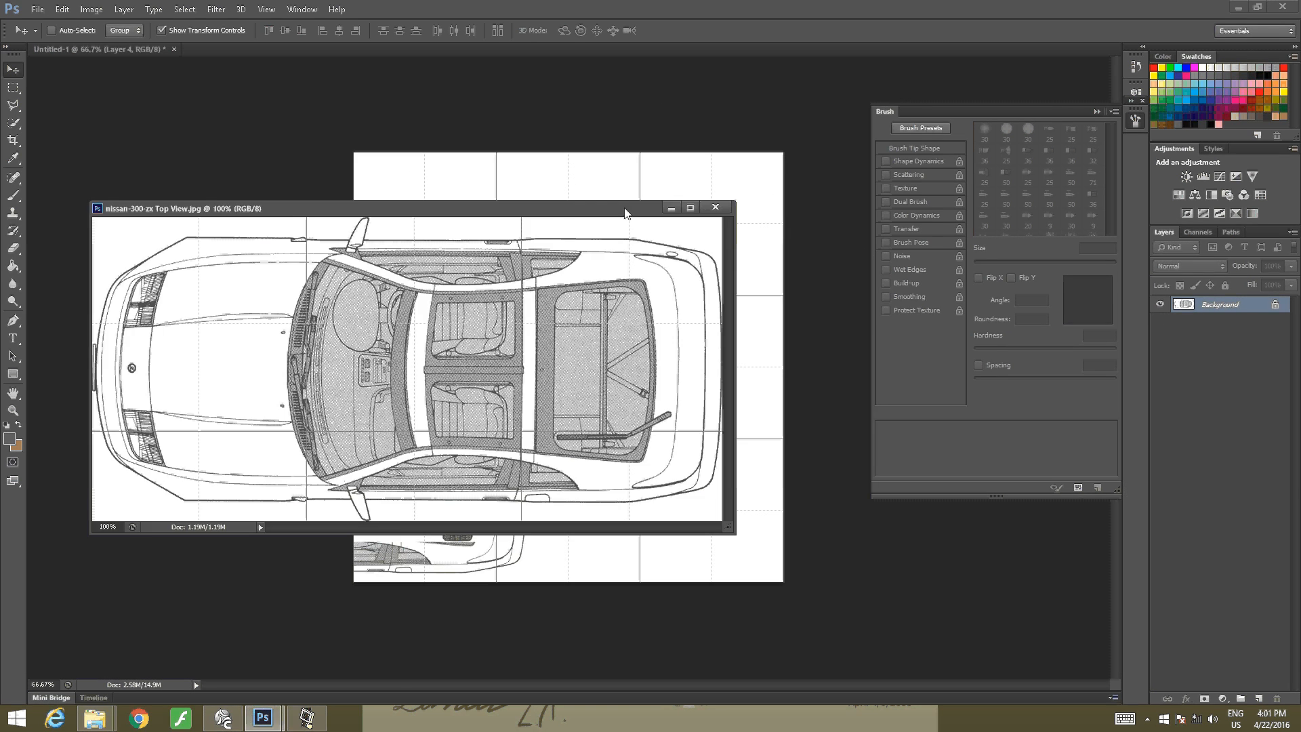
{"action": "left_click", "coordinate": [715, 207]}
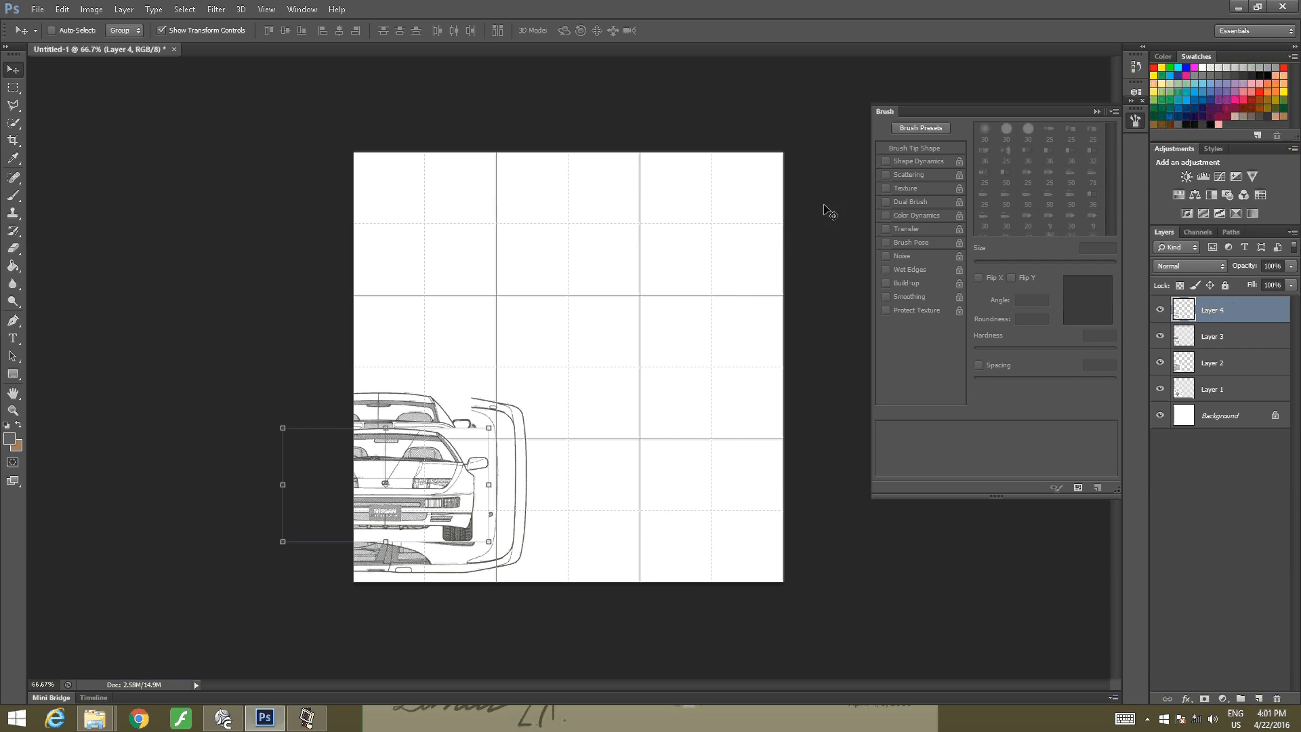
Move the side view on Layer 1 flush with the canvas's left edge and centre it vertically in the middle grid row
{"action": "left_click", "coordinate": [1178, 391]}
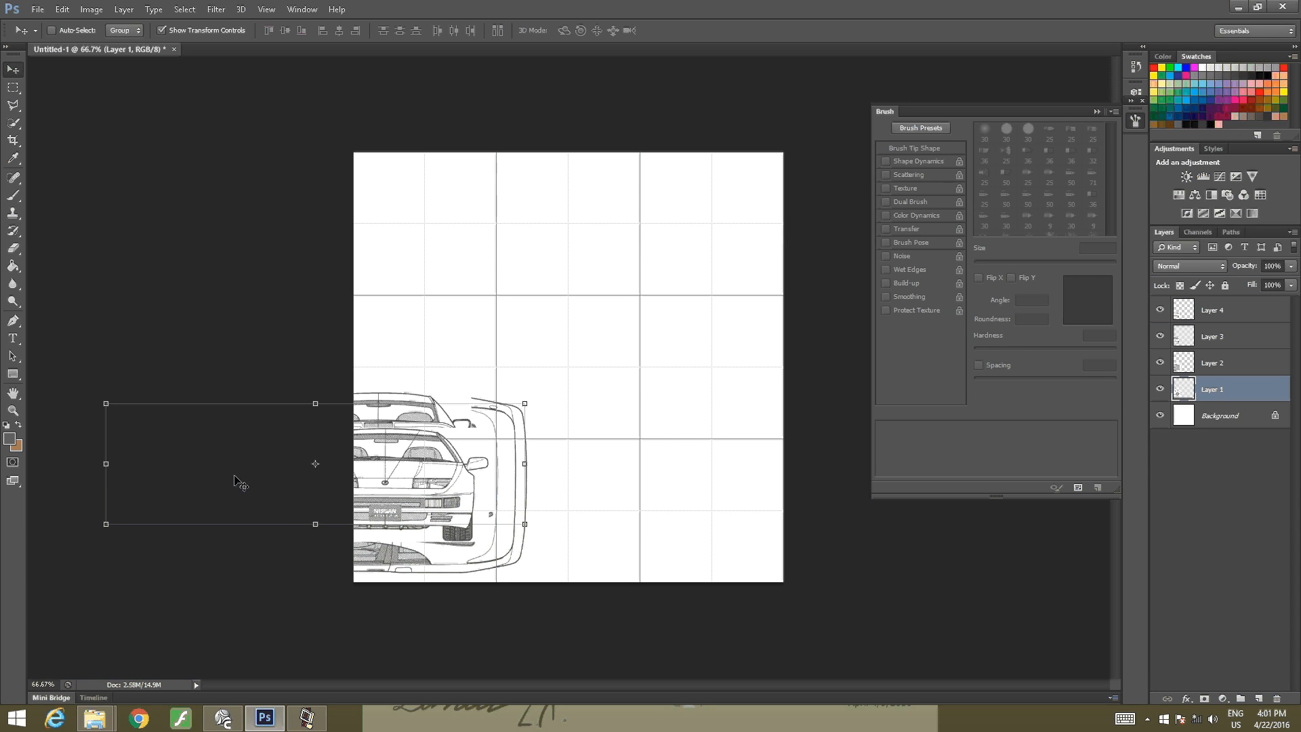
{"action": "left_click_drag", "start_coordinate": [235, 475], "coordinate": [483, 366]}
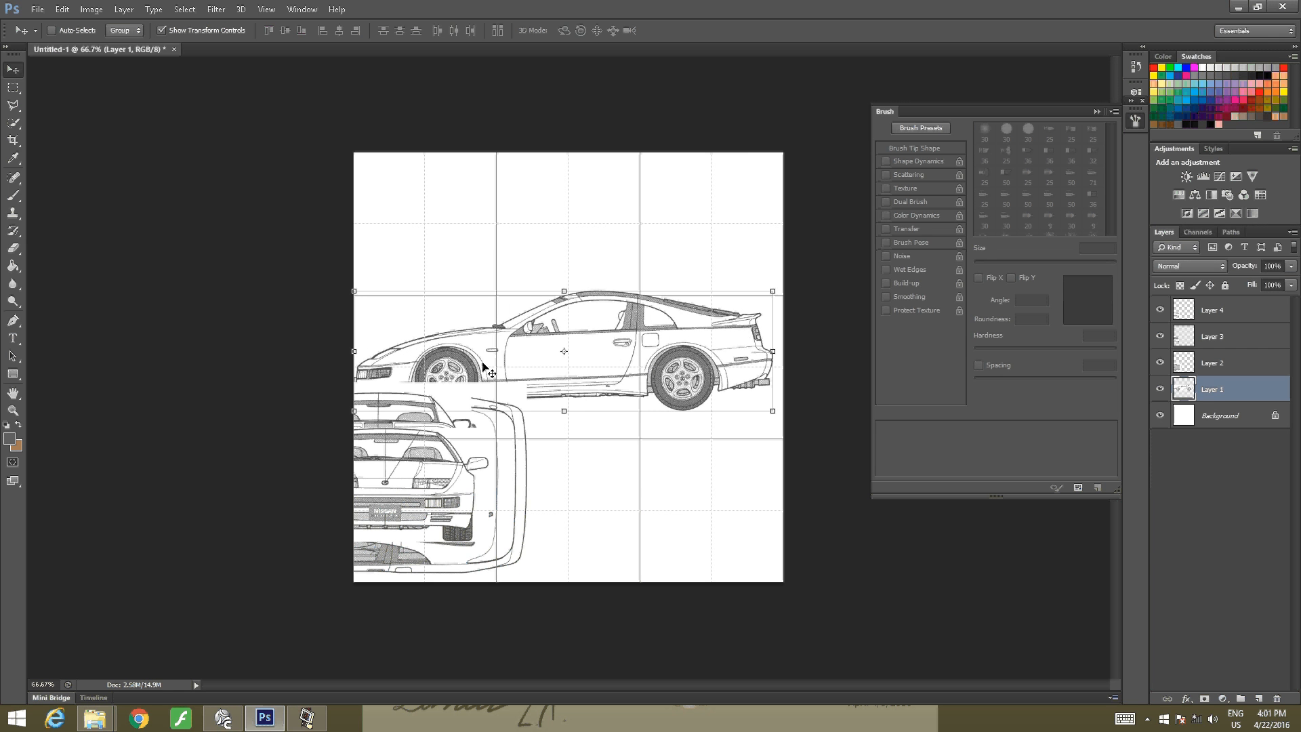
{"action": "scroll", "coordinate": [510, 363], "scroll_direction": "up", "scroll_amount": 5, "text": "alt"}
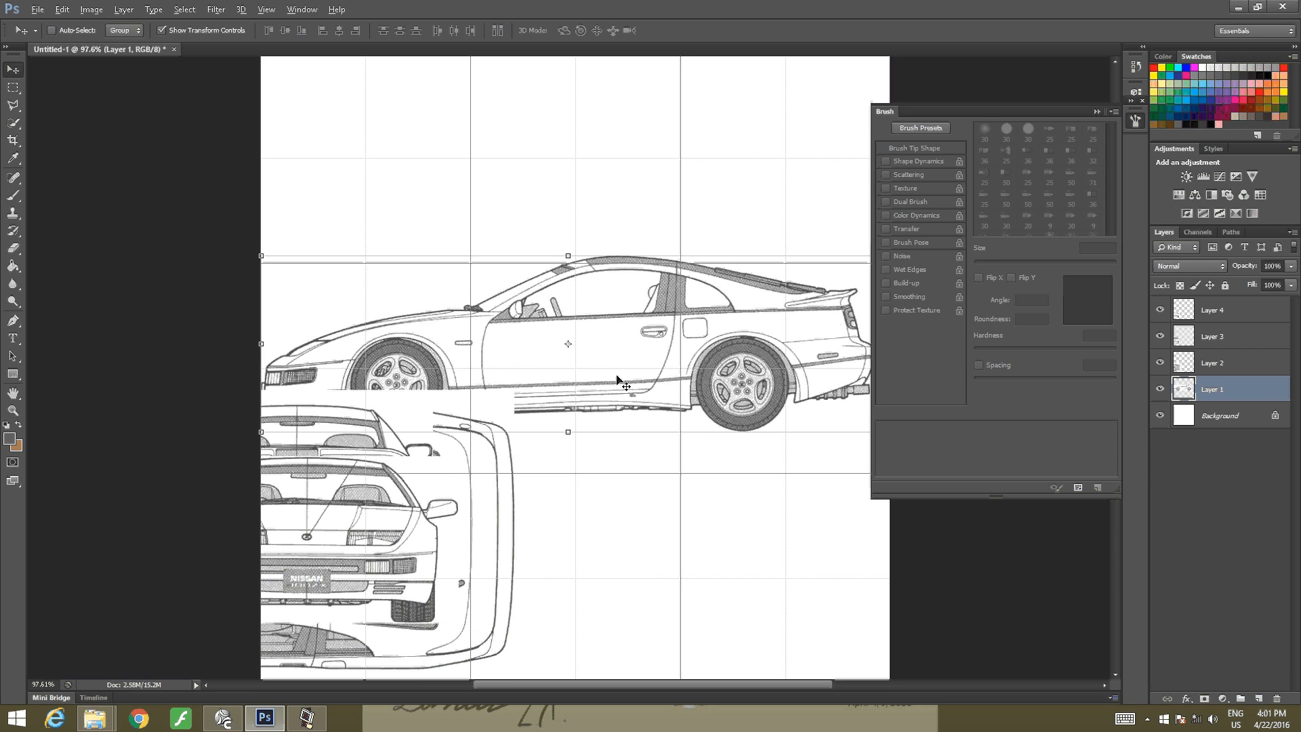
{"action": "scroll", "coordinate": [654, 363], "scroll_direction": "up", "scroll_amount": 2, "text": "alt"}
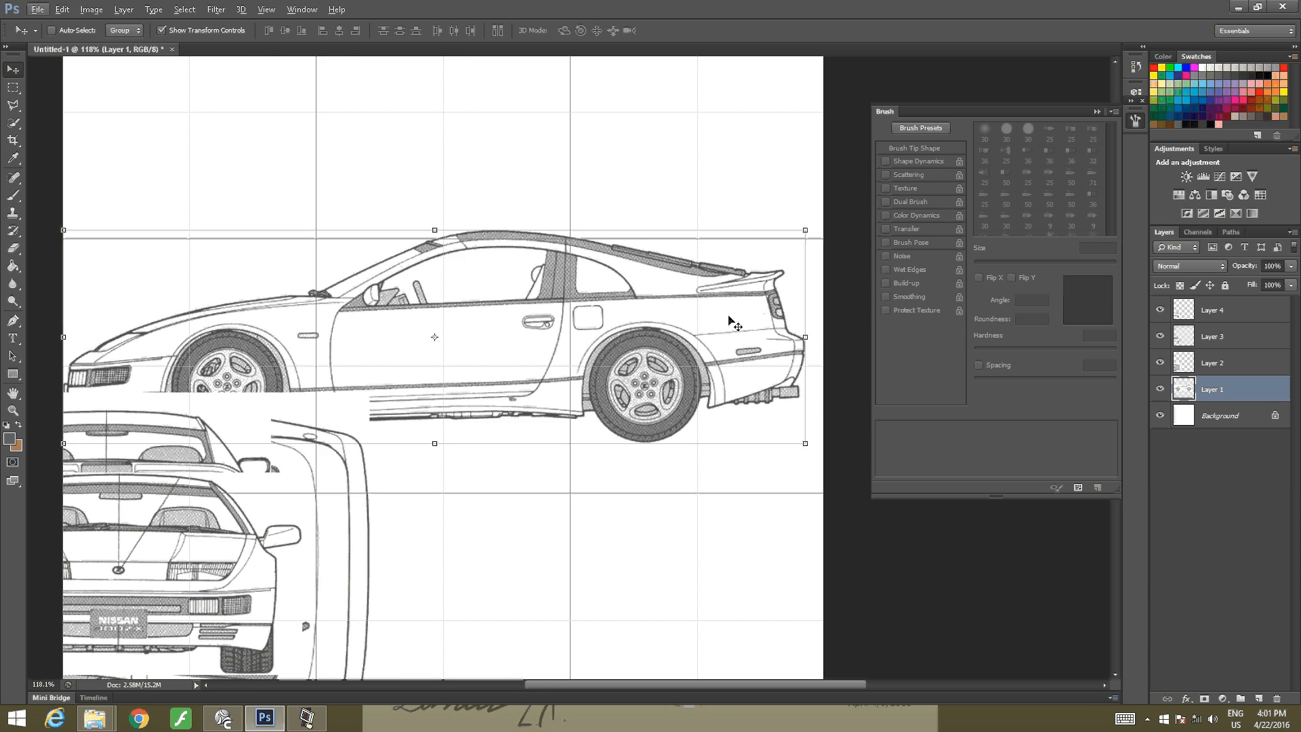
{"action": "left_click_drag", "start_coordinate": [679, 327], "coordinate": [675, 329]}
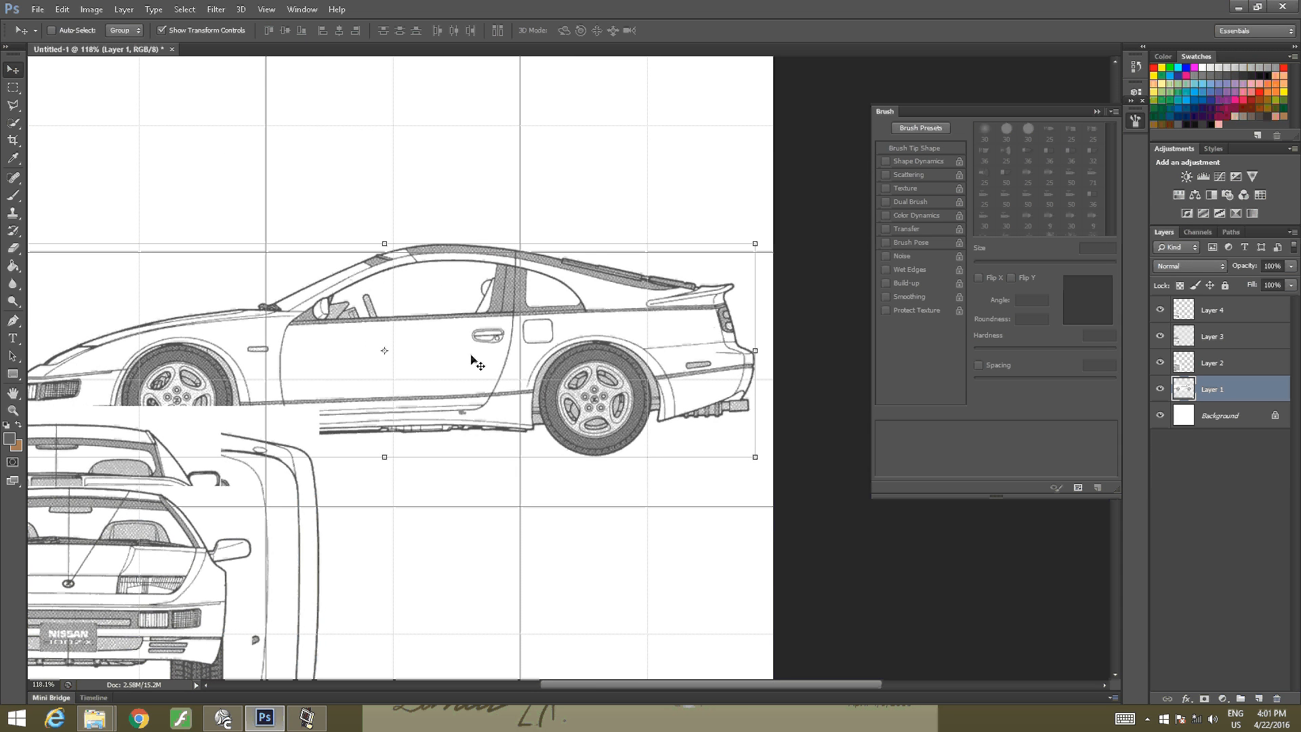
{"action": "left_click_drag", "start_coordinate": [474, 364], "coordinate": [478, 356]}
{"action": "mouse_move", "coordinate": [381, 350]}
{"action": "left_mouse_down"}
{"action": "mouse_move", "coordinate": [438, 306]}
{"action": "mouse_move", "coordinate": [489, 335]}
{"action": "left_mouse_up"}
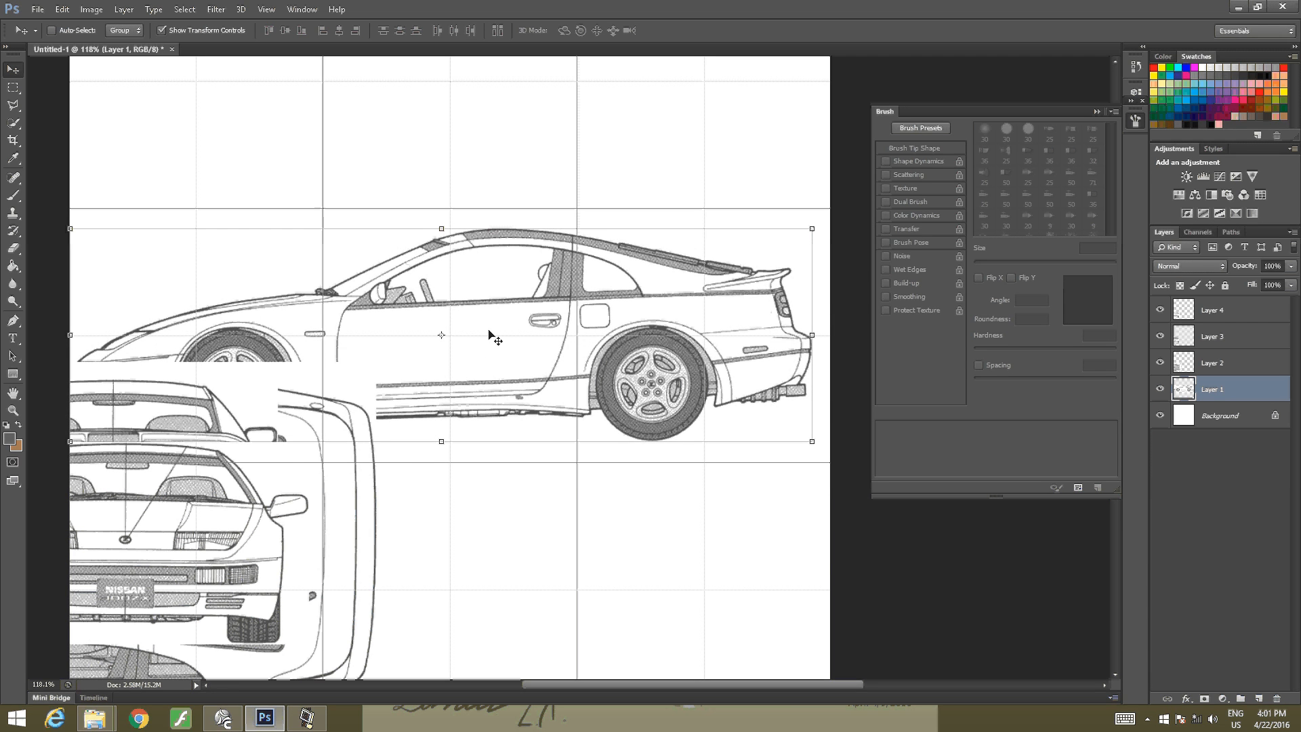
{"action": "left_click_drag", "start_coordinate": [380, 418], "coordinate": [424, 361]}
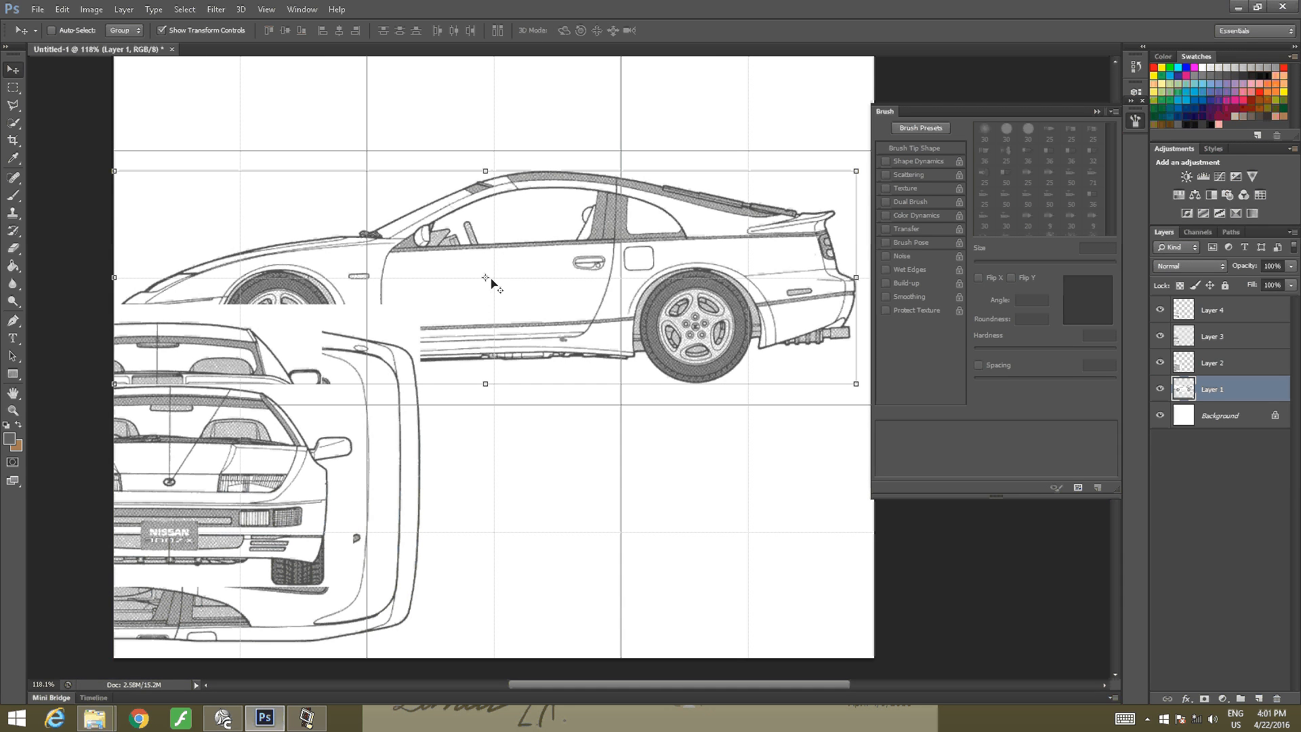
Move the top view on Layer 2 flush with the canvas's left edge and centre it vertically over the side view
{"action": "left_click", "coordinate": [1210, 364]}
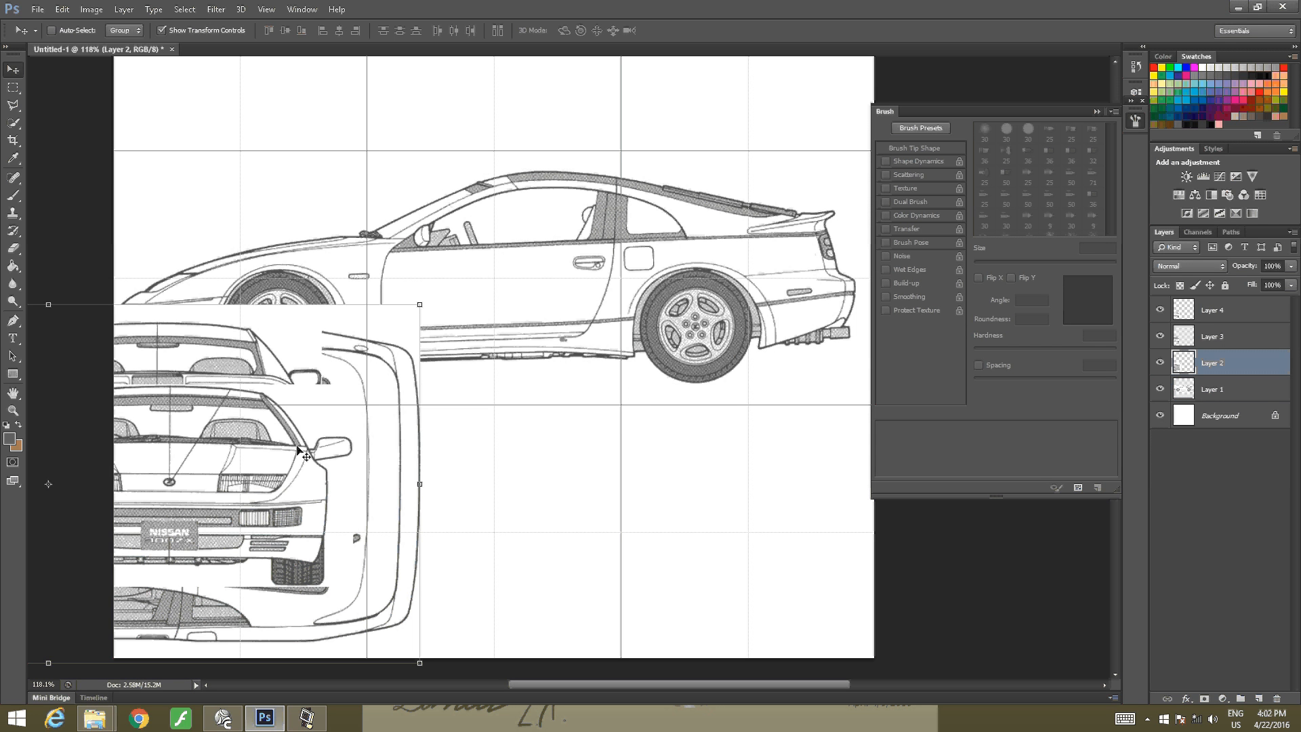
{"action": "left_click_drag", "start_coordinate": [401, 451], "coordinate": [703, 177]}
{"action": "left_click_drag", "start_coordinate": [775, 227], "coordinate": [852, 292]}
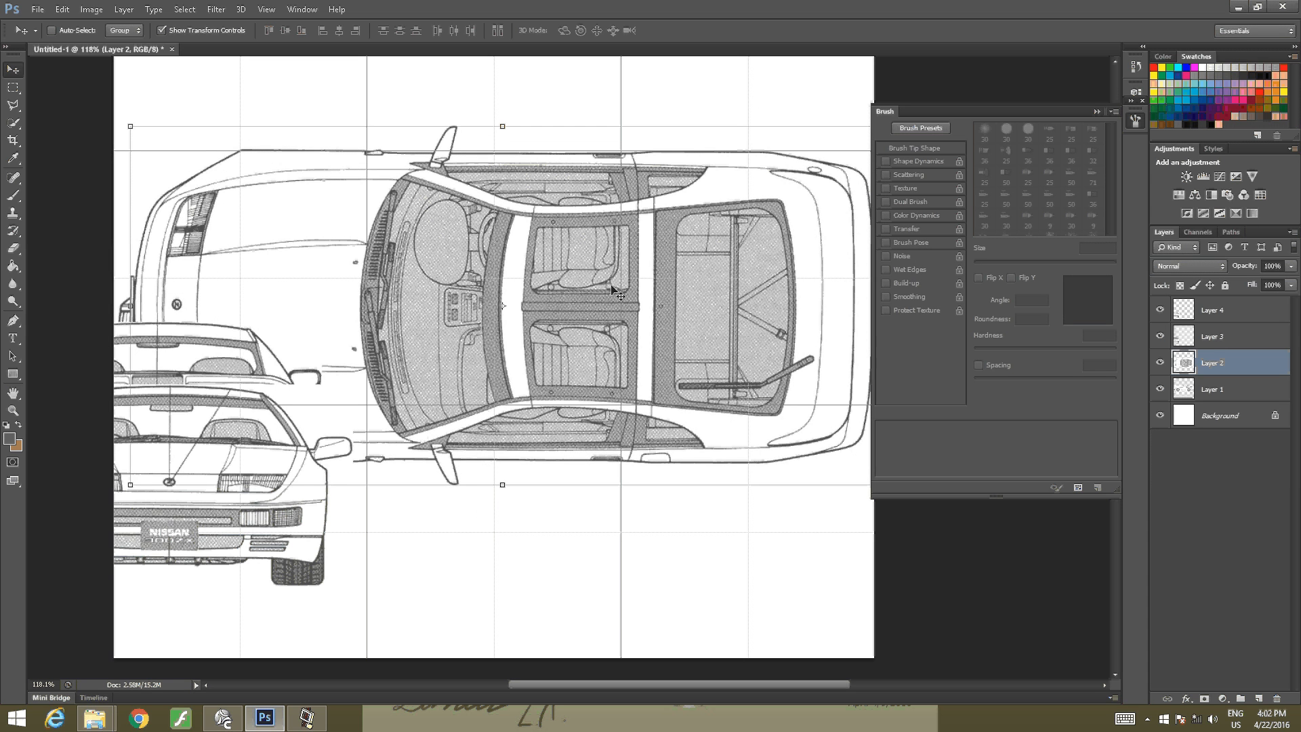
{"action": "left_click_drag", "start_coordinate": [584, 286], "coordinate": [613, 246]}
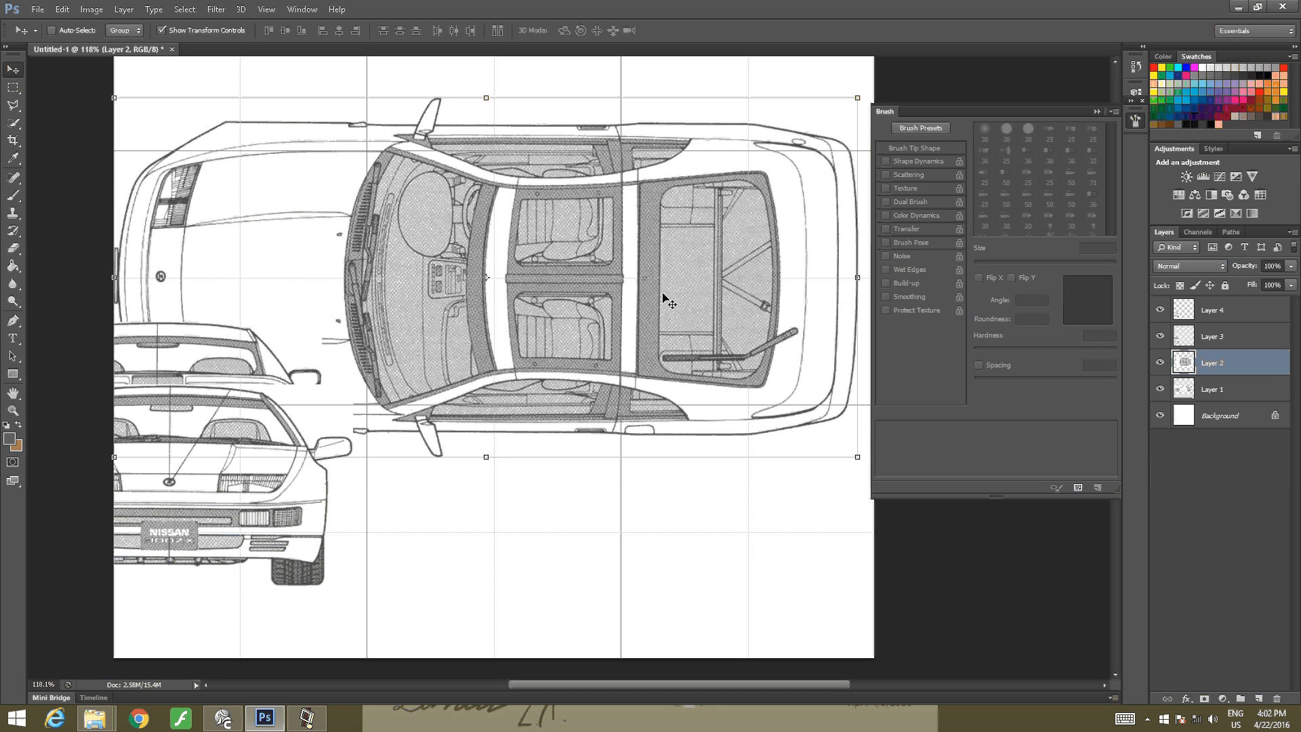
Move the back view on Layer 3 to the centre of the canvas and fine-tune its height against the middle grid lines
{"action": "left_click", "coordinate": [1186, 391]}
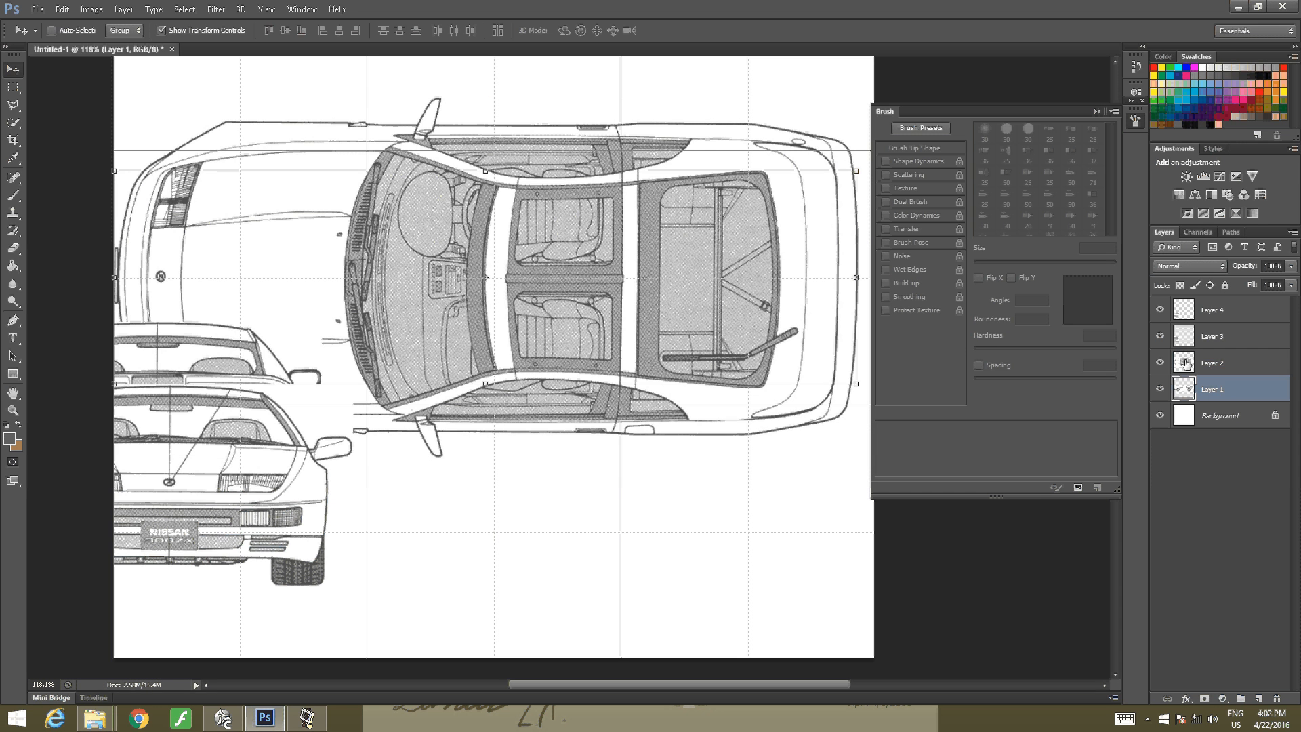
{"action": "left_click", "coordinate": [1186, 337]}
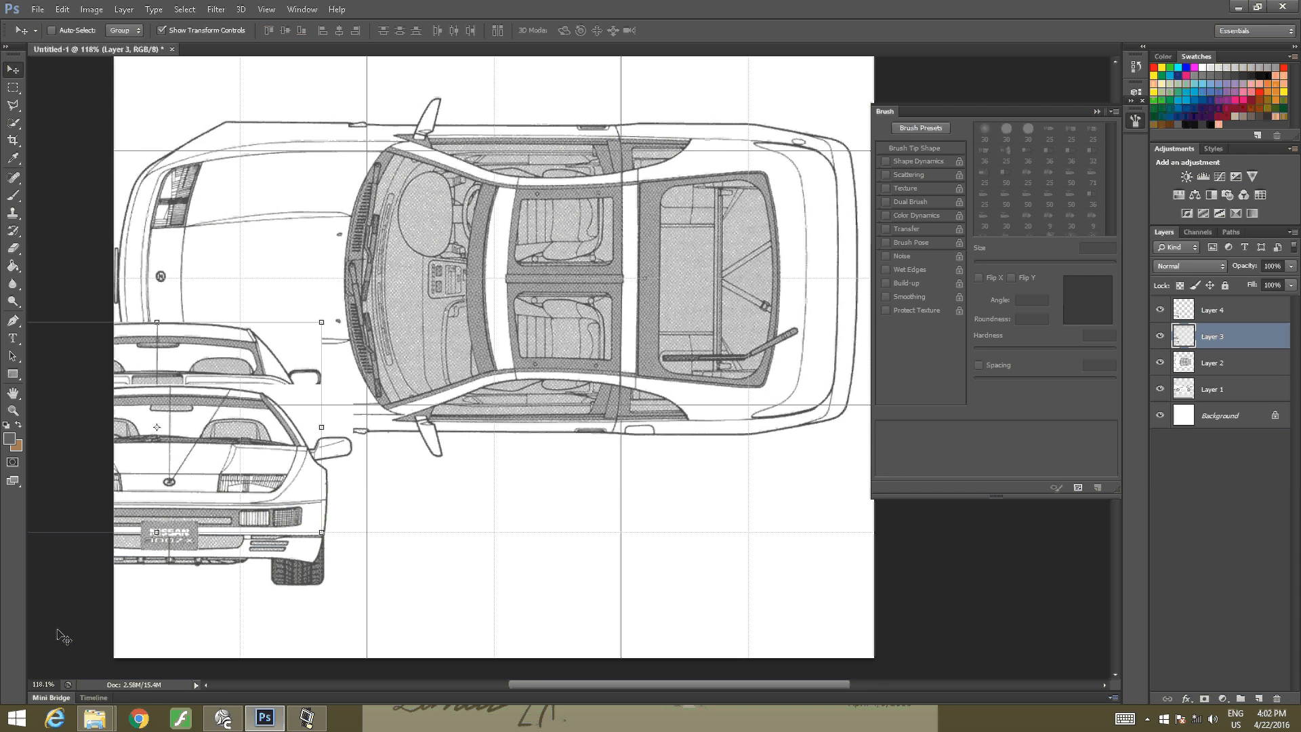
{"action": "left_click_drag", "start_coordinate": [255, 357], "coordinate": [588, 219]}
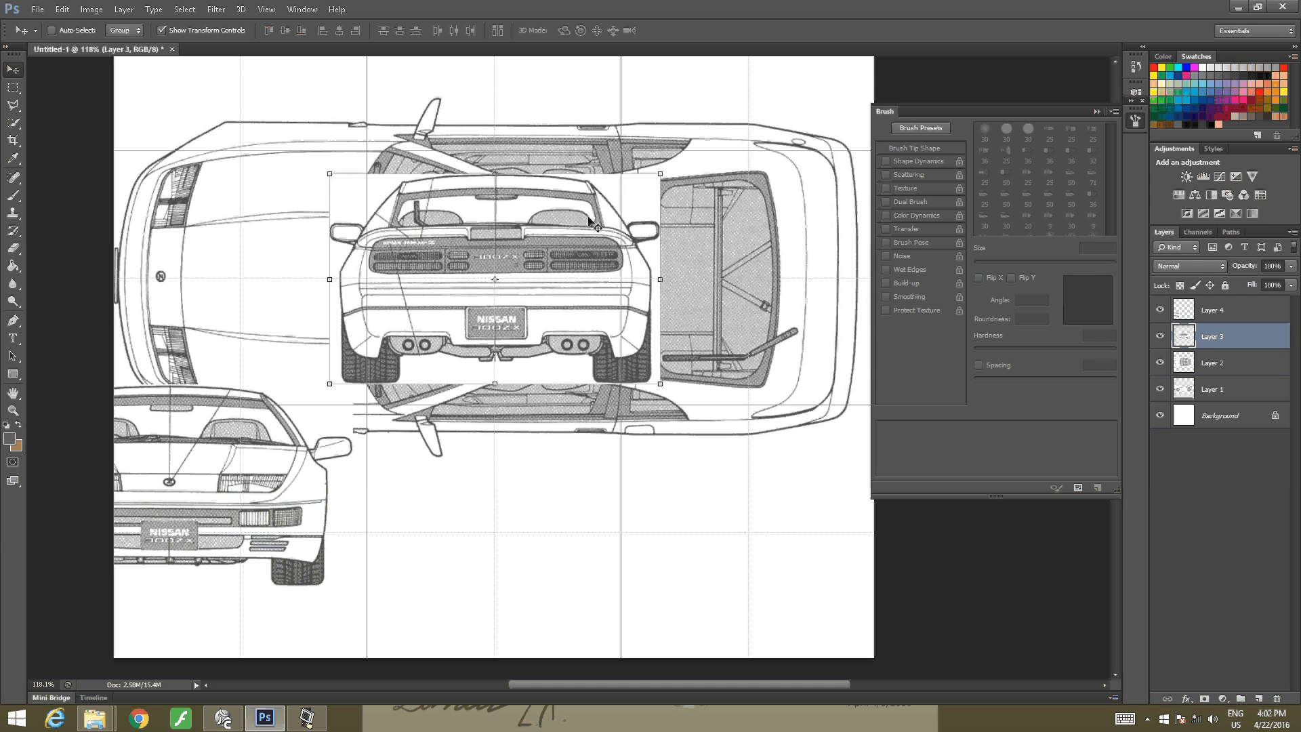
{"action": "scroll", "coordinate": [588, 218], "scroll_direction": "up", "scroll_amount": 5, "text": "alt"}
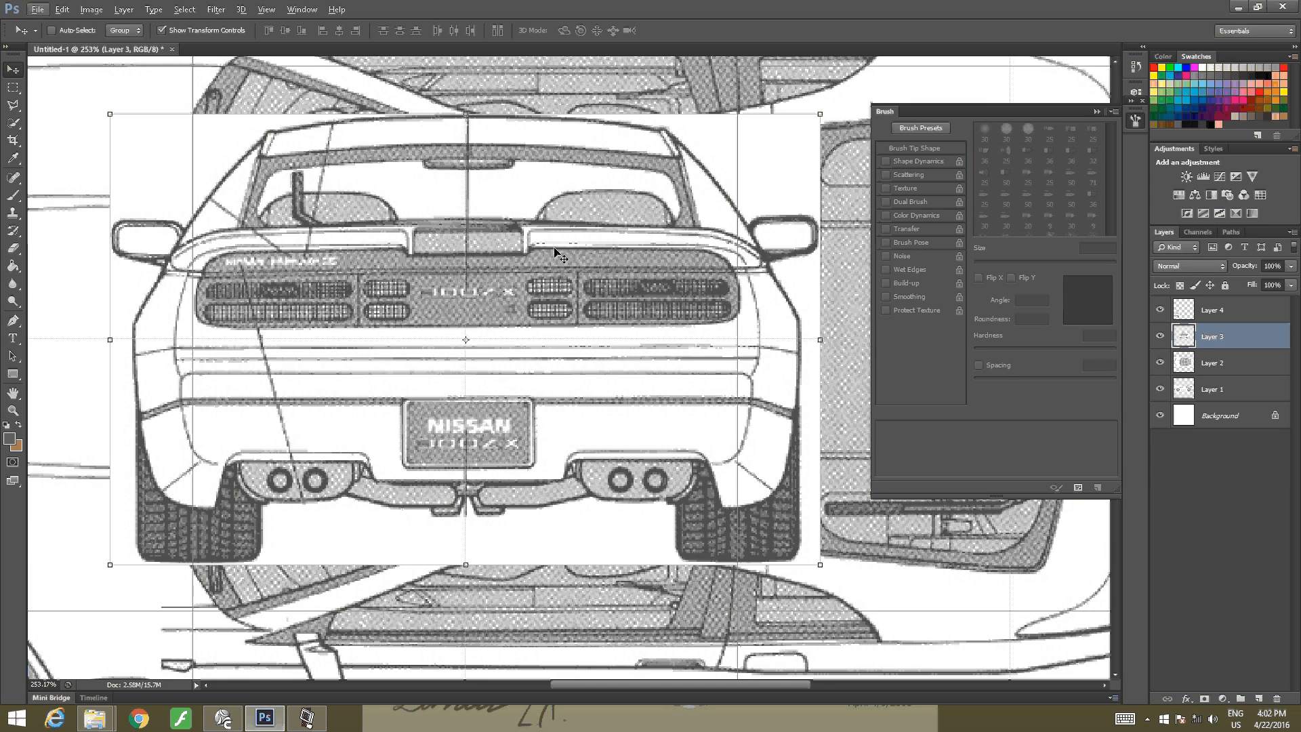
{"action": "key", "text": "Up"}
{"action": "key", "text": "Up"}
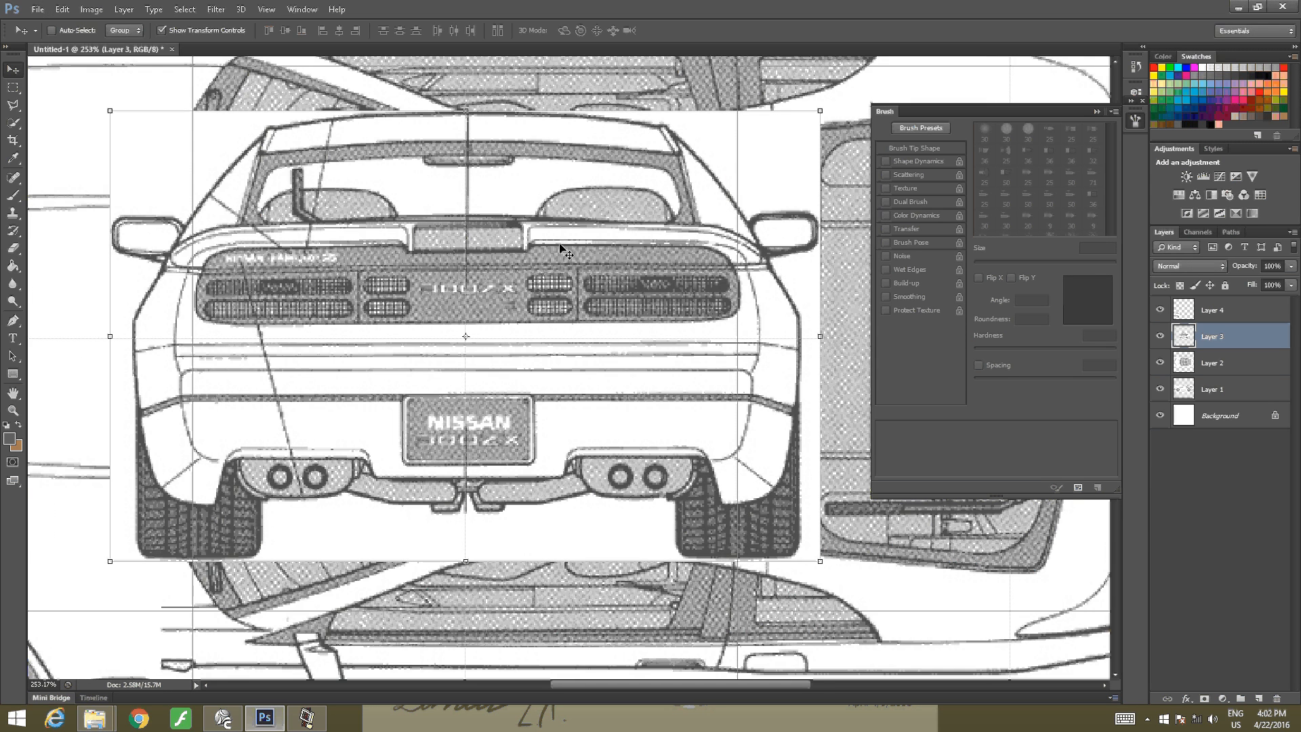
{"action": "key", "text": "Down"}
{"action": "key", "text": "Down"}
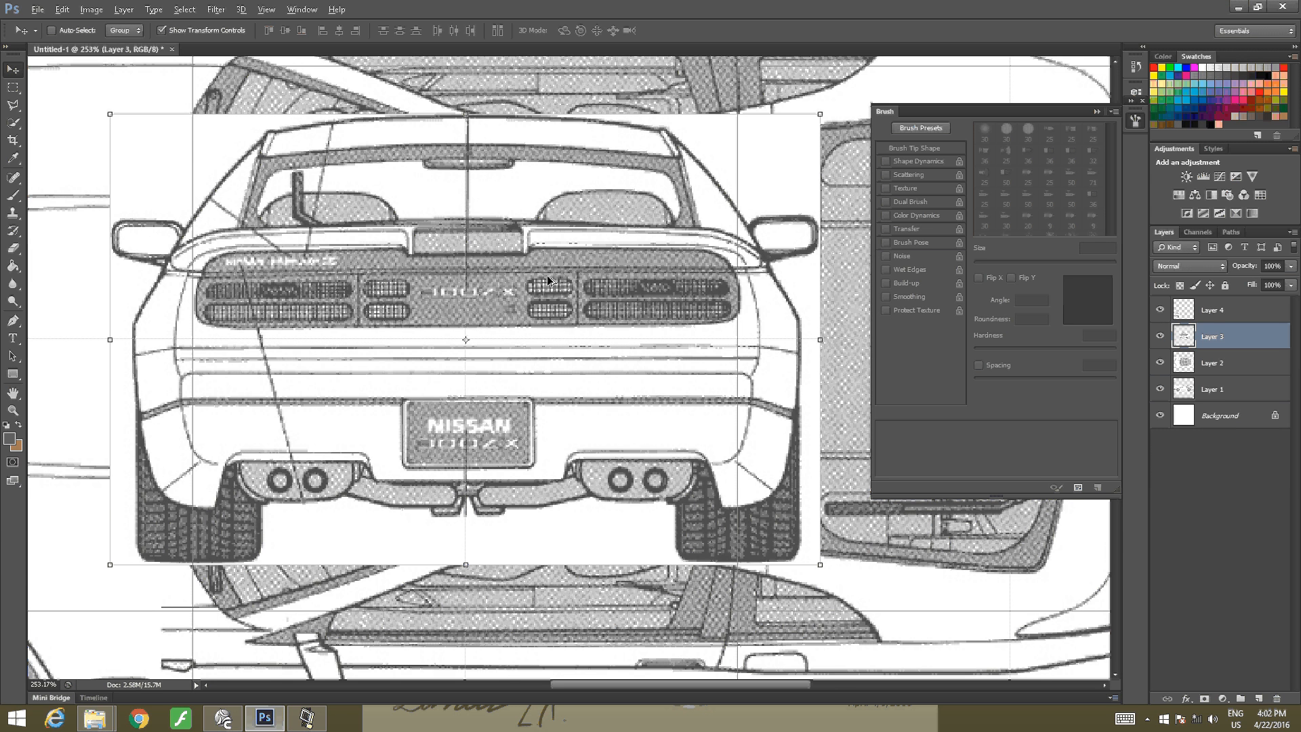
Move the front view on Layer 4 onto the canvas centre, over the back view, aligned with the middle grid lines
{"action": "scroll", "coordinate": [549, 280], "scroll_direction": "down", "scroll_amount": 3, "text": "alt"}
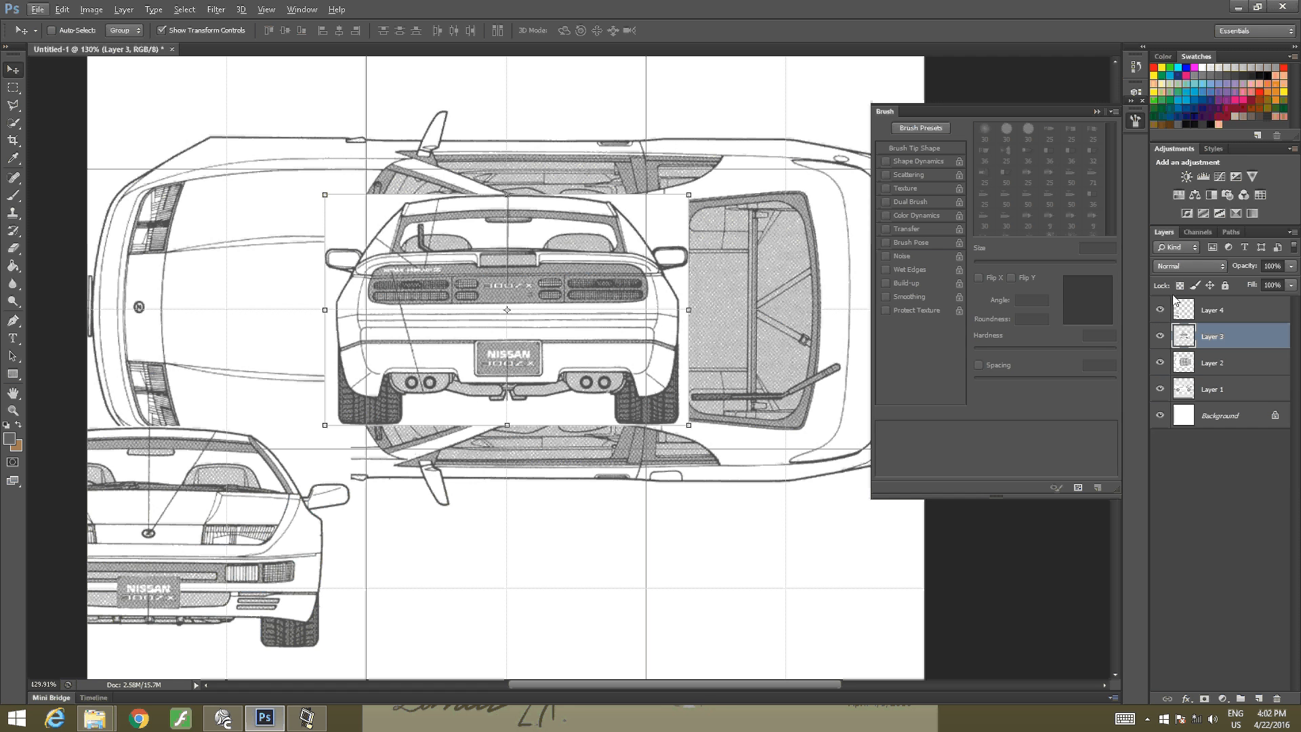
{"action": "left_click", "coordinate": [1183, 316]}
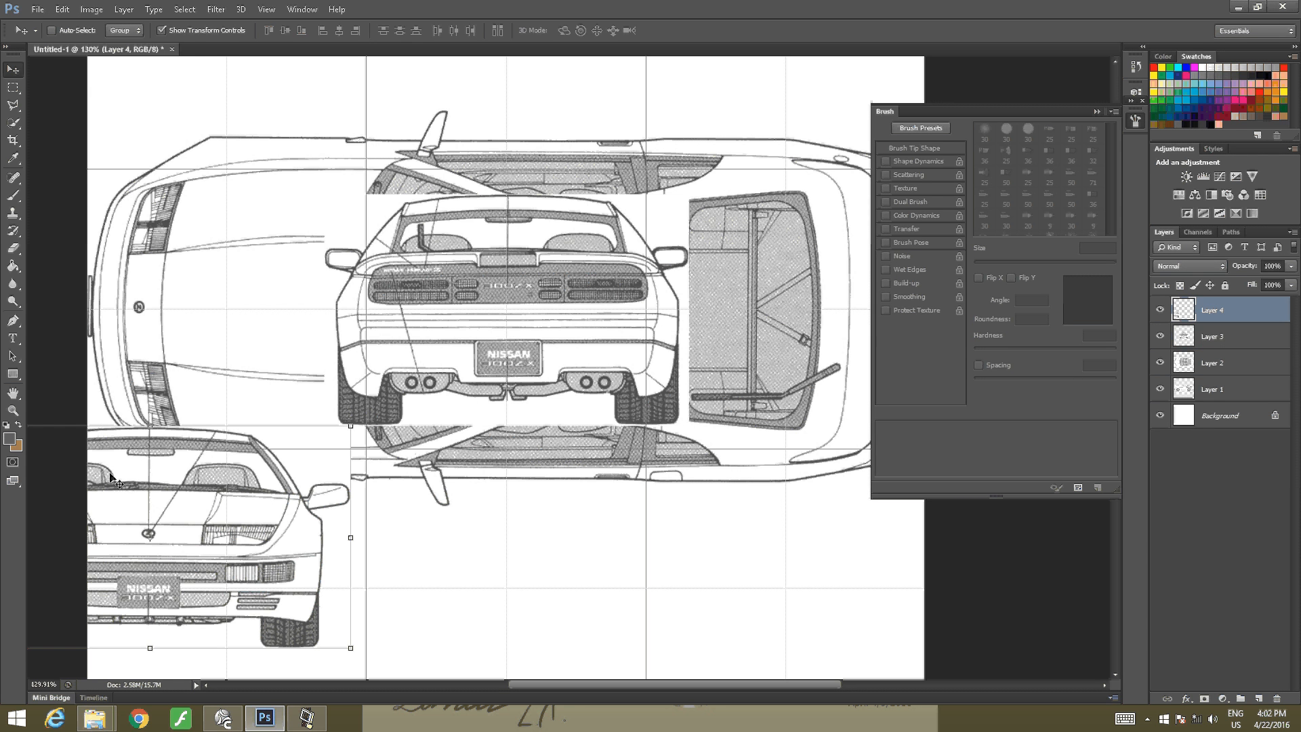
{"action": "left_click_drag", "start_coordinate": [275, 518], "coordinate": [632, 282]}
{"action": "scroll", "coordinate": [631, 282], "scroll_direction": "up", "scroll_amount": 4, "text": "alt"}
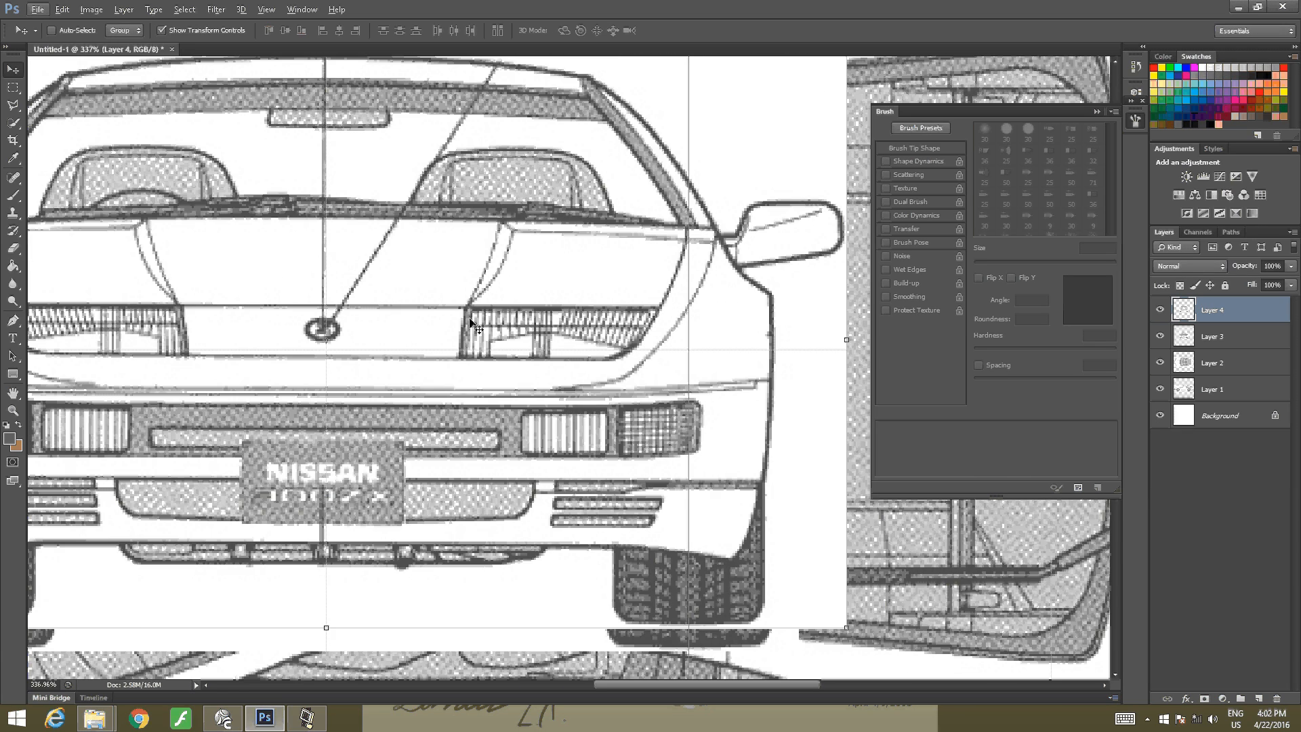
{"action": "left_click_drag", "start_coordinate": [406, 326], "coordinate": [597, 270]}
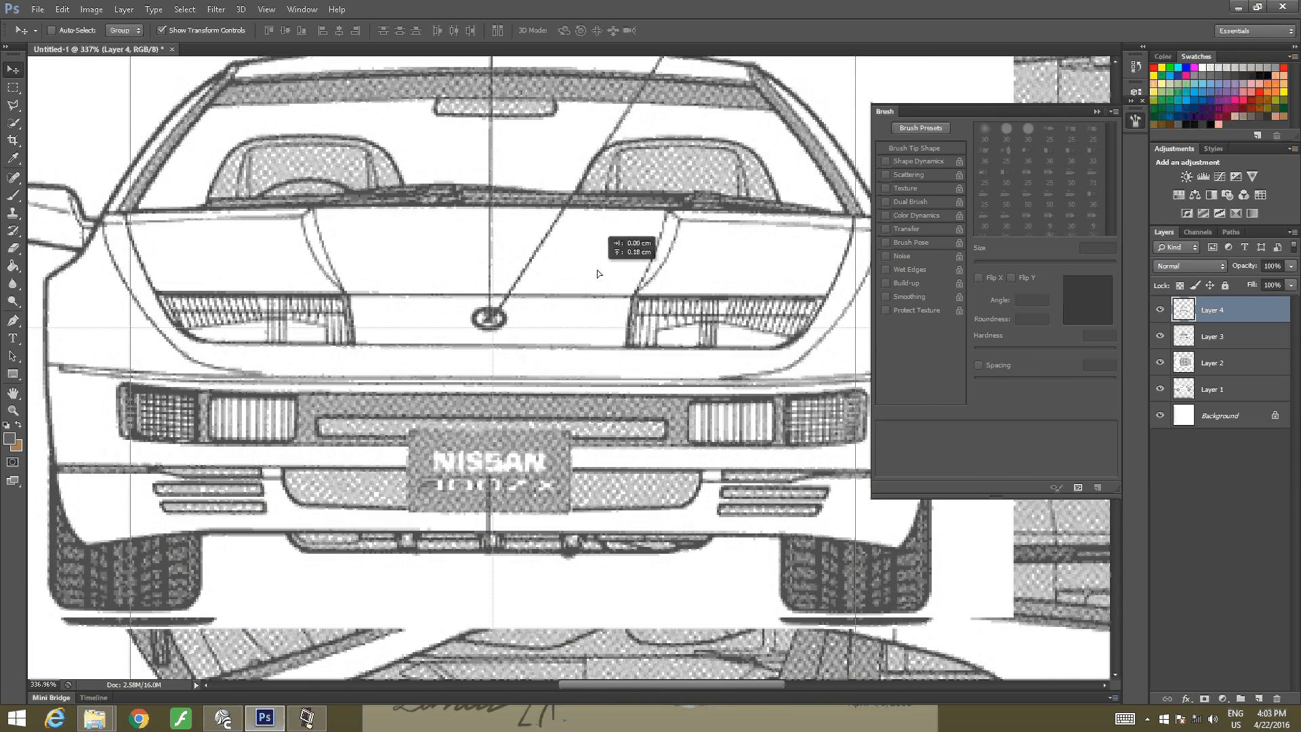
{"action": "scroll", "coordinate": [452, 390], "scroll_direction": "down", "scroll_amount": 3, "text": "alt"}
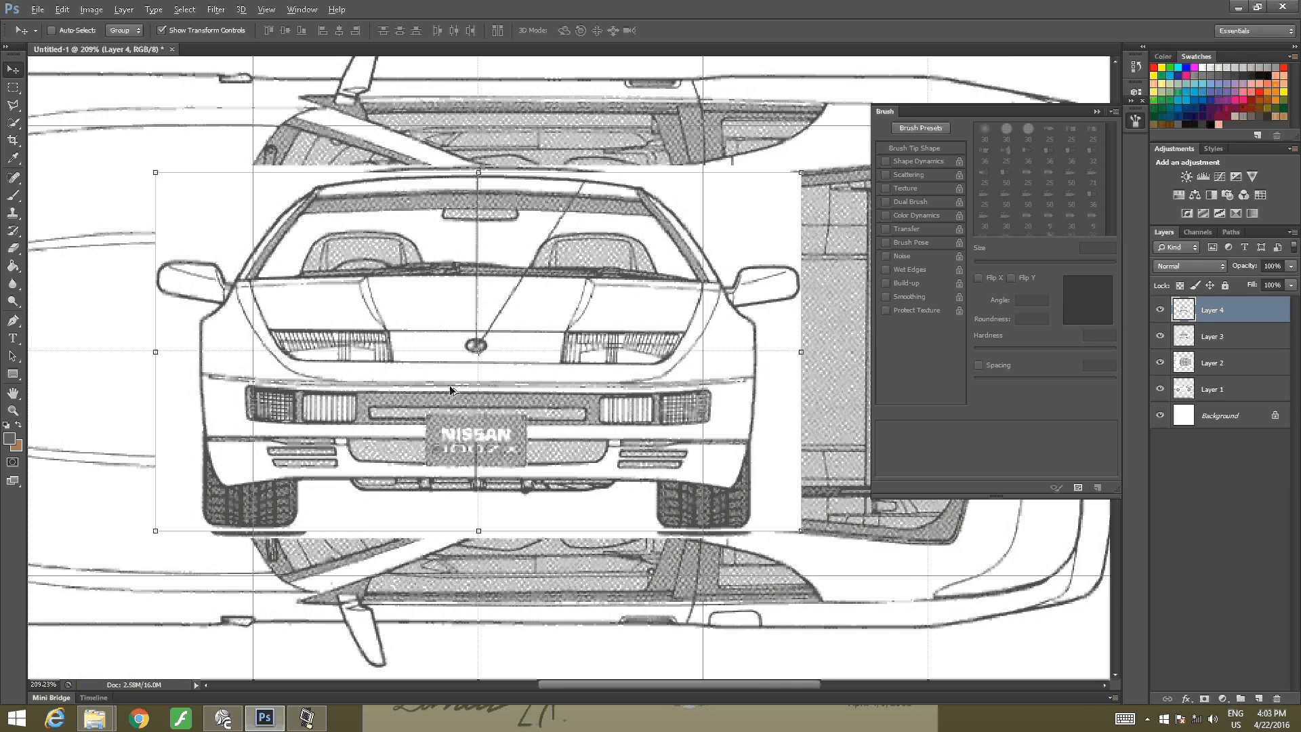
{"action": "scroll", "coordinate": [451, 390], "scroll_direction": "down", "scroll_amount": 3, "text": "alt"}
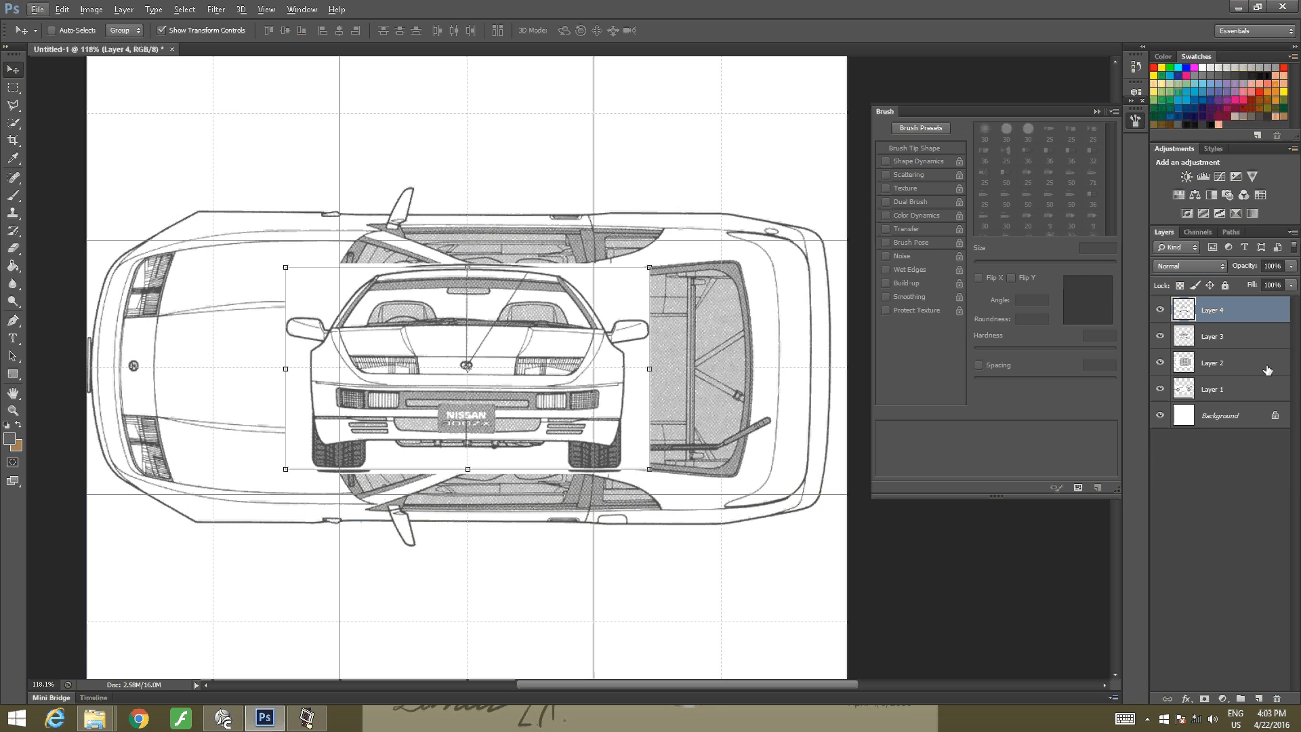
Select Layers 1 to 4 and scale them together proportionally to about 102% so they span the full canvas width, applying the transformation
{"action": "left_click", "coordinate": [1232, 344], "text": "shift"}
{"action": "left_click", "coordinate": [1233, 363], "text": "shift"}
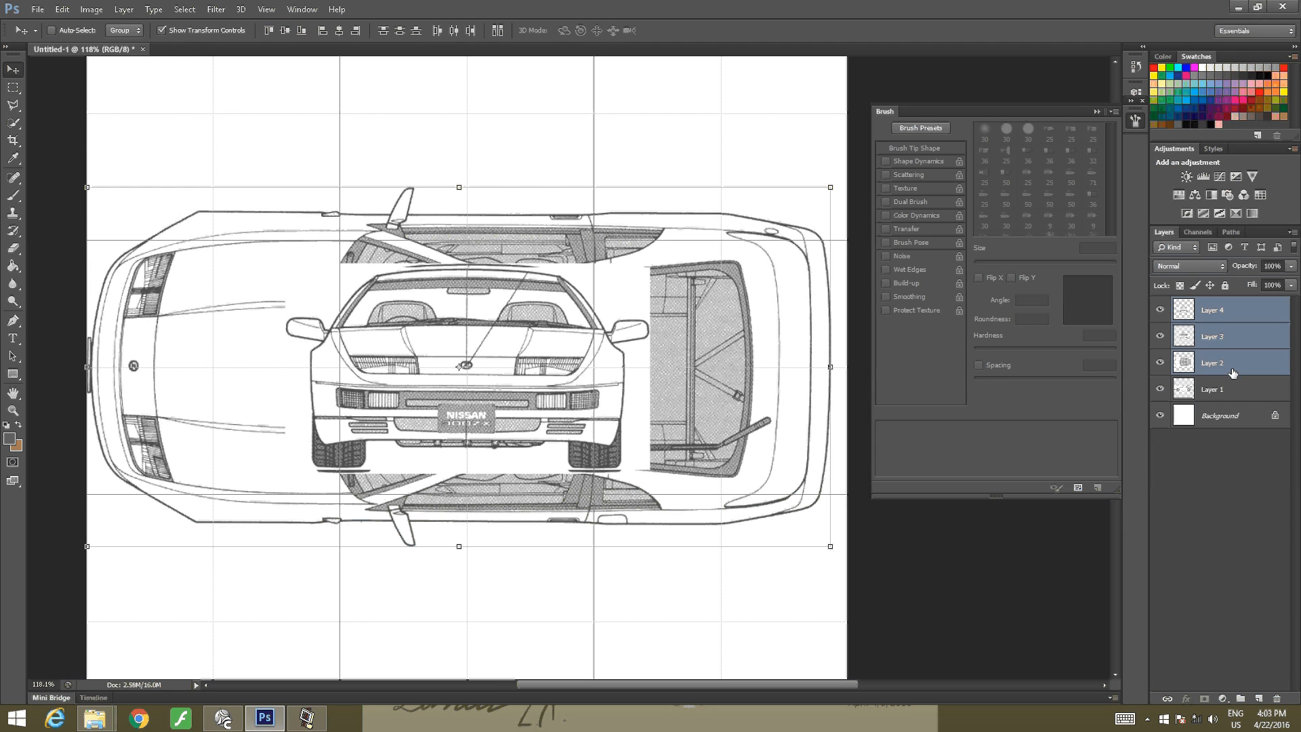
{"action": "left_click", "coordinate": [1234, 388], "text": "shift"}
{"action": "left_click_drag", "start_coordinate": [726, 346], "coordinate": [591, 352]}
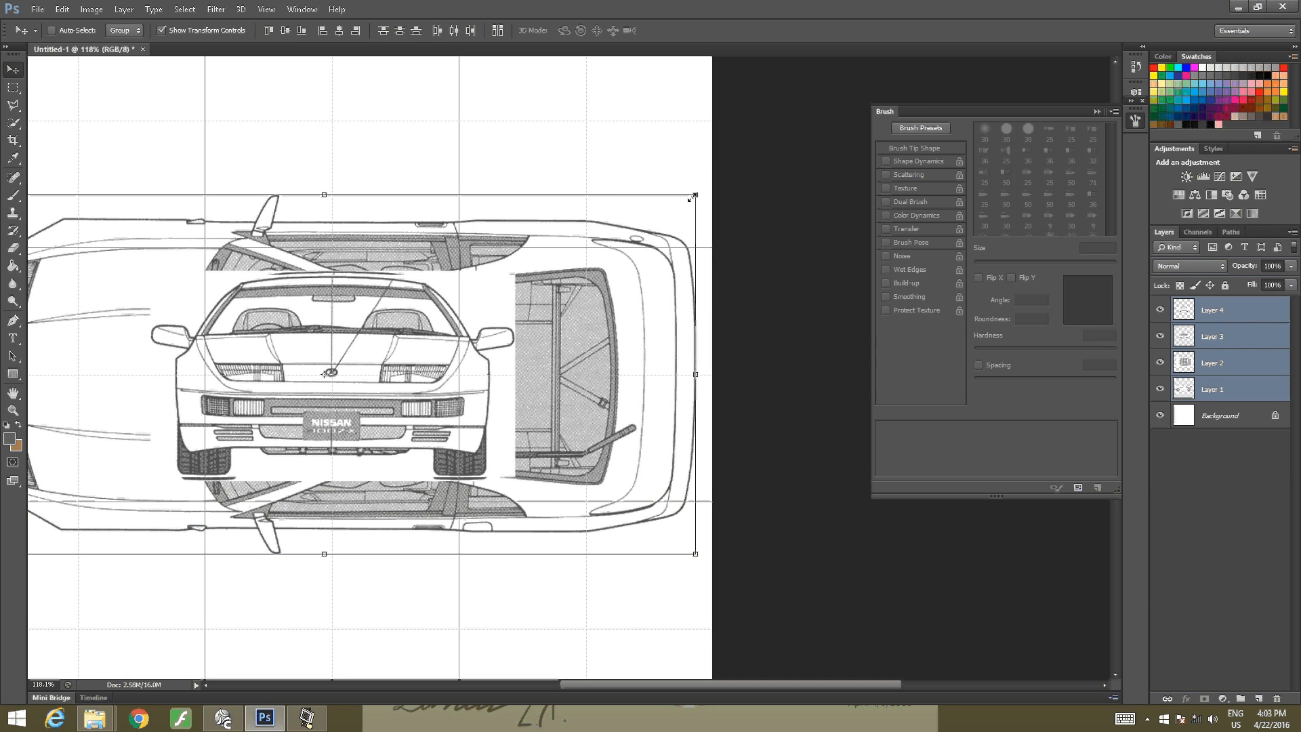
{"action": "left_click_drag", "start_coordinate": [692, 196], "coordinate": [710, 198], "text": "shift"}
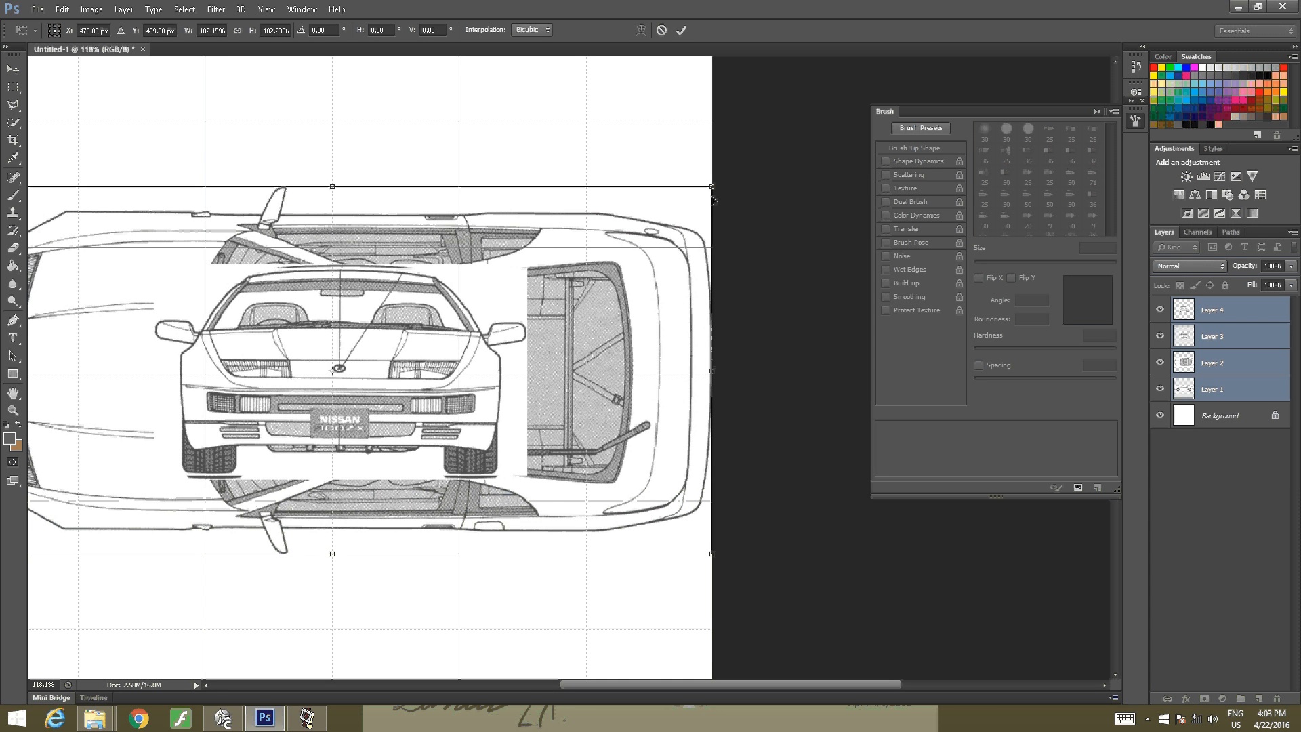
{"action": "left_click_drag", "start_coordinate": [462, 303], "coordinate": [593, 258]}
{"action": "scroll", "coordinate": [593, 259], "scroll_direction": "up", "scroll_amount": 2, "text": "alt"}
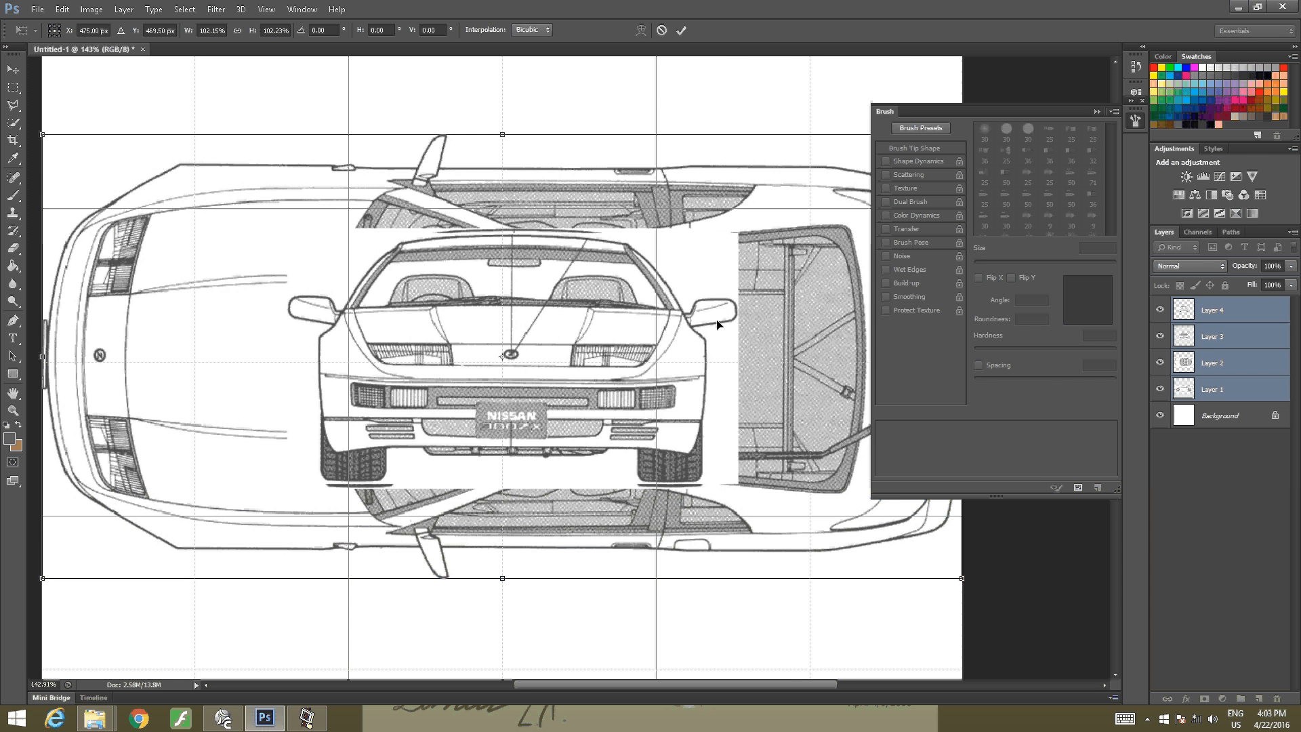
{"action": "mouse_move", "coordinate": [676, 383]}
{"action": "left_mouse_down"}
{"action": "mouse_move", "coordinate": [646, 169]}
{"action": "mouse_move", "coordinate": [691, 361]}
{"action": "mouse_move", "coordinate": [670, 372]}
{"action": "left_mouse_up"}
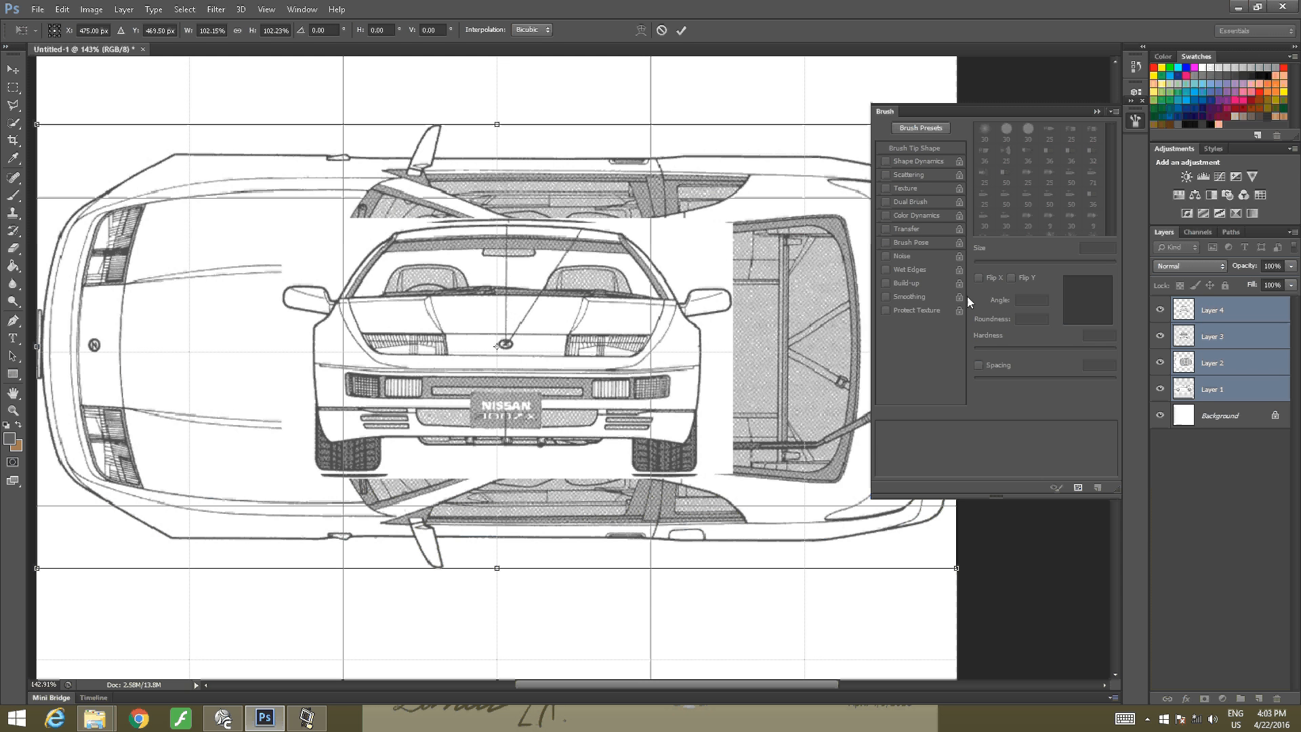
{"action": "left_click", "coordinate": [13, 194]}
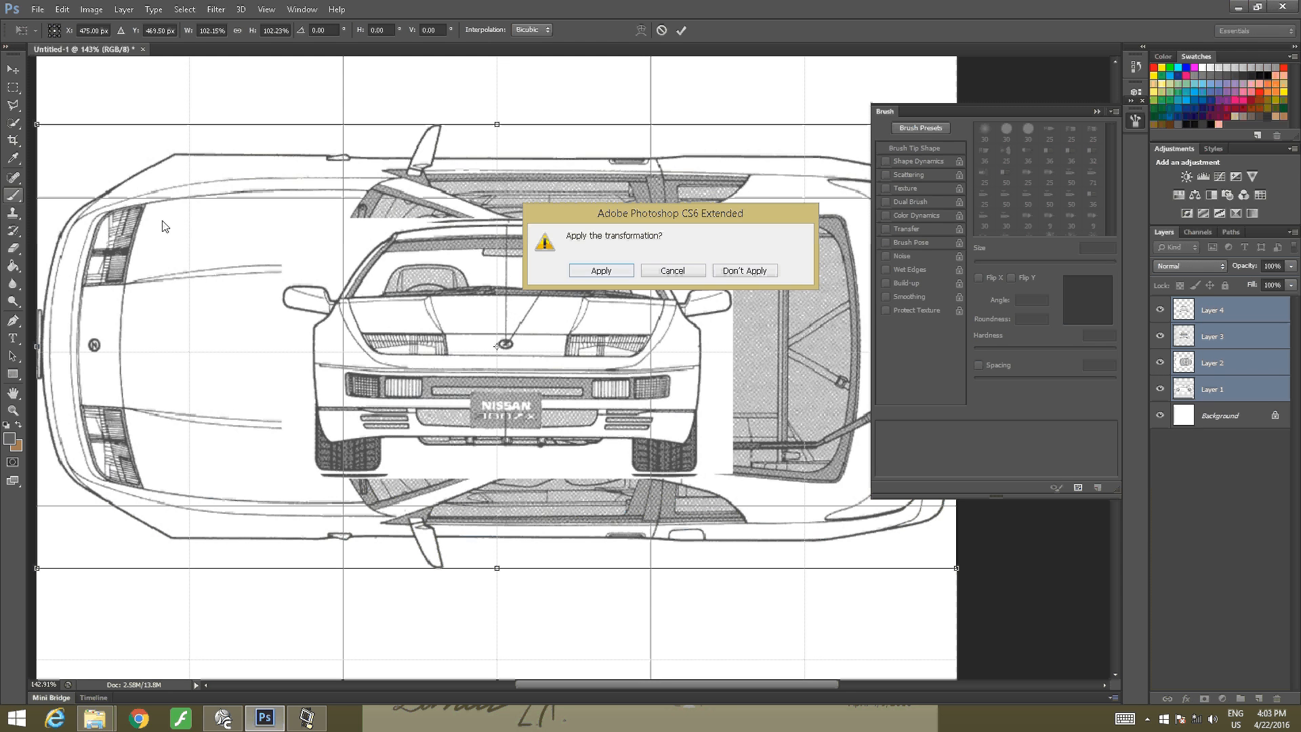
{"action": "left_click", "coordinate": [610, 270]}
Try centring the side view on Layer 1 vertically on the middle grid line, and nudge it back up
{"action": "left_click", "coordinate": [1184, 359]}
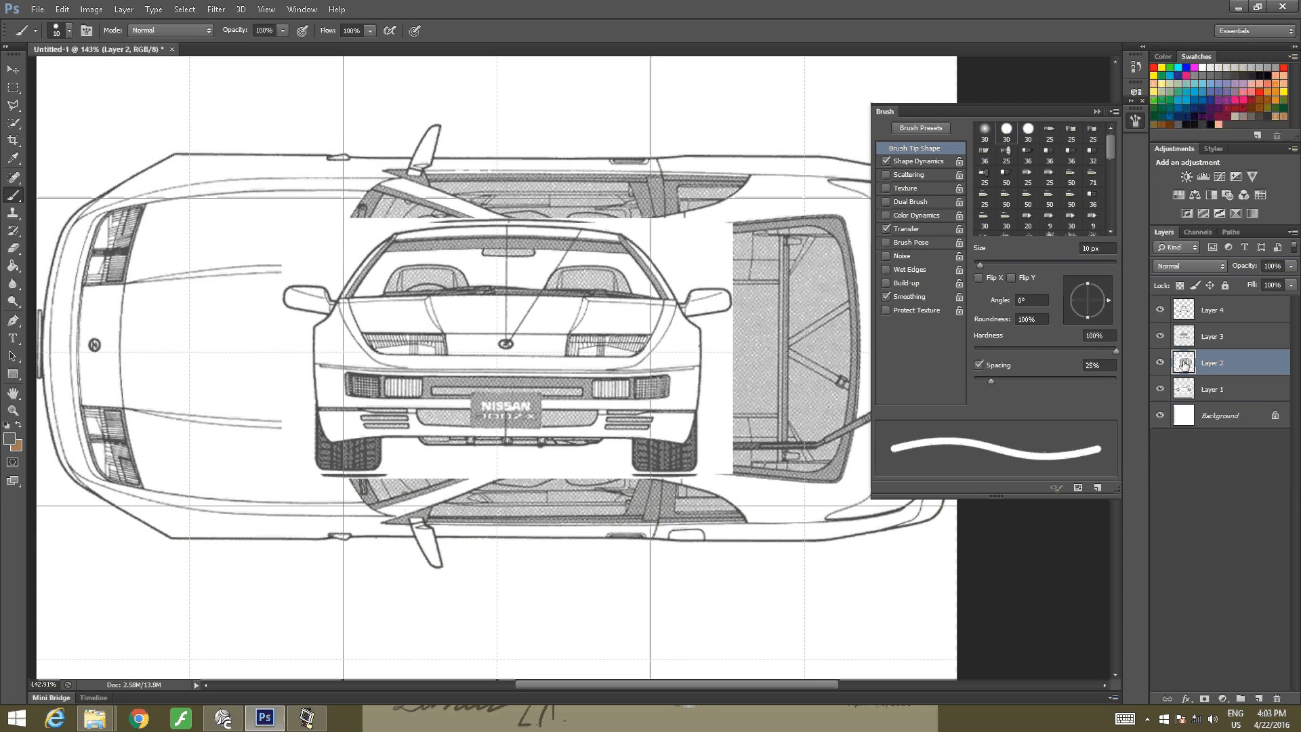
{"action": "left_click", "coordinate": [1186, 389]}
{"action": "scroll", "coordinate": [295, 227], "scroll_direction": "up", "scroll_amount": 5, "text": "alt"}
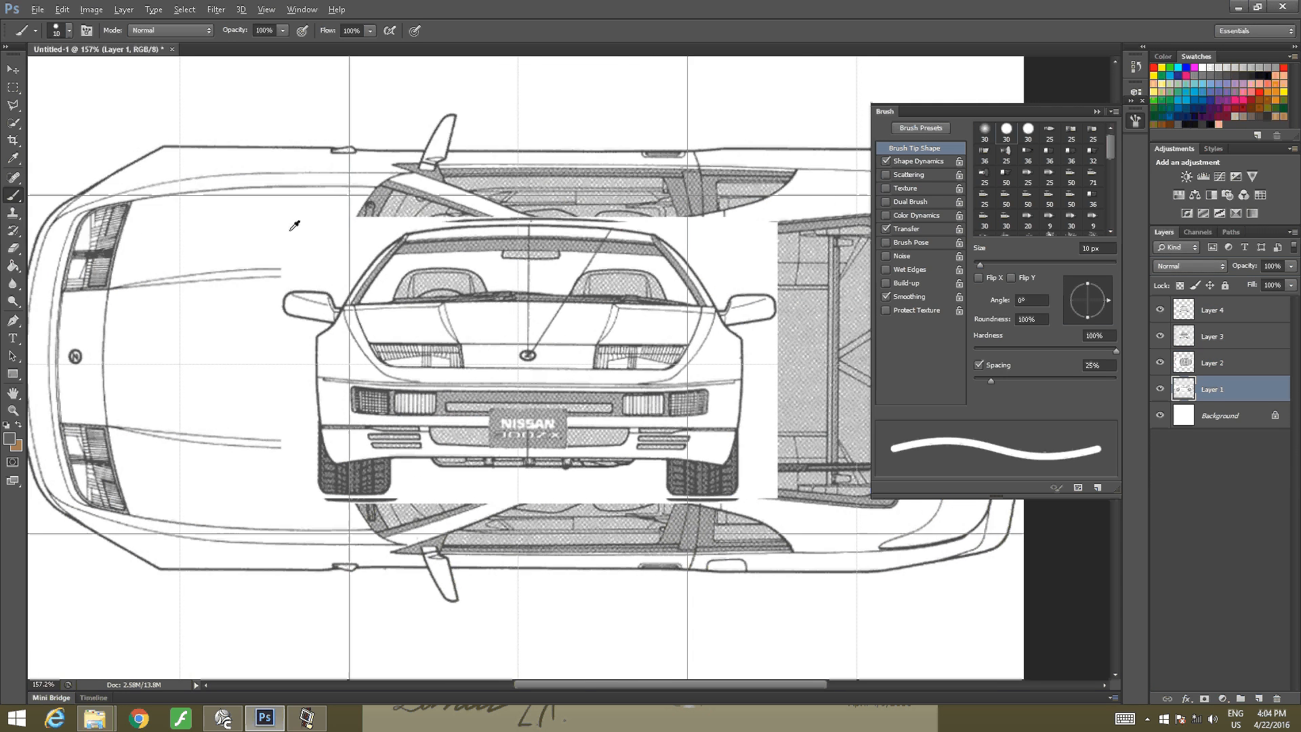
{"action": "left_click_drag", "start_coordinate": [731, 421], "coordinate": [469, 381]}
{"action": "scroll", "coordinate": [470, 381], "scroll_direction": "up", "scroll_amount": 2, "text": "alt"}
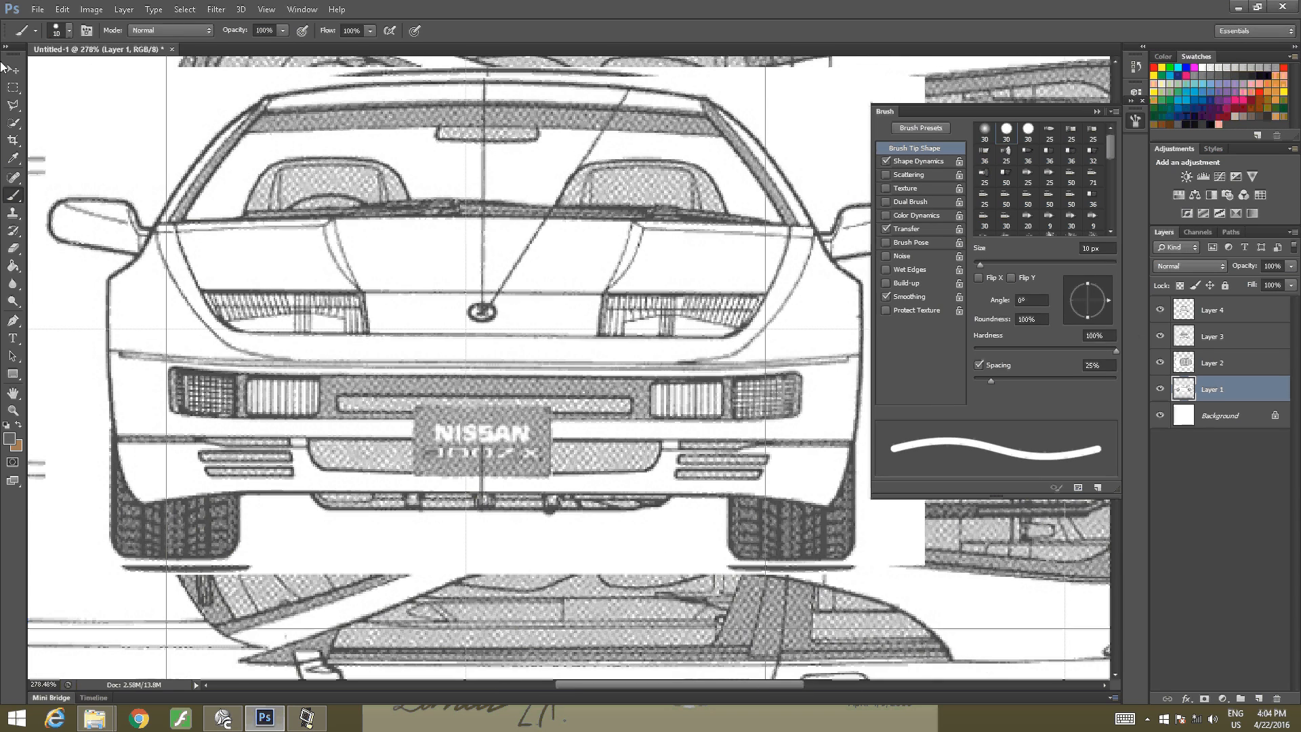
{"action": "key", "text": "v"}
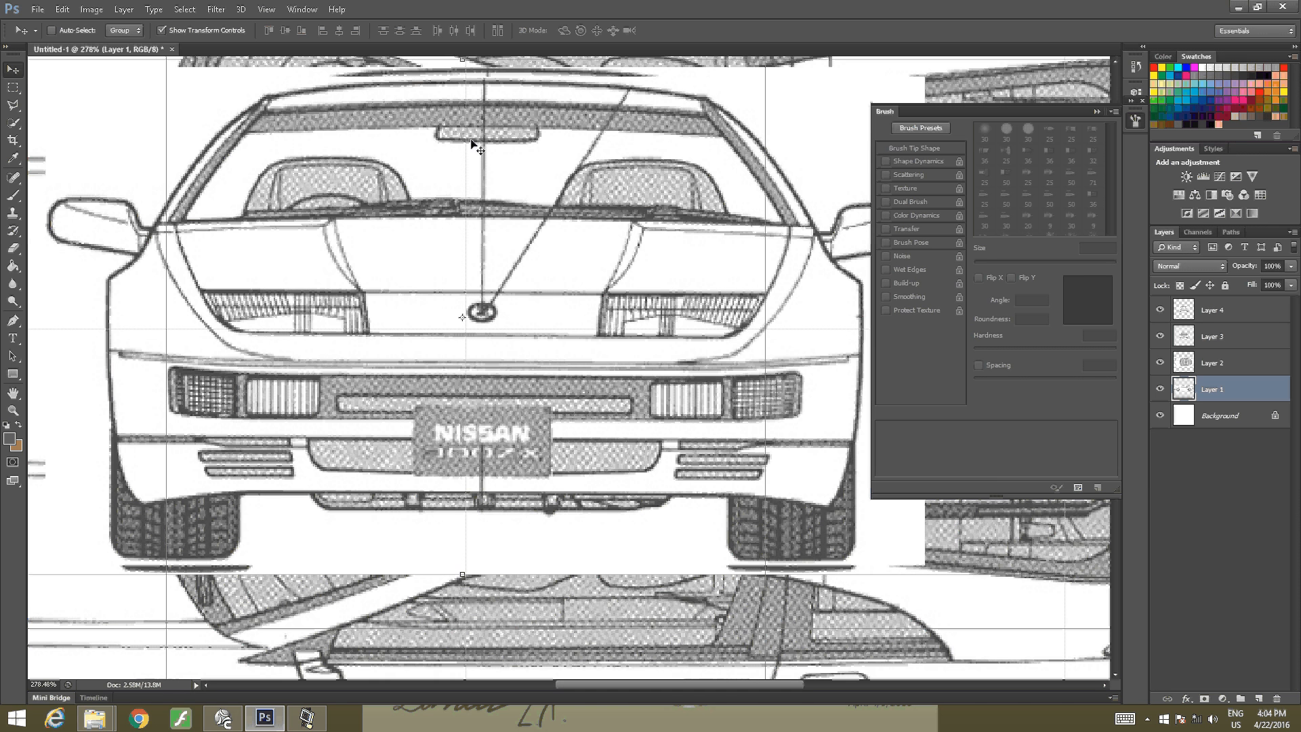
{"action": "left_click_drag", "start_coordinate": [452, 97], "coordinate": [464, 193]}
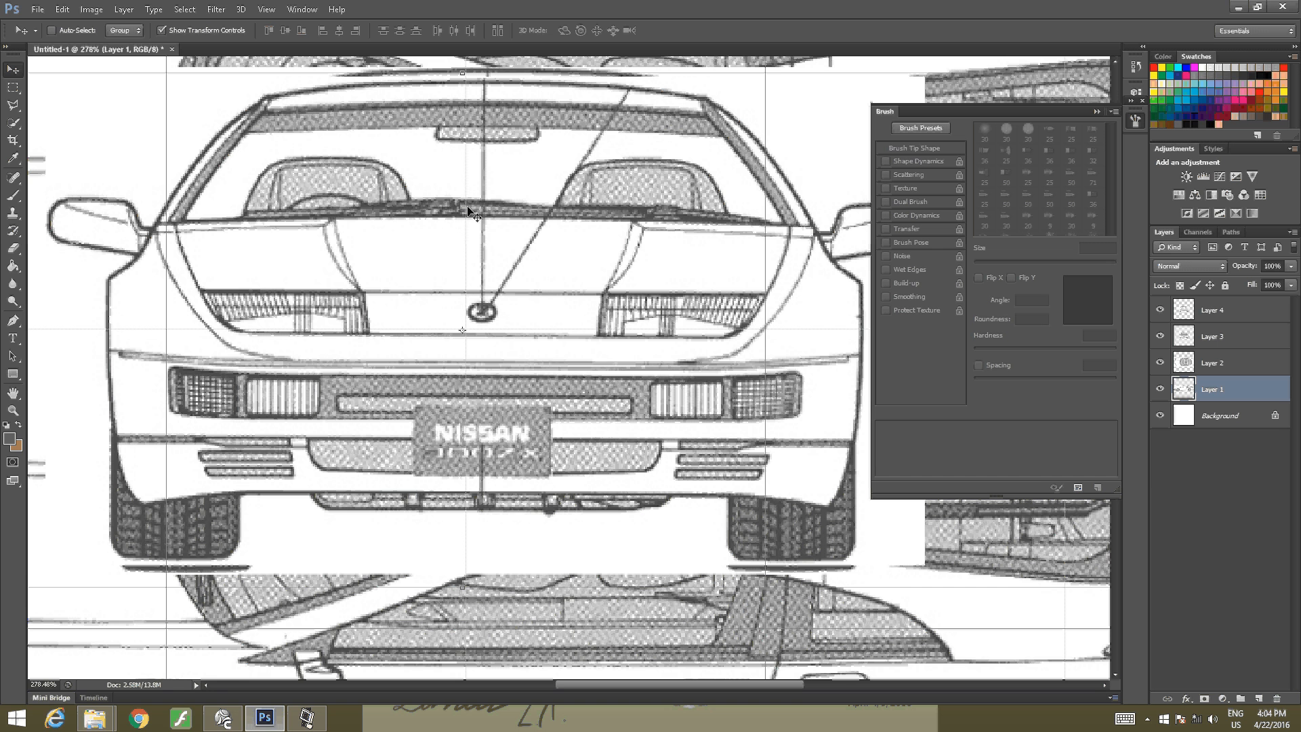
{"action": "key", "text": "Up"}
{"action": "key", "text": "Up"}
{"action": "key", "text": "Up"}
{"action": "key", "text": "Up"}
{"action": "key", "text": "Up"}
{"action": "key", "text": "Up"}
{"action": "key", "text": "Up"}
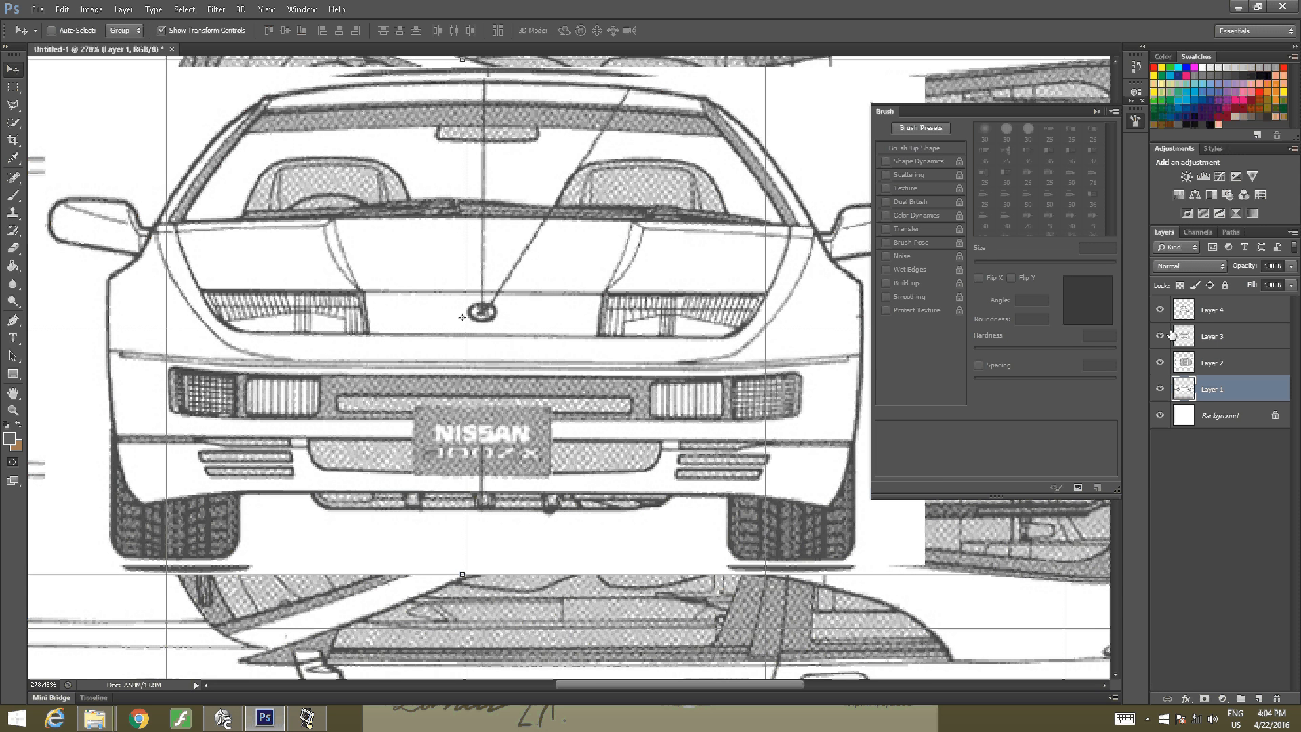
Hide Layer 2, Layer 1 and Layer 4 to isolate the back view
{"action": "left_click", "coordinate": [1160, 363]}
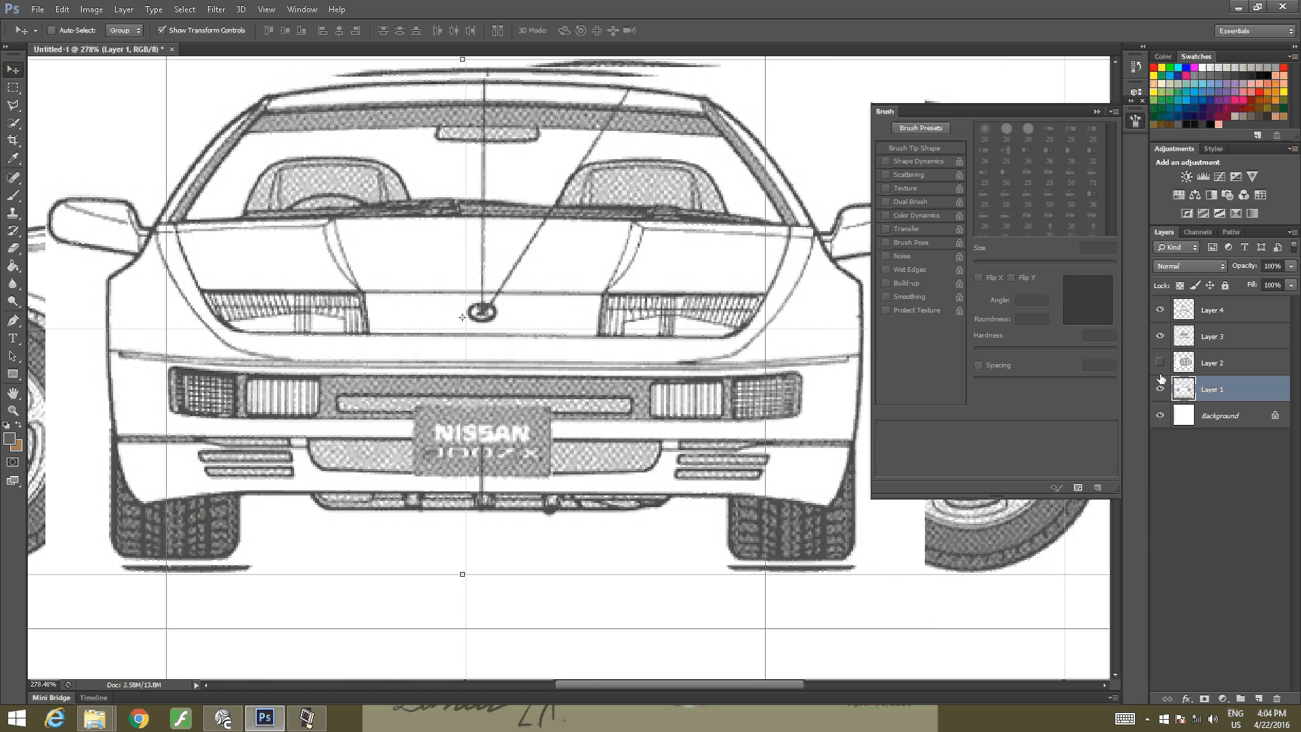
{"action": "left_click", "coordinate": [1160, 387]}
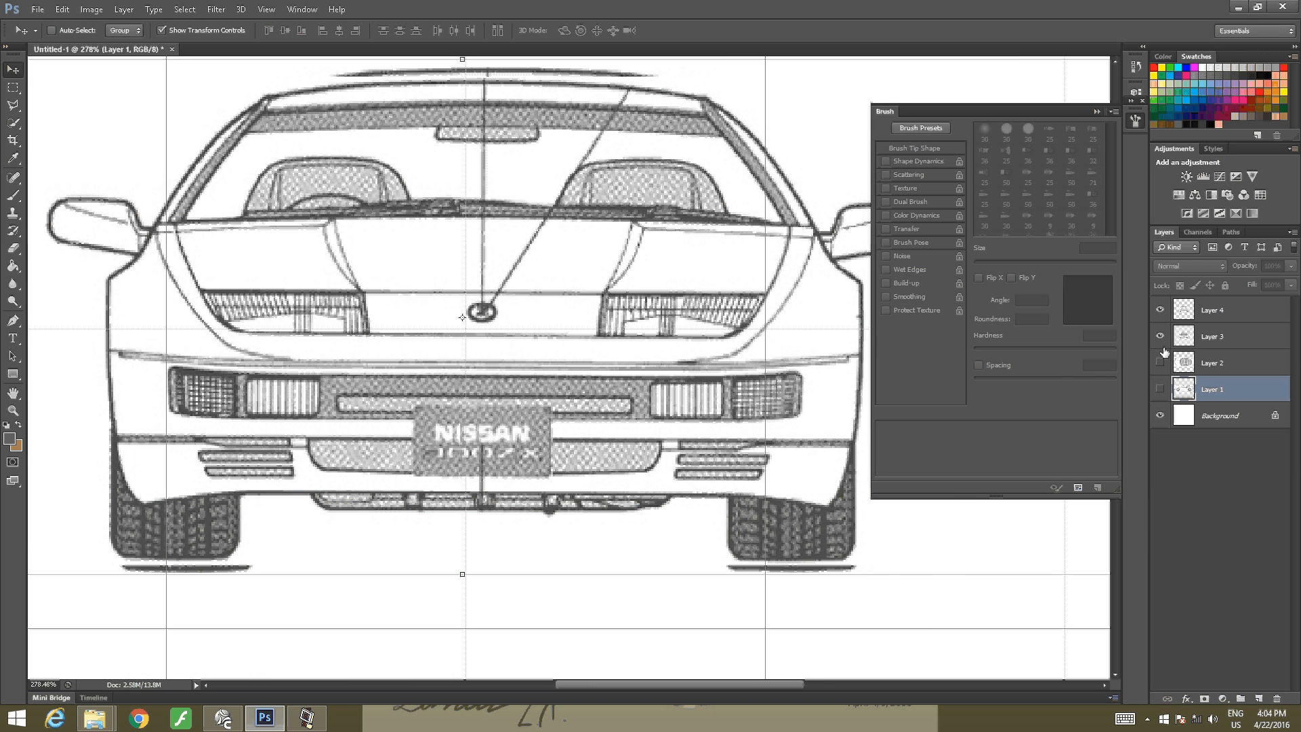
{"action": "left_click", "coordinate": [1161, 310]}
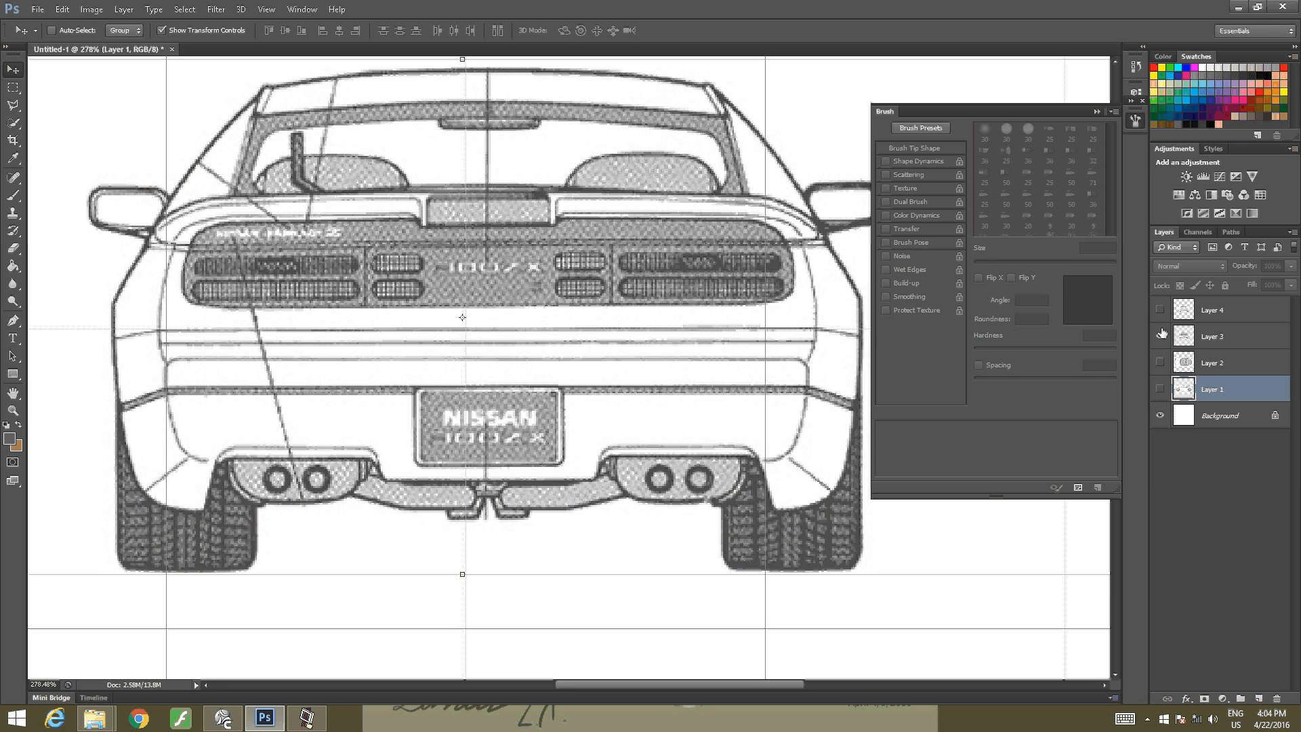
{"action": "mouse_move", "coordinate": [571, 274]}
{"action": "left_mouse_down"}
{"action": "mouse_move", "coordinate": [570, 295]}
{"action": "mouse_move", "coordinate": [571, 274]}
{"action": "left_mouse_up"}
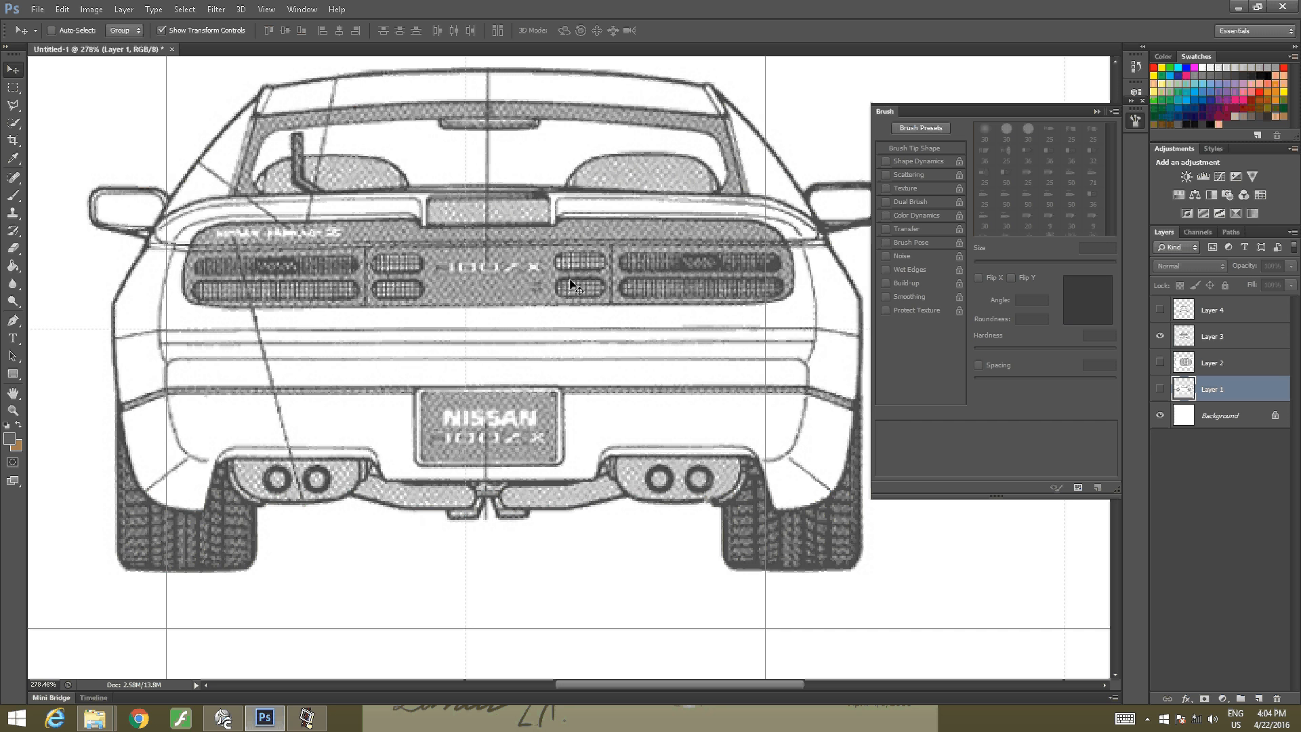
Set Layer 3's blend mode to Multiply and centre the back view on the vertical and horizontal middle grid lines
{"action": "left_click", "coordinate": [1231, 342]}
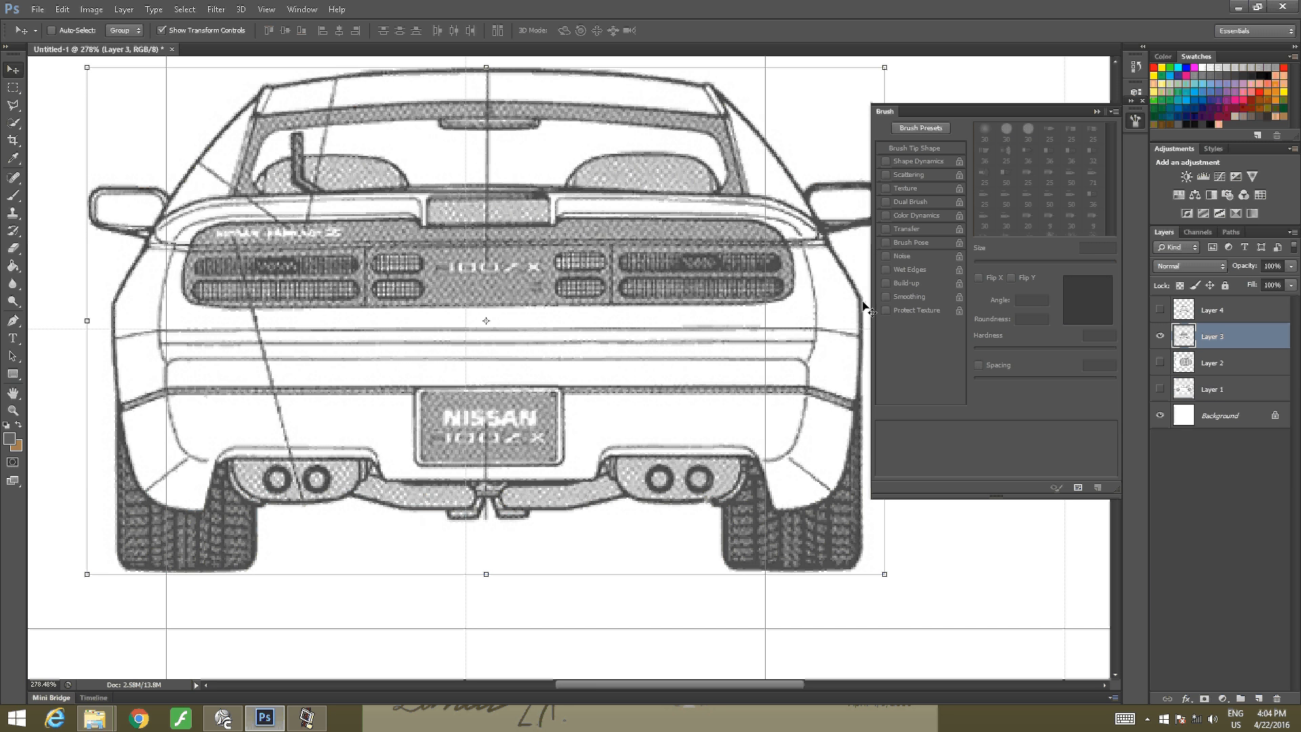
{"action": "scroll", "coordinate": [630, 308], "scroll_direction": "up", "scroll_amount": 3, "text": "alt"}
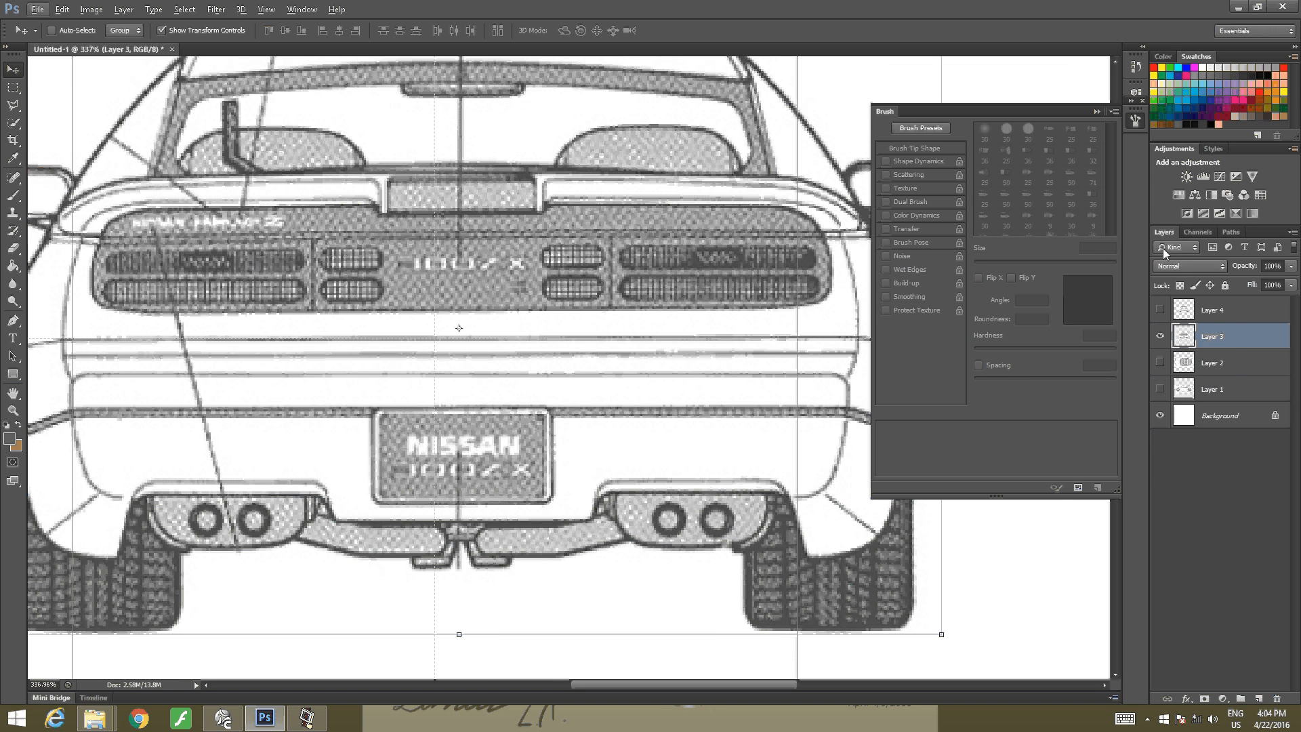
{"action": "left_click", "coordinate": [1182, 264]}
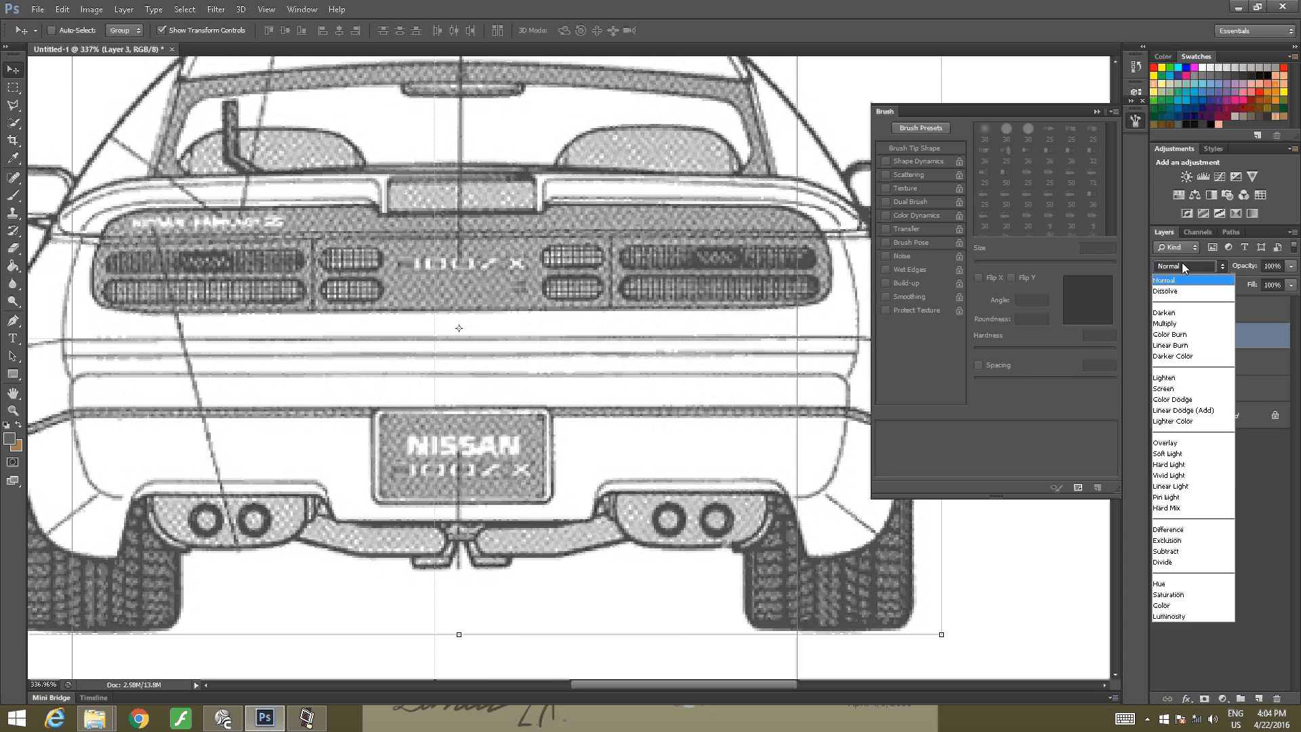
{"action": "left_click", "coordinate": [1165, 324]}
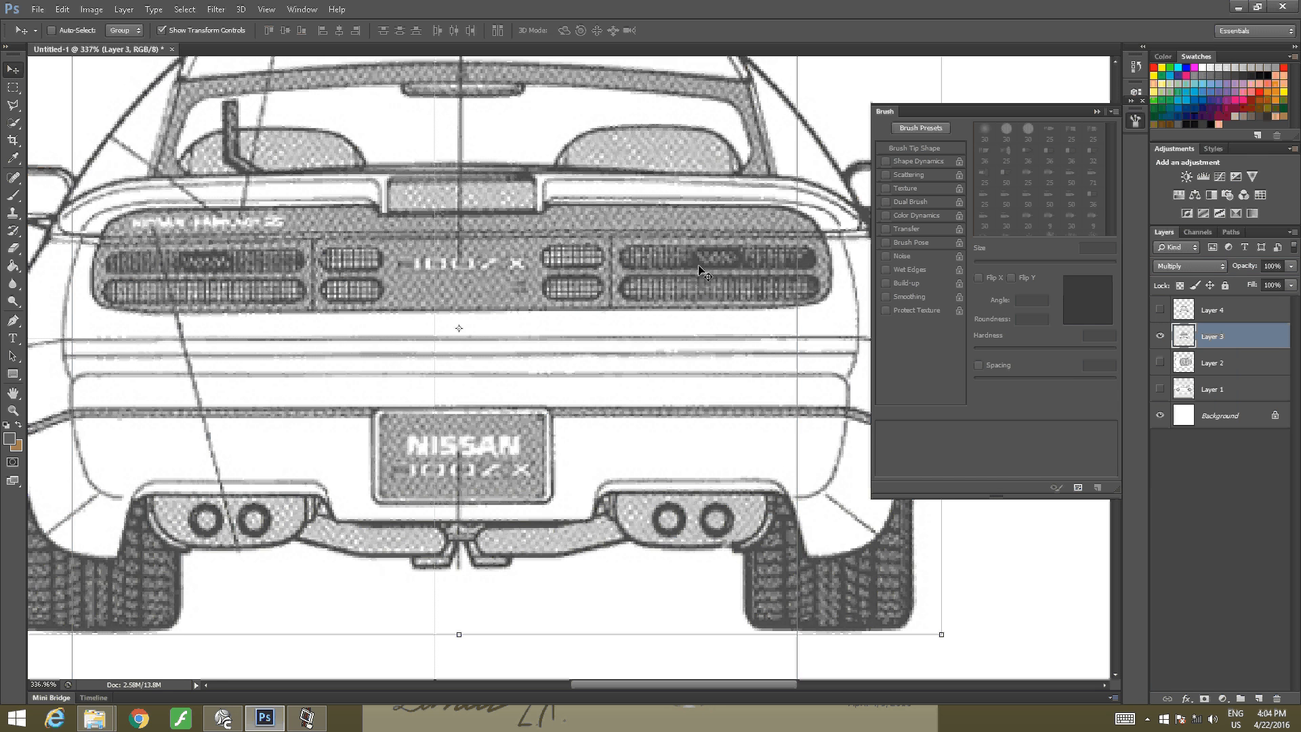
{"action": "left_click_drag", "start_coordinate": [698, 268], "coordinate": [681, 275]}
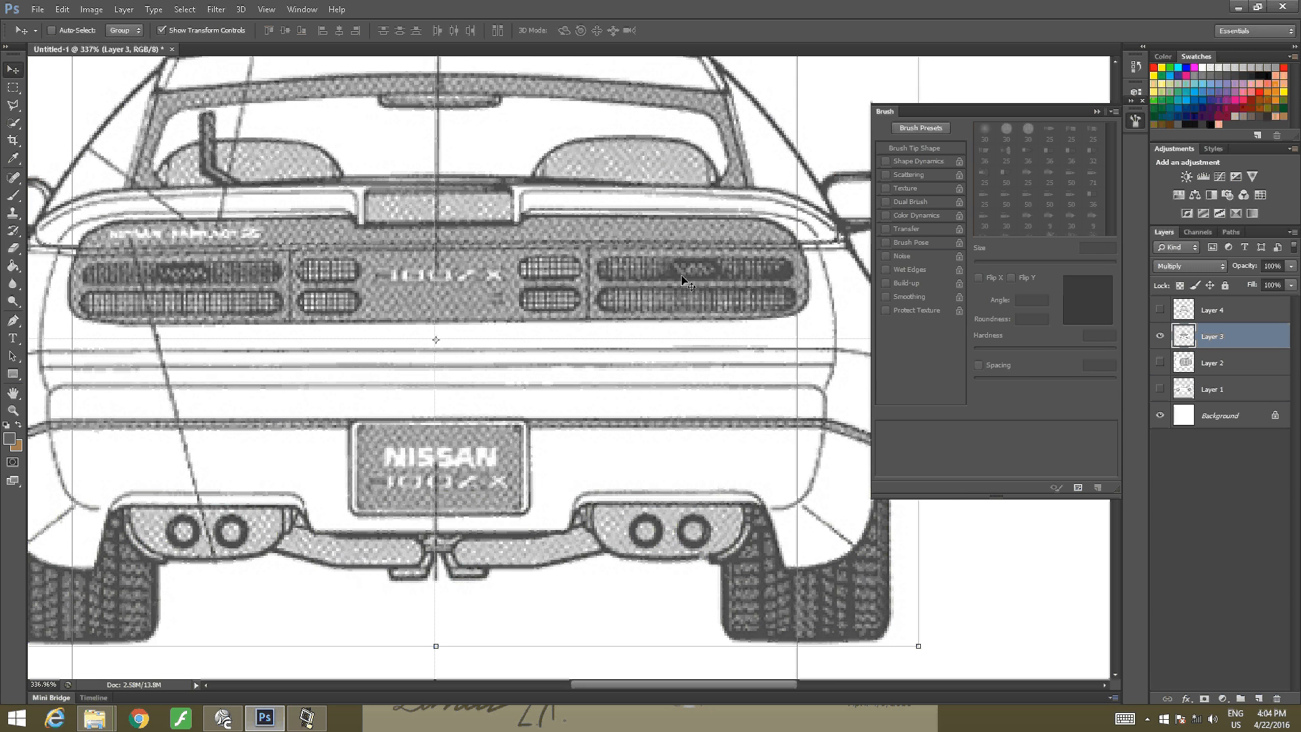
{"action": "left_click", "coordinate": [682, 274]}
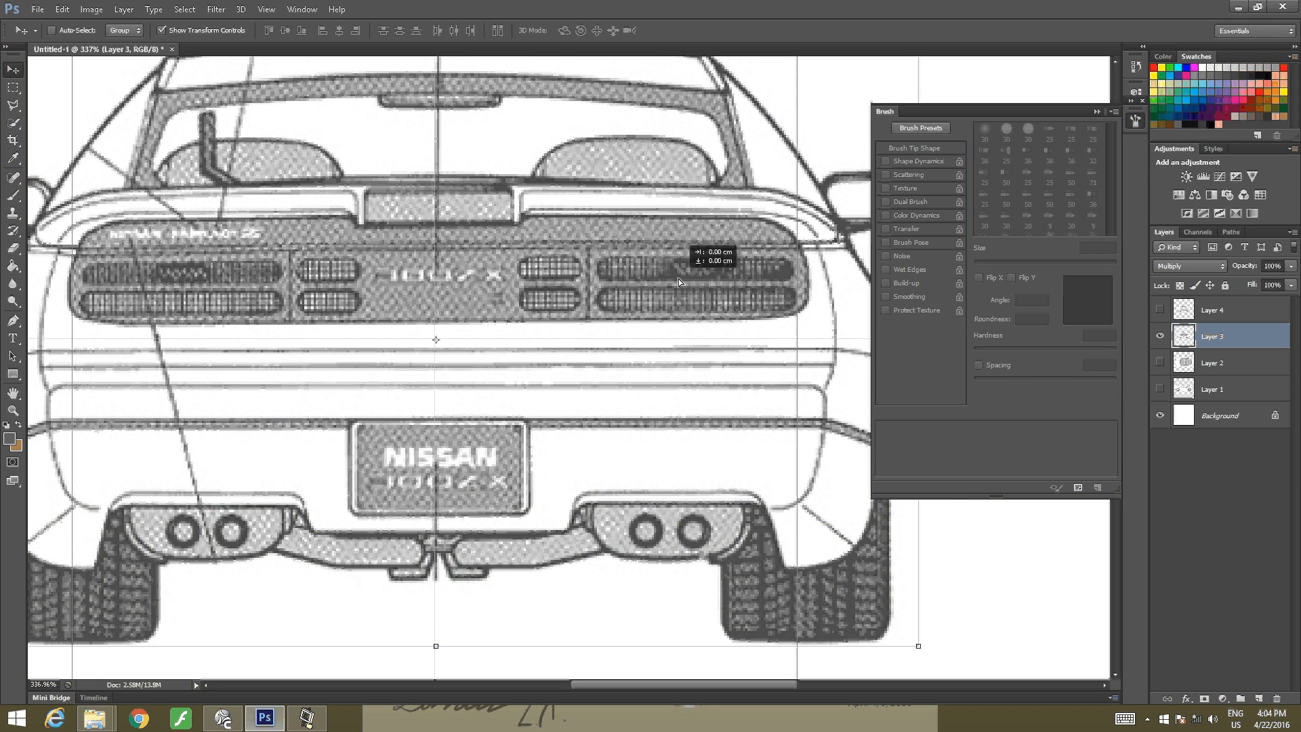
Show Layer 4 with Layer 3 hidden, and set Layer 4's blend mode to Multiply
{"action": "left_click", "coordinate": [1183, 316]}
{"action": "left_click", "coordinate": [1160, 310]}
{"action": "left_click", "coordinate": [1160, 336]}
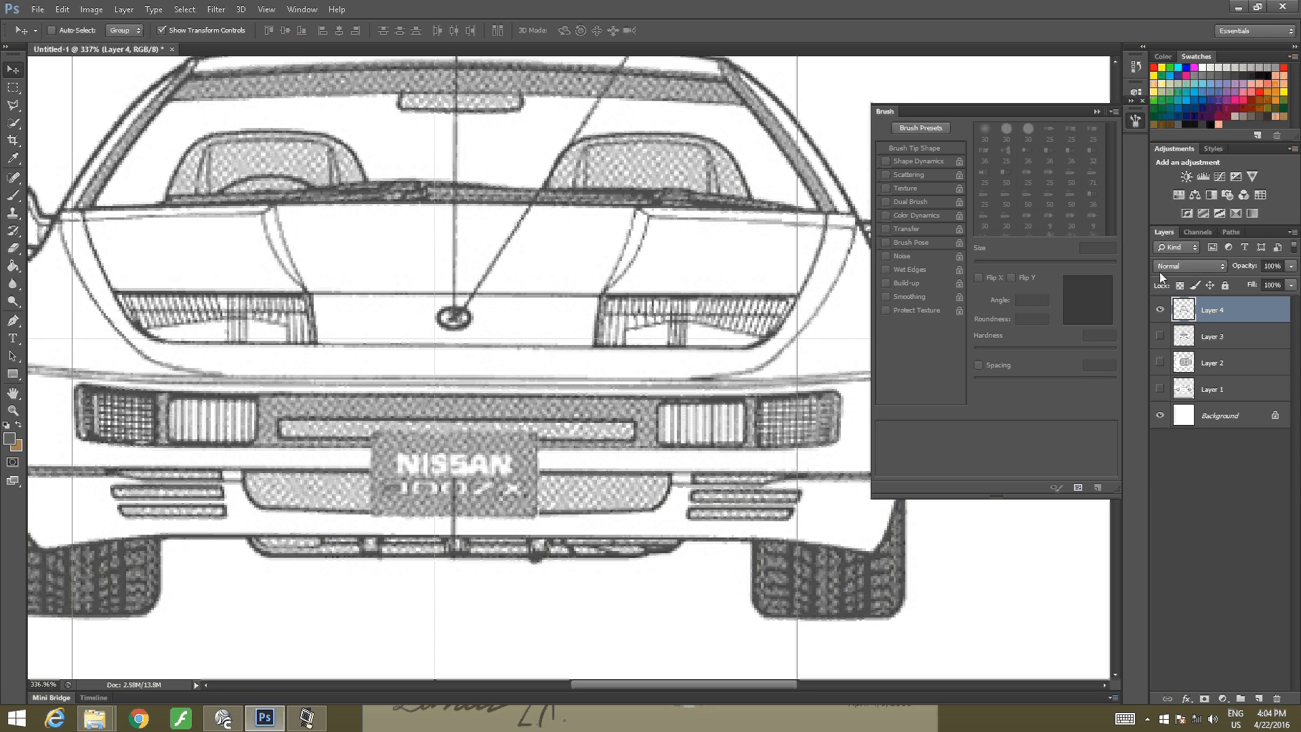
{"action": "left_click", "coordinate": [1199, 265]}
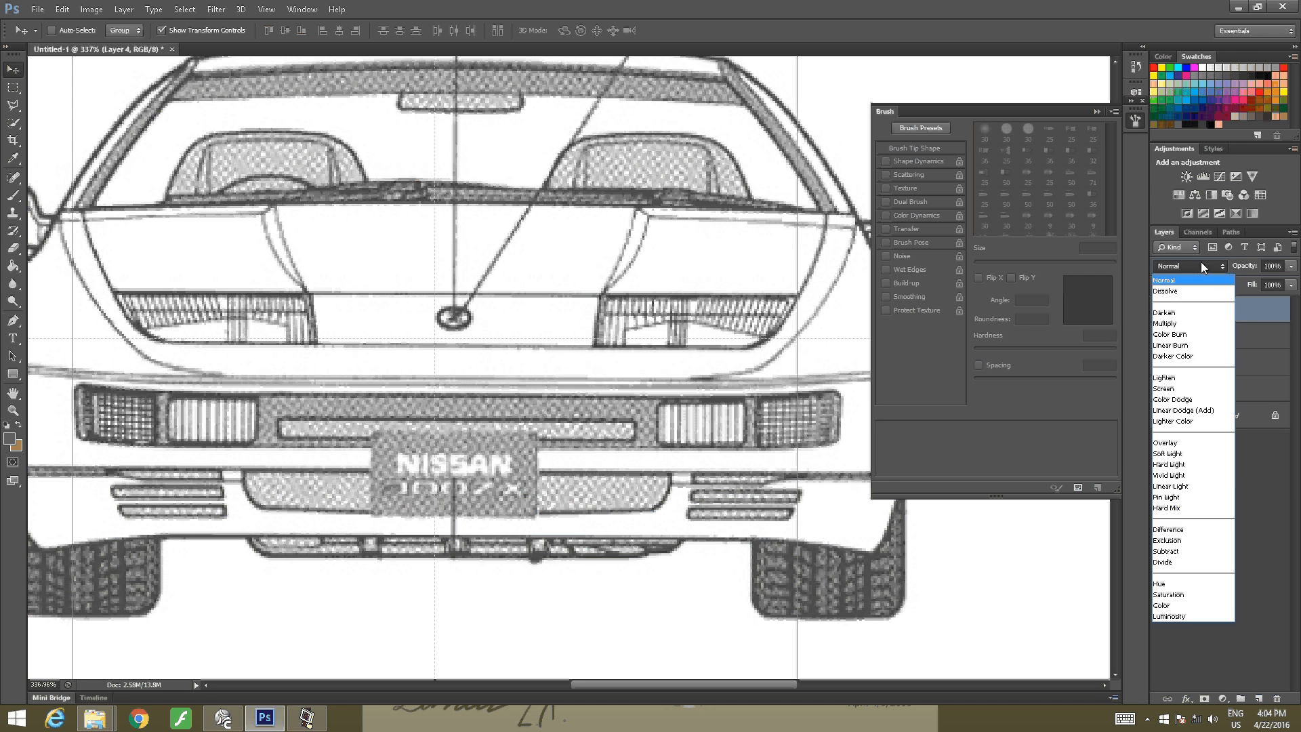
{"action": "left_click", "coordinate": [1189, 319]}
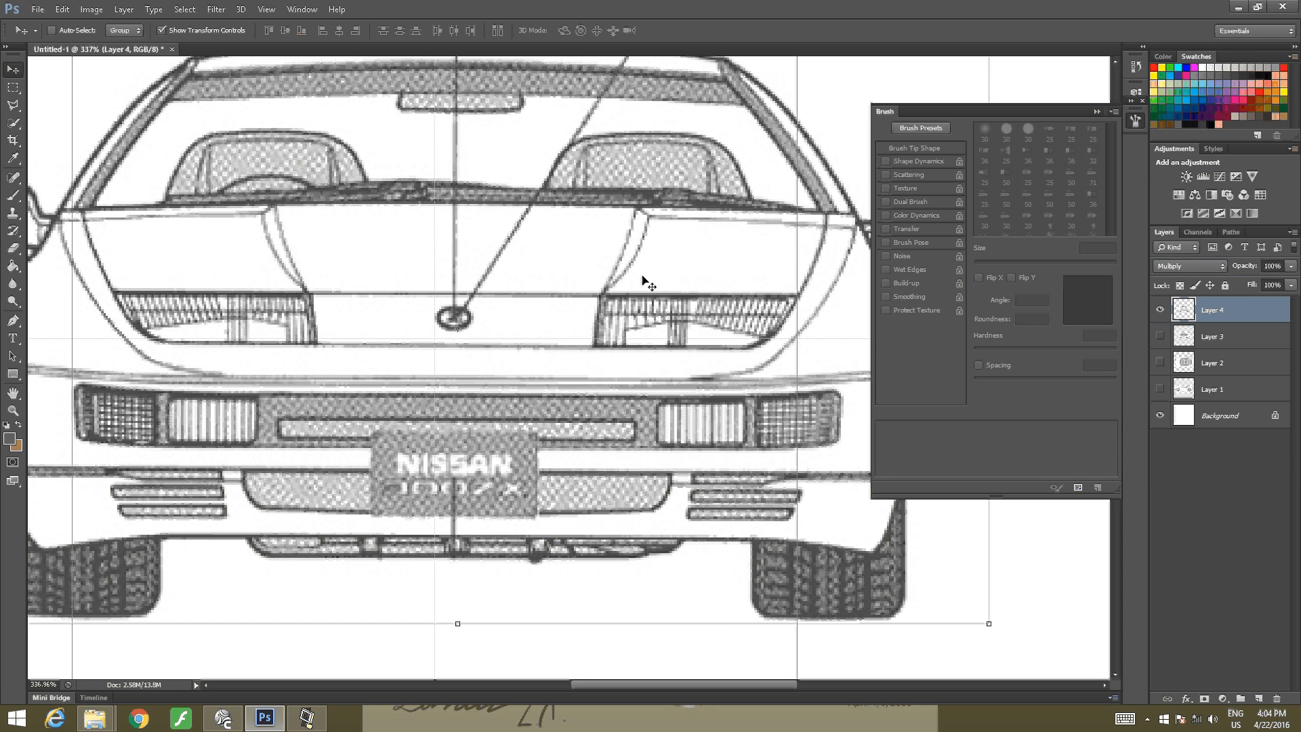
Centre the front view on Layer 4 on the middle grid lines and briefly show Layer 3 to compare their alignment
{"action": "left_click_drag", "start_coordinate": [644, 279], "coordinate": [620, 290]}
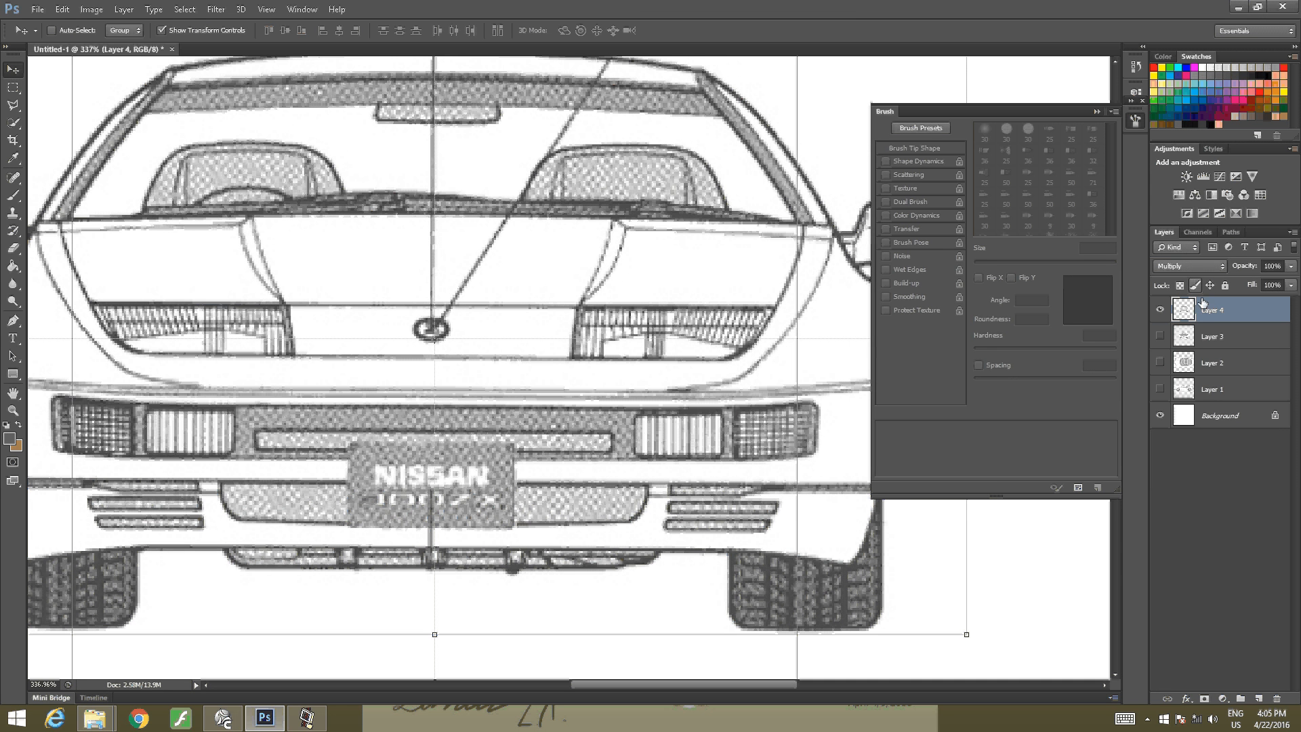
{"action": "left_click", "coordinate": [1160, 336]}
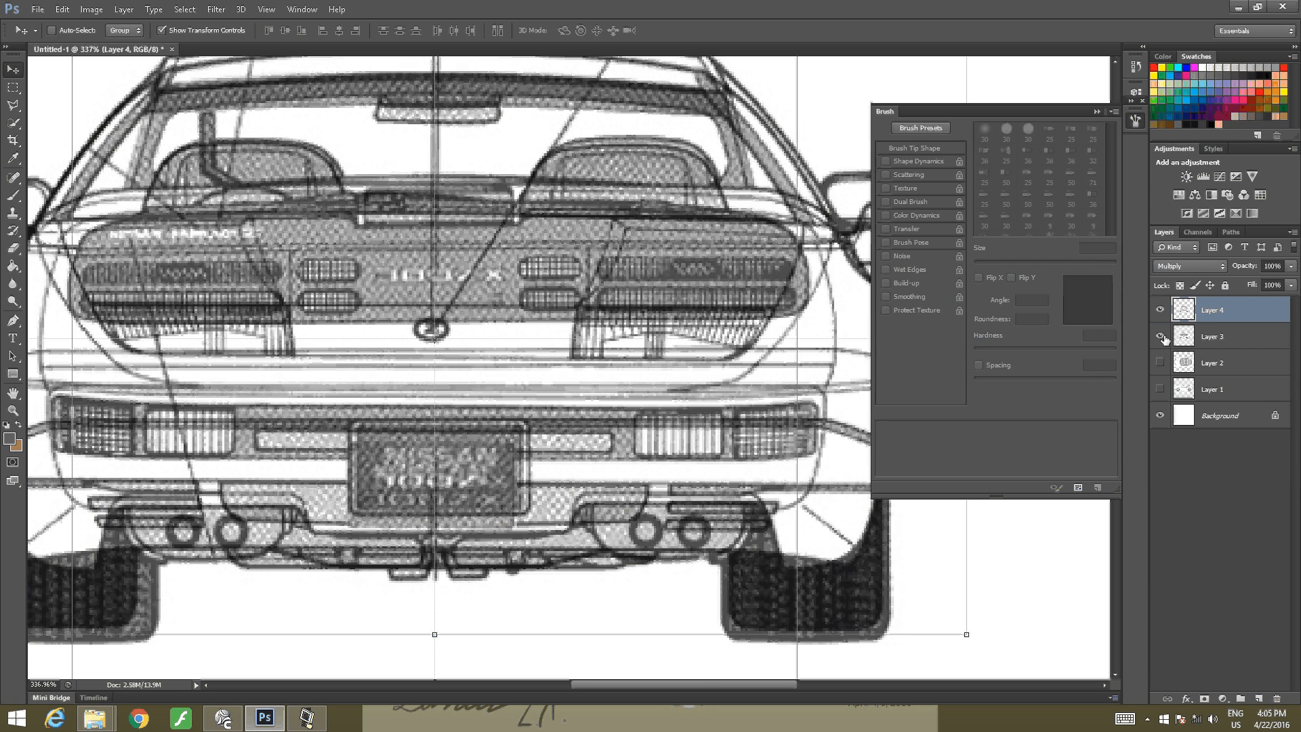
{"action": "left_click", "coordinate": [1161, 336]}
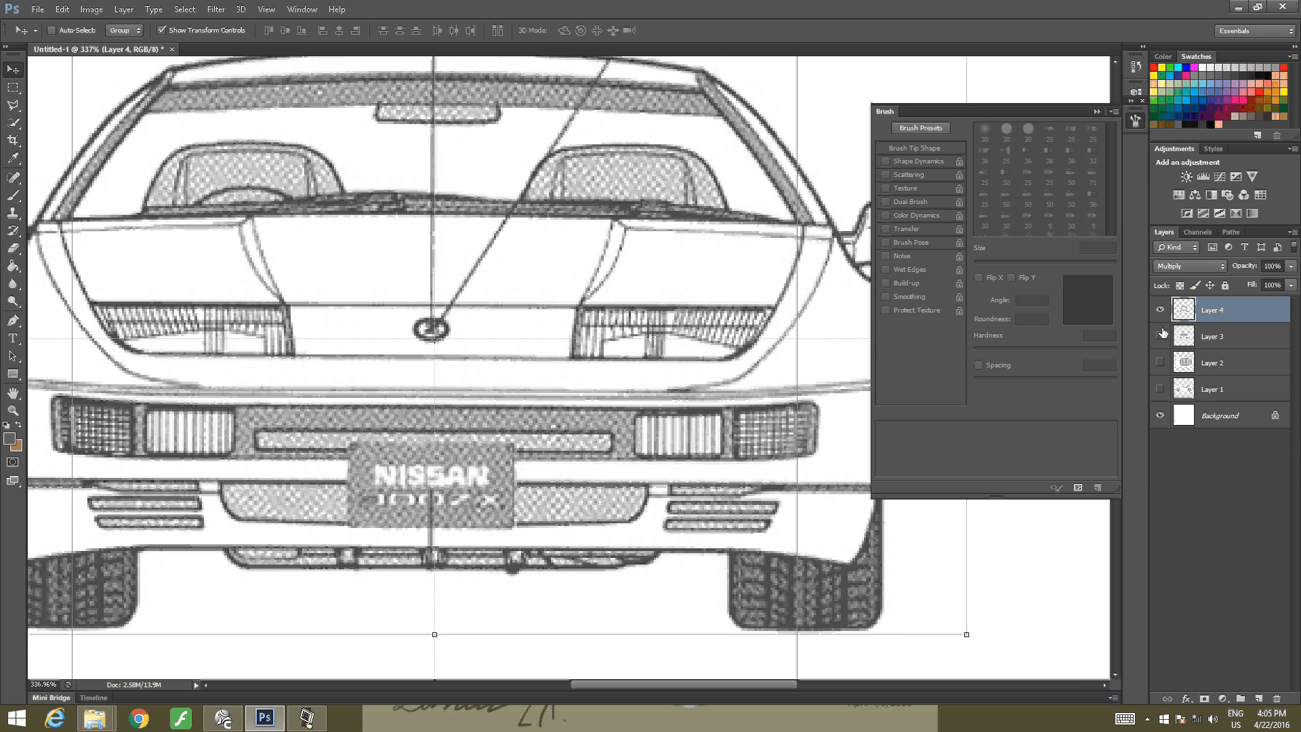
Show Layer 3 and set its blend mode to Normal
{"action": "left_click", "coordinate": [1211, 342]}
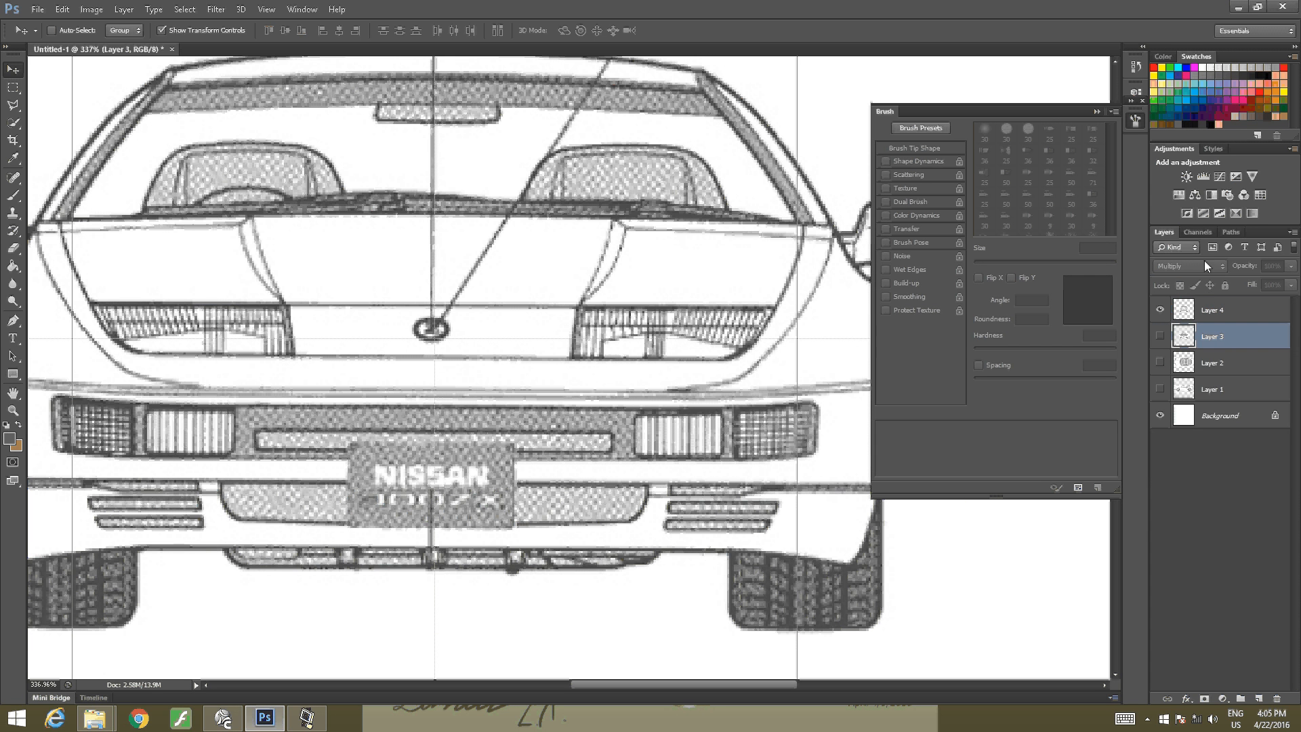
{"action": "left_click", "coordinate": [1160, 335]}
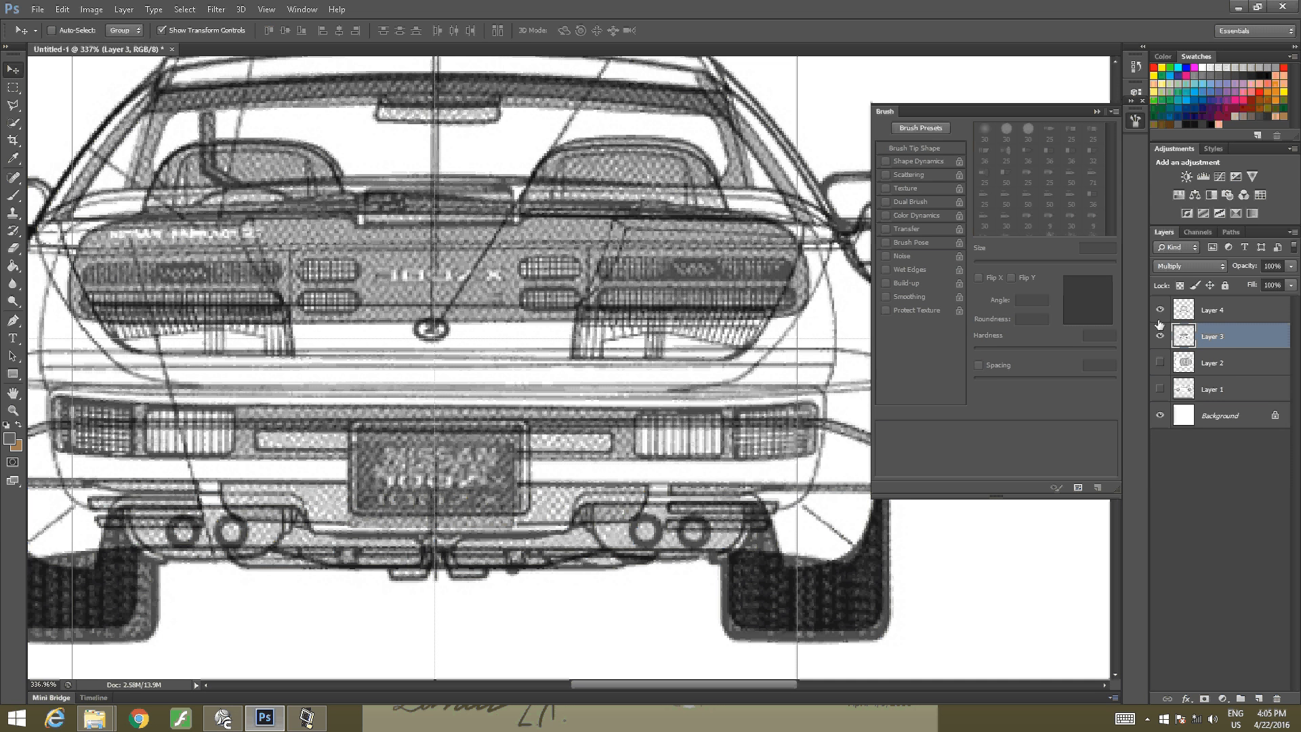
{"action": "left_click", "coordinate": [1207, 264]}
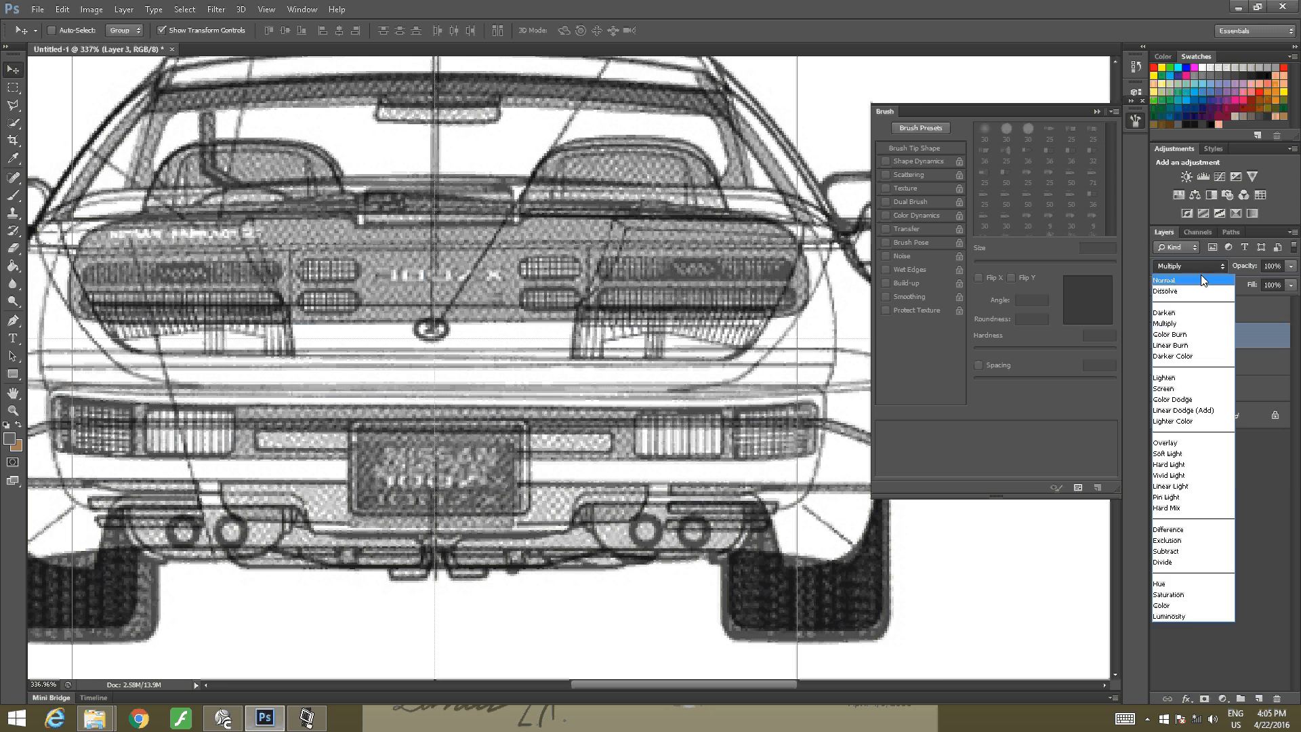
{"action": "left_click", "coordinate": [1201, 274]}
Show Layer 2 and Layer 1, and hide Layer 3 and Layer 4
{"action": "left_click", "coordinate": [1192, 363]}
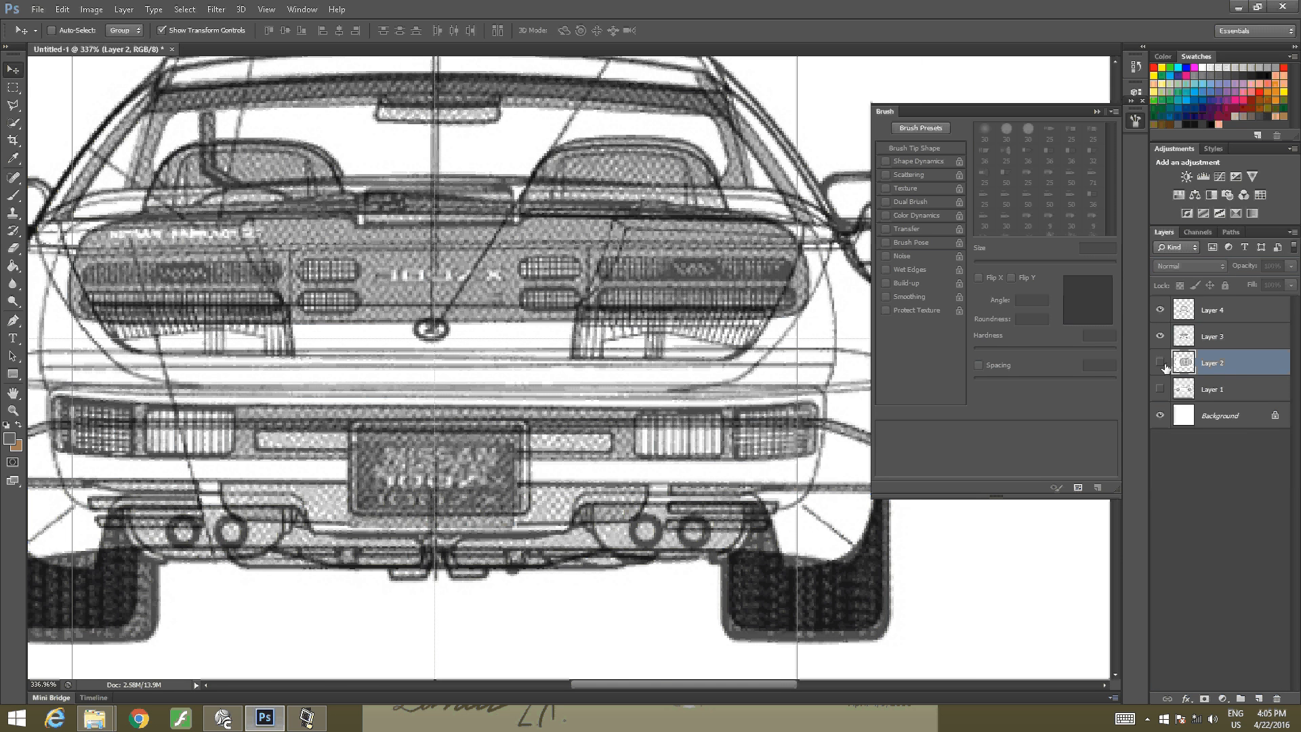
{"action": "left_click", "coordinate": [1161, 363]}
{"action": "left_click", "coordinate": [1161, 388]}
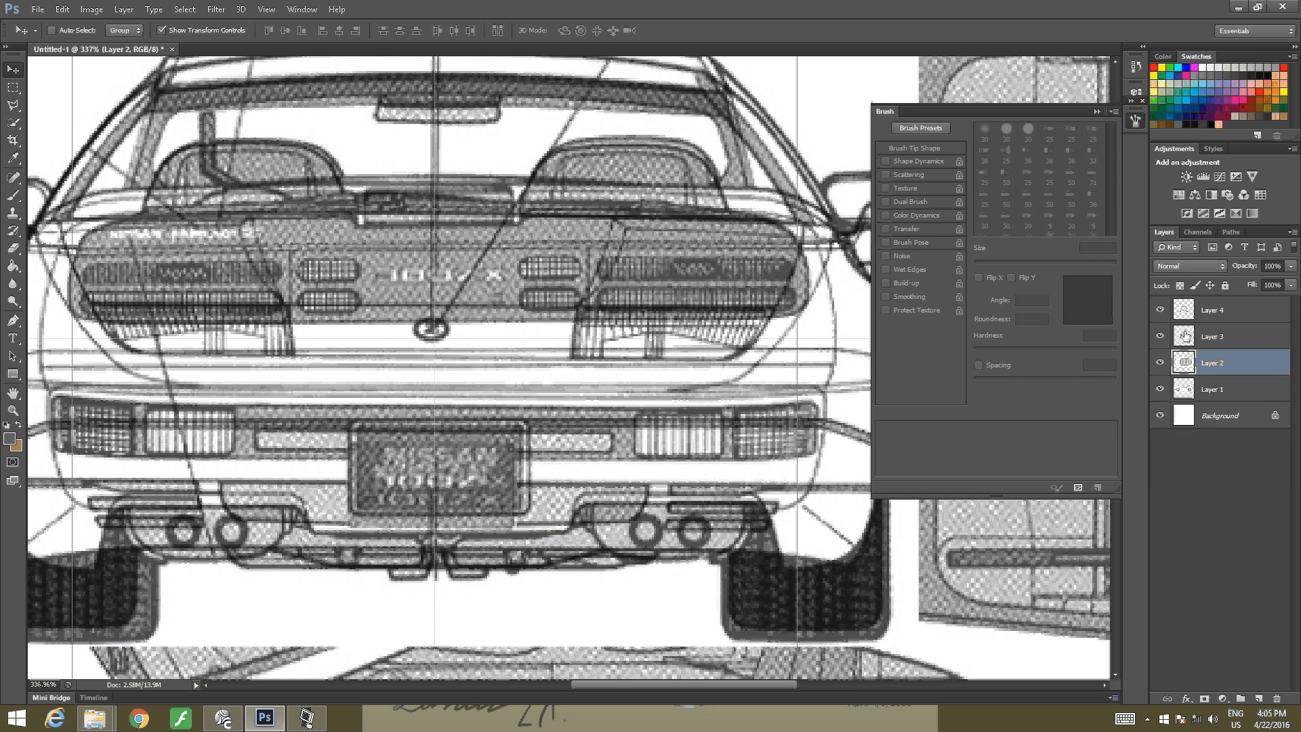
{"action": "left_click", "coordinate": [1163, 336]}
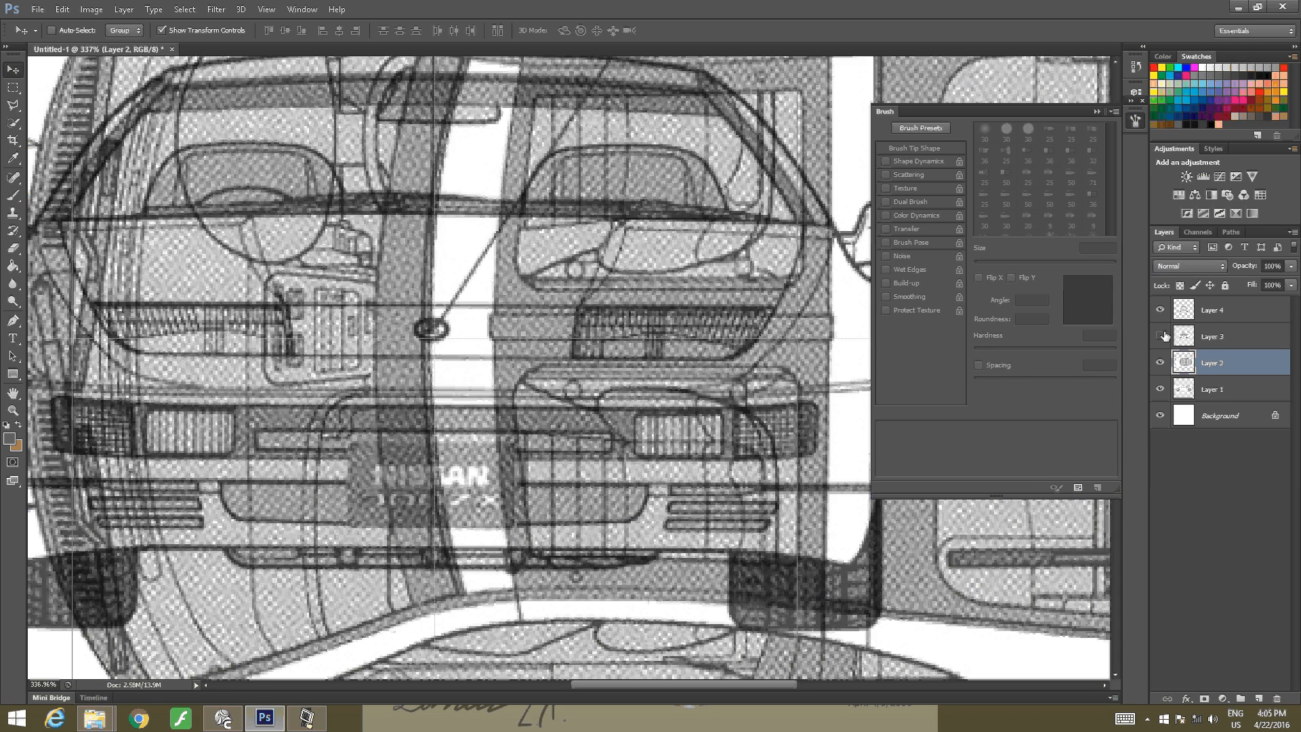
{"action": "left_click", "coordinate": [1163, 314]}
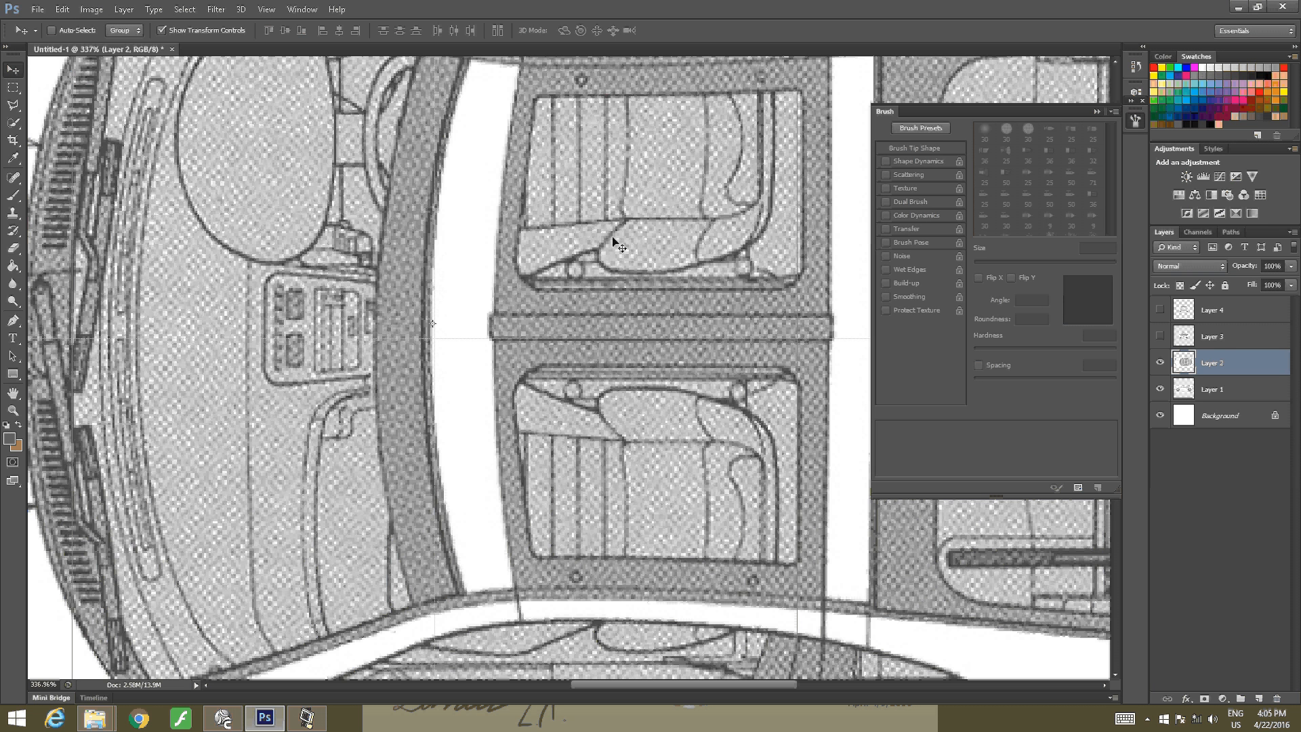
Centre the top view on Layer 2 and the side view on Layer 1 on the middle grid lines
{"action": "left_click_drag", "start_coordinate": [612, 238], "coordinate": [613, 249]}
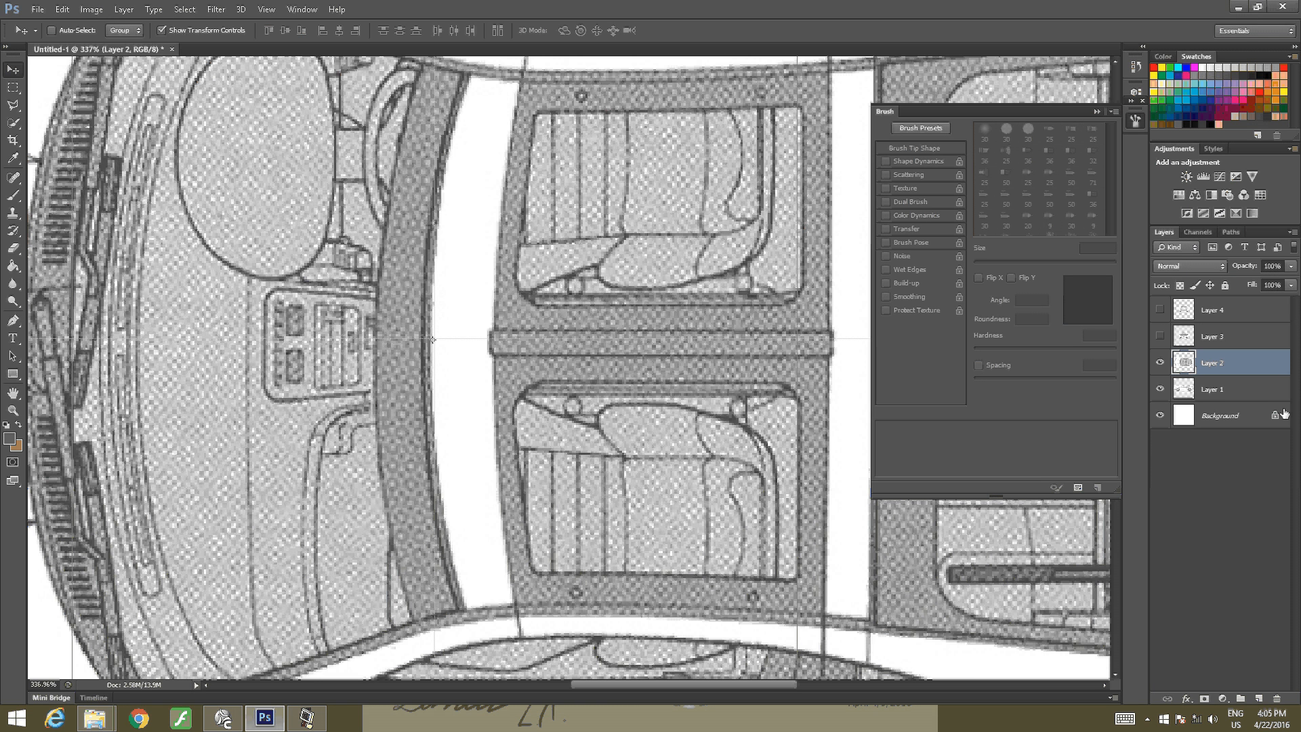
{"action": "left_click", "coordinate": [1233, 390]}
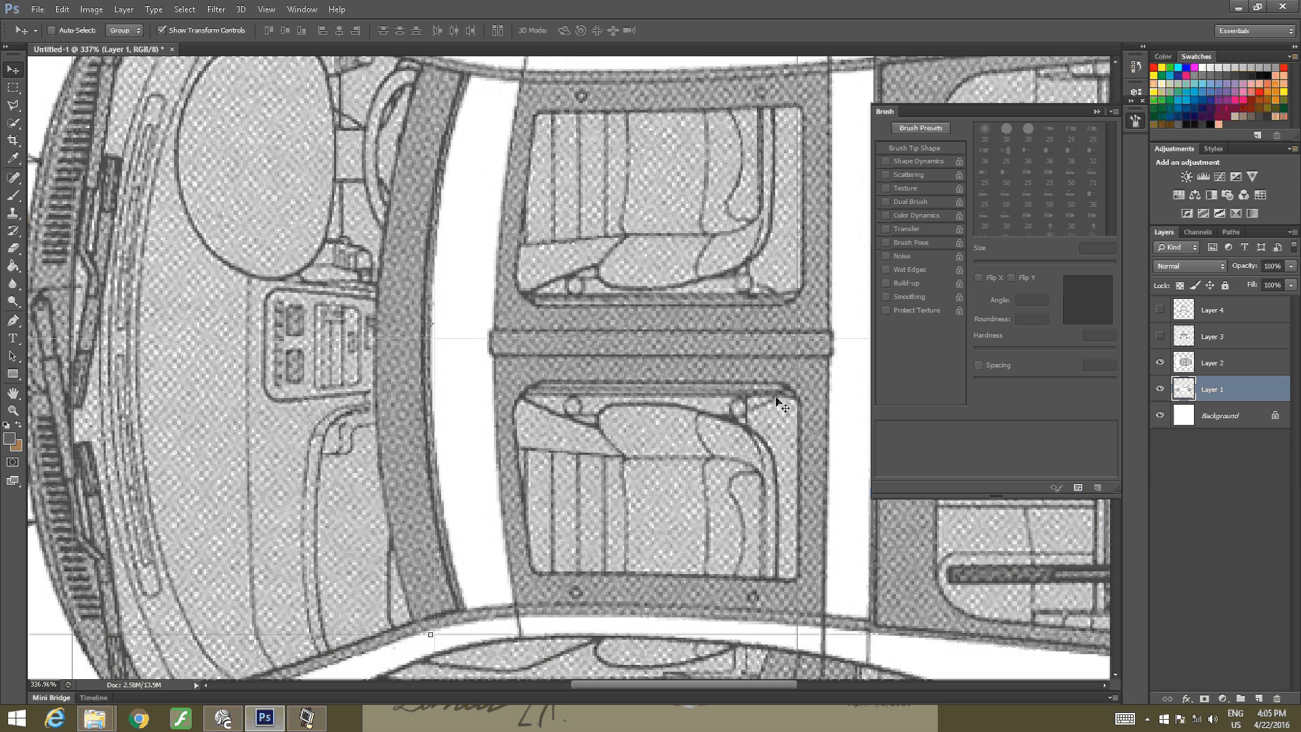
{"action": "left_click_drag", "start_coordinate": [578, 198], "coordinate": [618, 237]}
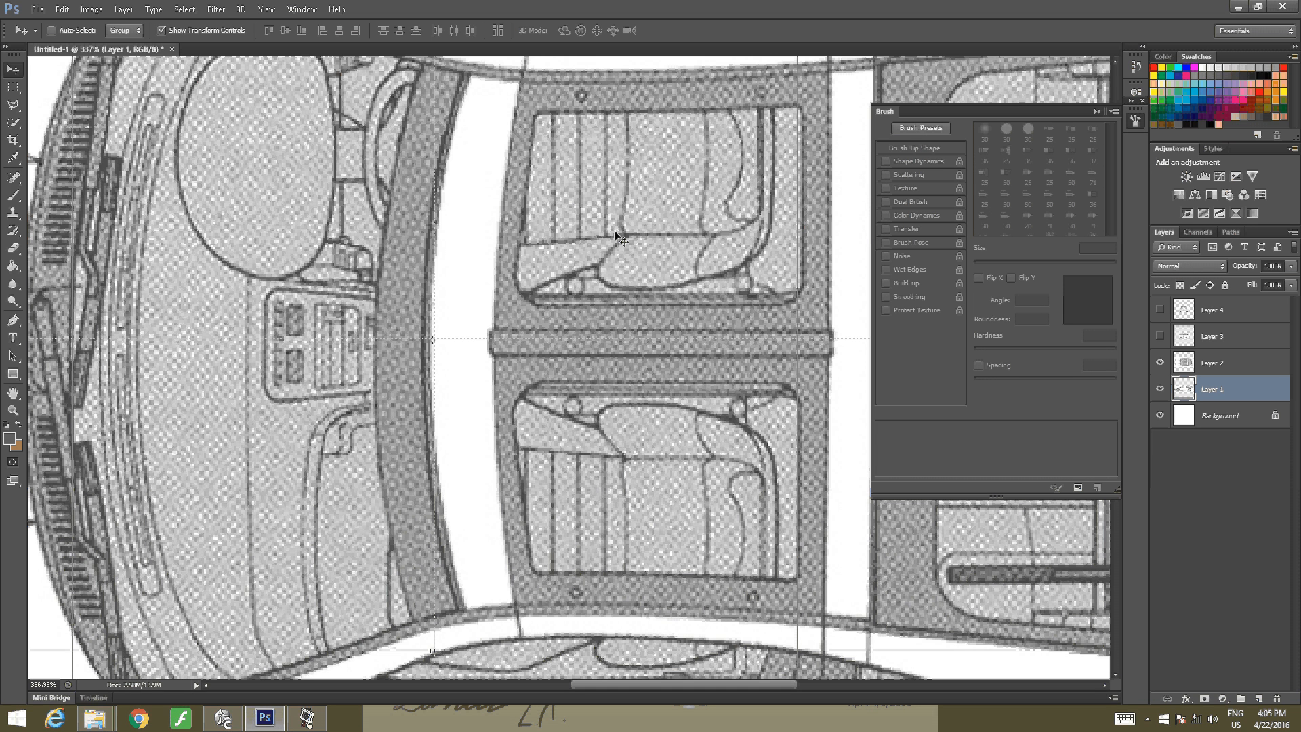
{"action": "scroll", "coordinate": [607, 285], "scroll_direction": "down", "scroll_amount": 1, "text": "alt"}
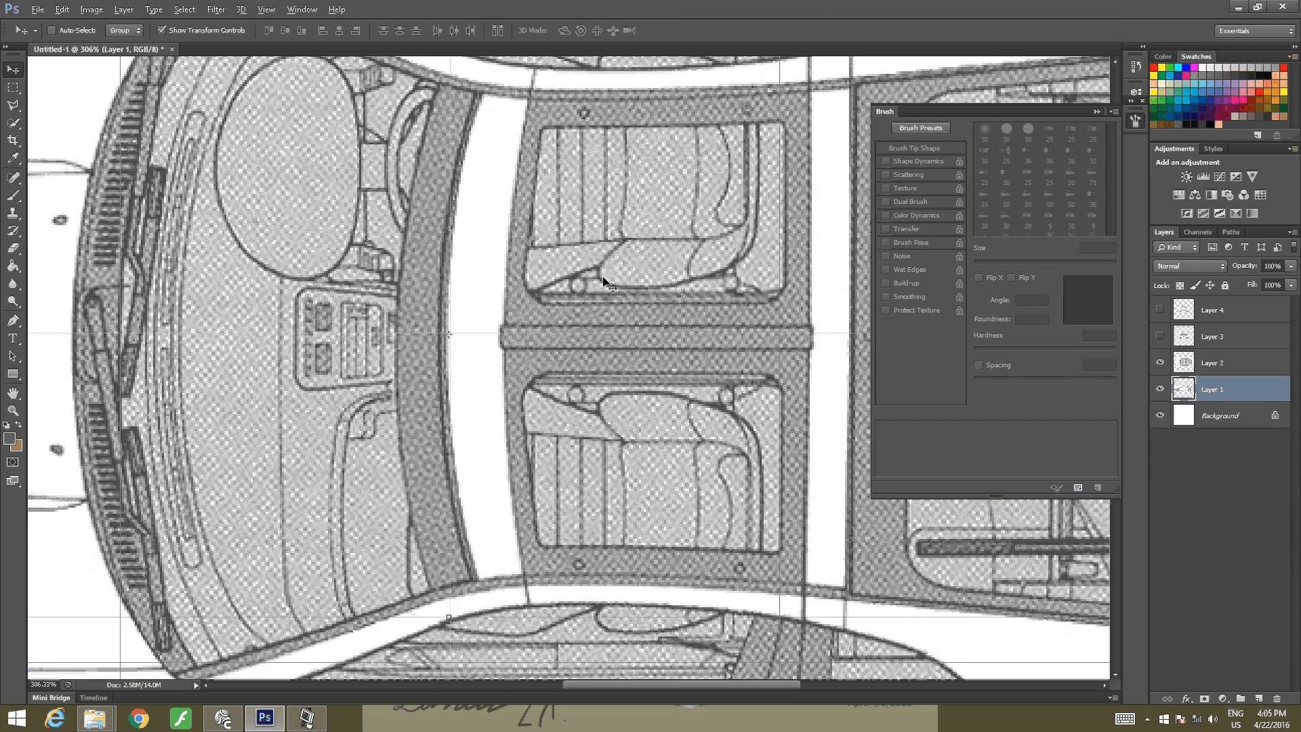
{"action": "scroll", "coordinate": [604, 277], "scroll_direction": "down", "scroll_amount": 5, "text": "alt"}
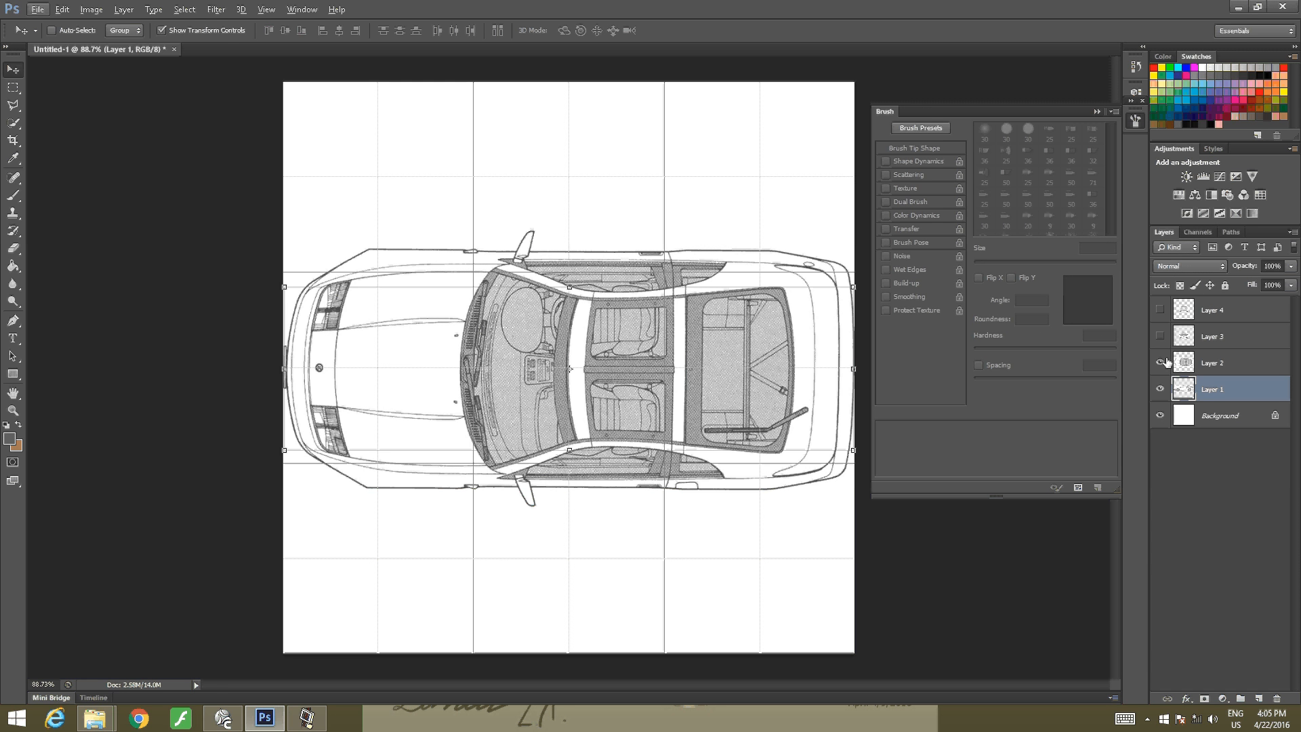
Show Layer 3 and Layer 4 with Layer 2 hidden, and set Layer 4's blend mode to Normal
{"action": "left_click", "coordinate": [1161, 337]}
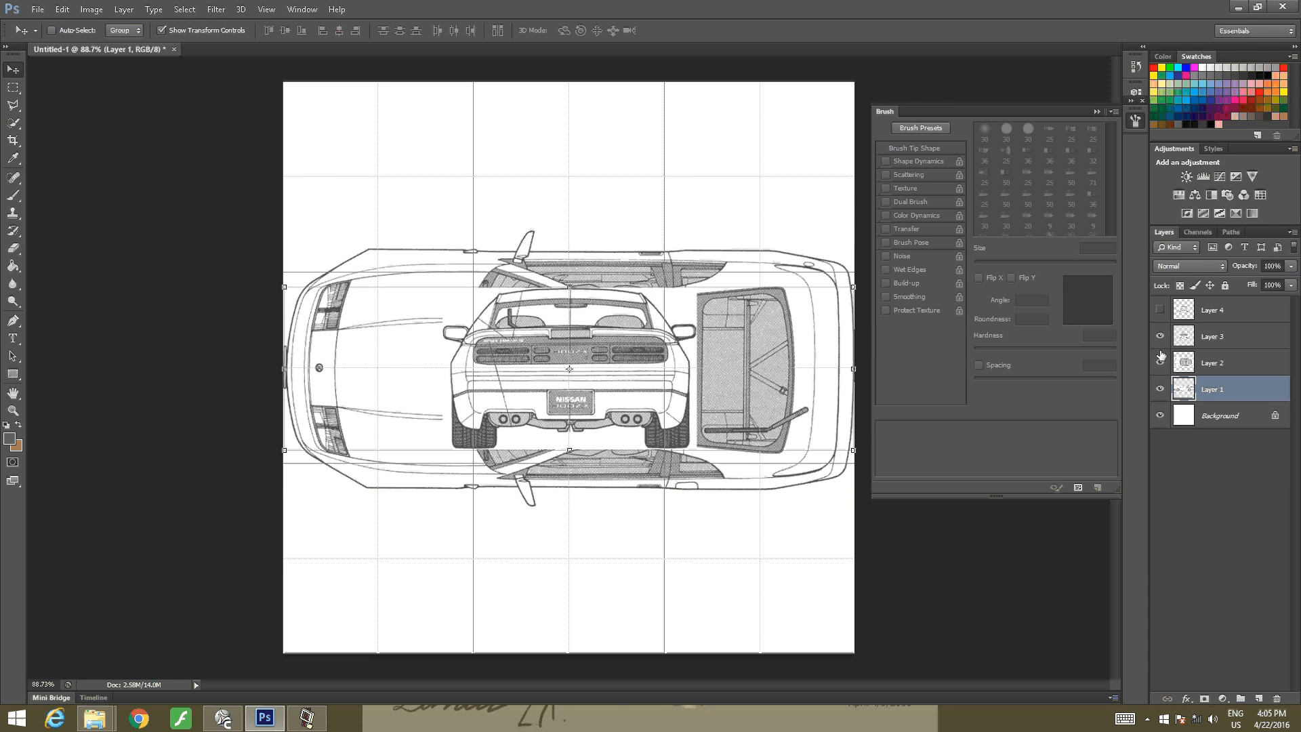
{"action": "left_click", "coordinate": [1161, 362]}
{"action": "left_click", "coordinate": [1160, 310]}
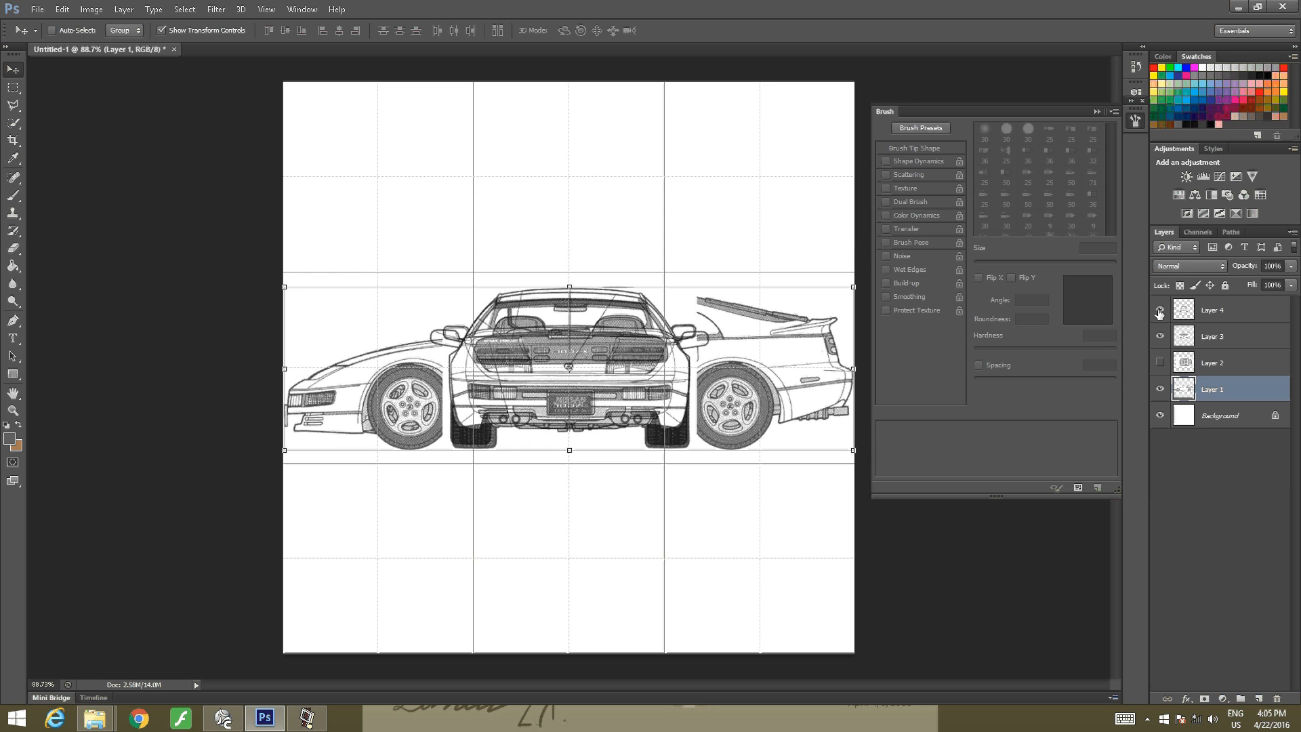
{"action": "left_click", "coordinate": [1242, 357]}
{"action": "left_click", "coordinate": [1240, 337]}
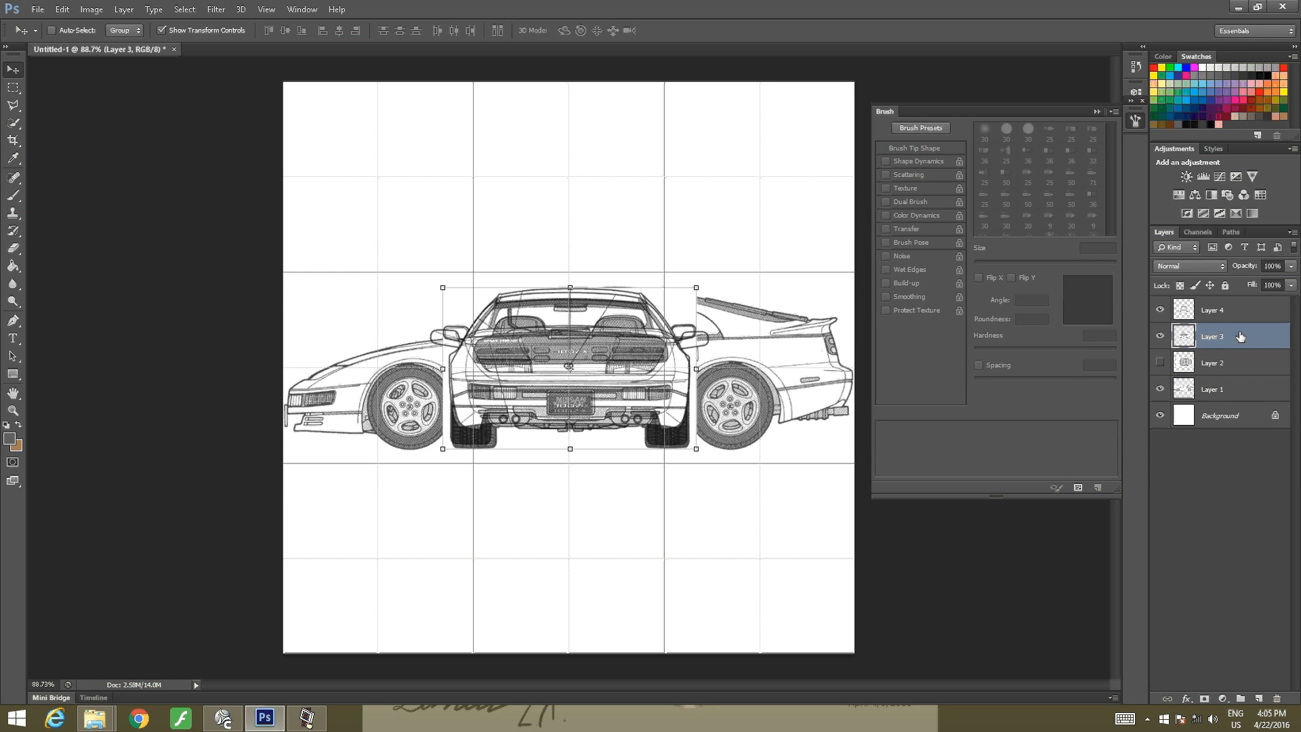
{"action": "left_click", "coordinate": [1235, 314]}
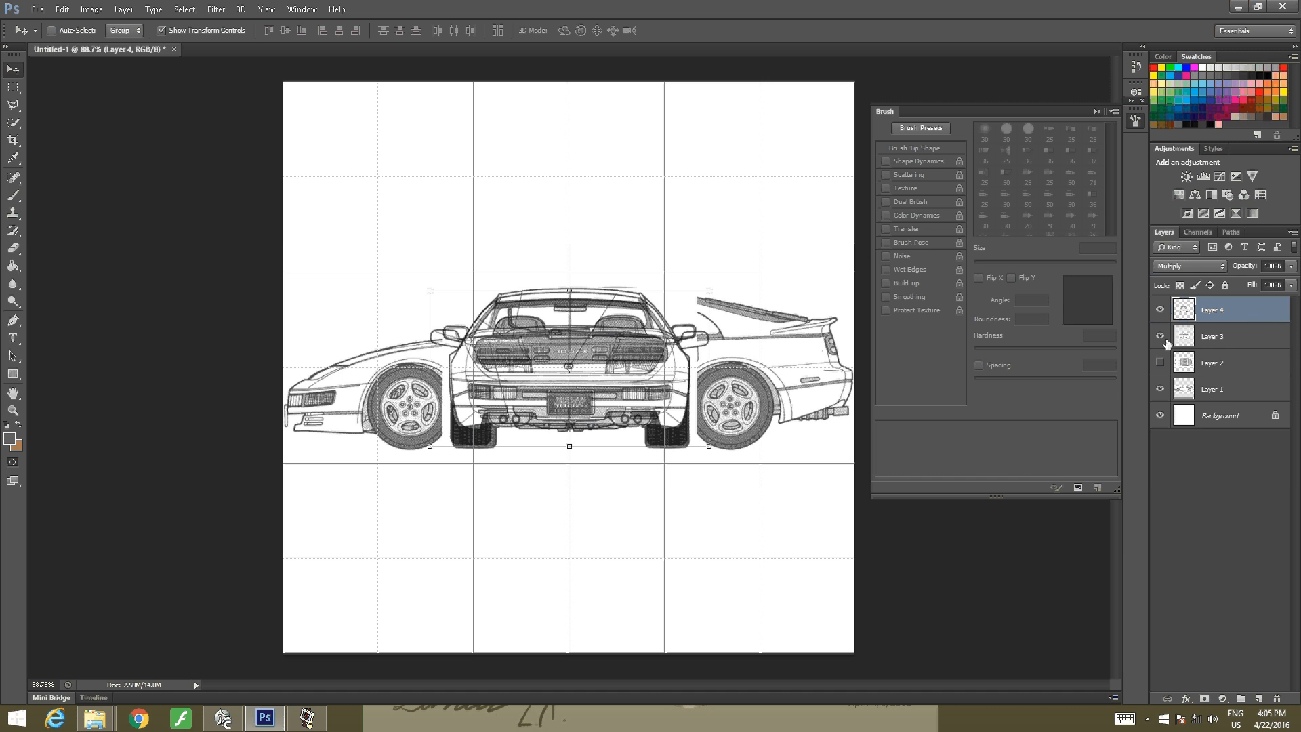
{"action": "left_click", "coordinate": [1203, 266]}
{"action": "left_click", "coordinate": [1197, 282]}
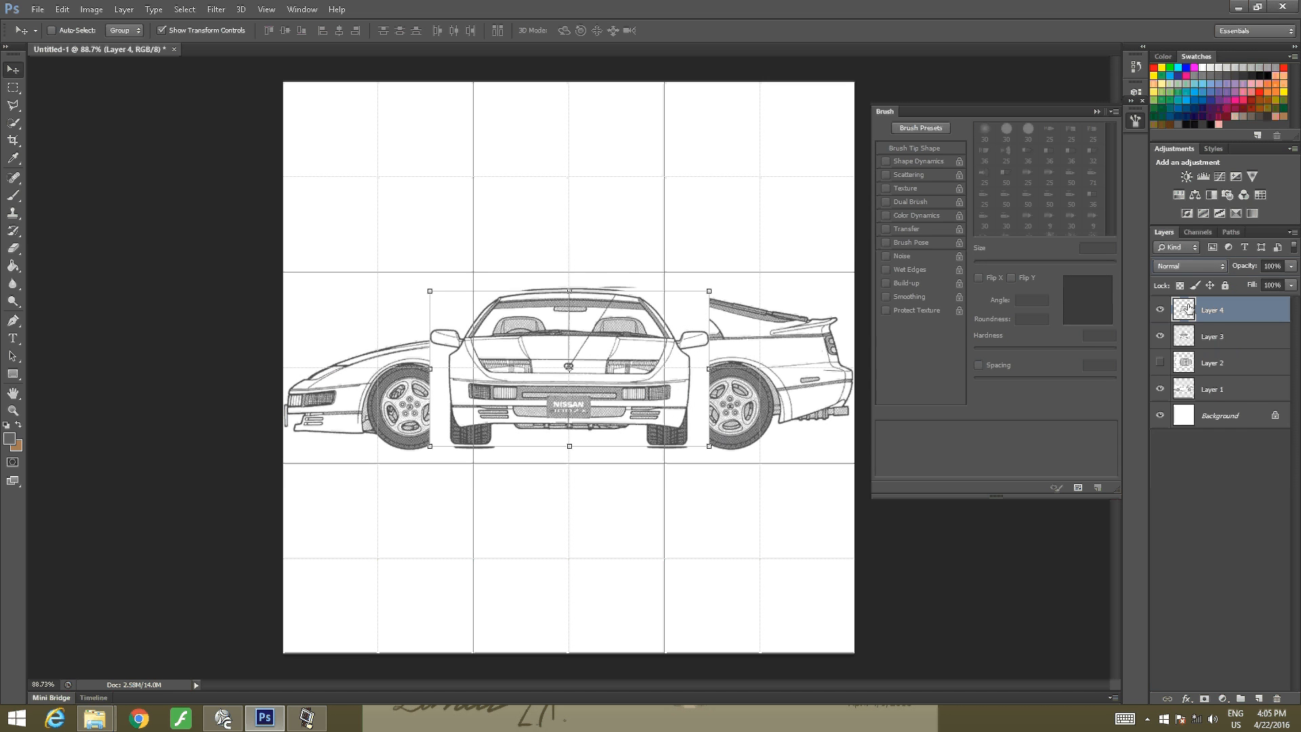
Hide Layer 3 and Layer 4 to isolate the side view, and select Layer 1
{"action": "left_click", "coordinate": [1163, 336]}
{"action": "left_click", "coordinate": [1159, 310]}
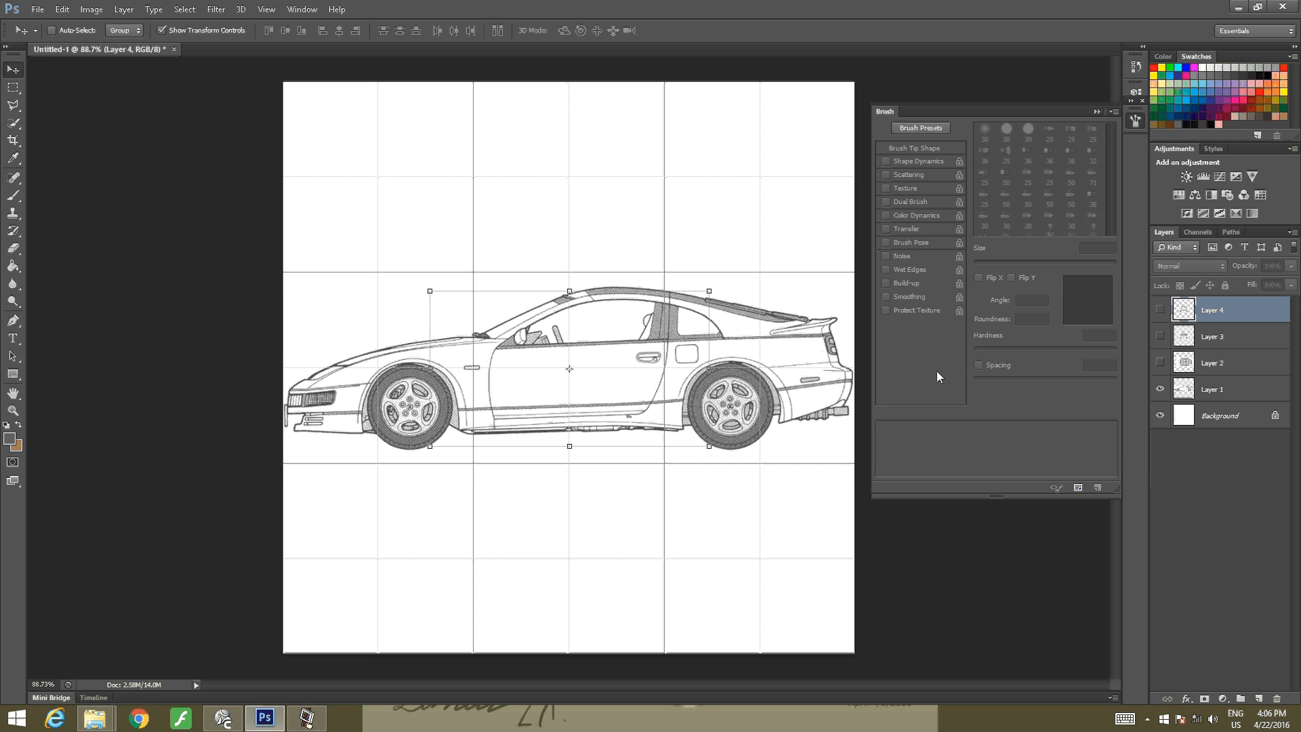
{"action": "key", "text": "alt"}
{"action": "key", "text": "alt"}
{"action": "left_click", "coordinate": [1241, 391]}
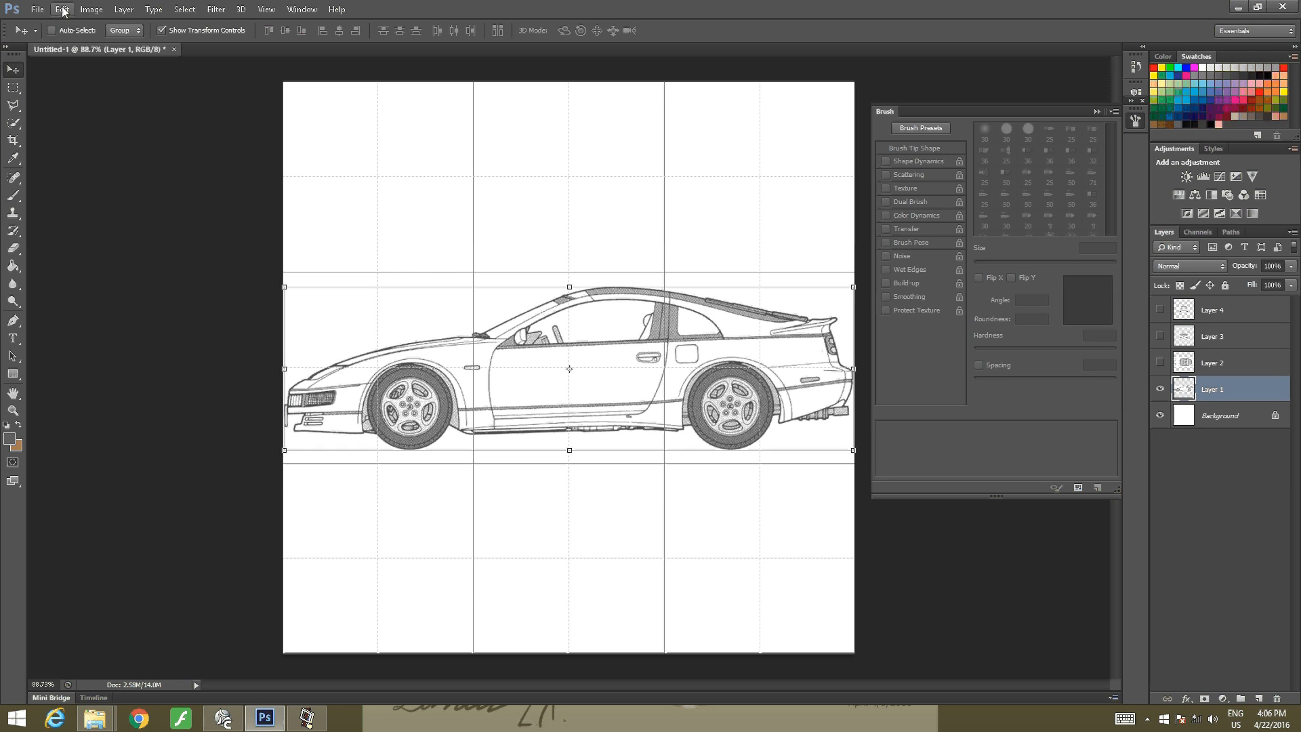
Start saving a copy in the 1988 Nissan 300ZX folder with the file name "Side Nissan 300 ZX"
{"action": "left_click", "coordinate": [37, 10]}
{"action": "left_click", "coordinate": [56, 169]}
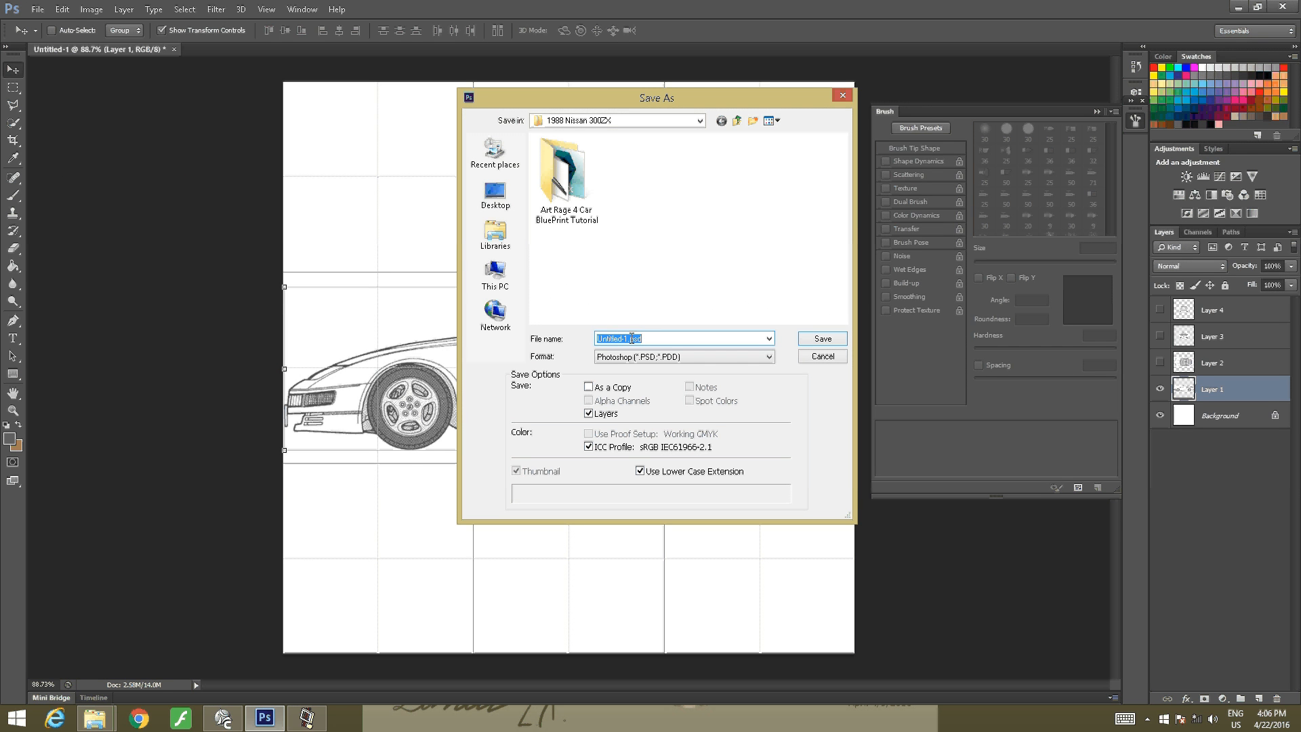
{"action": "left_click", "coordinate": [631, 338]}
{"action": "key", "text": "BackSpace"}
{"action": "key", "text": "BackSpace"}
{"action": "key", "text": "BackSpace"}
{"action": "key", "text": "BackSpace"}
{"action": "key", "text": "BackSpace"}
{"action": "key", "text": "BackSpace"}
{"action": "key", "text": "BackSpace"}
{"action": "key", "text": "BackSpace"}
{"action": "type", "text": "Side"}
{"action": "type", "text": " B"}
{"action": "type", "text": "lue"}
{"action": "type", "text": "Prin"}
{"action": "type", "text": "t"}
{"action": "key", "text": "BackSpace"}
{"action": "key", "text": "BackSpace"}
{"action": "key", "text": "BackSpace"}
{"action": "key", "text": "BackSpace"}
{"action": "key", "text": "BackSpace"}
{"action": "key", "text": "BackSpace"}
{"action": "key", "text": "BackSpace"}
{"action": "key", "text": "BackSpace"}
{"action": "key", "text": "BackSpace"}
{"action": "key", "text": "BackSpace"}
{"action": "key", "text": "BackSpace"}
{"action": "type", "text": "Nissan 300 ZX"}
Choose JPEG as the format and save the side view at Maximum quality 12
{"action": "left_click", "coordinate": [695, 357]}
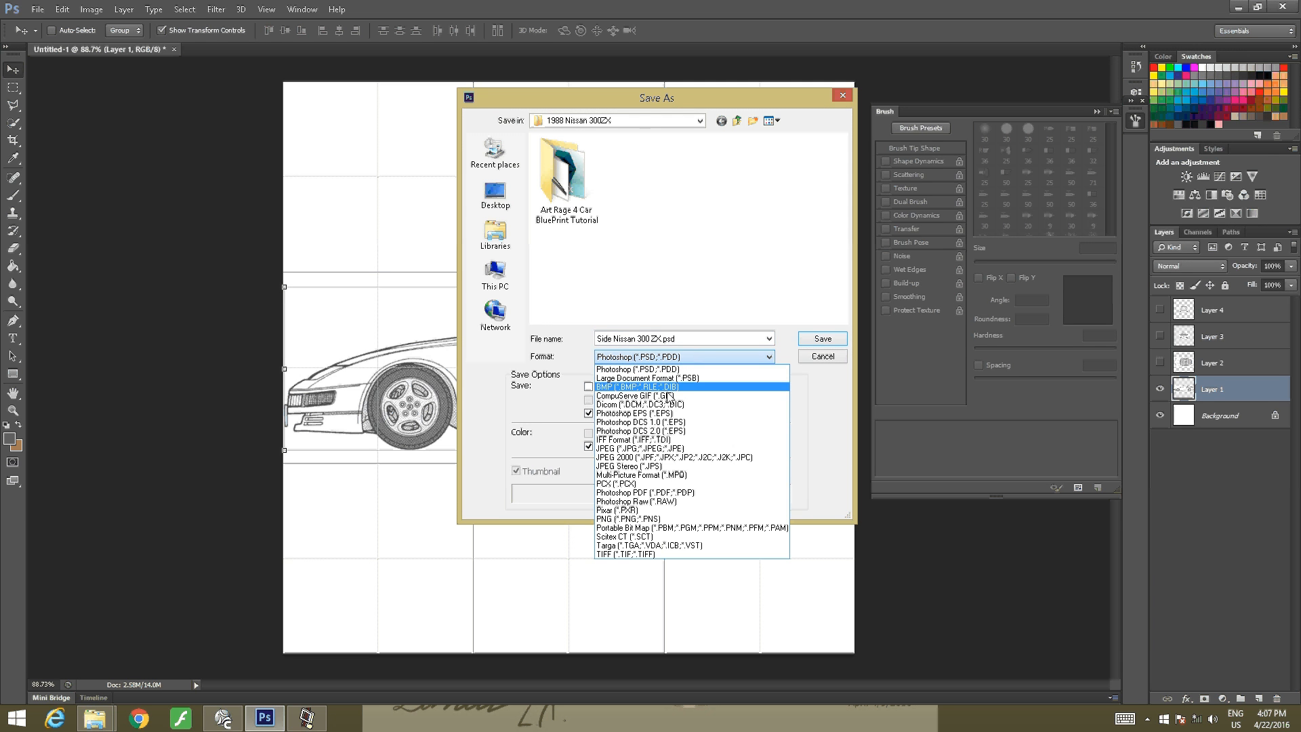
{"action": "left_click", "coordinate": [634, 448]}
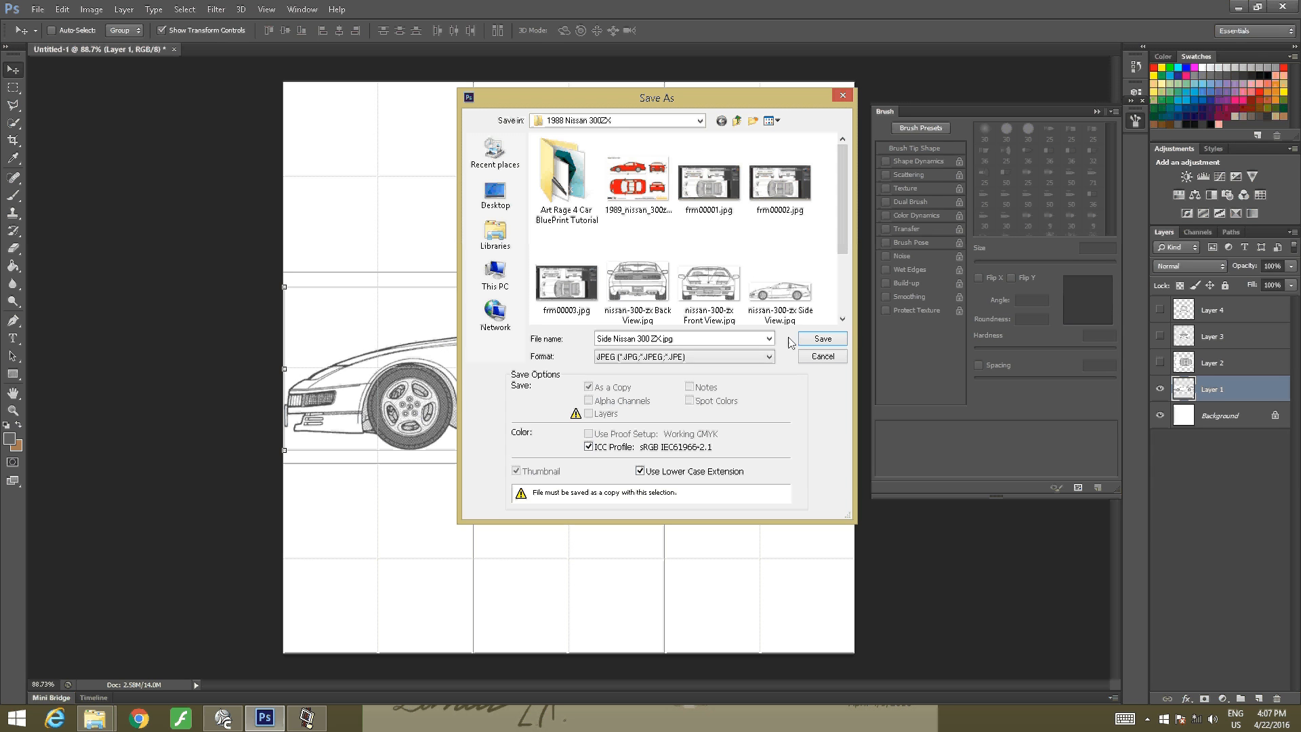
{"action": "left_click", "coordinate": [815, 340]}
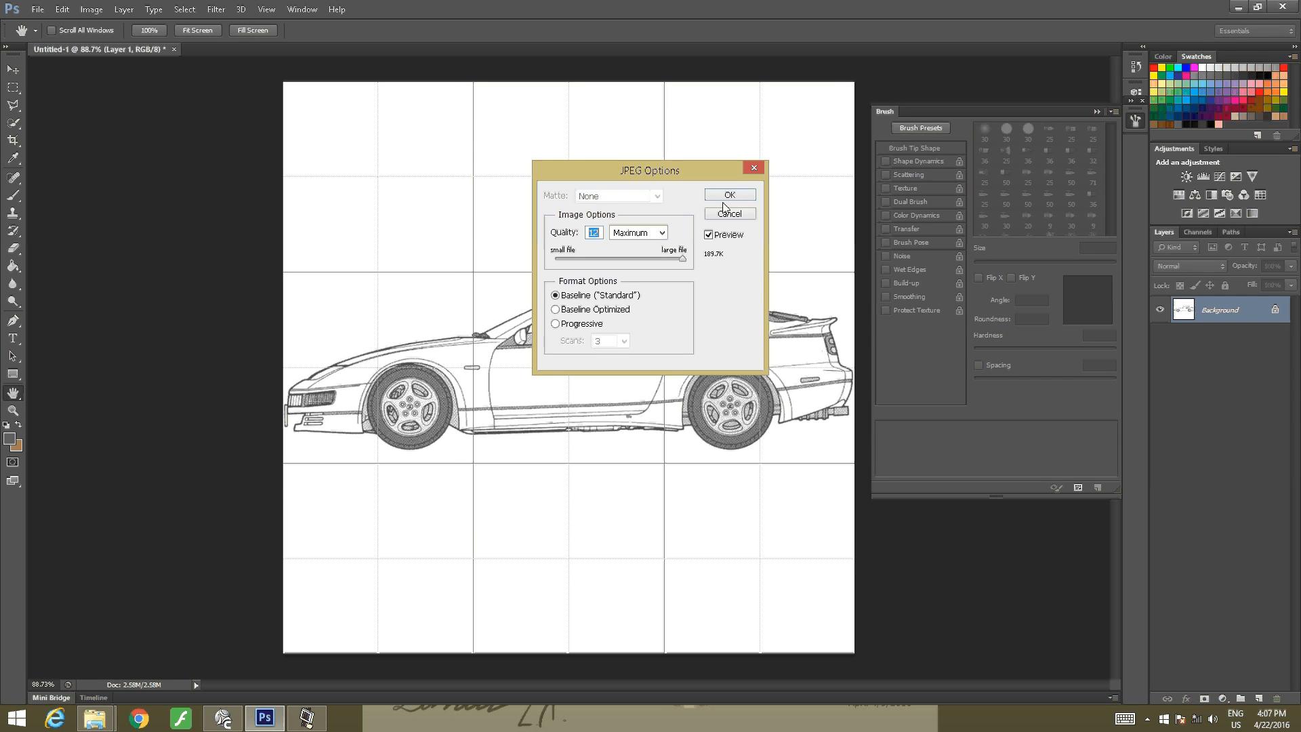
{"action": "left_click", "coordinate": [728, 197]}
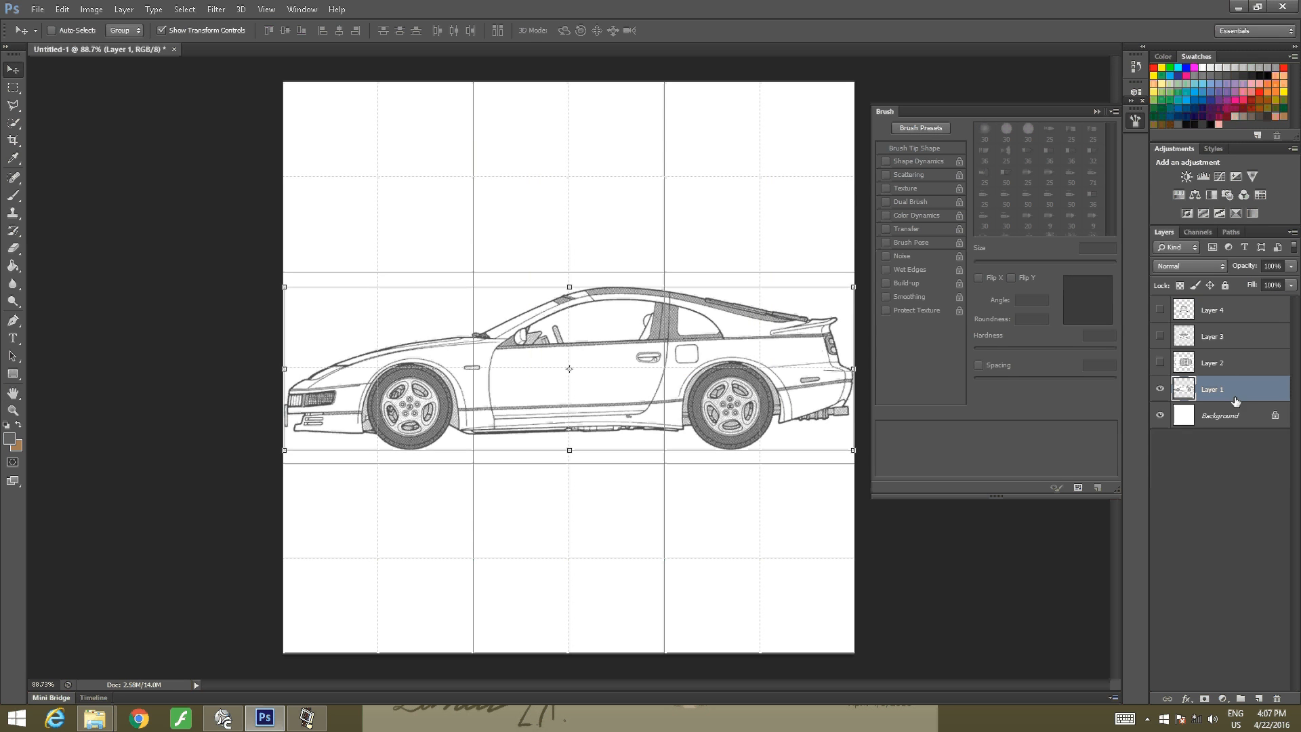
Select Layer 2, hide Layer 1 and show Layer 2 to isolate the top view
{"action": "left_click", "coordinate": [1196, 359]}
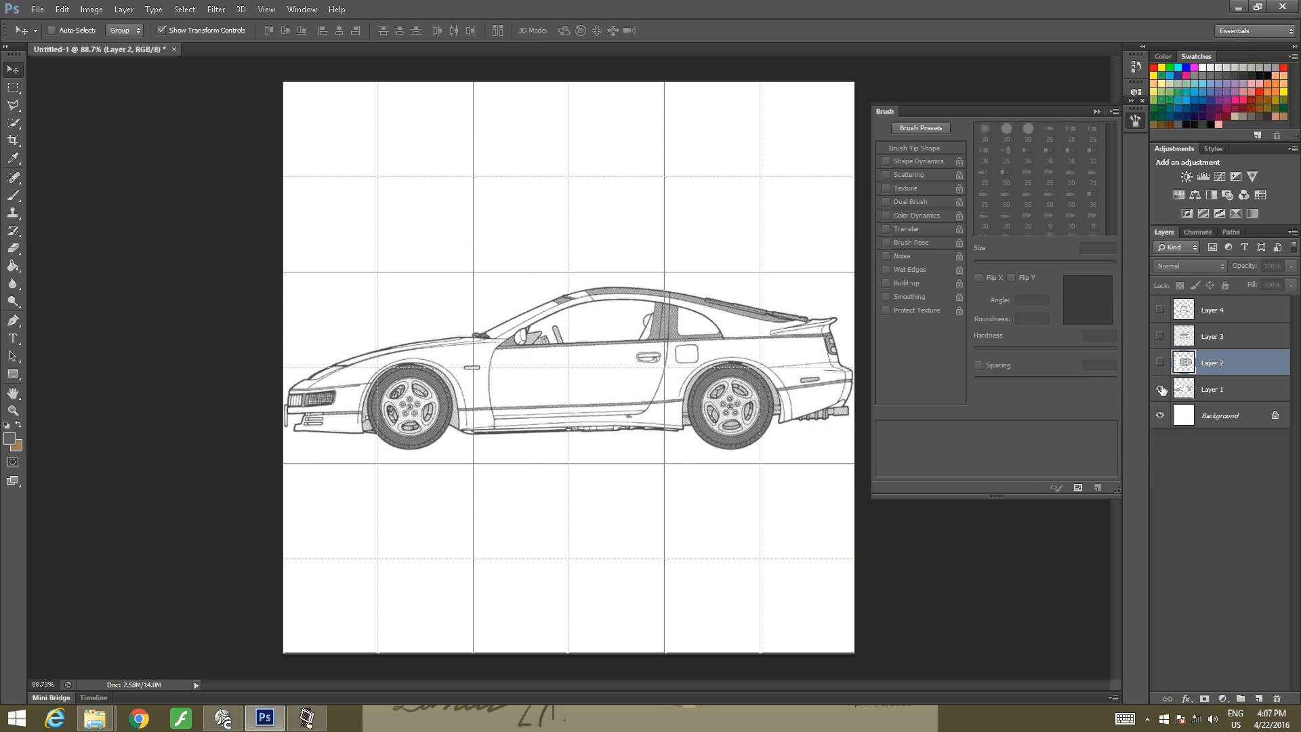
{"action": "left_click", "coordinate": [1160, 389]}
{"action": "left_click", "coordinate": [1161, 362]}
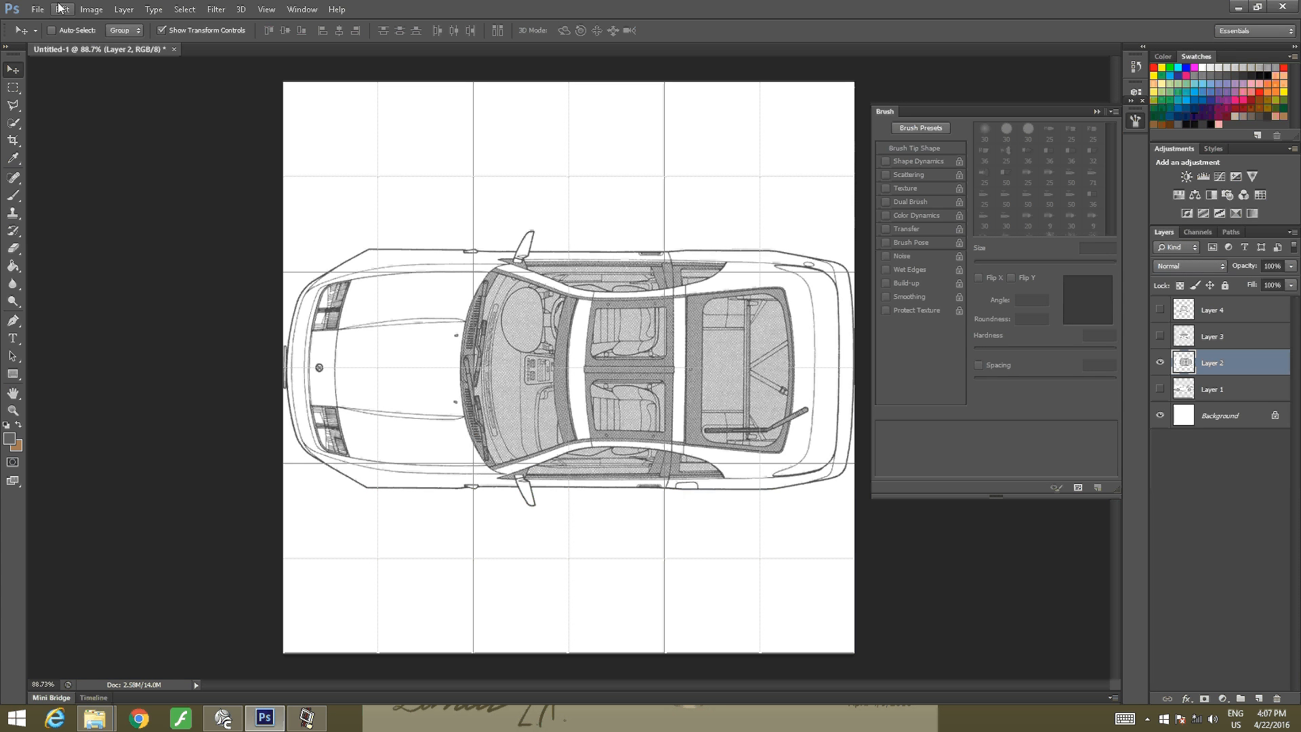
Start saving the top view as a JPEG, reusing the existing file name "Side Nissan 300 ZX.jpg" as the base
{"action": "left_click", "coordinate": [37, 8]}
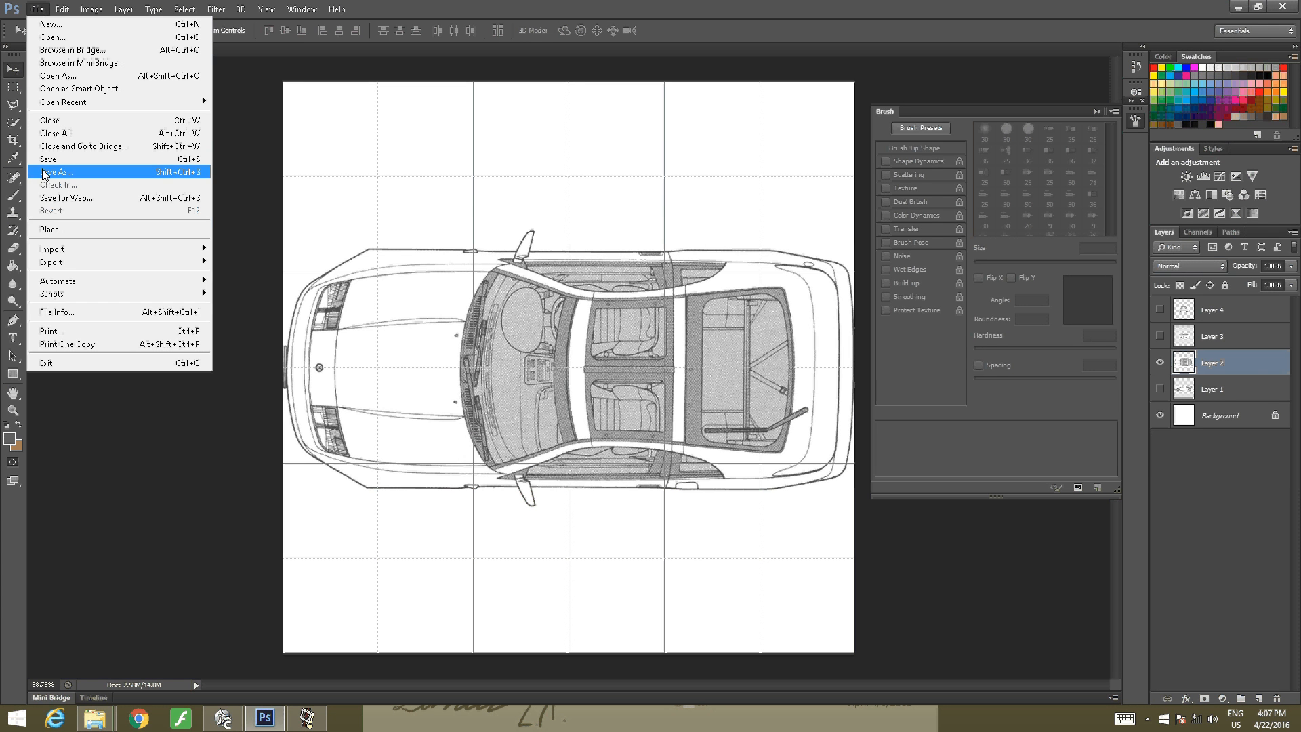
{"action": "left_click", "coordinate": [43, 172]}
{"action": "left_click", "coordinate": [738, 356]}
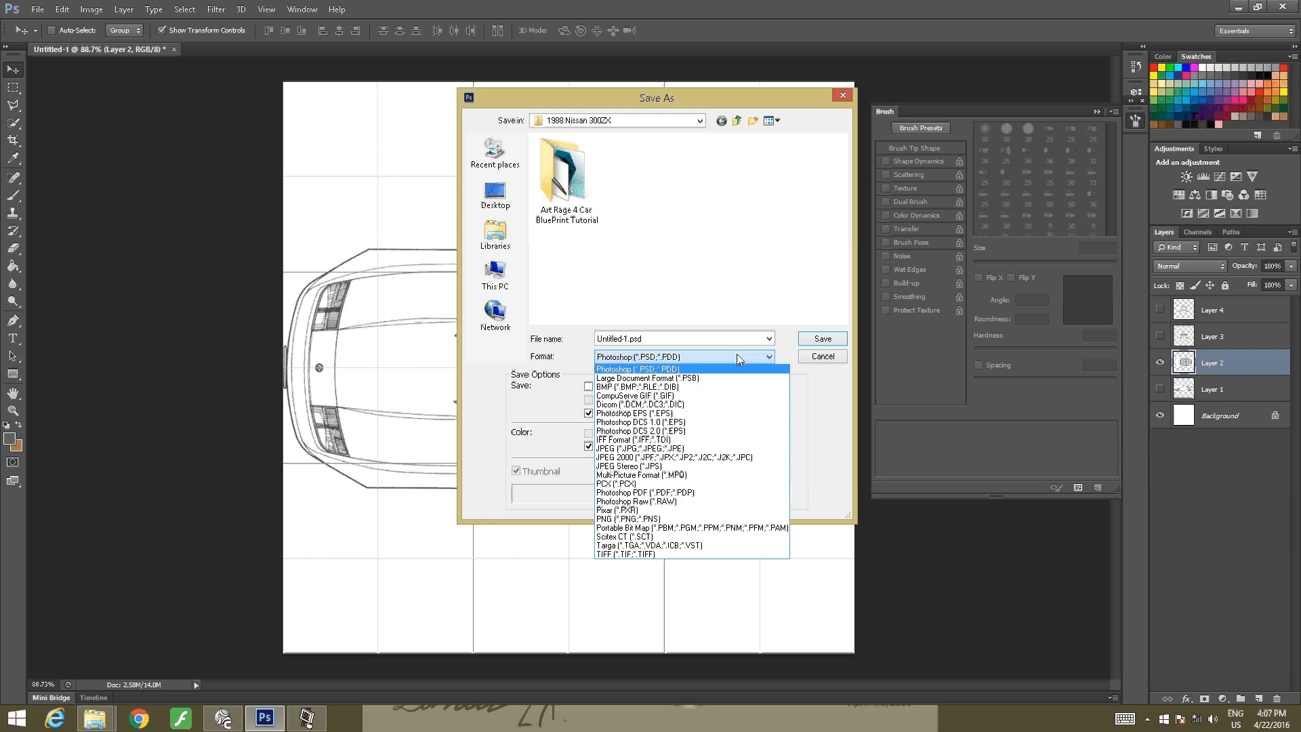
{"action": "left_click", "coordinate": [654, 449]}
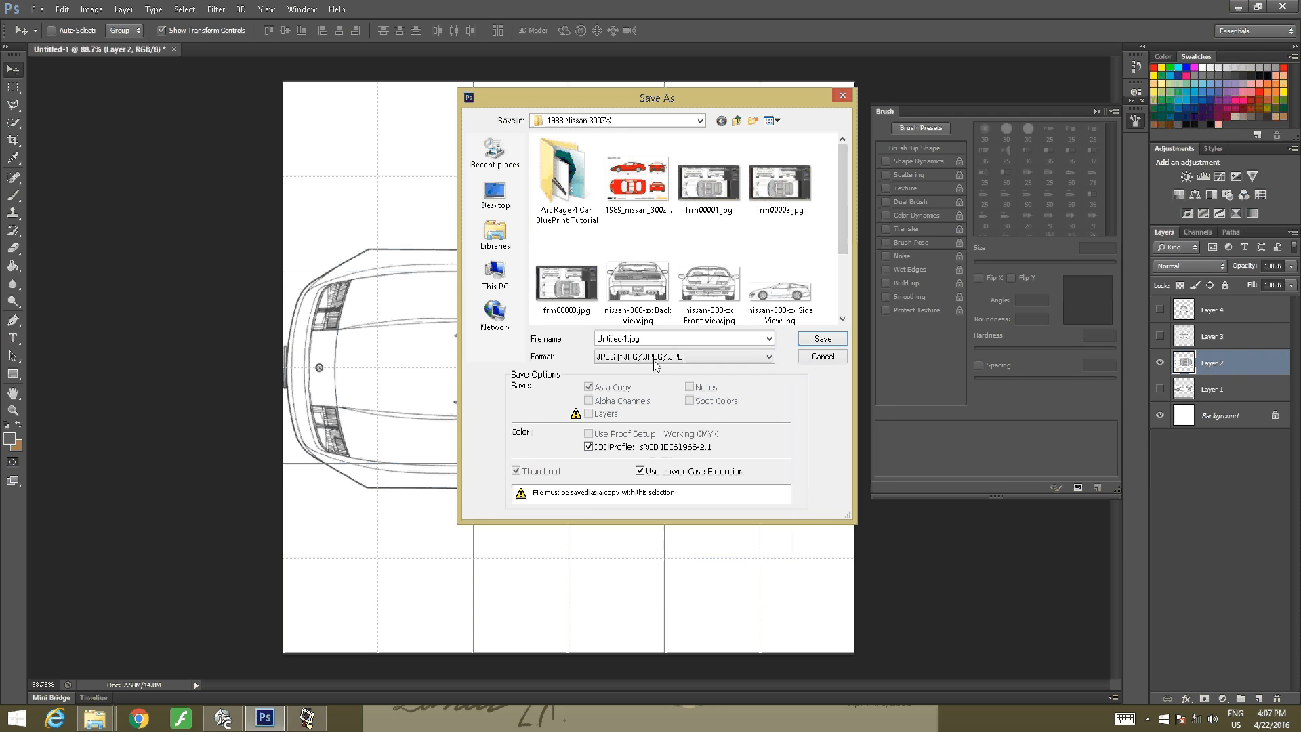
{"action": "left_click_drag", "start_coordinate": [843, 210], "coordinate": [843, 268]}
{"action": "left_click", "coordinate": [780, 187]}
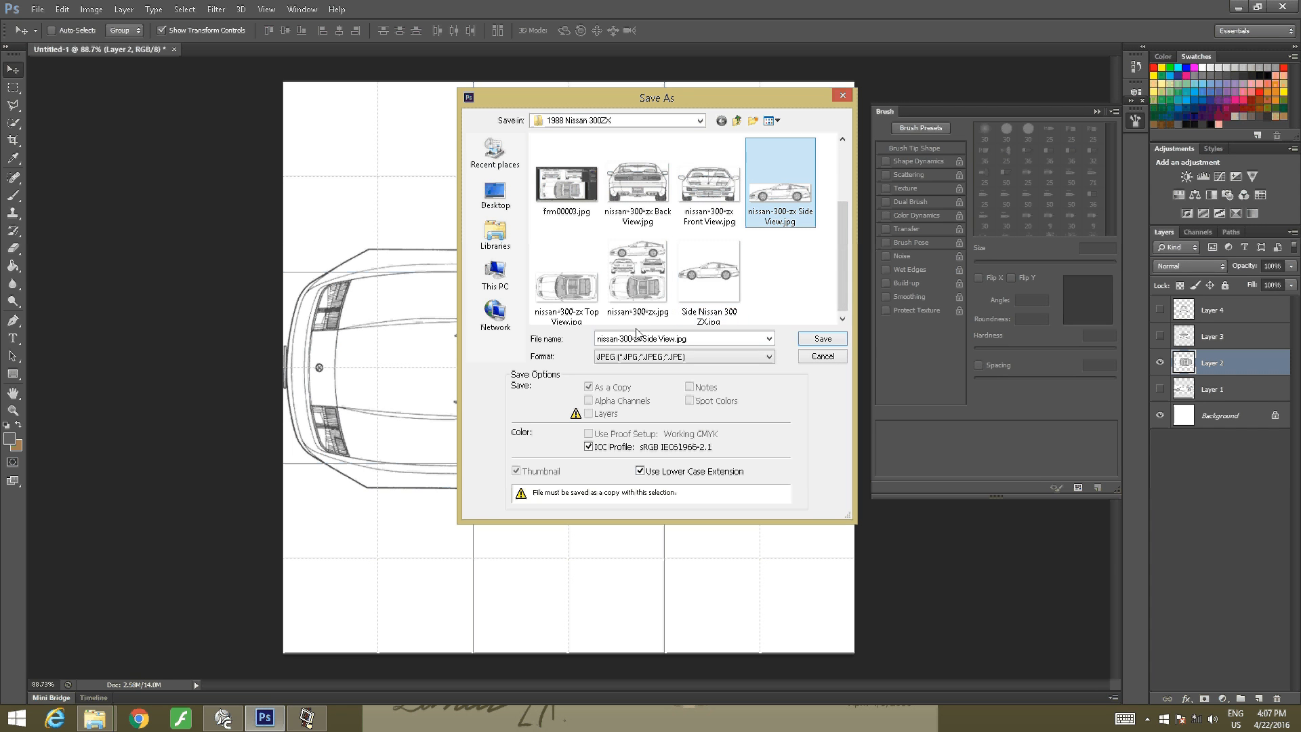
{"action": "left_click", "coordinate": [713, 265]}
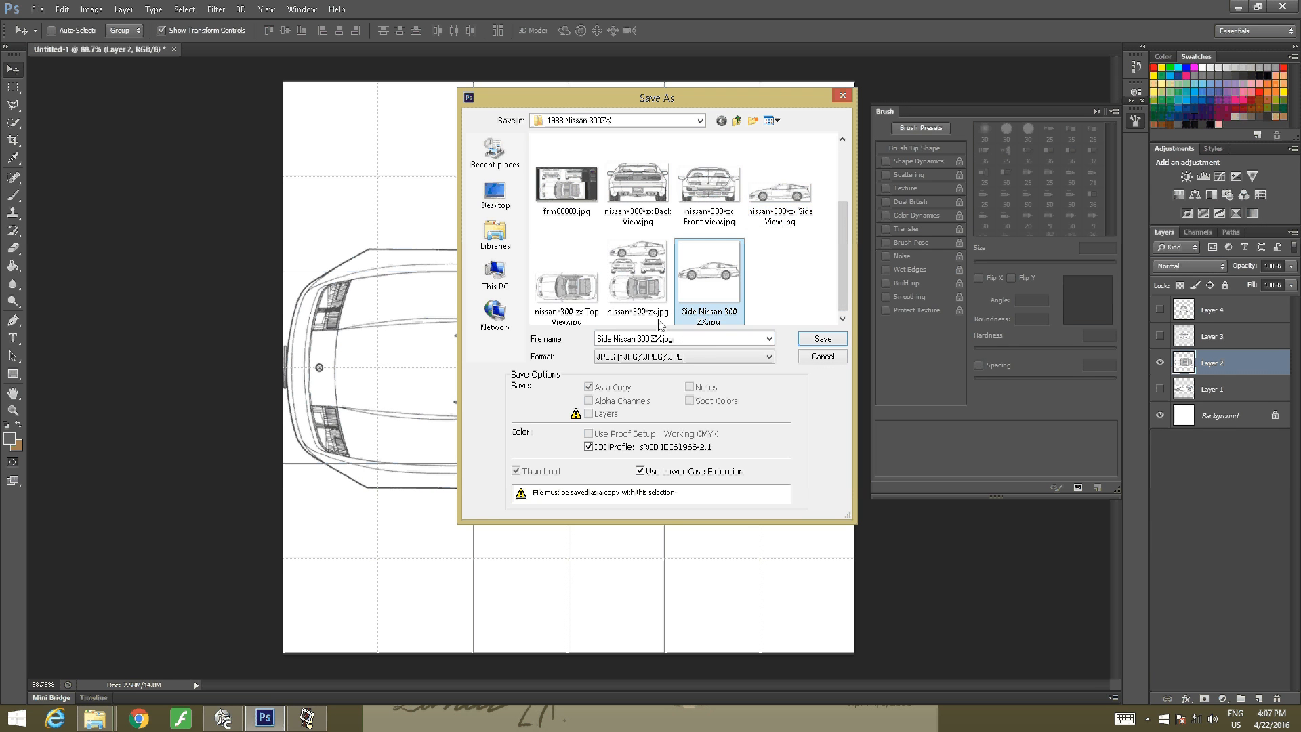
Replace "Side" with "Top" in the file name and save the JPEG at Maximum quality 12
{"action": "key", "text": "Tab"}
{"action": "key", "text": "End"}
{"action": "key", "text": "Left"}
{"action": "key", "text": "Left"}
{"action": "key", "text": "Left"}
{"action": "key", "text": "Left"}
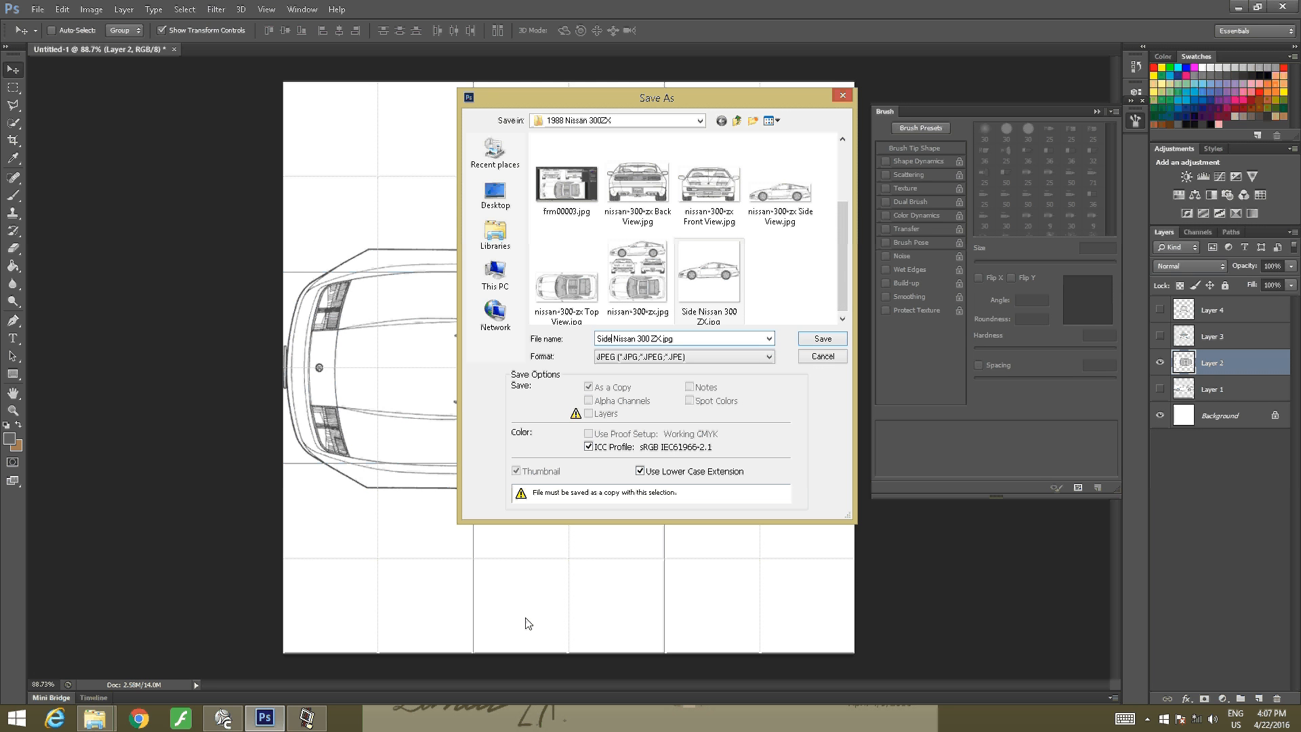
{"action": "key", "text": "BackSpace"}
{"action": "key", "text": "BackSpace"}
{"action": "key", "text": "BackSpace"}
{"action": "key", "text": "BackSpace"}
{"action": "key", "text": "BackSpace"}
{"action": "type", "text": "Top"}
{"action": "left_click", "coordinate": [819, 340]}
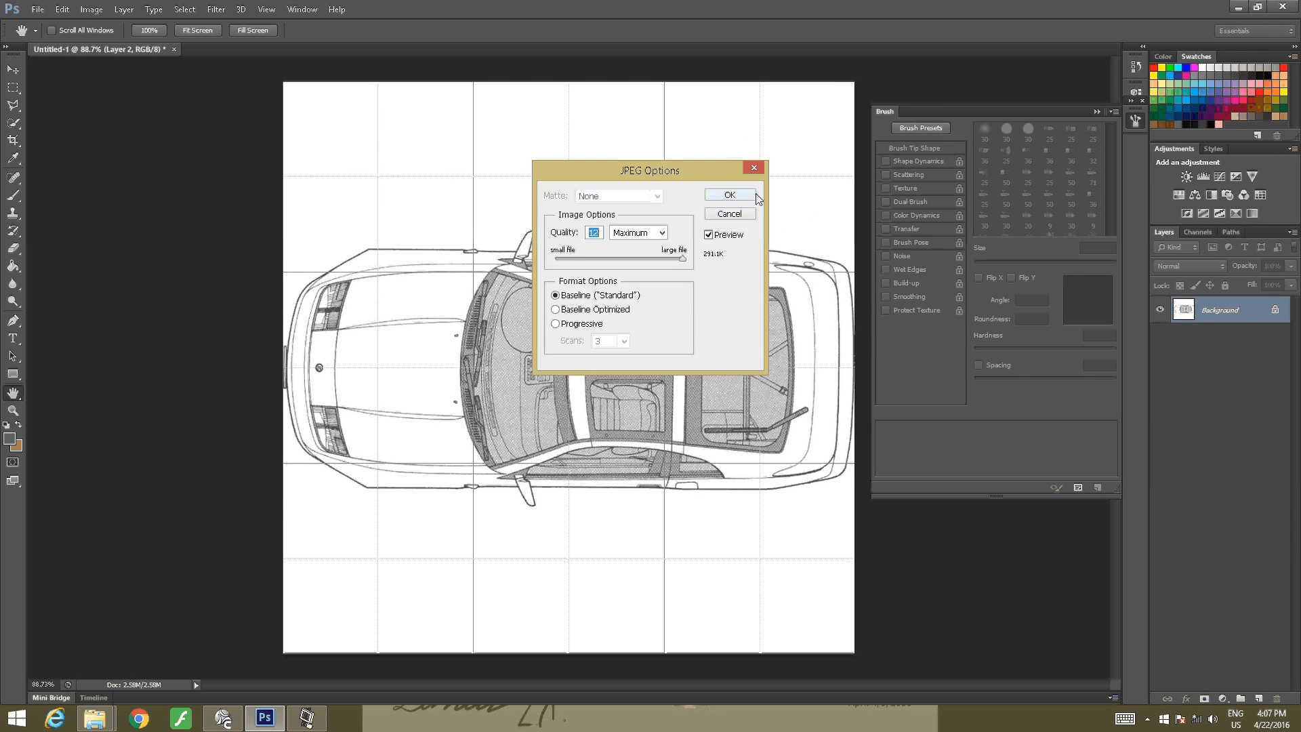
{"action": "left_click", "coordinate": [739, 147]}
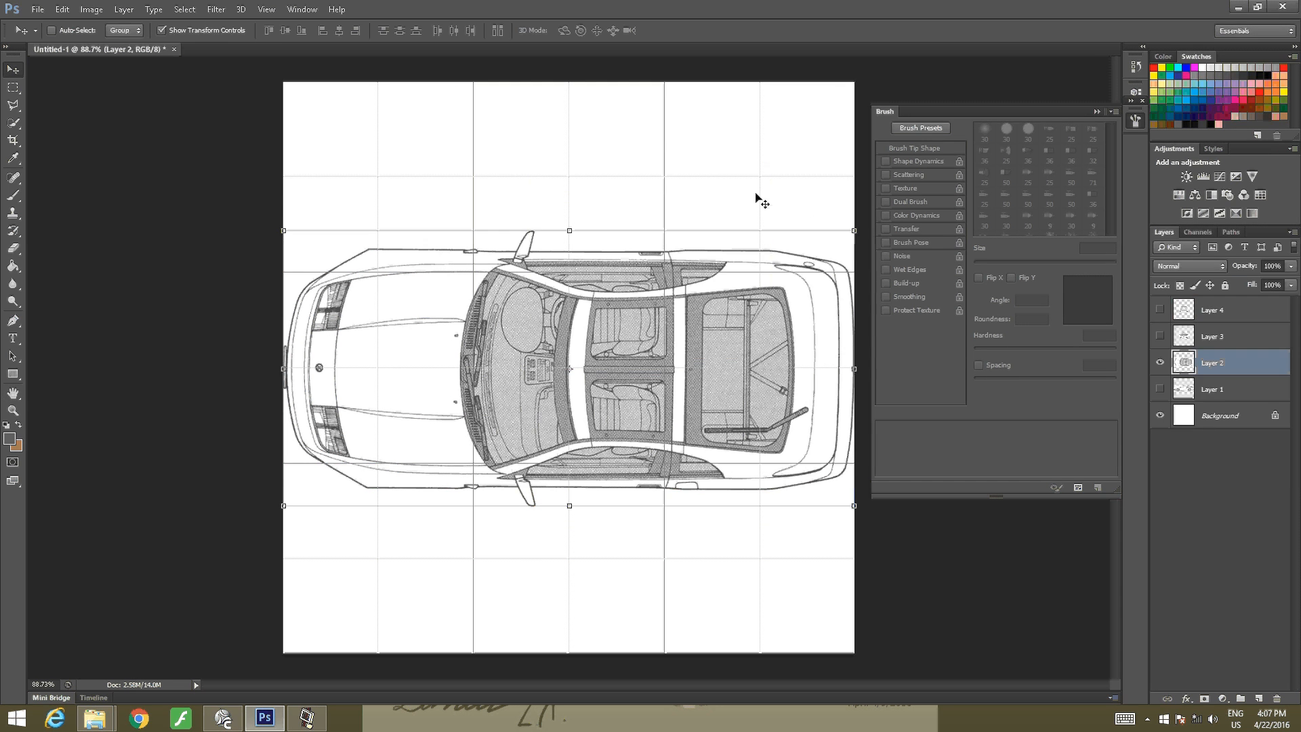
Hide Layer 2 and show Layer 3 to isolate the back view
{"action": "left_click", "coordinate": [1161, 363]}
{"action": "left_click", "coordinate": [1160, 337]}
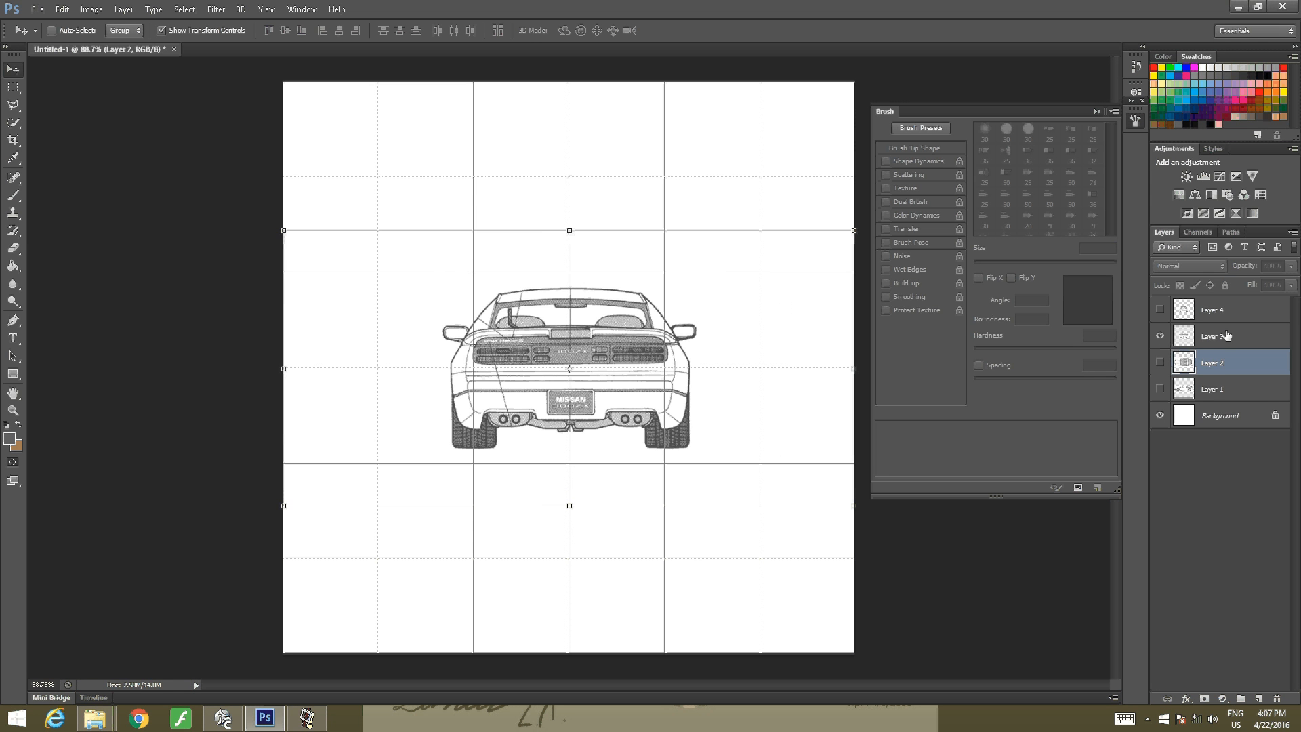
Select Layer 3 and start saving the back view as a JPEG, reusing the existing file name "Top Nissan 300 ZX.jpg" as the base
{"action": "left_click", "coordinate": [1225, 336]}
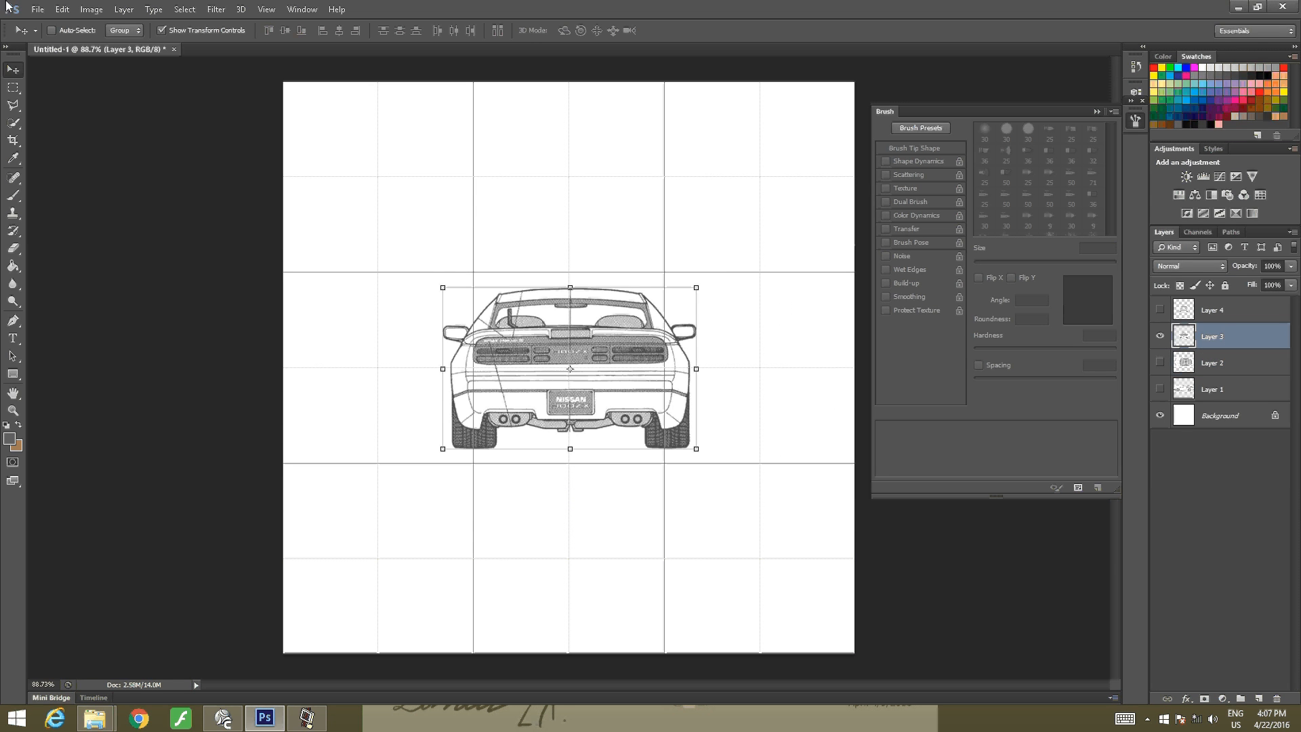
{"action": "left_click", "coordinate": [37, 9]}
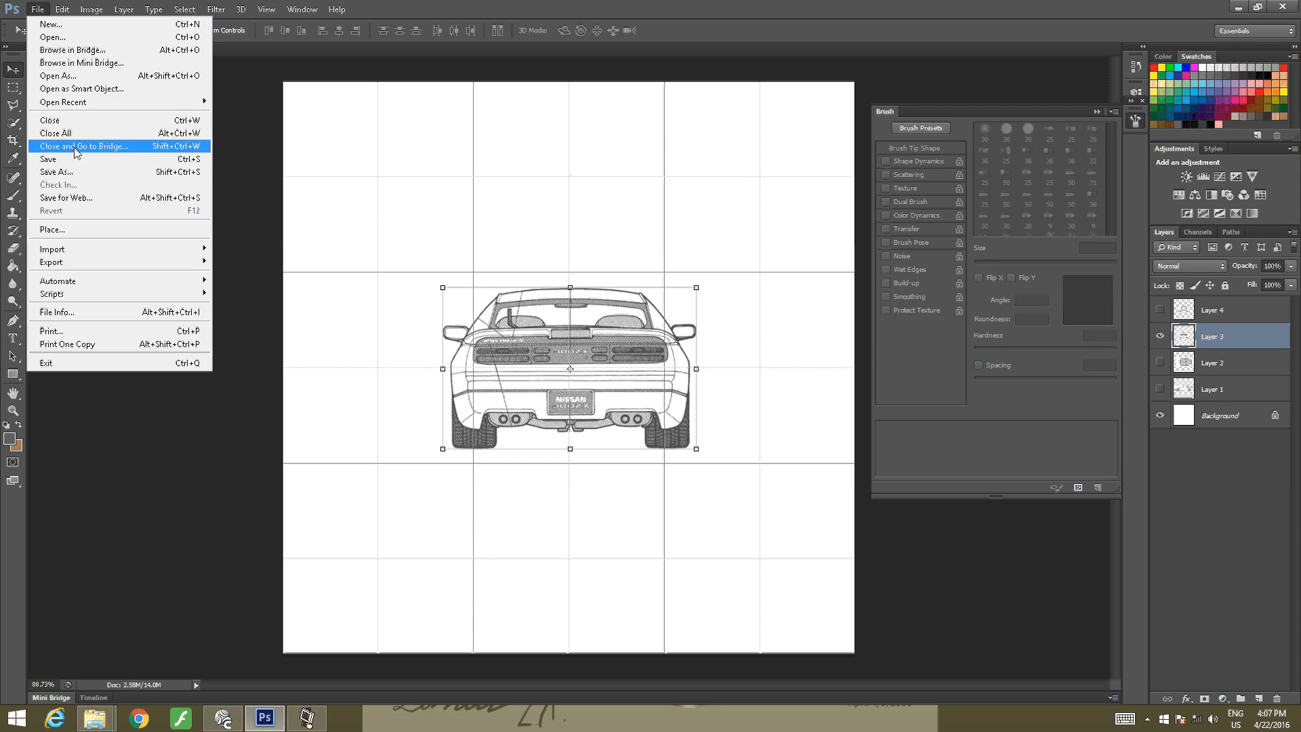
{"action": "left_click", "coordinate": [76, 172]}
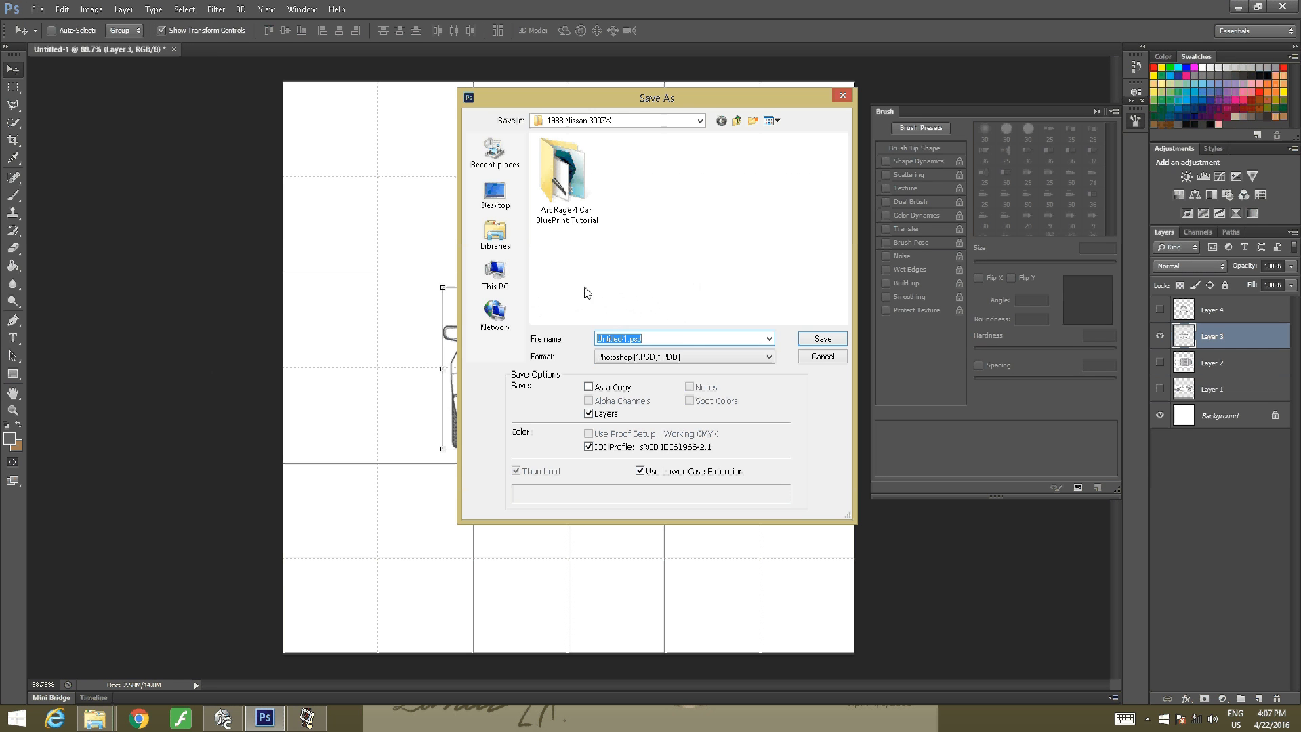
{"action": "left_click", "coordinate": [664, 354]}
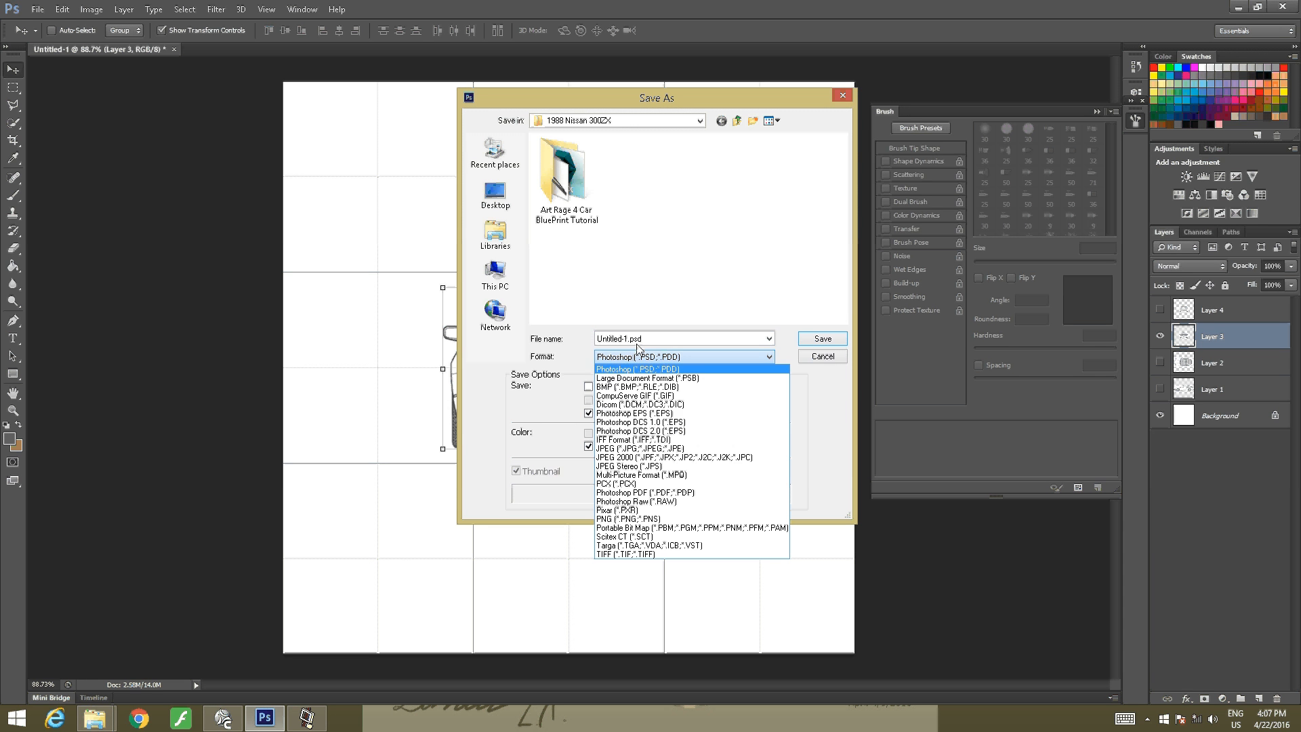
{"action": "left_click", "coordinate": [628, 449]}
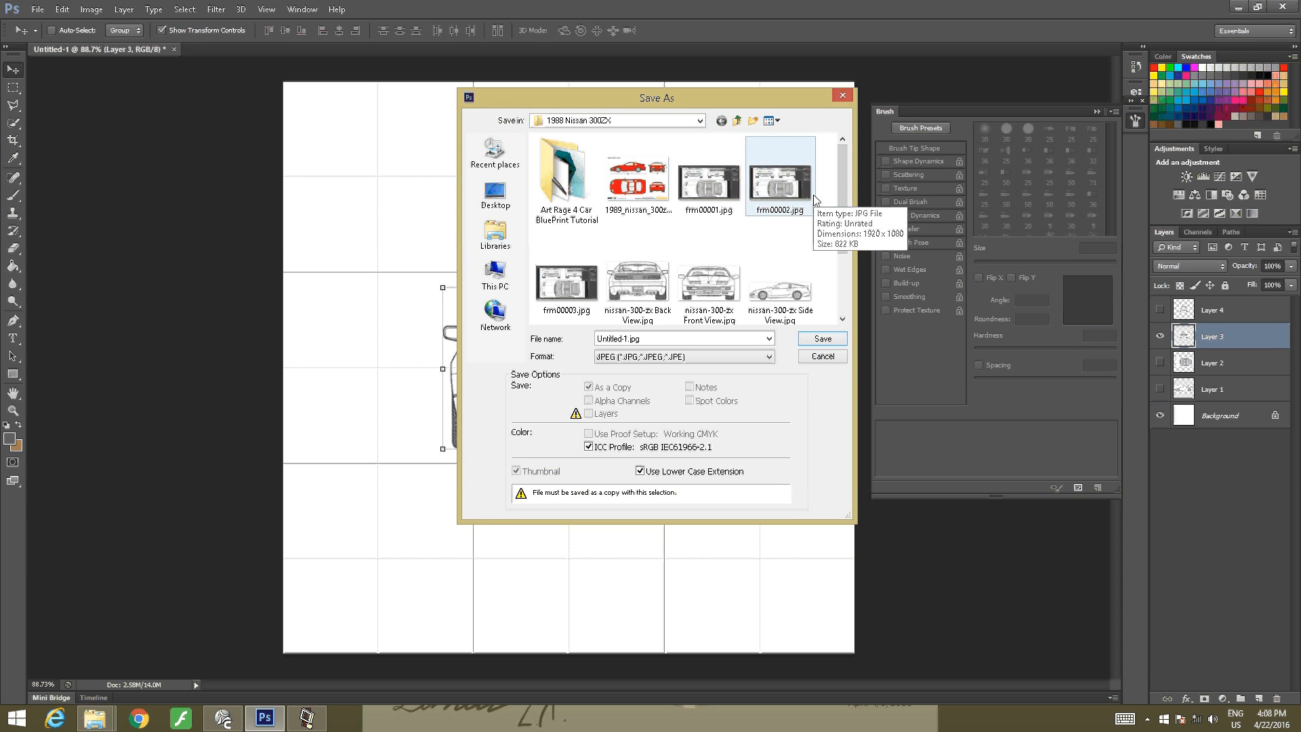
{"action": "scroll", "coordinate": [845, 164], "scroll_direction": "down", "scroll_amount": 1}
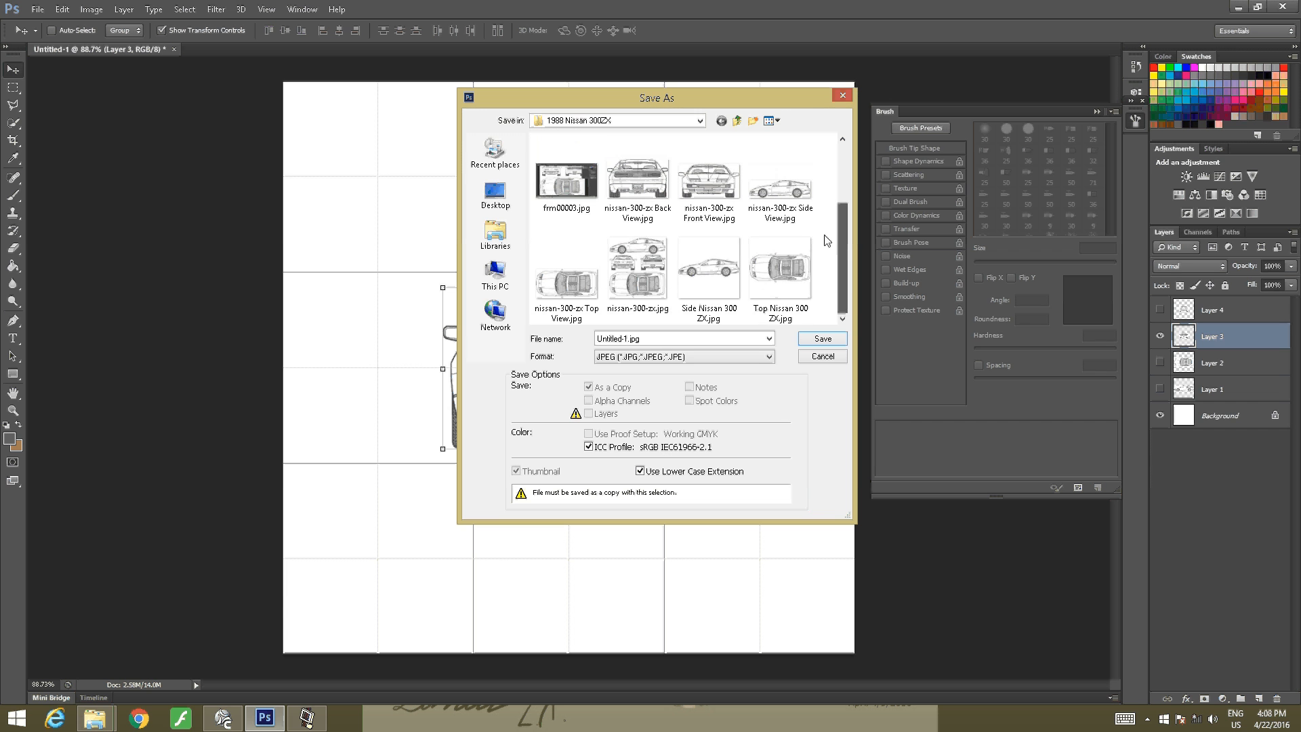
{"action": "left_click", "coordinate": [775, 263]}
{"action": "key", "text": "Tab"}
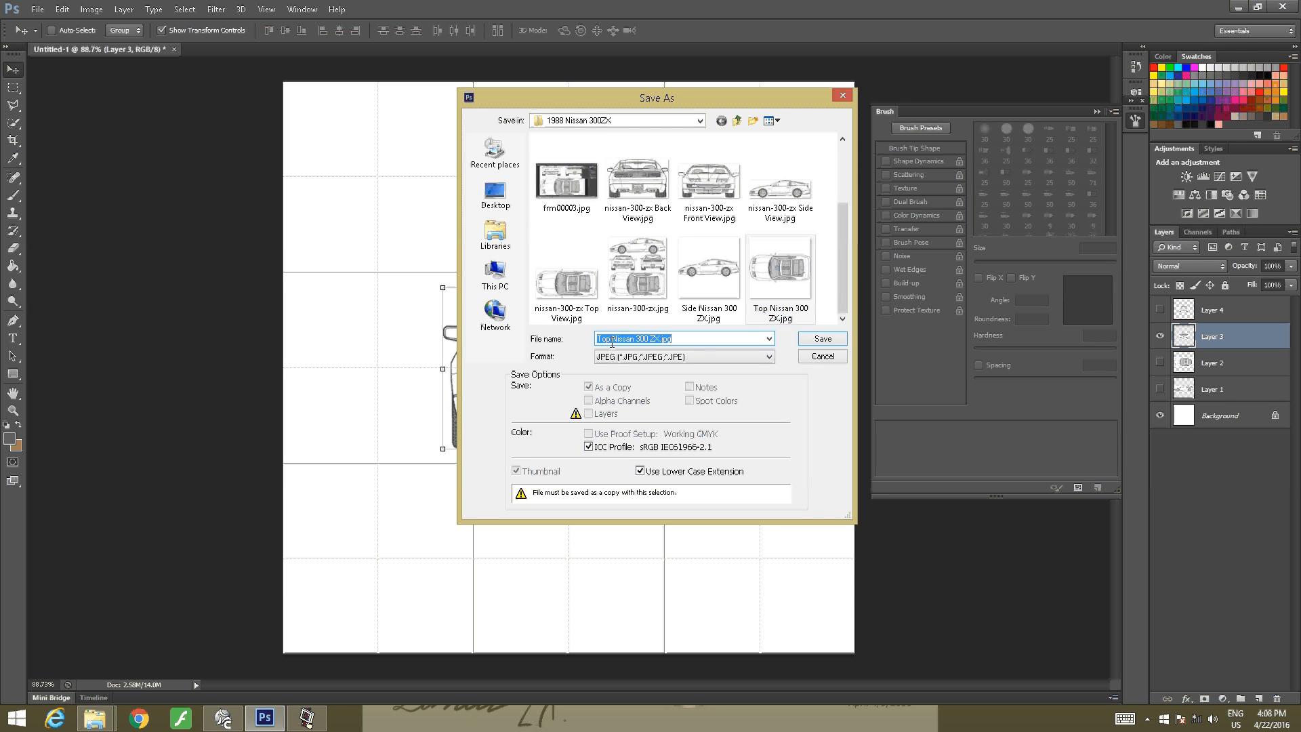
Replace "Top" with "Back" in the file name and save the JPEG at Maximum quality 12
{"action": "left_click", "coordinate": [611, 338]}
{"action": "key", "text": "BackSpace"}
{"action": "key", "text": "BackSpace"}
{"action": "key", "text": "BackSpace"}
{"action": "type", "text": "Back"}
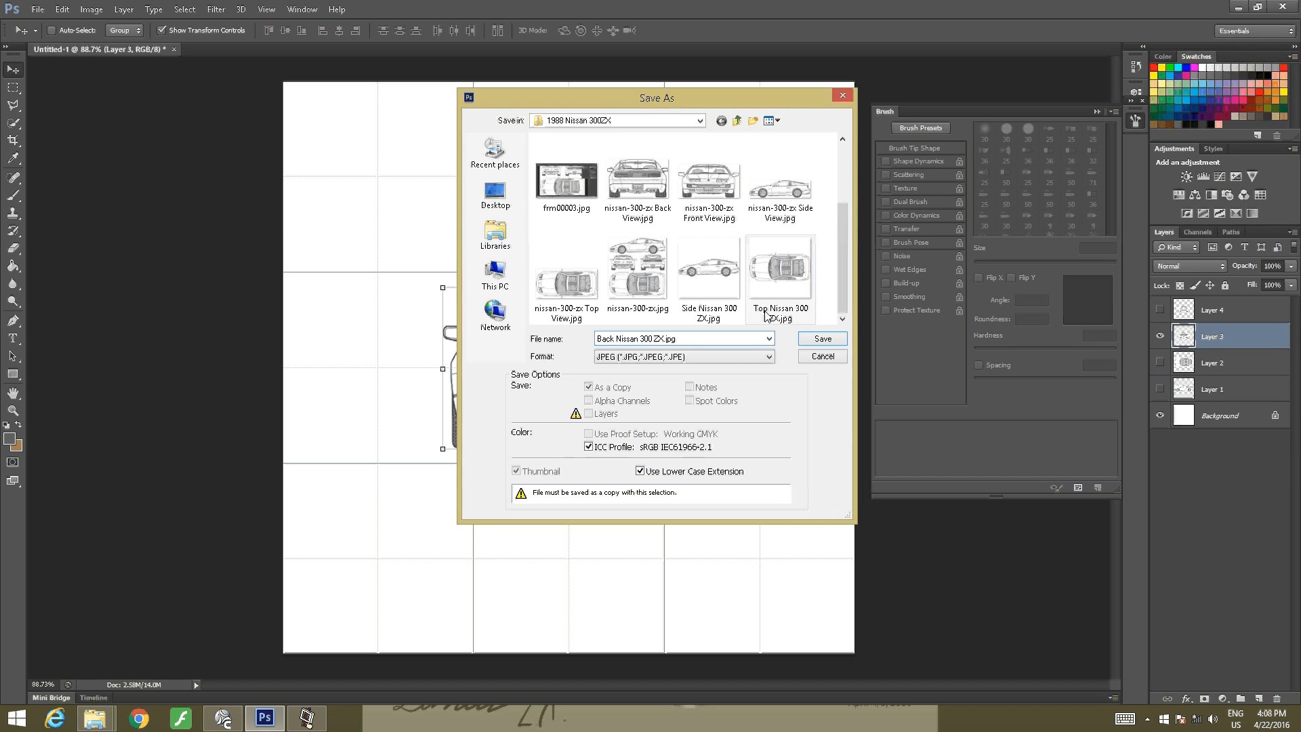
{"action": "left_click", "coordinate": [814, 341]}
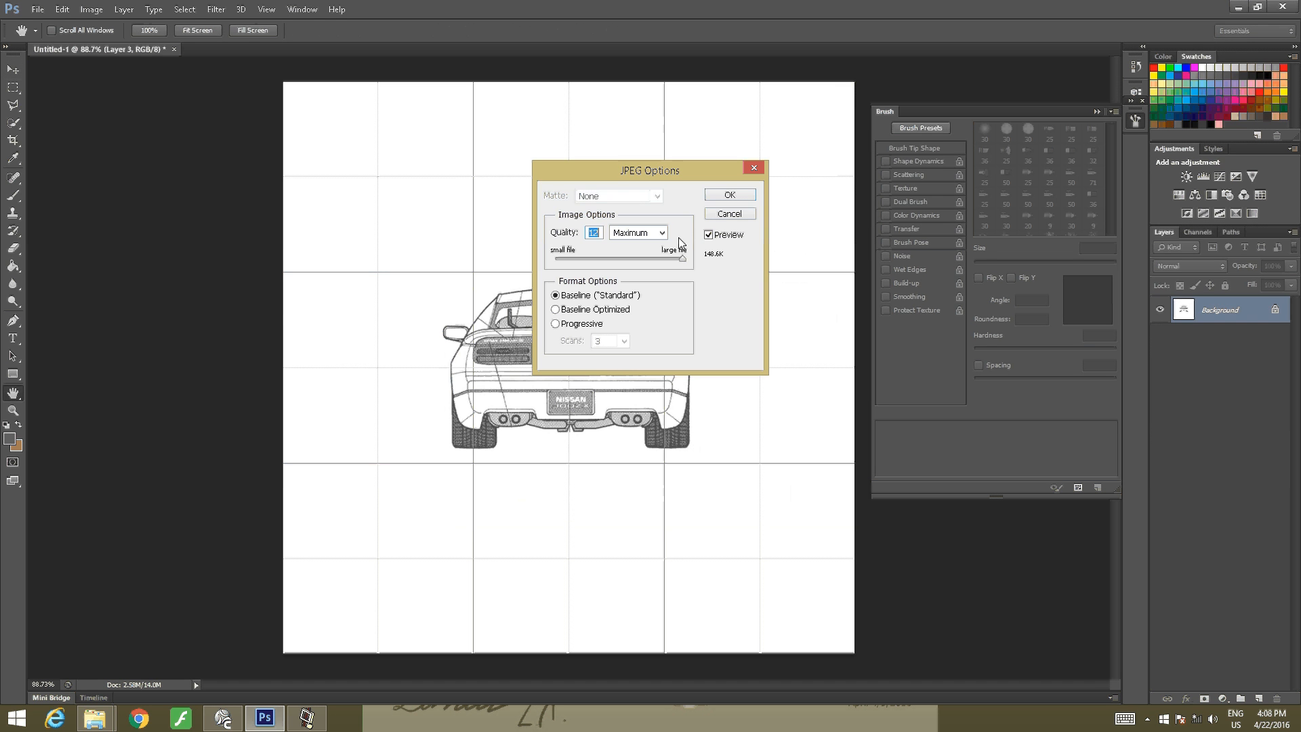
{"action": "left_click", "coordinate": [715, 196]}
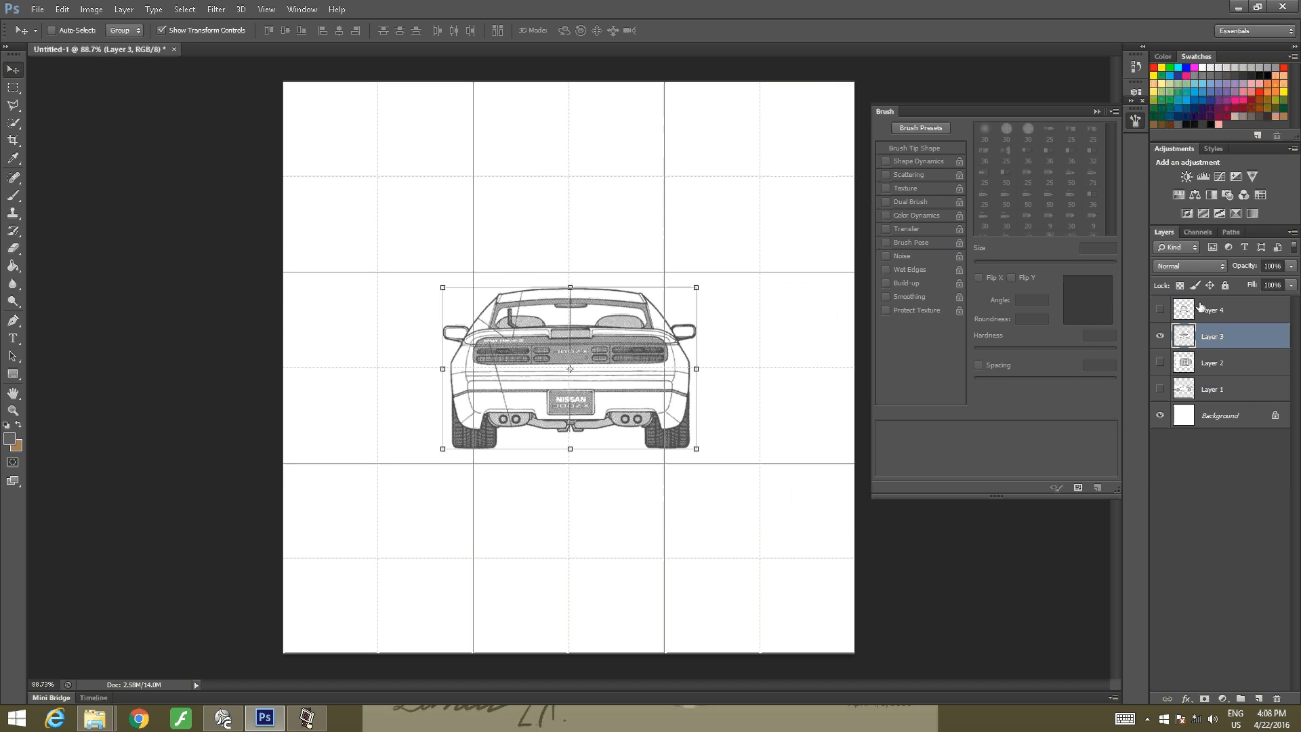
Hide Layer 3, then show and select Layer 4 to isolate the front view
{"action": "left_click", "coordinate": [1160, 337]}
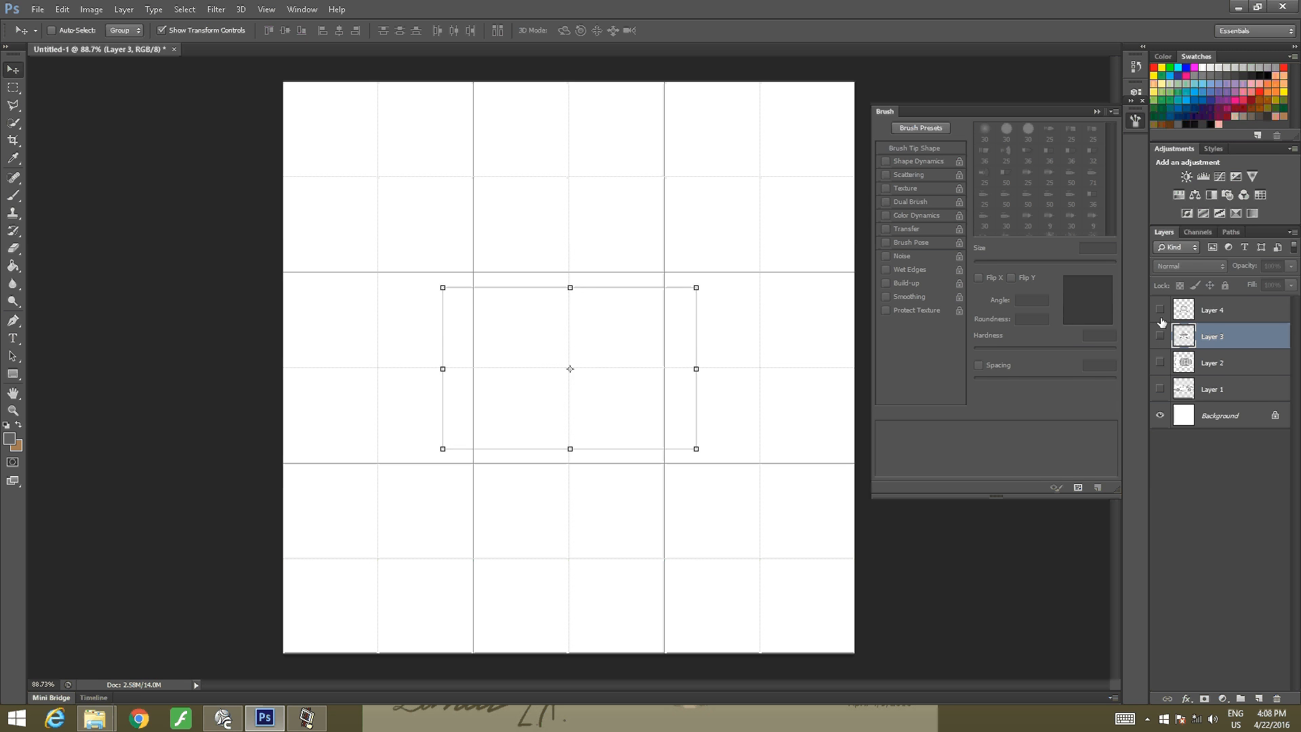
{"action": "left_click", "coordinate": [1159, 309]}
{"action": "left_click", "coordinate": [1197, 312]}
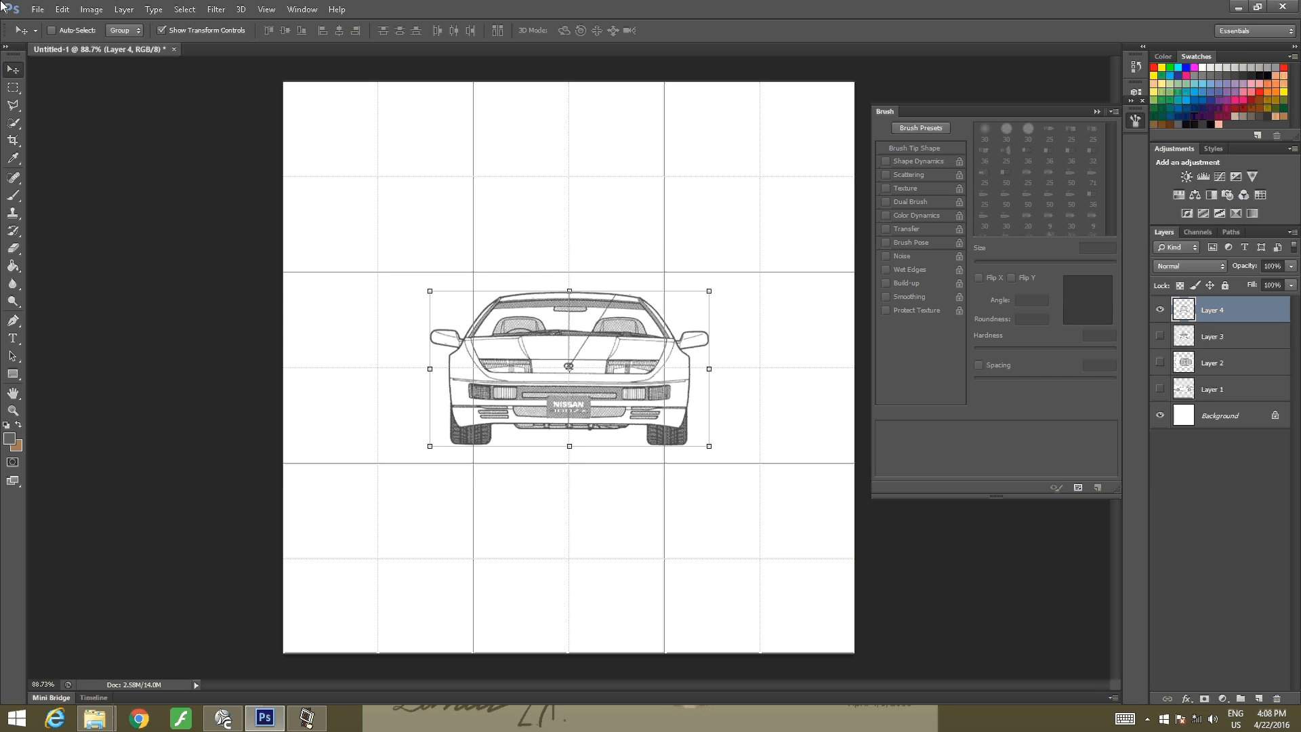
Start saving the front view as a JPEG, reusing the existing file name "Top Nissan 300 ZX.jpg" as the base
{"action": "left_click", "coordinate": [37, 10]}
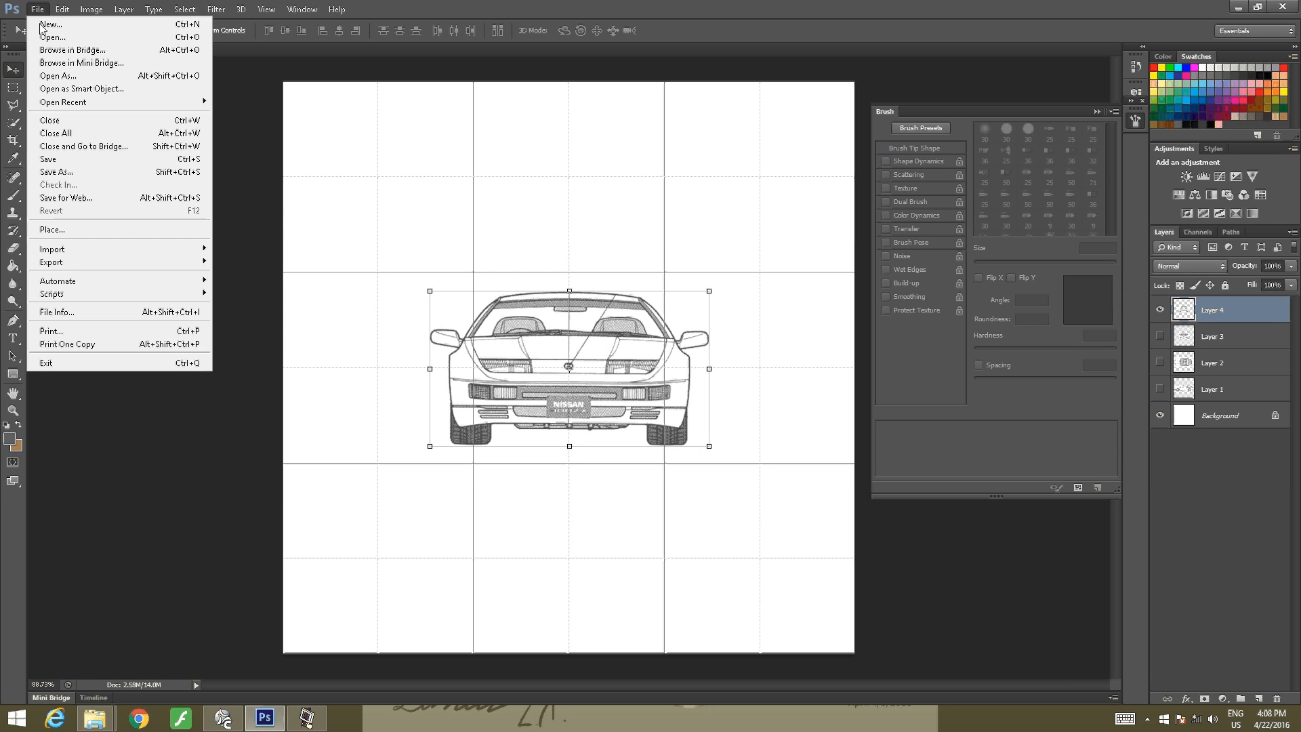
{"action": "left_click", "coordinate": [56, 173]}
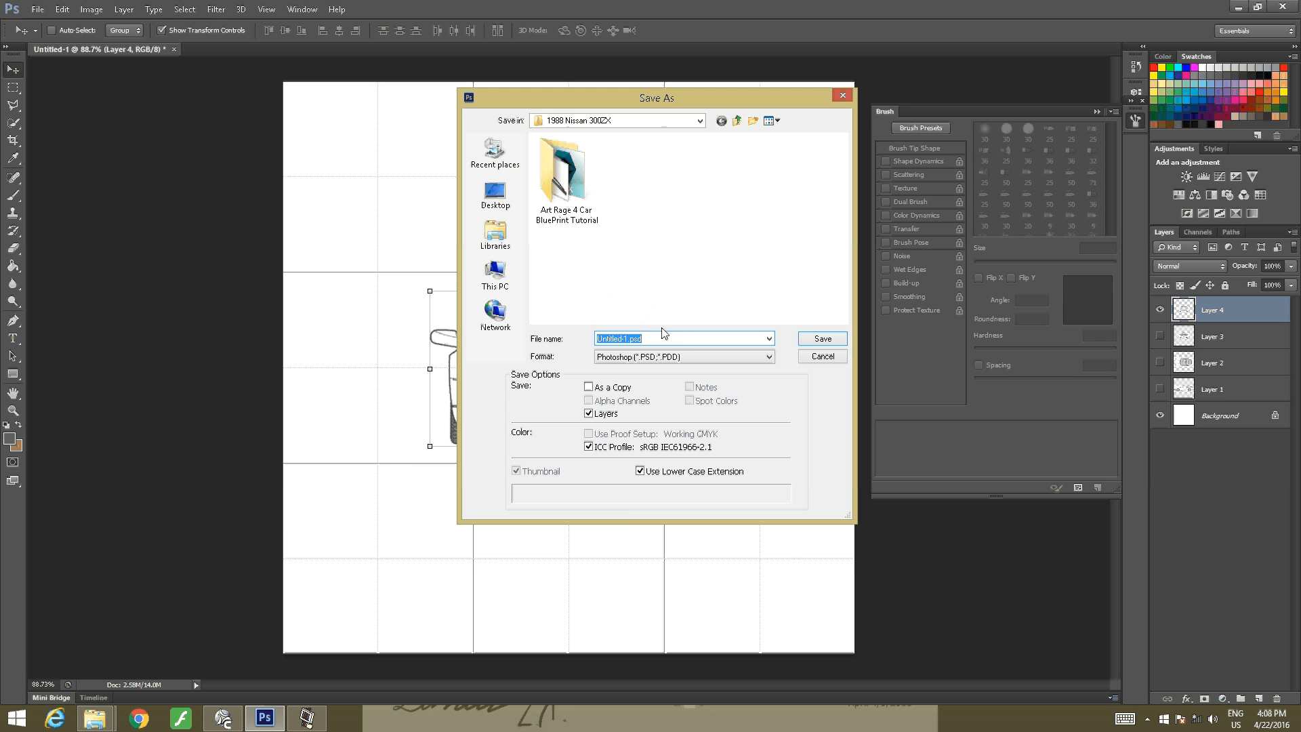
{"action": "left_click", "coordinate": [728, 357]}
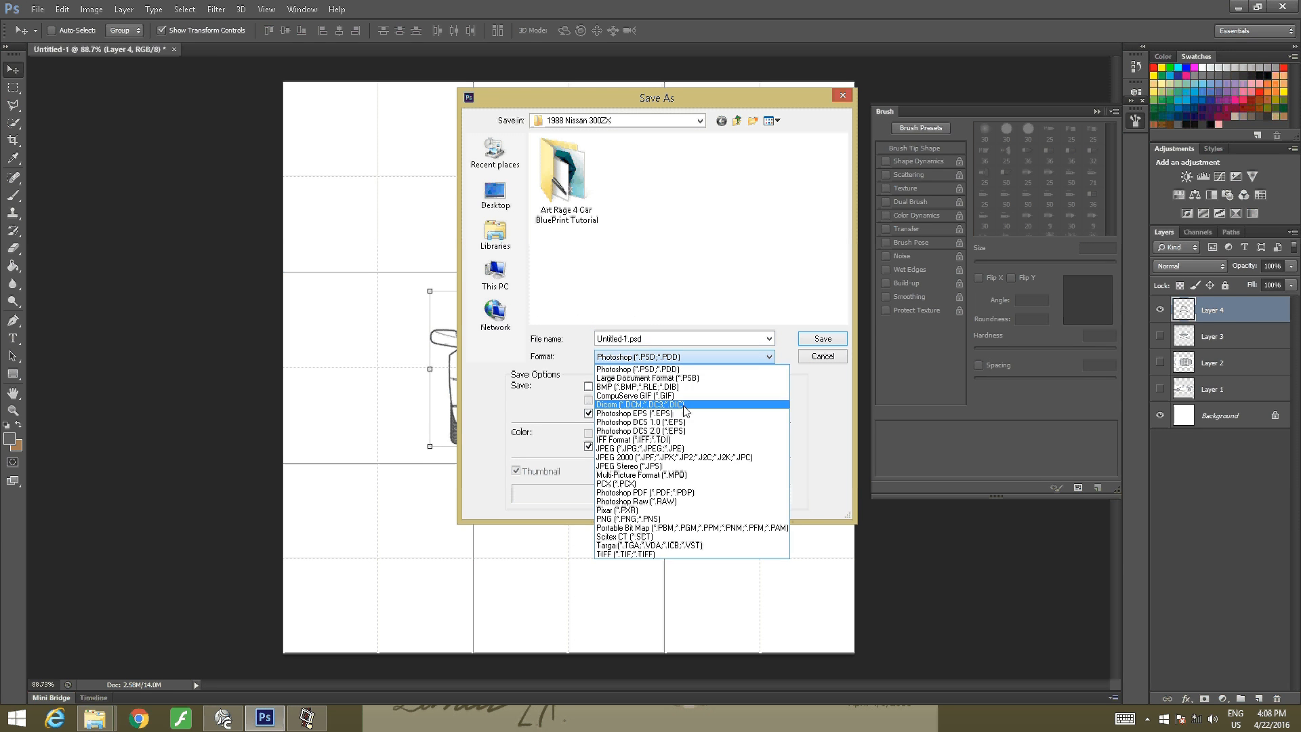
{"action": "left_click", "coordinate": [661, 446]}
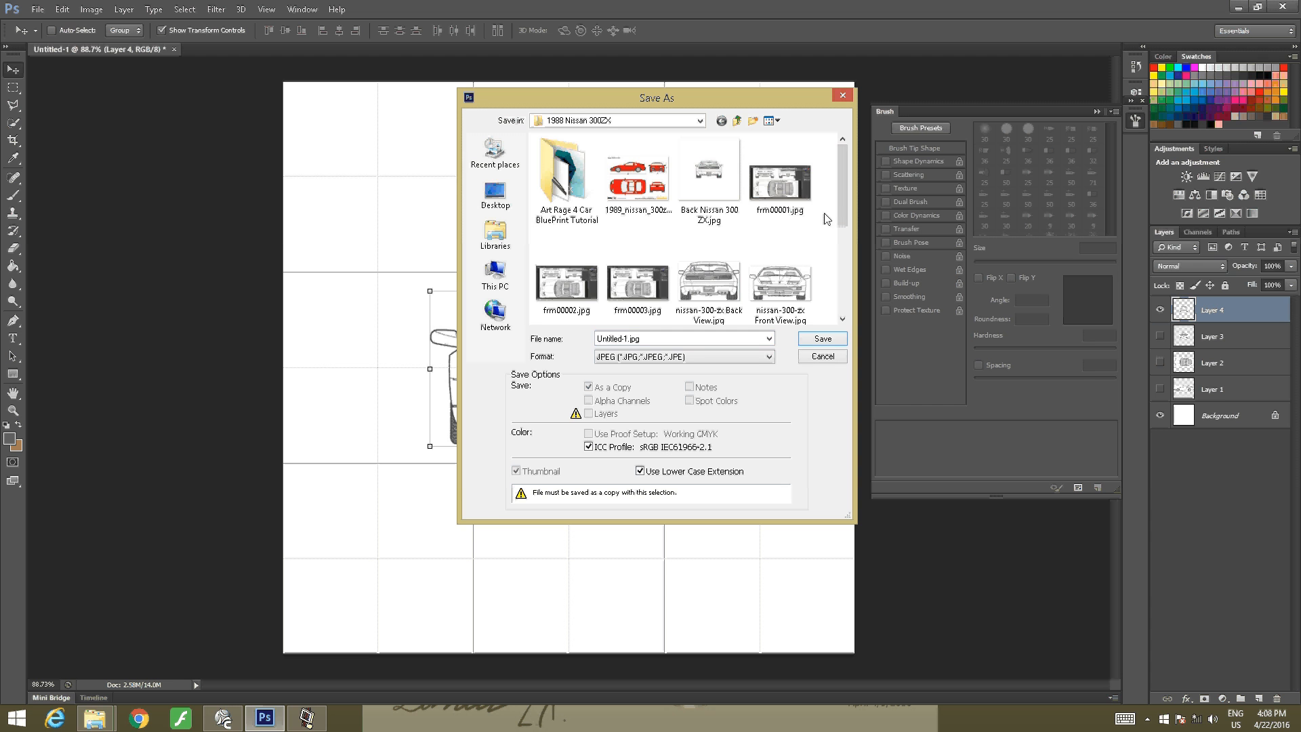
{"action": "left_click_drag", "start_coordinate": [842, 209], "coordinate": [844, 302]}
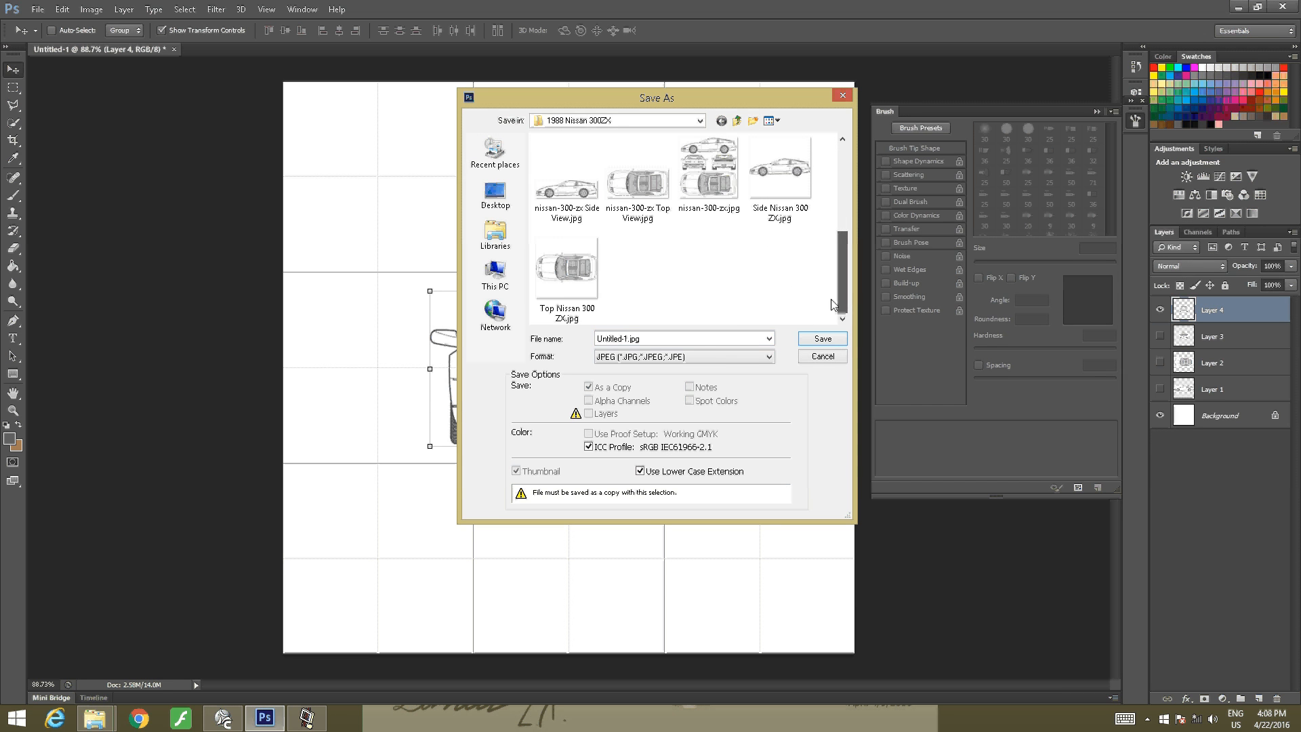
{"action": "left_click", "coordinate": [594, 253]}
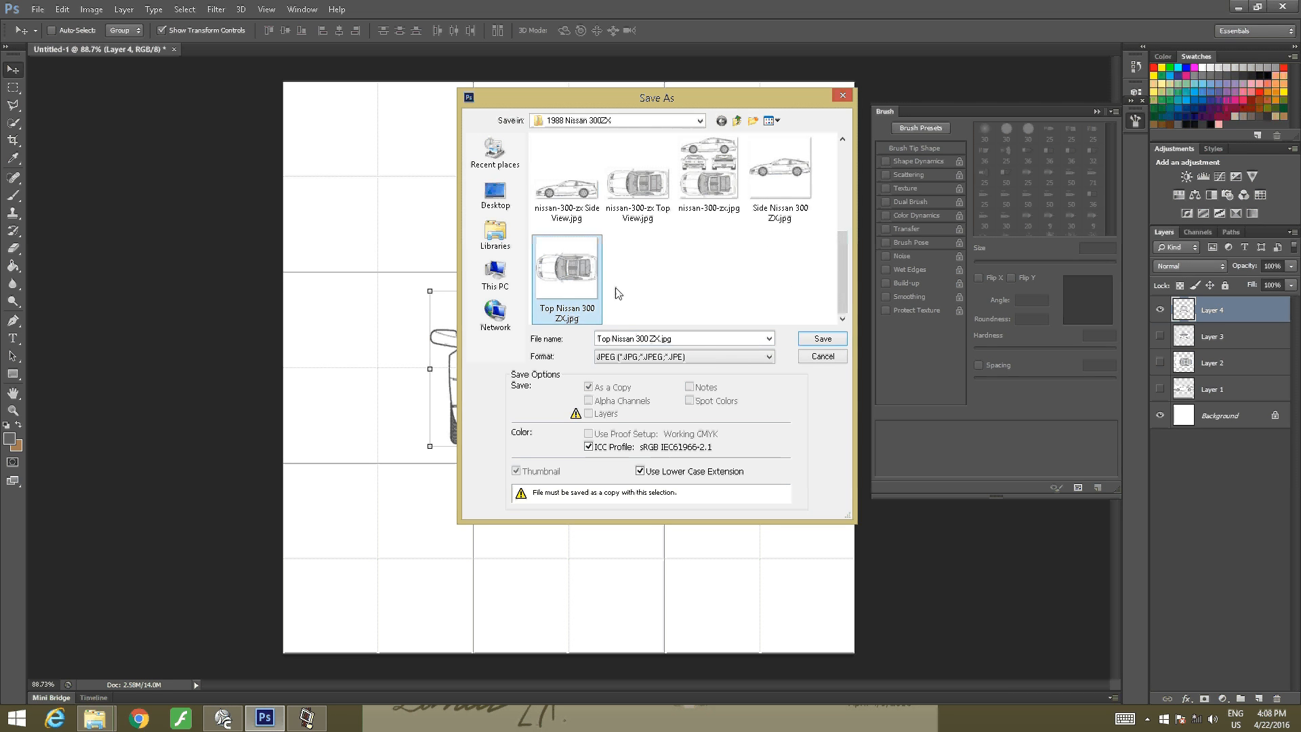
Replace "Top" with "Front" in the file name and save the front view JPEG
{"action": "left_click", "coordinate": [610, 343]}
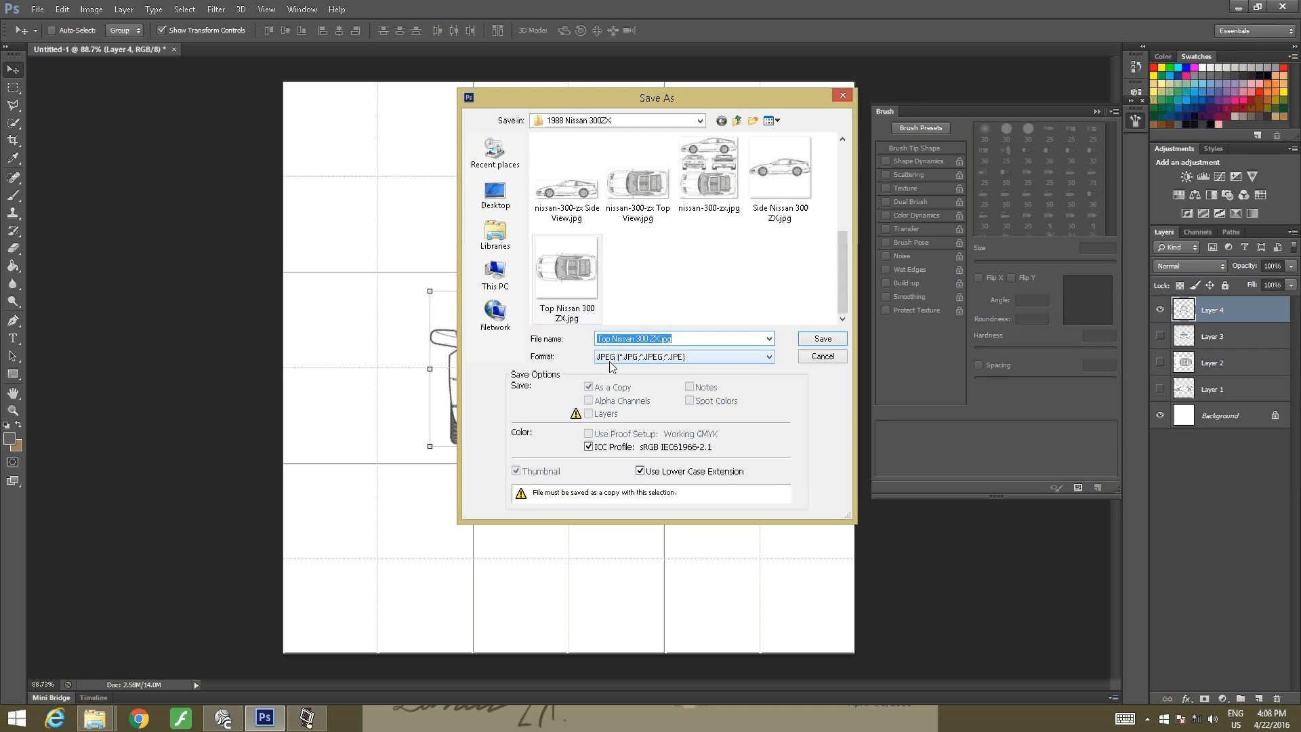
{"action": "left_click", "coordinate": [611, 338]}
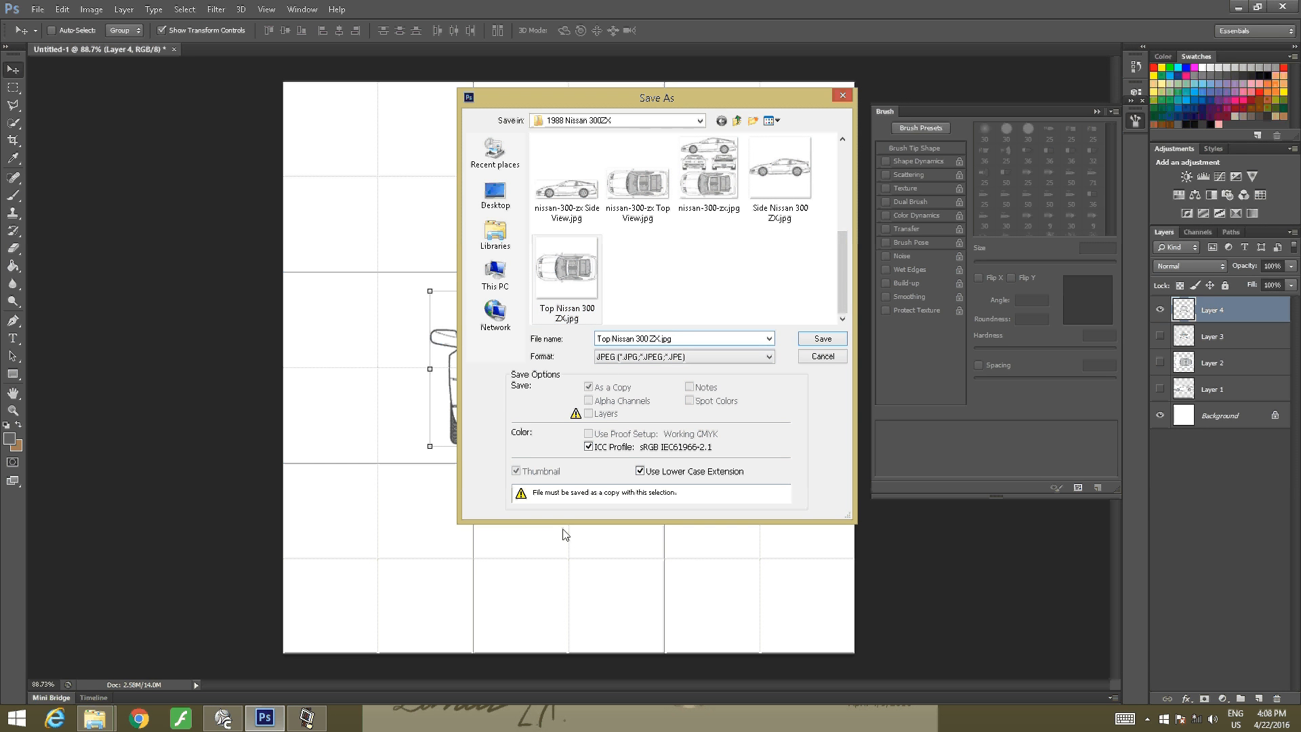
{"action": "key", "text": "BackSpace"}
{"action": "key", "text": "BackSpace"}
{"action": "key", "text": "BackSpace"}
{"action": "key", "text": "BackSpace"}
{"action": "type", "text": "Front"}
{"action": "left_click", "coordinate": [814, 343]}
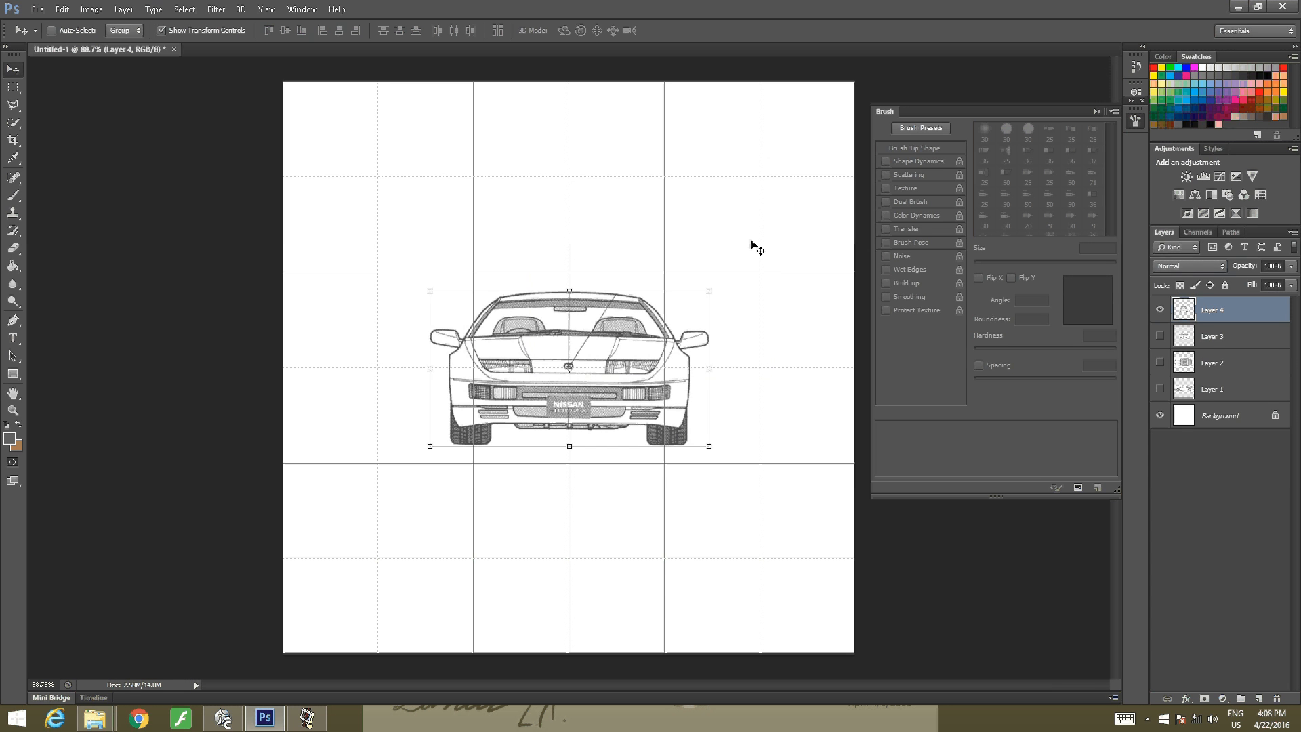
Open the image "nissan-300-zx Top View.jpg" from the 1988 Nissan 300ZX folder and collapse the Brush panel covering it
{"action": "left_click", "coordinate": [33, 10]}
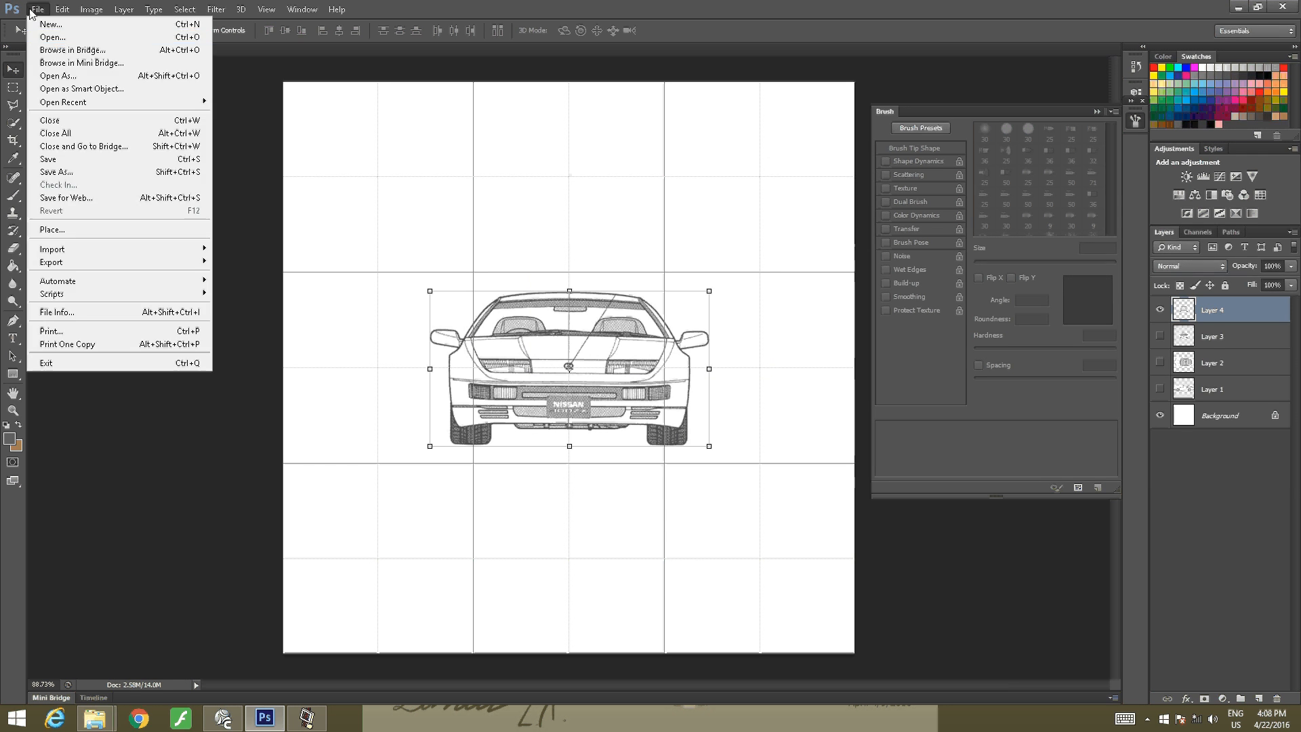
{"action": "left_click", "coordinate": [57, 38]}
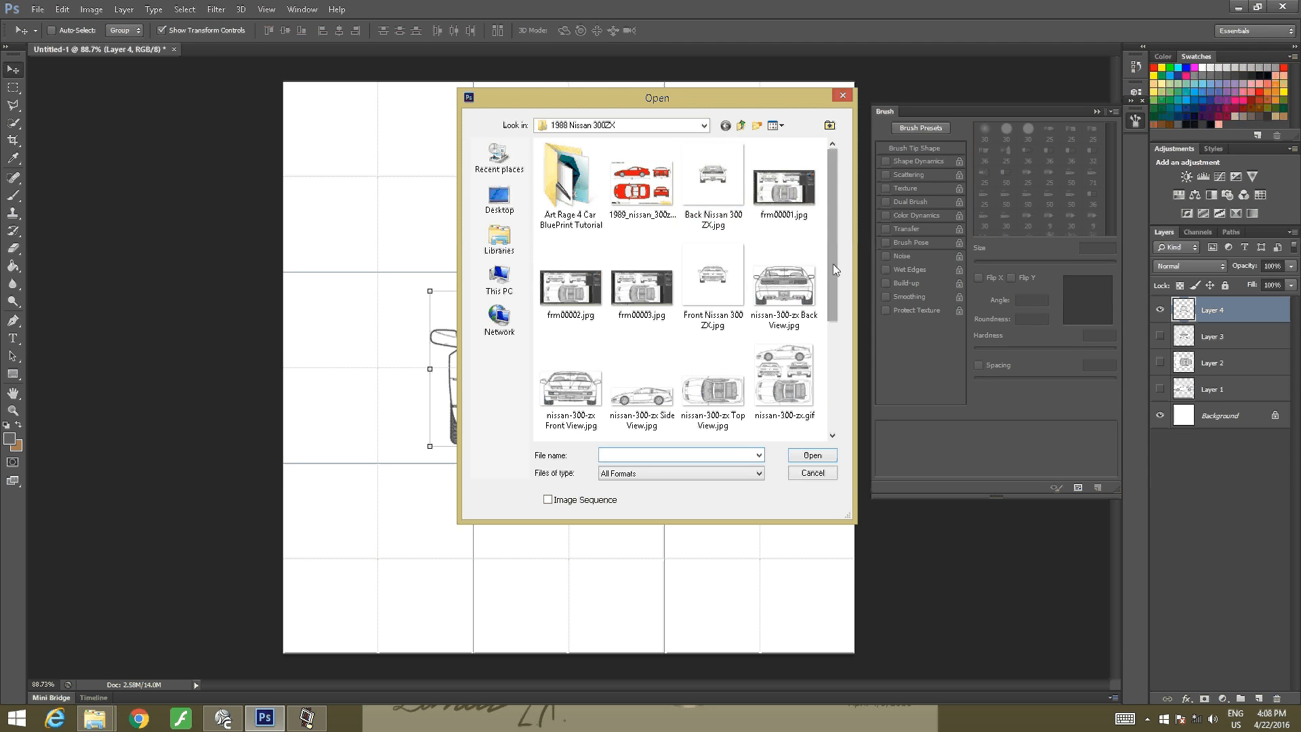
{"action": "left_click_drag", "start_coordinate": [832, 263], "coordinate": [814, 332]}
{"action": "scroll", "coordinate": [814, 333], "scroll_direction": "down", "scroll_amount": 2}
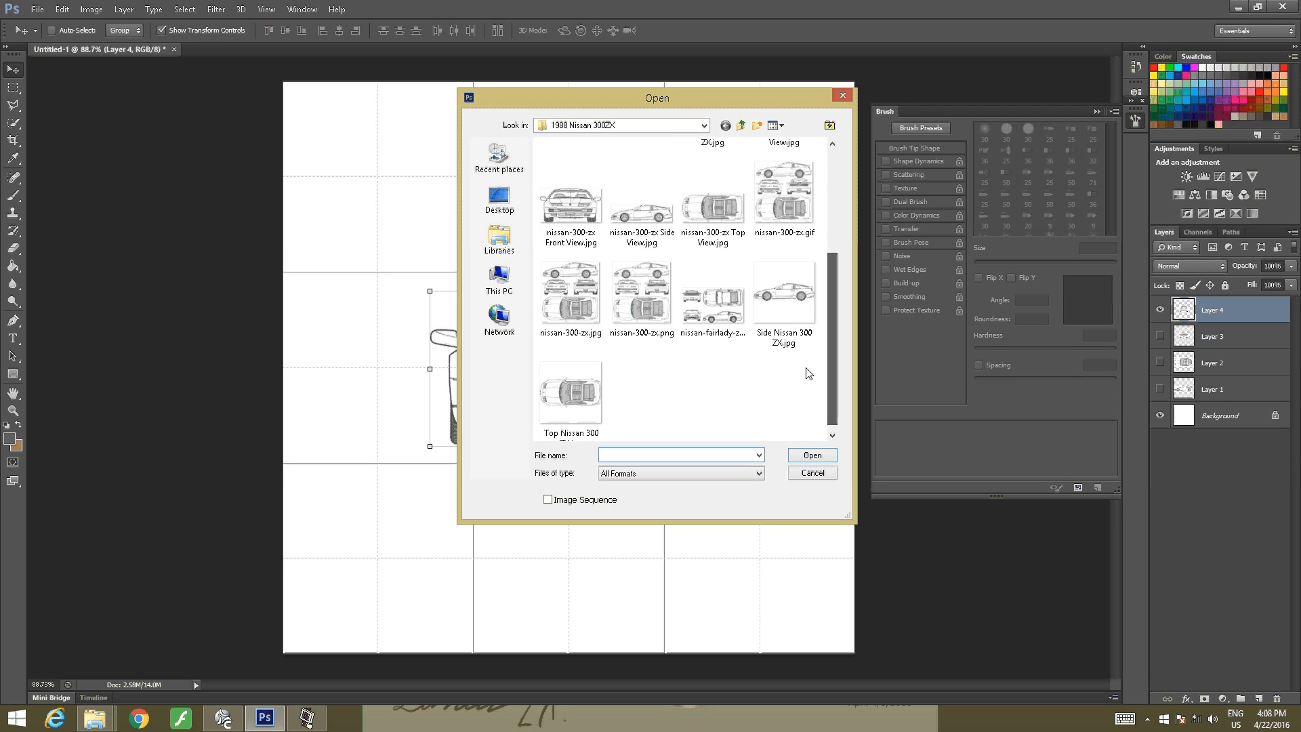
{"action": "left_click", "coordinate": [736, 212]}
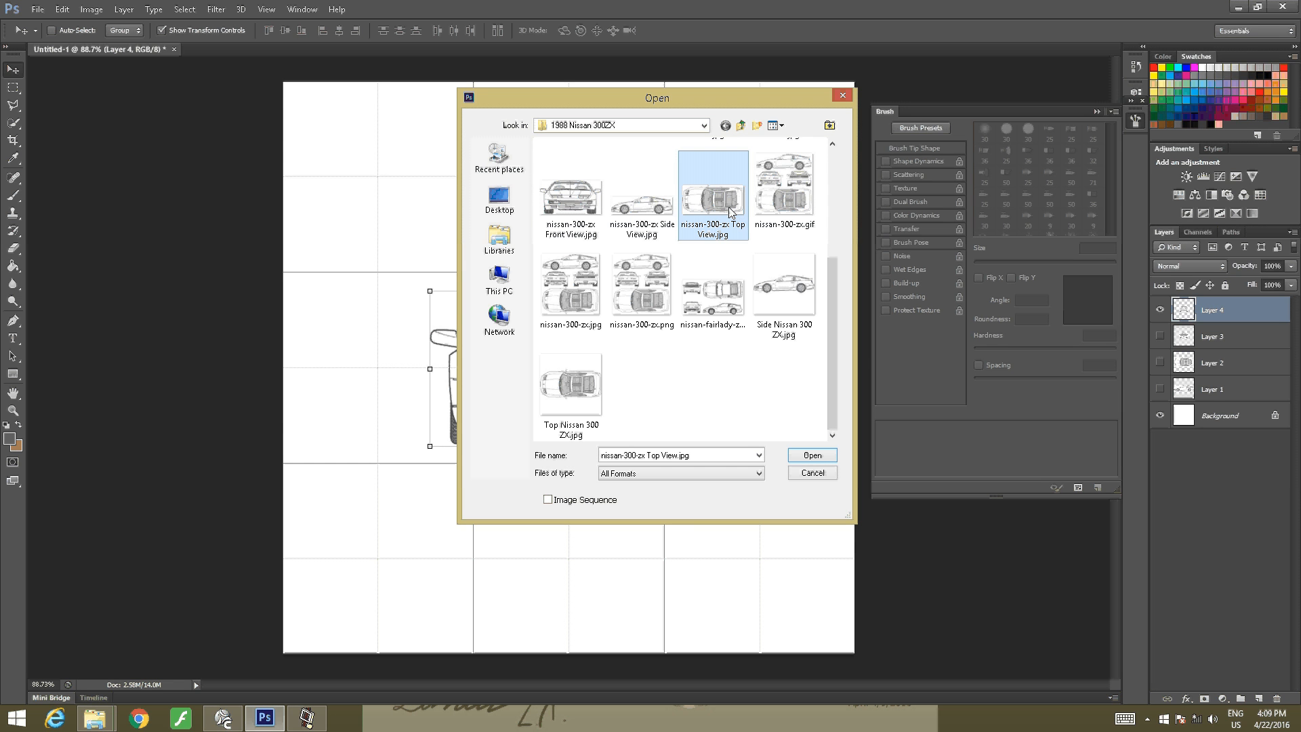
{"action": "left_click", "coordinate": [809, 454]}
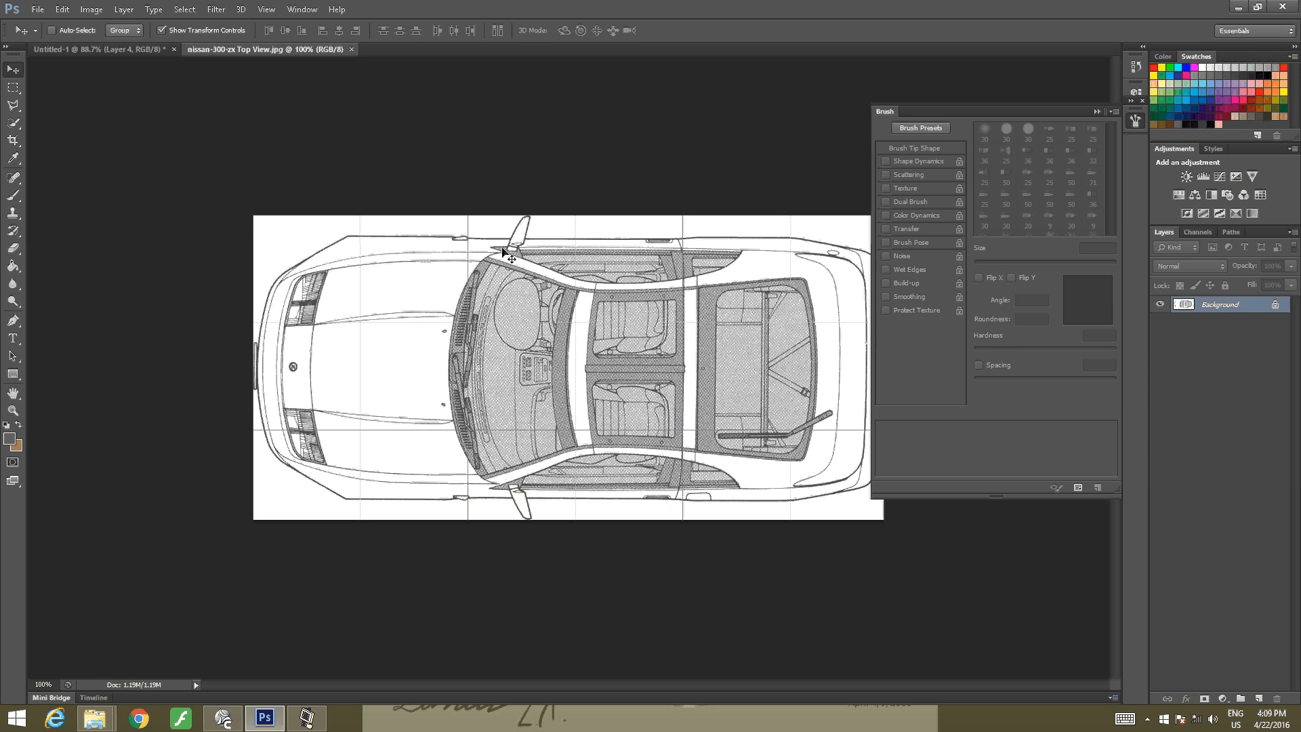
{"action": "left_click", "coordinate": [1094, 112]}
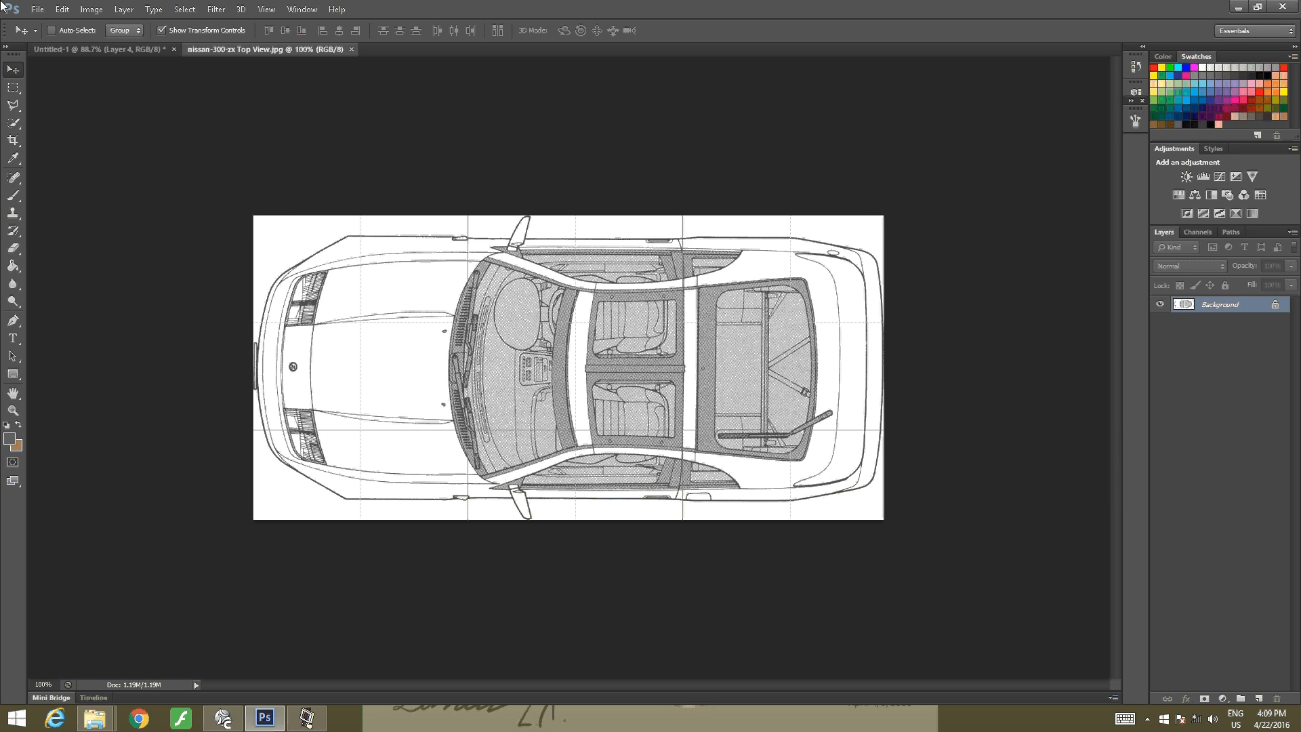
Set the grid spacing to a gridline every 15.9 centimeters so a gridline runs along the car's lengthwise centre
{"action": "left_click", "coordinate": [62, 10]}
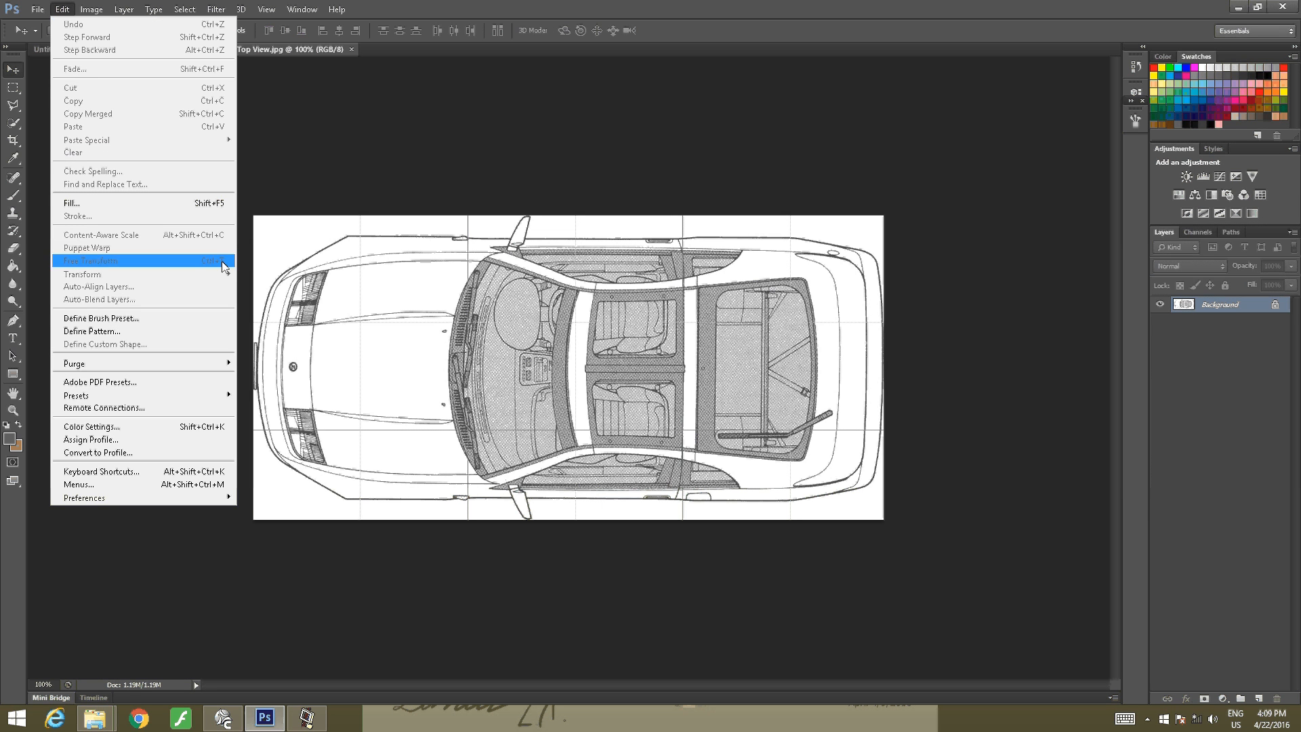
{"action": "mouse_move", "coordinate": [126, 499]}
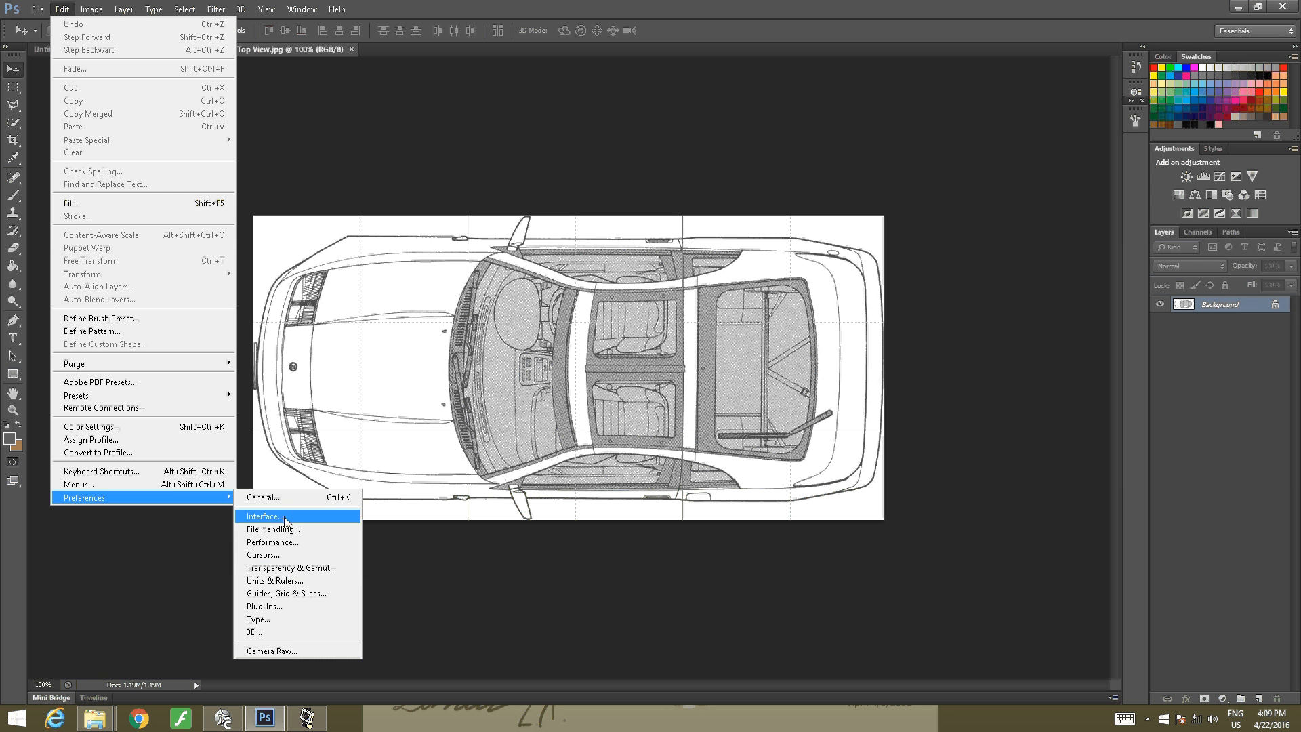
{"action": "left_click", "coordinate": [295, 596]}
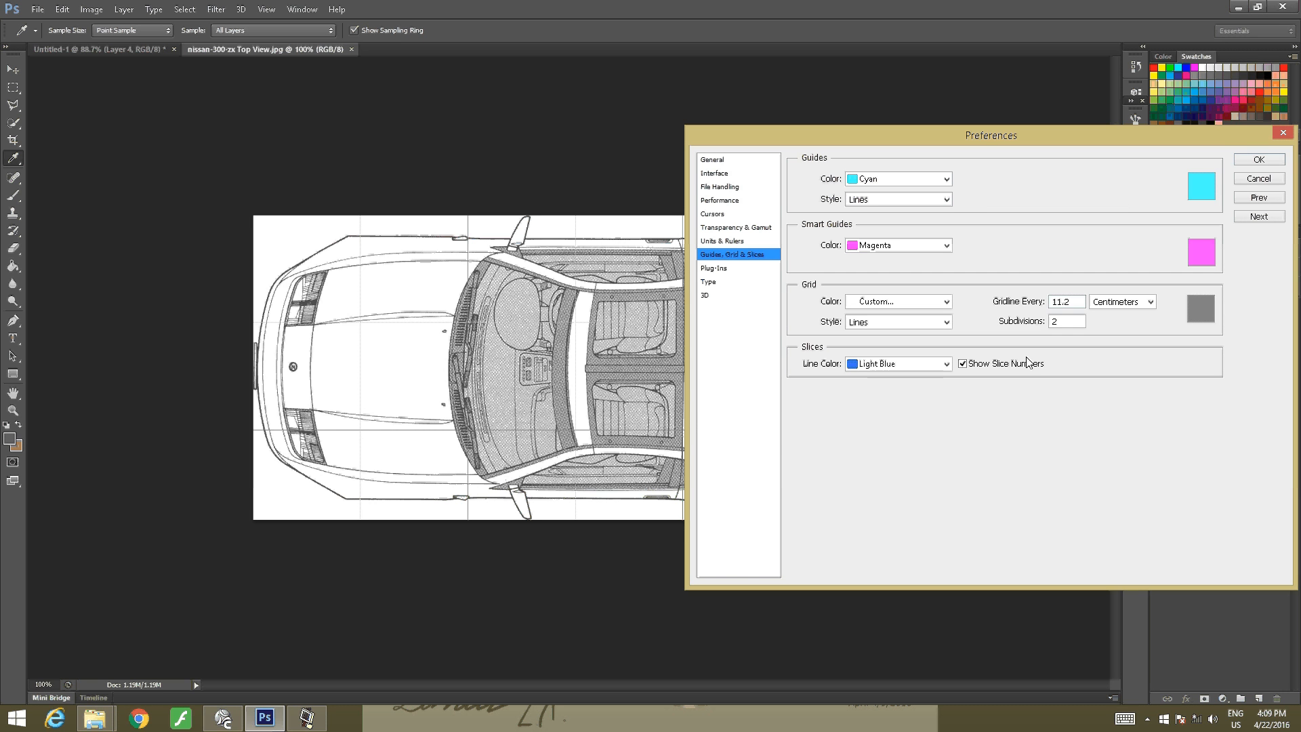
{"action": "key", "text": "BackSpace"}
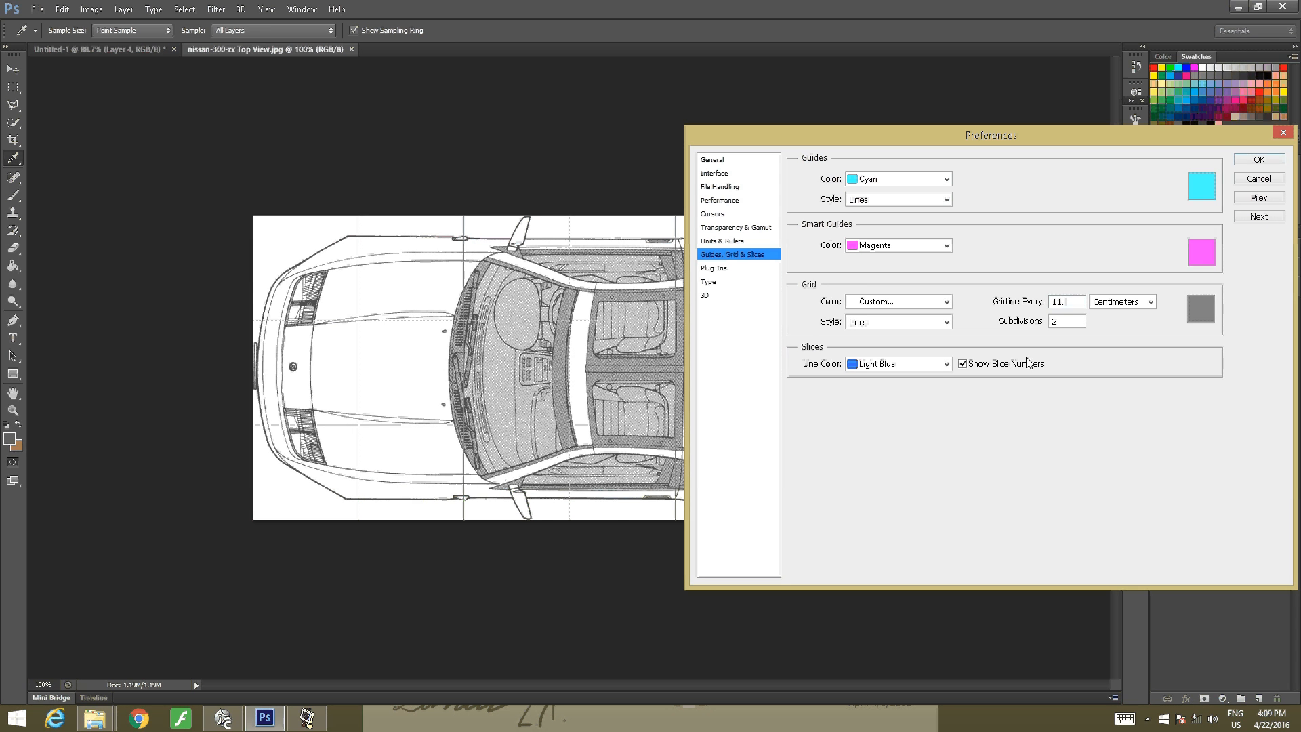
{"action": "key", "text": "BackSpace"}
{"action": "key", "text": "BackSpace"}
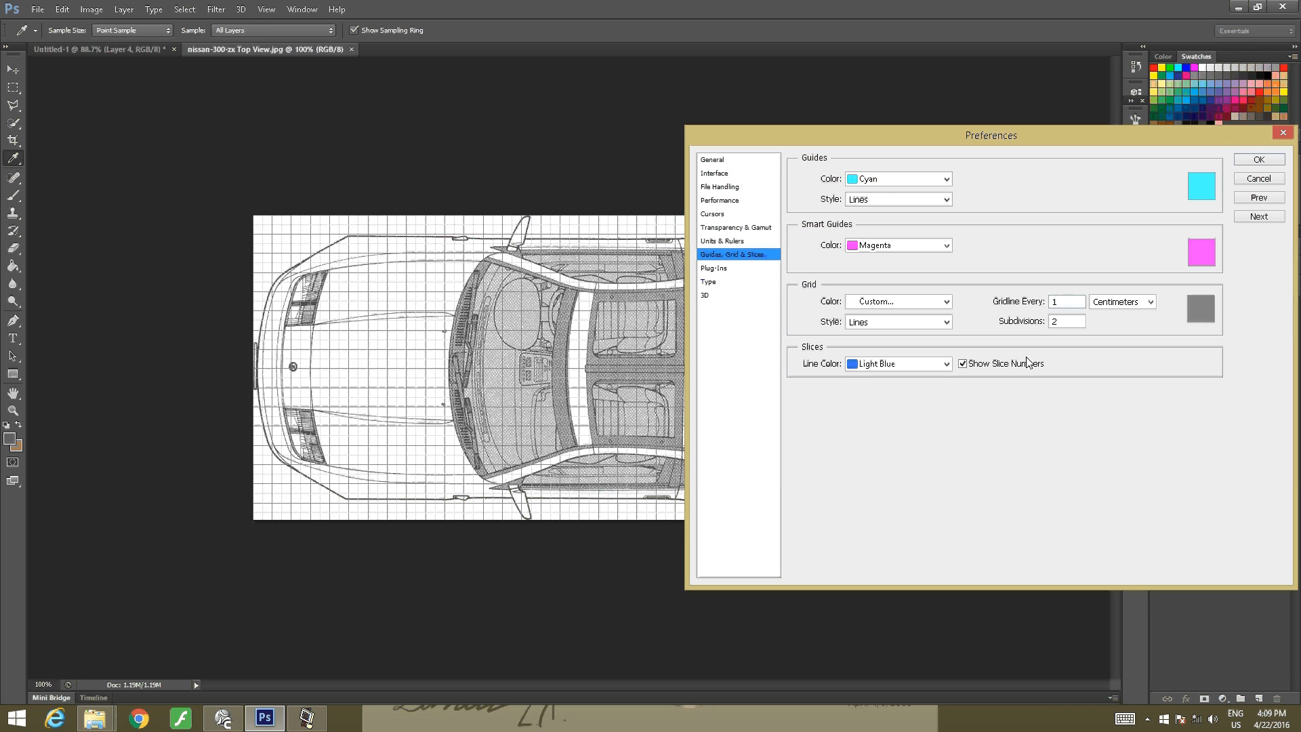
{"action": "type", "text": "2"}
{"action": "key", "text": "BackSpace"}
{"action": "type", "text": "5"}
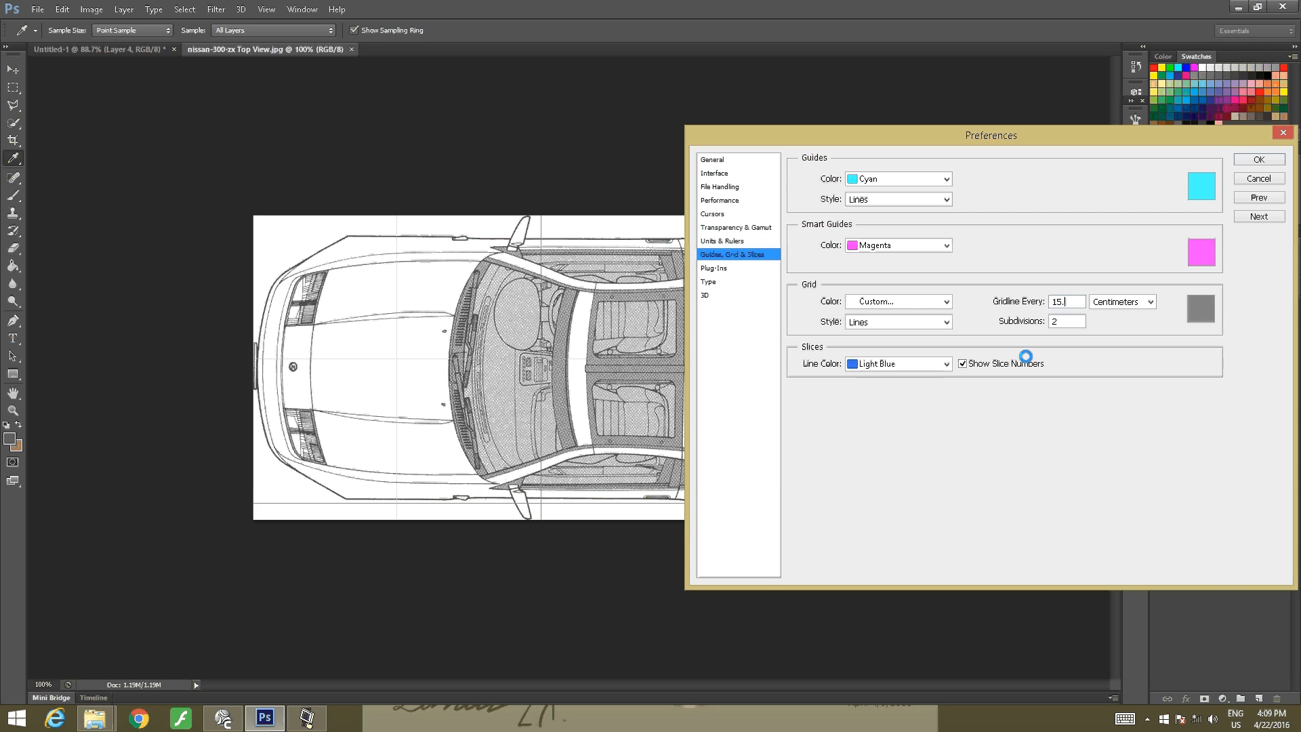
{"action": "type", "text": ".5"}
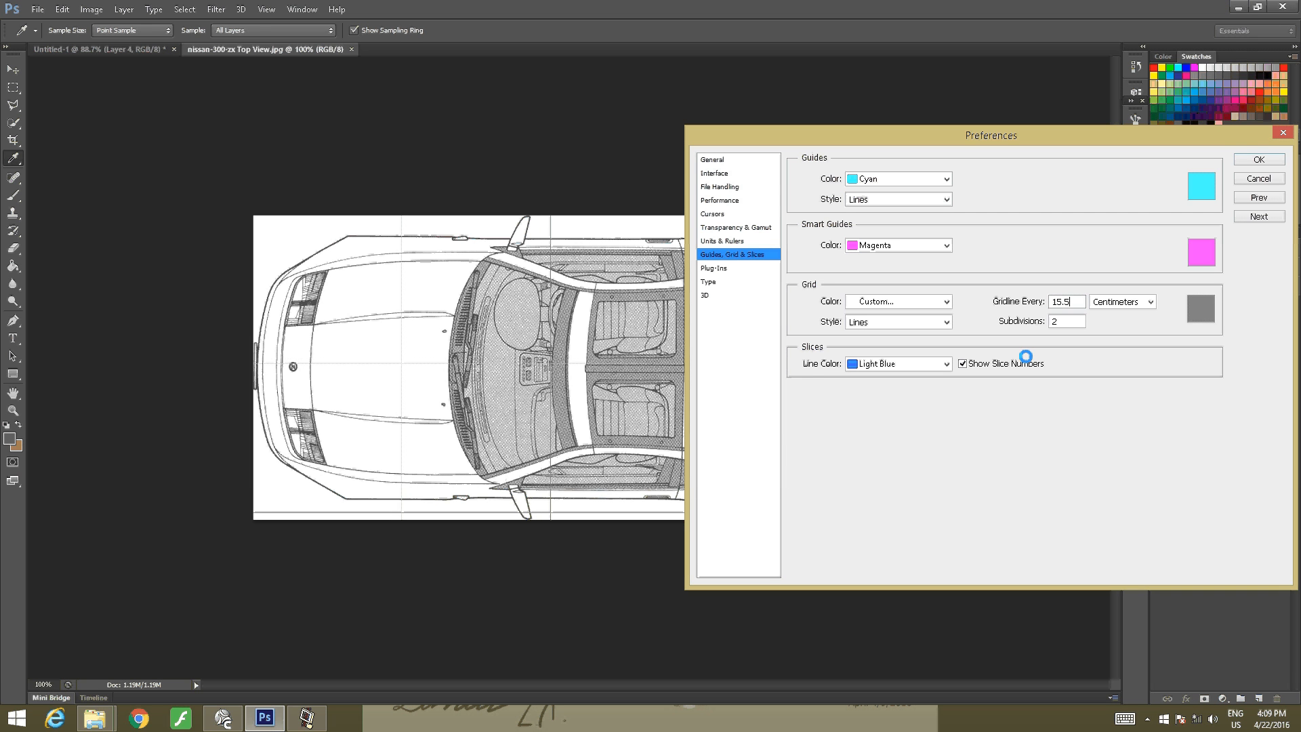
{"action": "key", "text": "BackSpace"}
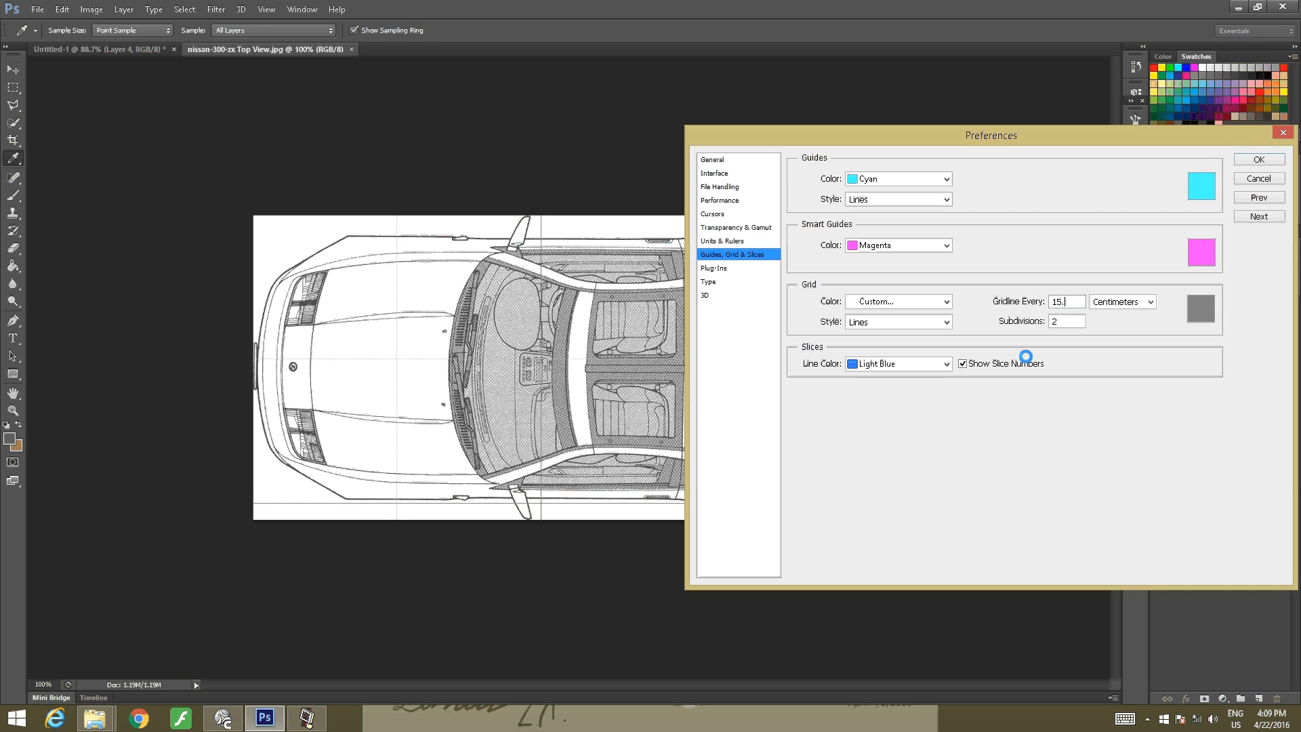
{"action": "type", "text": "8"}
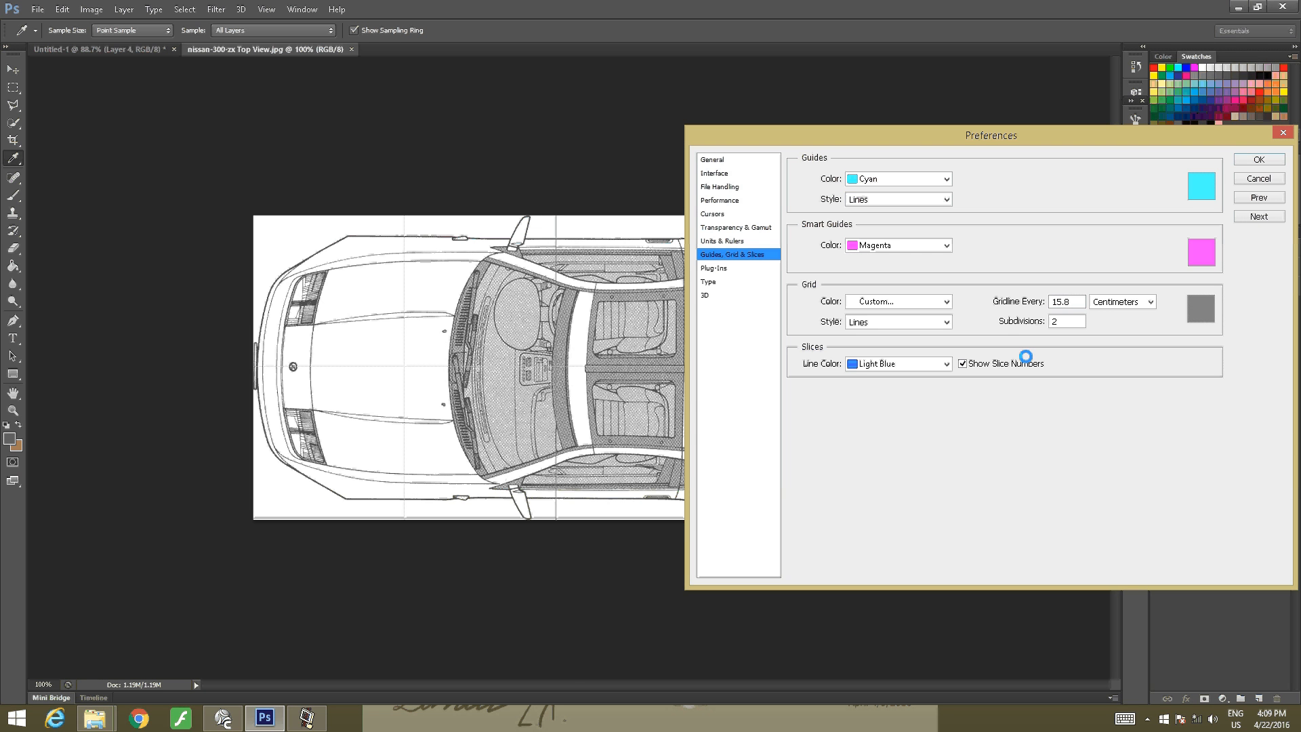
{"action": "key", "text": "BackSpace"}
{"action": "type", "text": "9"}
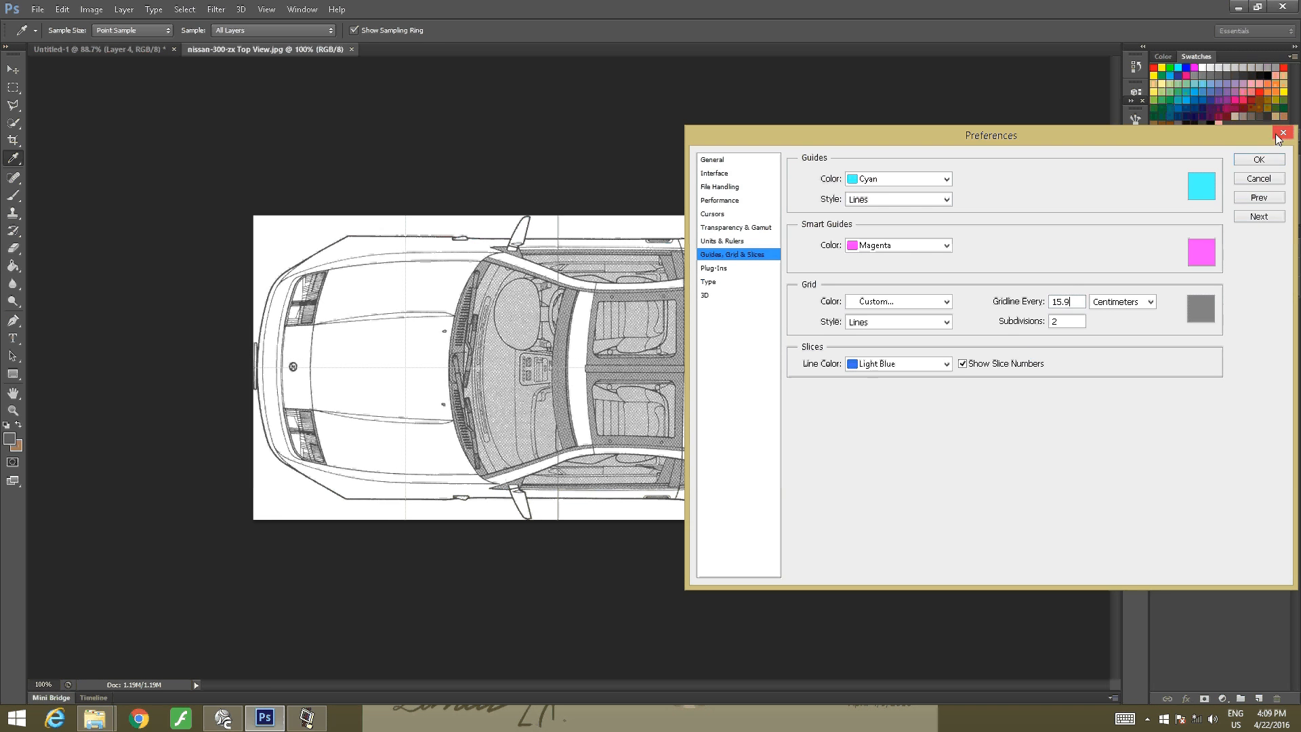
{"action": "left_click", "coordinate": [1259, 159]}
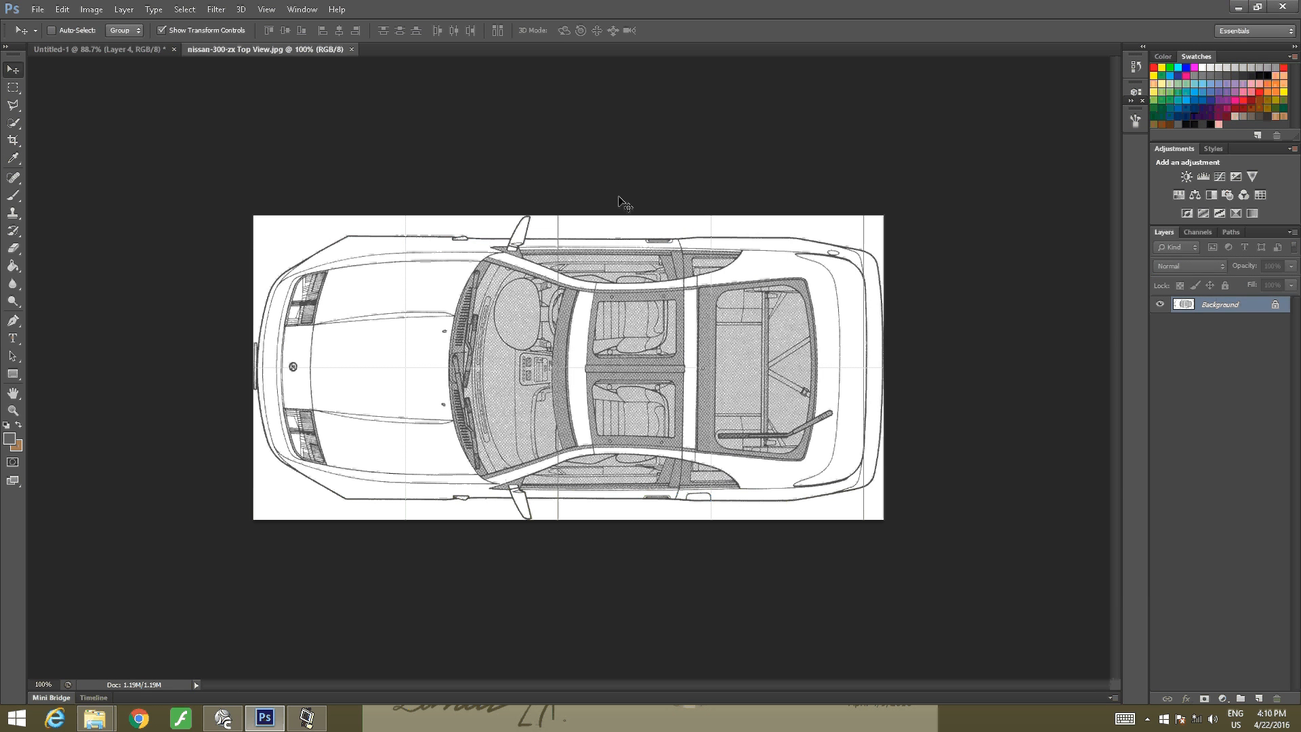
Draw a straight horizontal Pen path along the car's centre gridline, extending past both image edges, and add a new empty layer
{"action": "key", "text": "alt"}
{"action": "scroll", "coordinate": [774, 381], "scroll_direction": "up", "scroll_amount": 4, "text": "alt"}
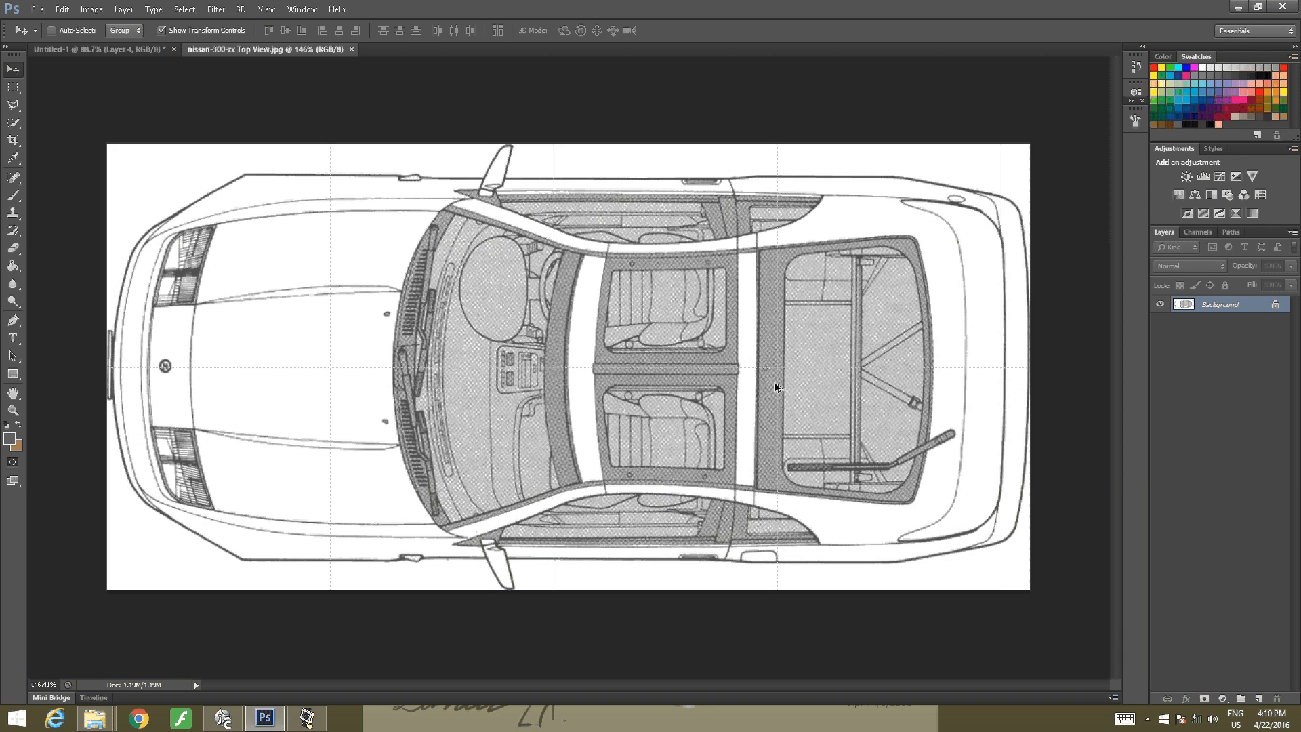
{"action": "scroll", "coordinate": [774, 381], "scroll_direction": "down", "scroll_amount": 2, "text": "alt"}
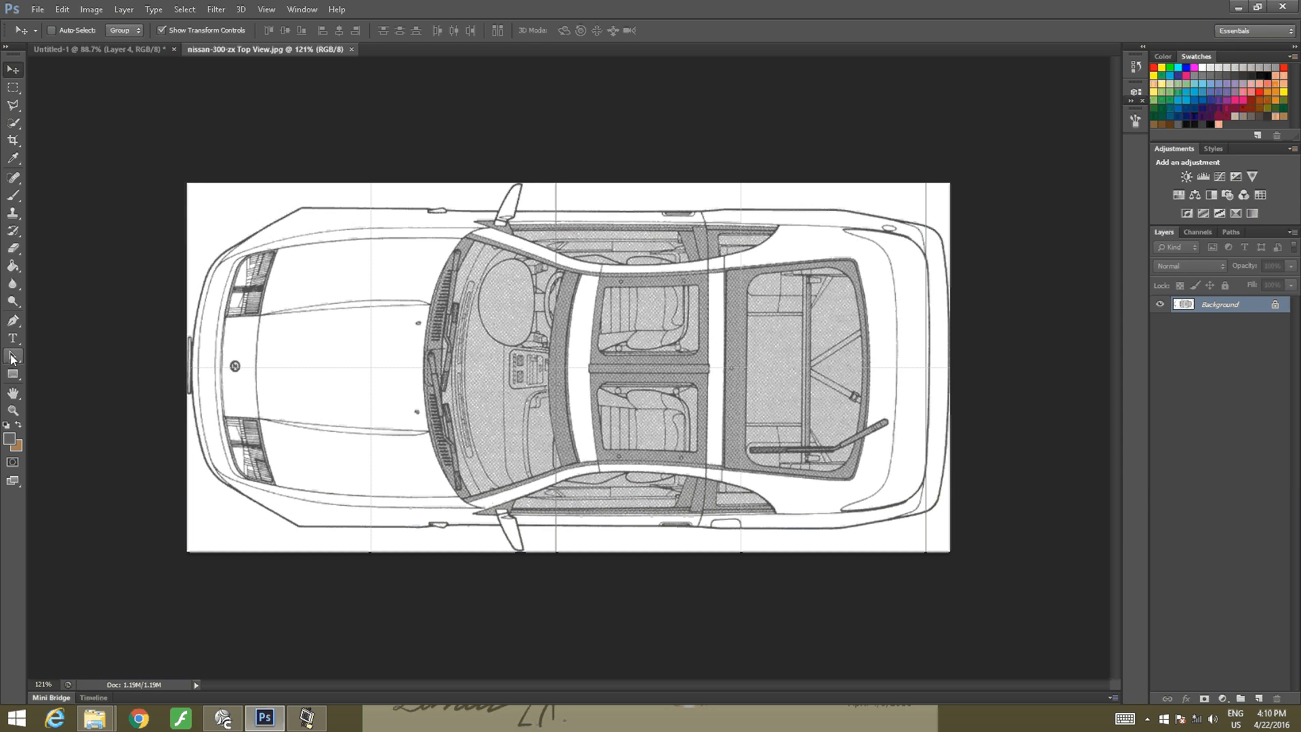
{"action": "left_click", "coordinate": [17, 328]}
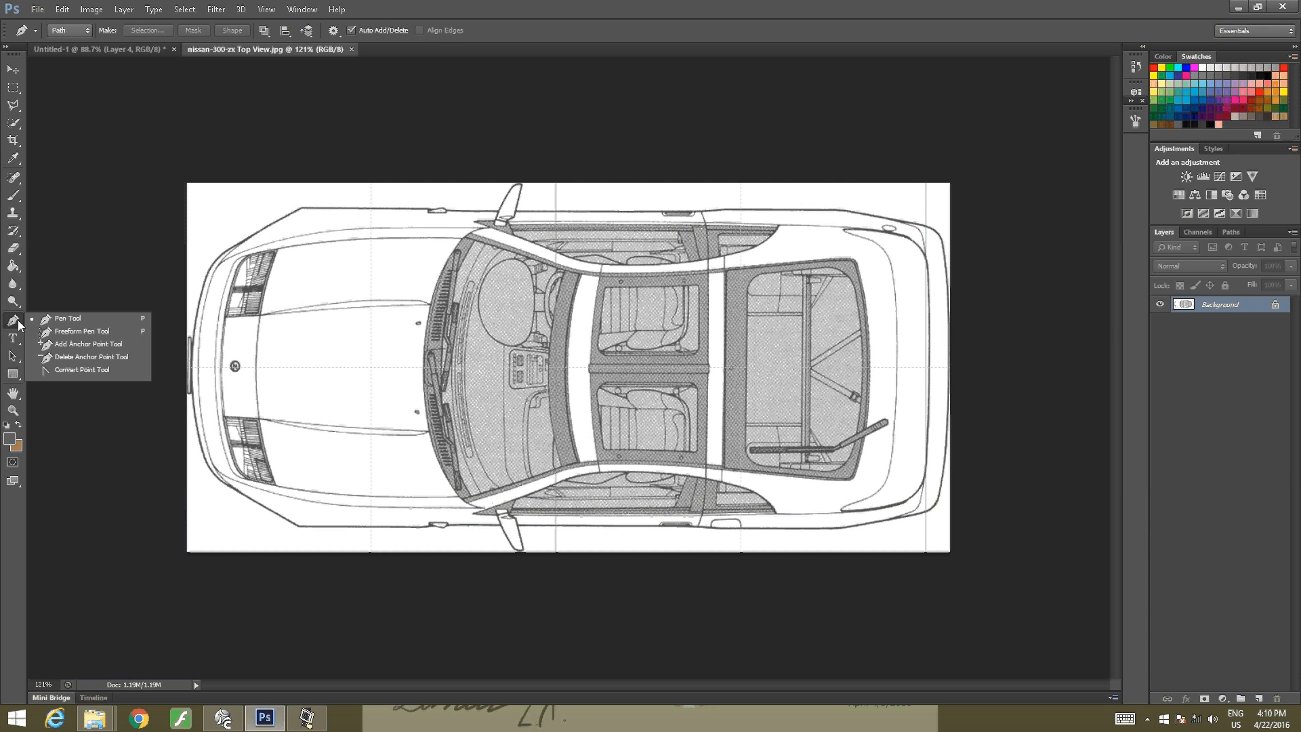
{"action": "left_click", "coordinate": [60, 323]}
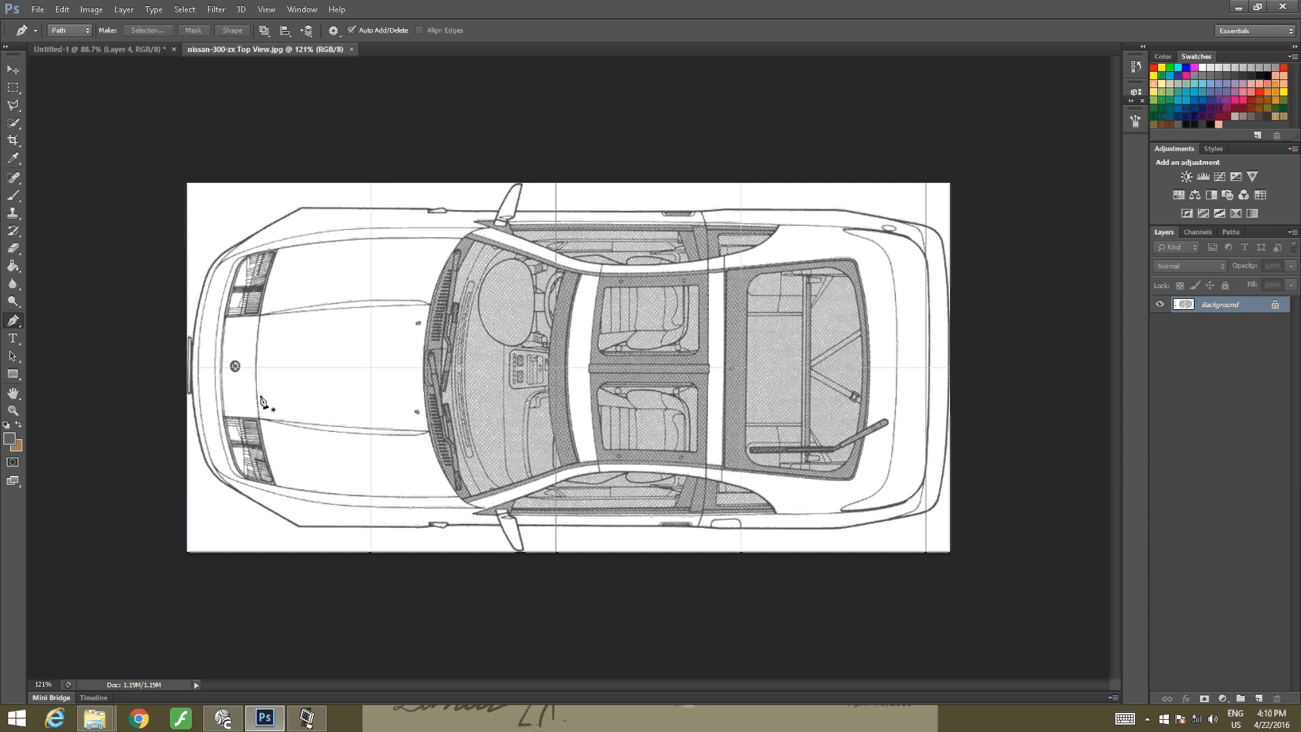
{"action": "left_click", "coordinate": [173, 368]}
{"action": "left_click", "coordinate": [969, 368]}
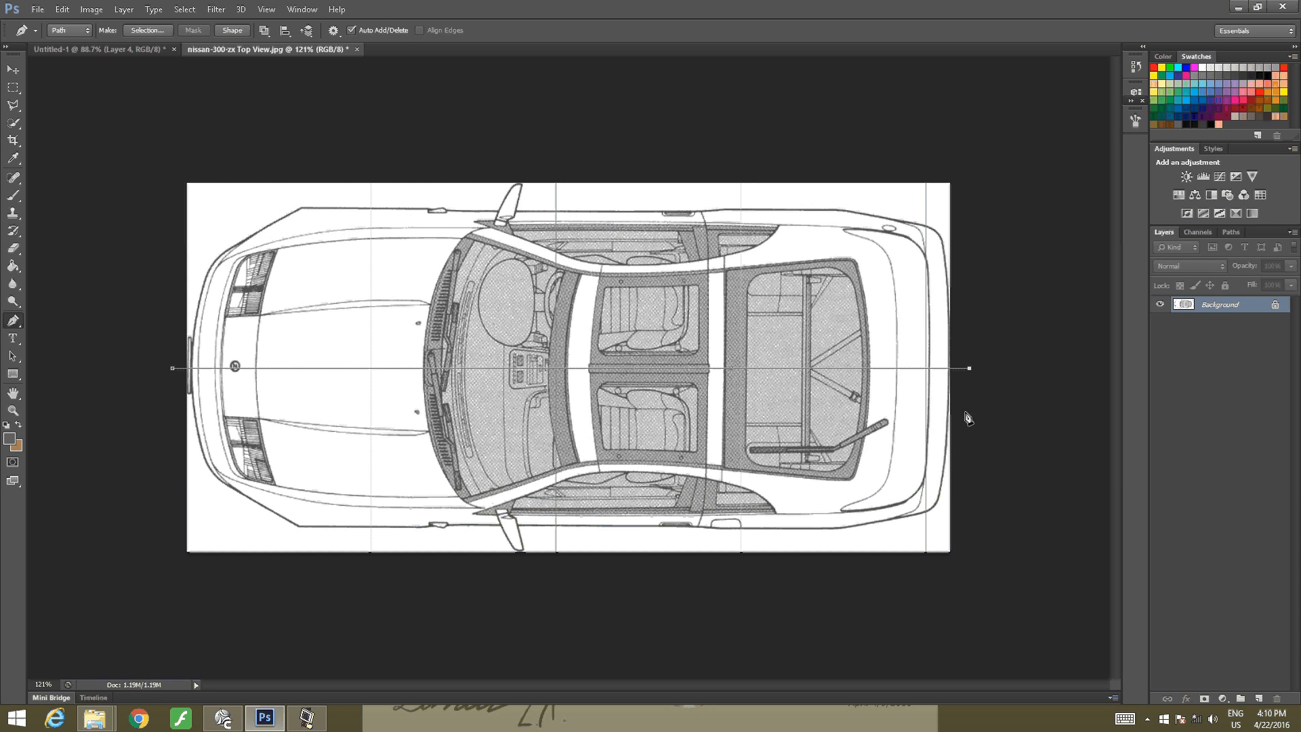
{"action": "left_click", "coordinate": [1260, 696]}
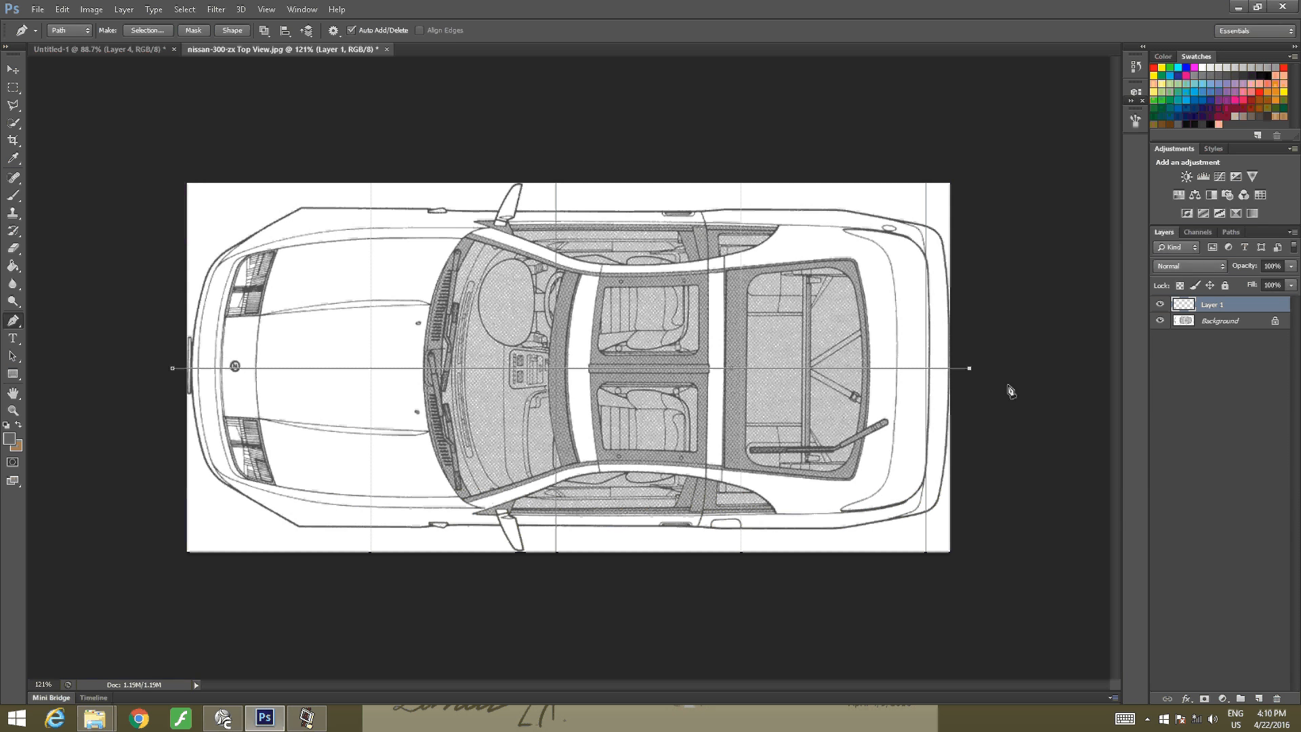
{"action": "mouse_move", "coordinate": [29, 727]}
{"action": "left_click", "coordinate": [19, 425]}
{"action": "left_click", "coordinate": [10, 438]}
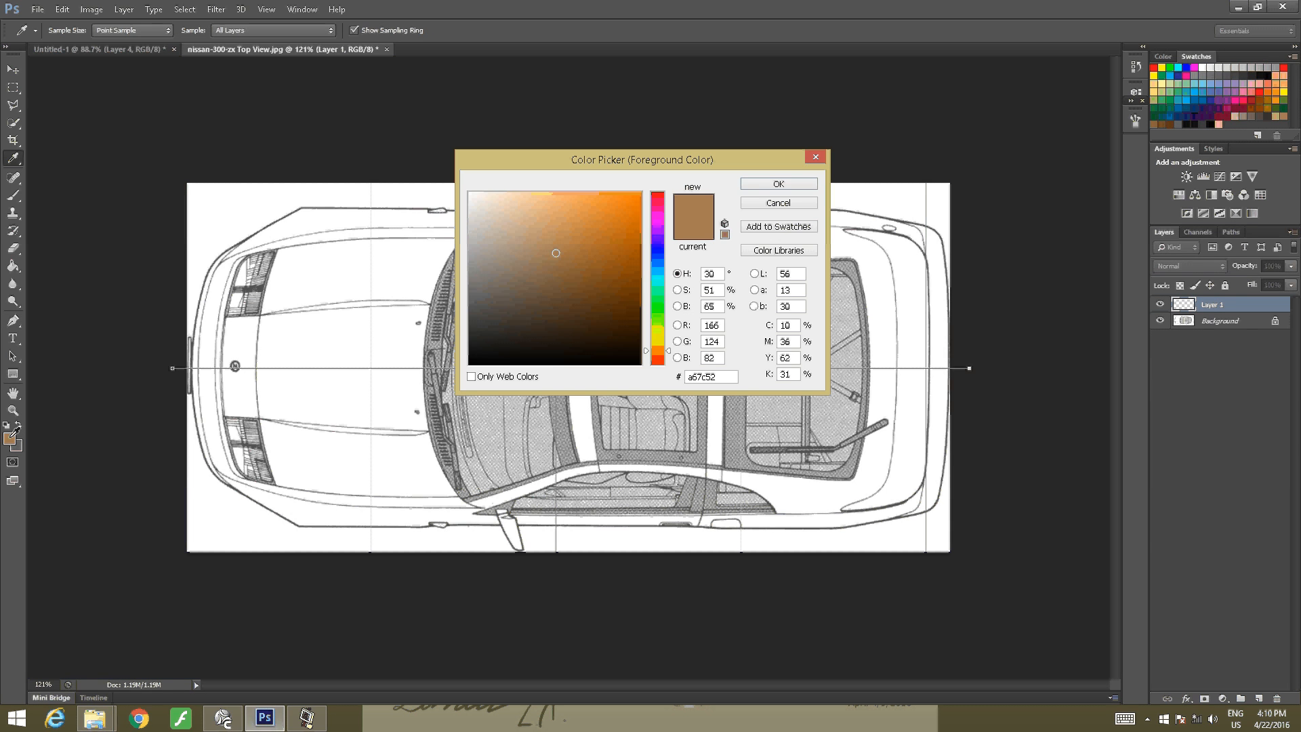
{"action": "left_click", "coordinate": [778, 204]}
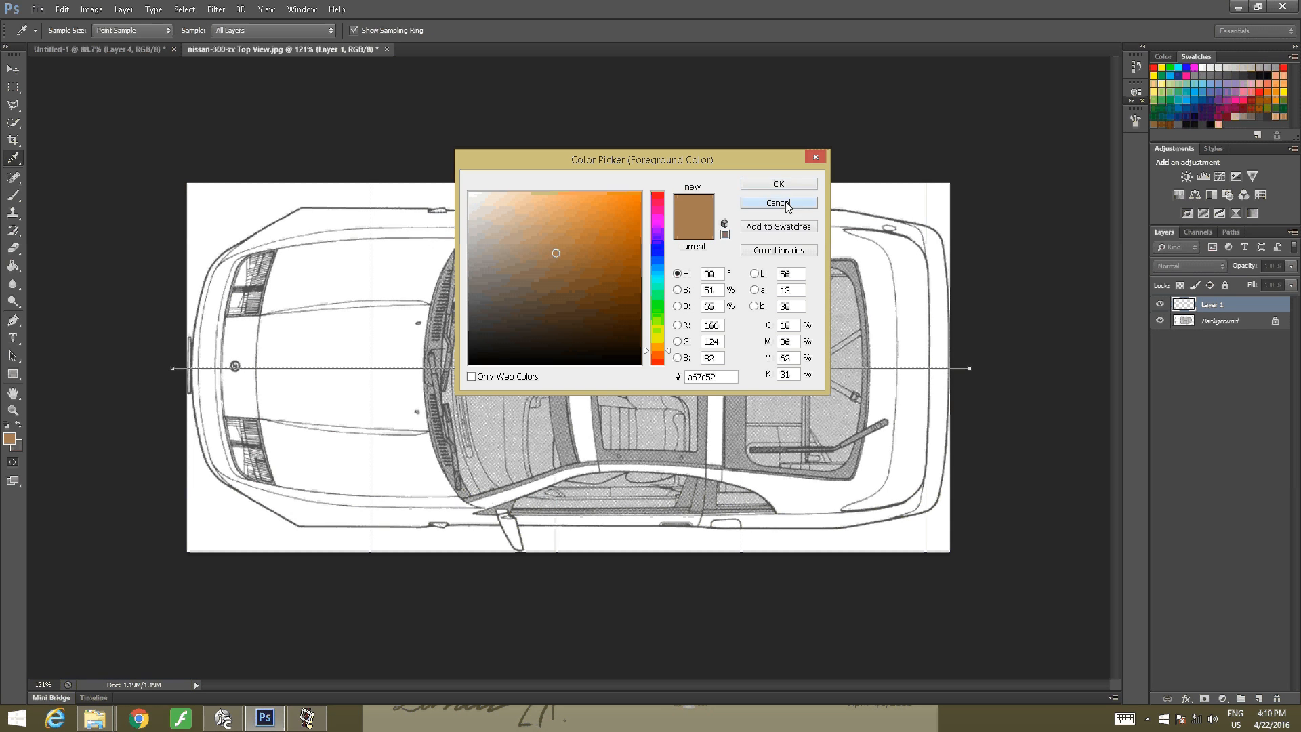
{"action": "key", "text": "p"}
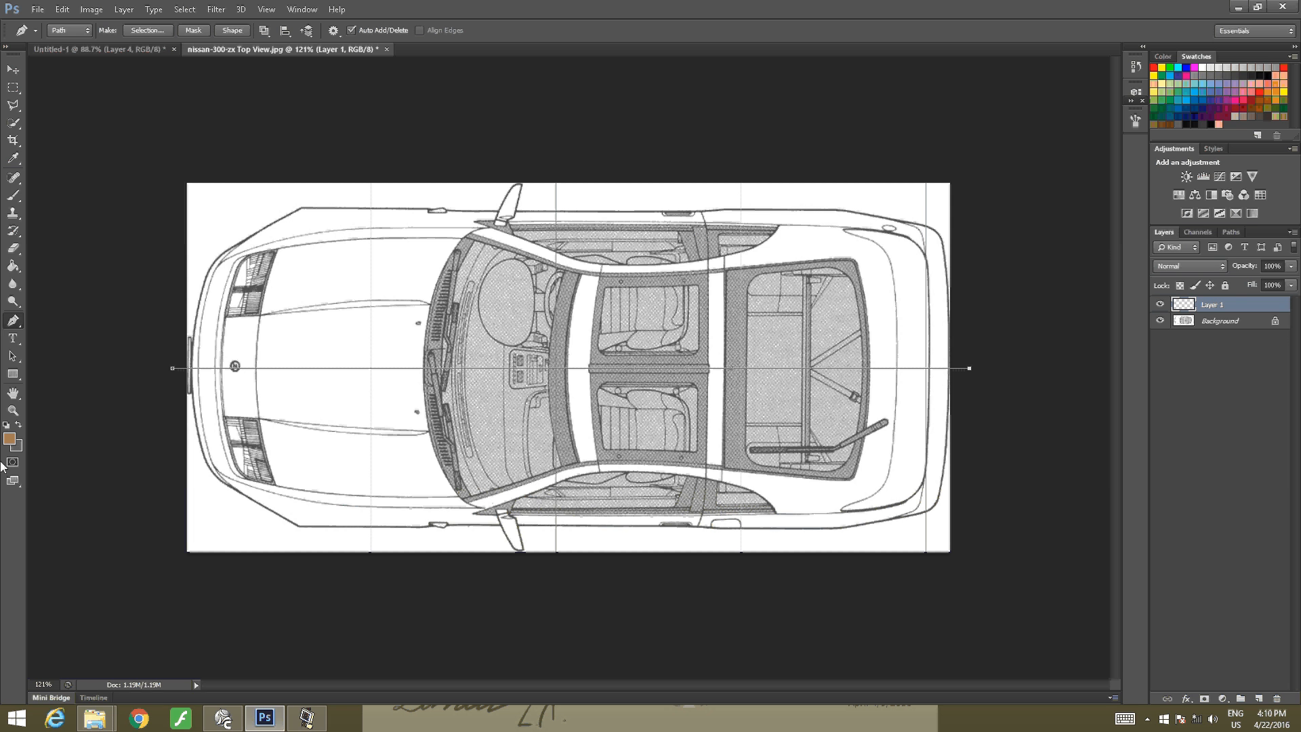
{"action": "left_click", "coordinate": [20, 425]}
Set the foreground color to light gray #ababab and change the new layer's blend mode to Multiply
{"action": "left_click", "coordinate": [11, 440]}
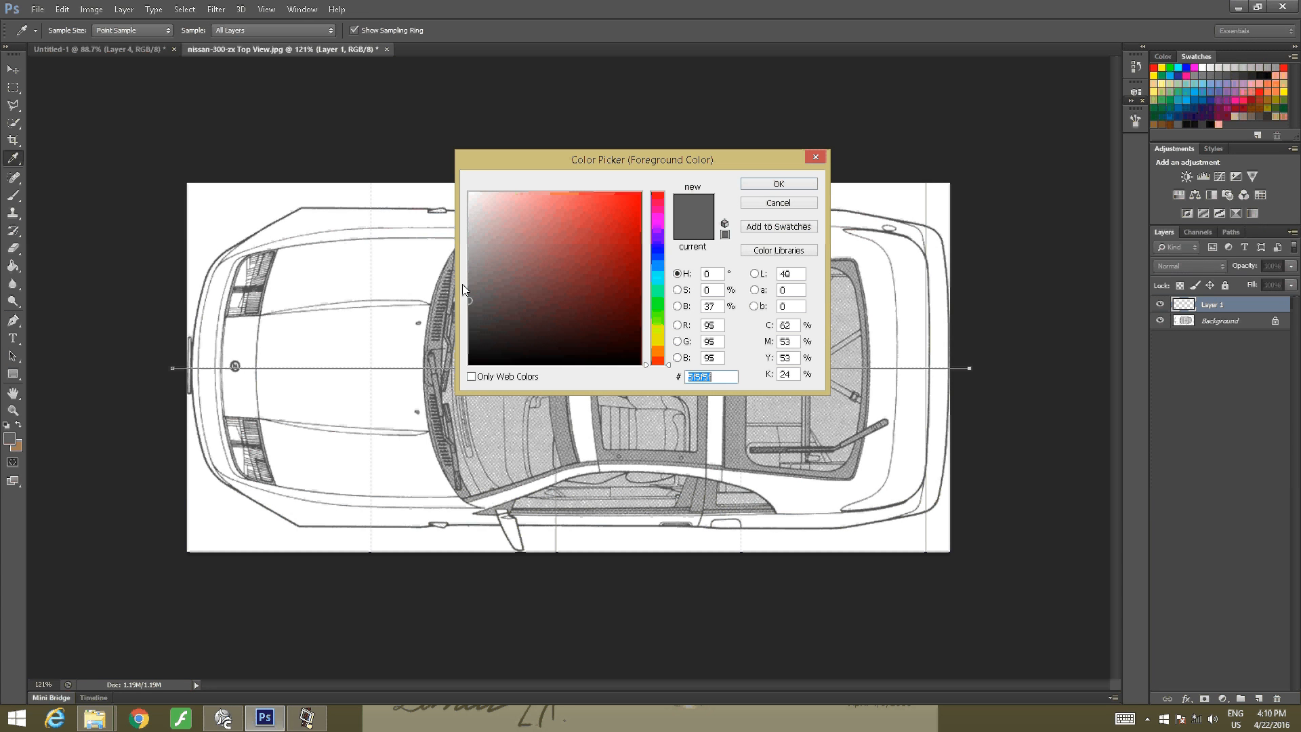
{"action": "left_click_drag", "start_coordinate": [467, 275], "coordinate": [469, 249]}
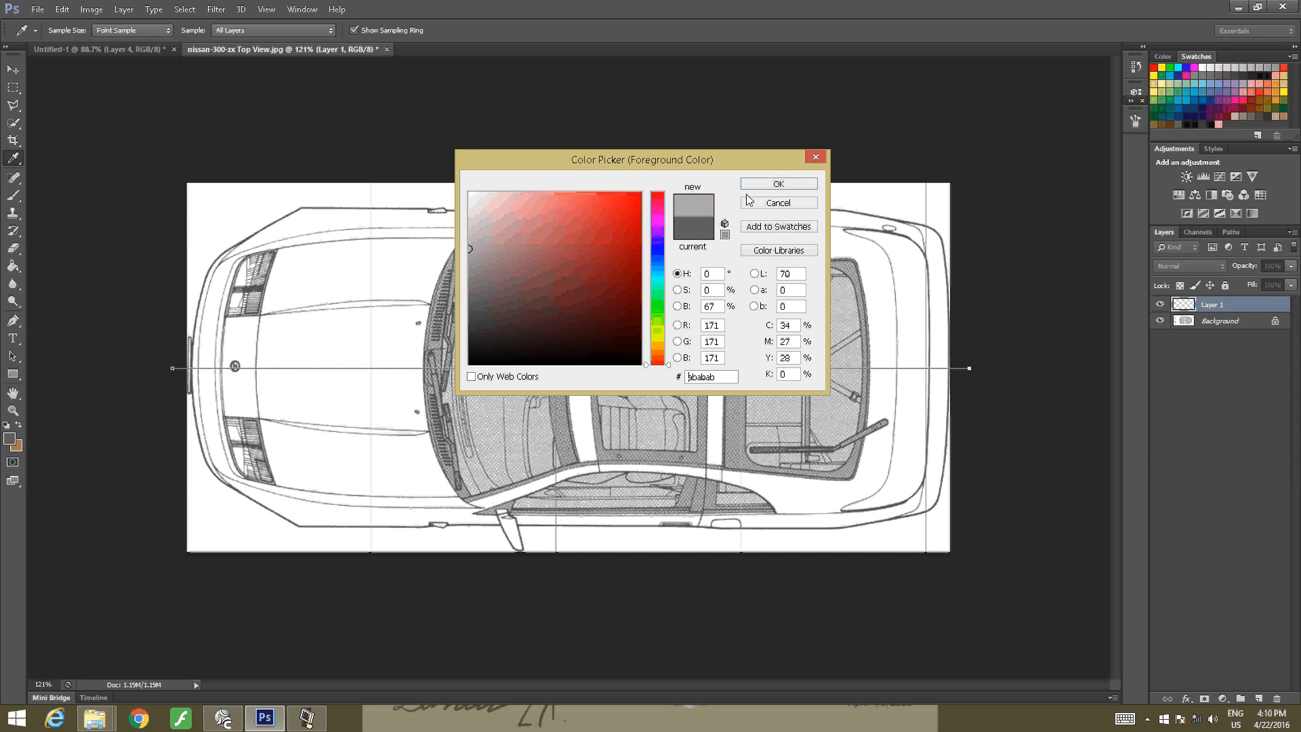
{"action": "left_click", "coordinate": [776, 184]}
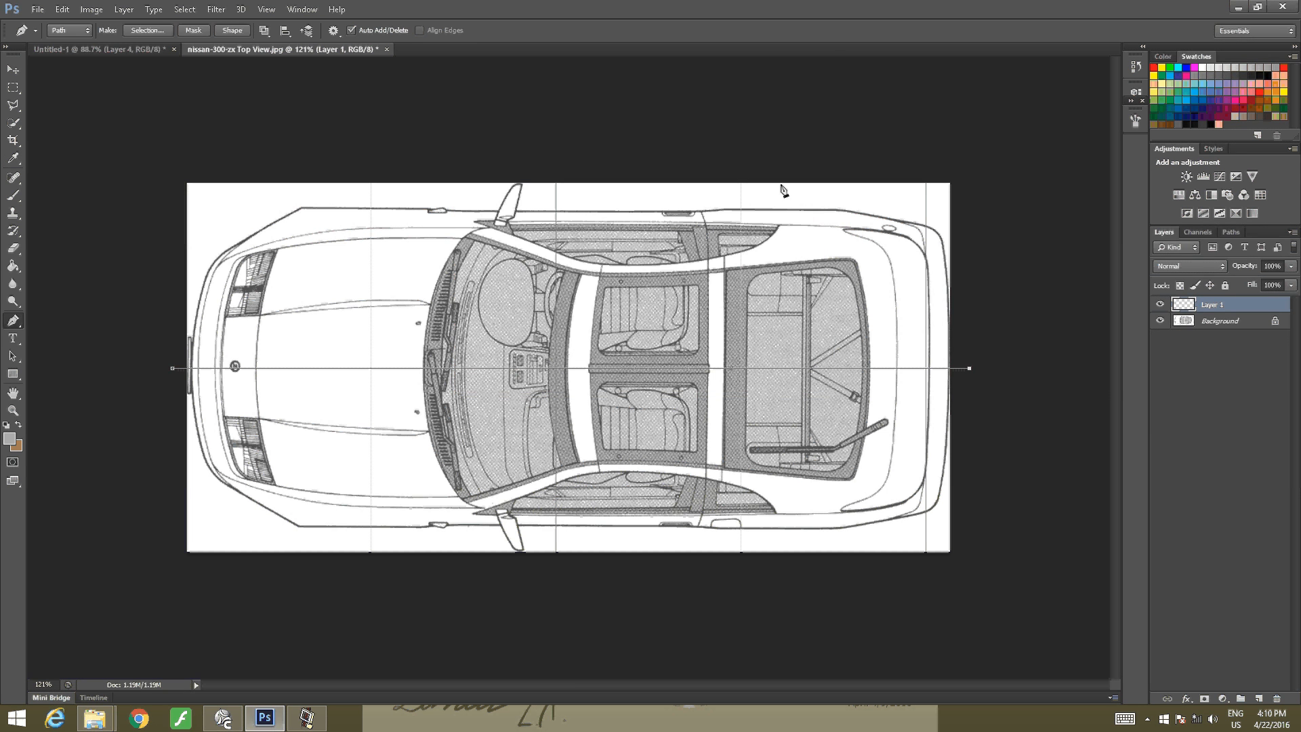
{"action": "left_click", "coordinate": [1202, 265]}
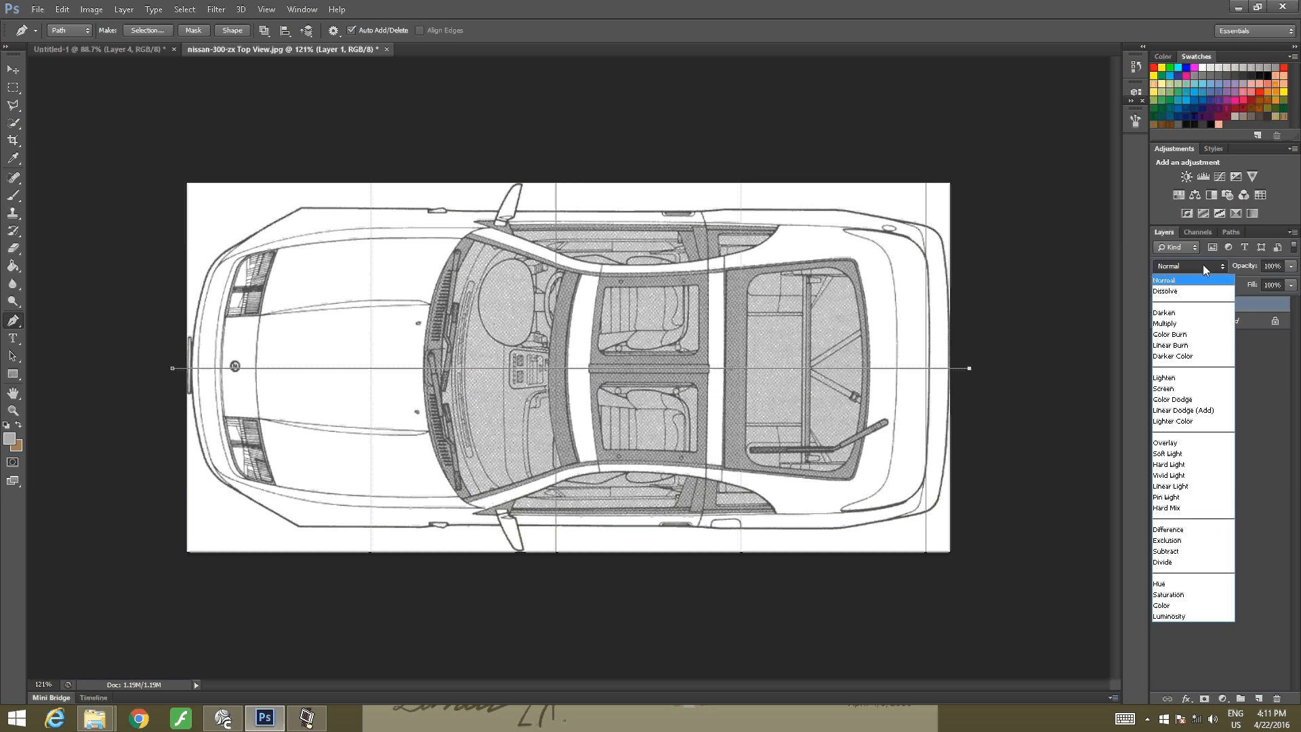
{"action": "left_click", "coordinate": [1176, 325]}
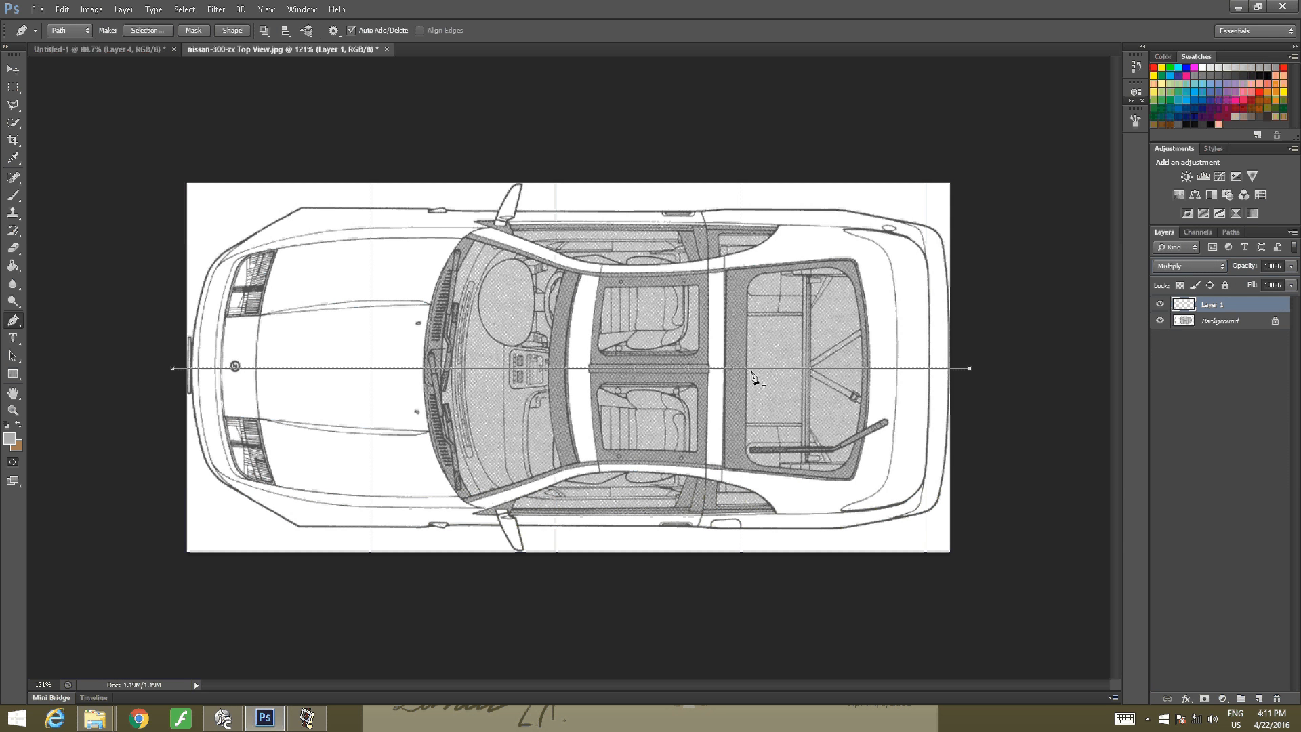
Reduce the brush size by four steps and stroke the horizontal centre path with the Brush on the new layer
{"action": "left_click", "coordinate": [13, 196]}
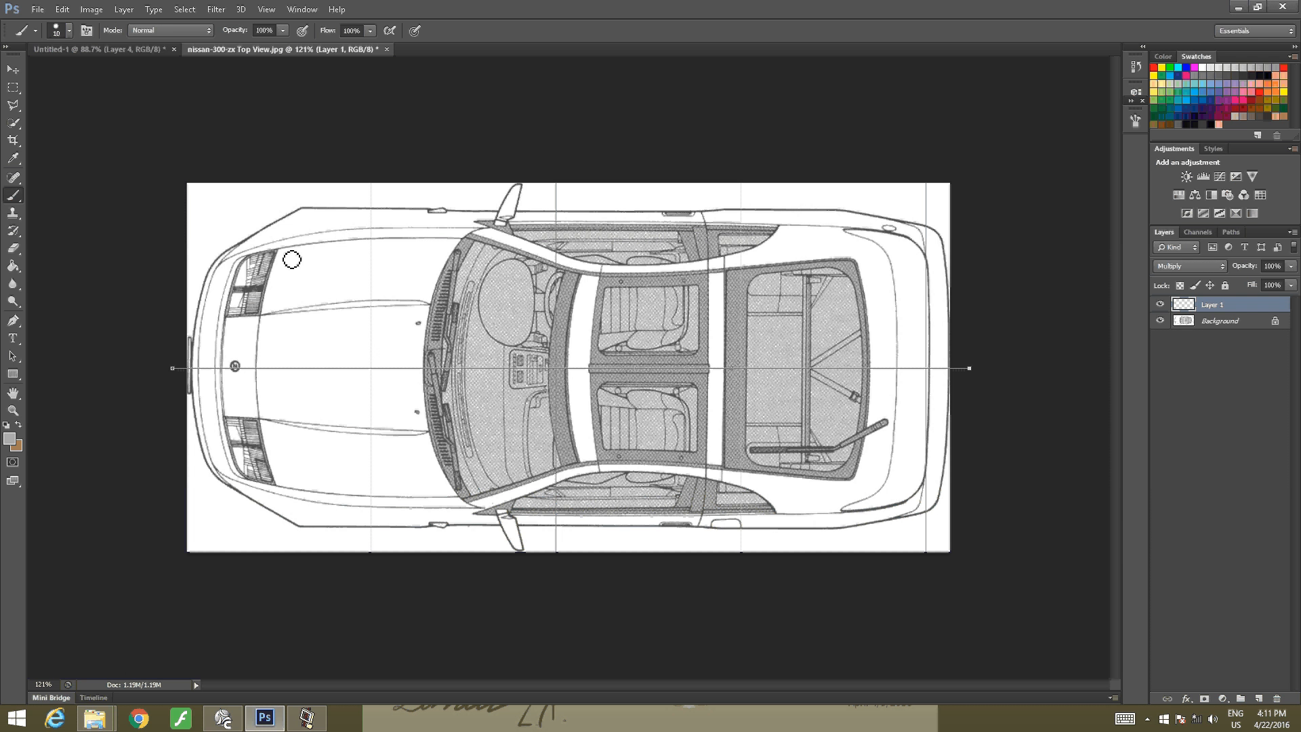
{"action": "key", "text": "bracketleft"}
{"action": "key", "text": "bracketleft"}
{"action": "key", "text": "bracketleft"}
{"action": "key", "text": "bracketleft"}
{"action": "left_click", "coordinate": [18, 362]}
{"action": "right_click", "coordinate": [376, 364]}
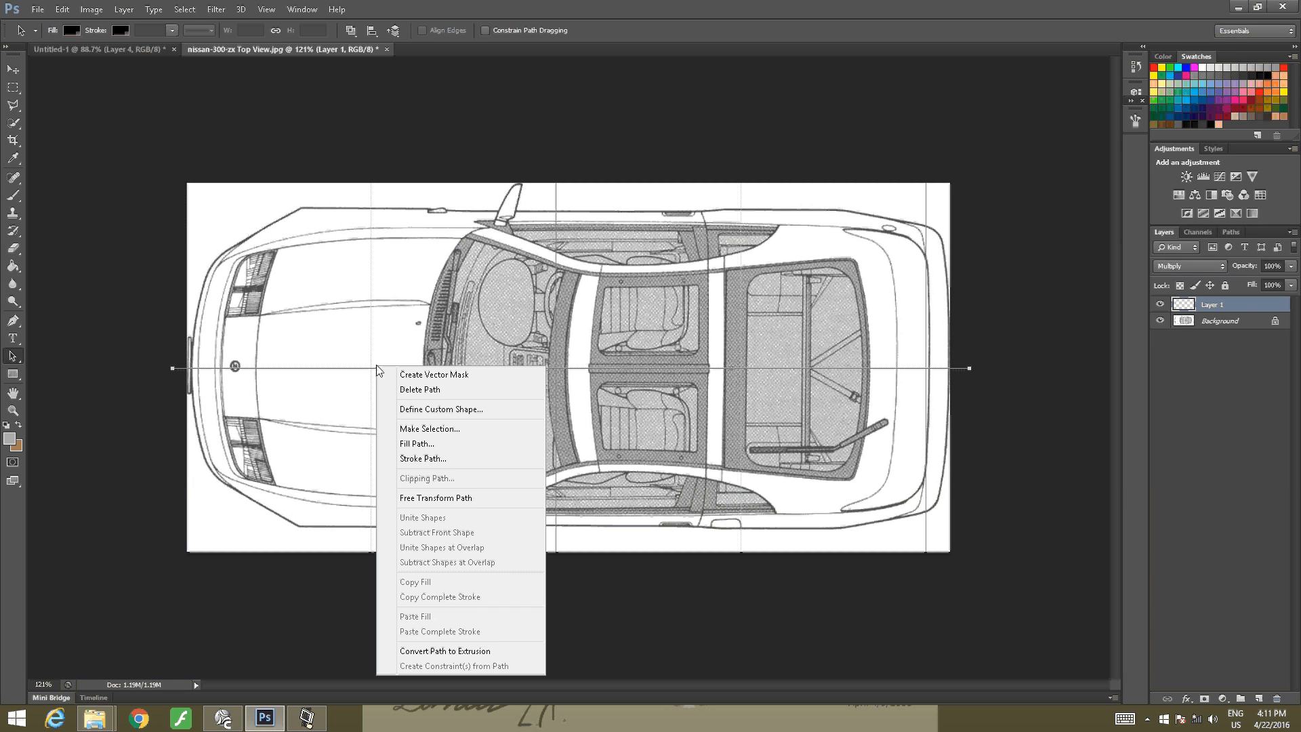
{"action": "left_click", "coordinate": [444, 459]}
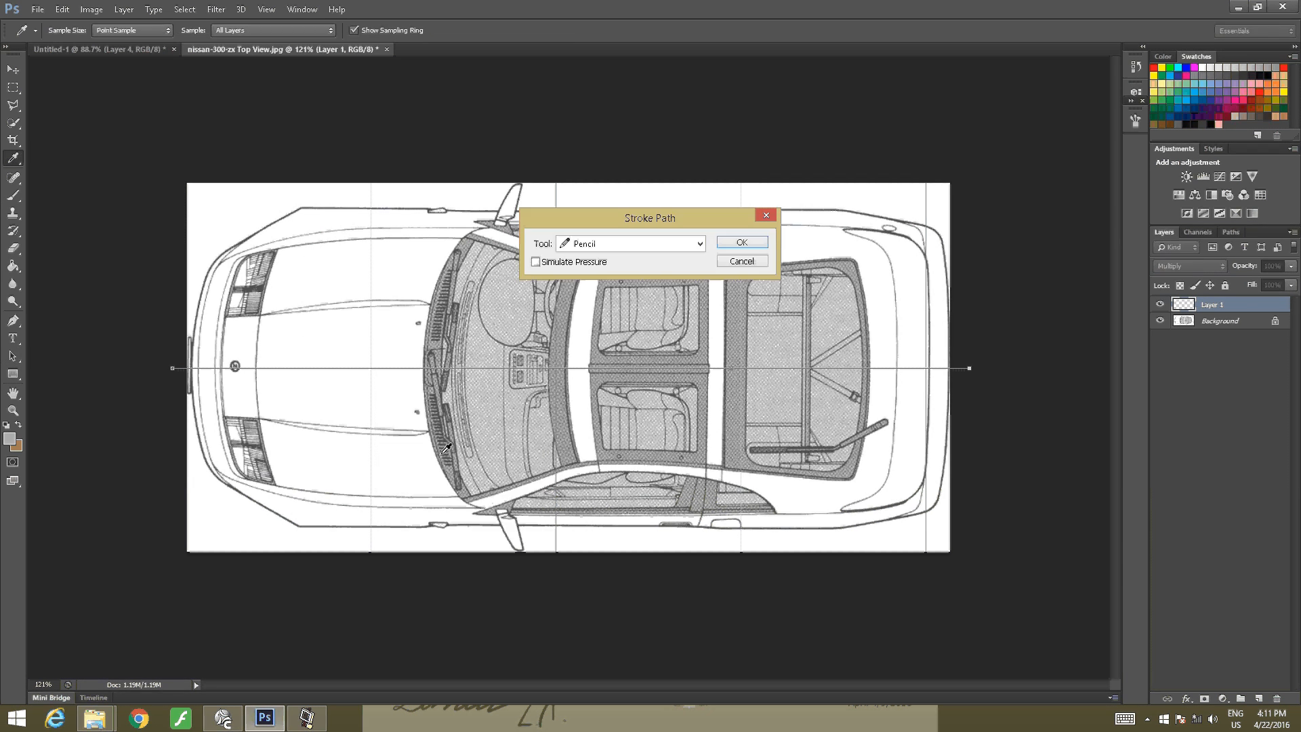
{"action": "left_click", "coordinate": [700, 244]}
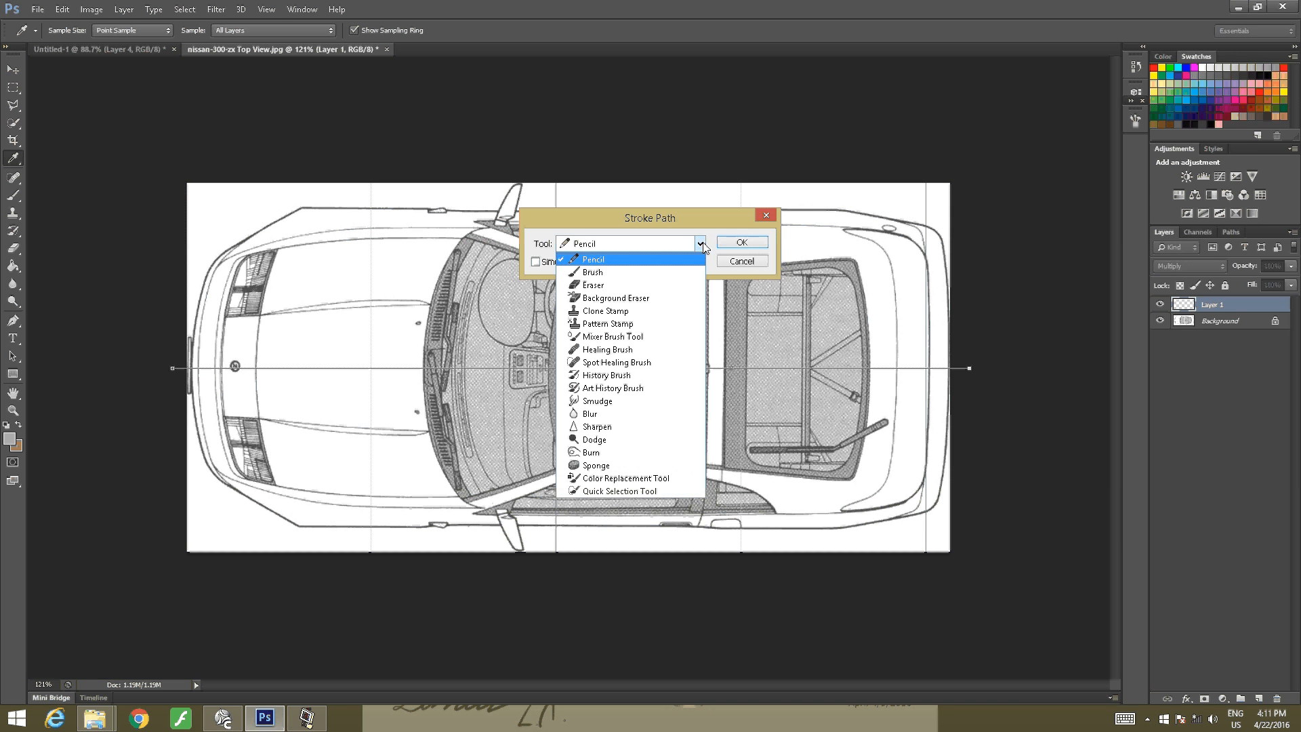
{"action": "left_click", "coordinate": [674, 269]}
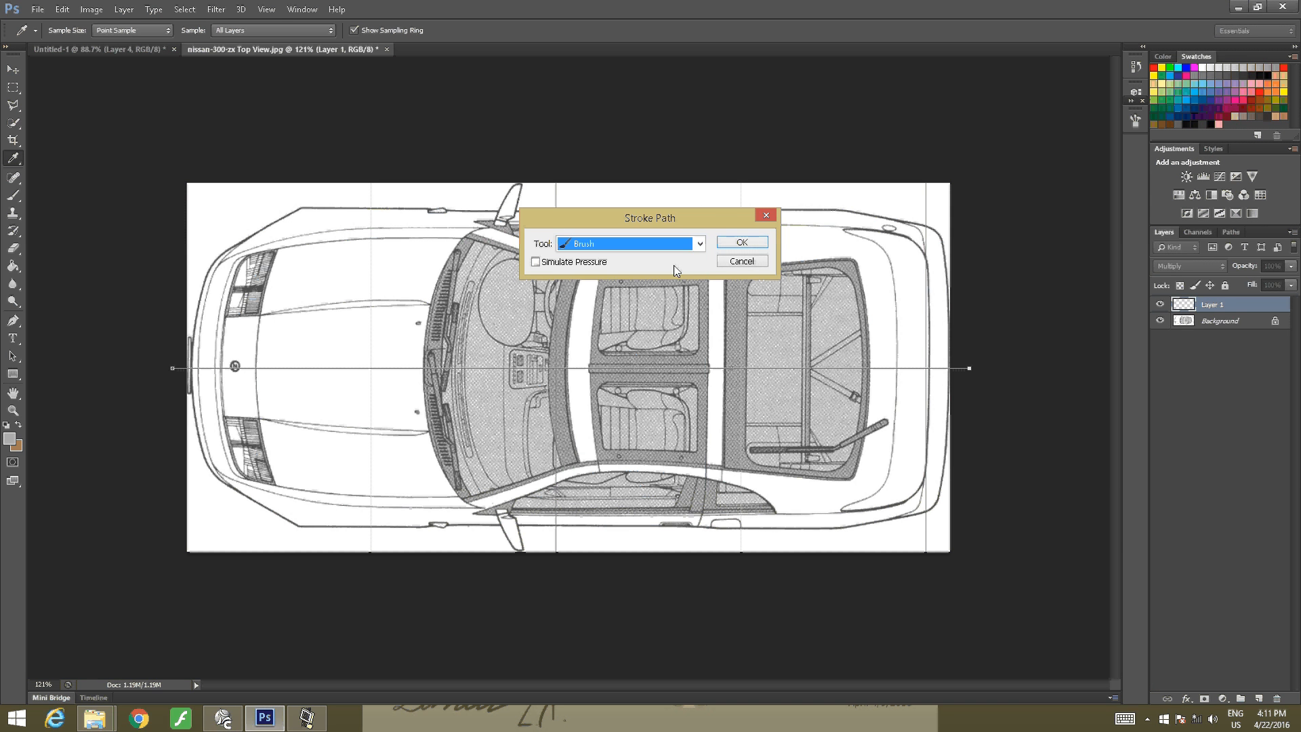
{"action": "left_click", "coordinate": [742, 242]}
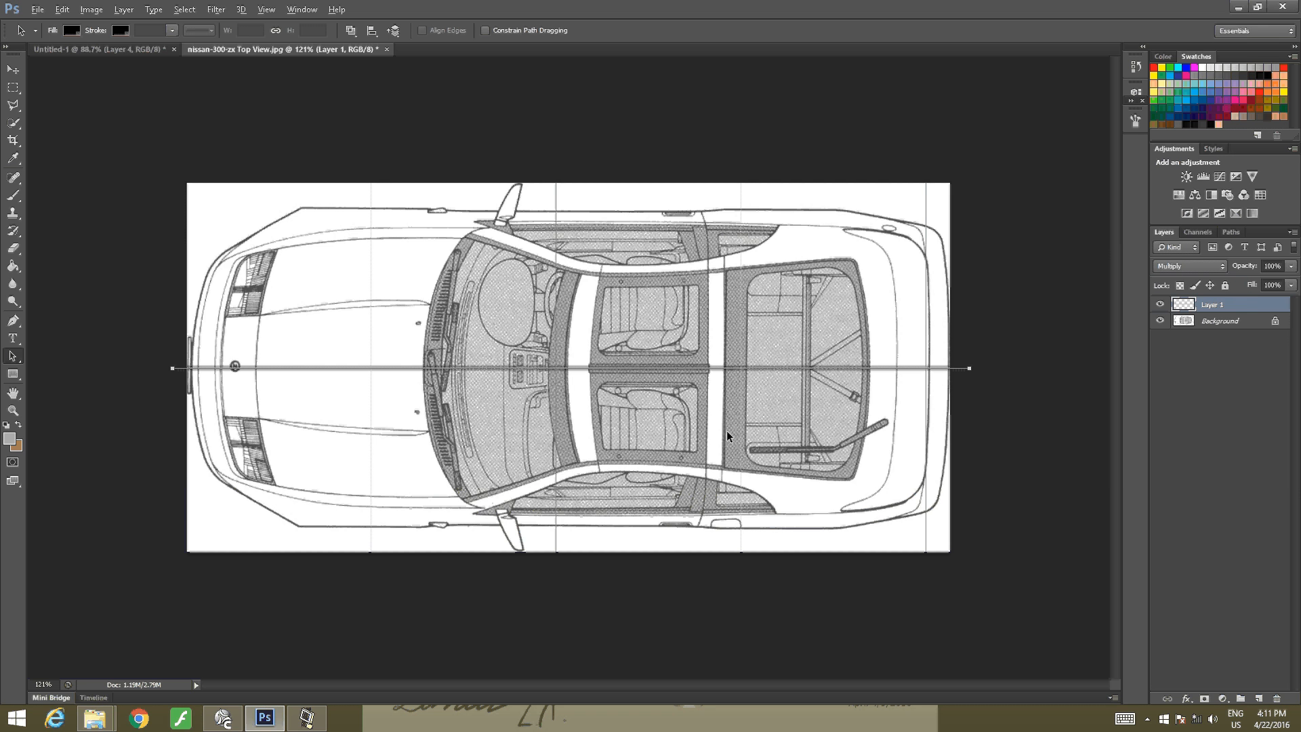
Delete the horizontal path that runs along the car's centre line
{"action": "scroll", "coordinate": [727, 432], "scroll_direction": "up", "scroll_amount": 6, "text": "alt"}
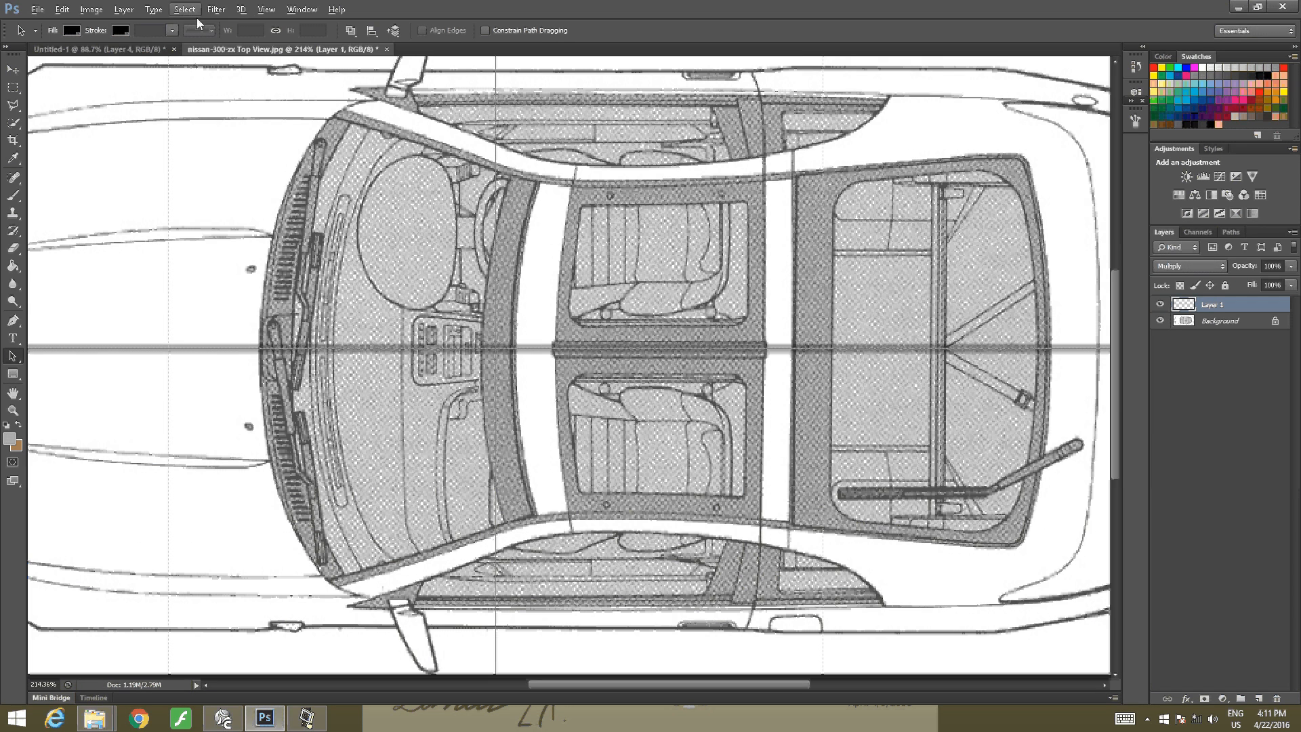
{"action": "left_click", "coordinate": [194, 12]}
{"action": "left_click", "coordinate": [500, 473]}
{"action": "scroll", "coordinate": [388, 299], "scroll_direction": "down", "scroll_amount": 4, "text": "alt"}
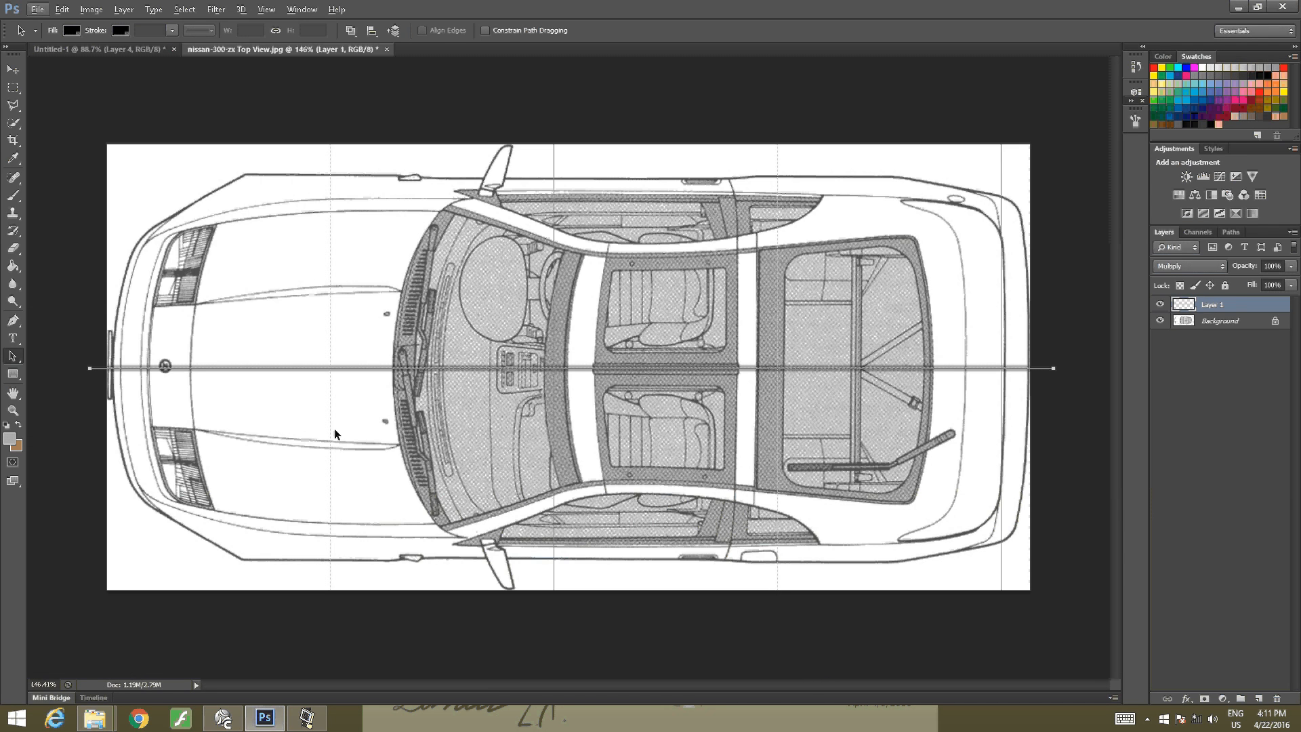
{"action": "right_click", "coordinate": [337, 368]}
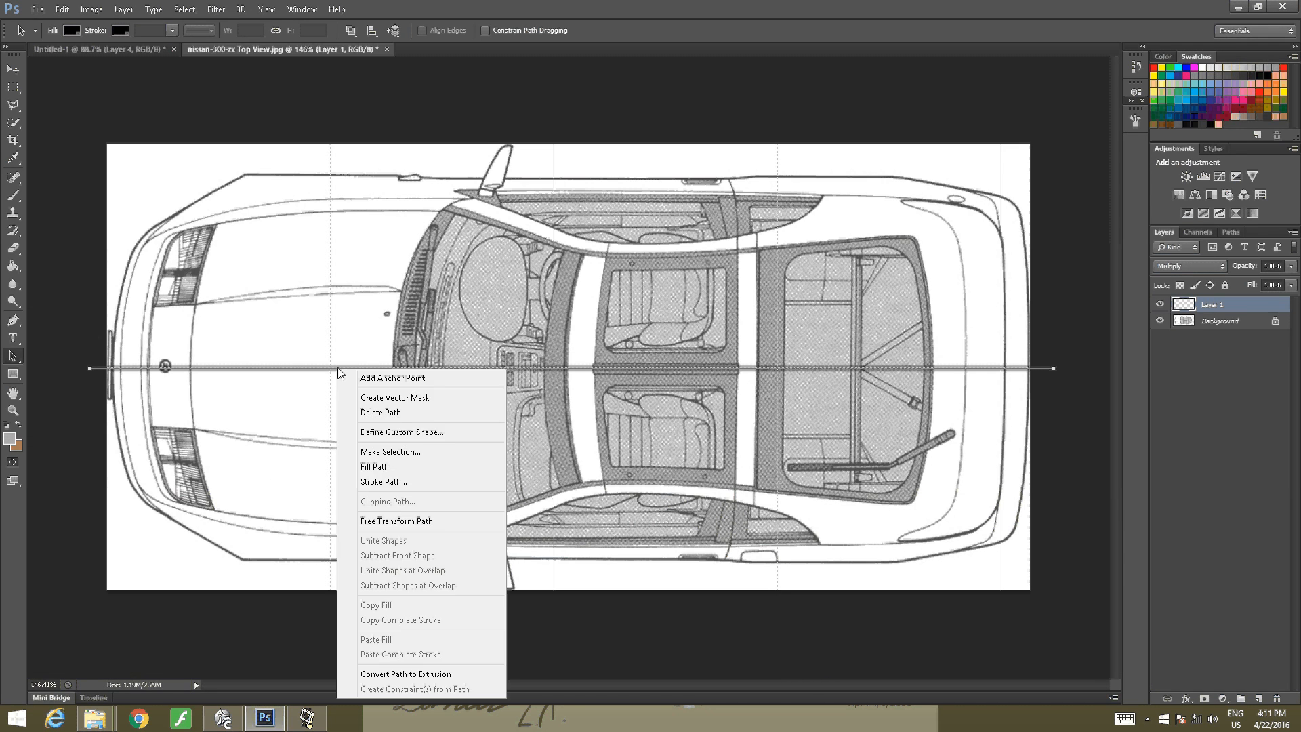
{"action": "left_click", "coordinate": [371, 412]}
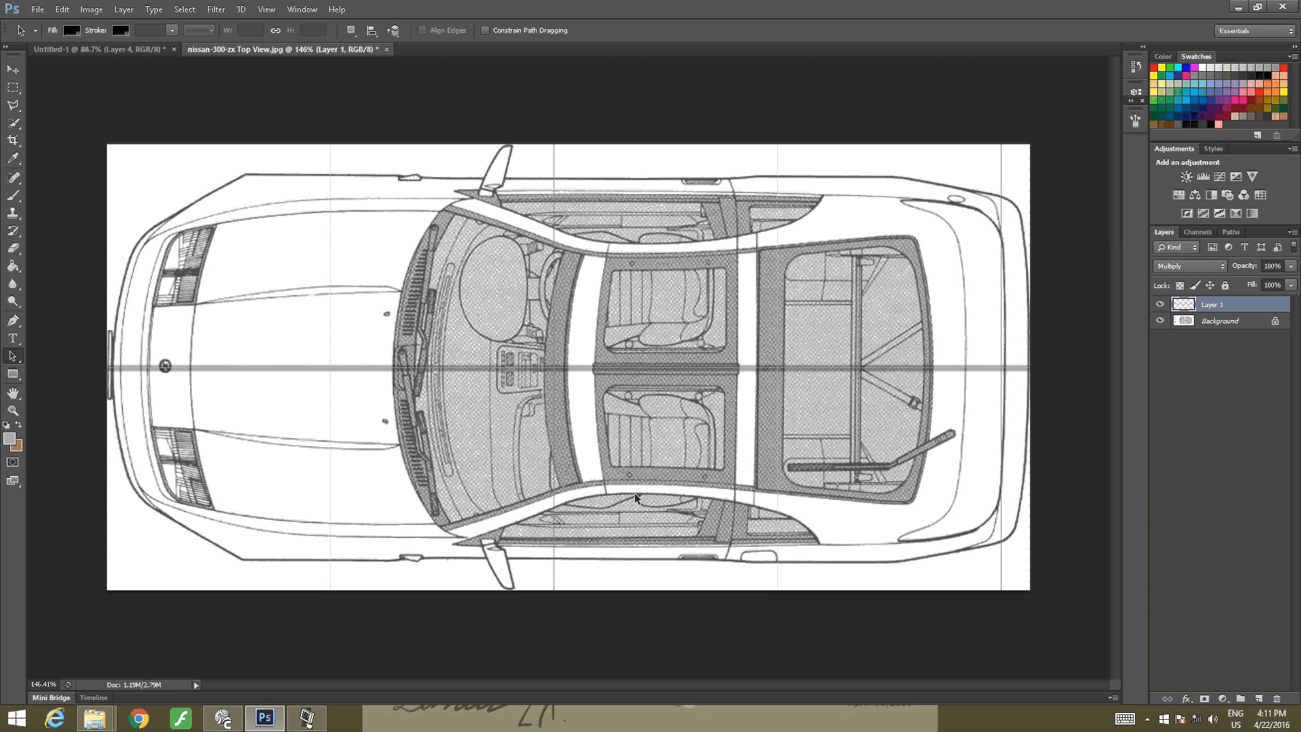
In the Guides, Grid & Slices preferences, try gridline spacings of 16, 17 and 16.8 cm and settle on 16.5 cm
{"action": "left_click", "coordinate": [62, 9]}
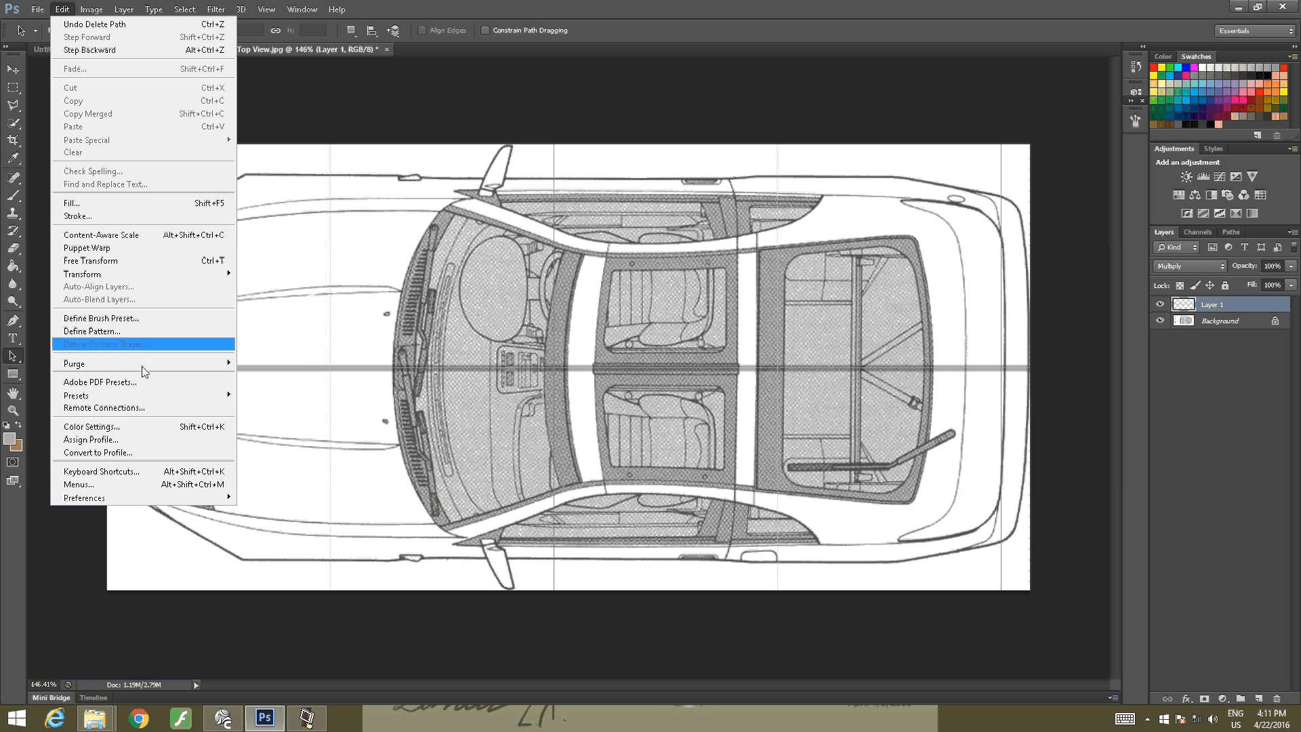
{"action": "mouse_move", "coordinate": [177, 502]}
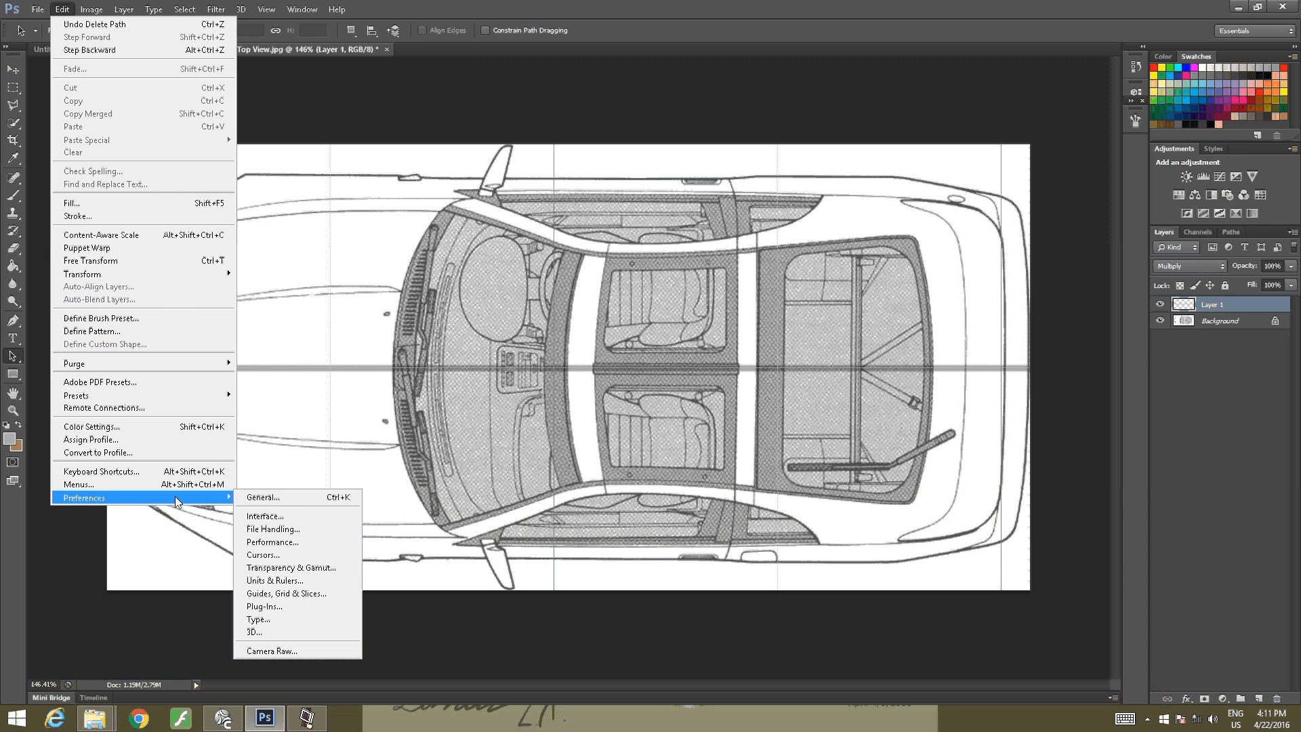
{"action": "left_click", "coordinate": [320, 593]}
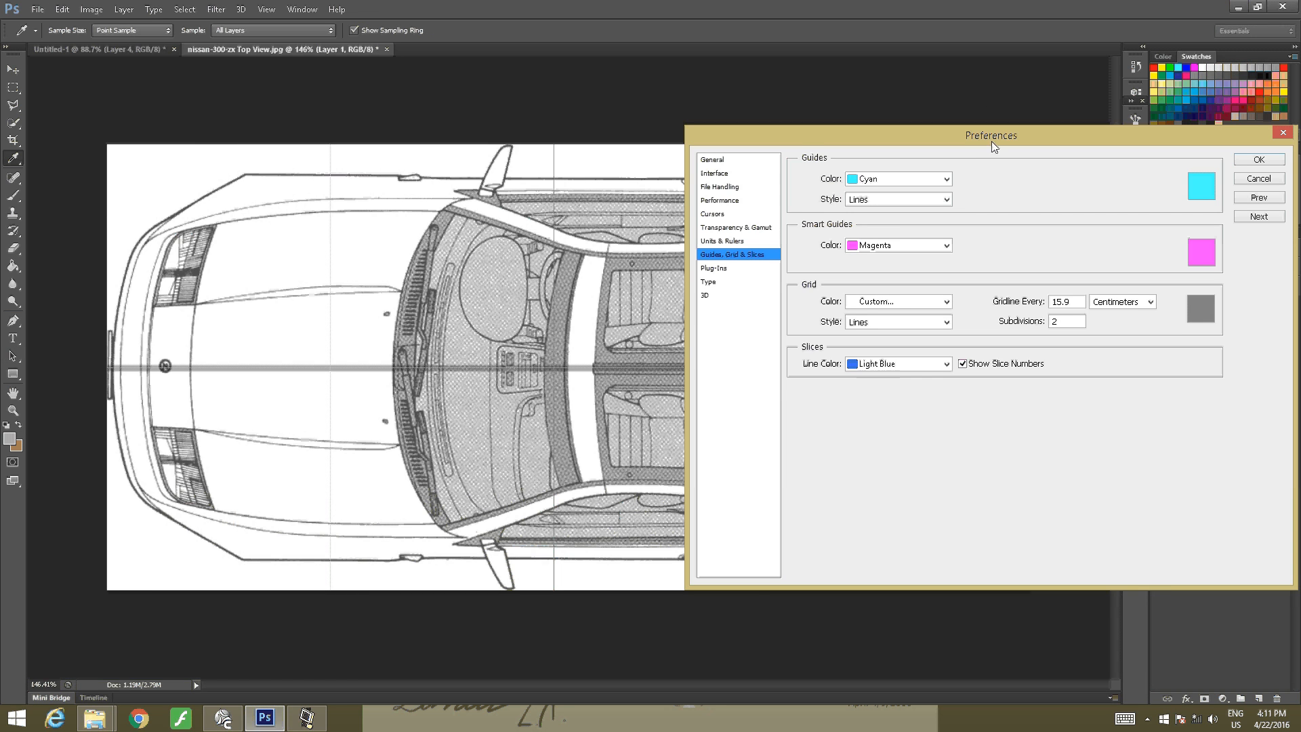
{"action": "left_click_drag", "start_coordinate": [995, 133], "coordinate": [388, 377]}
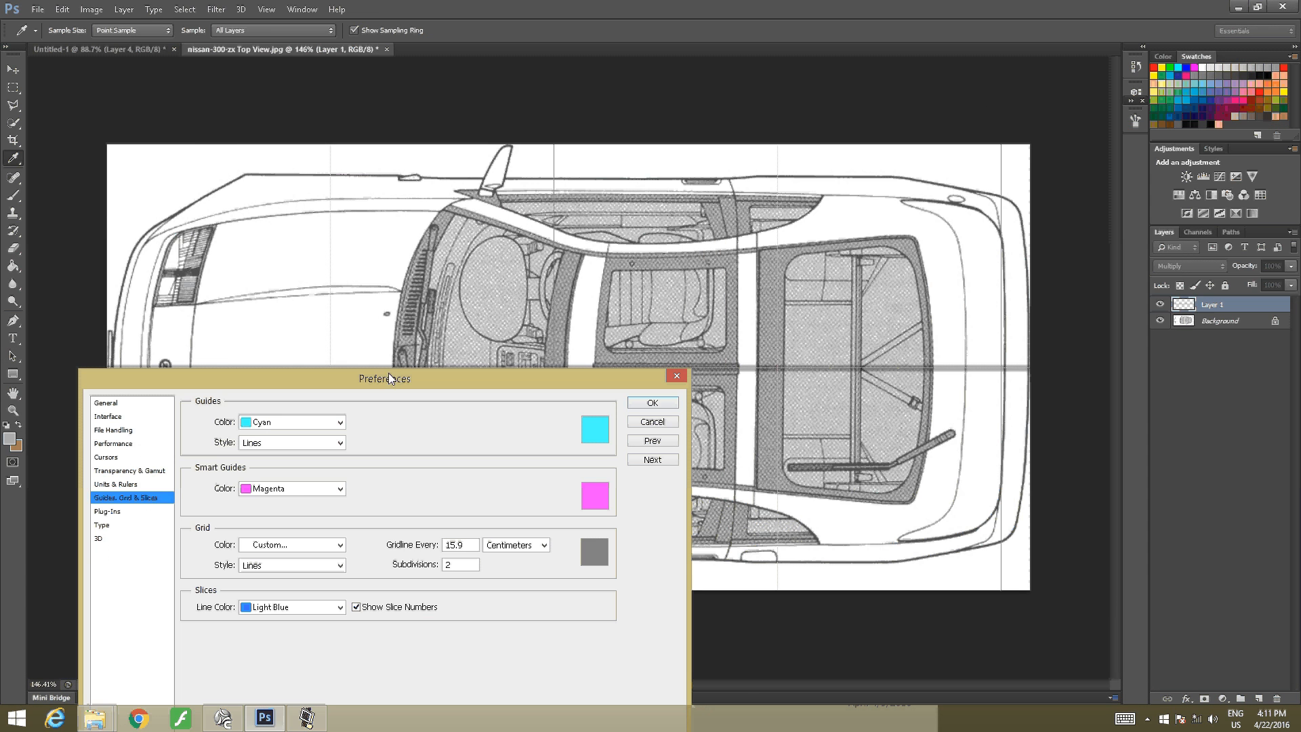
{"action": "left_click", "coordinate": [476, 549]}
{"action": "key", "text": "BackSpace"}
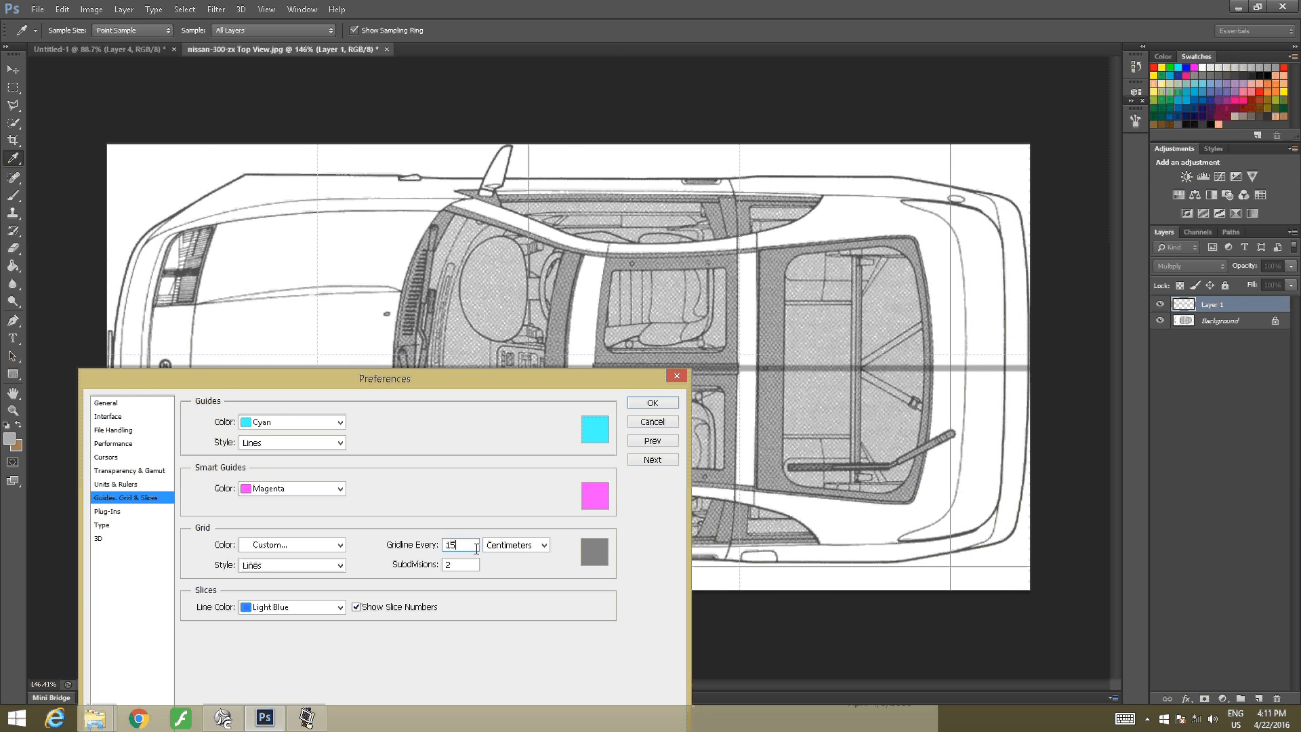
{"action": "key", "text": "BackSpace"}
{"action": "type", "text": "6"}
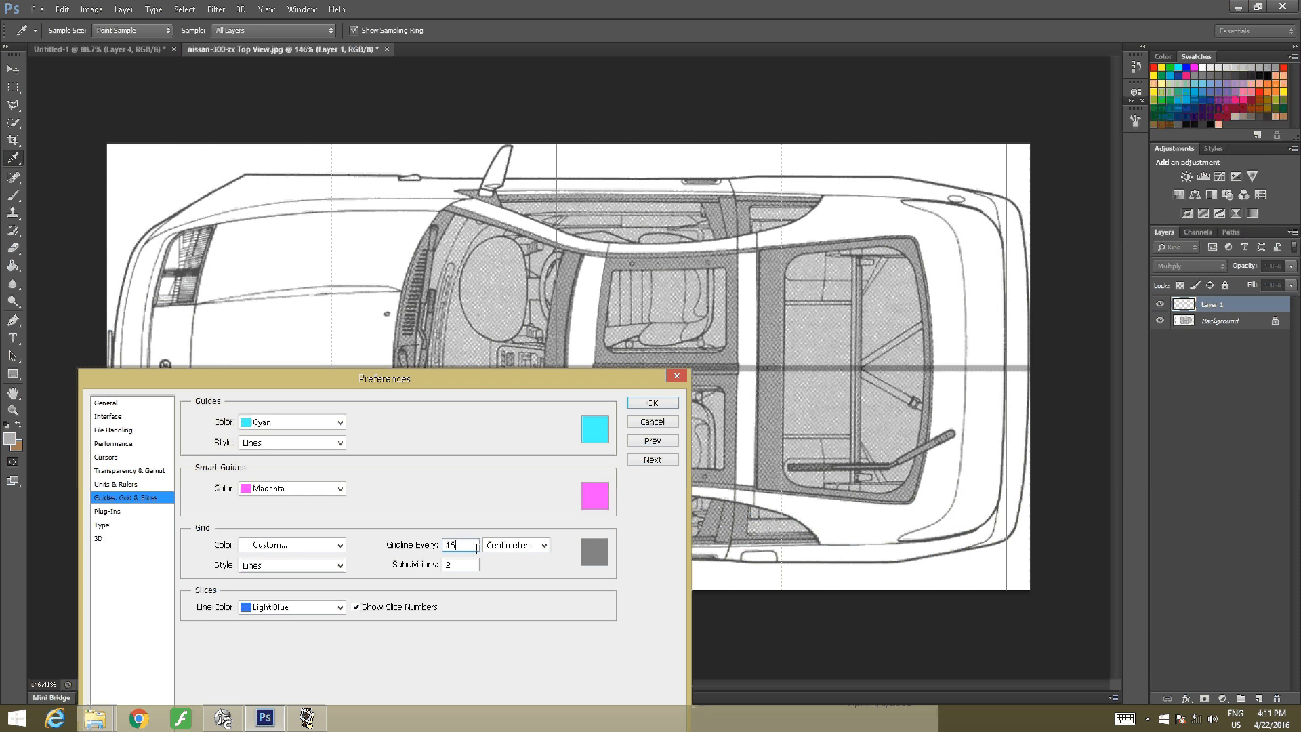
{"action": "key", "text": "BackSpace"}
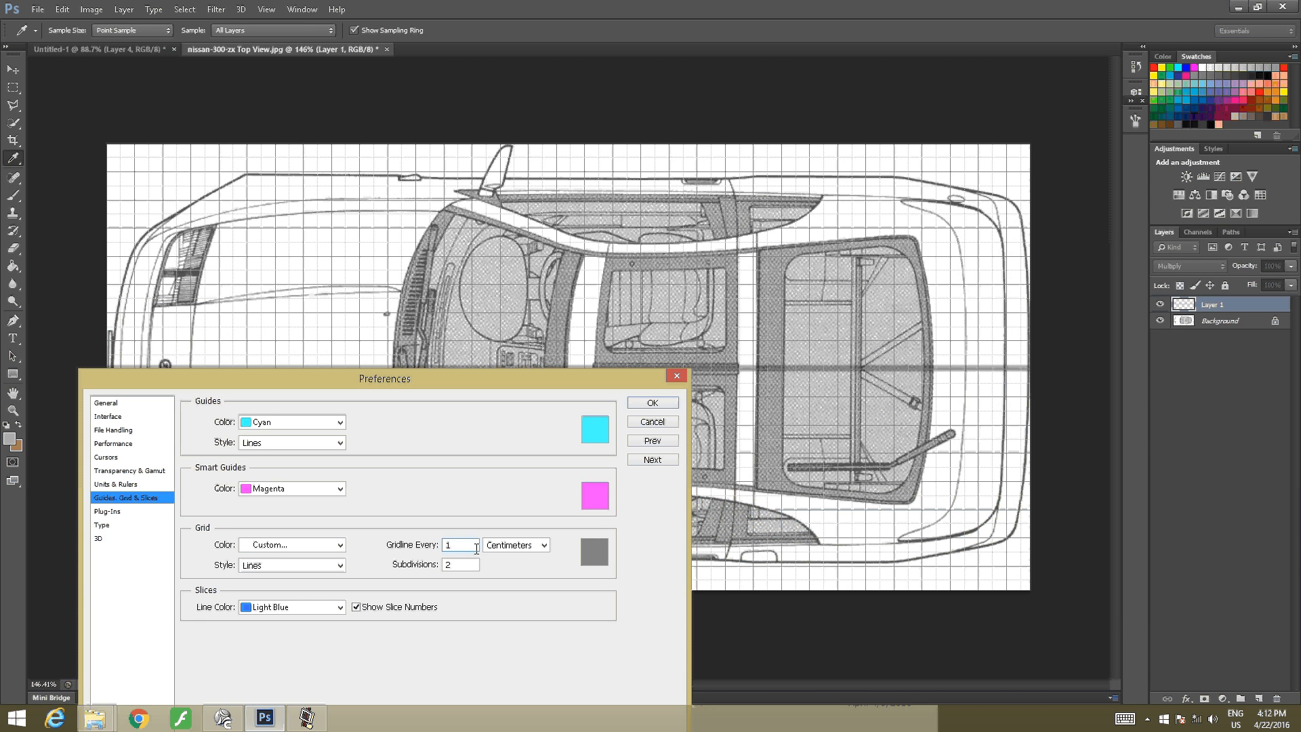
{"action": "type", "text": "7"}
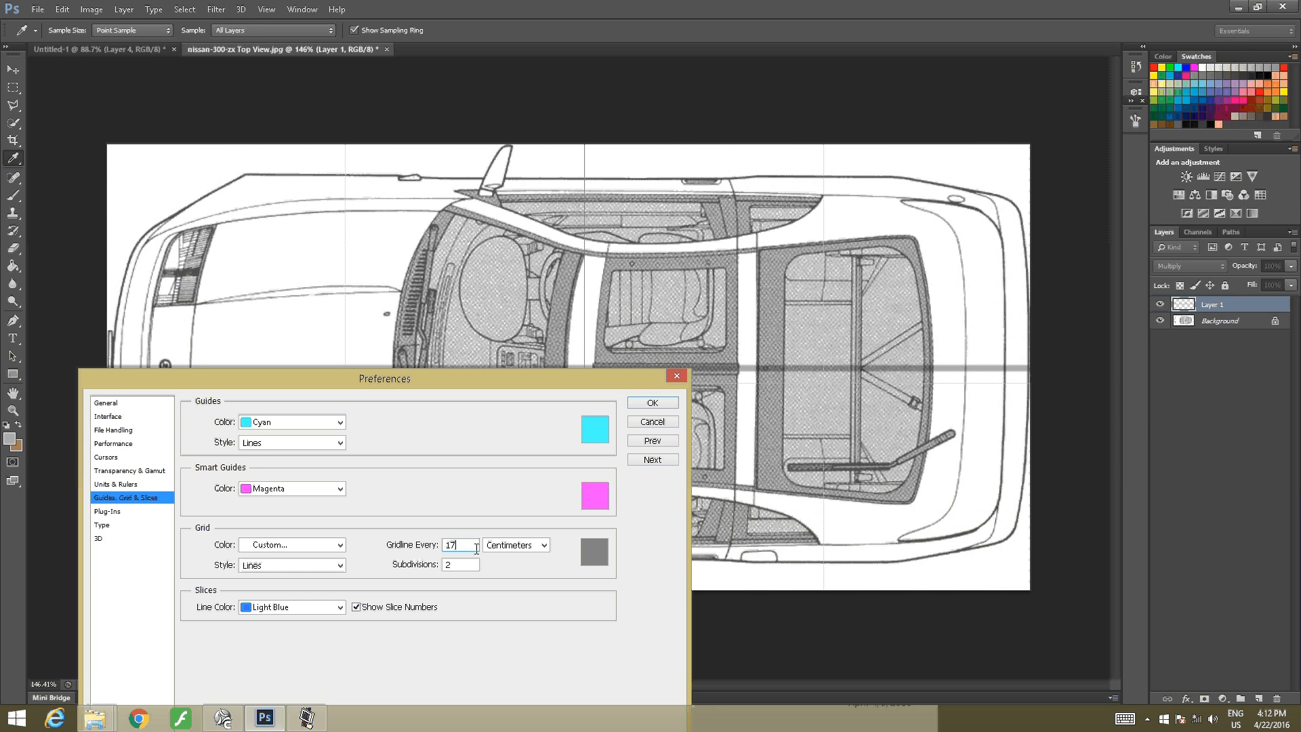
{"action": "key", "text": "BackSpace"}
{"action": "type", "text": "6"}
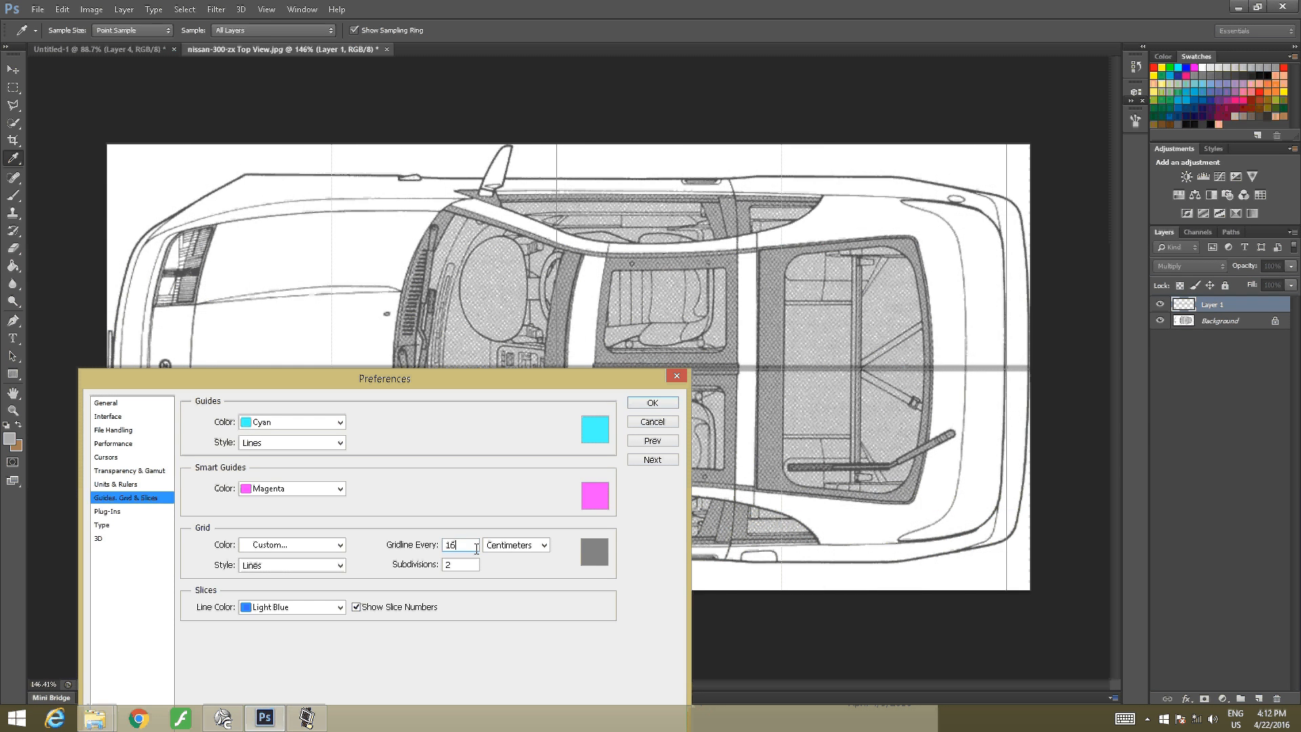
{"action": "type", "text": ".8"}
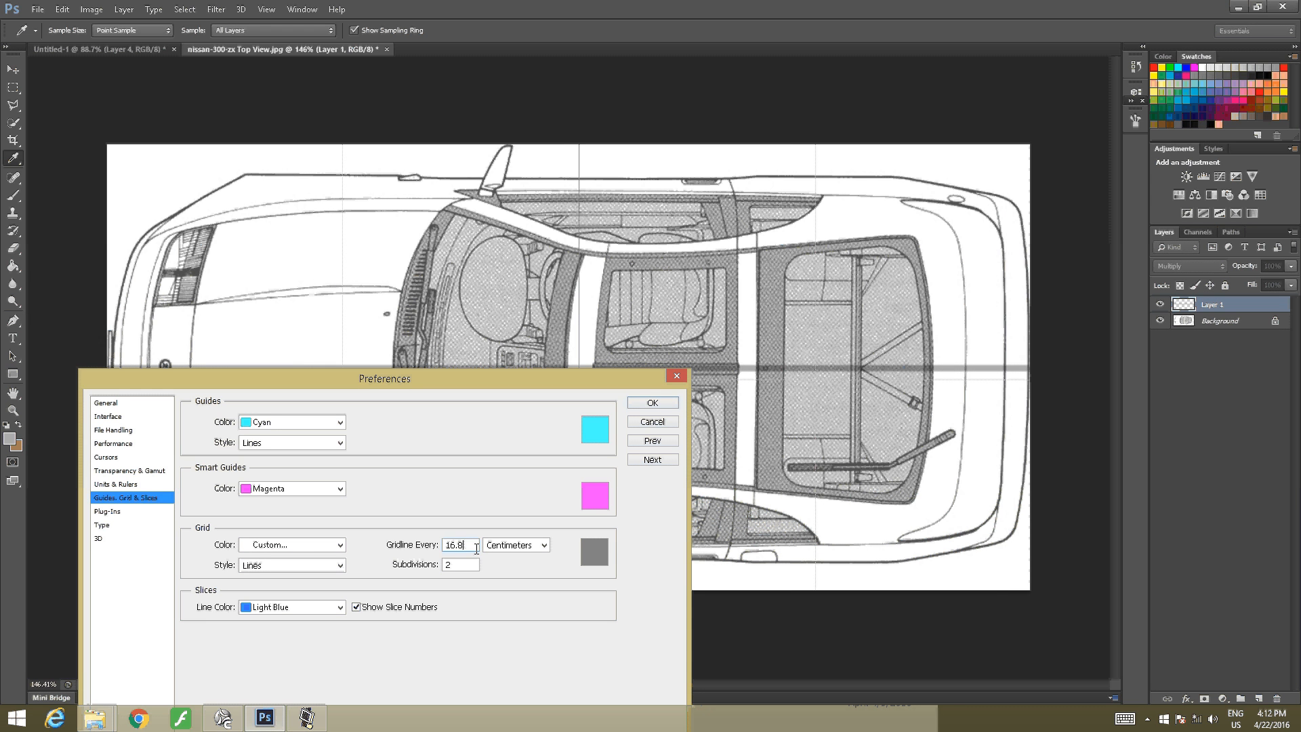
{"action": "key", "text": "BackSpace"}
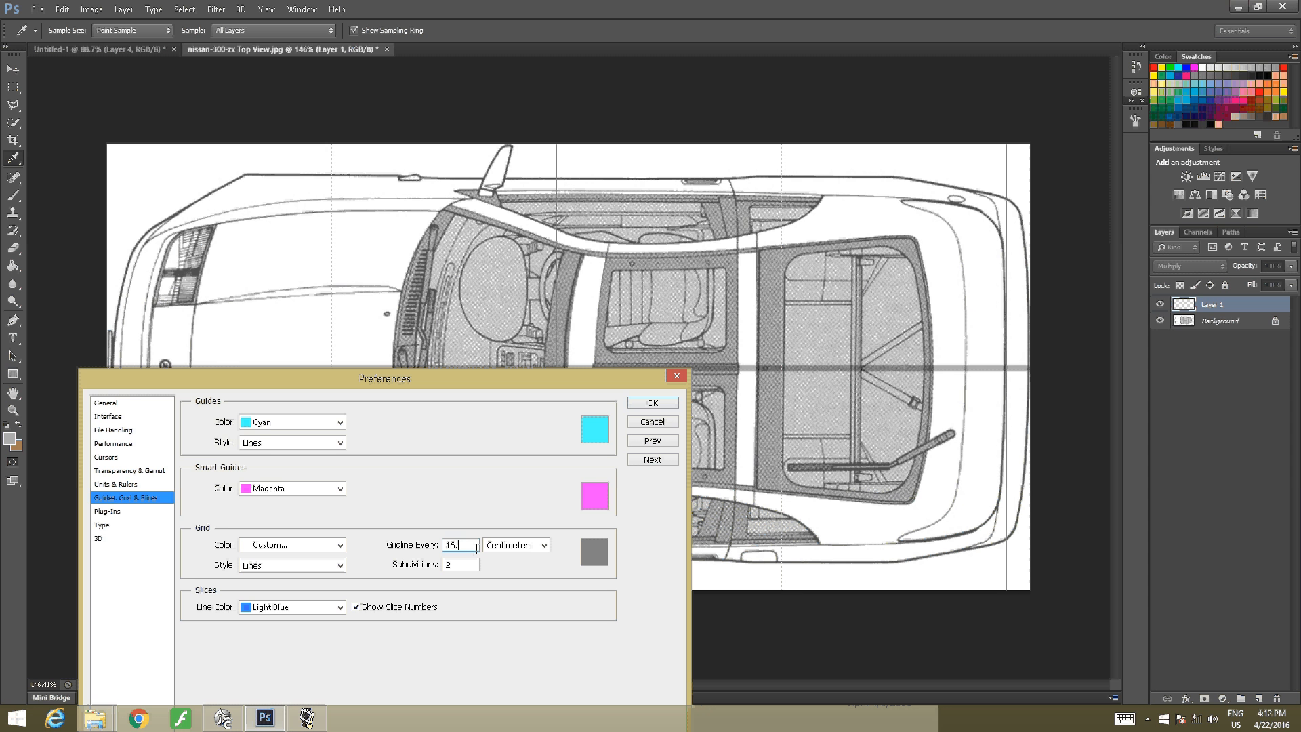
{"action": "type", "text": "5"}
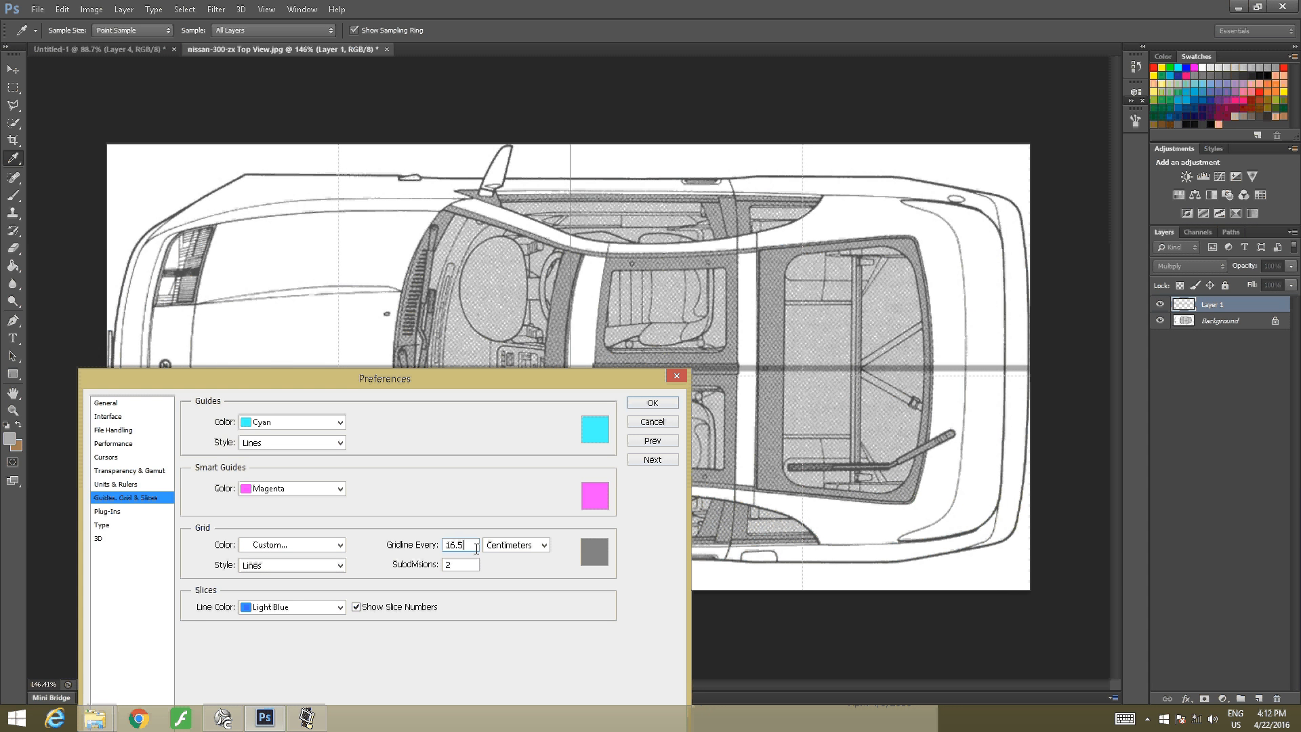
Compare a gridline spacing of 16.4 cm, return it to 16.5 cm and accept the preferences
{"action": "left_click_drag", "start_coordinate": [551, 380], "coordinate": [515, 344]}
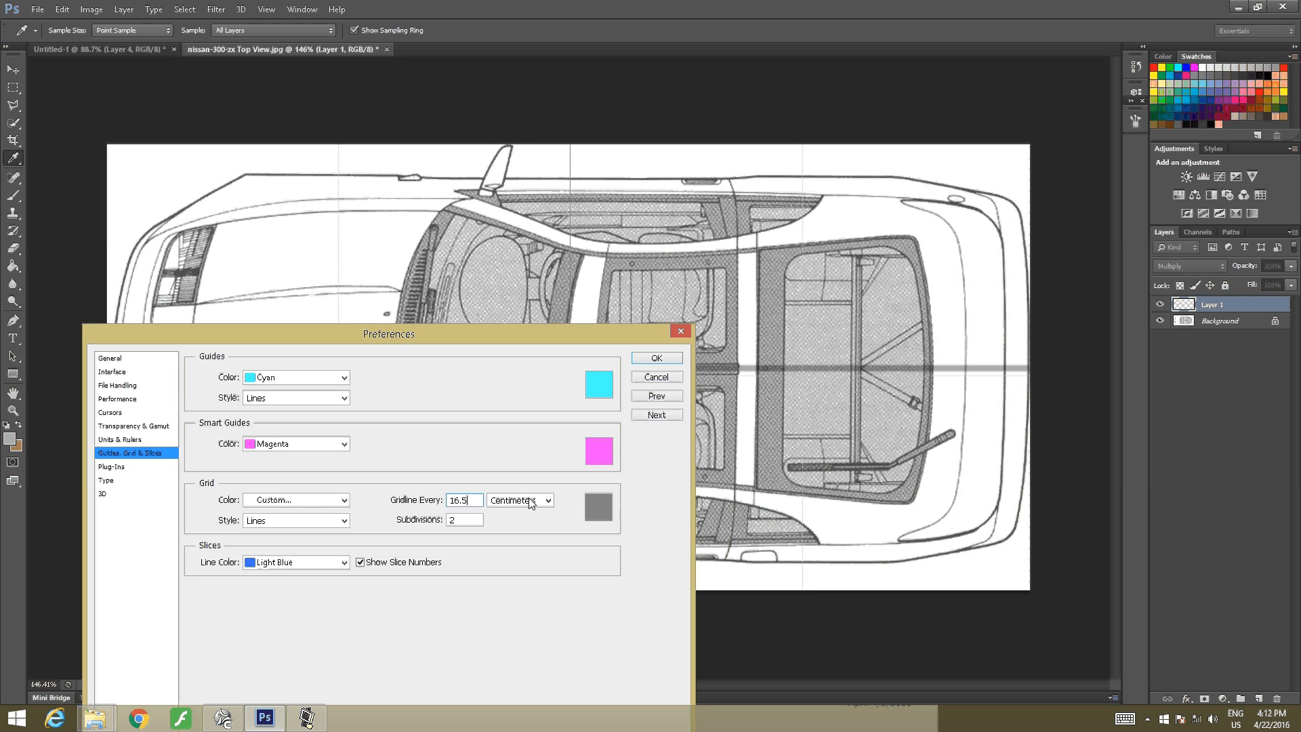
{"action": "key", "text": "BackSpace"}
{"action": "type", "text": "3"}
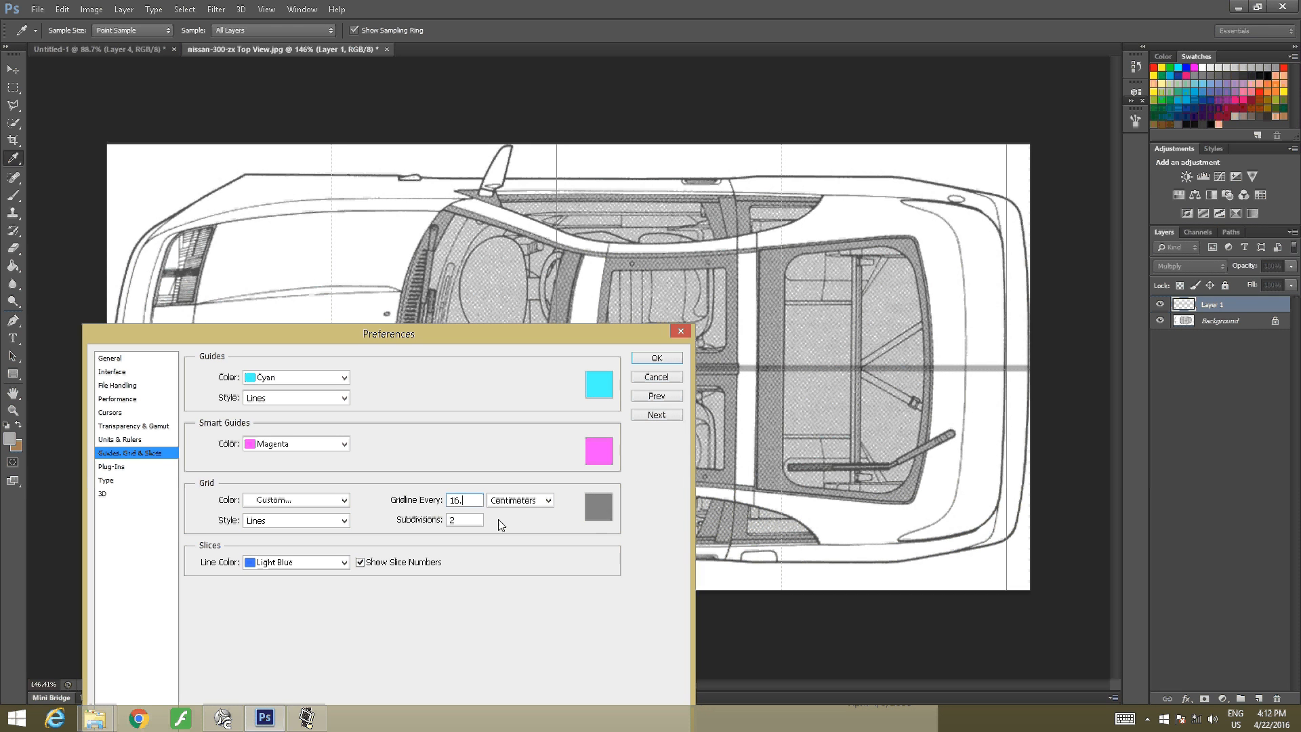
{"action": "key", "text": "BackSpace"}
{"action": "type", "text": "4"}
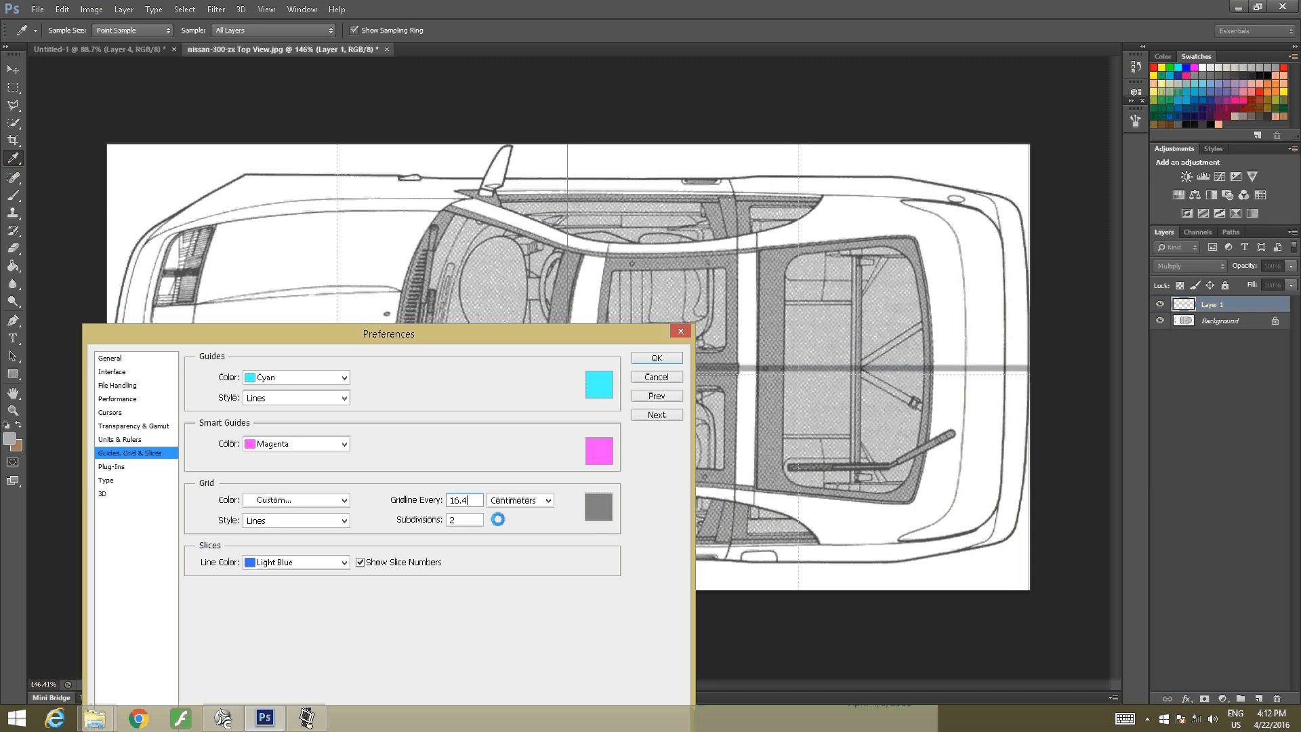
{"action": "key", "text": "BackSpace"}
{"action": "type", "text": "5"}
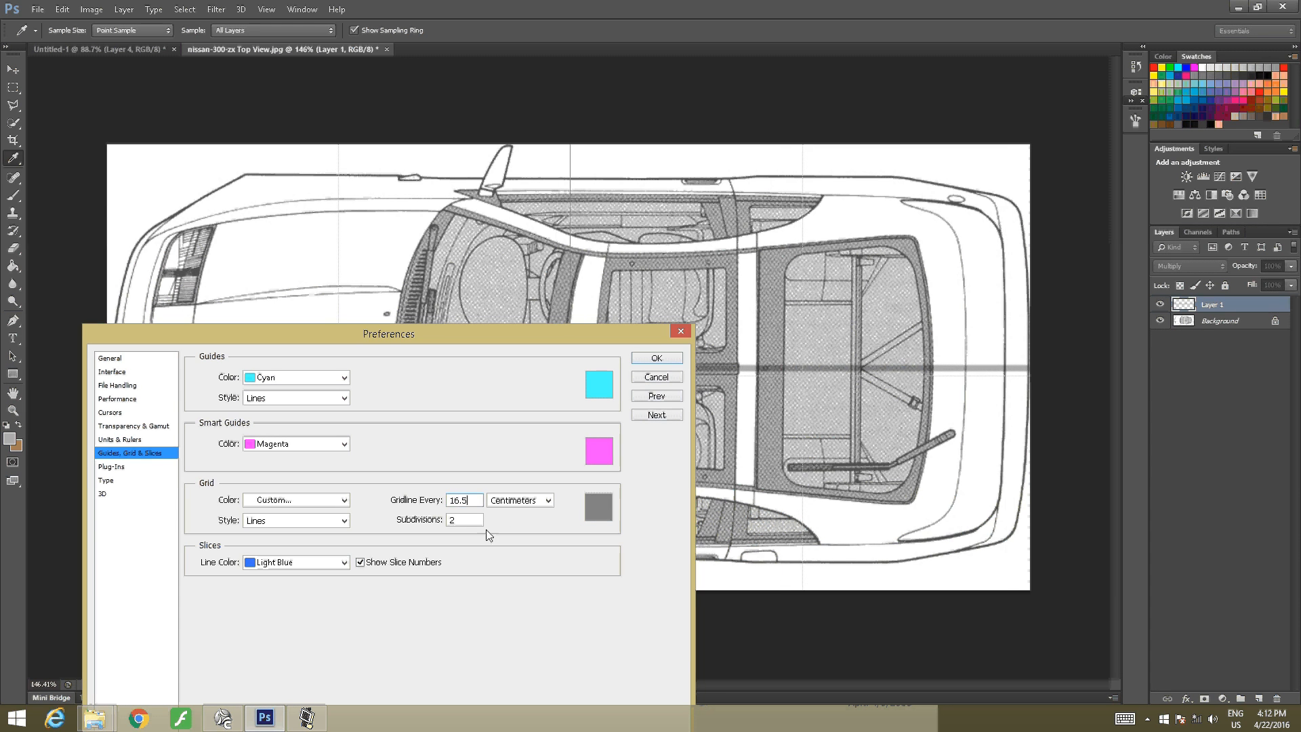
{"action": "left_click", "coordinate": [637, 363]}
{"action": "key", "text": "a"}
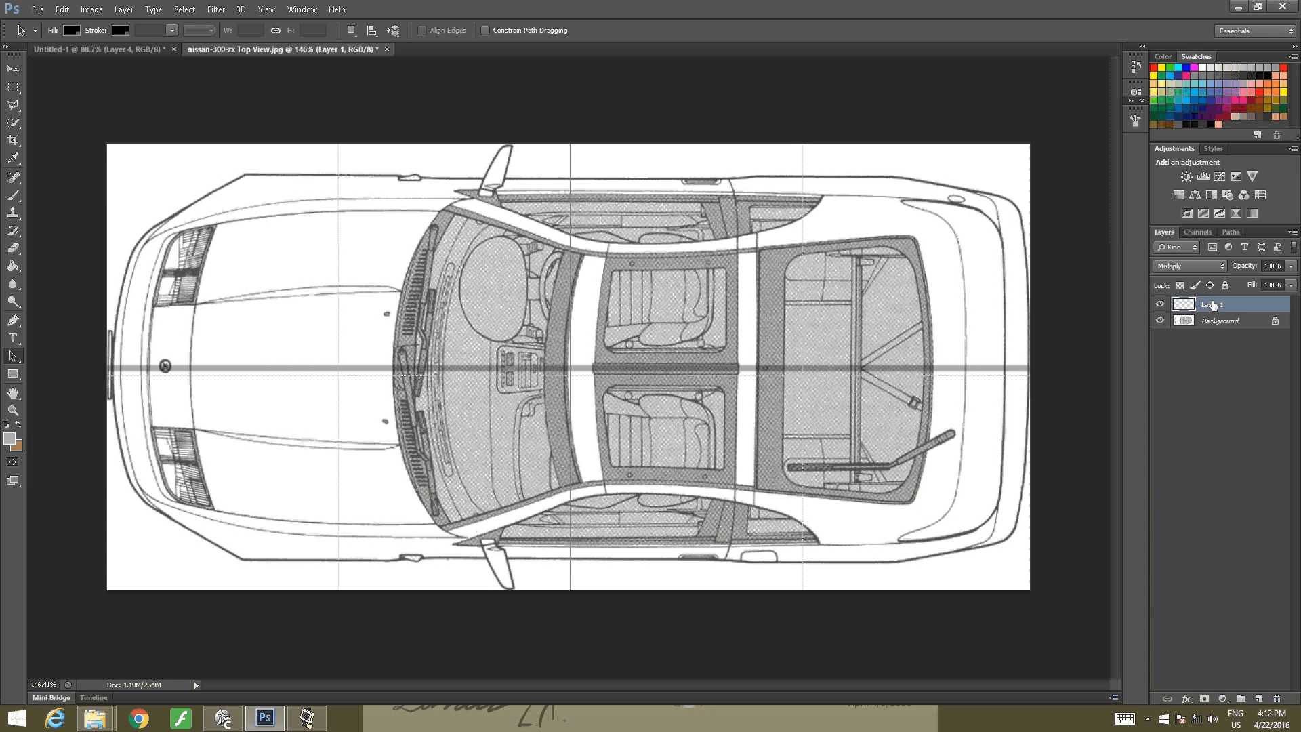
Duplicate Layer 1, which holds the horizontal gray centre line, within the same document
{"action": "left_click", "coordinate": [1294, 232]}
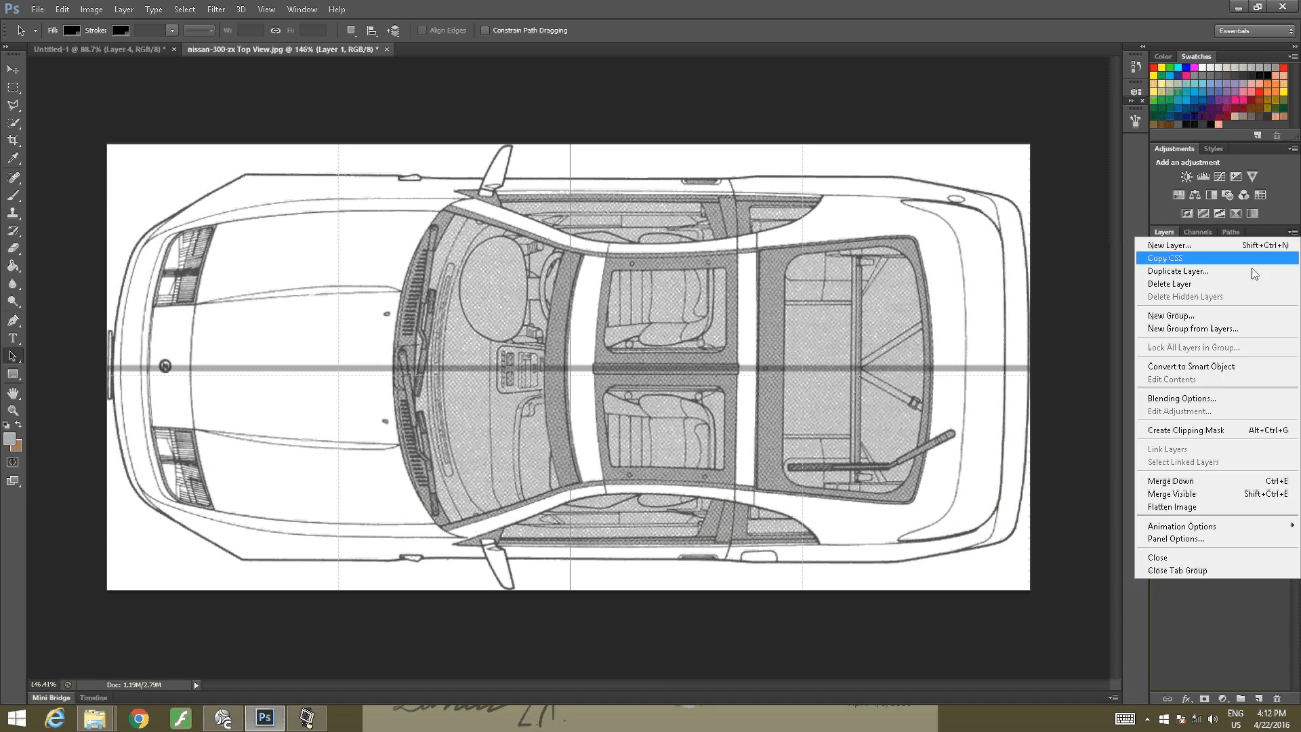
{"action": "left_click", "coordinate": [1242, 271]}
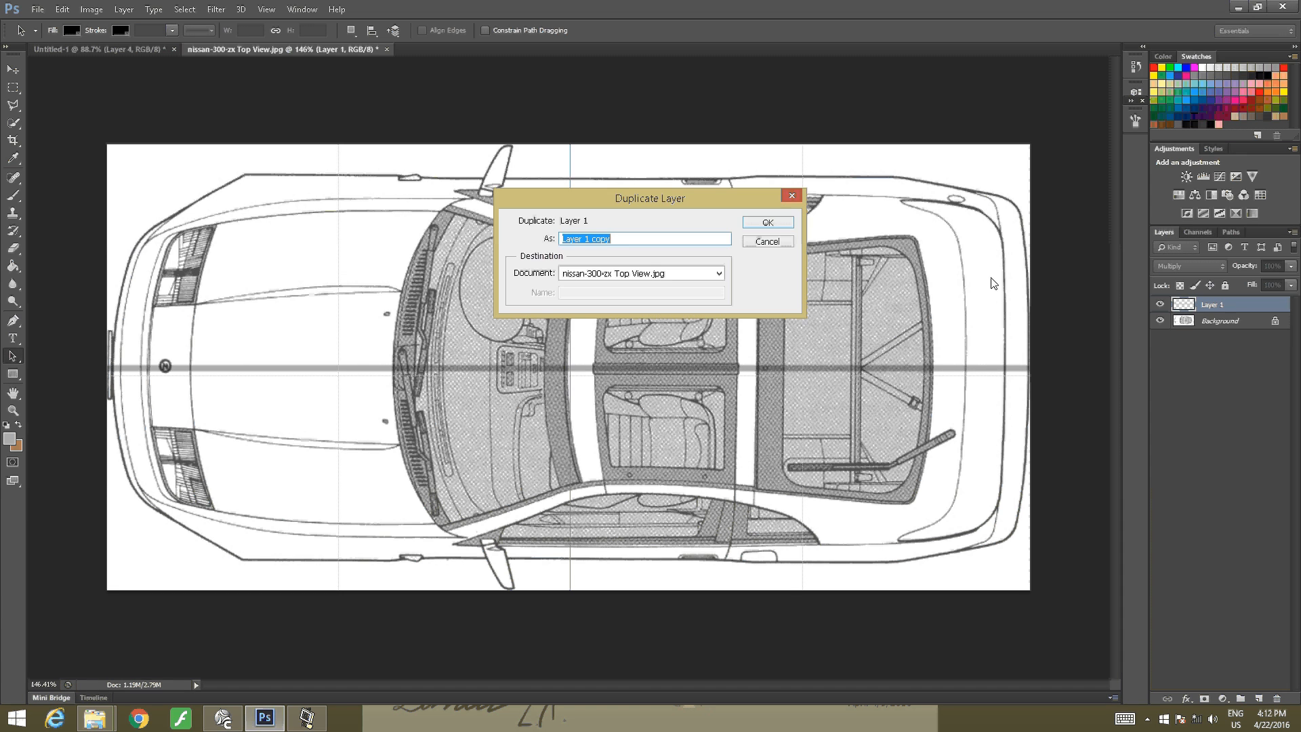
{"action": "left_click", "coordinate": [769, 221]}
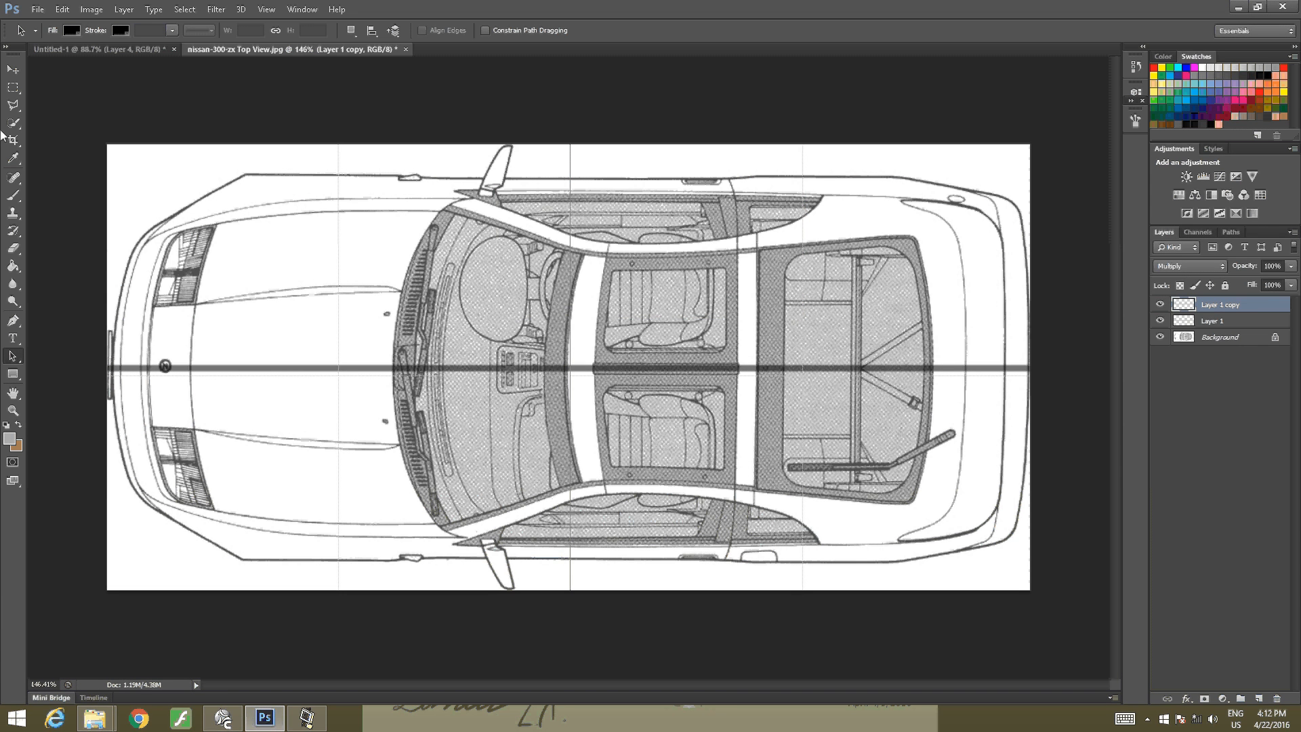
Rotate the duplicated centre line 90° so it runs vertically through the image centre, and apply the transformation
{"action": "left_click", "coordinate": [13, 70]}
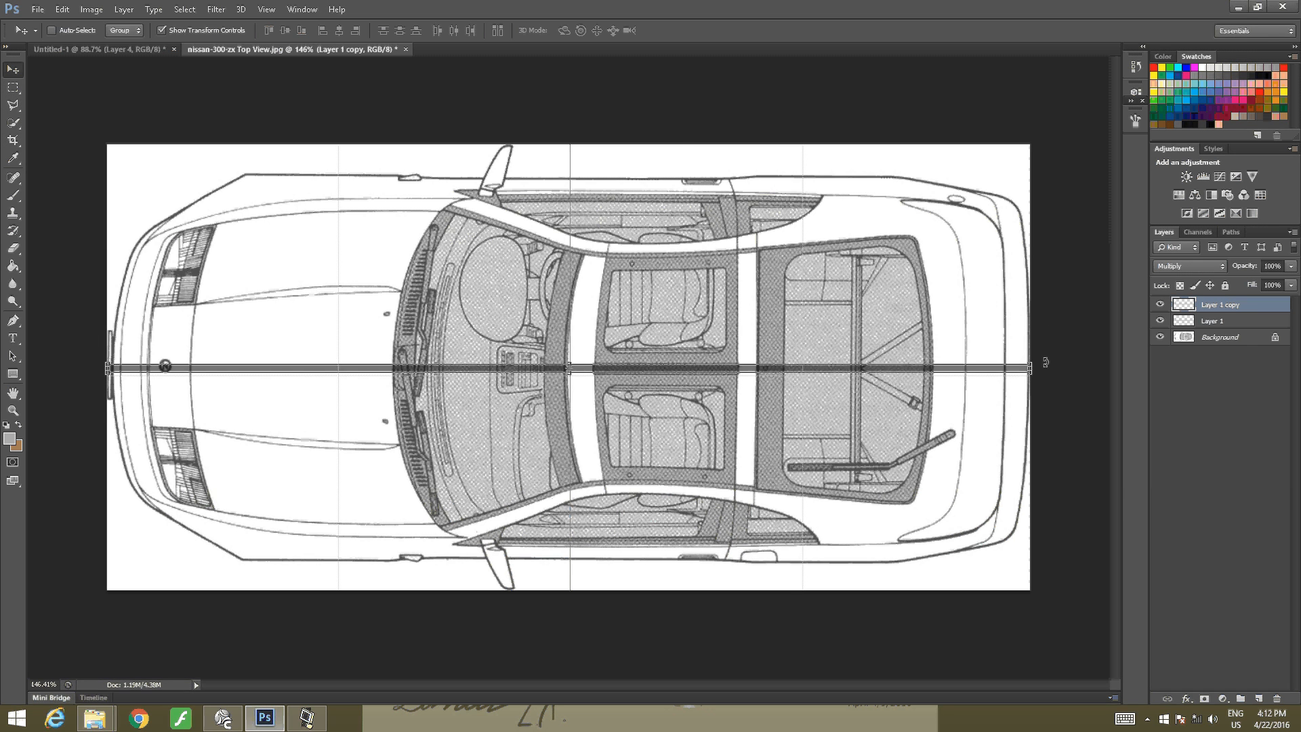
{"action": "left_click_drag", "start_coordinate": [1046, 362], "coordinate": [570, 691]}
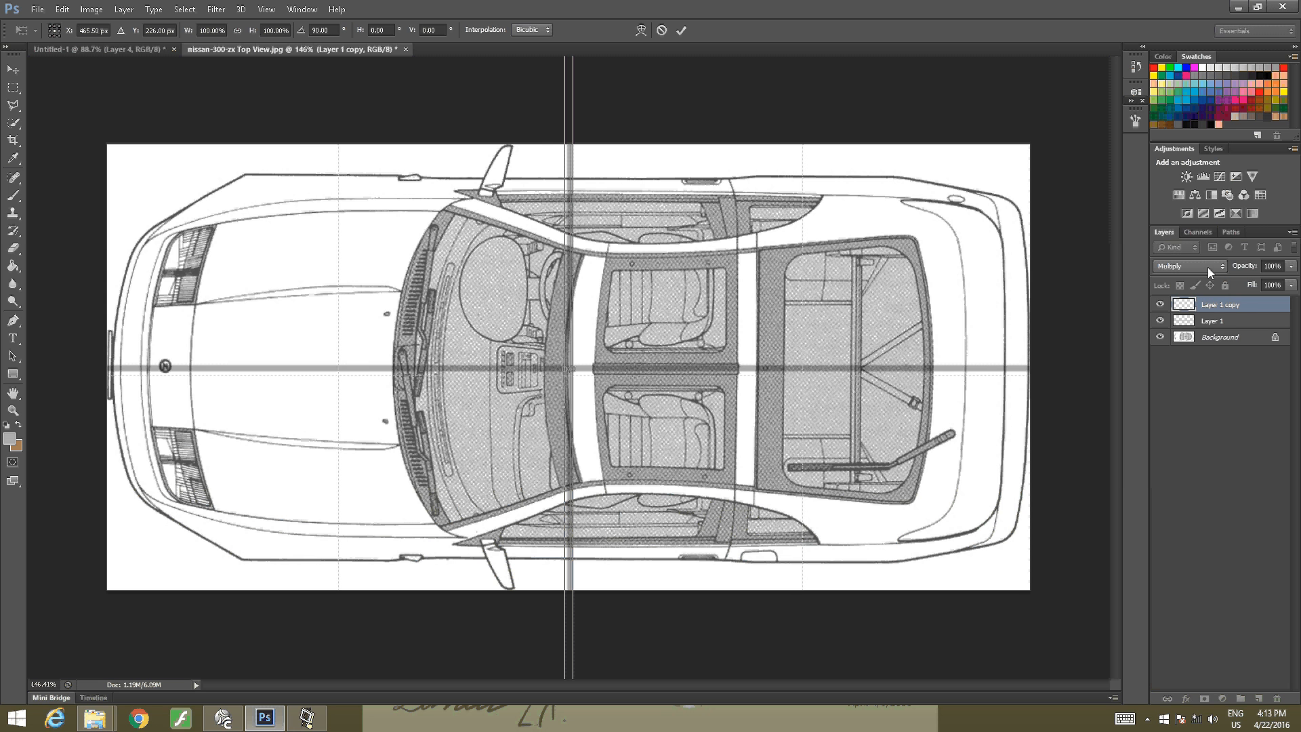
{"action": "left_click", "coordinate": [1293, 232]}
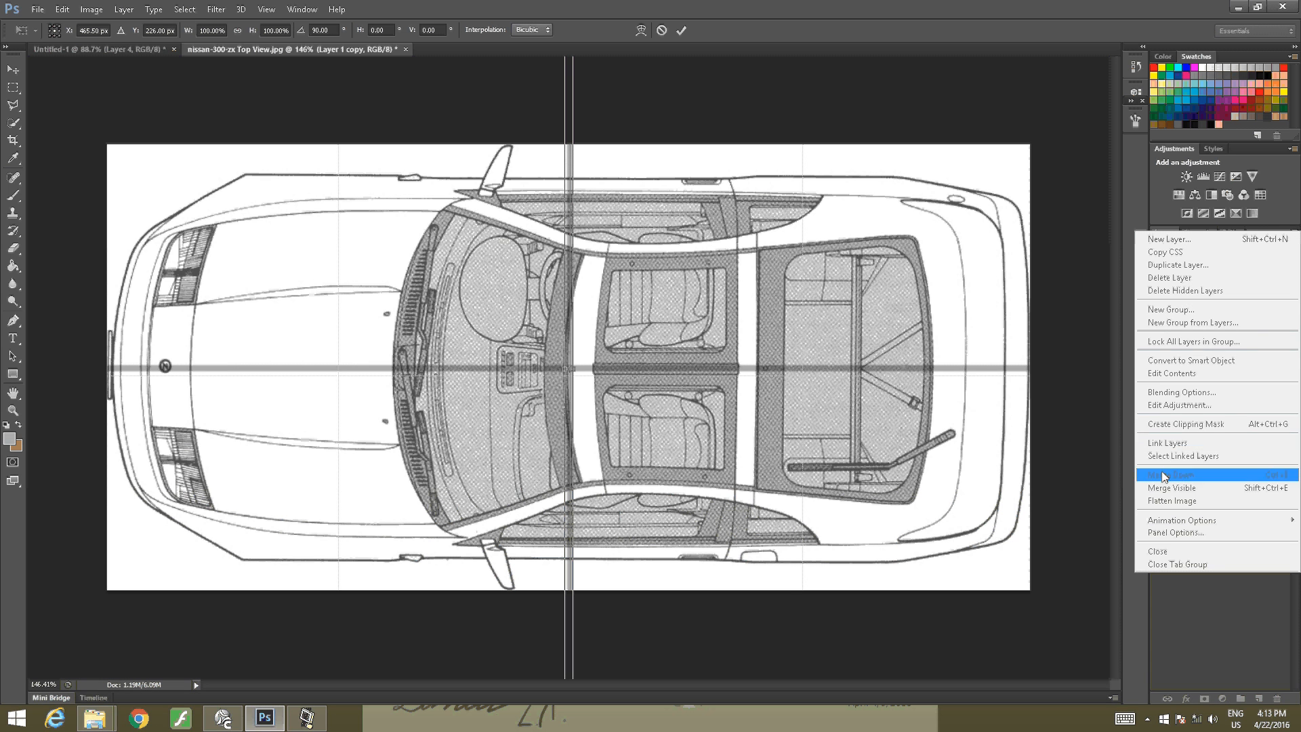
{"action": "left_click", "coordinate": [9, 251]}
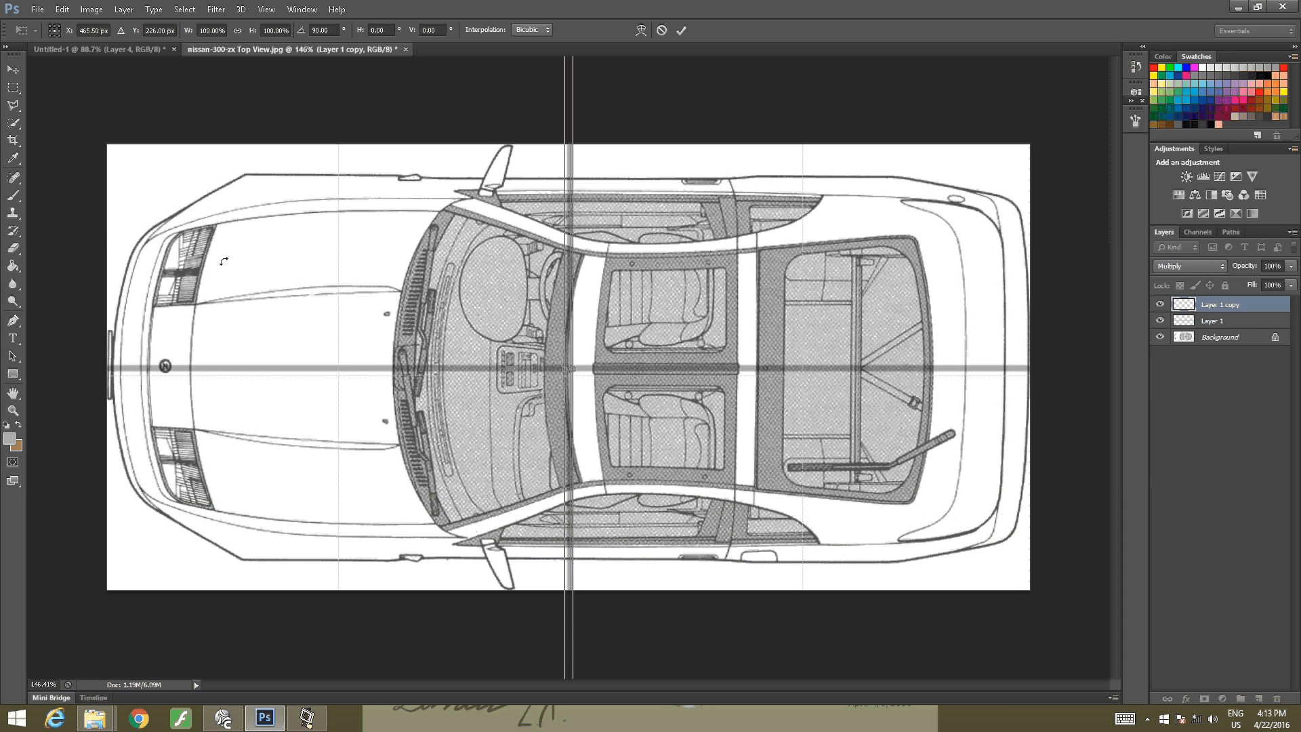
{"action": "left_click", "coordinate": [13, 284]}
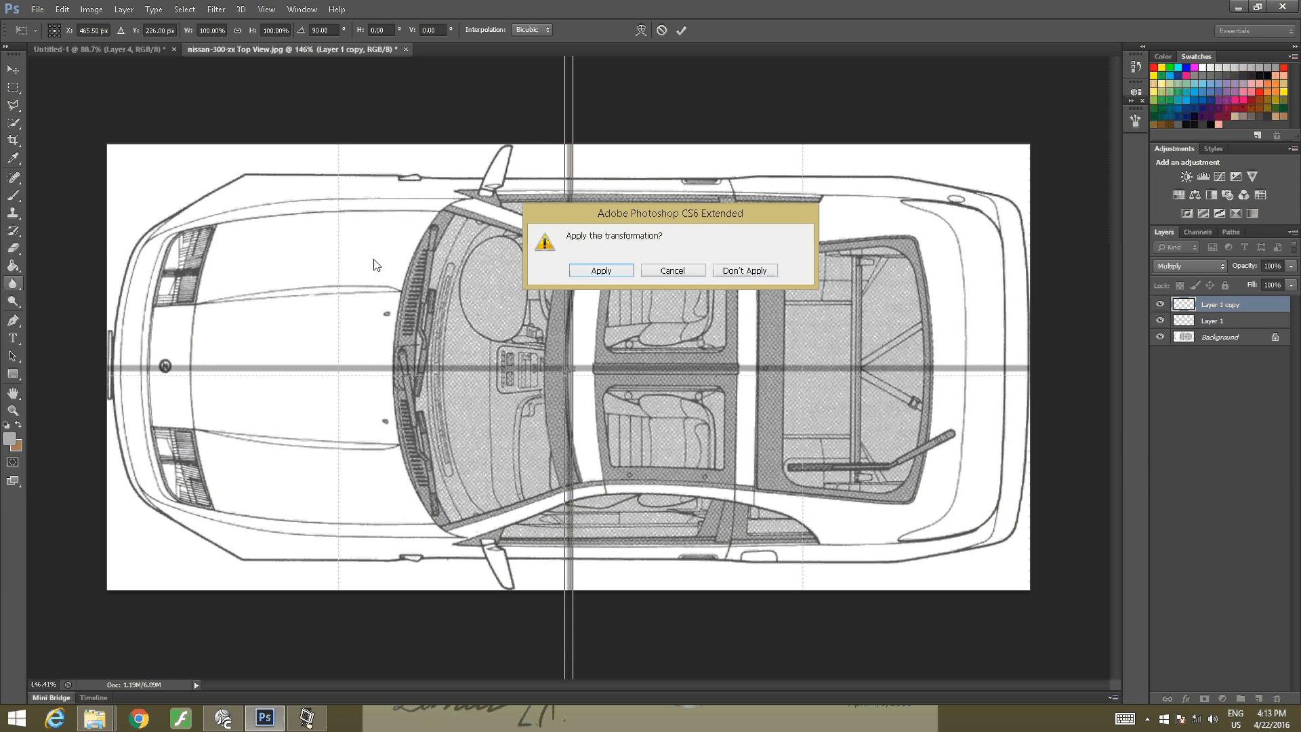
{"action": "left_click", "coordinate": [609, 275]}
Examine how the vertical line aligns with the centre gridline and crosses the horizontal line on the car
{"action": "scroll", "coordinate": [587, 288], "scroll_direction": "up", "scroll_amount": 3, "text": "alt"}
{"action": "scroll", "coordinate": [587, 287], "scroll_direction": "up", "scroll_amount": 11, "text": "alt"}
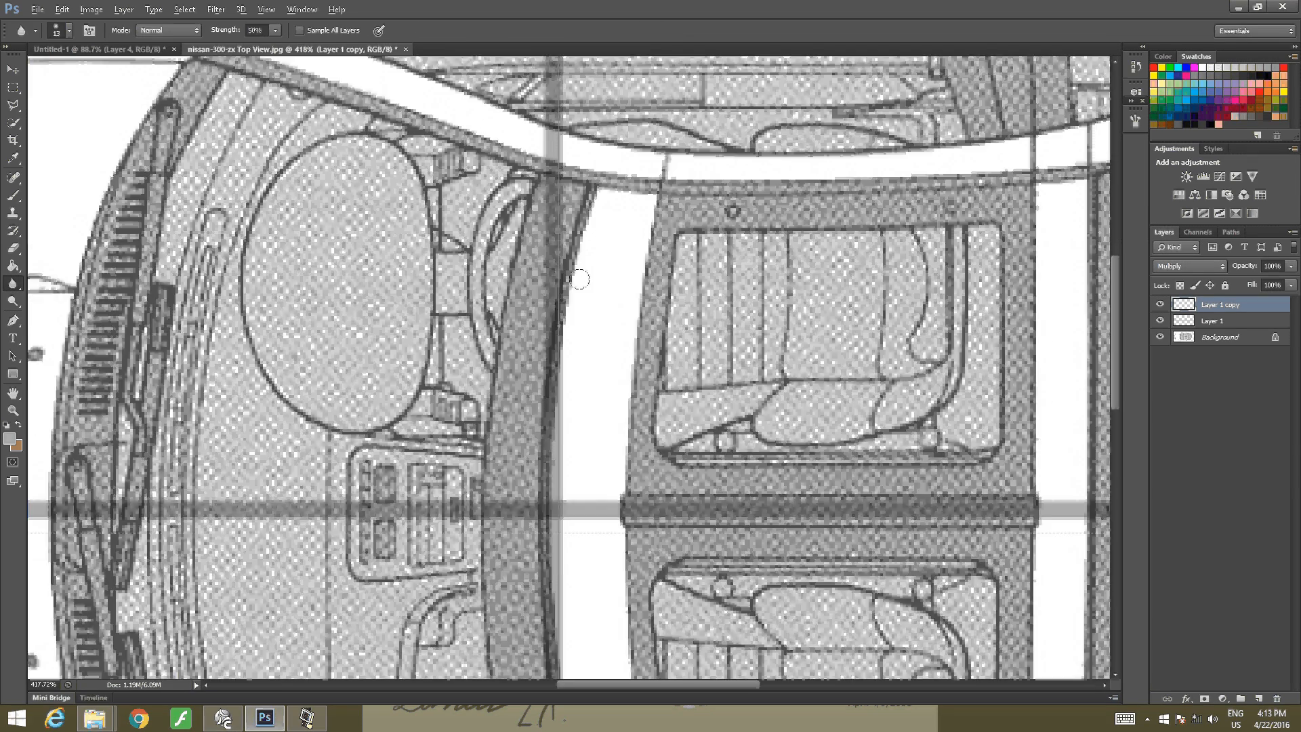
{"action": "scroll", "coordinate": [576, 271], "scroll_direction": "down", "scroll_amount": 5, "text": "alt"}
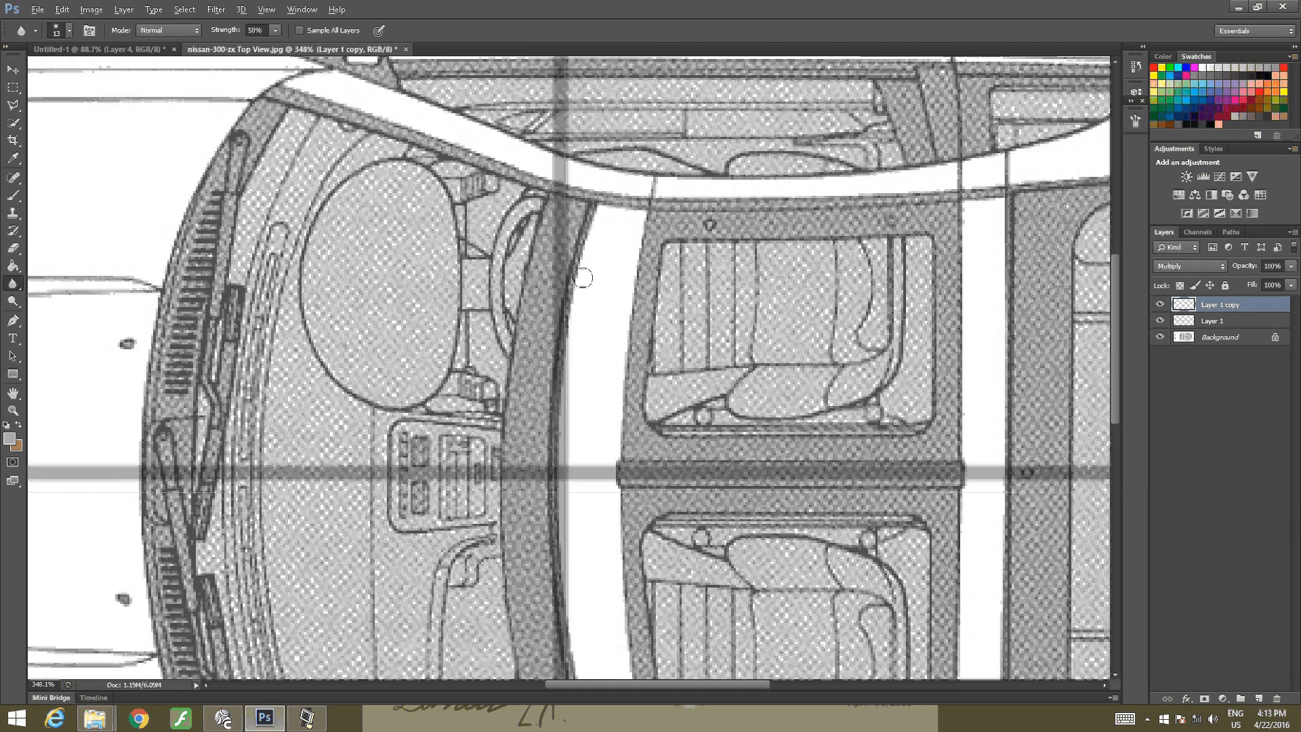
{"action": "scroll", "coordinate": [583, 277], "scroll_direction": "down", "scroll_amount": 8, "text": "alt"}
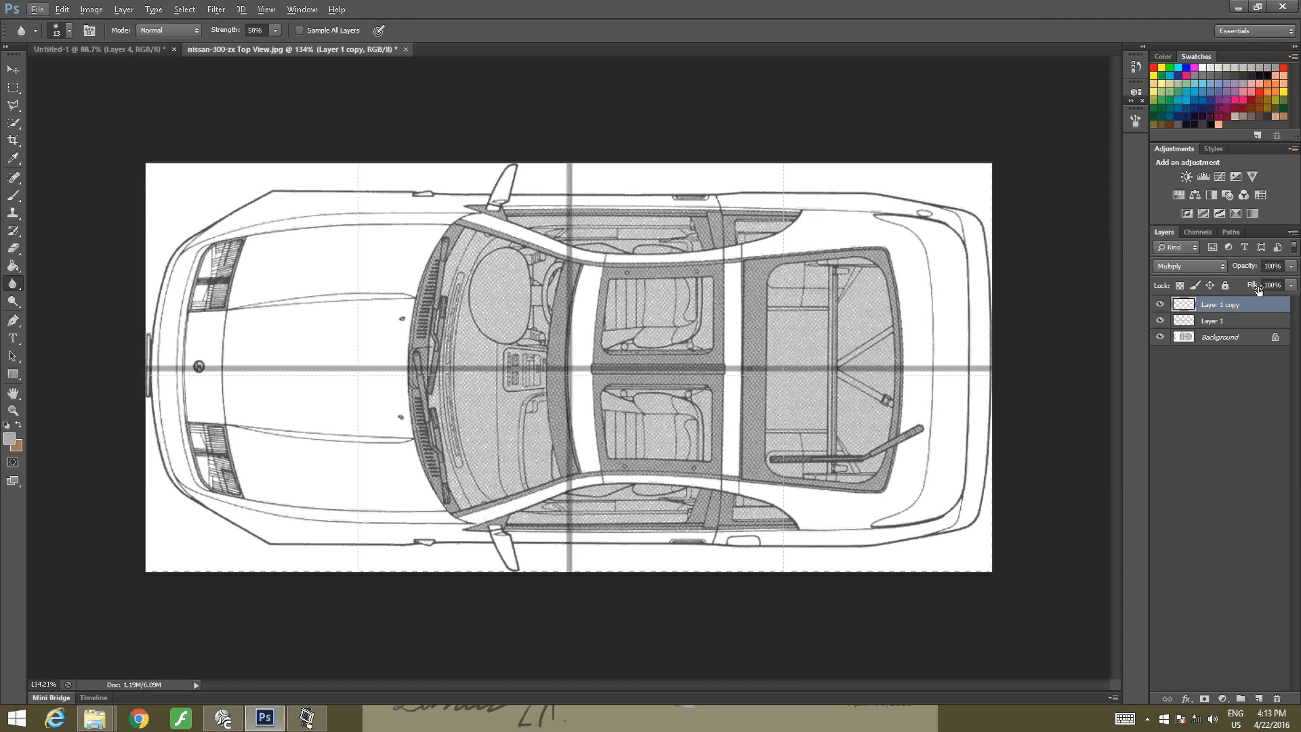
{"action": "scroll", "coordinate": [568, 374], "scroll_direction": "up", "scroll_amount": 8, "text": "alt"}
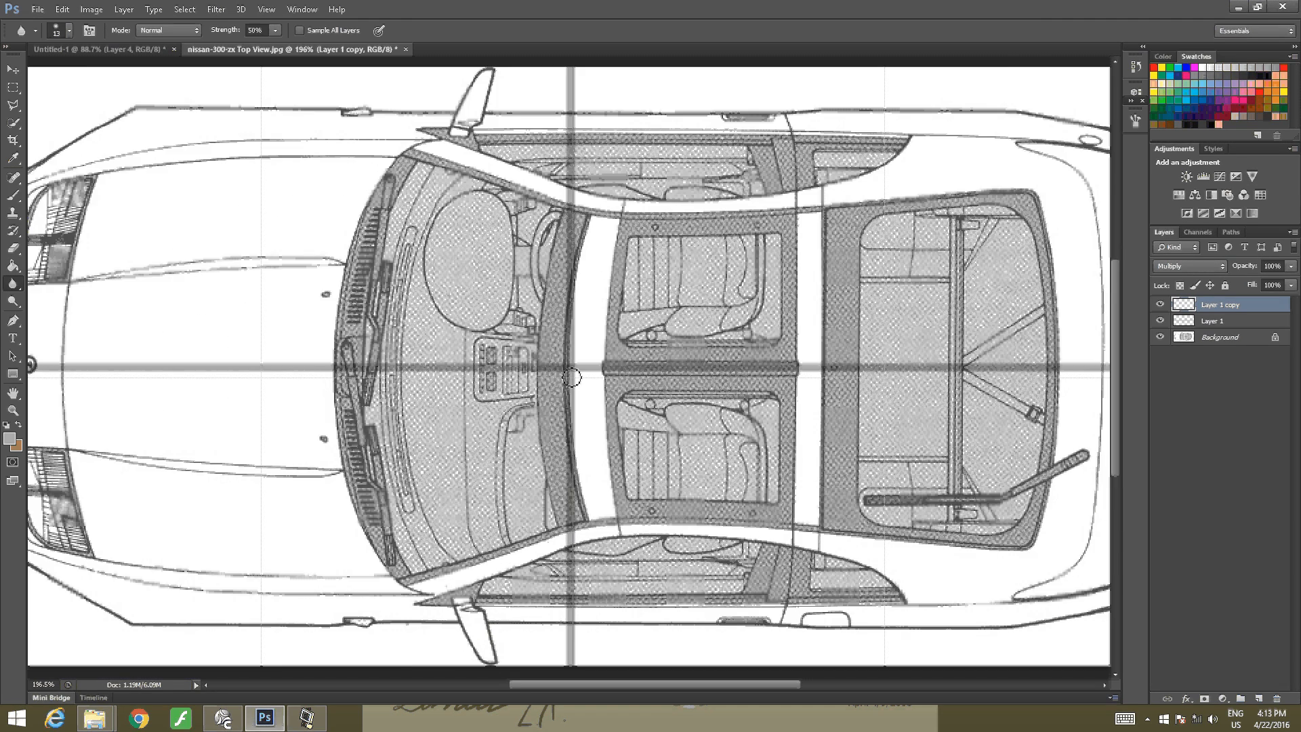
{"action": "scroll", "coordinate": [569, 374], "scroll_direction": "down", "scroll_amount": 3, "text": "alt"}
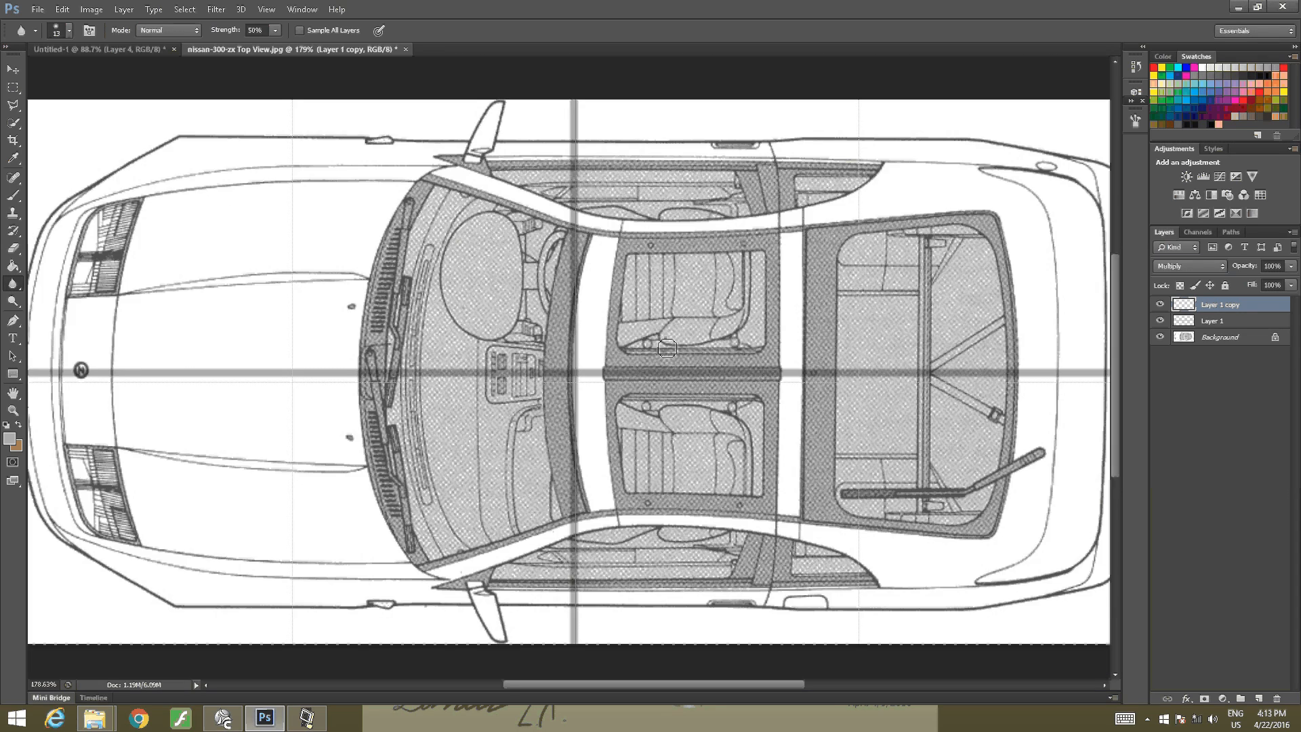
{"action": "scroll", "coordinate": [667, 348], "scroll_direction": "down", "scroll_amount": 2, "text": "alt"}
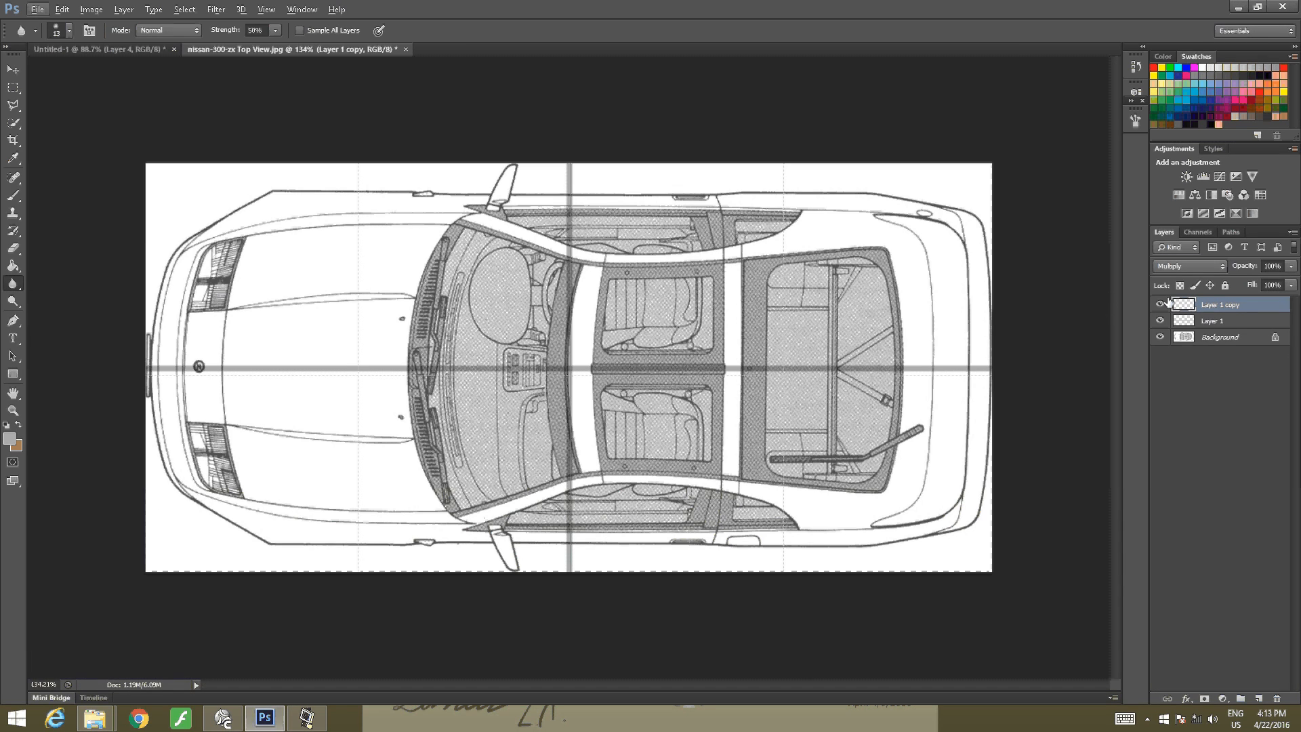
Select Layer 1 copy and Layer 1 together and inspect the point where the two gray centre lines cross
{"action": "left_click", "coordinate": [1198, 320], "text": "shift"}
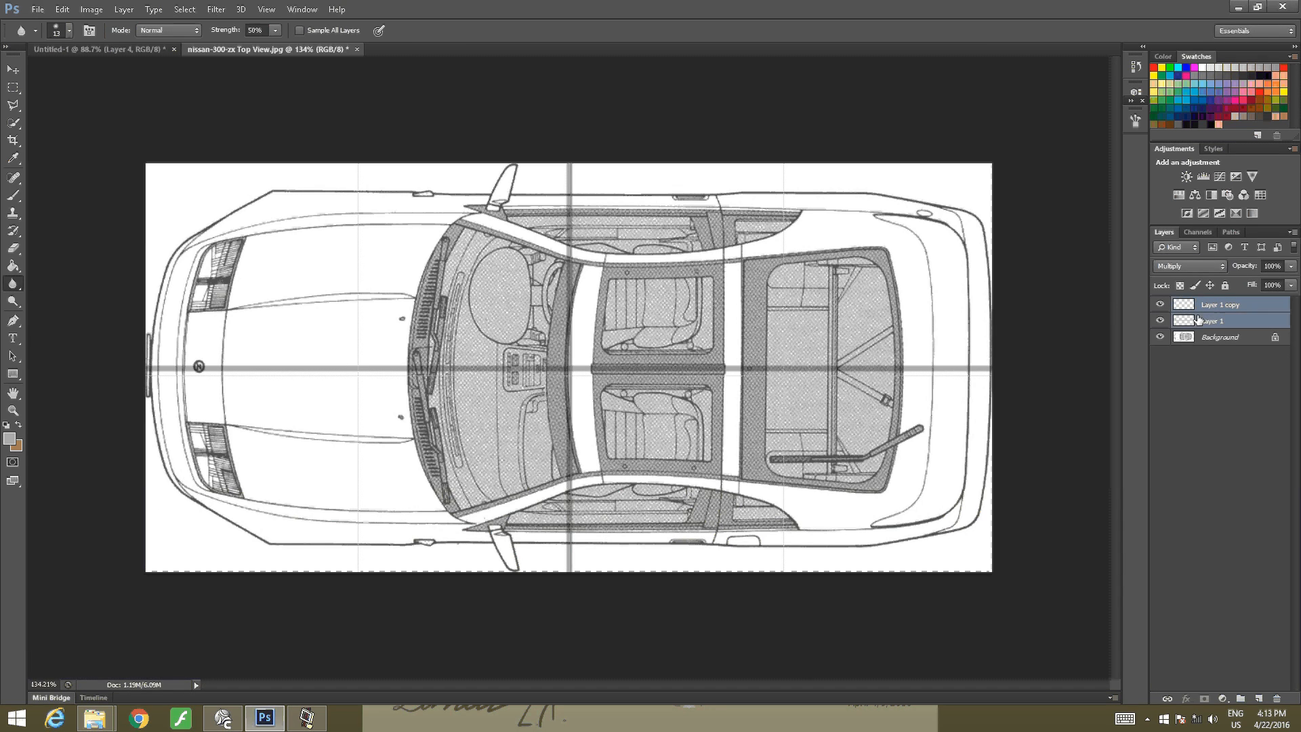
{"action": "left_click", "coordinate": [1293, 233]}
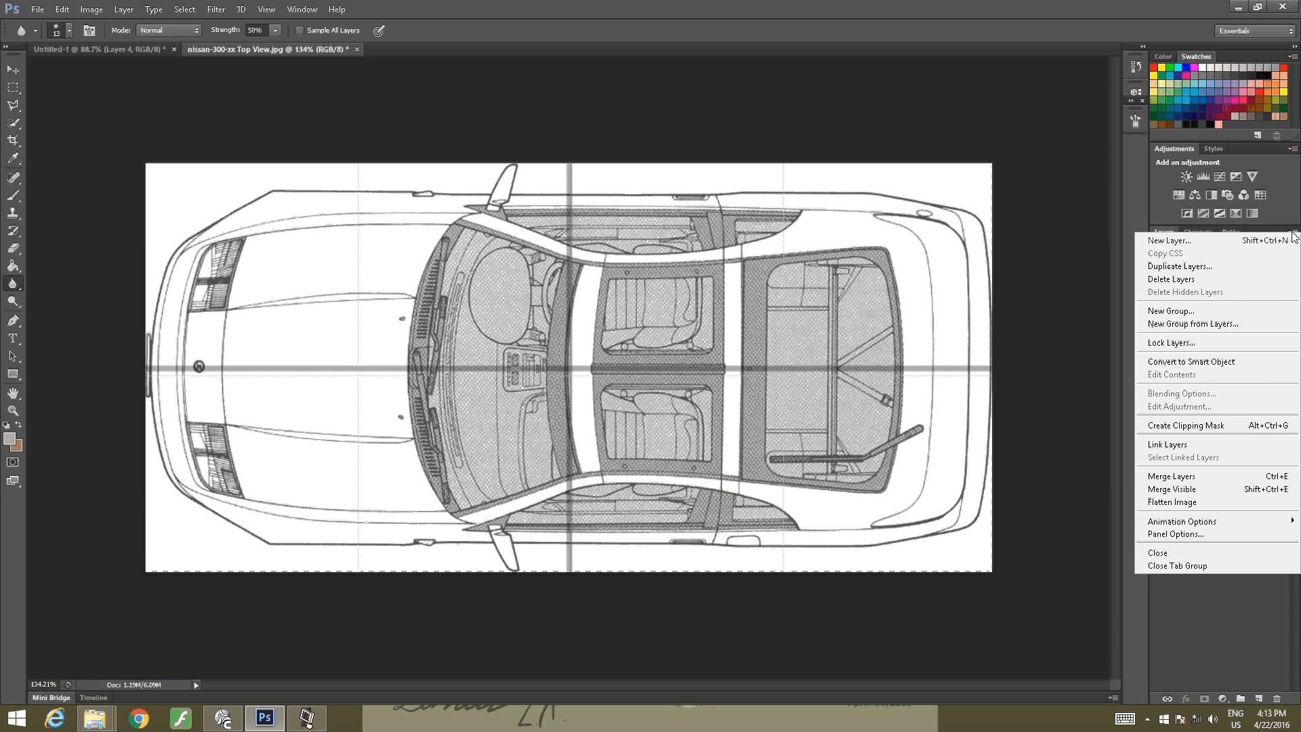
{"action": "scroll", "coordinate": [661, 302], "scroll_direction": "up", "scroll_amount": 2, "text": "alt"}
{"action": "scroll", "coordinate": [662, 302], "scroll_direction": "up", "scroll_amount": 3, "text": "alt"}
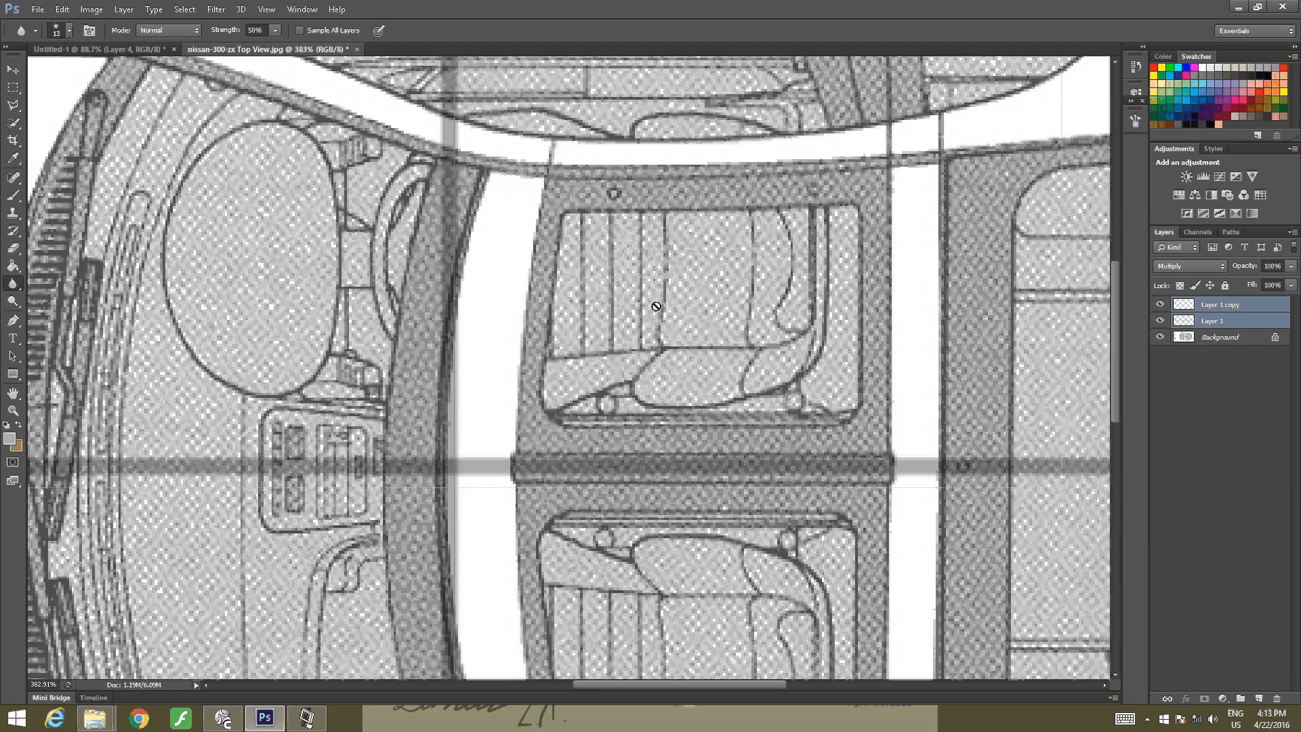
{"action": "scroll", "coordinate": [656, 307], "scroll_direction": "up", "scroll_amount": 2, "text": "alt"}
{"action": "scroll", "coordinate": [498, 417], "scroll_direction": "up", "scroll_amount": 2, "text": "alt"}
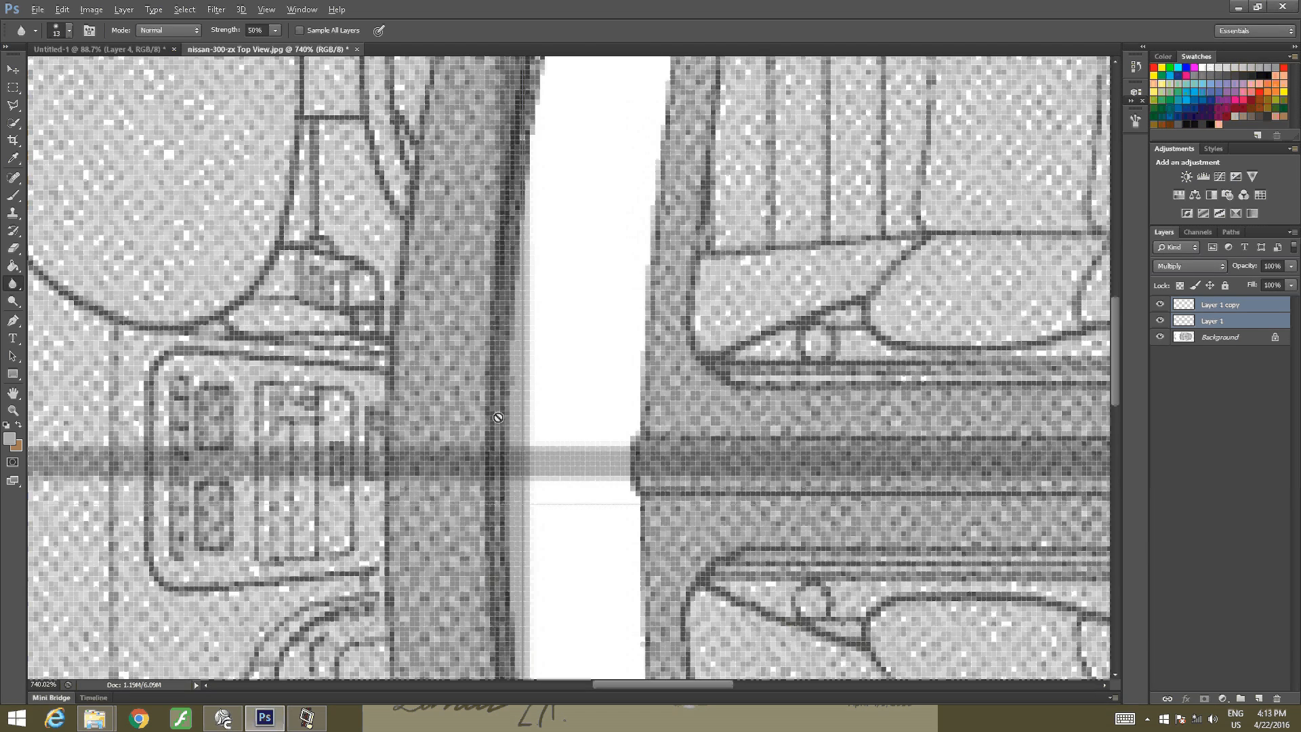
Move the vertical gray line on Layer 1 copy slightly toward the rear of the car
{"action": "scroll", "coordinate": [499, 417], "scroll_direction": "up", "scroll_amount": 2, "text": "alt"}
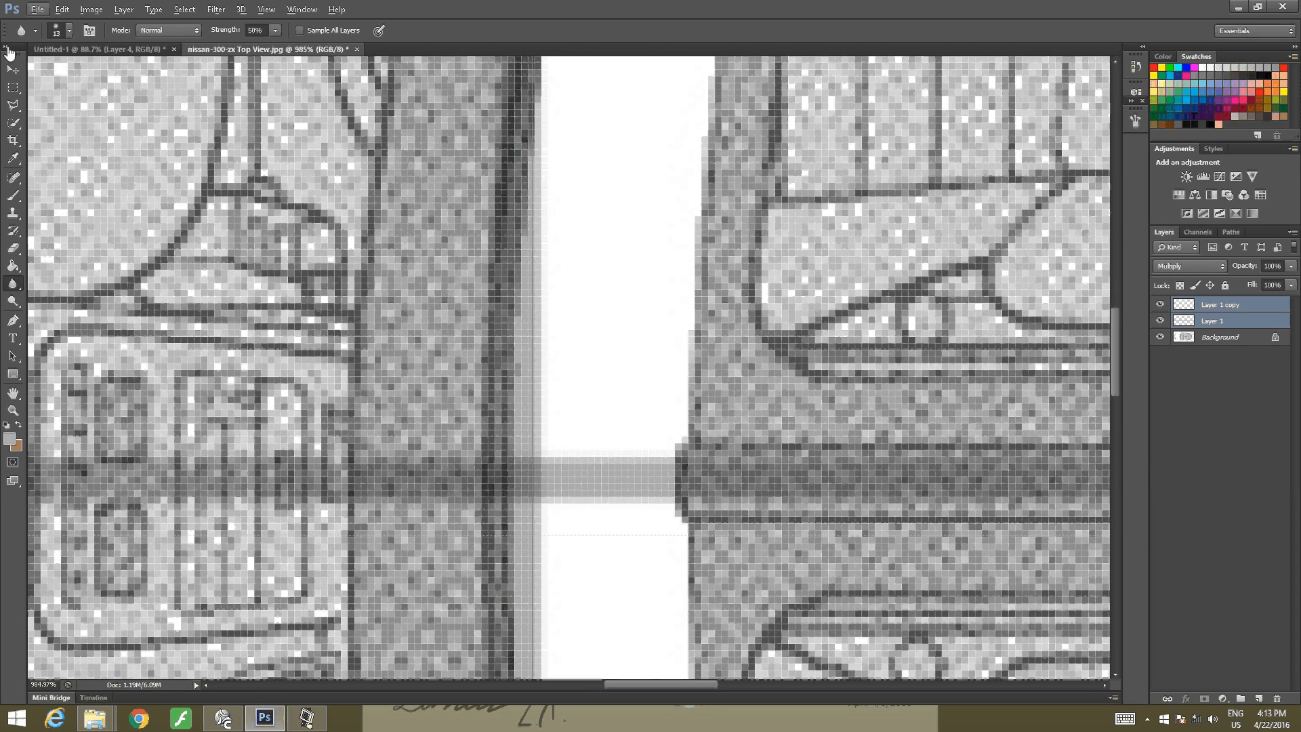
{"action": "left_click", "coordinate": [15, 78]}
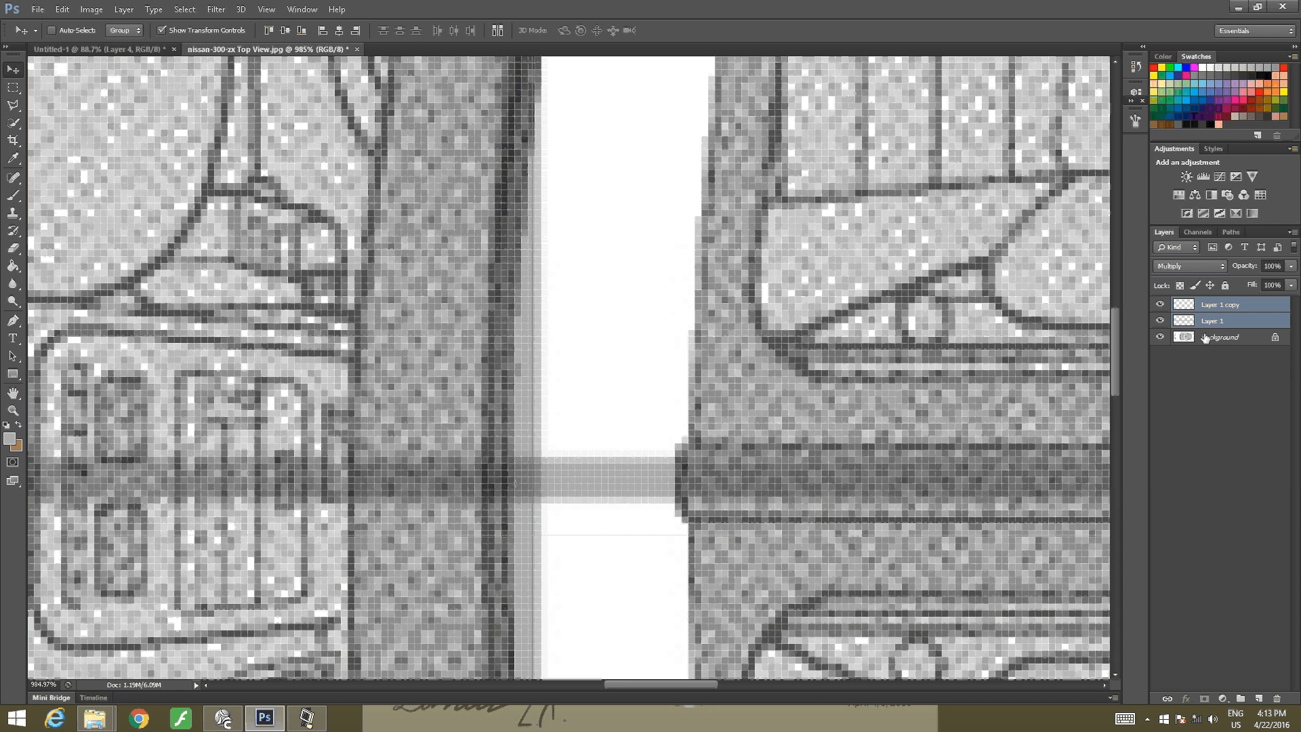
{"action": "left_click", "coordinate": [505, 313], "text": "ctrl"}
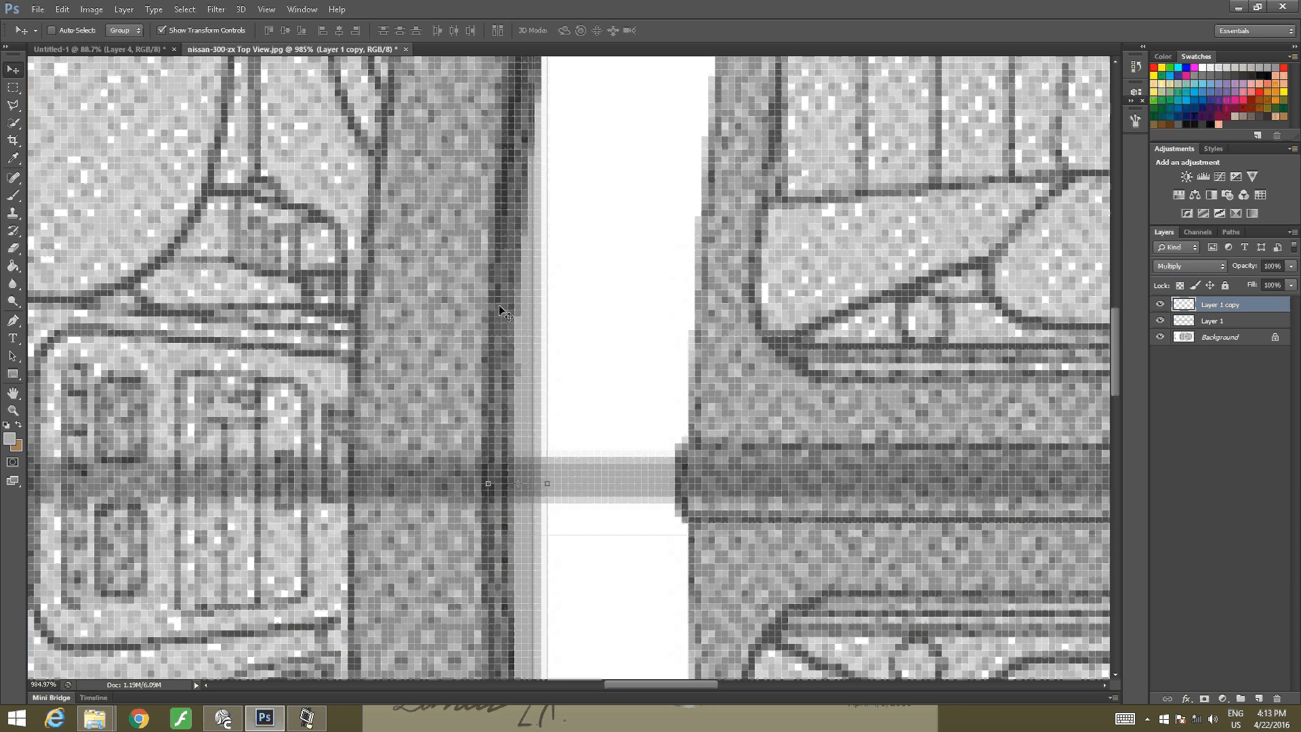
{"action": "left_click_drag", "start_coordinate": [508, 330], "coordinate": [522, 321]}
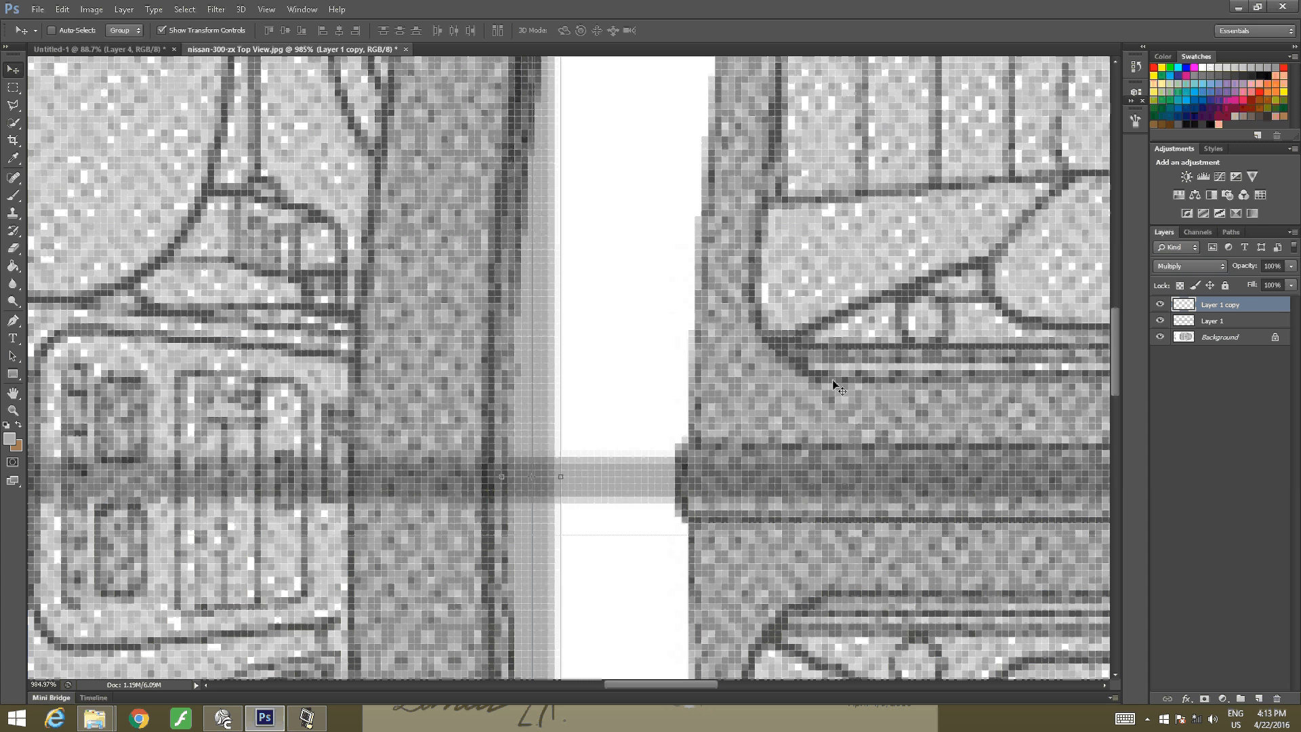
Try merging Layer 1 copy and Layer 1 into one layer, inspect the crossing lines, and undo the merge
{"action": "left_click", "coordinate": [1220, 322], "text": "shift"}
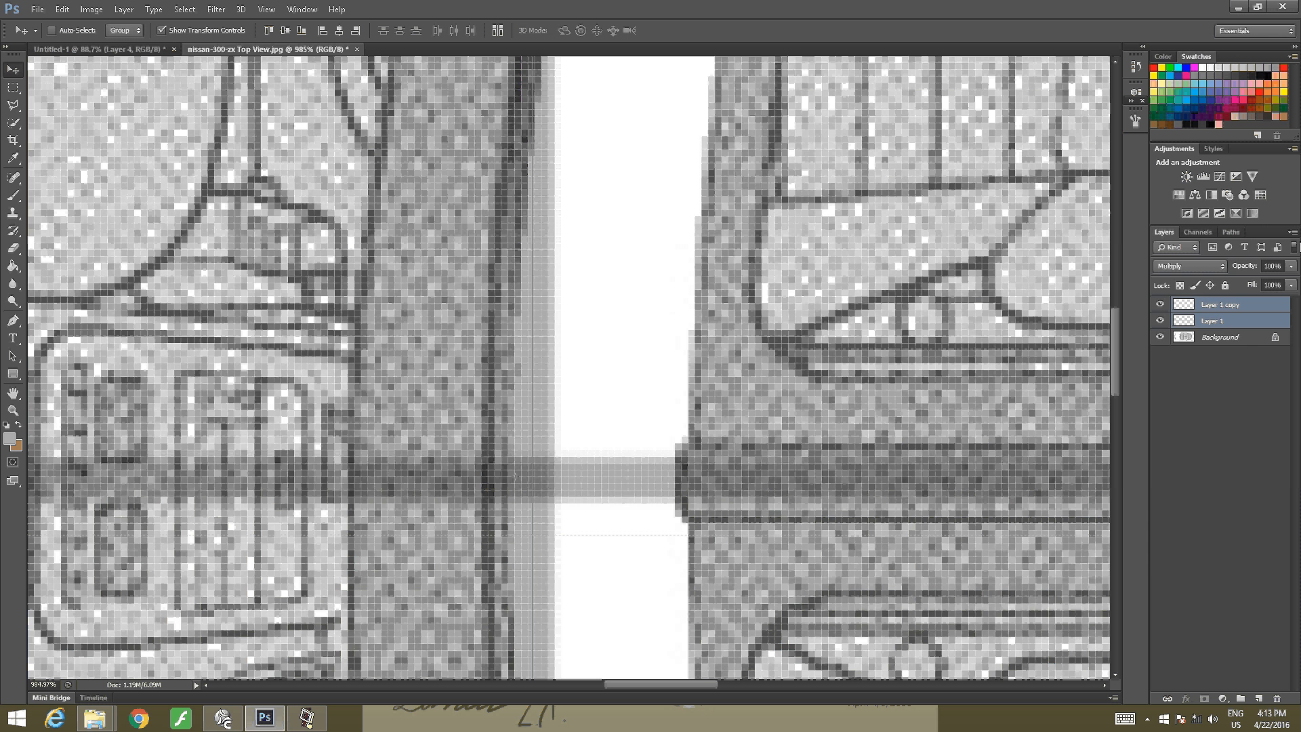
{"action": "left_click", "coordinate": [1292, 232]}
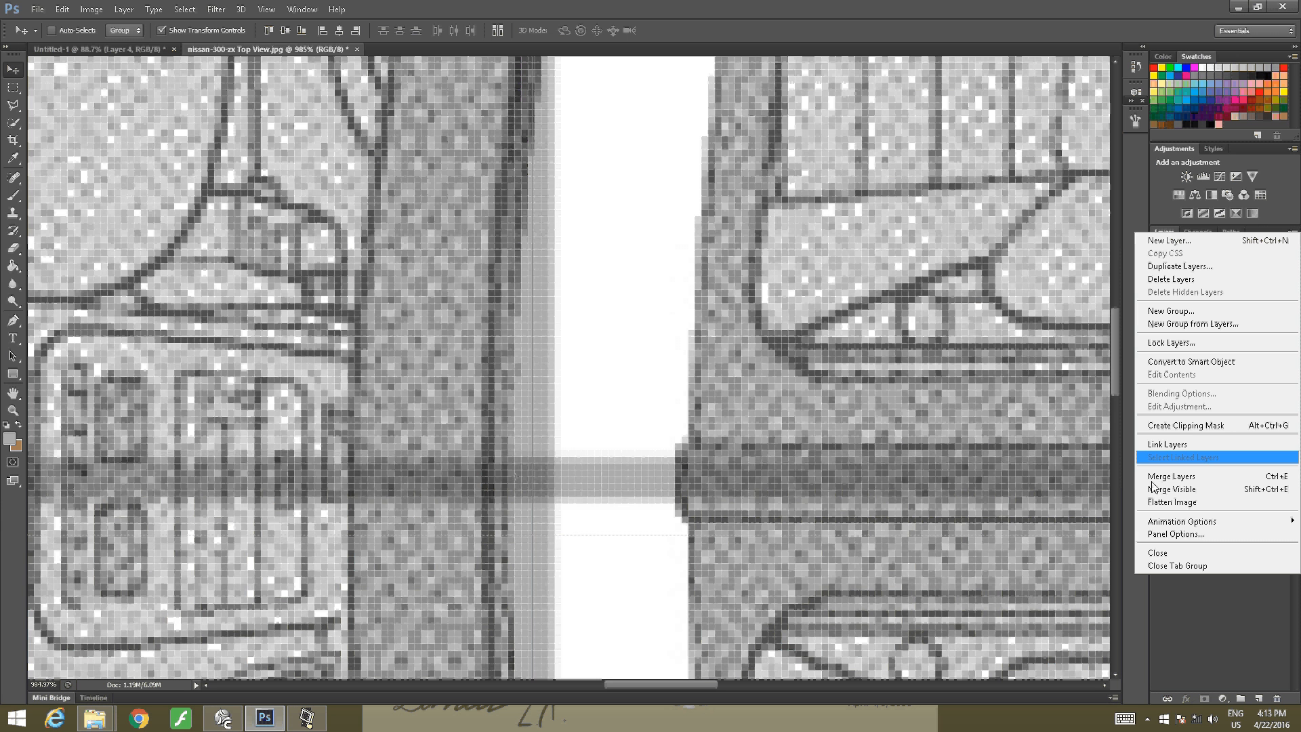
{"action": "left_click", "coordinate": [3, 227]}
{"action": "left_click", "coordinate": [7, 230]}
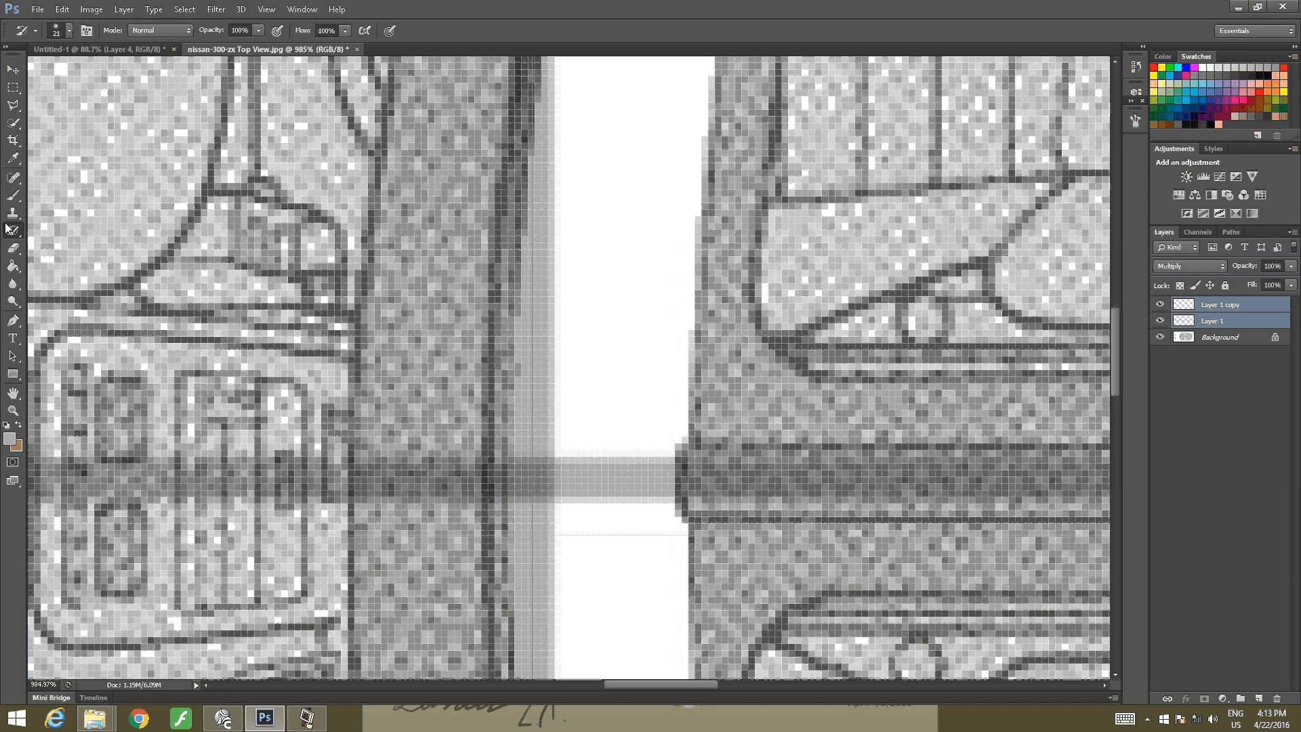
{"action": "left_click", "coordinate": [1293, 232]}
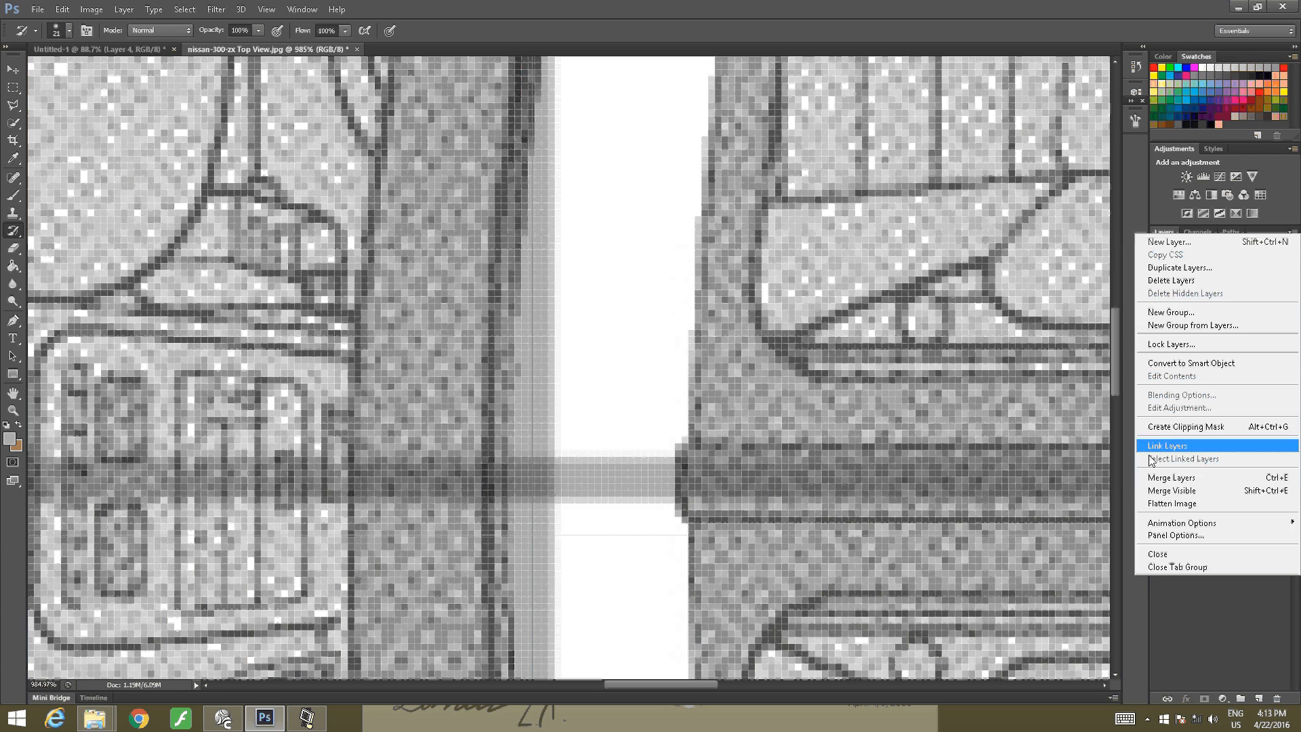
{"action": "left_click", "coordinate": [1161, 475]}
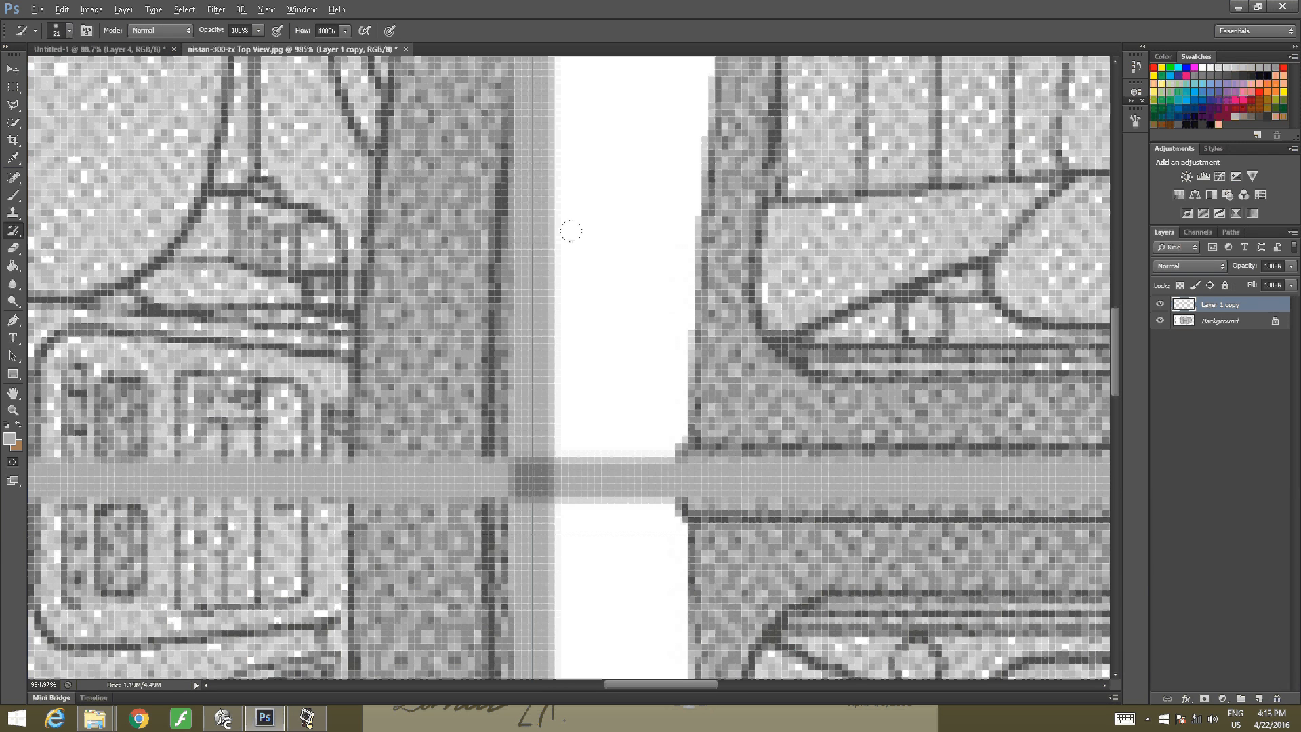
{"action": "scroll", "coordinate": [583, 244], "scroll_direction": "down", "scroll_amount": 3, "text": "alt"}
{"action": "scroll", "coordinate": [597, 257], "scroll_direction": "down", "scroll_amount": 4, "text": "alt"}
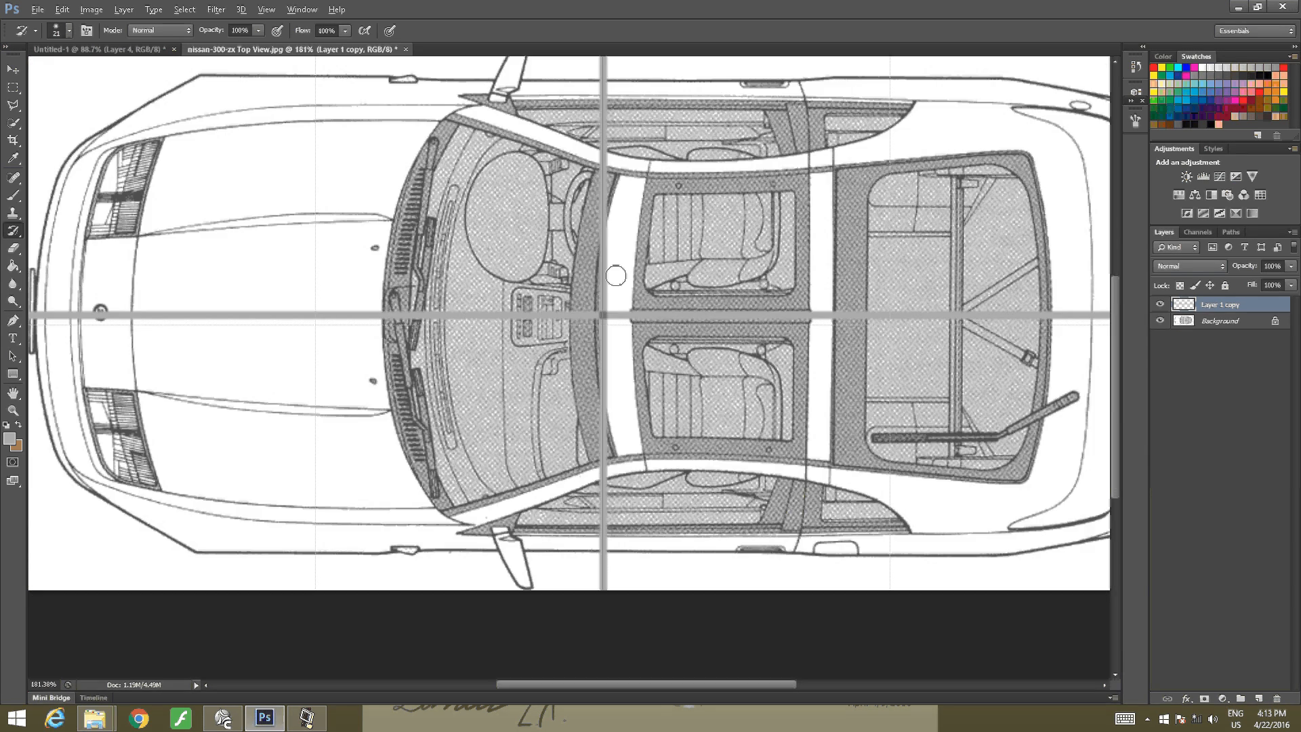
{"action": "key", "text": "ctrl+z"}
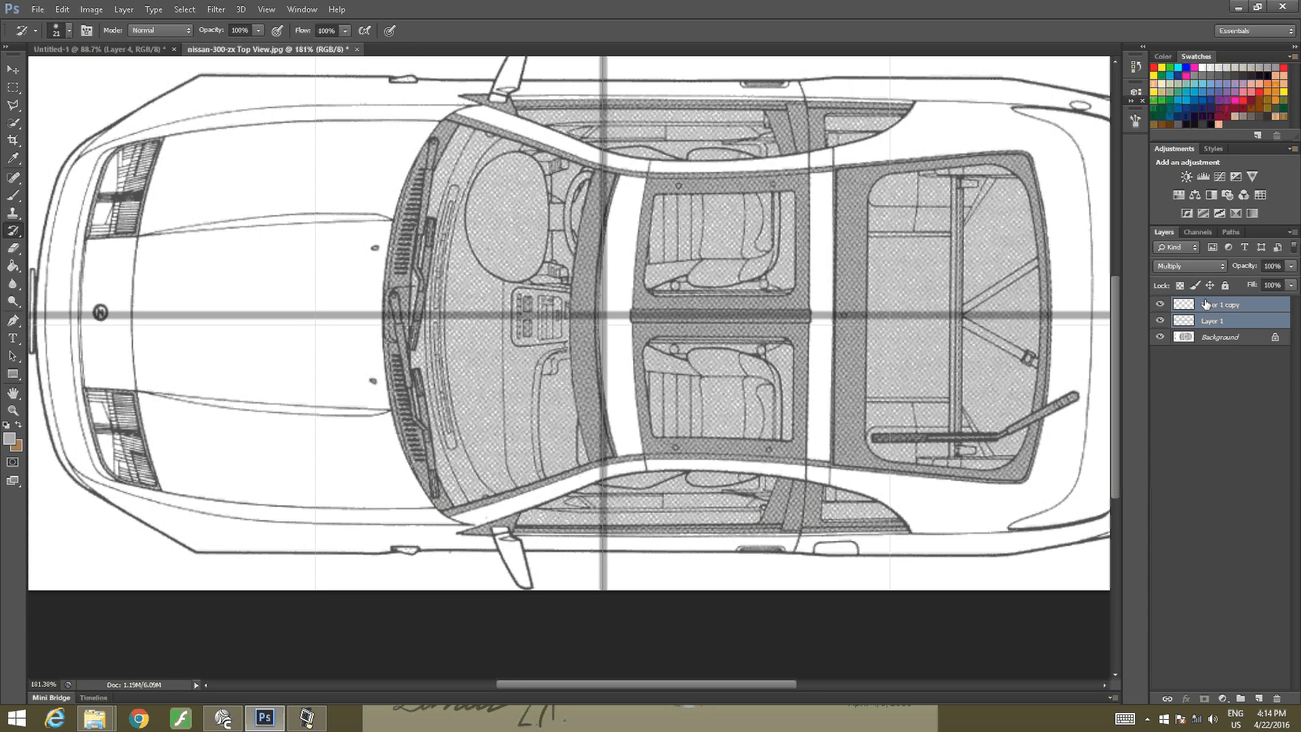
Set the blending mode of both Layer 1 copy and Layer 1 to Normal
{"action": "left_click", "coordinate": [1205, 304]}
{"action": "left_click", "coordinate": [1206, 264]}
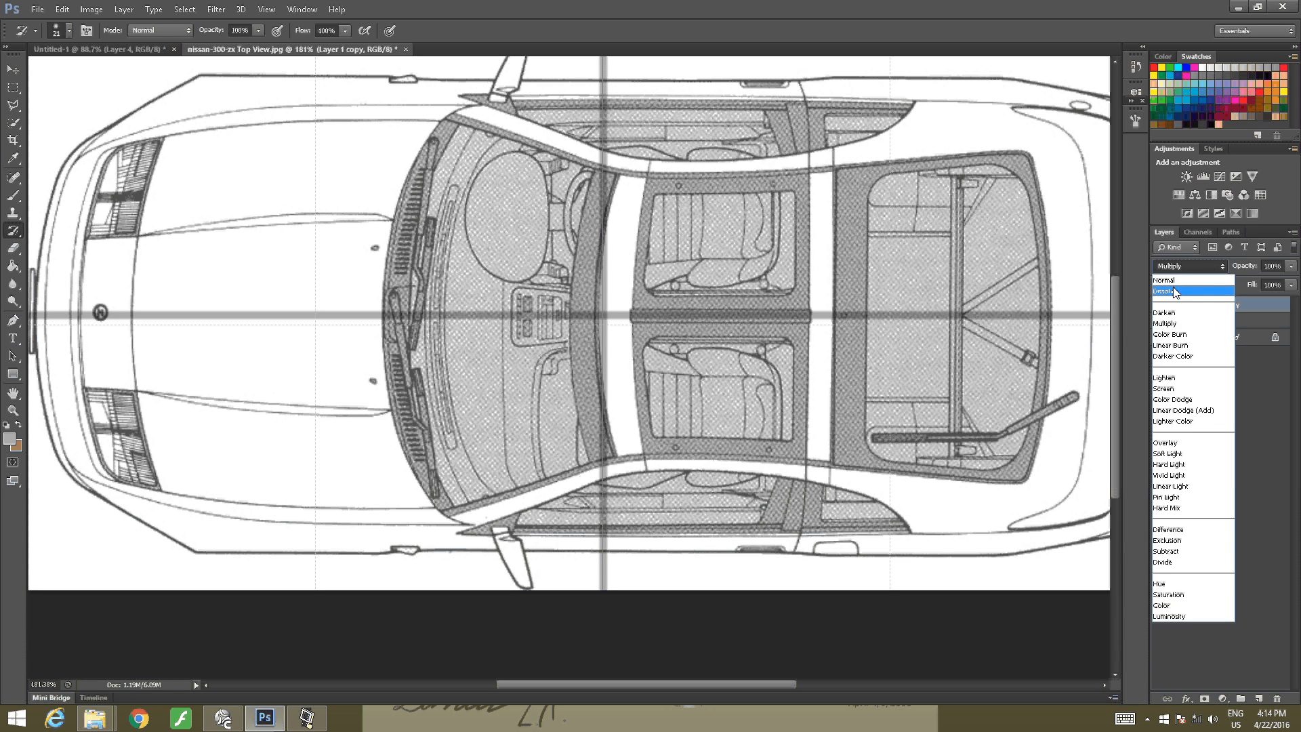
{"action": "left_click", "coordinate": [1175, 292]}
{"action": "left_click", "coordinate": [1189, 267]}
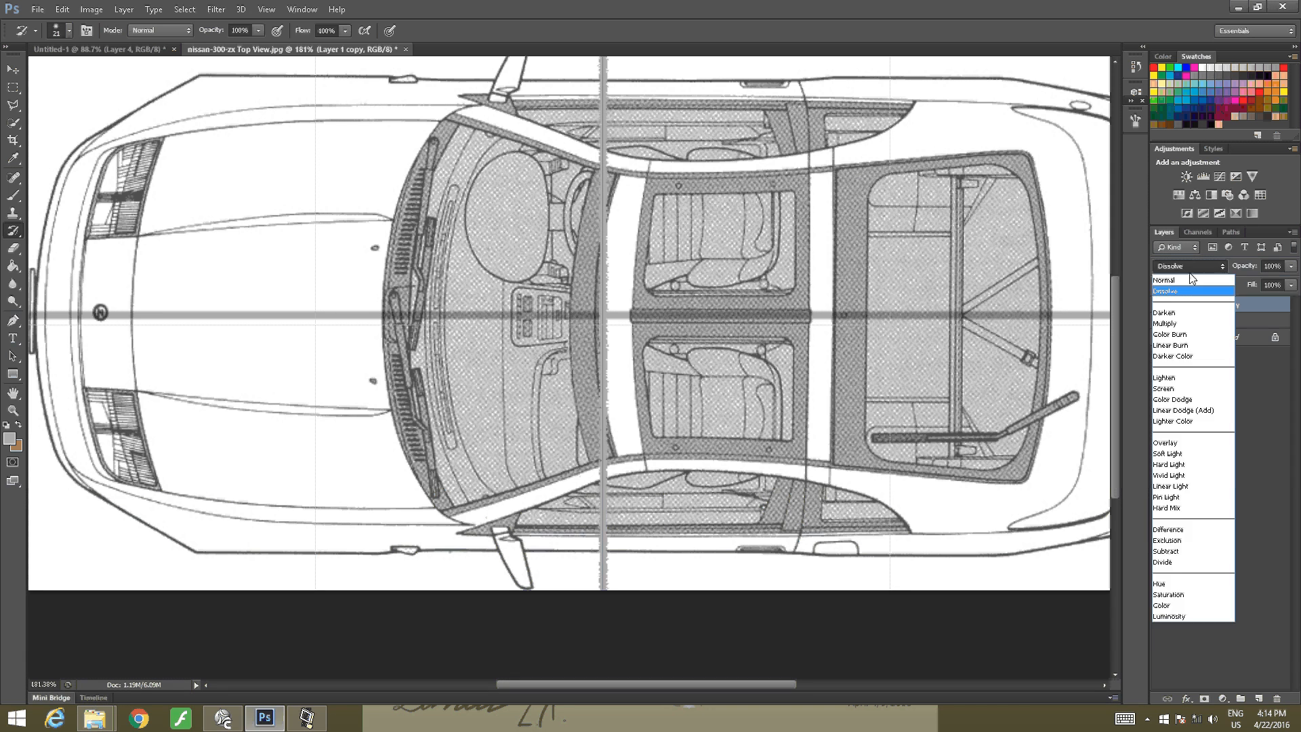
{"action": "left_click", "coordinate": [1192, 280]}
{"action": "left_click", "coordinate": [1212, 321]}
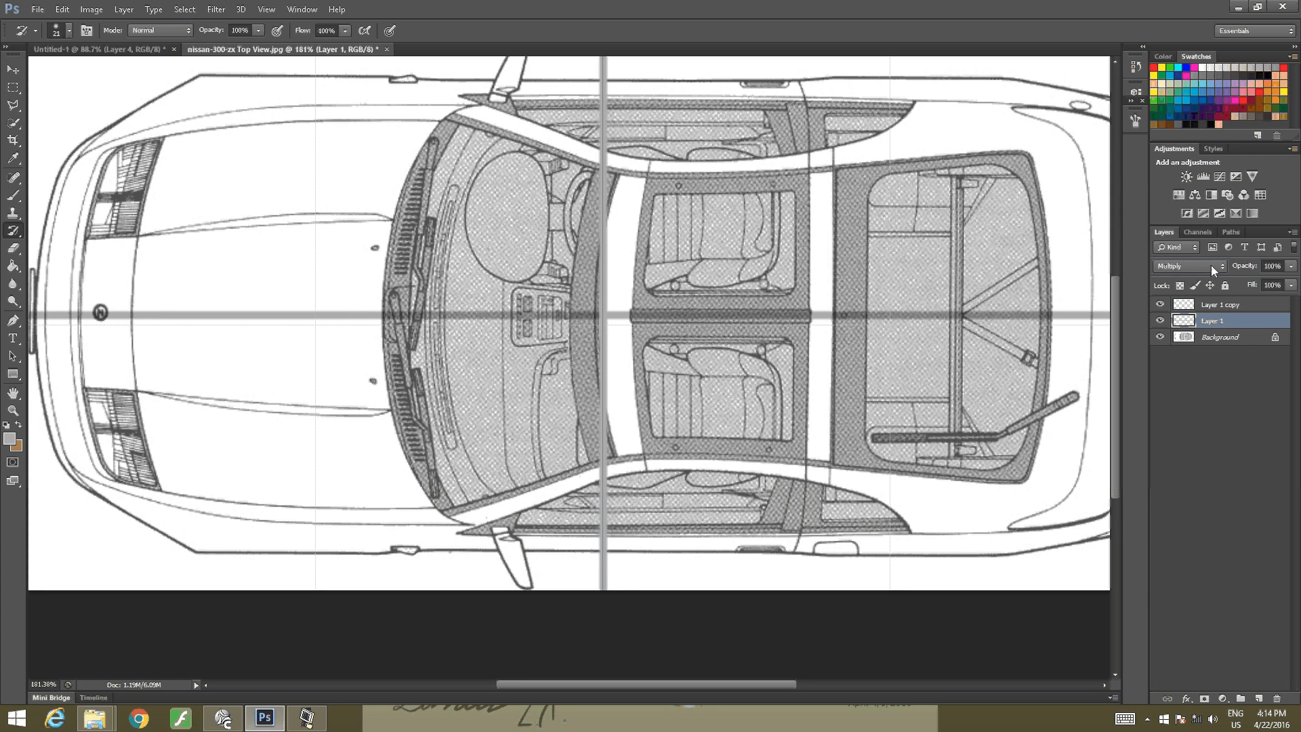
{"action": "left_click", "coordinate": [1211, 265]}
{"action": "left_click", "coordinate": [1190, 277]}
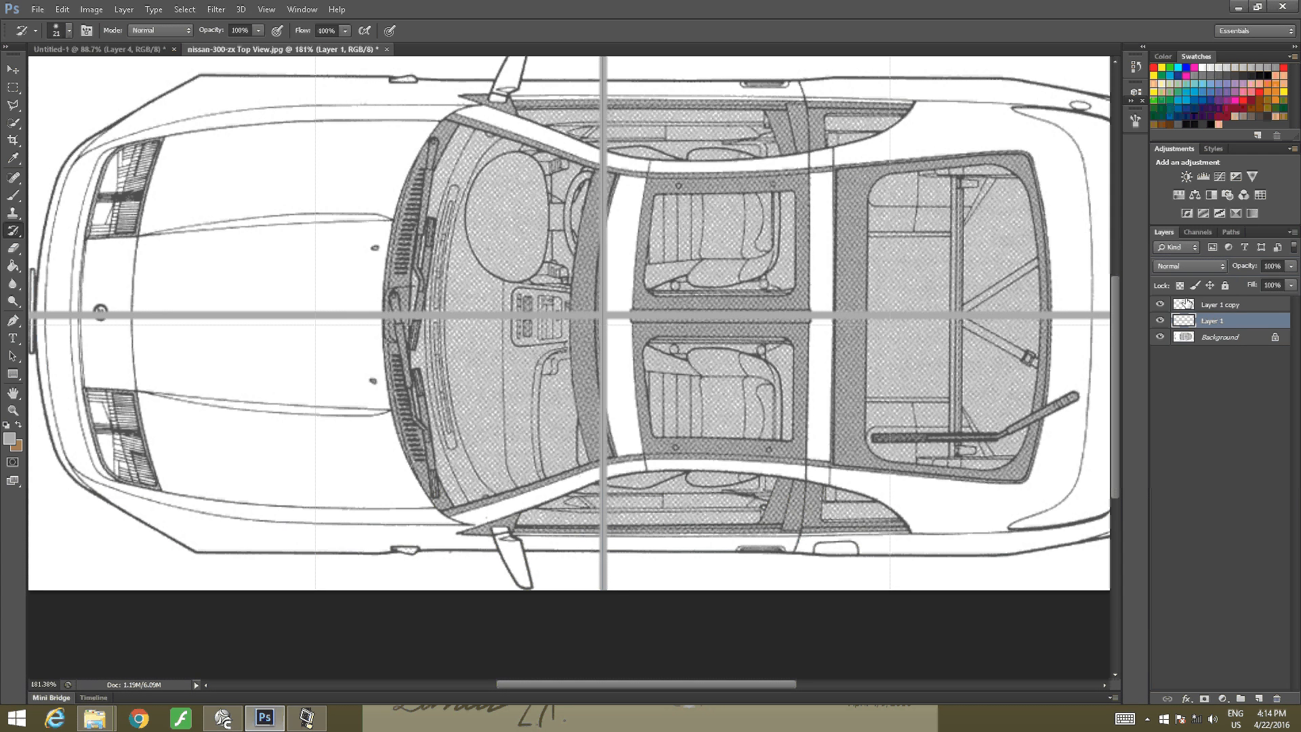
Merge Layer 1 copy and Layer 1 into a single layer holding both centre lines
{"action": "left_click", "coordinate": [1188, 303], "text": "shift"}
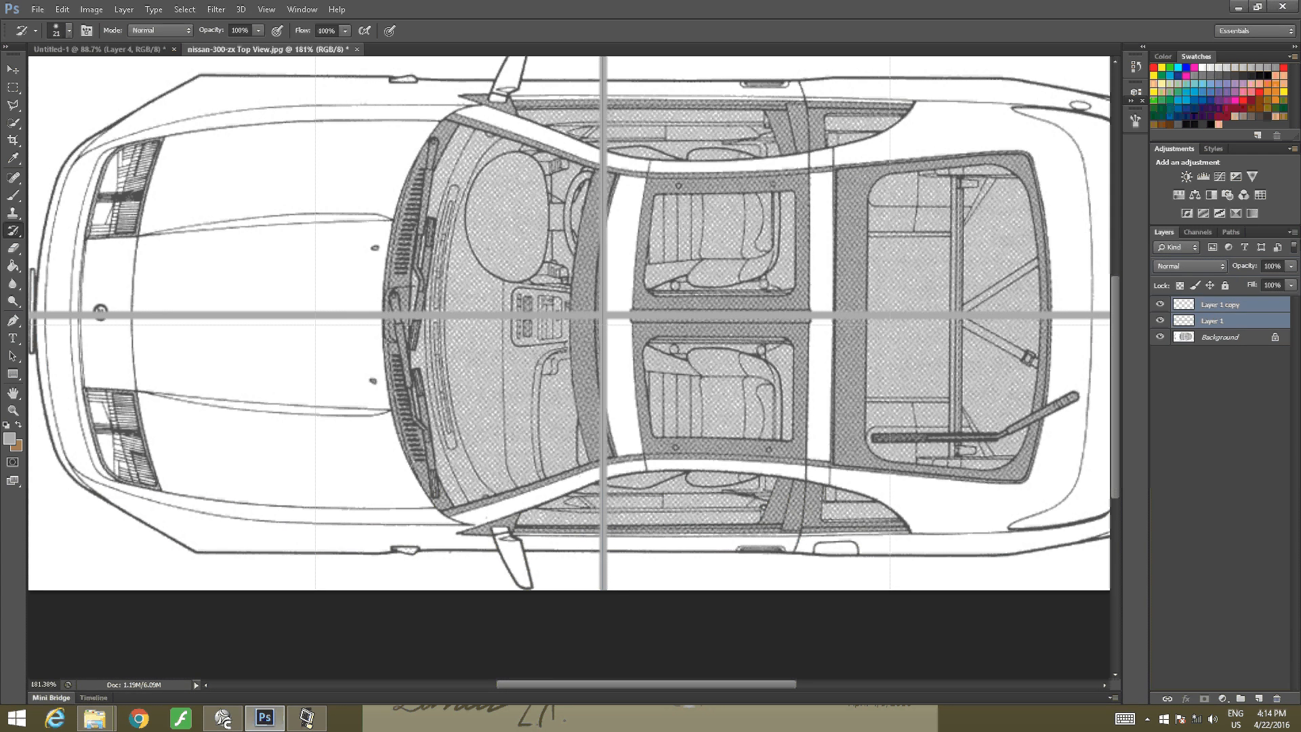
{"action": "left_click", "coordinate": [1293, 232]}
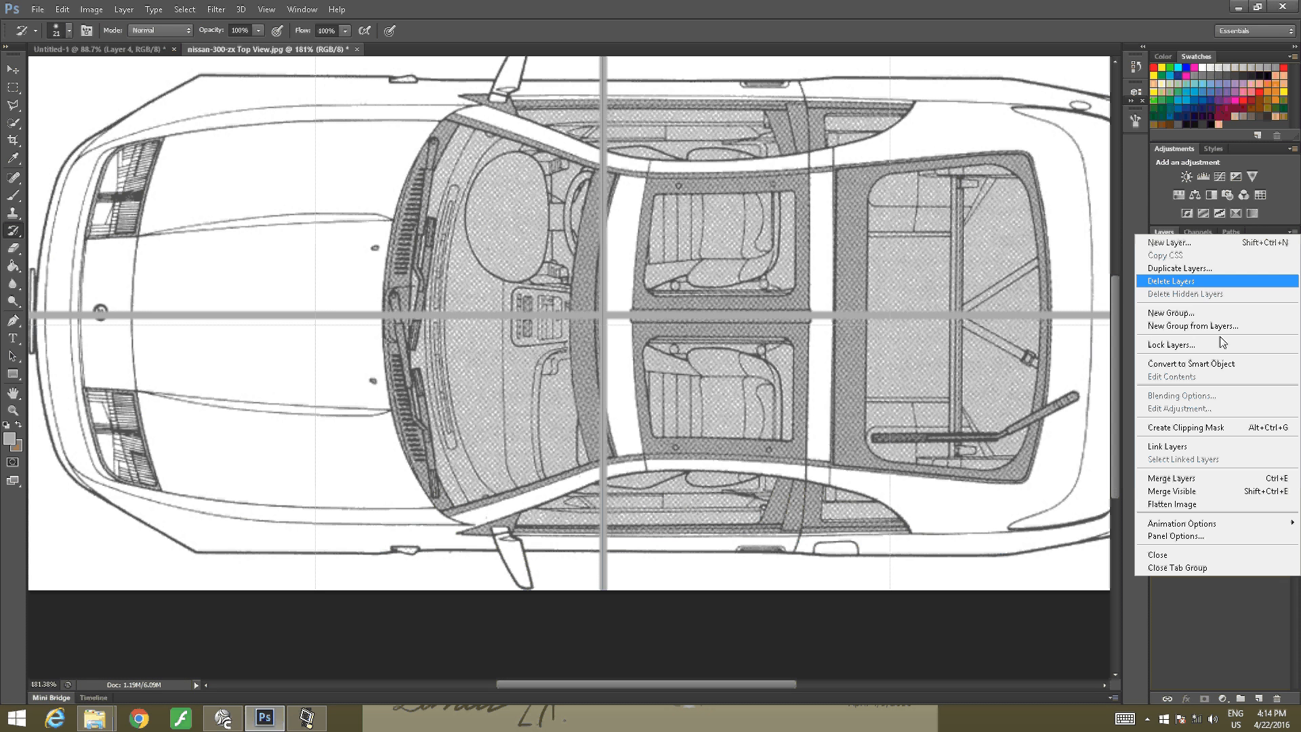
{"action": "left_click", "coordinate": [1186, 479]}
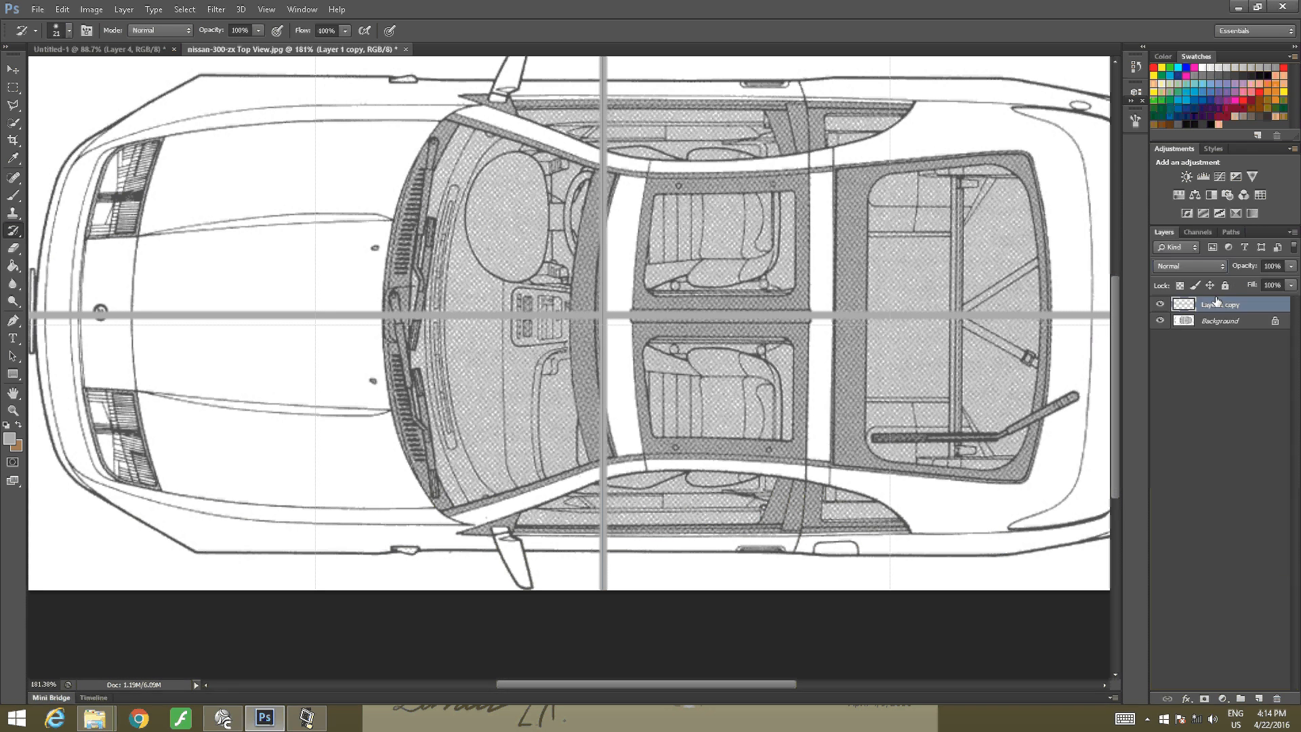
Set the merged centre-line layer's blending mode to Multiply
{"action": "left_click", "coordinate": [1189, 265]}
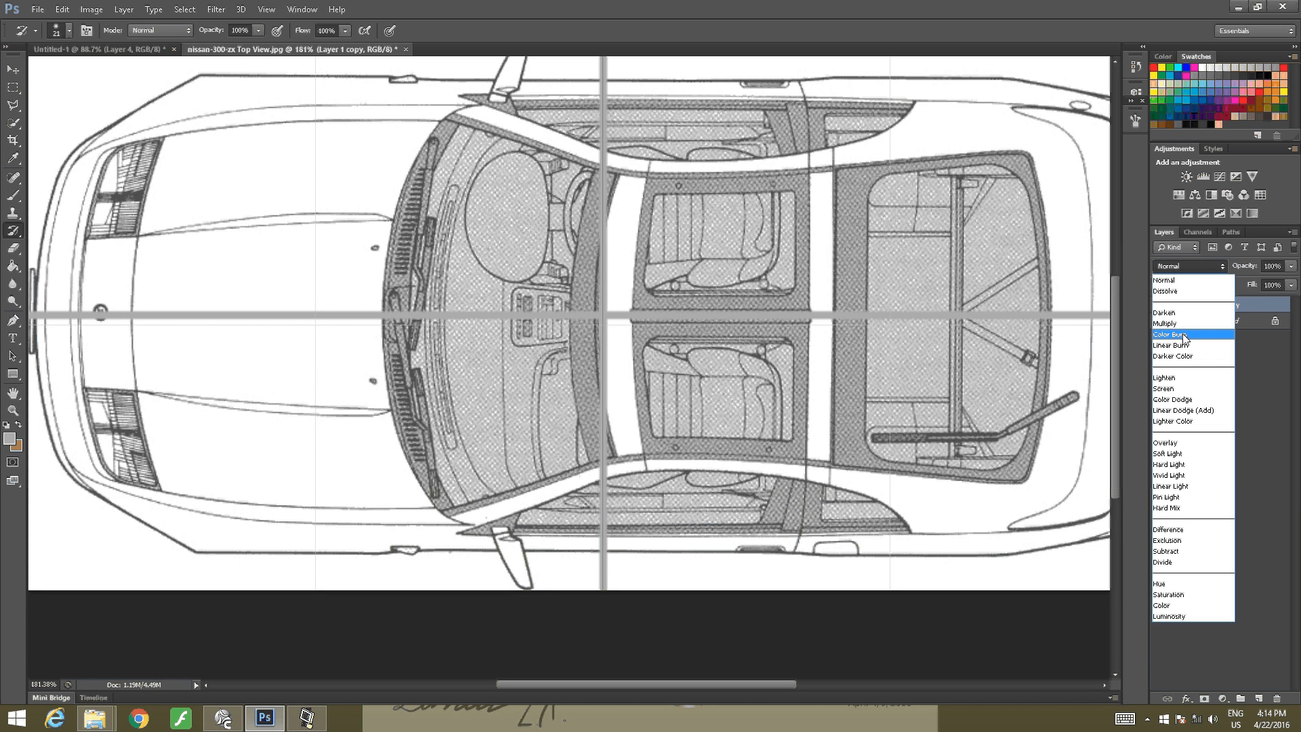
{"action": "left_click", "coordinate": [692, 274]}
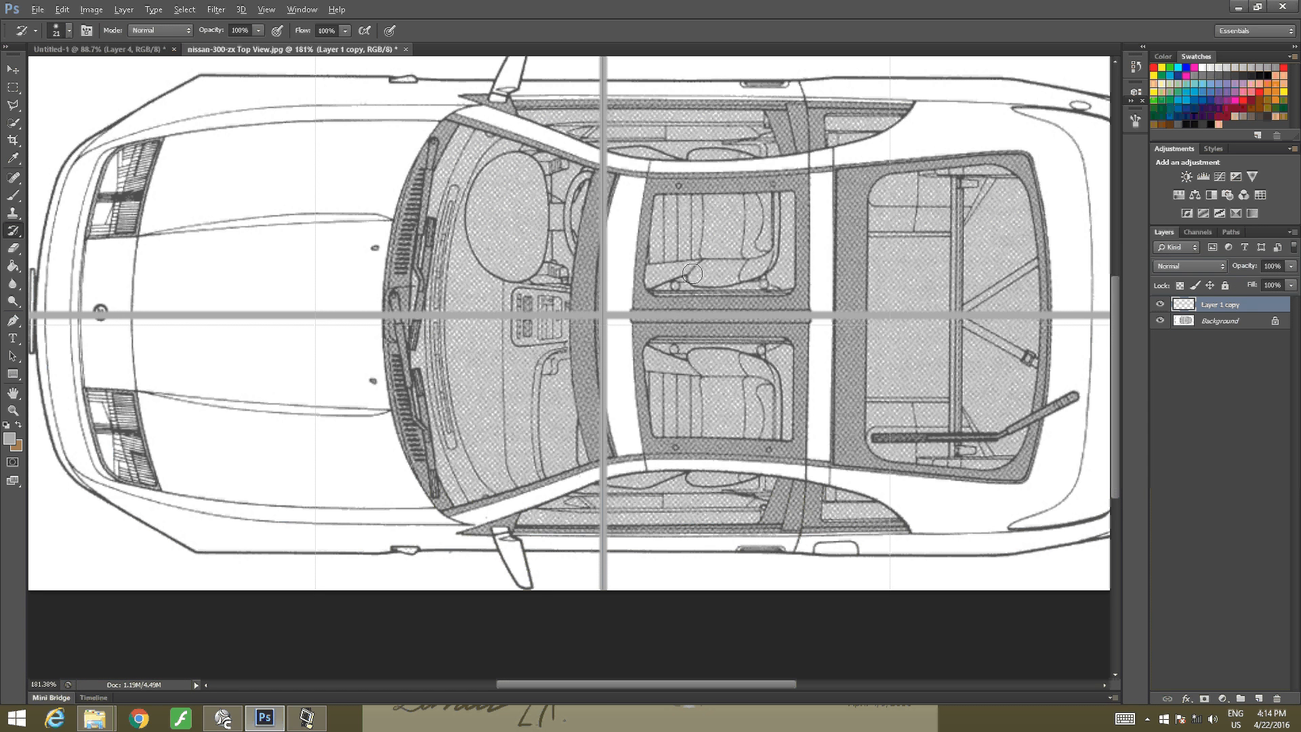
{"action": "key", "text": "Down"}
{"action": "key", "text": "Down"}
{"action": "key", "text": "Down"}
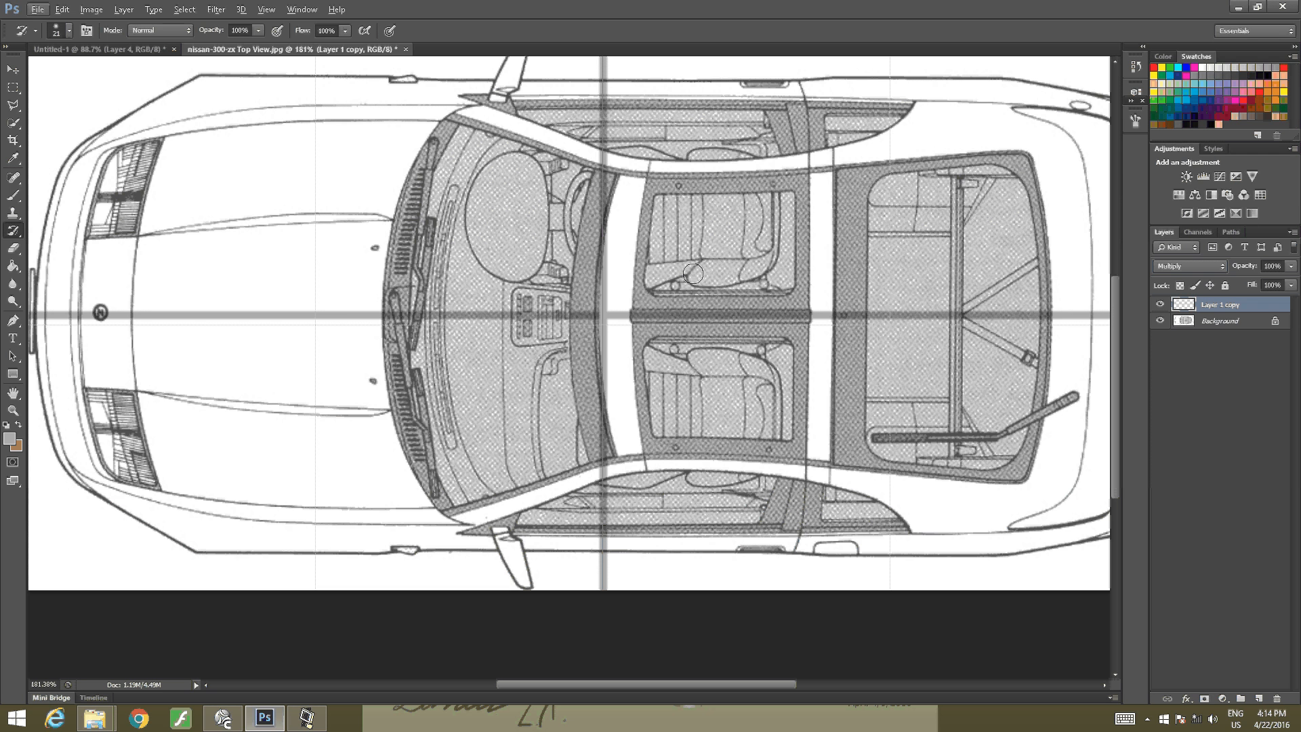
{"action": "key", "text": "alt"}
{"action": "key", "text": "ctrl+alt+z"}
{"action": "key", "text": "ctrl+alt+z"}
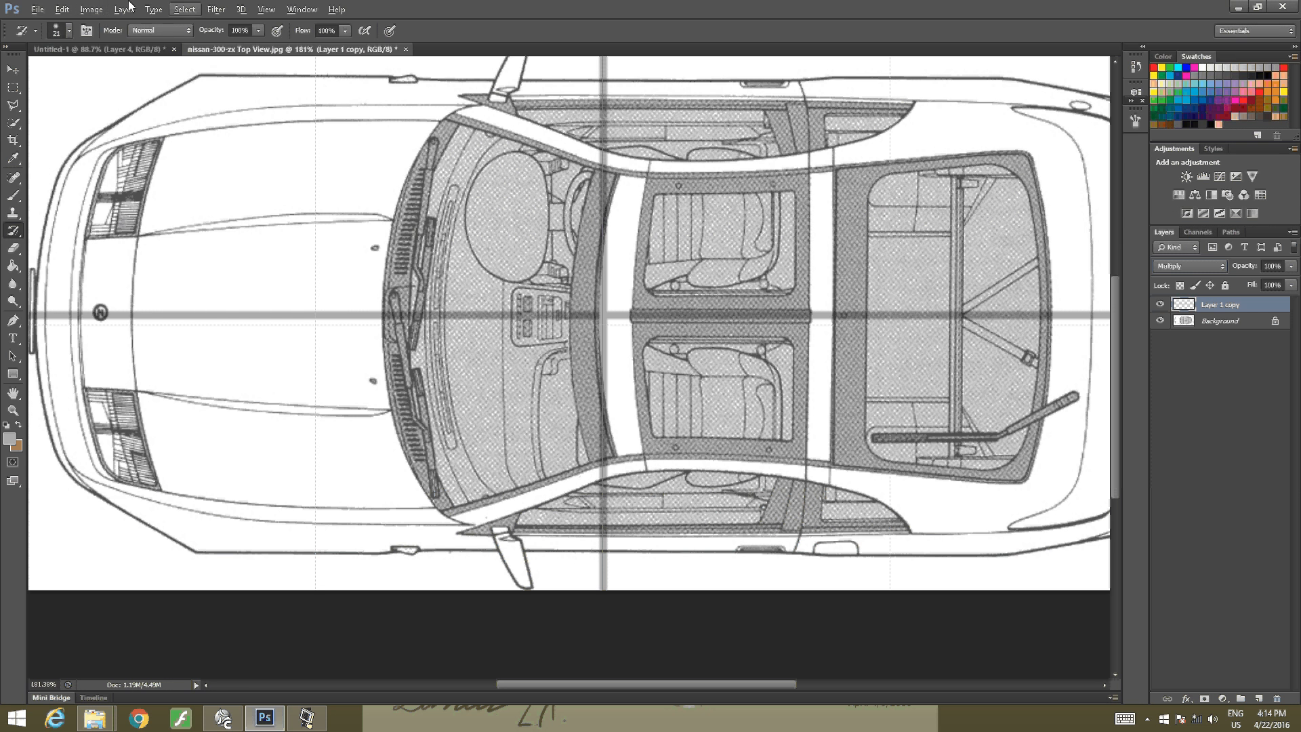
Hide the grid over the top view image
{"action": "left_click", "coordinate": [276, 11]}
{"action": "mouse_move", "coordinate": [320, 204]}
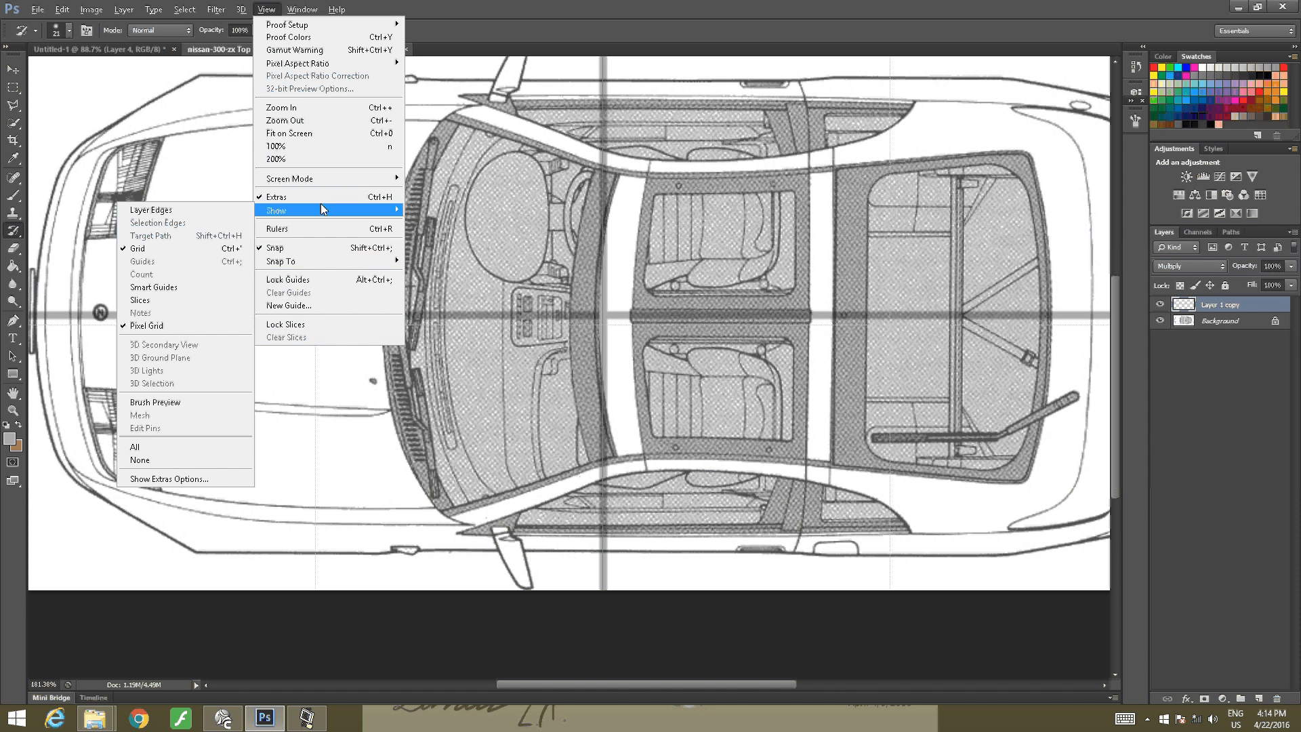
{"action": "left_click", "coordinate": [139, 251]}
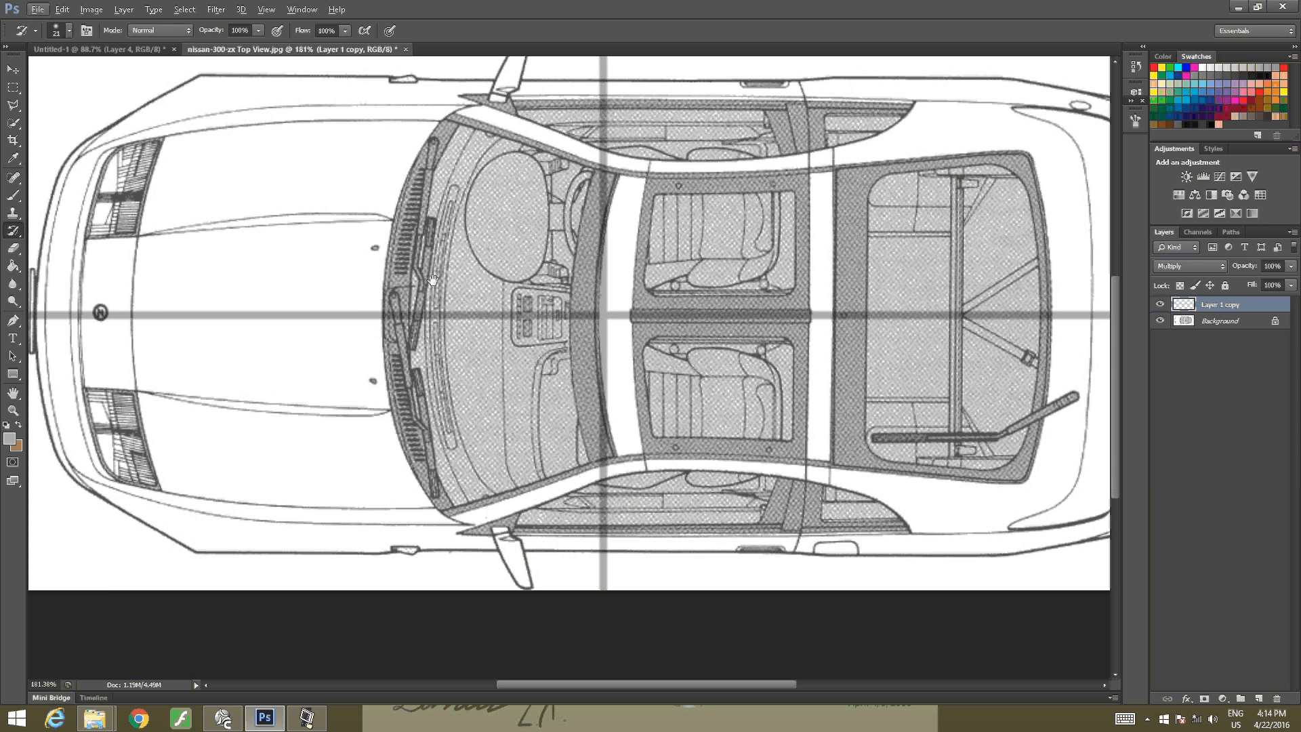
{"action": "mouse_move", "coordinate": [432, 279]}
{"action": "left_mouse_down"}
{"action": "mouse_move", "coordinate": [439, 432]}
{"action": "mouse_move", "coordinate": [394, 430]}
{"action": "mouse_move", "coordinate": [444, 432]}
{"action": "left_mouse_up"}
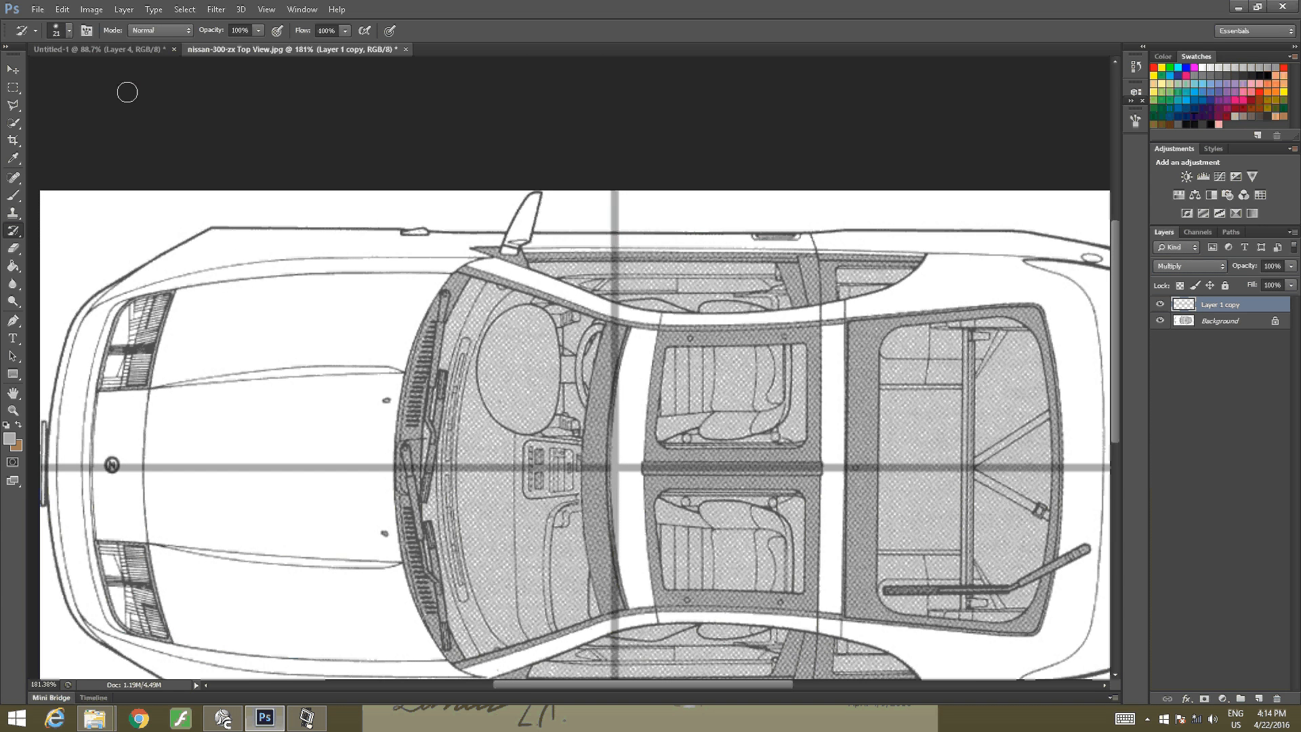
Save a JPEG copy in the 1988 Nissan 300ZX folder, adding 2 to the Top View file name, at Maximum quality 12
{"action": "left_click", "coordinate": [38, 9]}
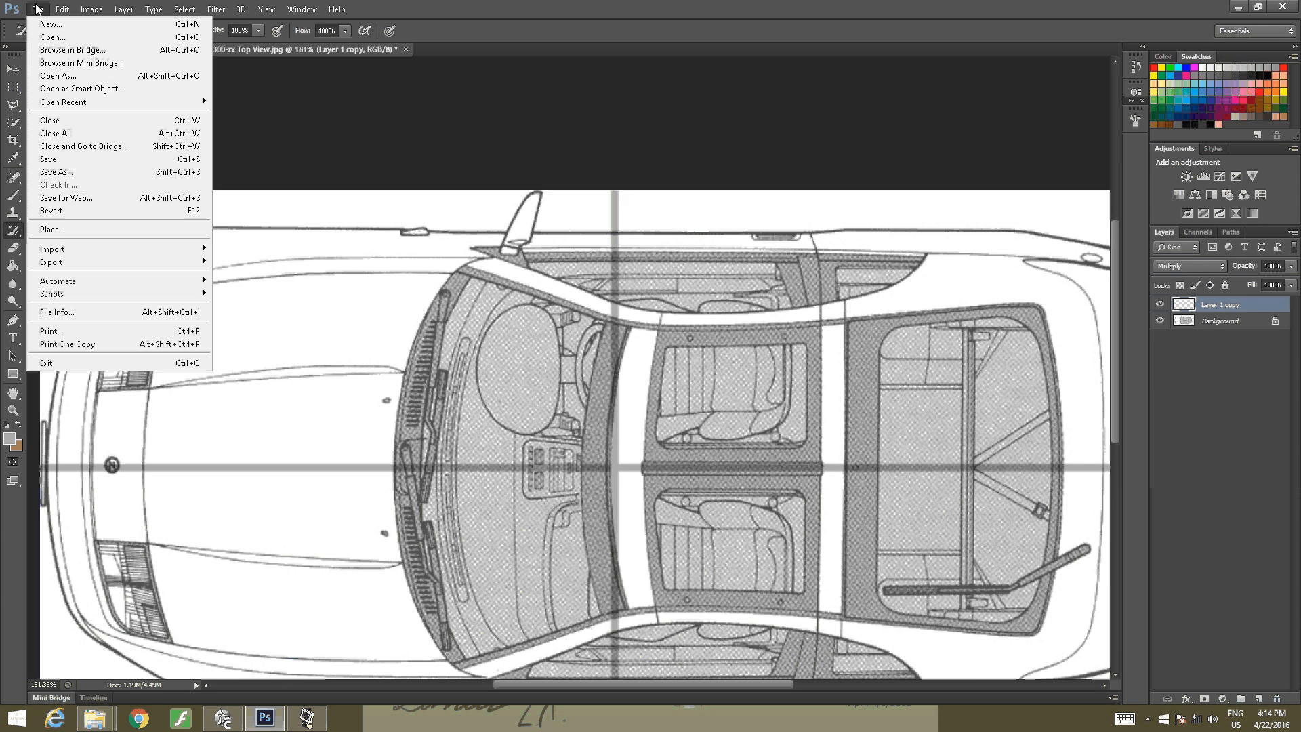
{"action": "left_click", "coordinate": [74, 172]}
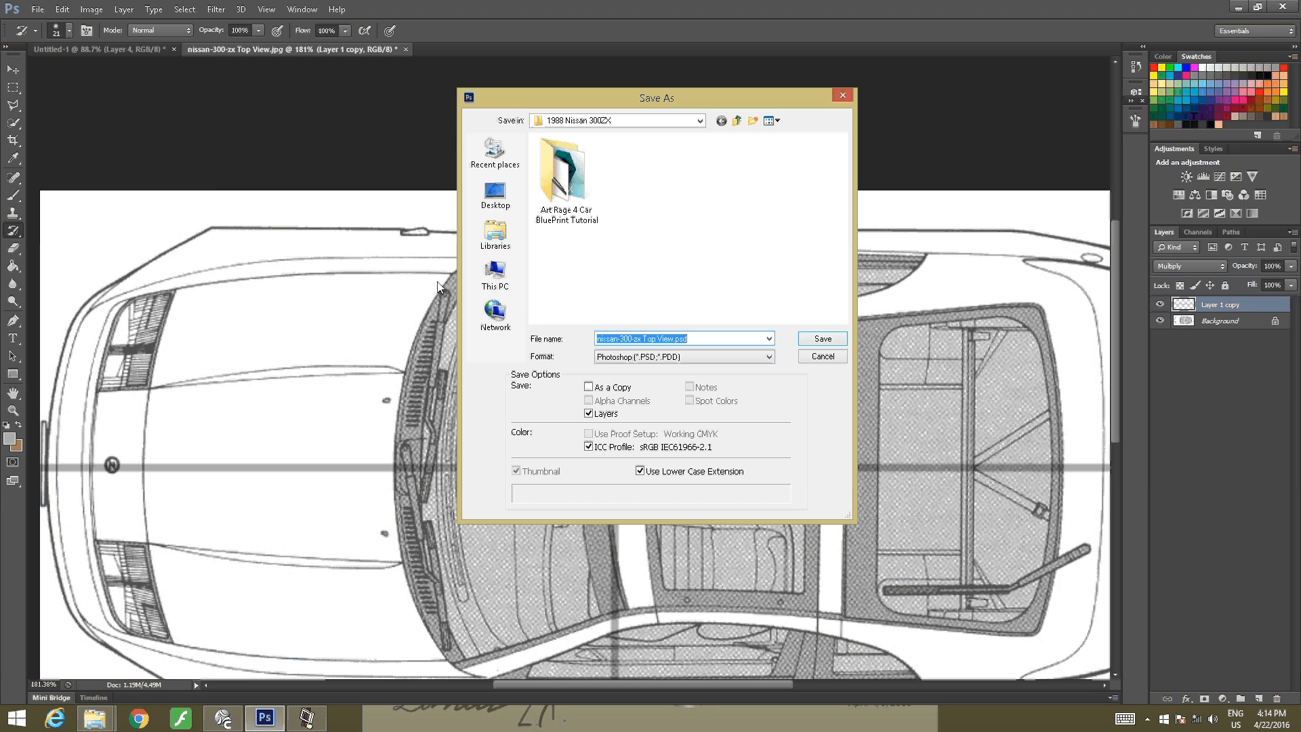
{"action": "left_click", "coordinate": [675, 338]}
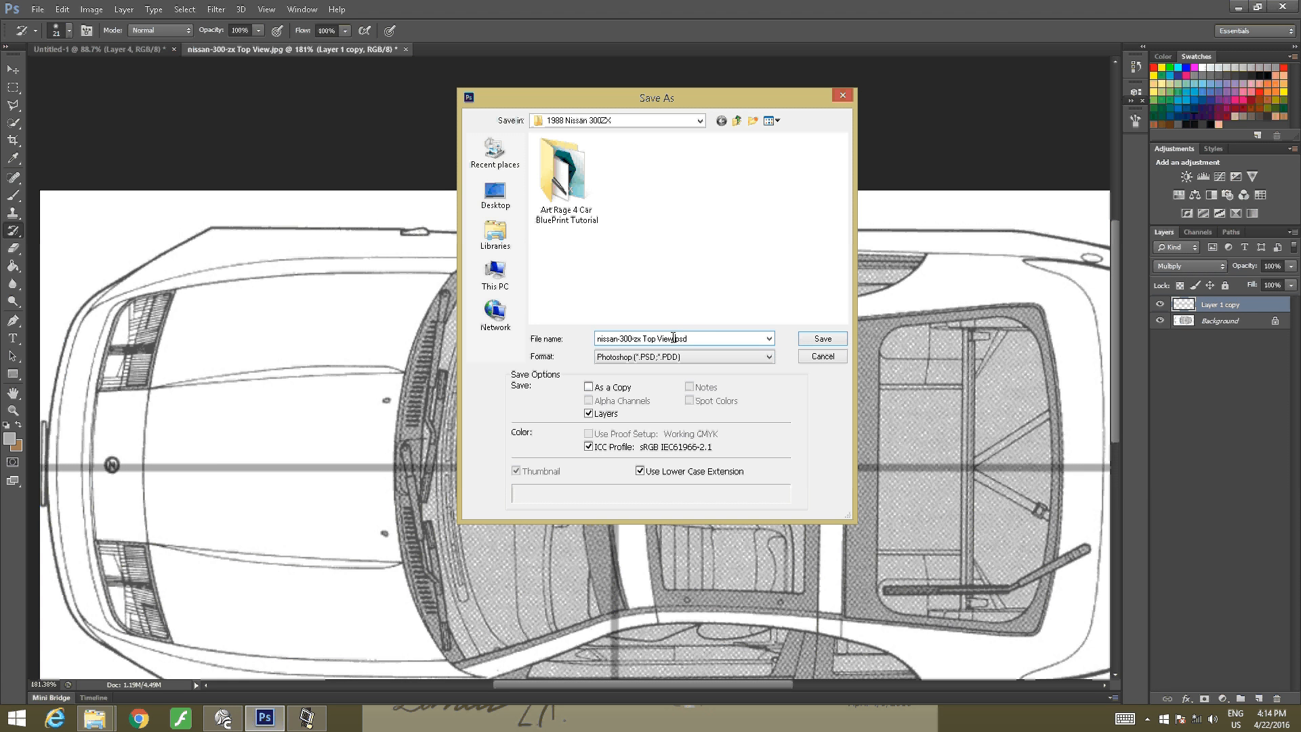
{"action": "left_click", "coordinate": [709, 355]}
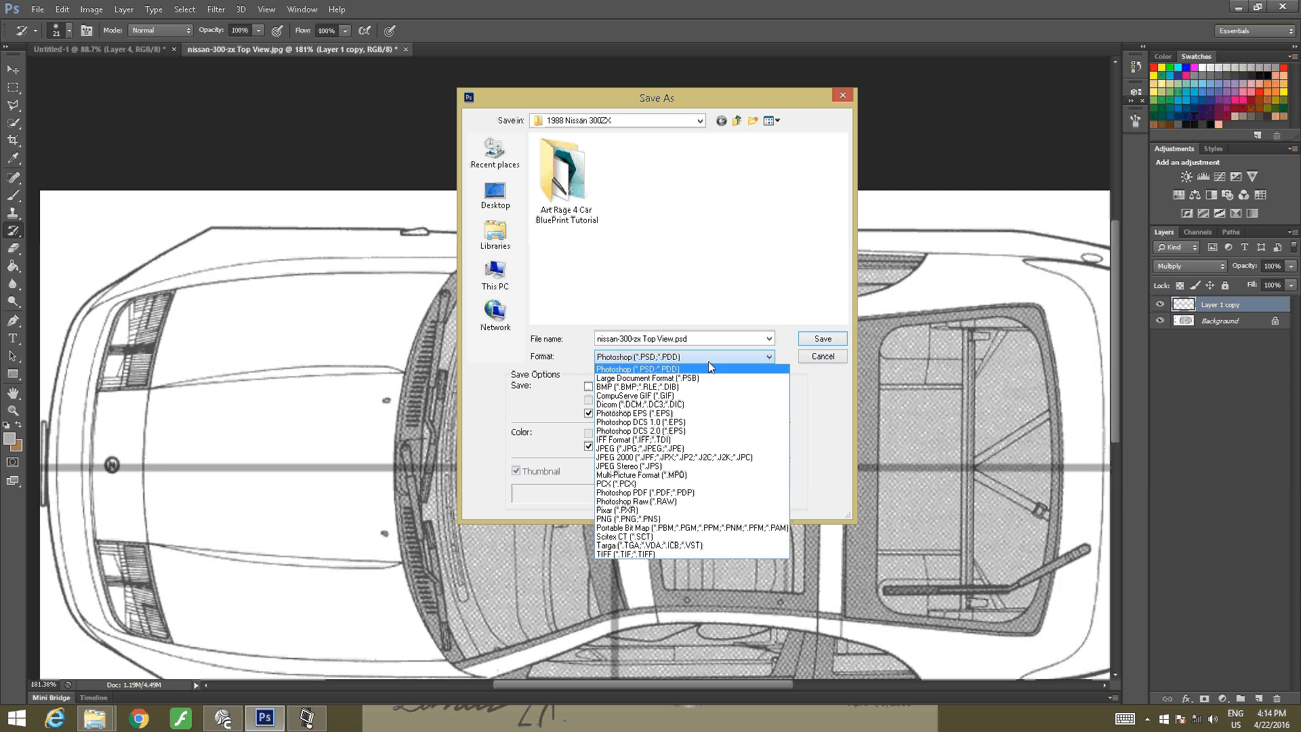
{"action": "left_click", "coordinate": [686, 448]}
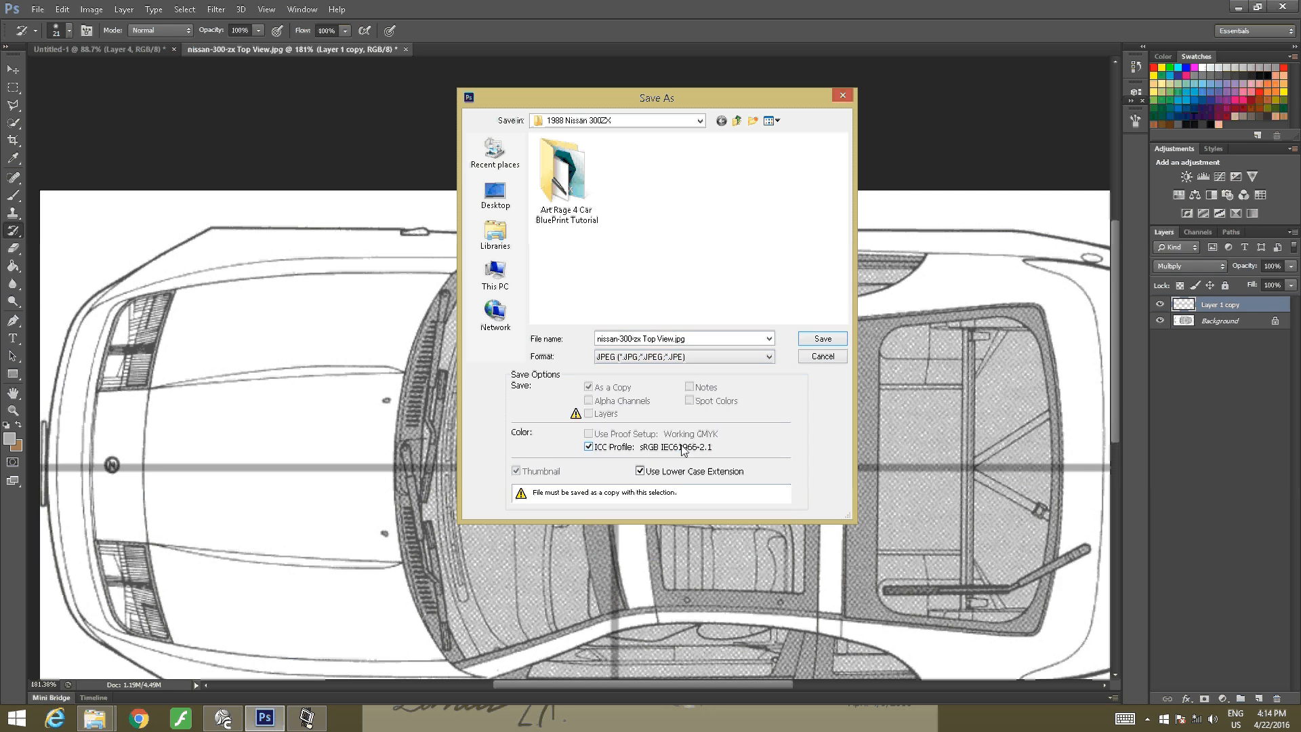
{"action": "left_click", "coordinate": [687, 337]}
{"action": "left_click", "coordinate": [687, 337]}
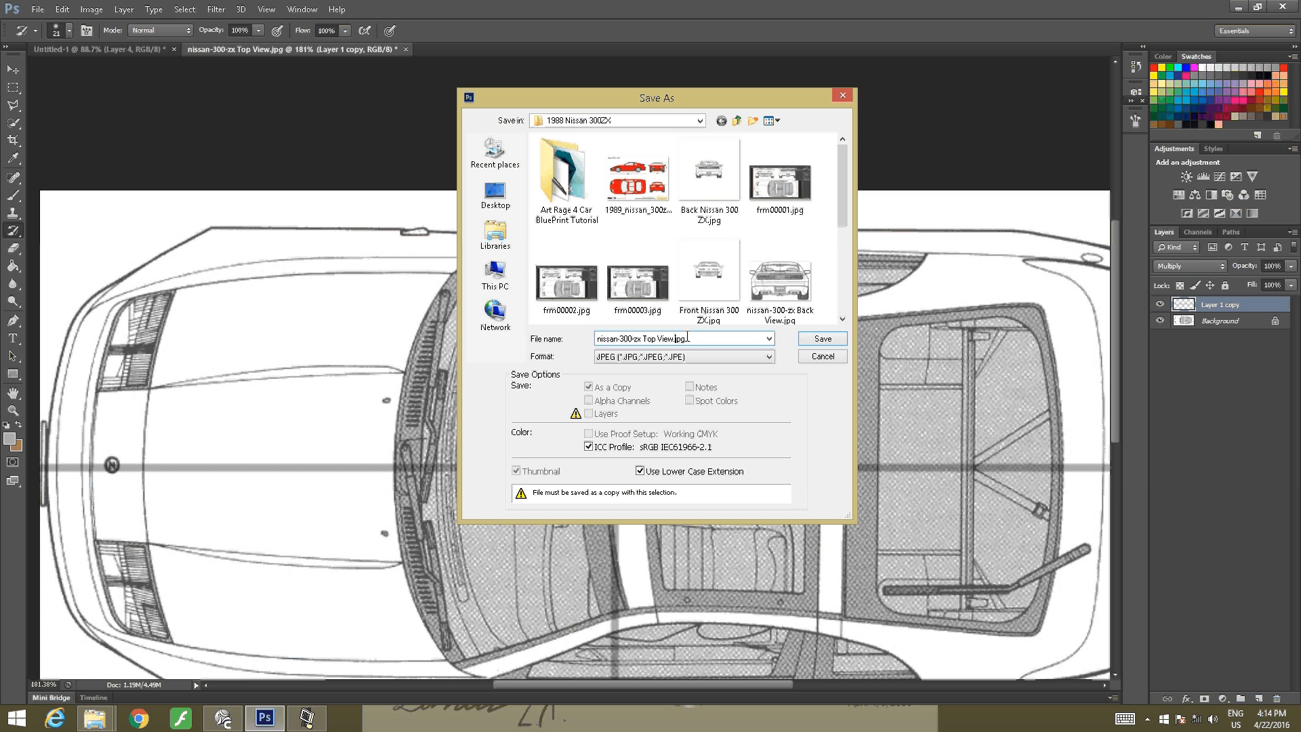
{"action": "left_click", "coordinate": [674, 338]}
{"action": "type", "text": "2"}
{"action": "left_click", "coordinate": [820, 339]}
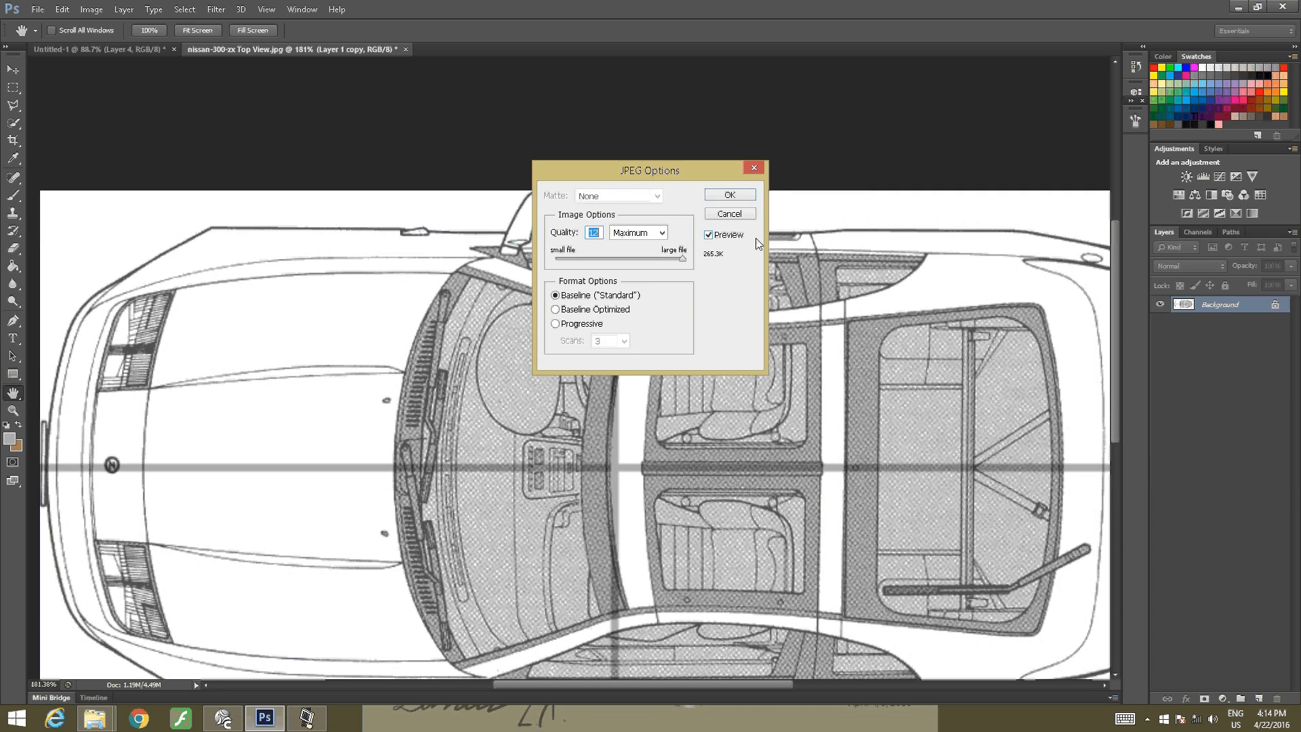
{"action": "left_click", "coordinate": [750, 196]}
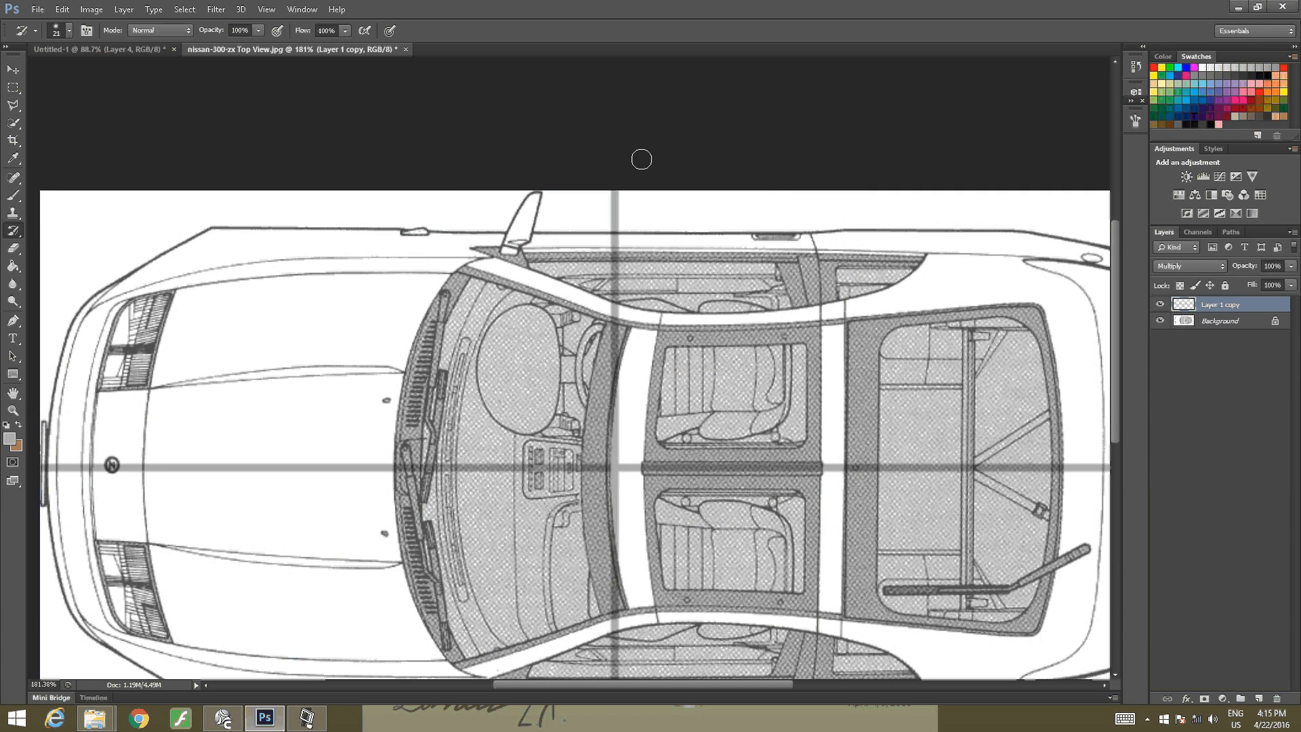
Merge the centre-line layer down into the Background
{"action": "left_click", "coordinate": [1292, 232]}
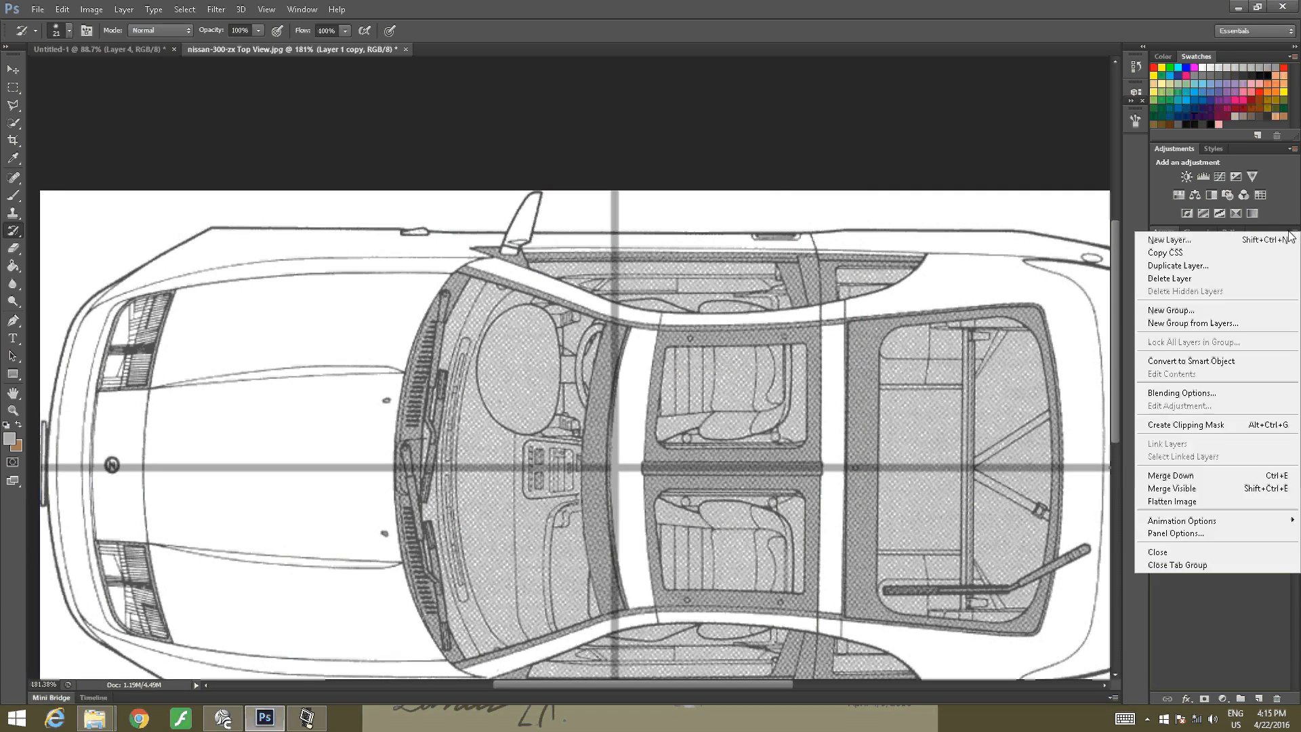
{"action": "left_click", "coordinate": [1173, 475]}
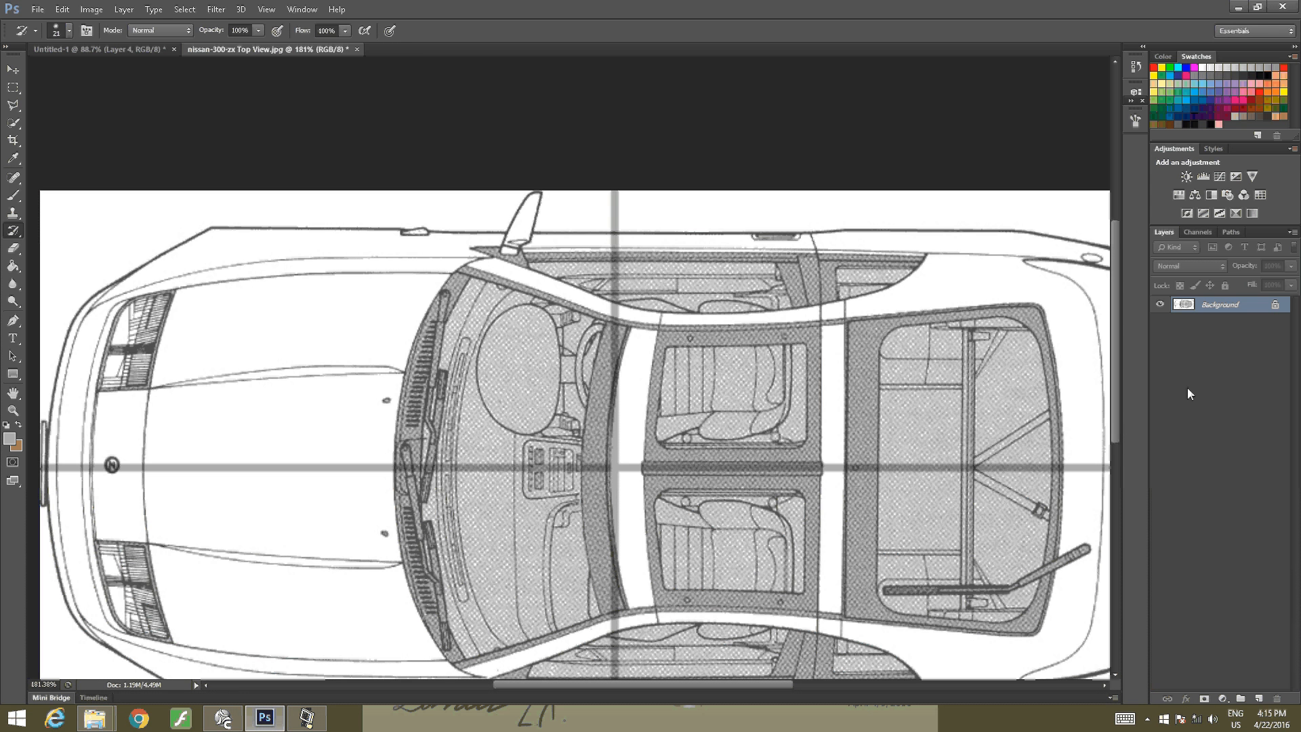
Convert the top view image's Background into a regular layer with the default name, Normal mode and 100% opacity
{"action": "double_click", "coordinate": [1204, 305]}
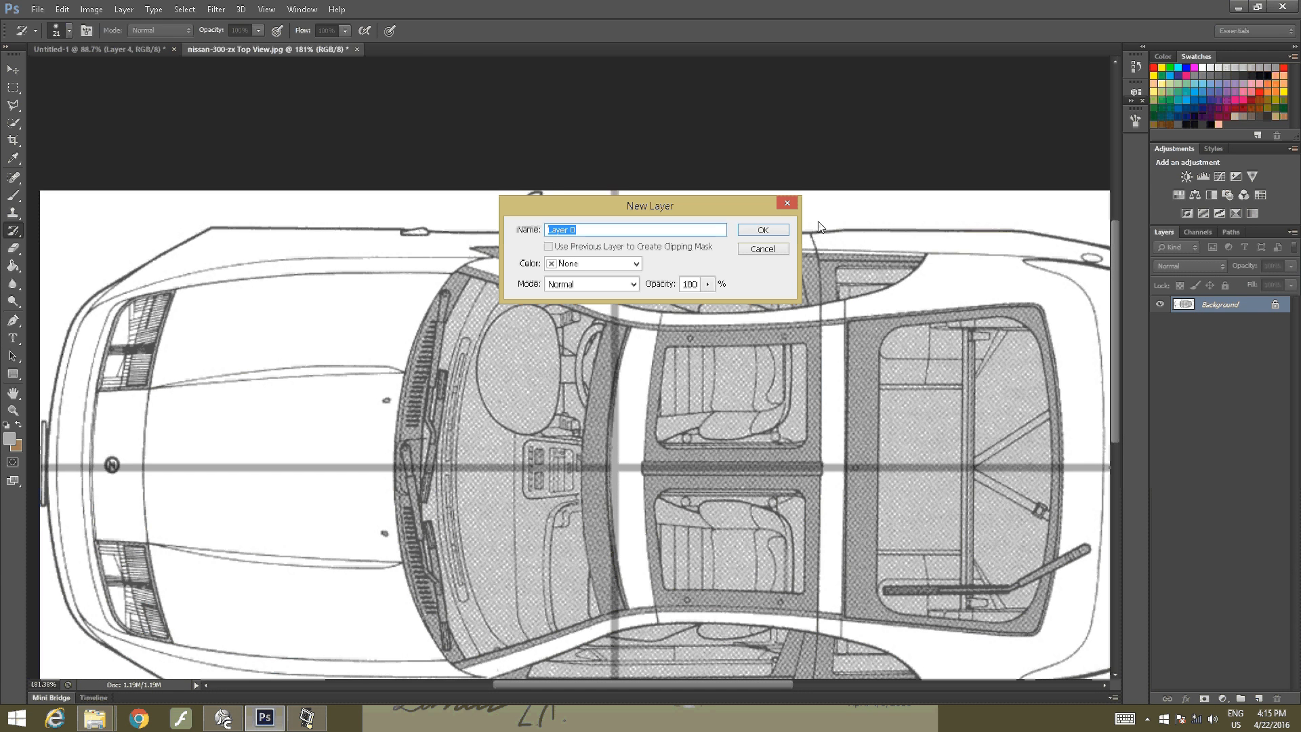
{"action": "left_click", "coordinate": [767, 232]}
{"action": "scroll", "coordinate": [440, 215], "scroll_direction": "down", "scroll_amount": 4, "text": "alt"}
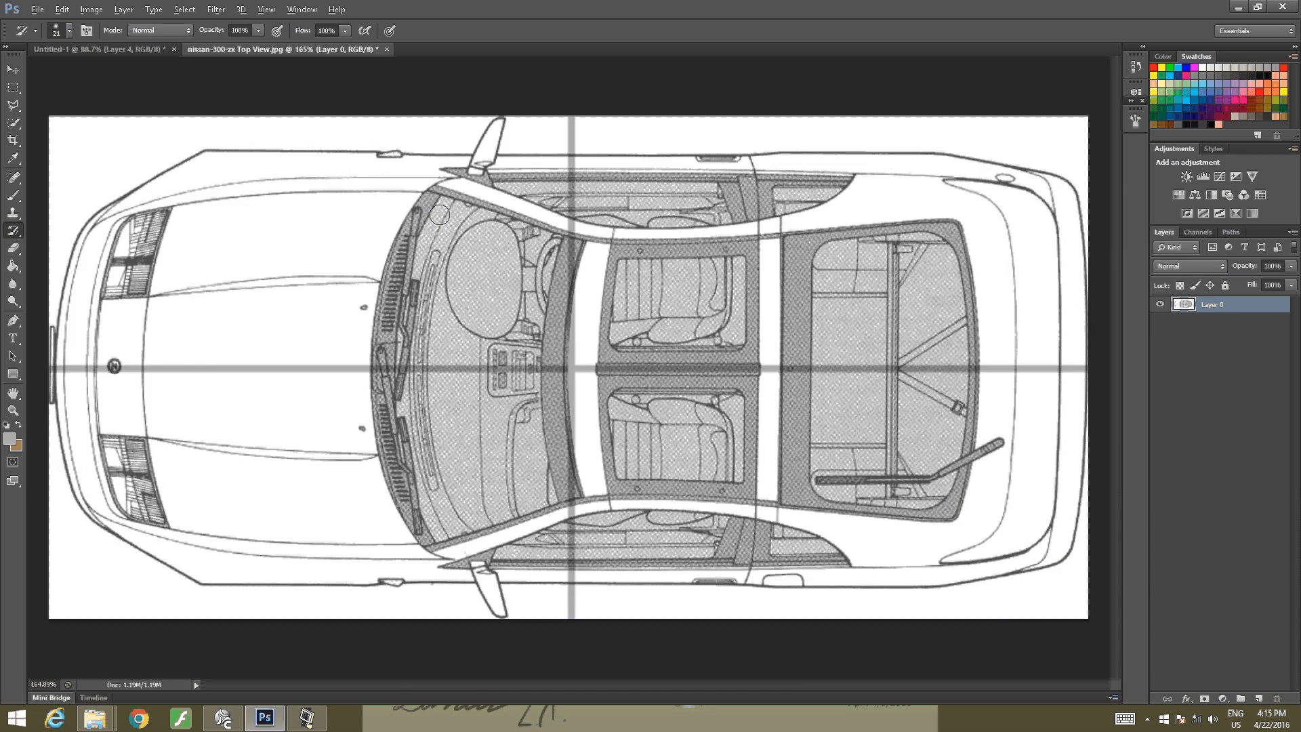
Float the top view image in its own window and copy its layer into the Untitled-1 document
{"action": "left_click_drag", "start_coordinate": [246, 51], "coordinate": [352, 274]}
{"action": "left_click_drag", "start_coordinate": [526, 278], "coordinate": [976, 224]}
{"action": "left_click", "coordinate": [12, 70]}
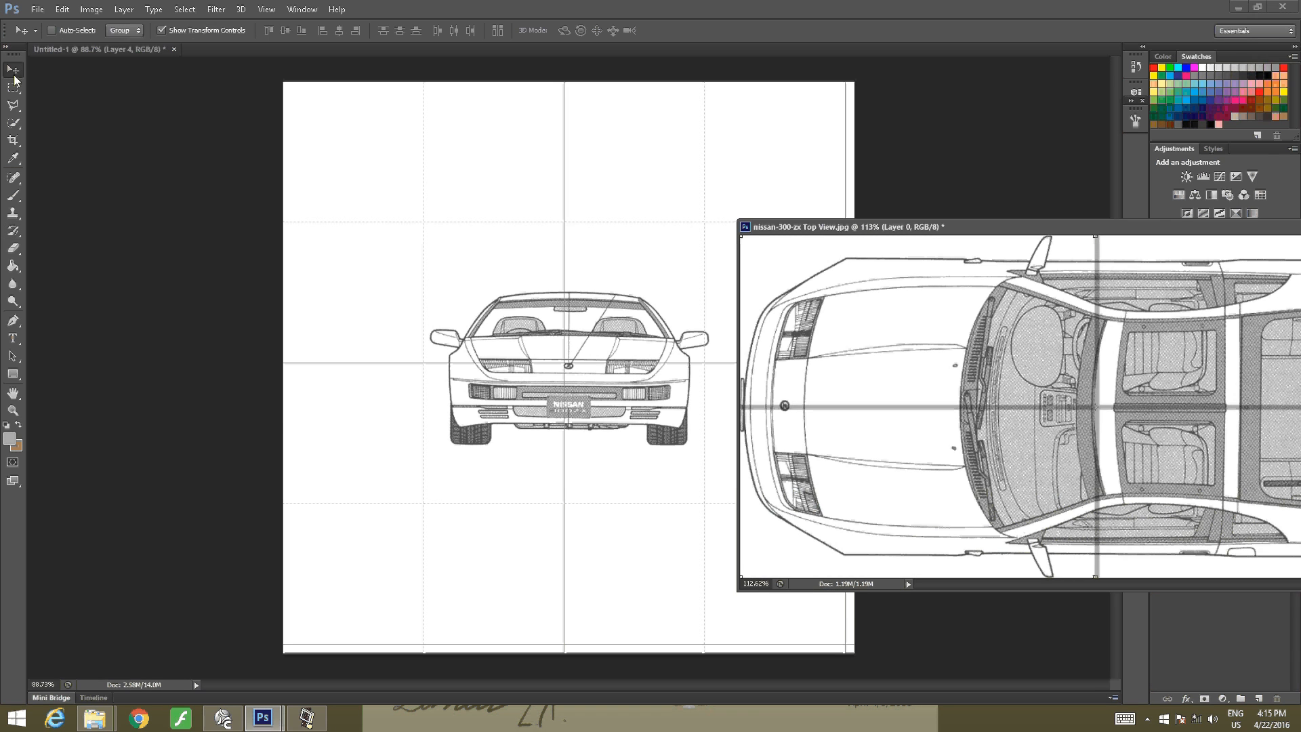
{"action": "left_click_drag", "start_coordinate": [1230, 366], "coordinate": [414, 311]}
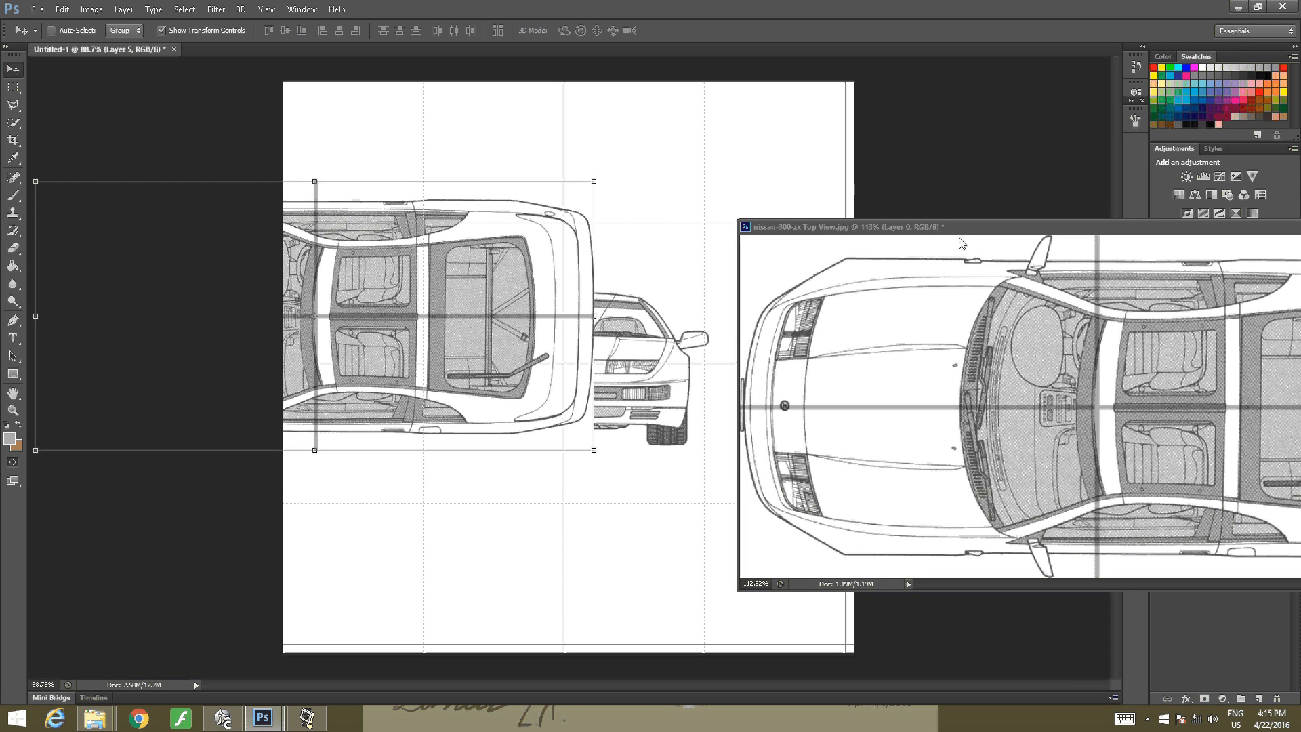
Close the nissan-300-zx Top View.jpg document without saving its changes
{"action": "left_click_drag", "start_coordinate": [959, 230], "coordinate": [312, 361]}
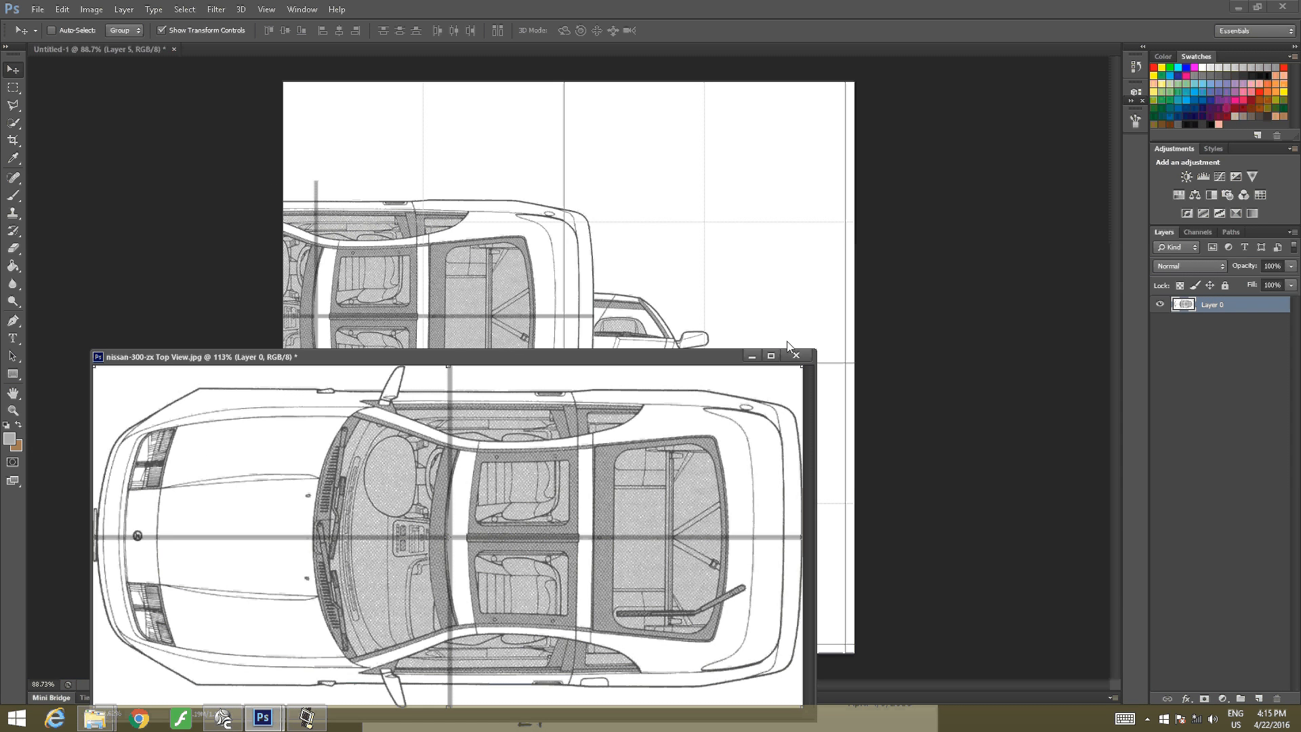
{"action": "left_click", "coordinate": [797, 355]}
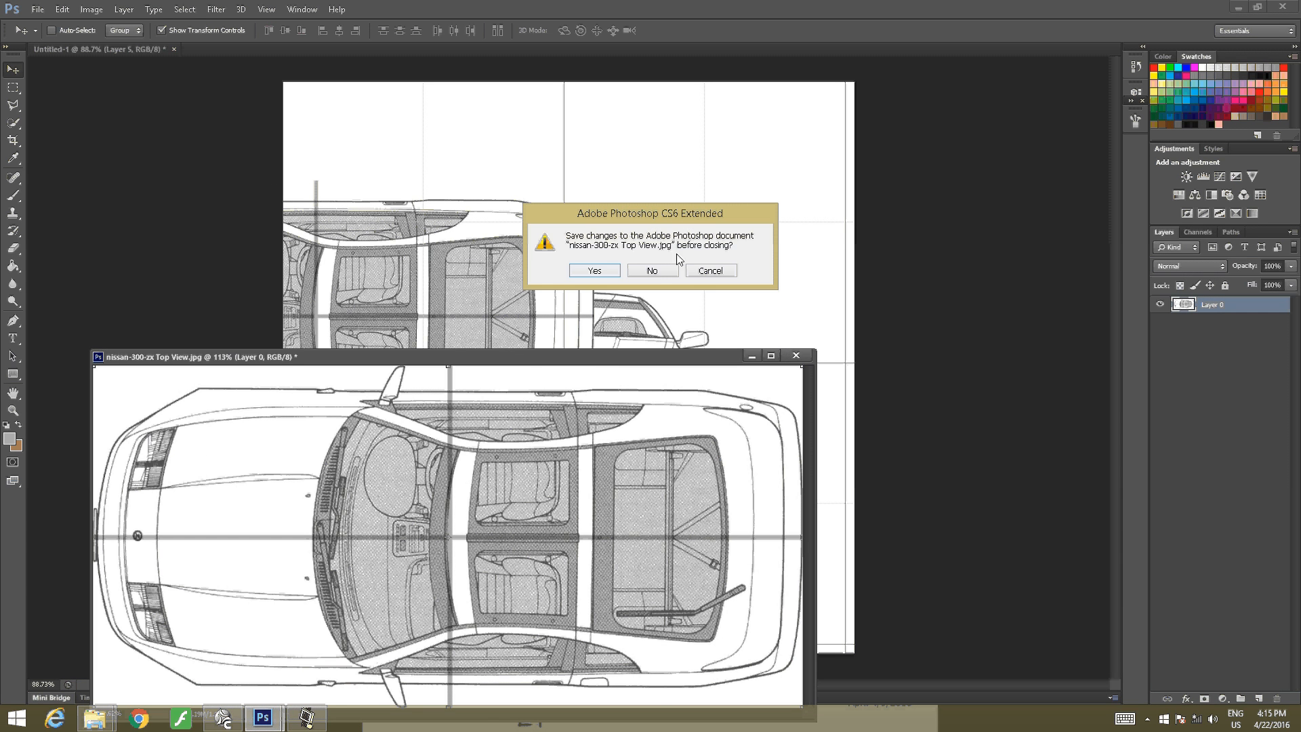
{"action": "left_click", "coordinate": [653, 272]}
Move the copied top view so its centre lines meet the canvas's vertical and horizontal centre lines, and start a free transform on it
{"action": "left_click_drag", "start_coordinate": [480, 293], "coordinate": [711, 340]}
{"action": "scroll", "coordinate": [712, 340], "scroll_direction": "up", "scroll_amount": 2, "text": "alt"}
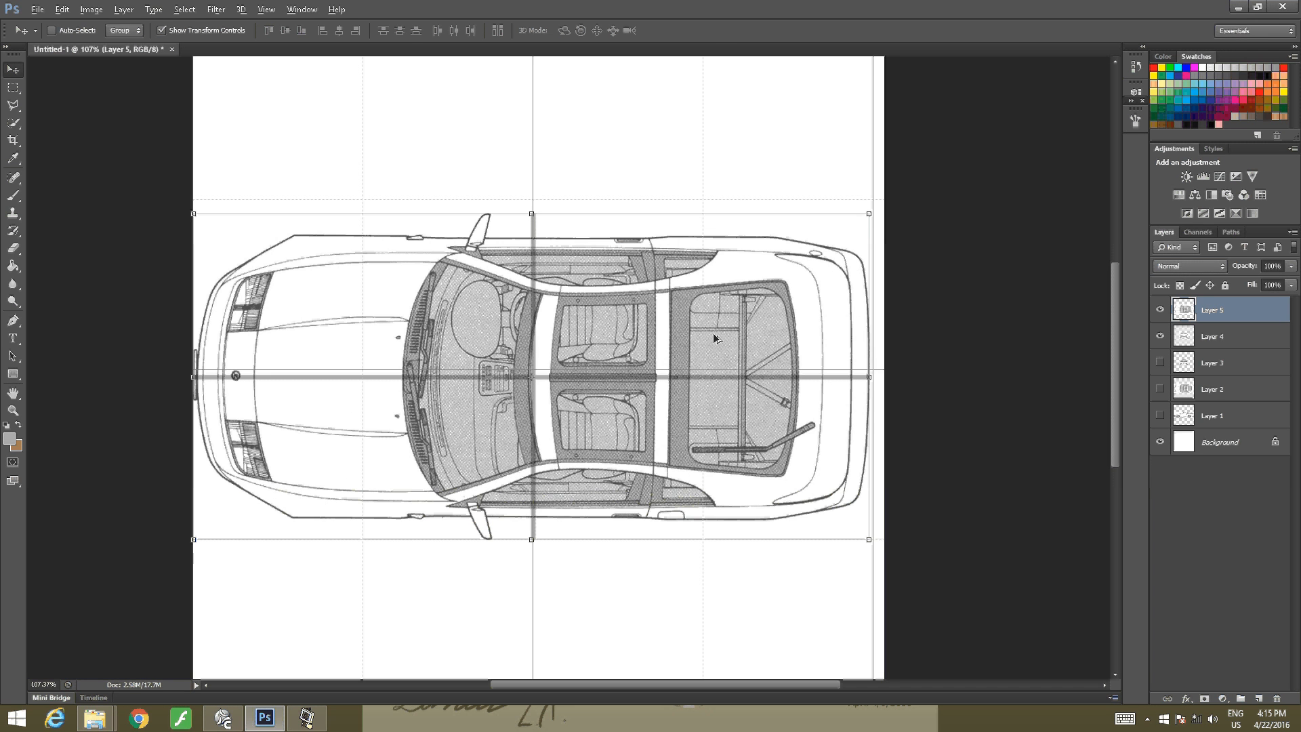
{"action": "left_click", "coordinate": [867, 215]}
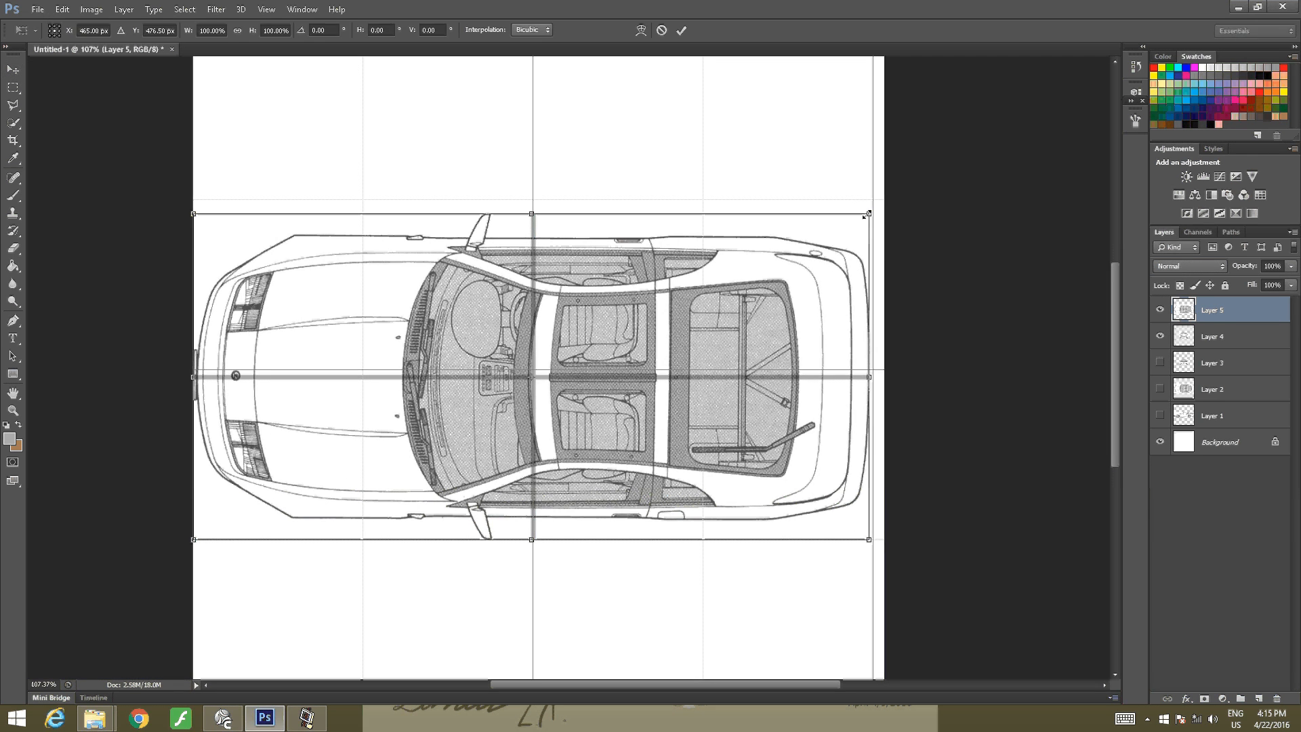
Enlarge the car's top-view drawing on Layer 5 to 102.15% width and 102.23% height
{"action": "left_click_drag", "start_coordinate": [868, 214], "coordinate": [875, 196]}
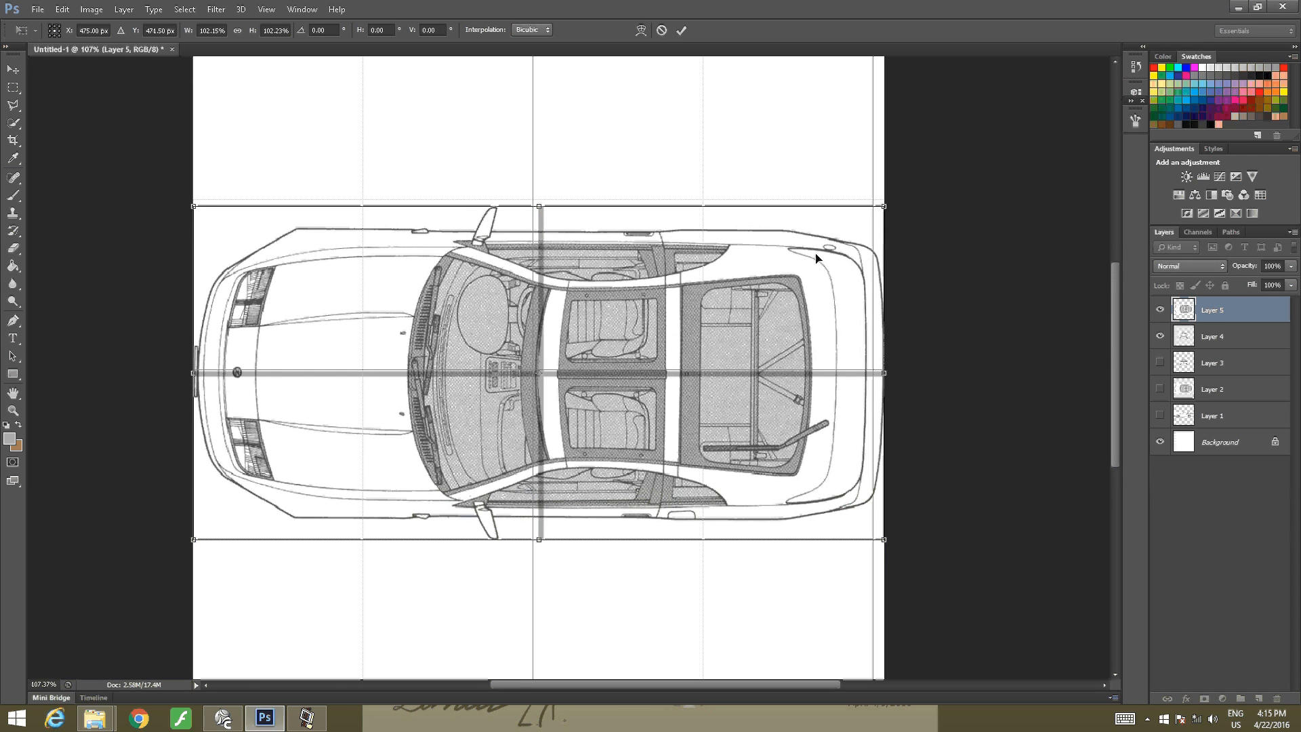
{"action": "scroll", "coordinate": [706, 360], "scroll_direction": "up", "scroll_amount": 5, "text": "alt"}
{"action": "left_click_drag", "start_coordinate": [425, 393], "coordinate": [568, 359]}
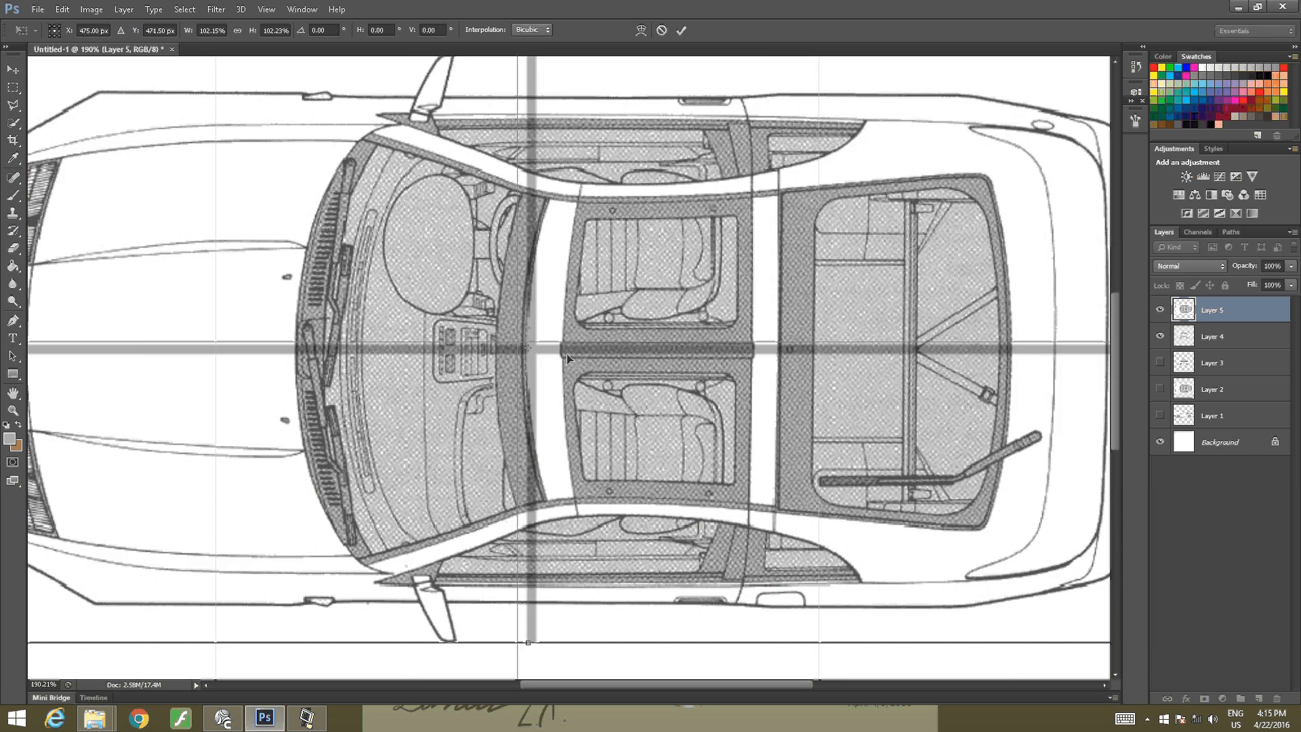
{"action": "scroll", "coordinate": [568, 358], "scroll_direction": "up", "scroll_amount": 2, "text": "alt"}
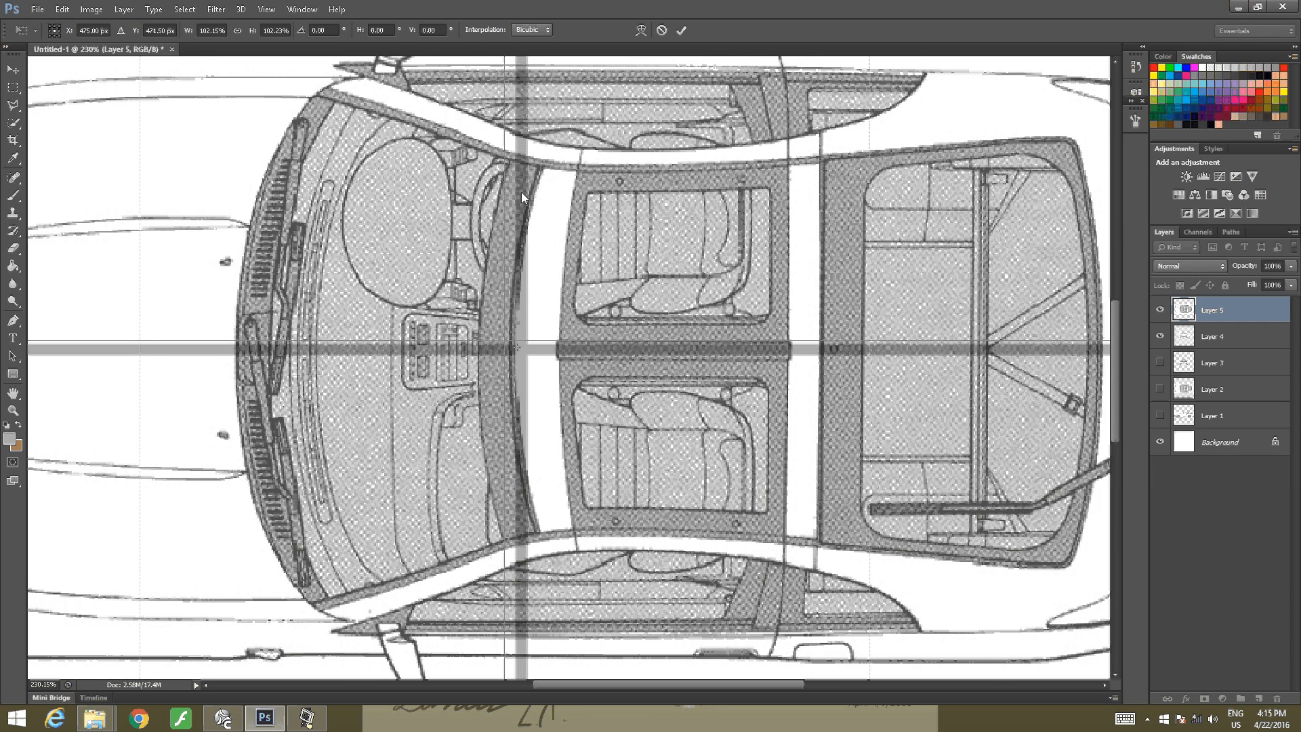
Move the top-view drawing up to Y 467.50 px so its horizontal centre line approaches the horizontal guide
{"action": "left_click_drag", "start_coordinate": [652, 212], "coordinate": [644, 212]}
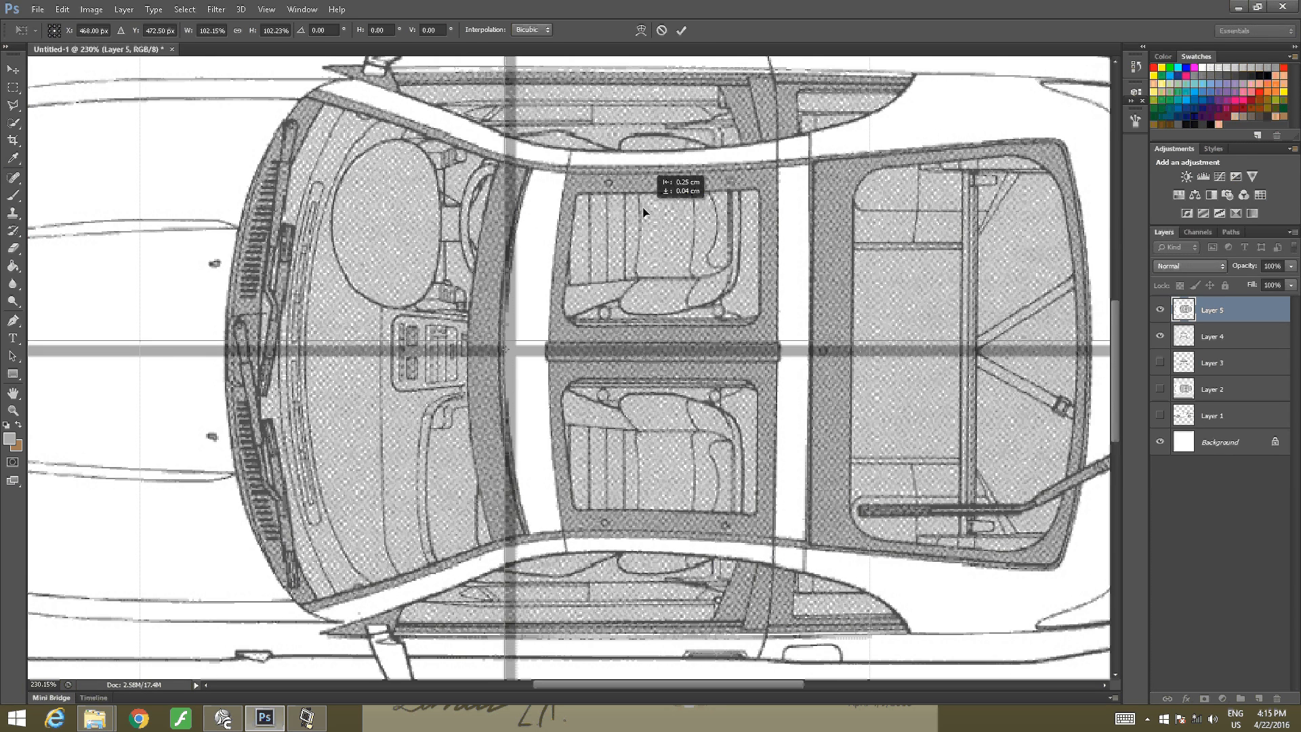
{"action": "key", "text": "ctrl+z"}
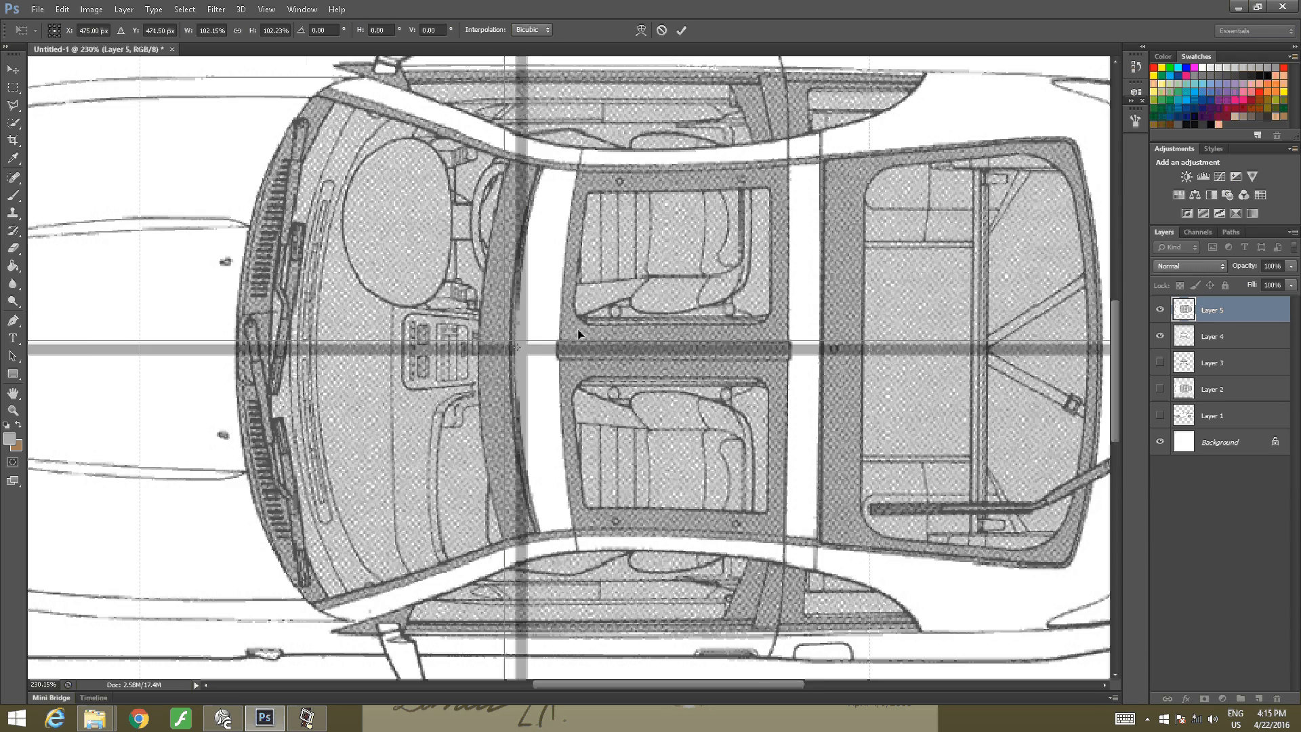
{"action": "scroll", "coordinate": [577, 333], "scroll_direction": "down", "scroll_amount": 5, "text": "alt"}
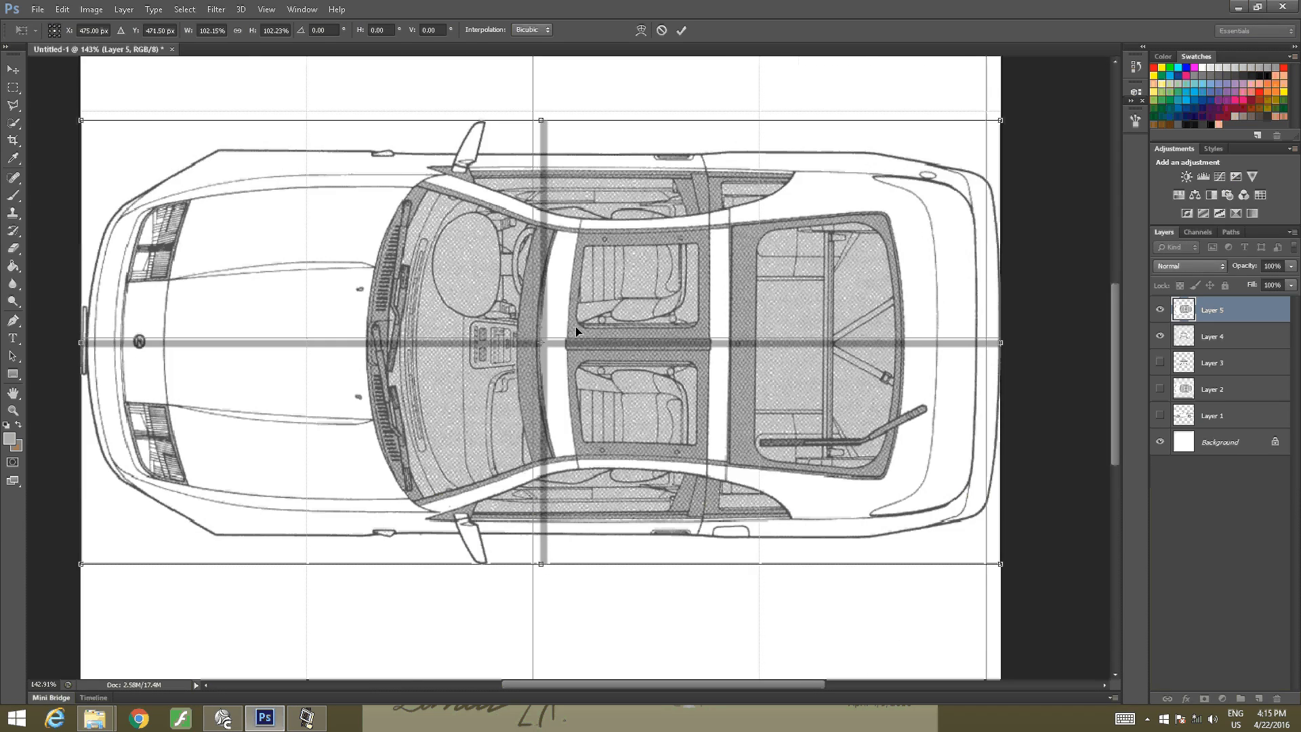
{"action": "scroll", "coordinate": [576, 331], "scroll_direction": "up", "scroll_amount": 5, "text": "alt"}
{"action": "scroll", "coordinate": [576, 327], "scroll_direction": "up", "scroll_amount": 4, "text": "alt"}
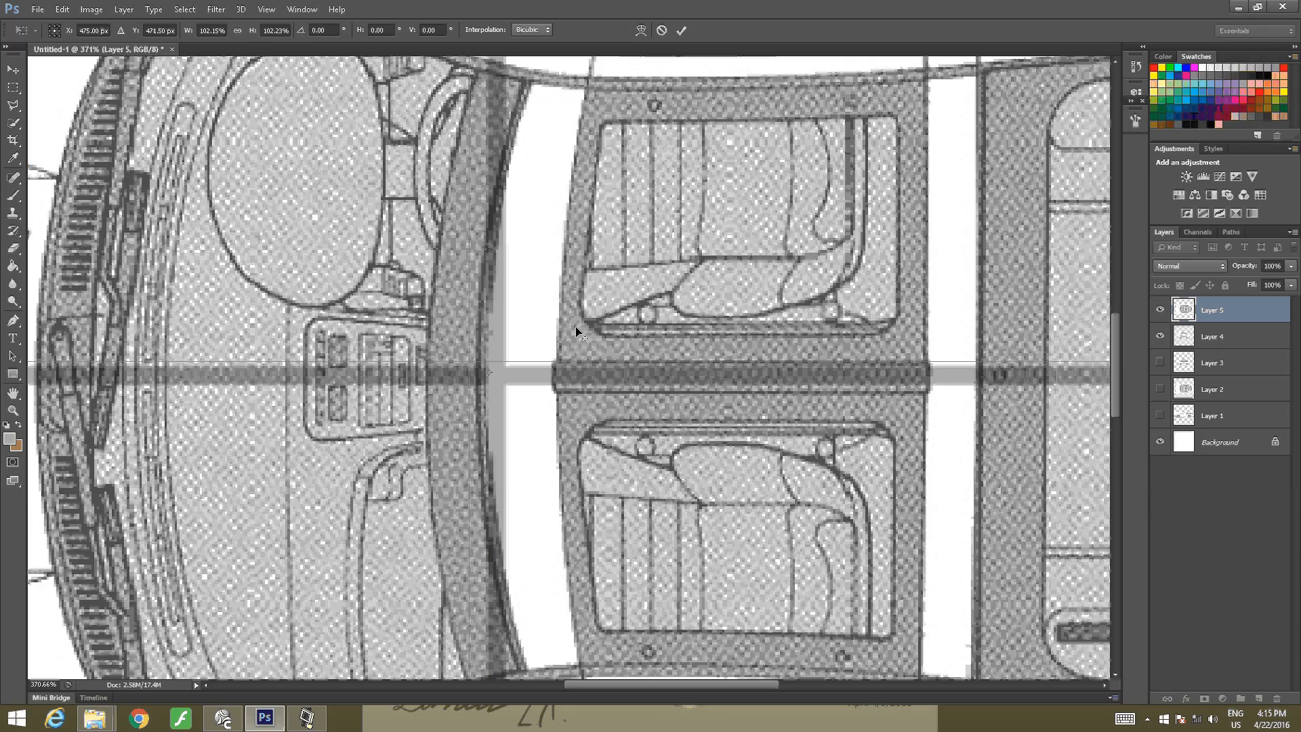
{"action": "left_click_drag", "start_coordinate": [507, 327], "coordinate": [505, 320]}
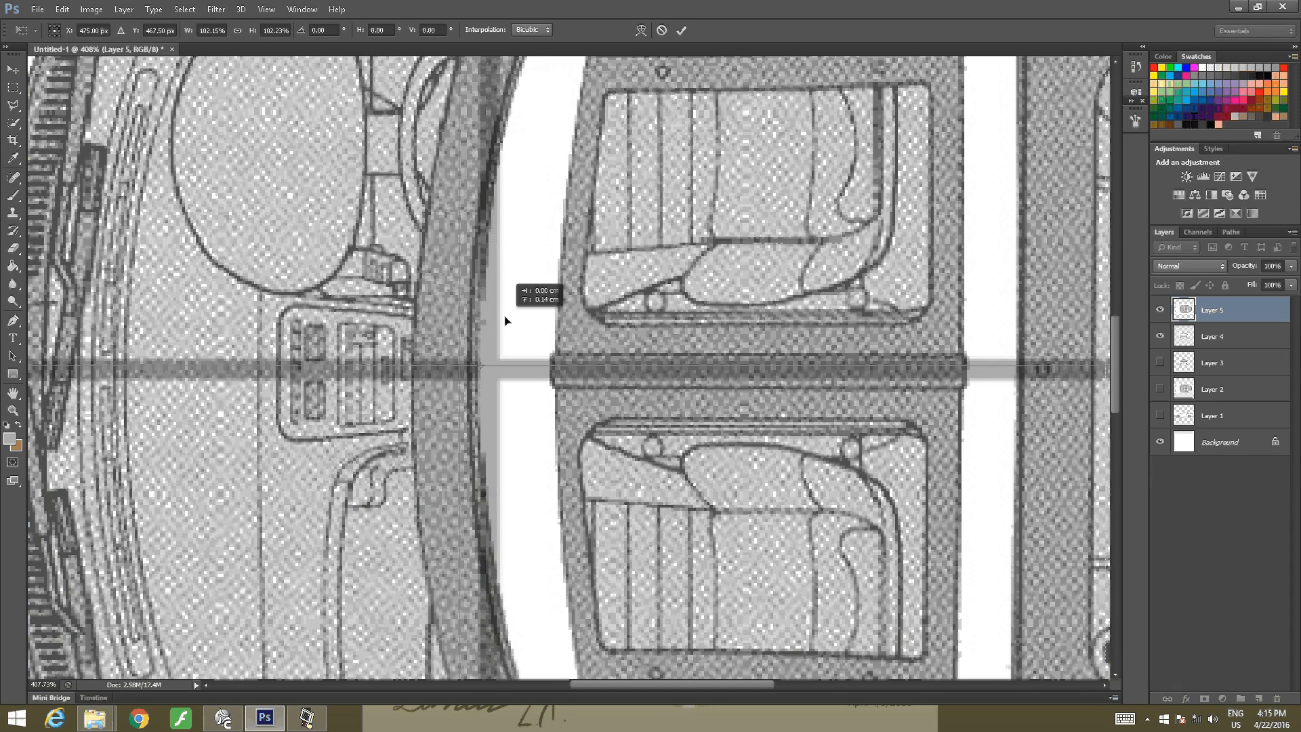
{"action": "scroll", "coordinate": [552, 314], "scroll_direction": "down", "scroll_amount": 3, "text": "alt"}
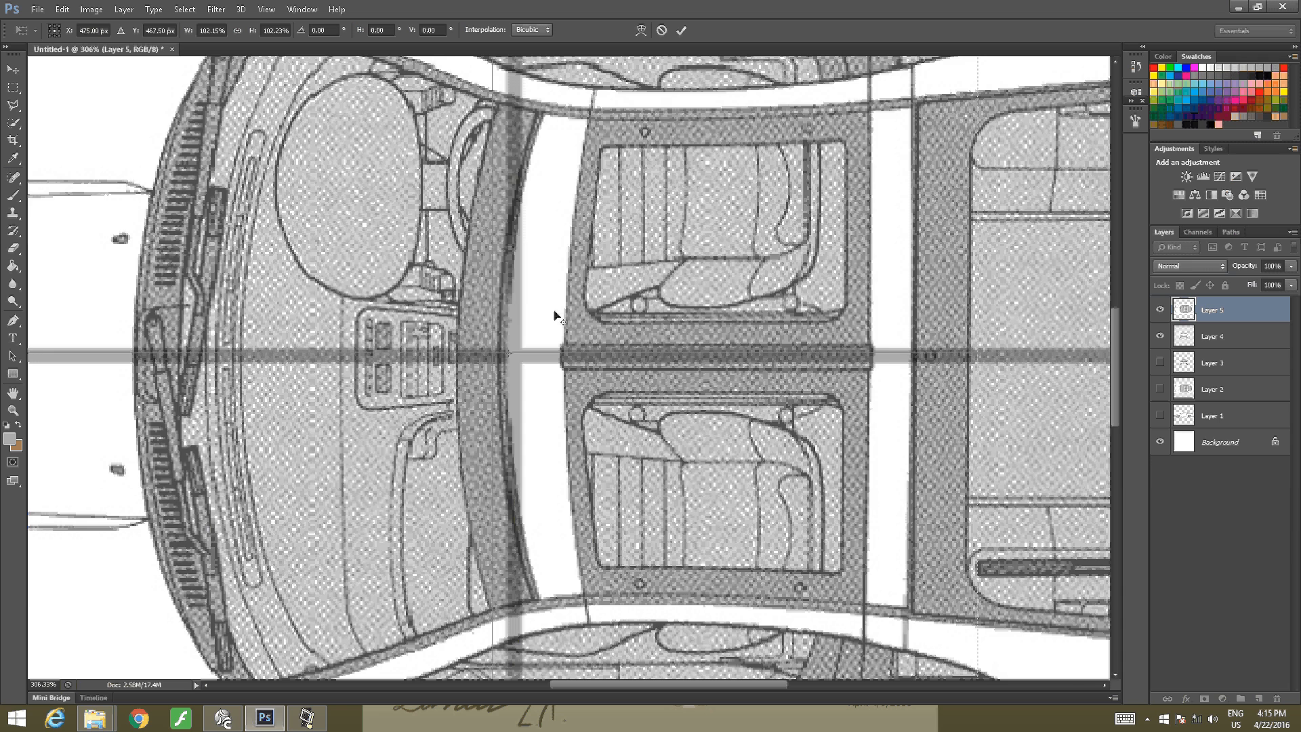
Examine how the drawing's crossing centre lines align with the guides, both close up and across the whole car
{"action": "scroll", "coordinate": [553, 313], "scroll_direction": "down", "scroll_amount": 5, "text": "alt"}
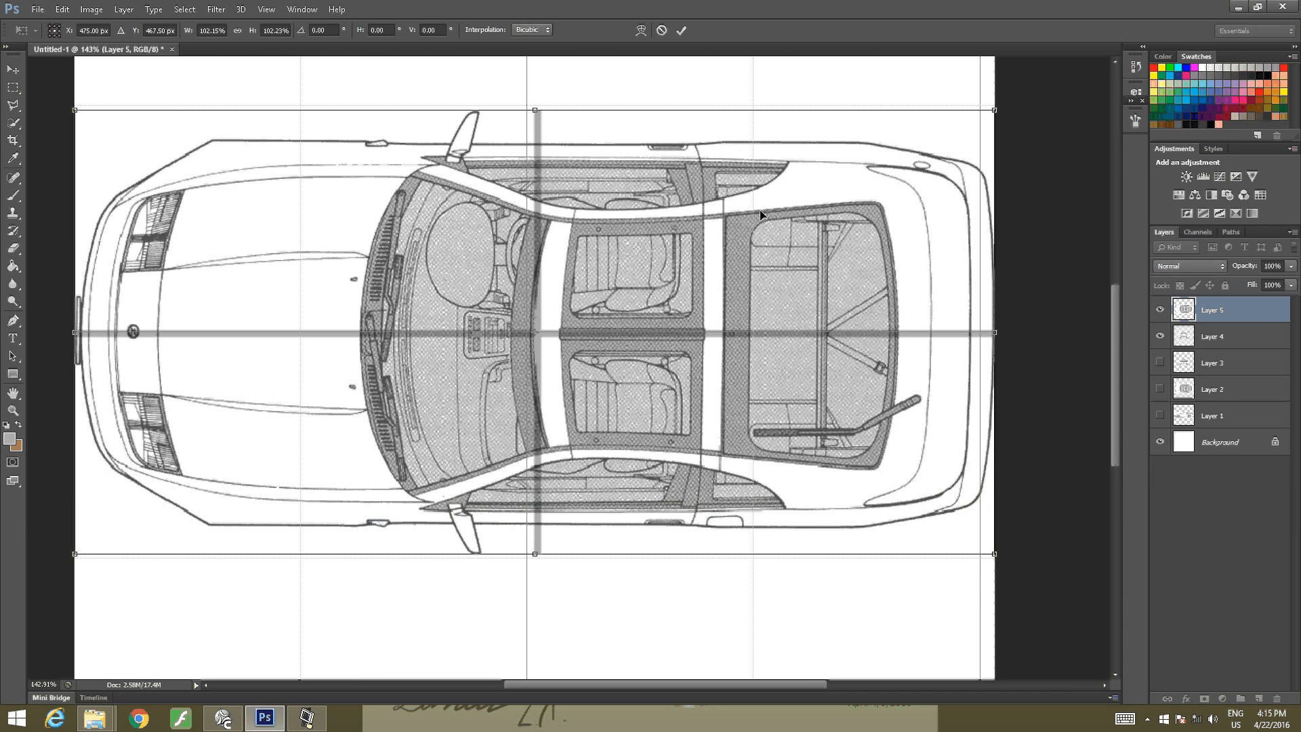
{"action": "scroll", "coordinate": [563, 301], "scroll_direction": "up", "scroll_amount": 3, "text": "alt"}
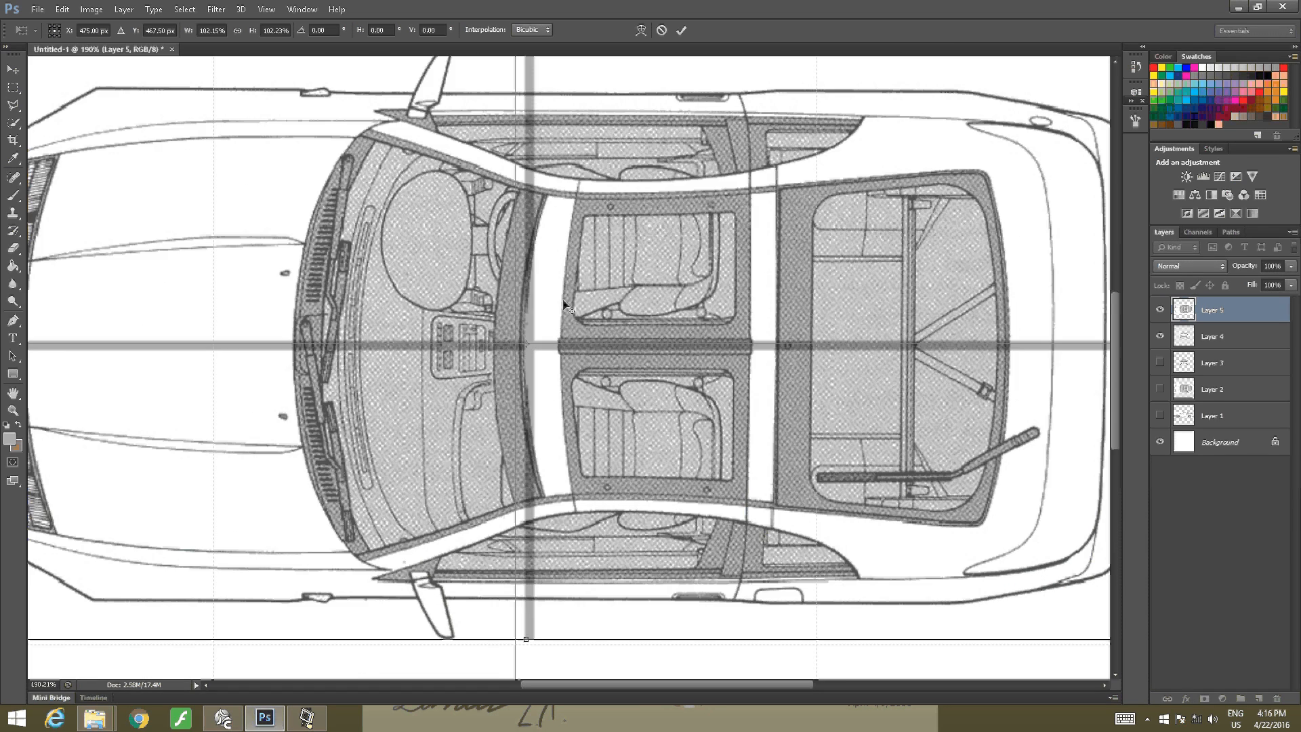
{"action": "scroll", "coordinate": [563, 305], "scroll_direction": "up", "scroll_amount": 2, "text": "alt"}
{"action": "scroll", "coordinate": [563, 305], "scroll_direction": "up", "scroll_amount": 2, "text": "alt"}
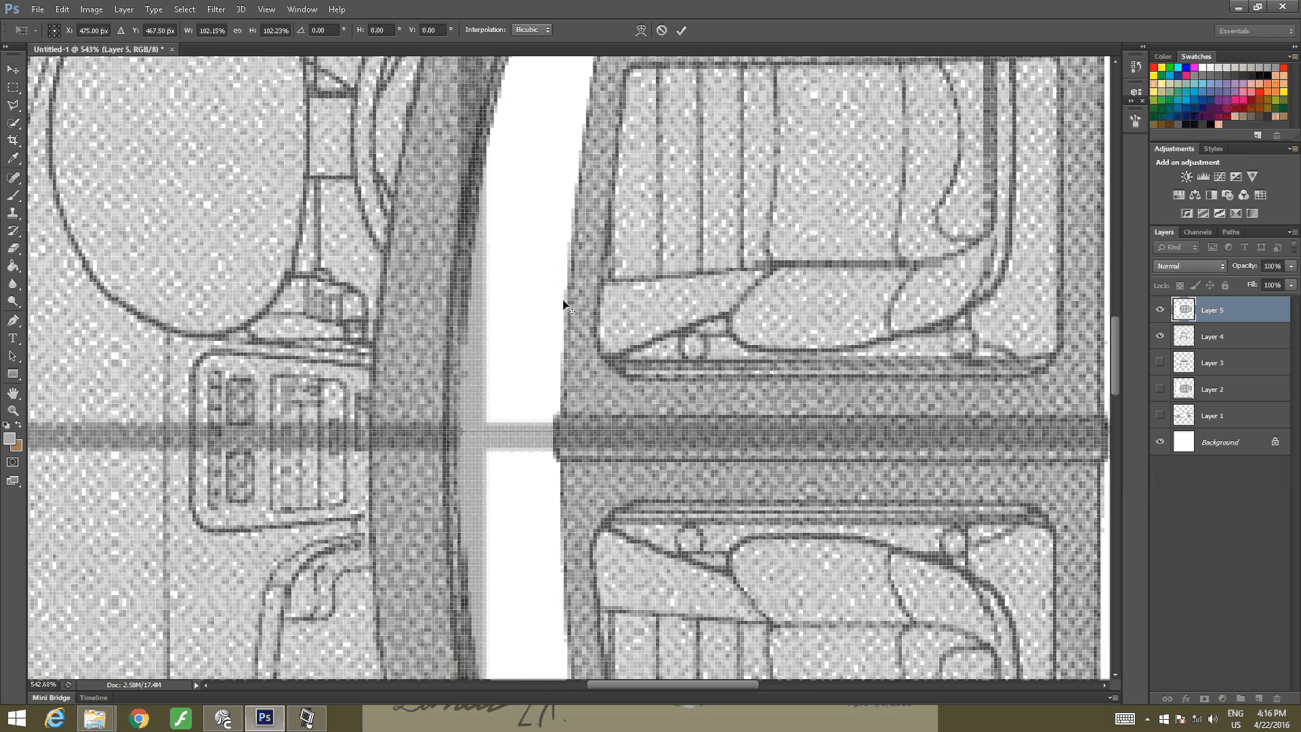
{"action": "scroll", "coordinate": [563, 305], "scroll_direction": "down", "scroll_amount": 3, "text": "alt"}
{"action": "scroll", "coordinate": [564, 305], "scroll_direction": "down", "scroll_amount": 1, "text": "alt"}
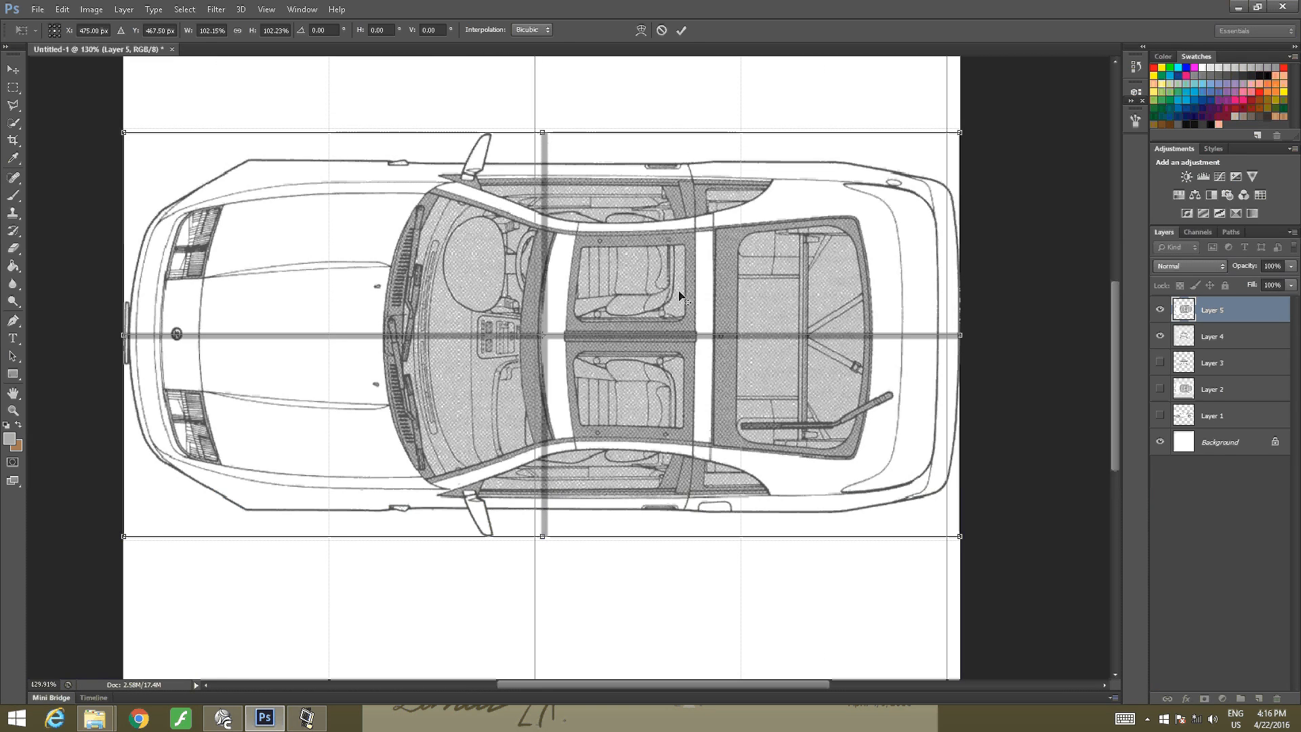
{"action": "scroll", "coordinate": [692, 288], "scroll_direction": "up", "scroll_amount": 1, "text": "alt"}
{"action": "scroll", "coordinate": [673, 282], "scroll_direction": "down", "scroll_amount": 2, "text": "alt"}
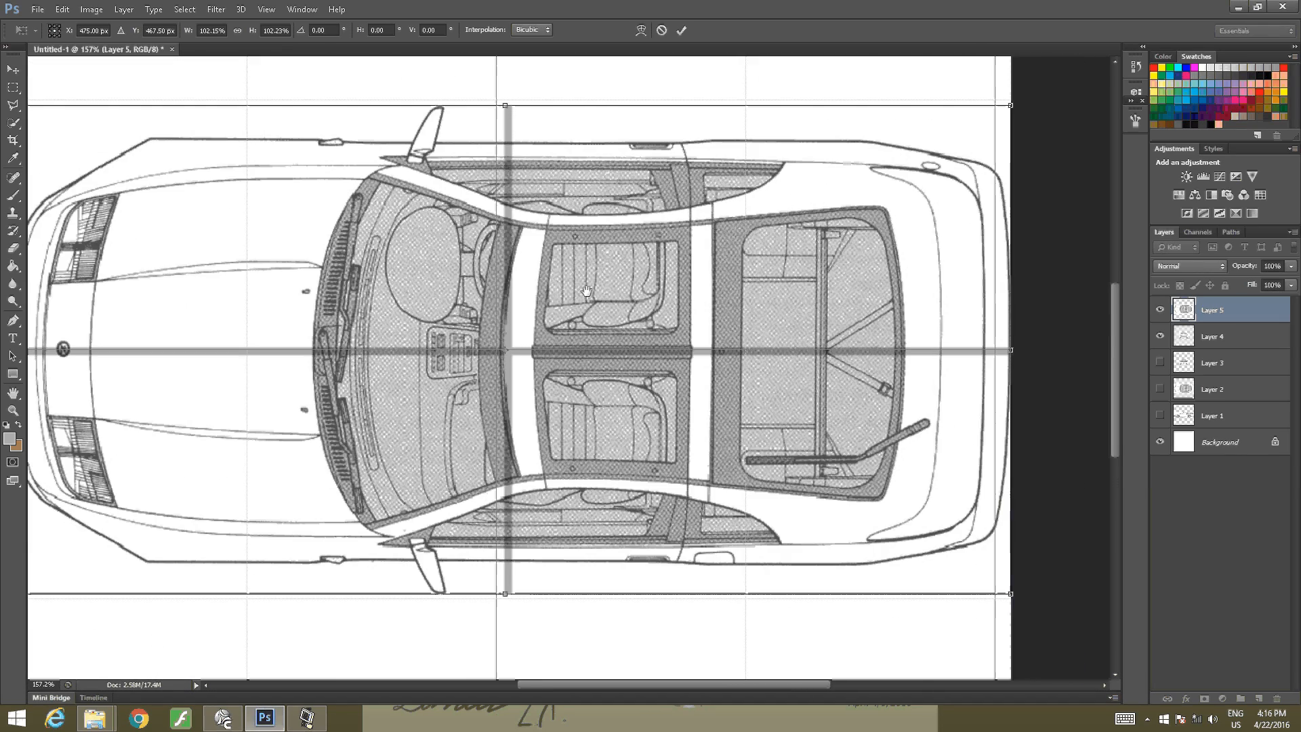
Shift the top-view drawing up to Y 464.50 px and apply the transformation
{"action": "scroll", "coordinate": [616, 292], "scroll_direction": "up", "scroll_amount": 1, "text": "alt"}
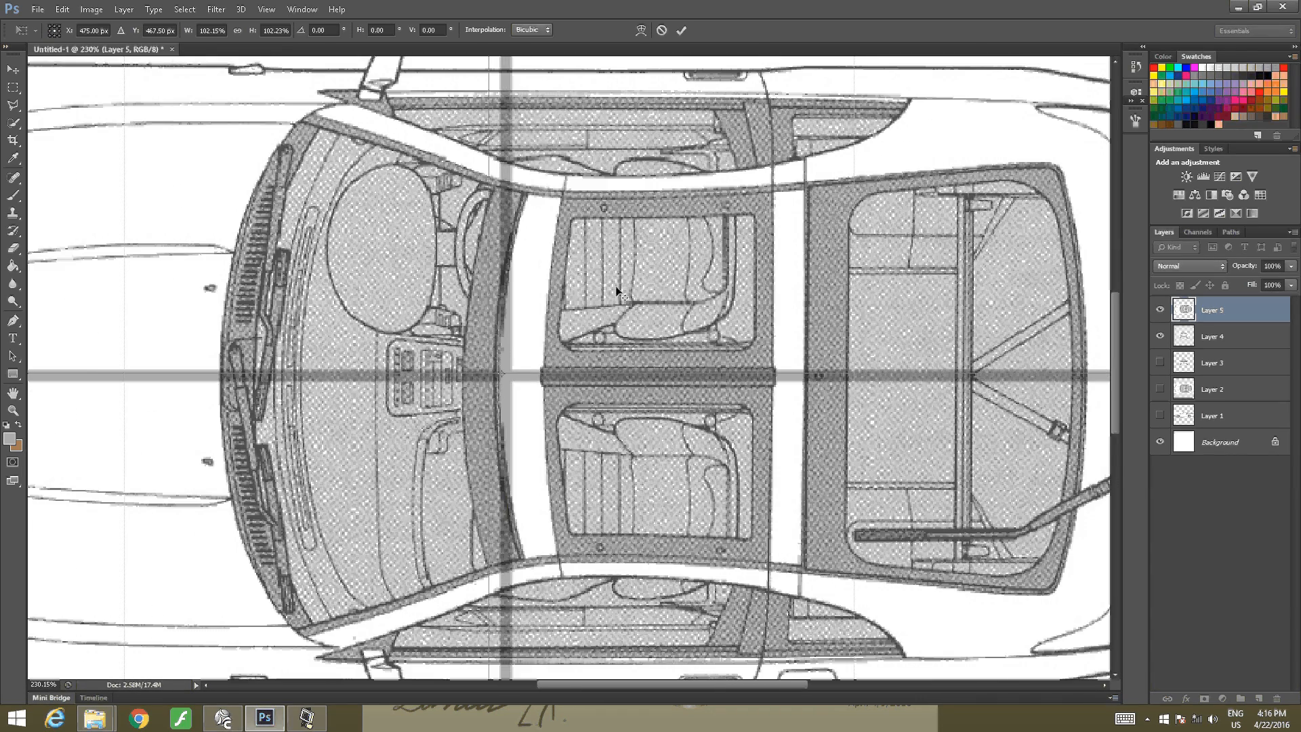
{"action": "scroll", "coordinate": [617, 291], "scroll_direction": "down", "scroll_amount": 2, "text": "alt"}
{"action": "scroll", "coordinate": [614, 305], "scroll_direction": "up", "scroll_amount": 3, "text": "alt"}
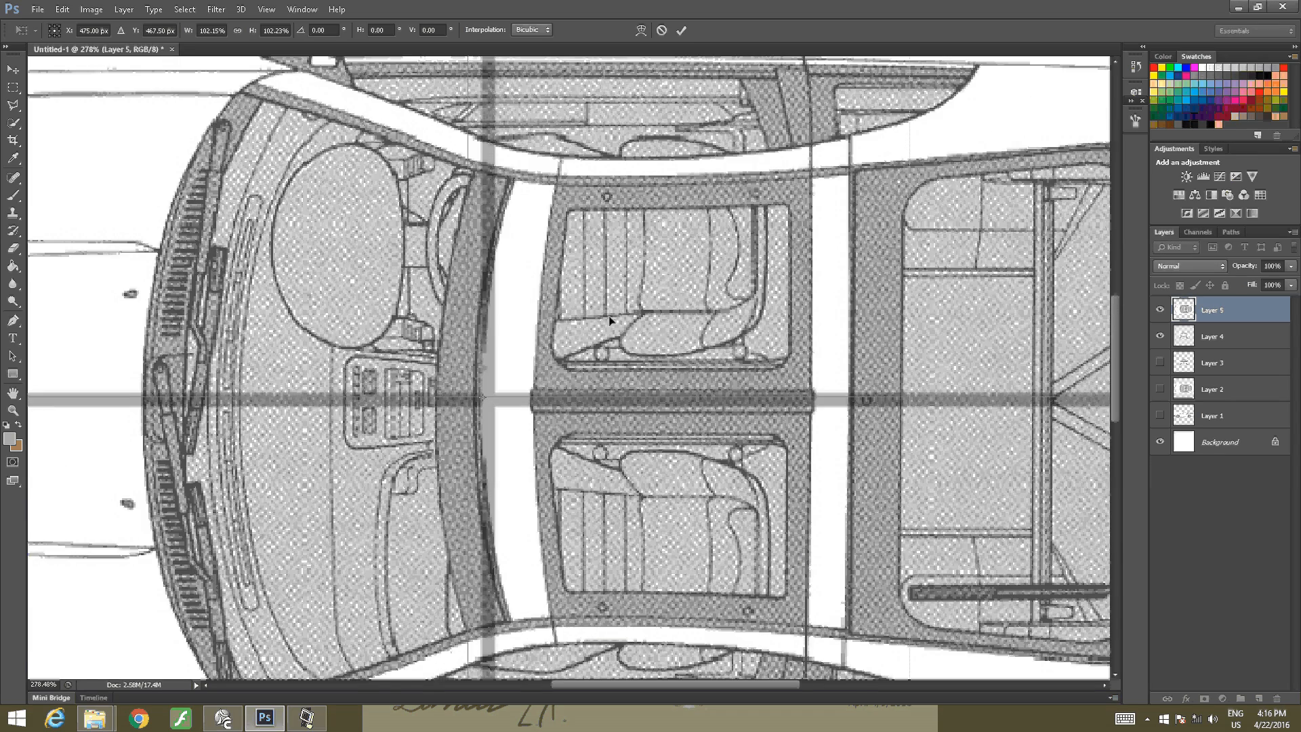
{"action": "scroll", "coordinate": [484, 420], "scroll_direction": "up", "scroll_amount": 3, "text": "alt"}
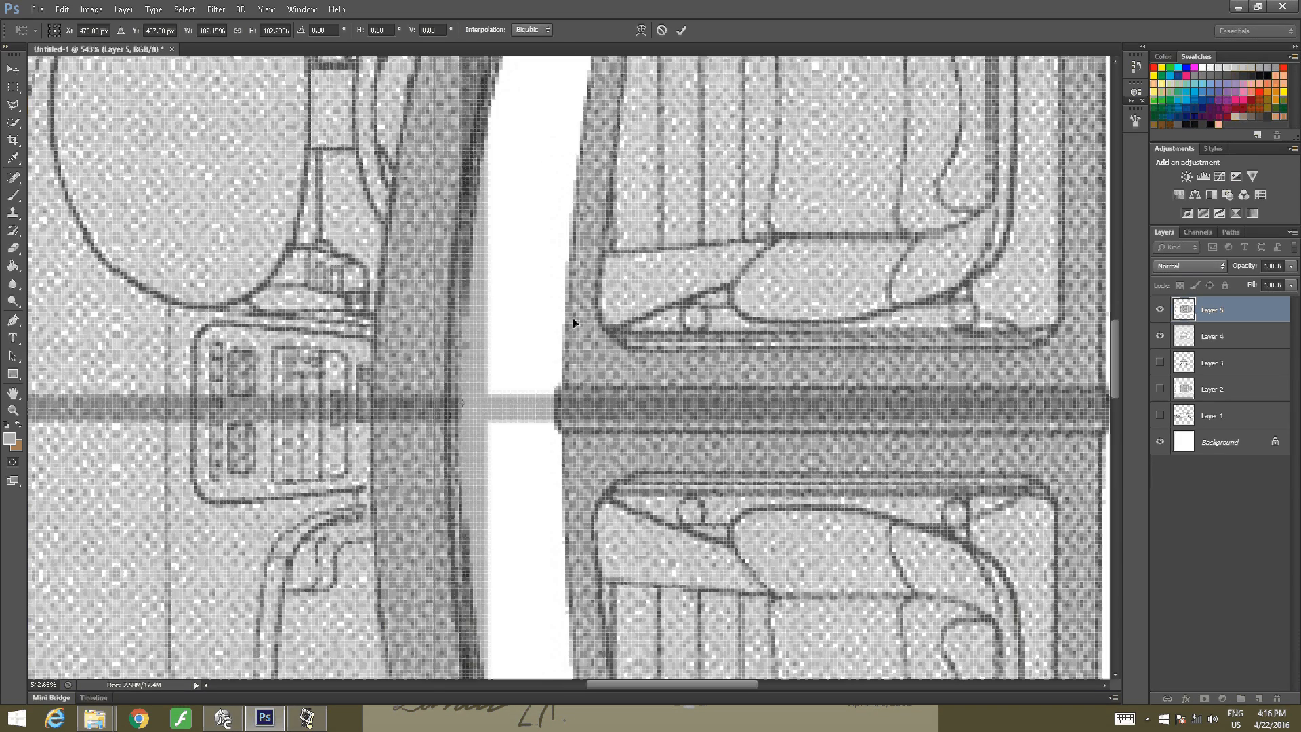
{"action": "left_click_drag", "start_coordinate": [573, 322], "coordinate": [573, 313]}
{"action": "scroll", "coordinate": [573, 313], "scroll_direction": "down", "scroll_amount": 5, "text": "alt"}
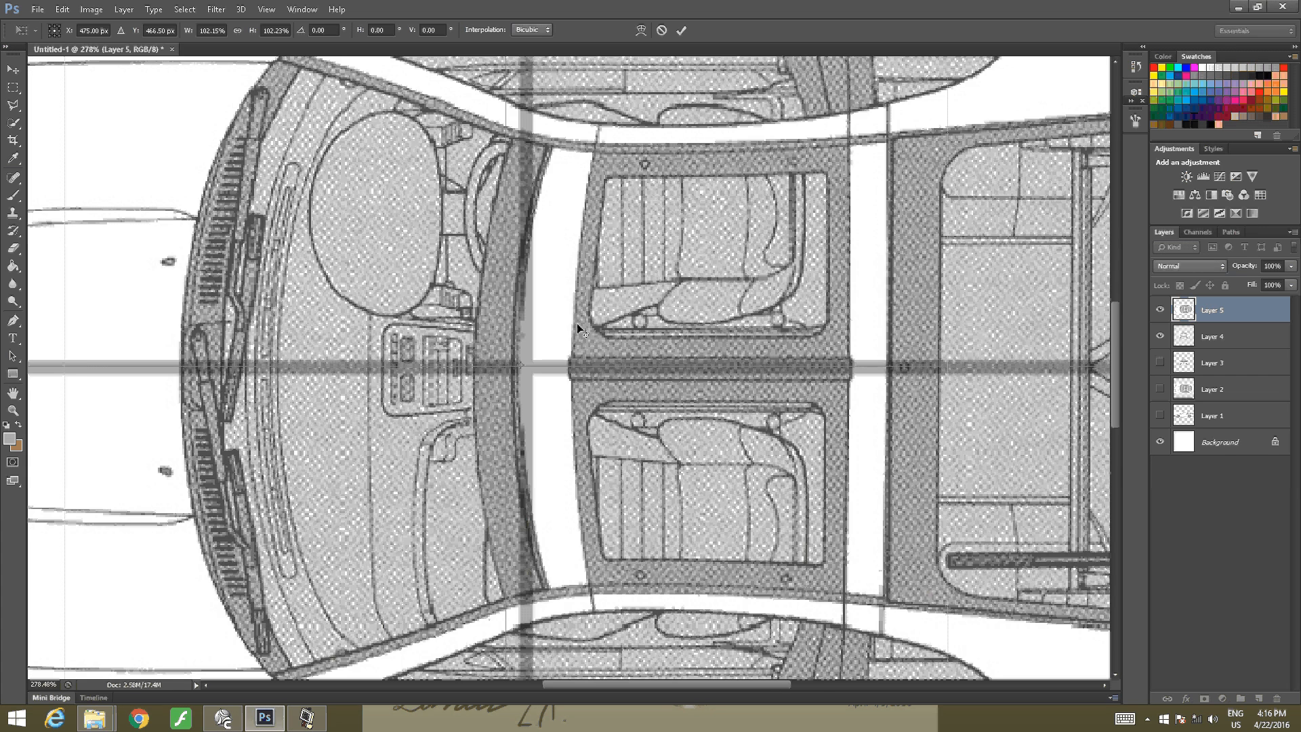
{"action": "scroll", "coordinate": [574, 313], "scroll_direction": "down", "scroll_amount": 3, "text": "alt"}
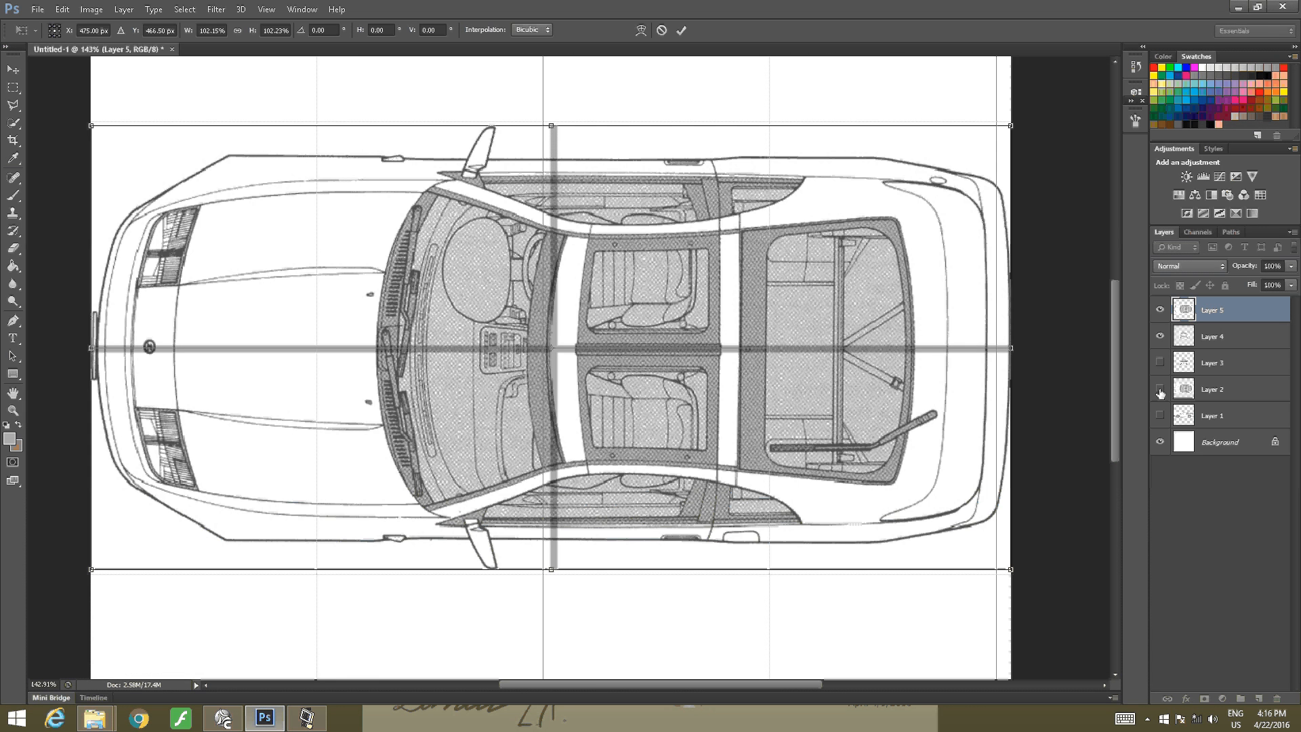
{"action": "key", "text": "j"}
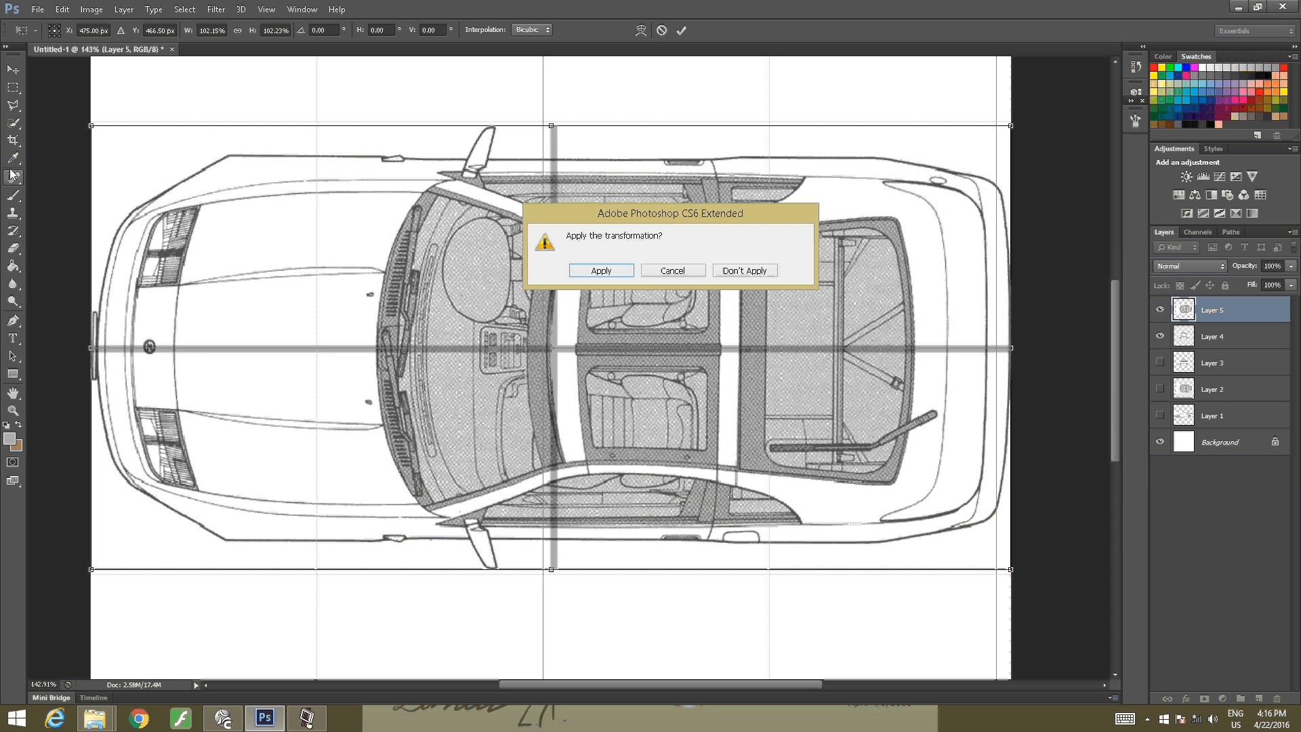
{"action": "left_click", "coordinate": [606, 271]}
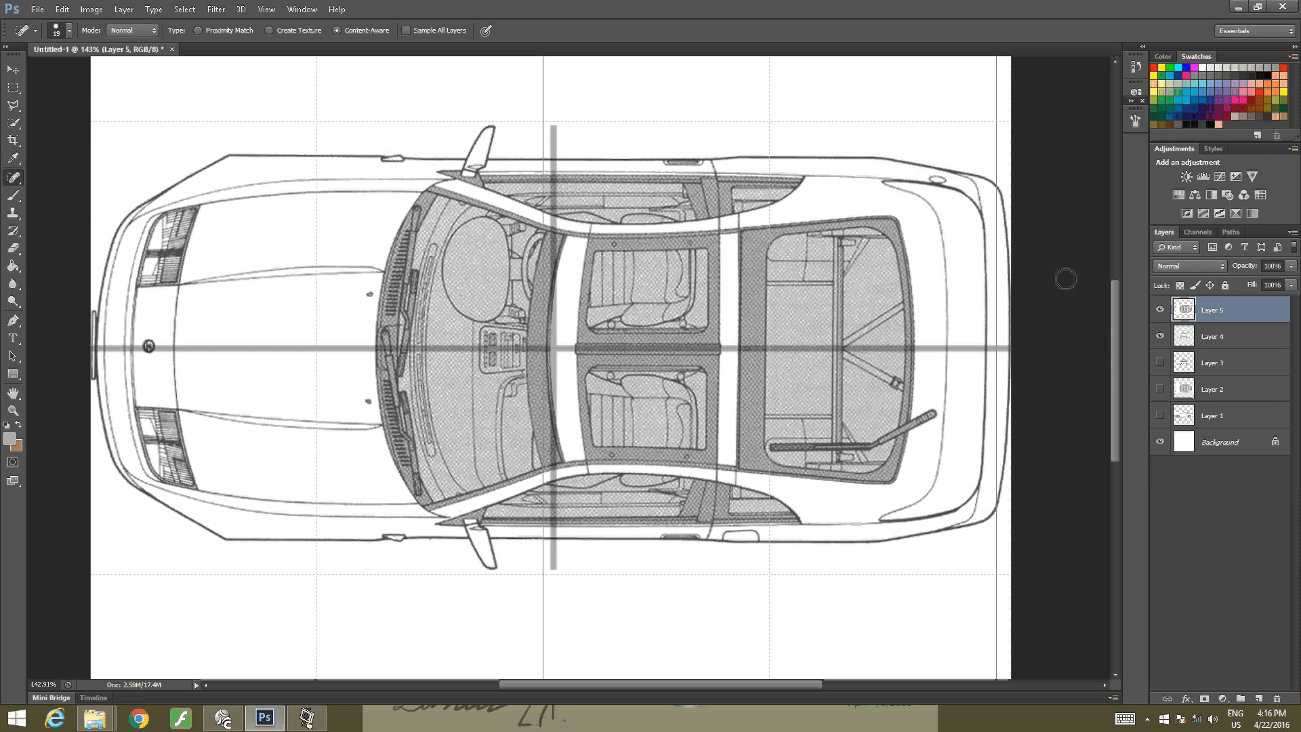
Show Layer 2, hide Layer 4, and reposition Layer 5's drawing vertically against the top view on Layer 2
{"action": "left_click", "coordinate": [1159, 389]}
{"action": "left_click", "coordinate": [1160, 336]}
{"action": "left_click", "coordinate": [13, 69]}
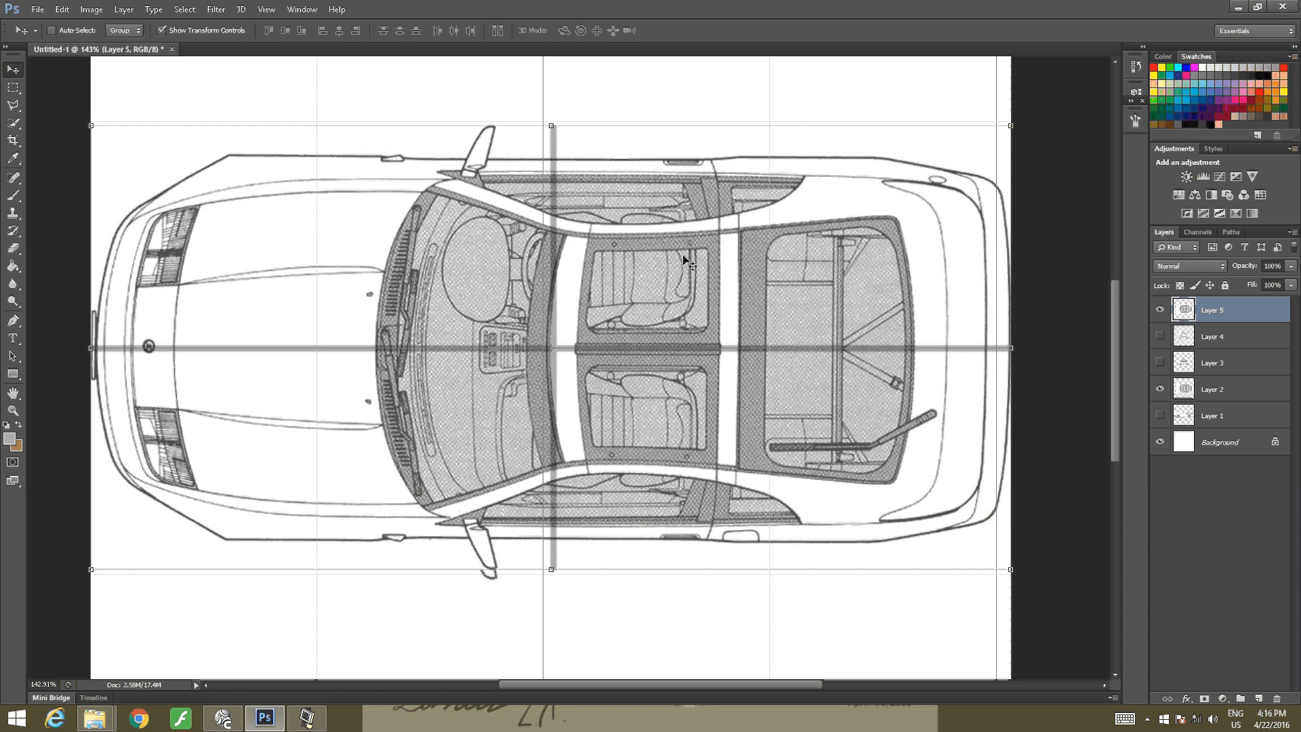
{"action": "left_click_drag", "start_coordinate": [684, 255], "coordinate": [682, 267]}
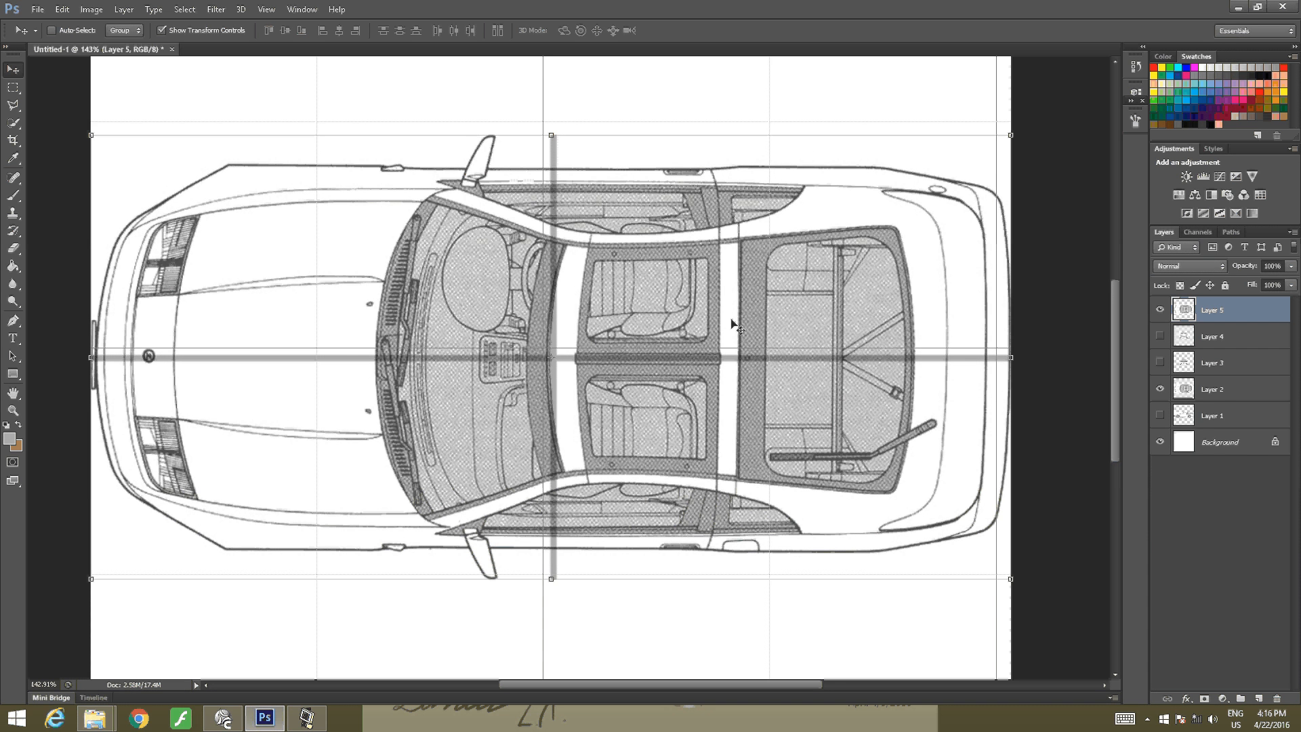
{"action": "left_click_drag", "start_coordinate": [734, 326], "coordinate": [734, 312]}
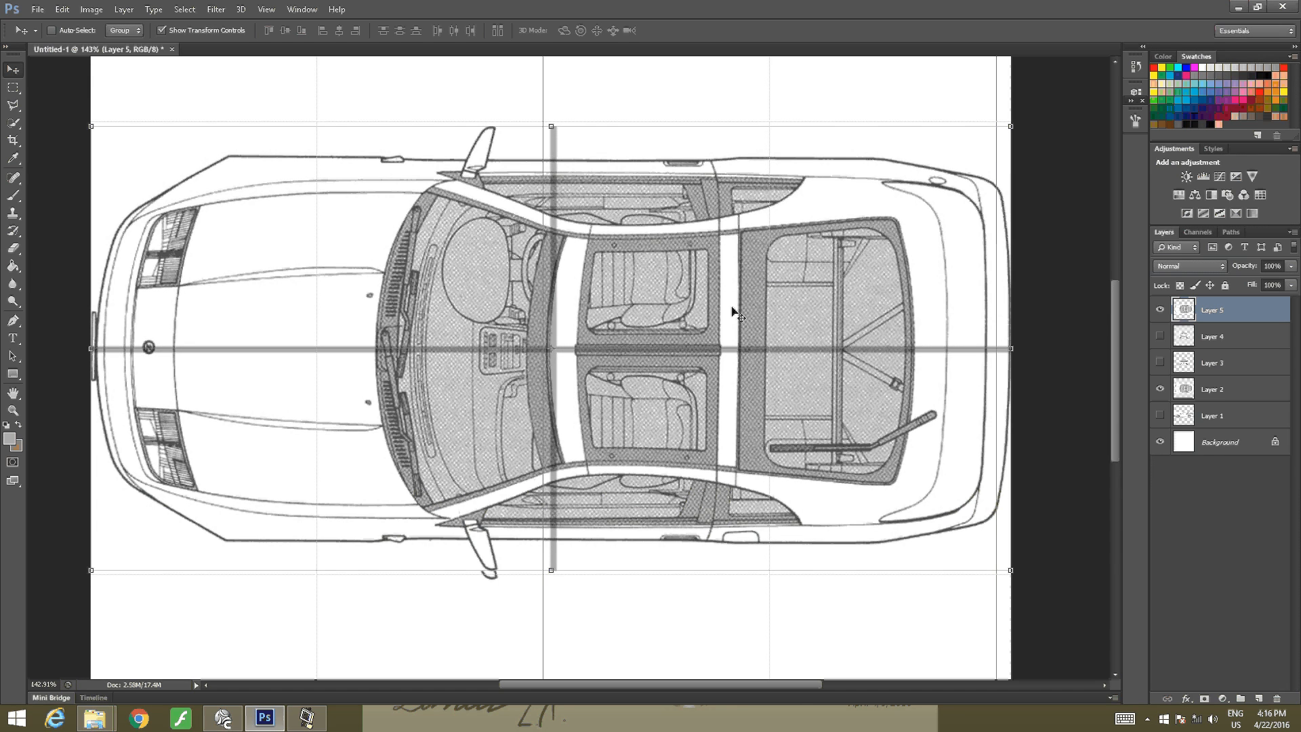
Nudge Layer 5's drawing slightly to fine-tune its centre lines against the crossing guides
{"action": "scroll", "coordinate": [578, 319], "scroll_direction": "up", "scroll_amount": 5, "text": "alt"}
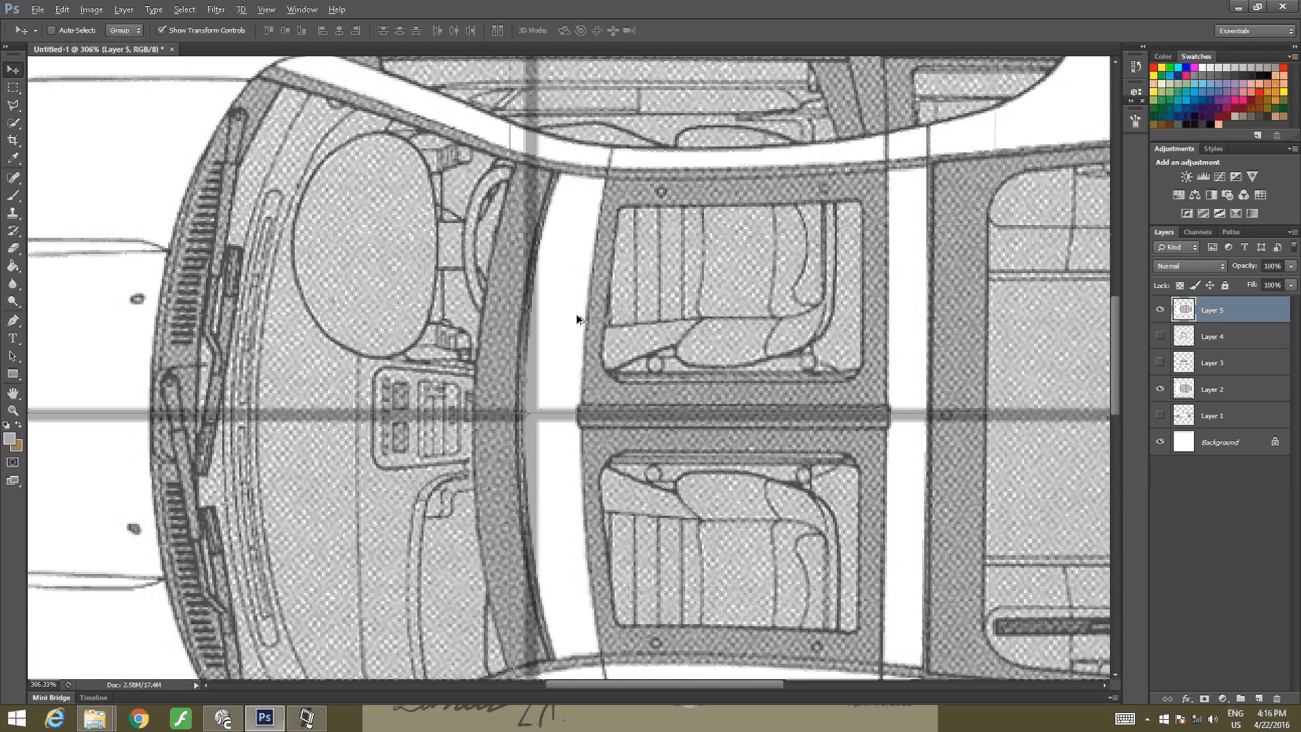
{"action": "scroll", "coordinate": [577, 319], "scroll_direction": "up", "scroll_amount": 1, "text": "alt"}
{"action": "scroll", "coordinate": [589, 389], "scroll_direction": "up", "scroll_amount": 2, "text": "alt"}
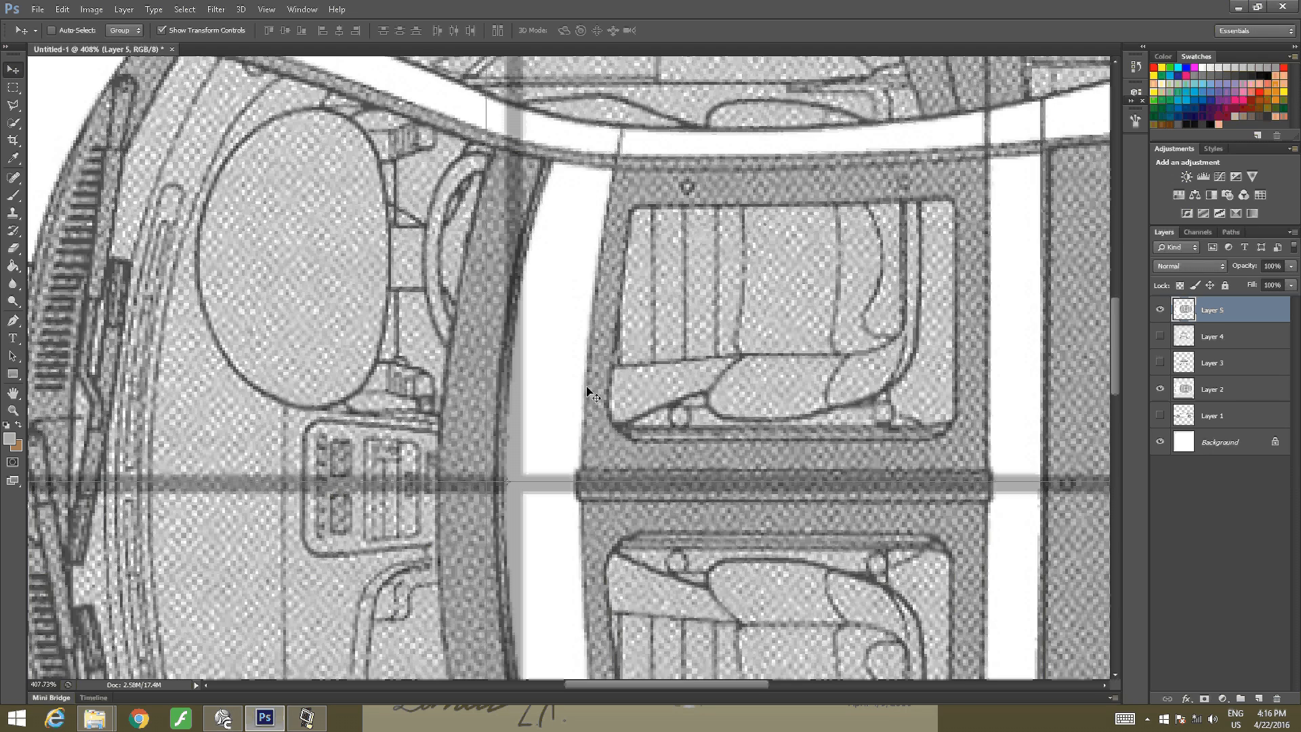
{"action": "left_click_drag", "start_coordinate": [587, 389], "coordinate": [585, 385]}
{"action": "scroll", "coordinate": [585, 385], "scroll_direction": "down", "scroll_amount": 13, "text": "alt"}
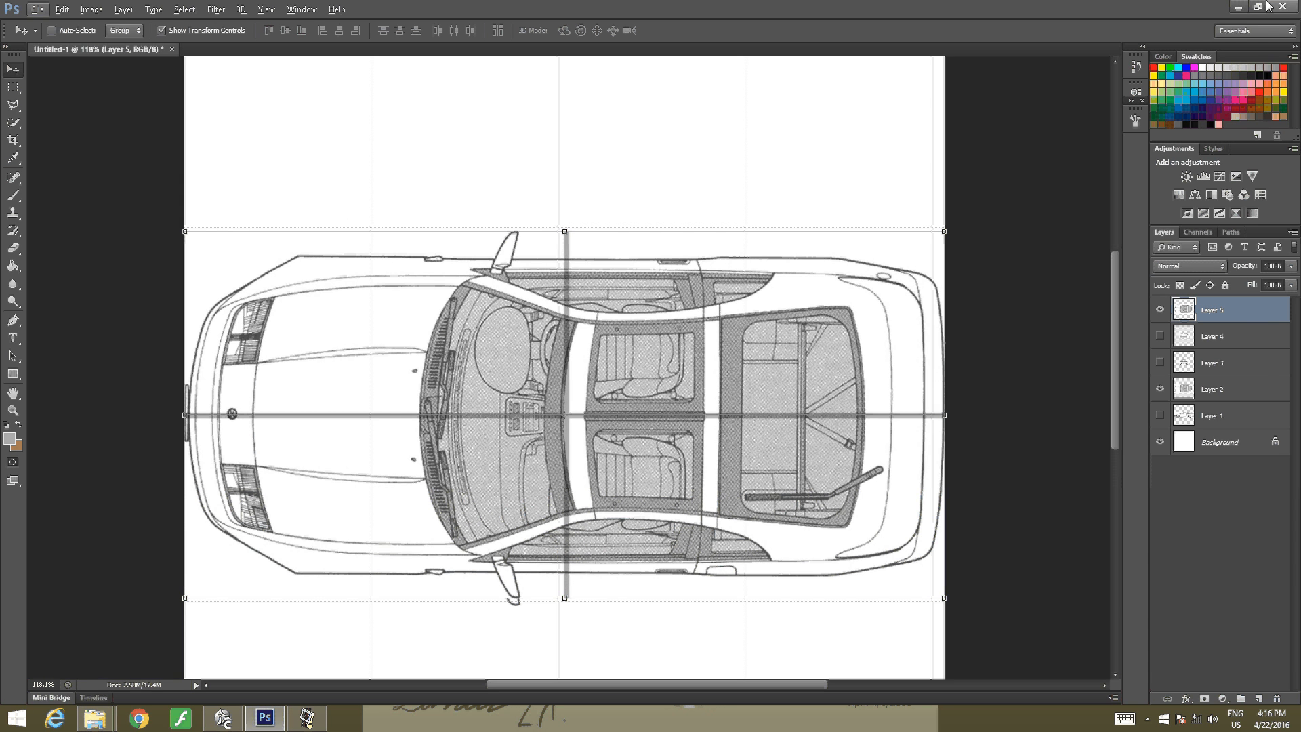
Close Photoshop and the 1988 Nissan 300ZX folder window
{"action": "mouse_move", "coordinate": [1300, 1]}
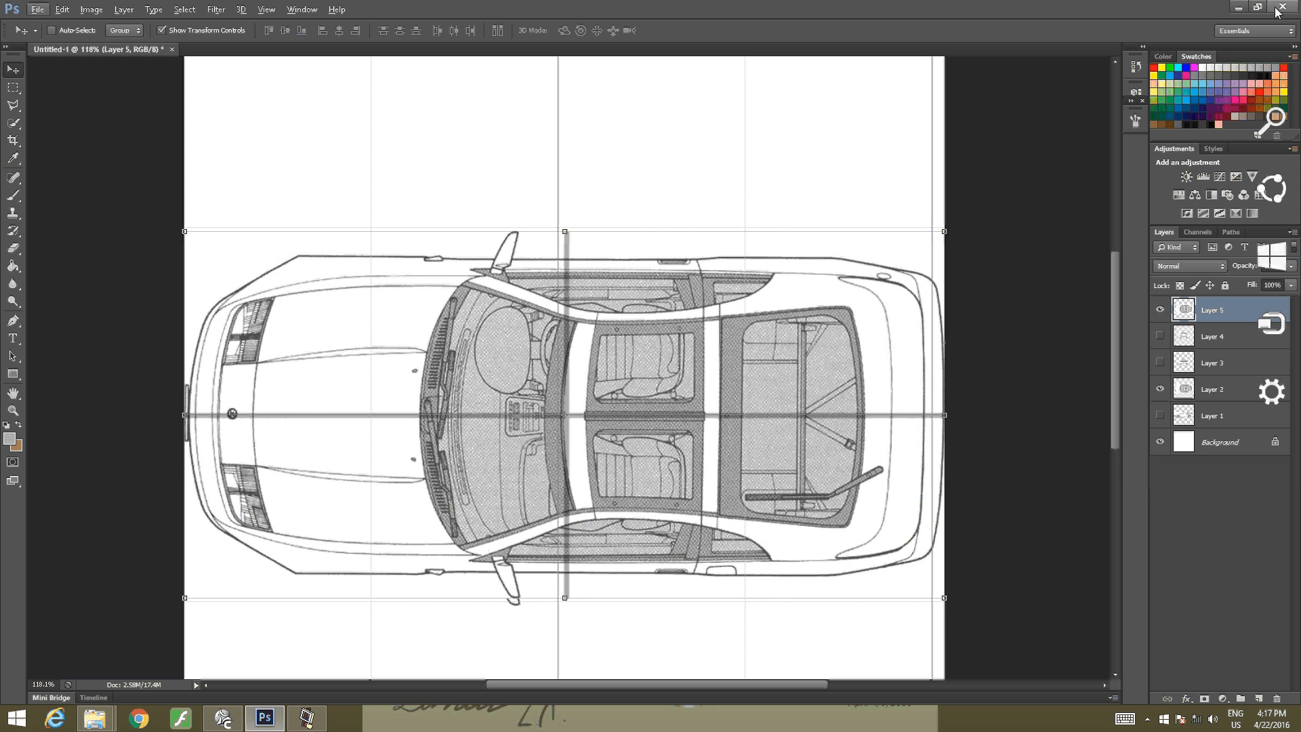
{"action": "left_click", "coordinate": [1277, 10]}
{"action": "left_click", "coordinate": [656, 276]}
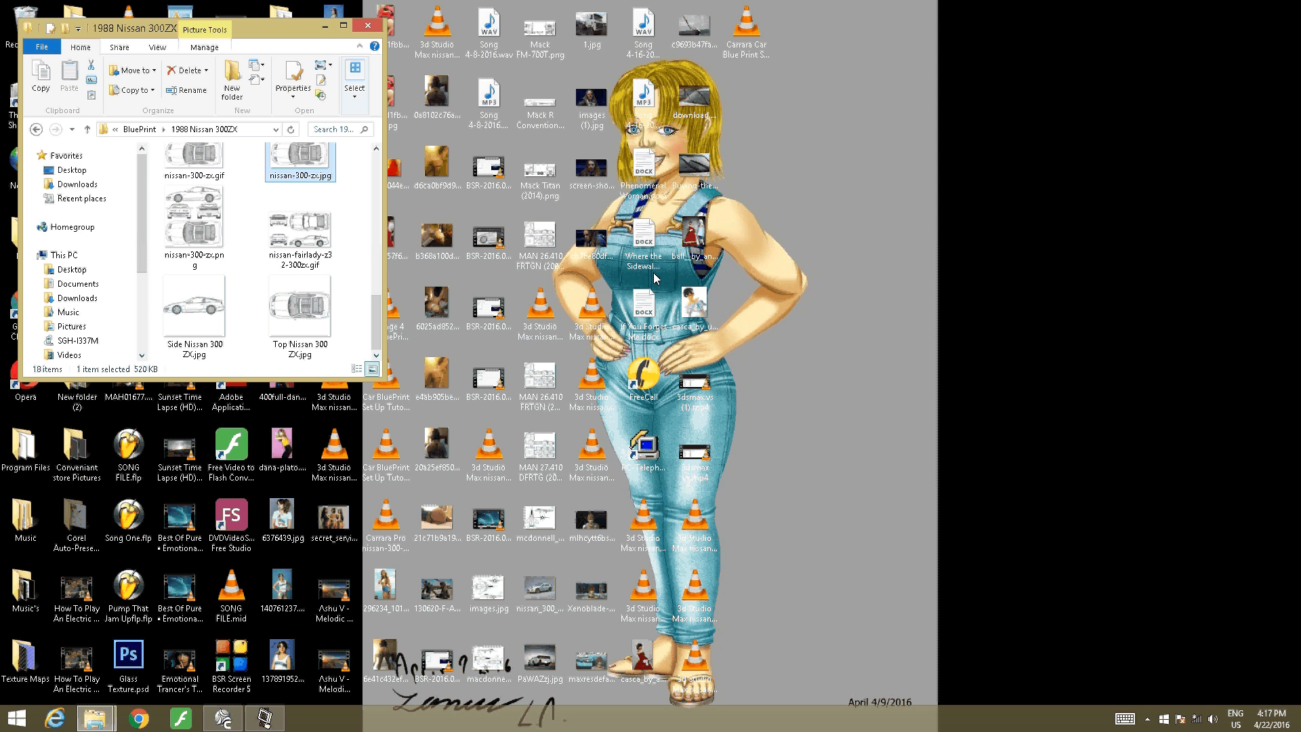
{"action": "left_click", "coordinate": [367, 27]}
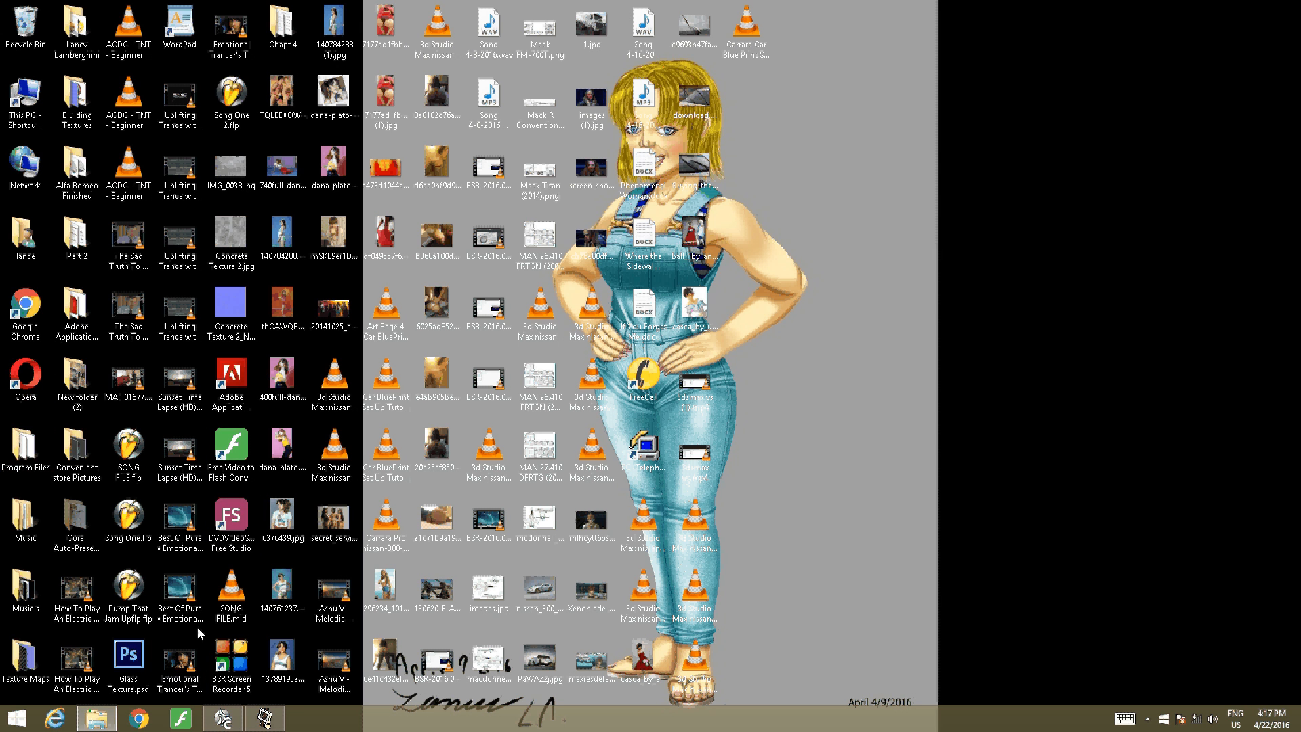
Switch to Carrara and create a new empty scene at the Medium (30 ft) size
{"action": "left_click", "coordinate": [223, 717]}
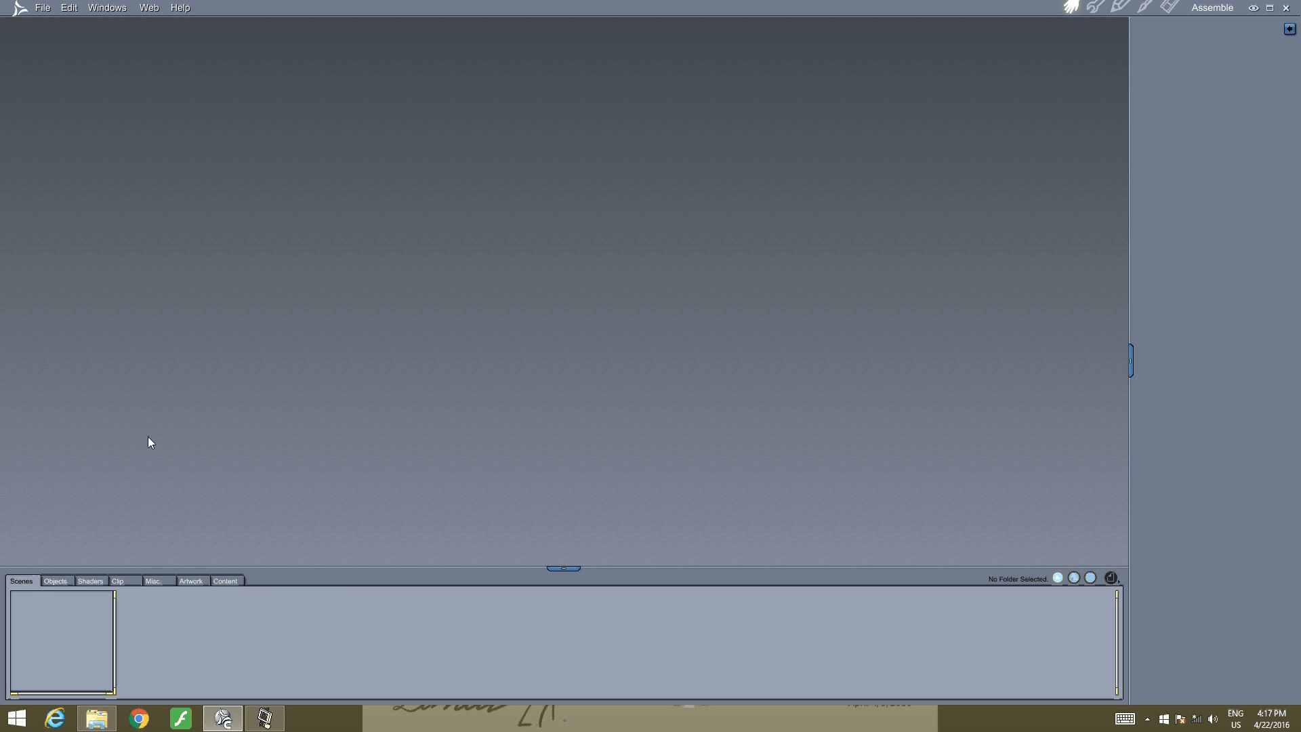
{"action": "left_click", "coordinate": [43, 10]}
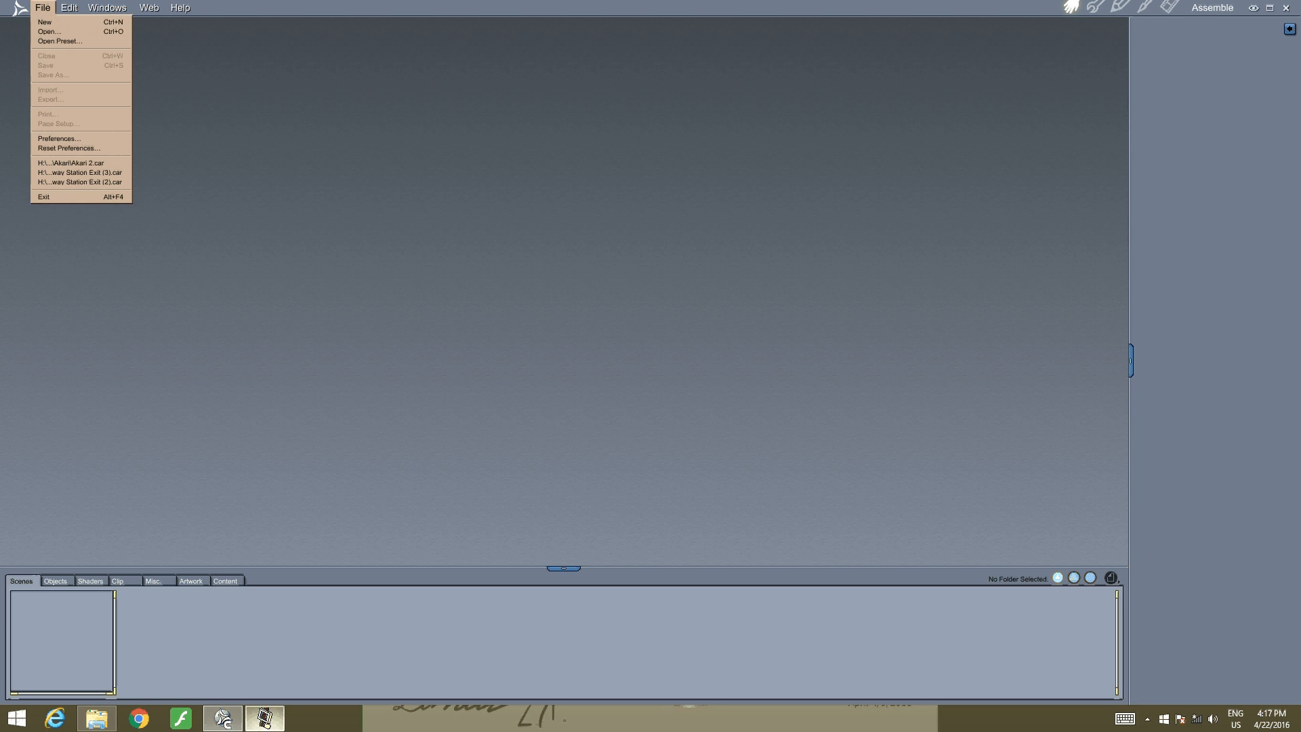
{"action": "left_click", "coordinate": [264, 718]}
{"action": "left_click", "coordinate": [996, 174]}
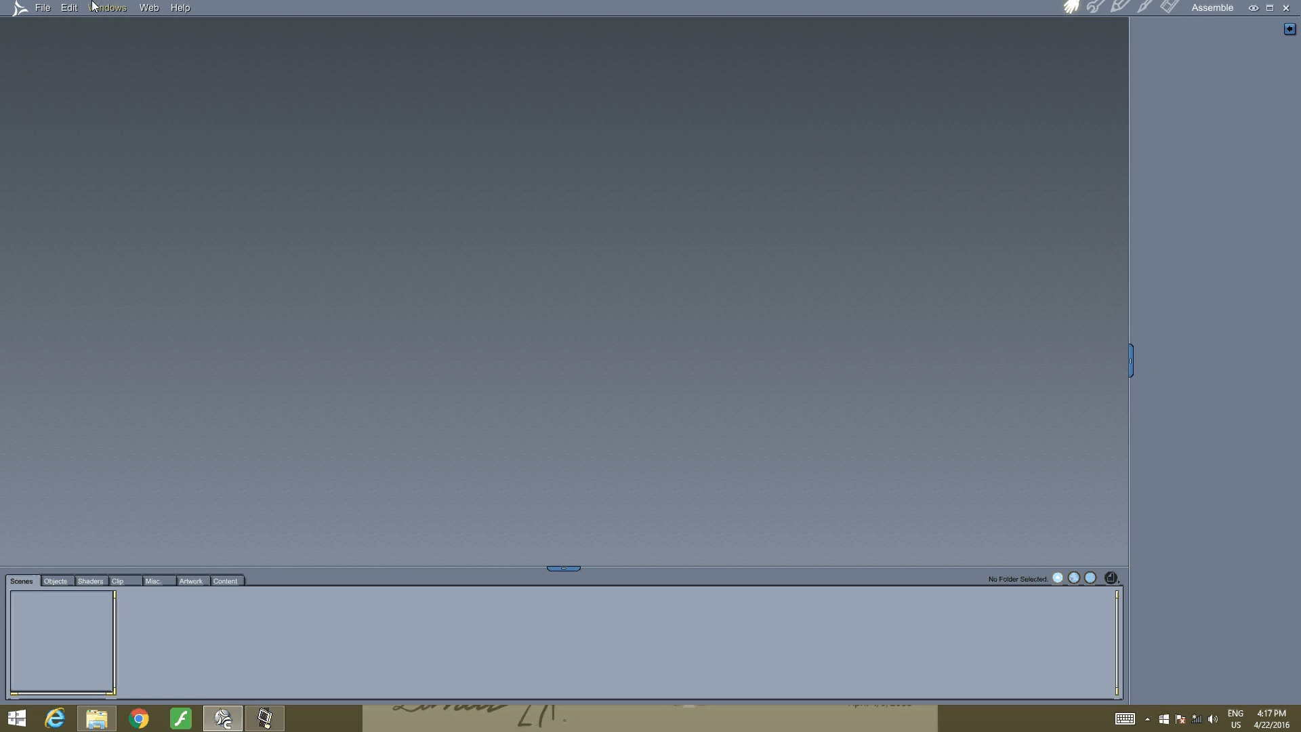
{"action": "left_click", "coordinate": [42, 8]}
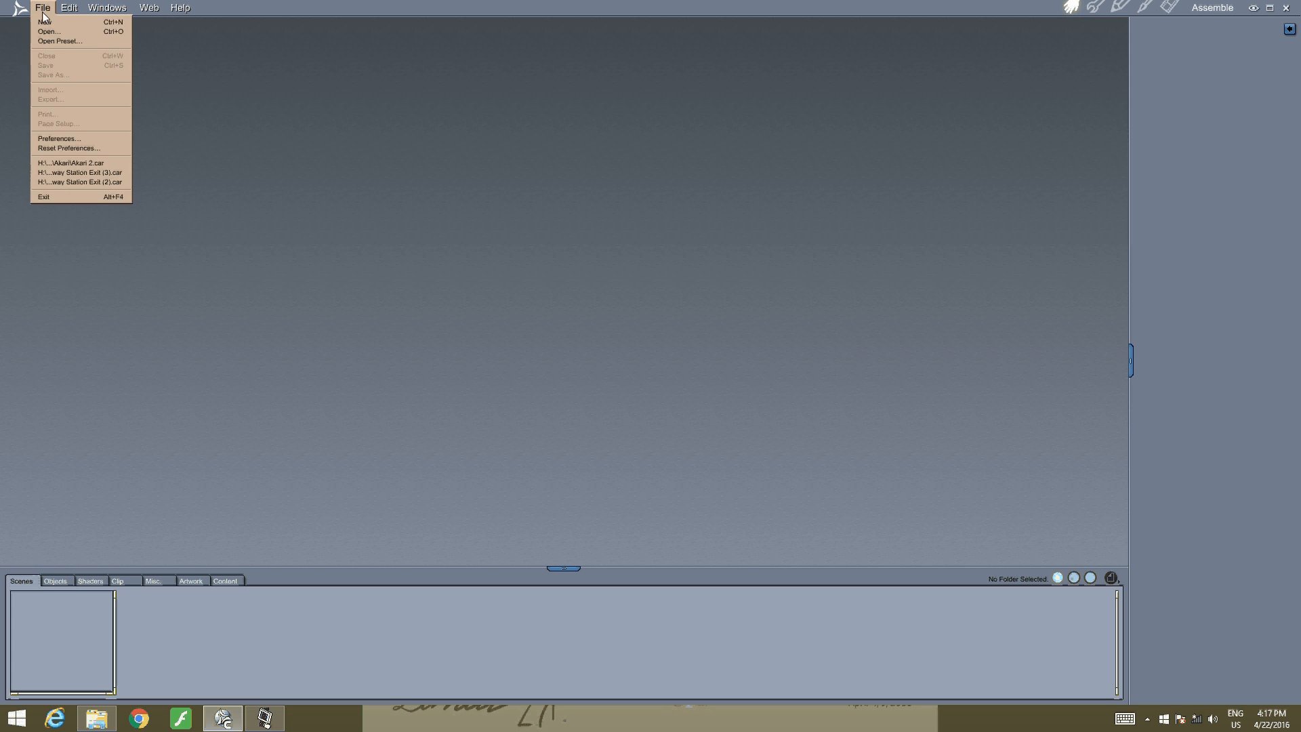
{"action": "left_click", "coordinate": [47, 22]}
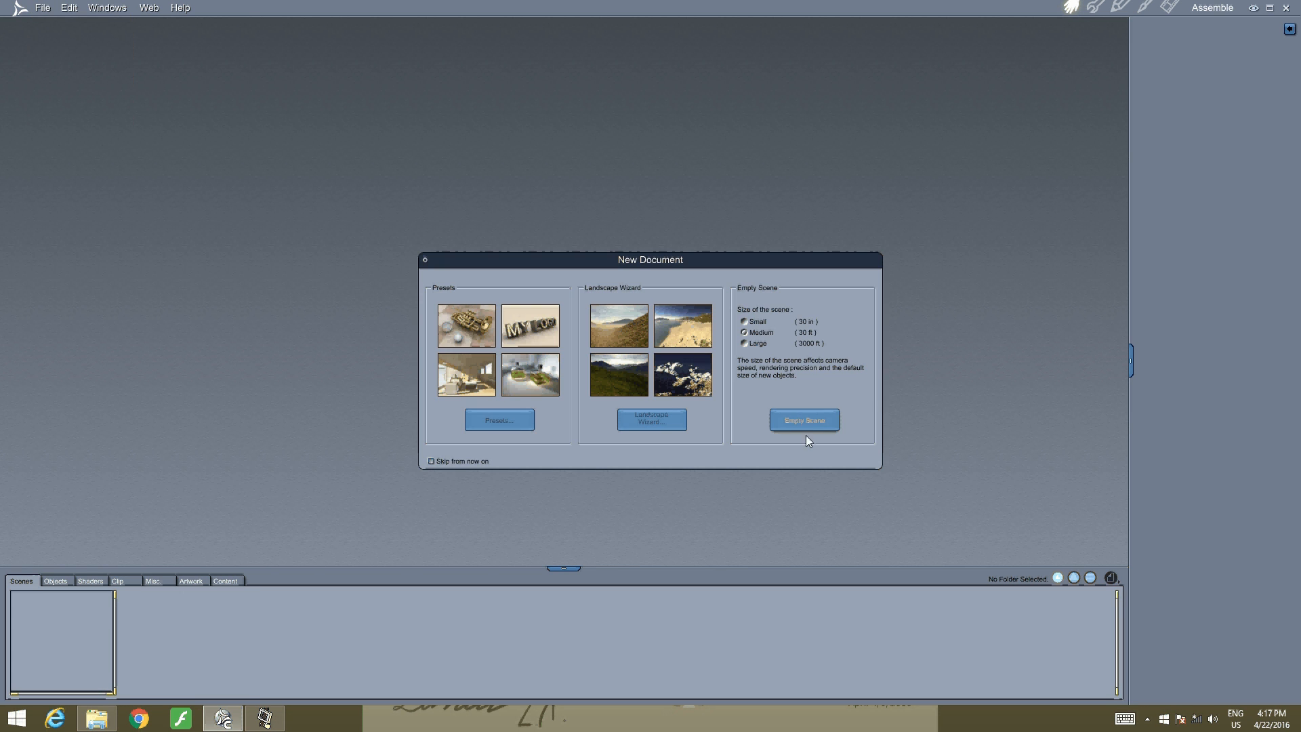
{"action": "left_click", "coordinate": [787, 422]}
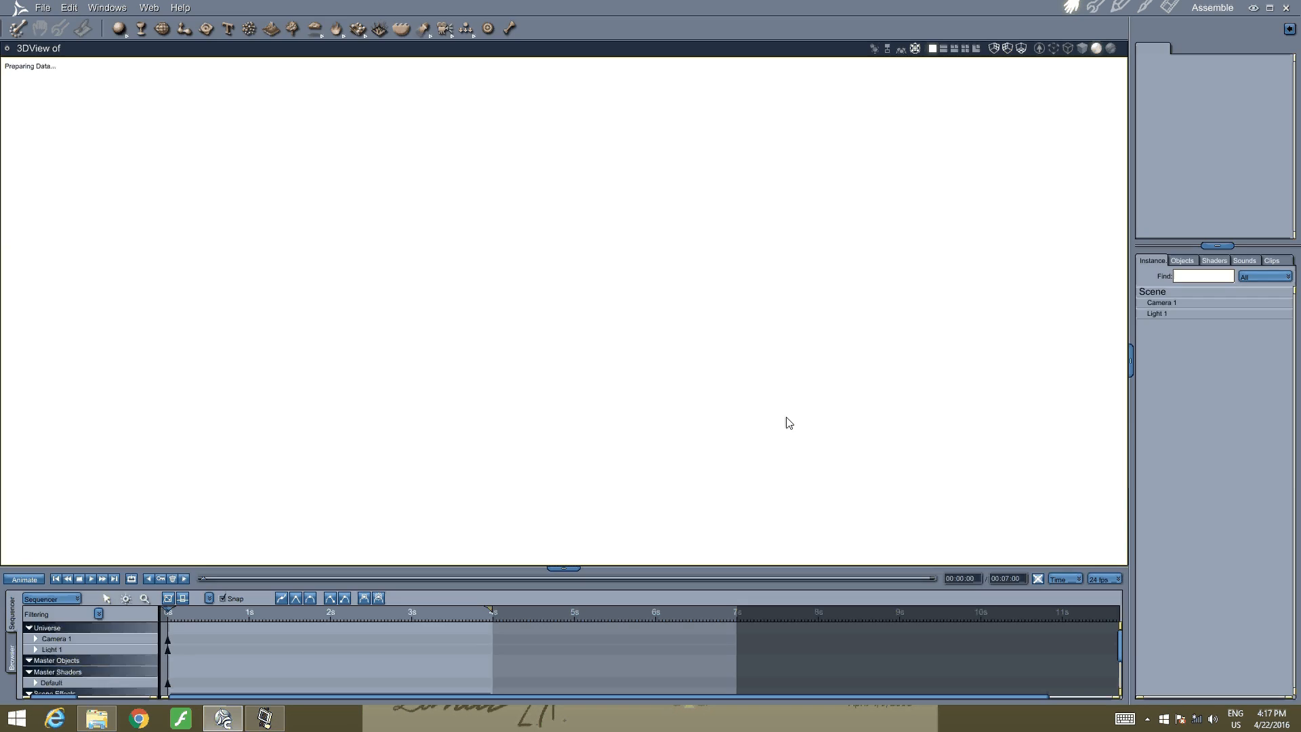
Insert a vertex object into the scene and open it for modelling
{"action": "left_click", "coordinate": [133, 7]}
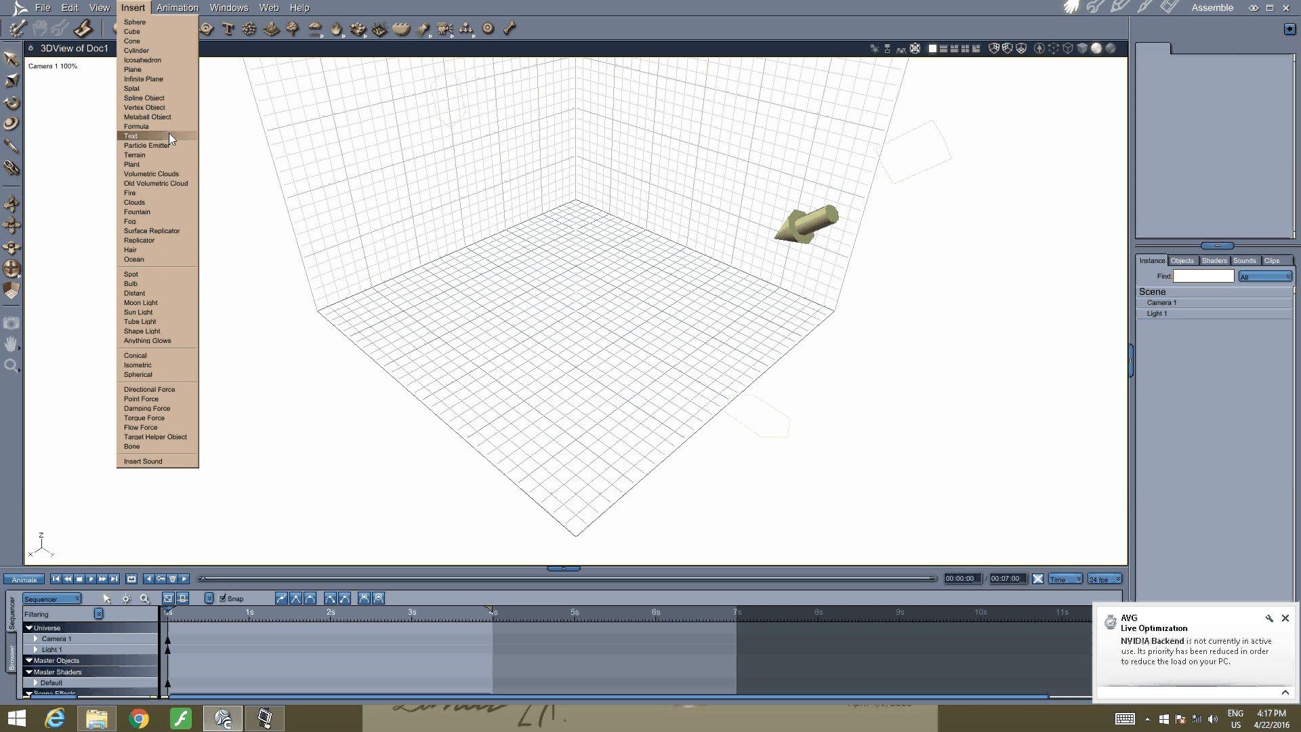
{"action": "left_click", "coordinate": [175, 108]}
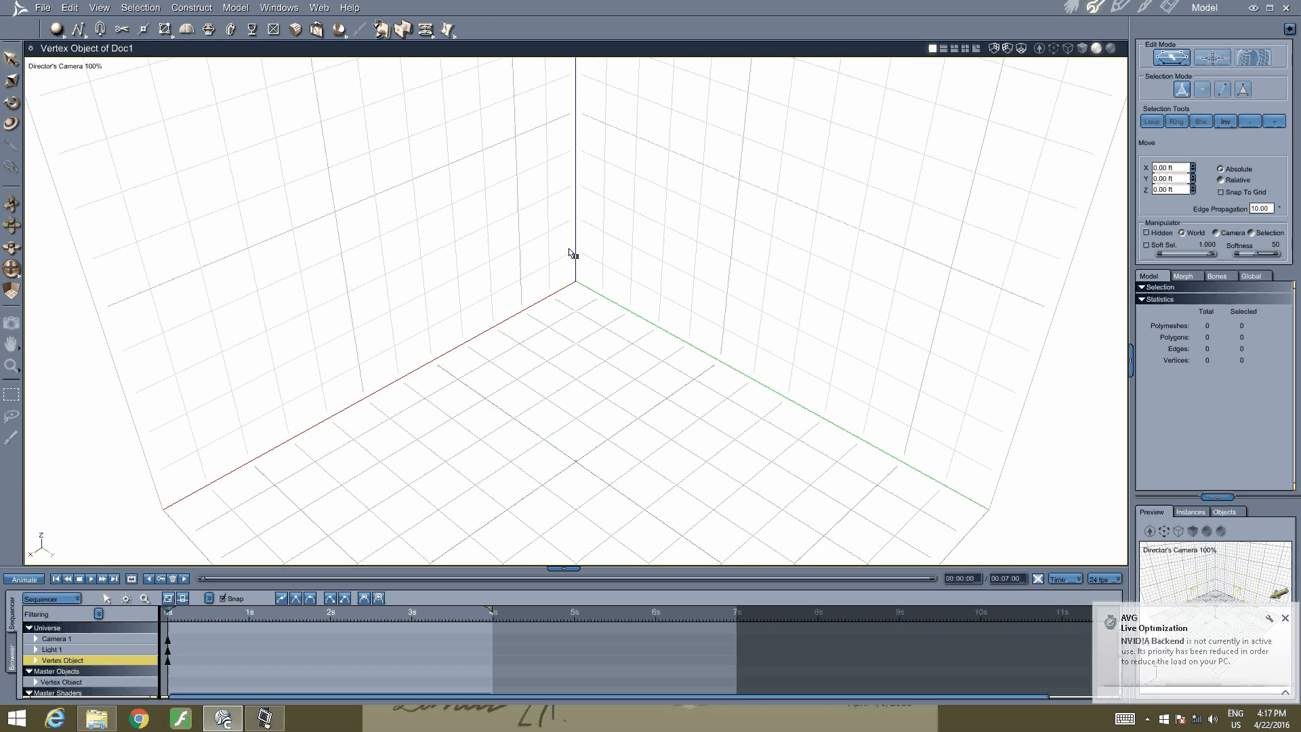
{"action": "scroll", "coordinate": [771, 244], "scroll_direction": "down", "scroll_amount": 4}
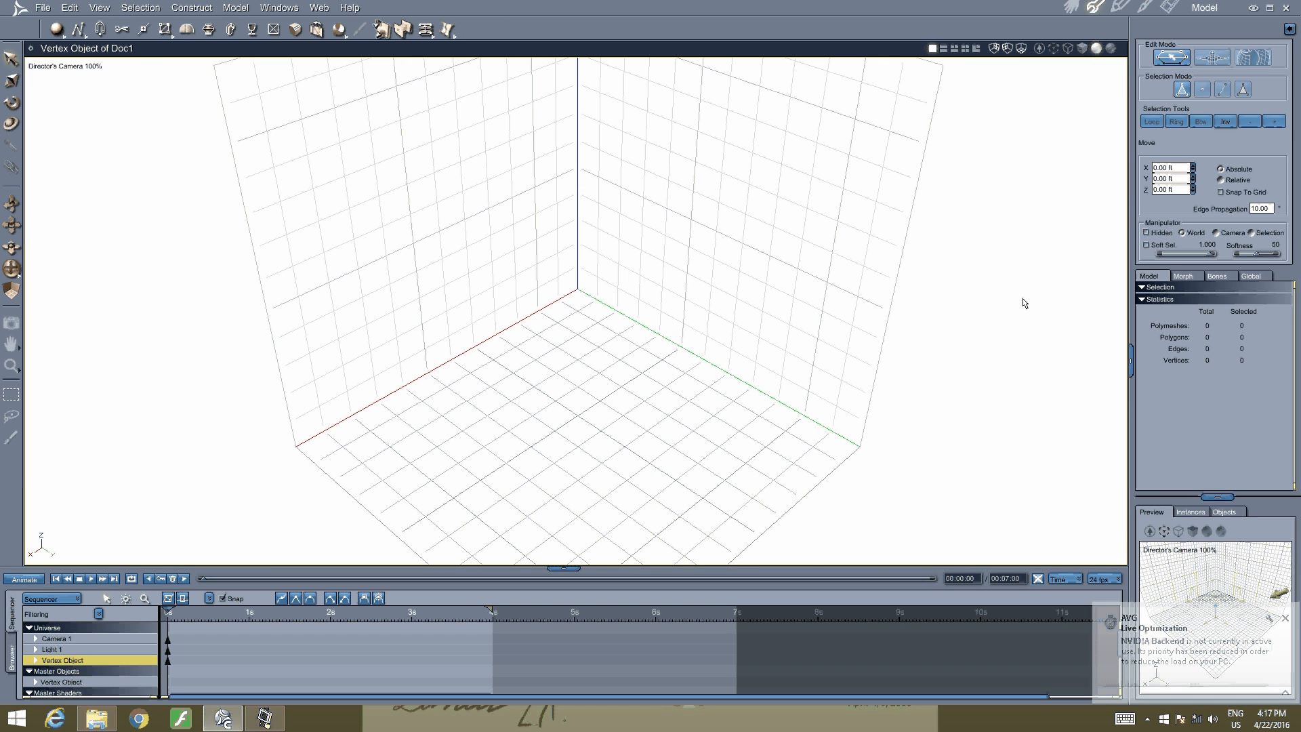
Enable the vertex object's Front/Back, Left/Right and Top/Bottom backdrops in its global settings
{"action": "left_click", "coordinate": [1256, 281]}
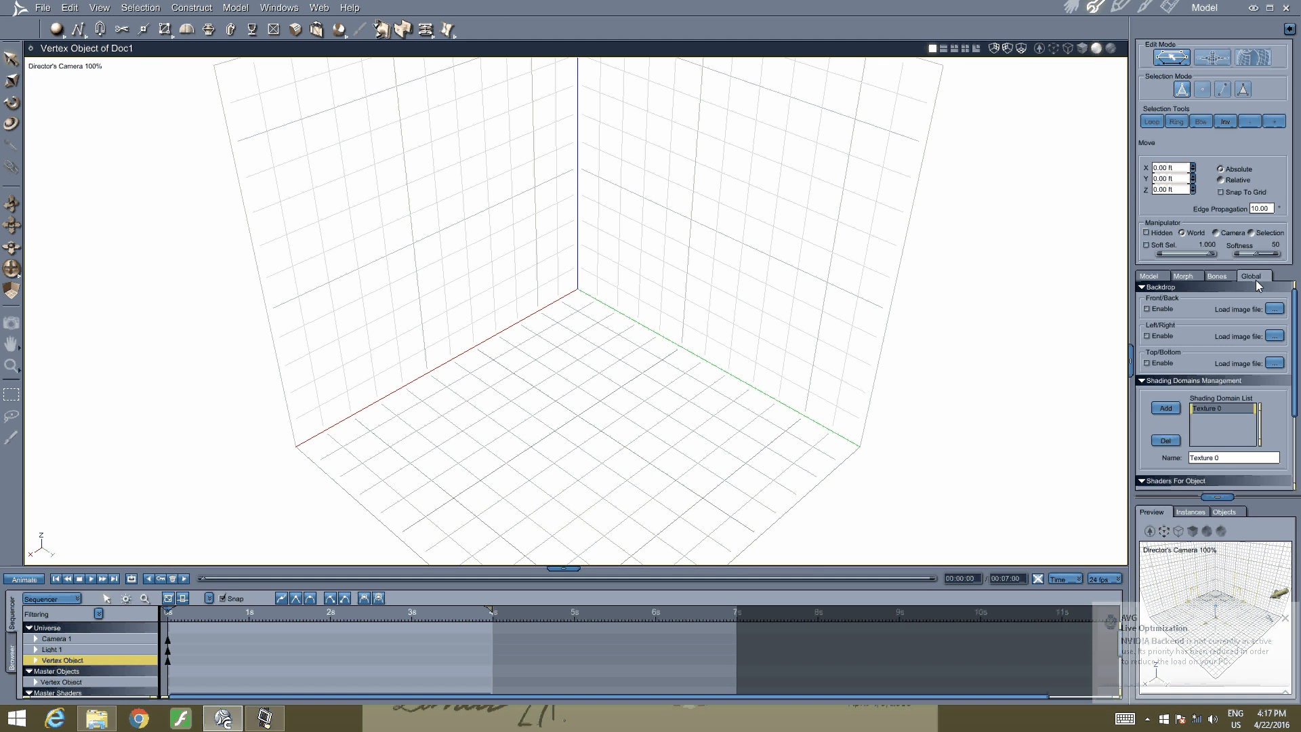
{"action": "left_click", "coordinate": [1145, 308]}
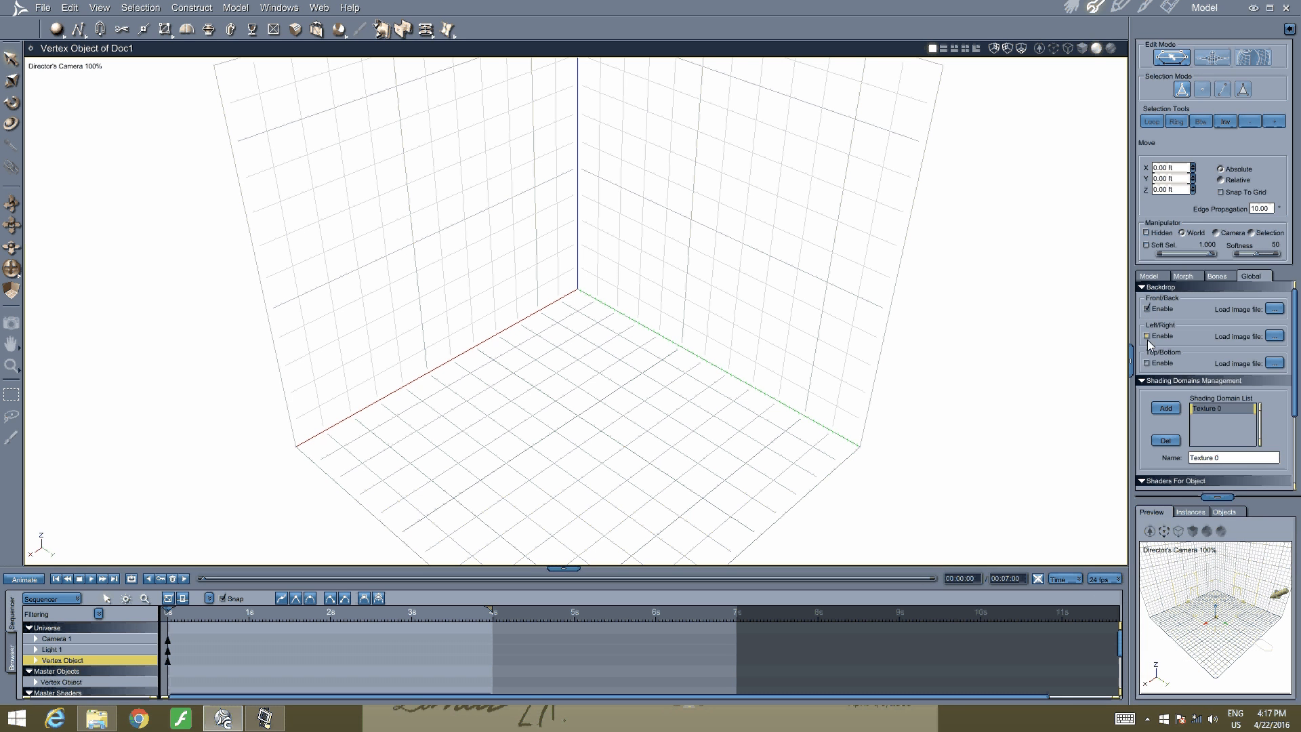
{"action": "left_click", "coordinate": [1148, 336]}
Load Top Nissan 300 ZX.jpg from the 1988 Nissan 300ZX folder under Images > BluePrint on drive H: as the Top/Bottom backdrop
{"action": "left_click", "coordinate": [1273, 363]}
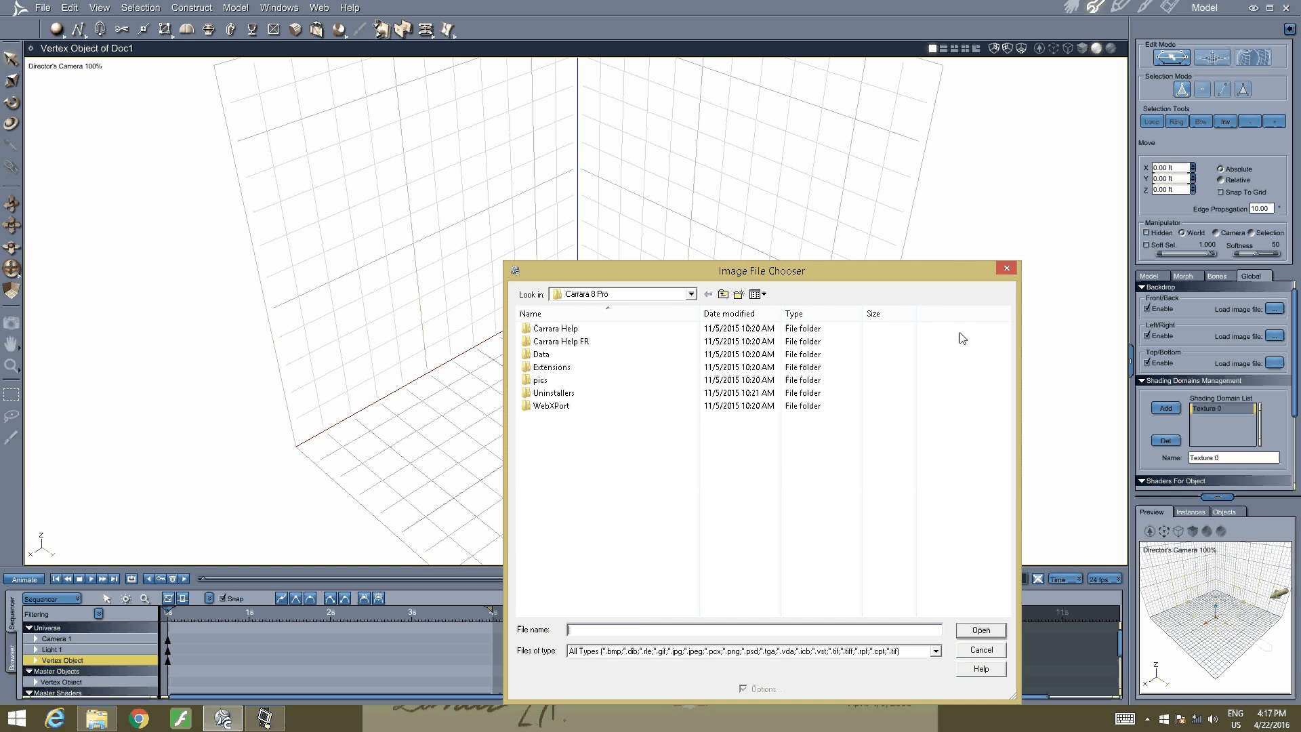
{"action": "left_click", "coordinate": [690, 293]}
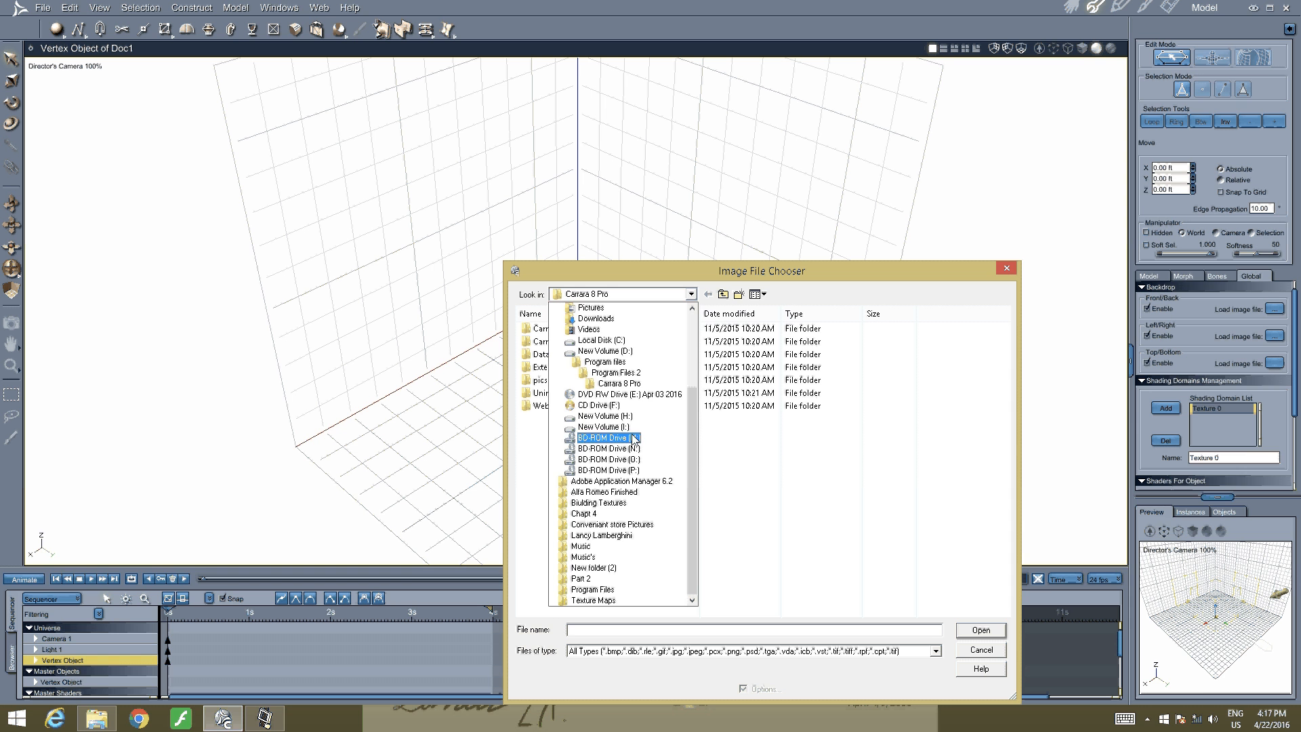
{"action": "left_click", "coordinate": [623, 416]}
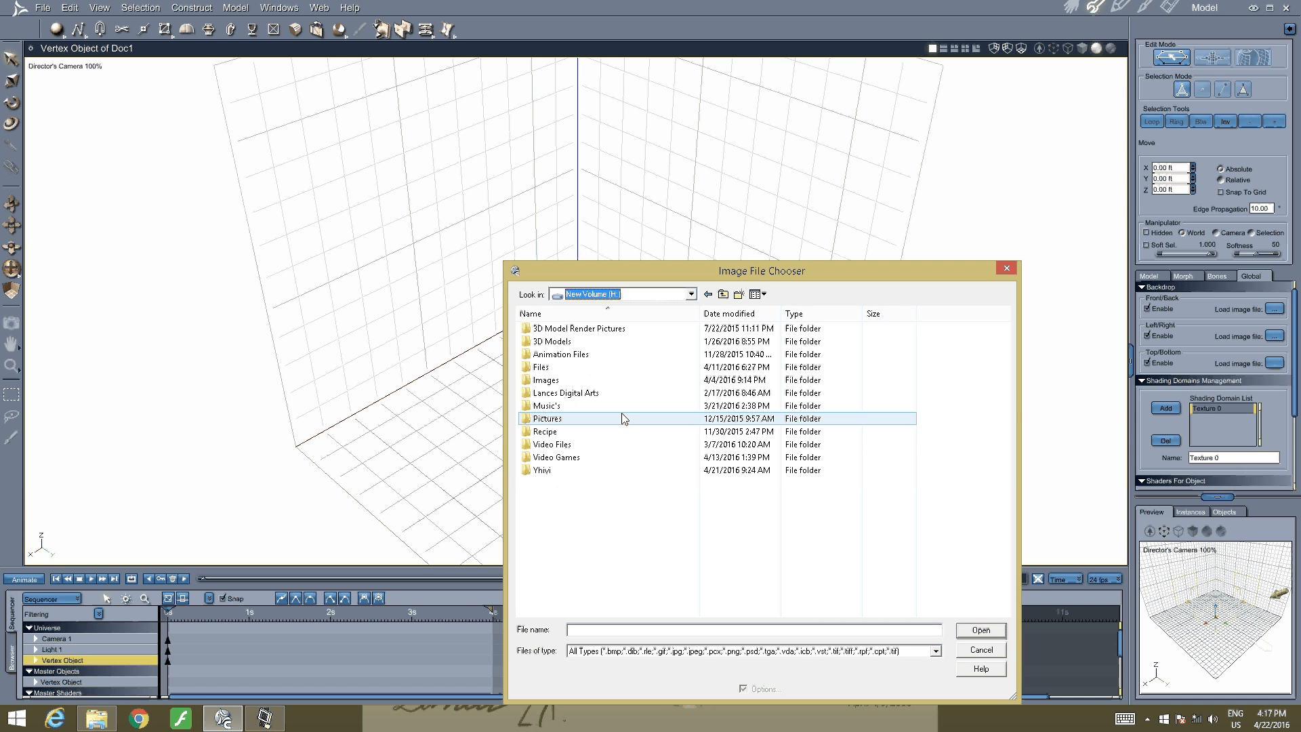
{"action": "double_click", "coordinate": [548, 380]}
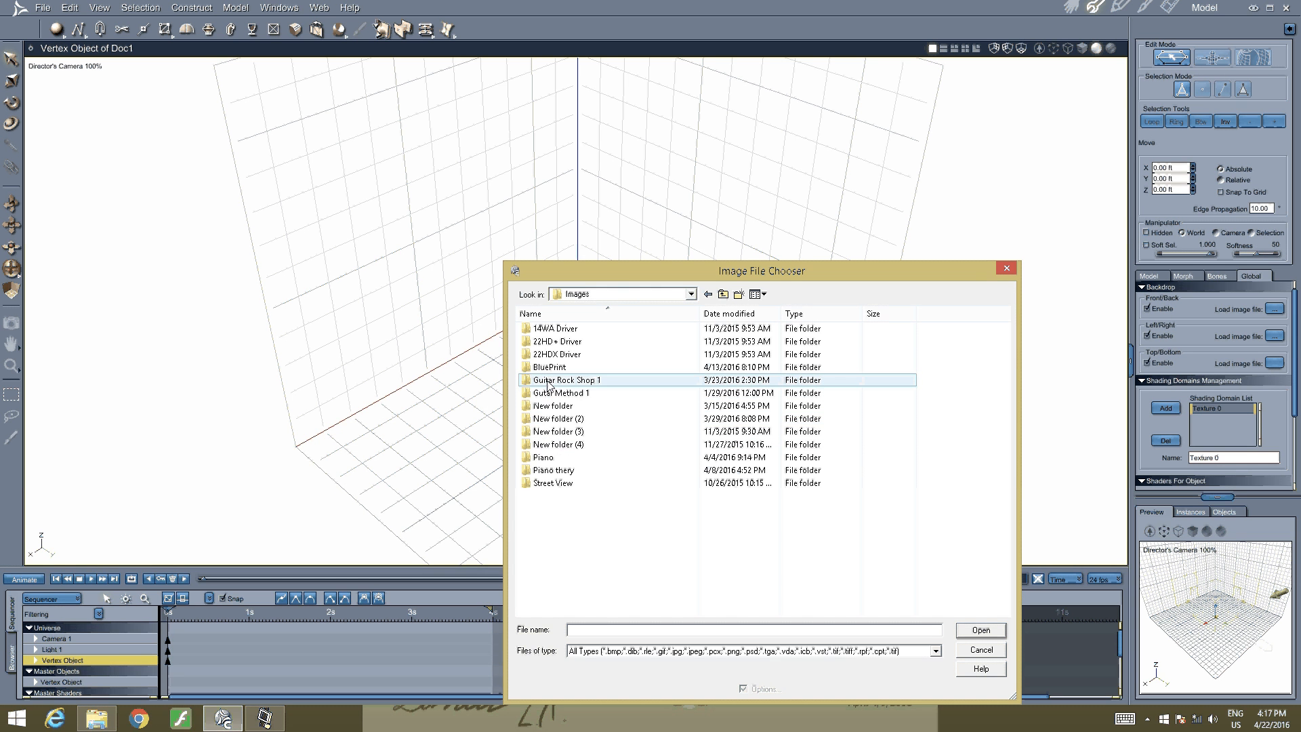
{"action": "left_click", "coordinate": [551, 369]}
{"action": "left_click", "coordinate": [558, 367]}
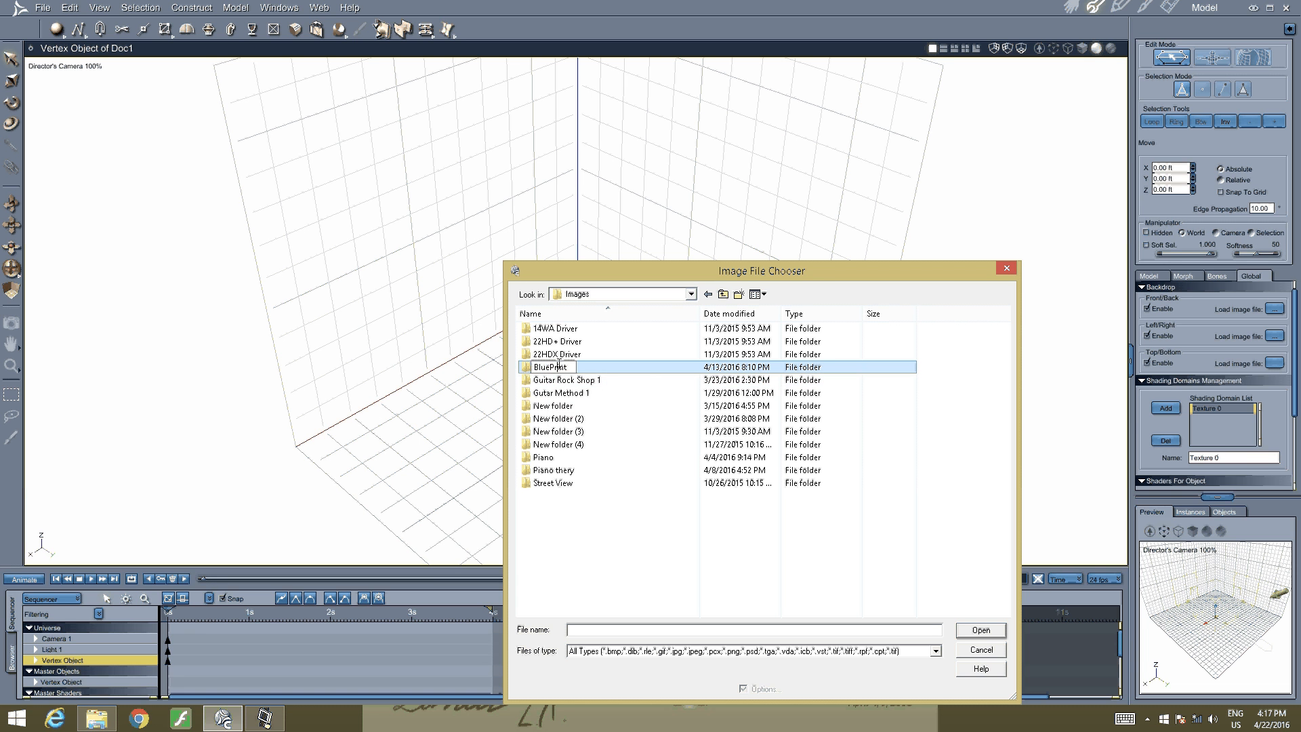
{"action": "left_click", "coordinate": [530, 366]}
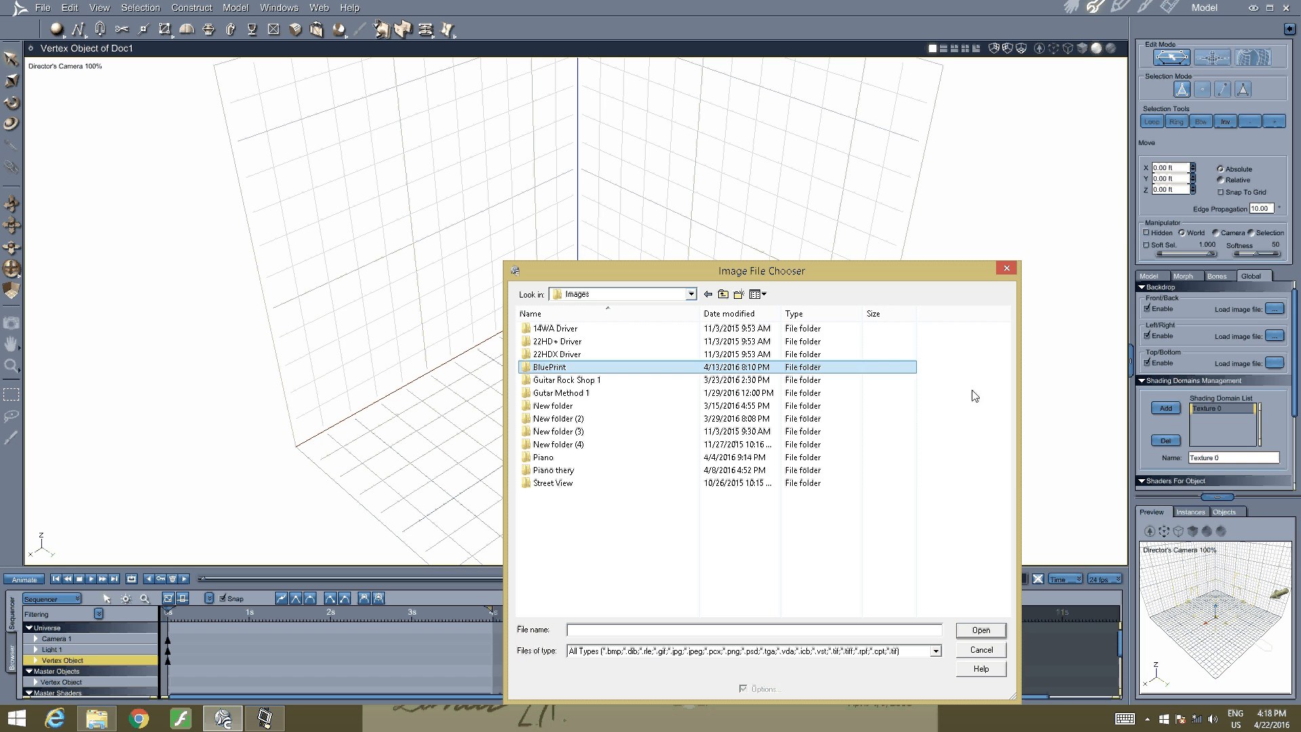
{"action": "left_click", "coordinate": [557, 367]}
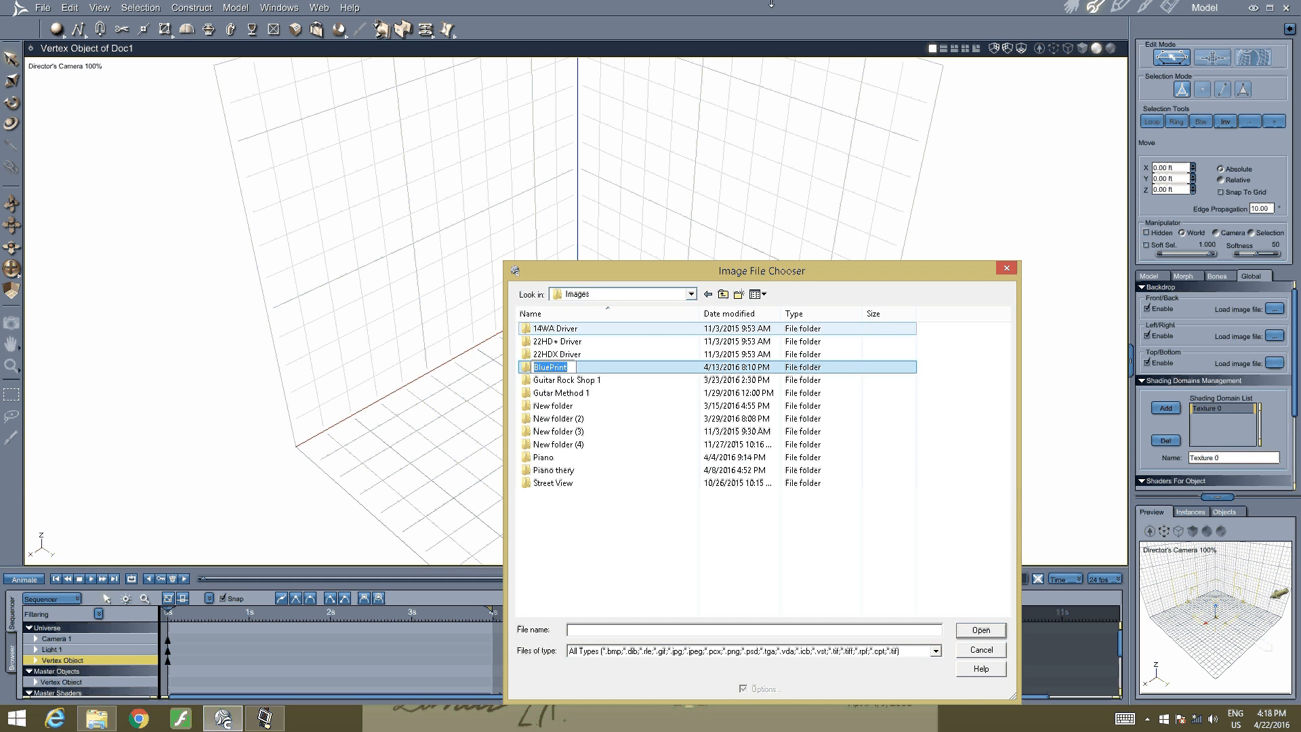
{"action": "left_click", "coordinate": [710, 525]}
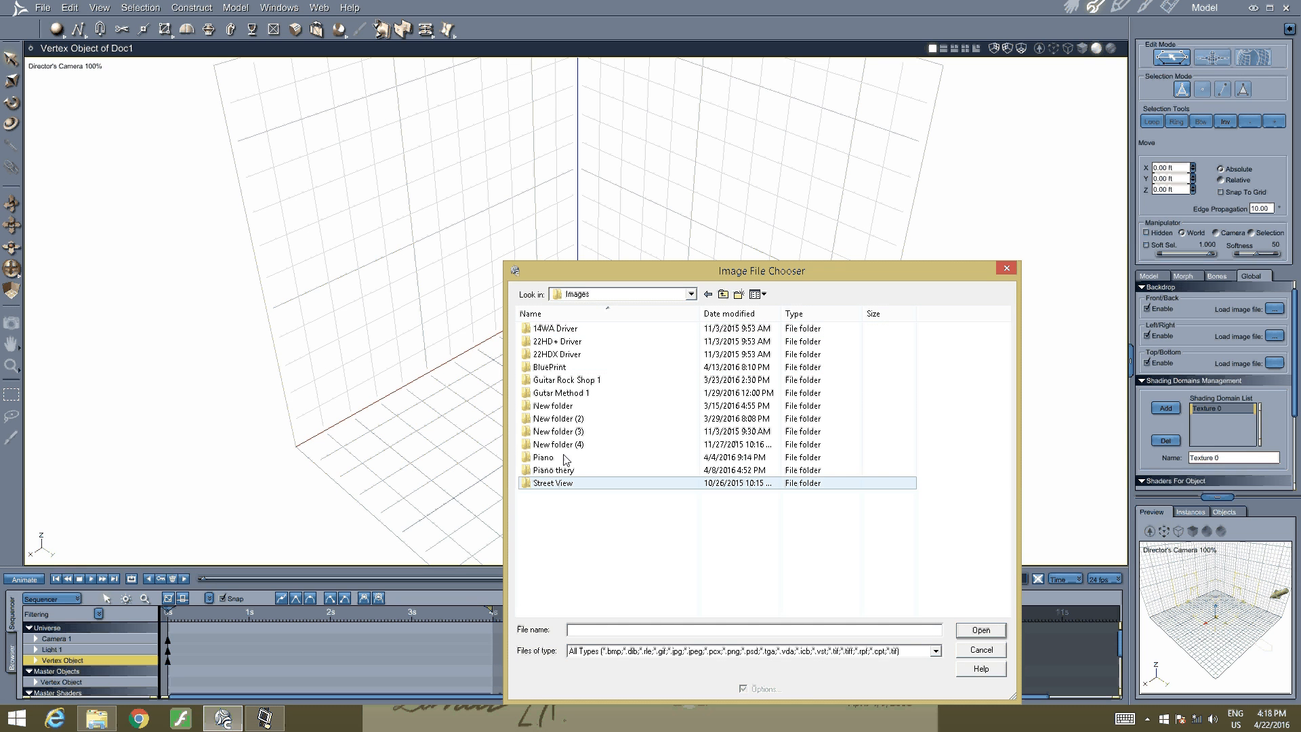
{"action": "double_click", "coordinate": [549, 367]}
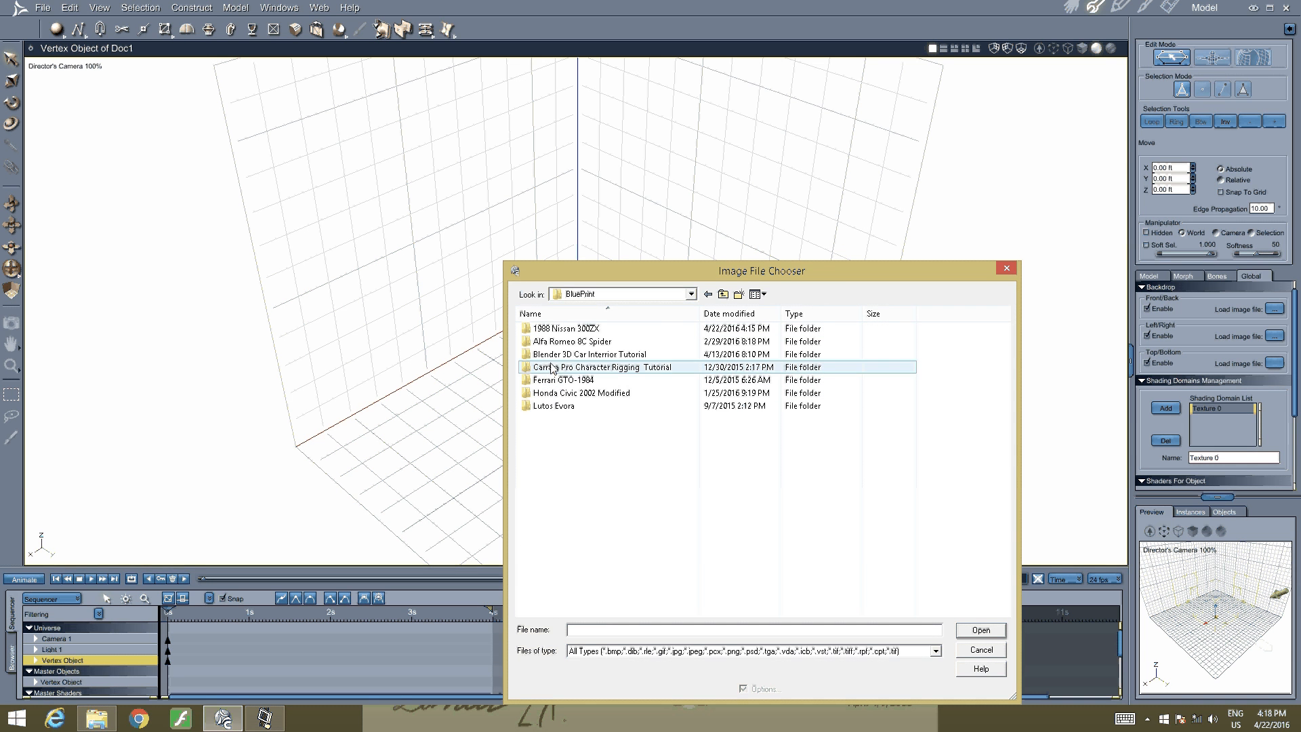
{"action": "double_click", "coordinate": [570, 328]}
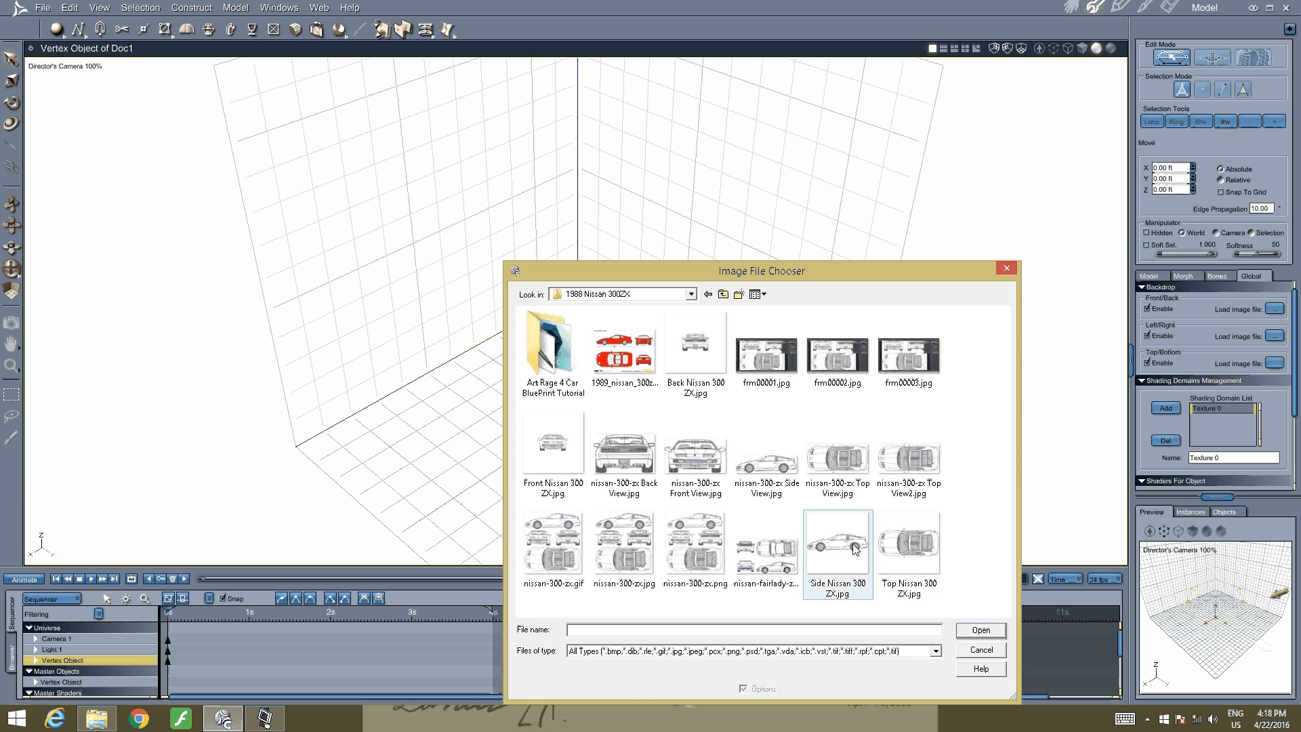
{"action": "left_click", "coordinate": [914, 534]}
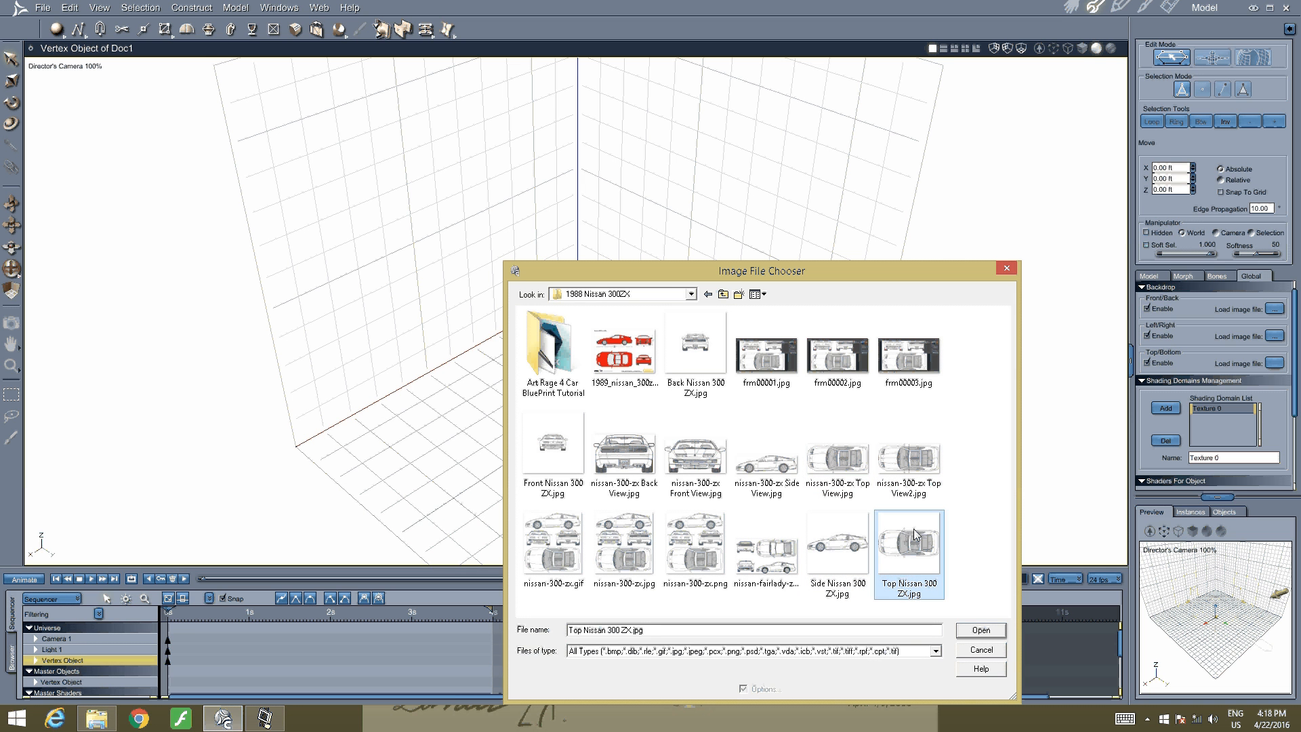
{"action": "left_click", "coordinate": [983, 631]}
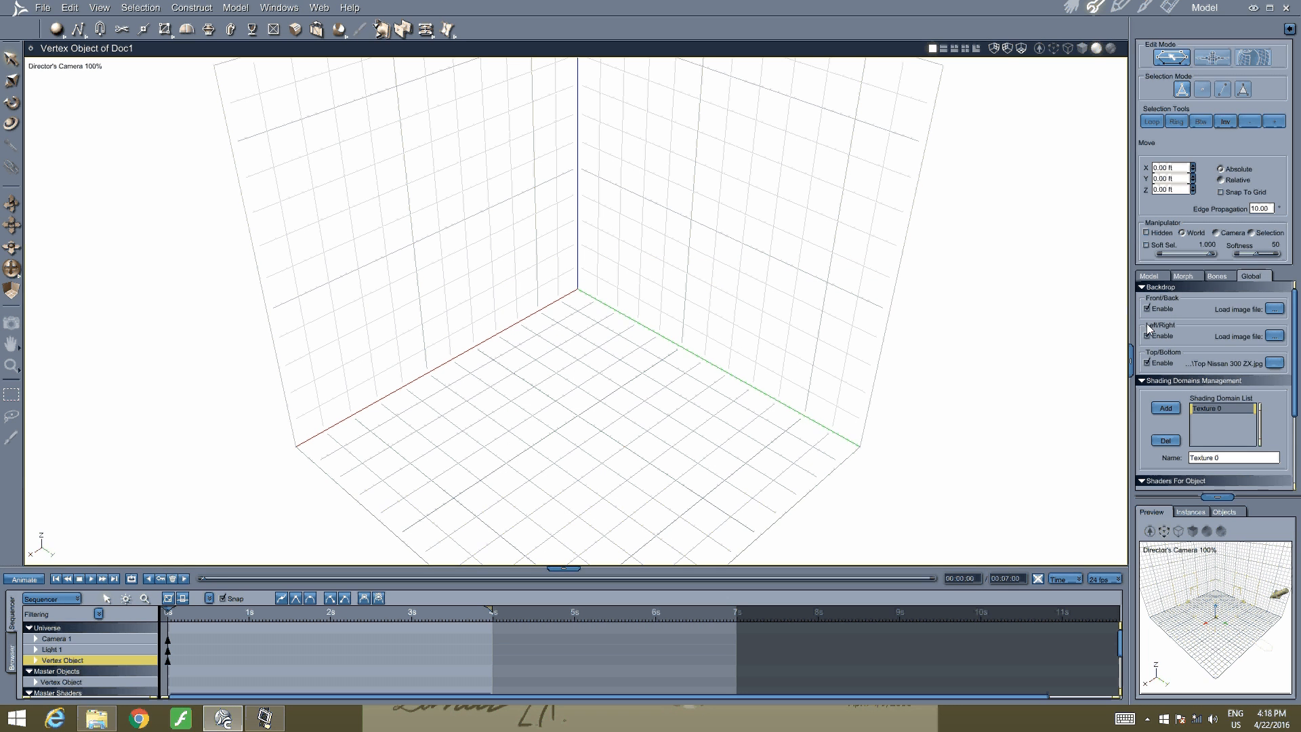
Load Front Nissan 300 ZX.jpg as the Front/Back backdrop and Side Nissan 300 ZX.jpg as the Left/Right backdrop
{"action": "left_click", "coordinate": [1275, 309]}
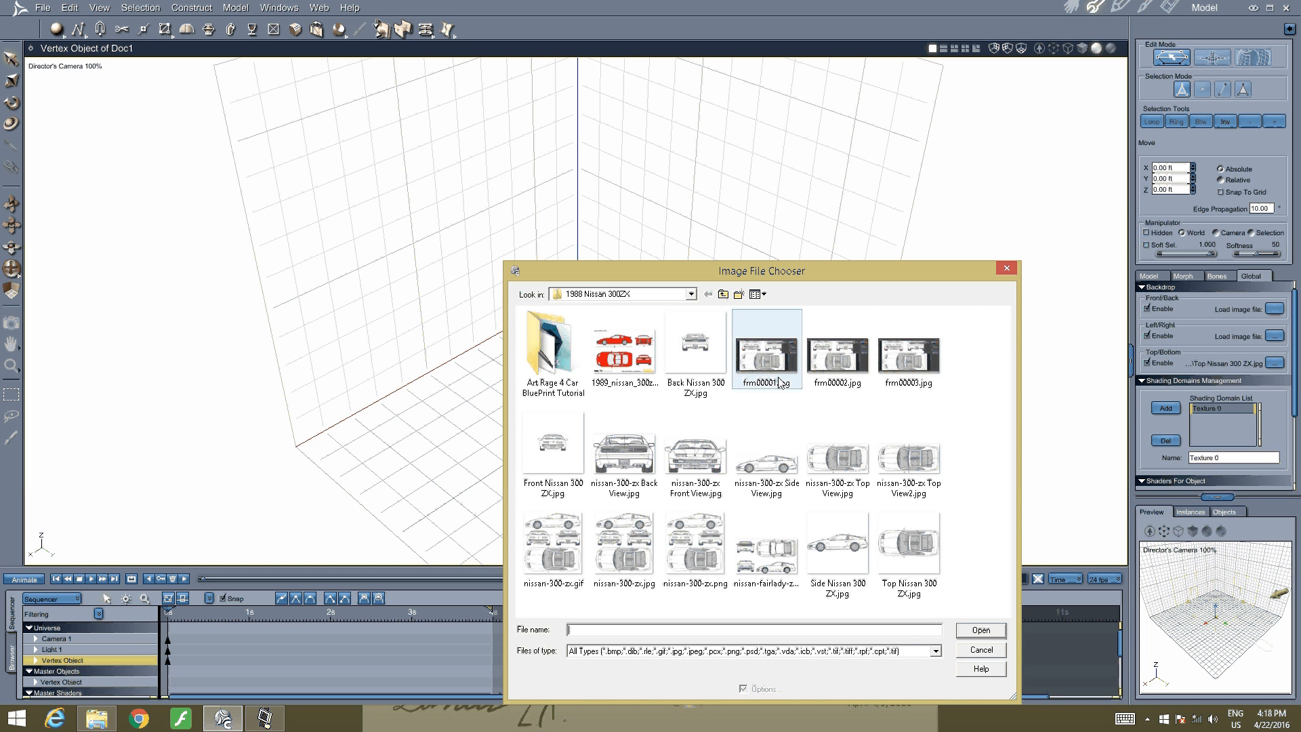
{"action": "double_click", "coordinate": [553, 444]}
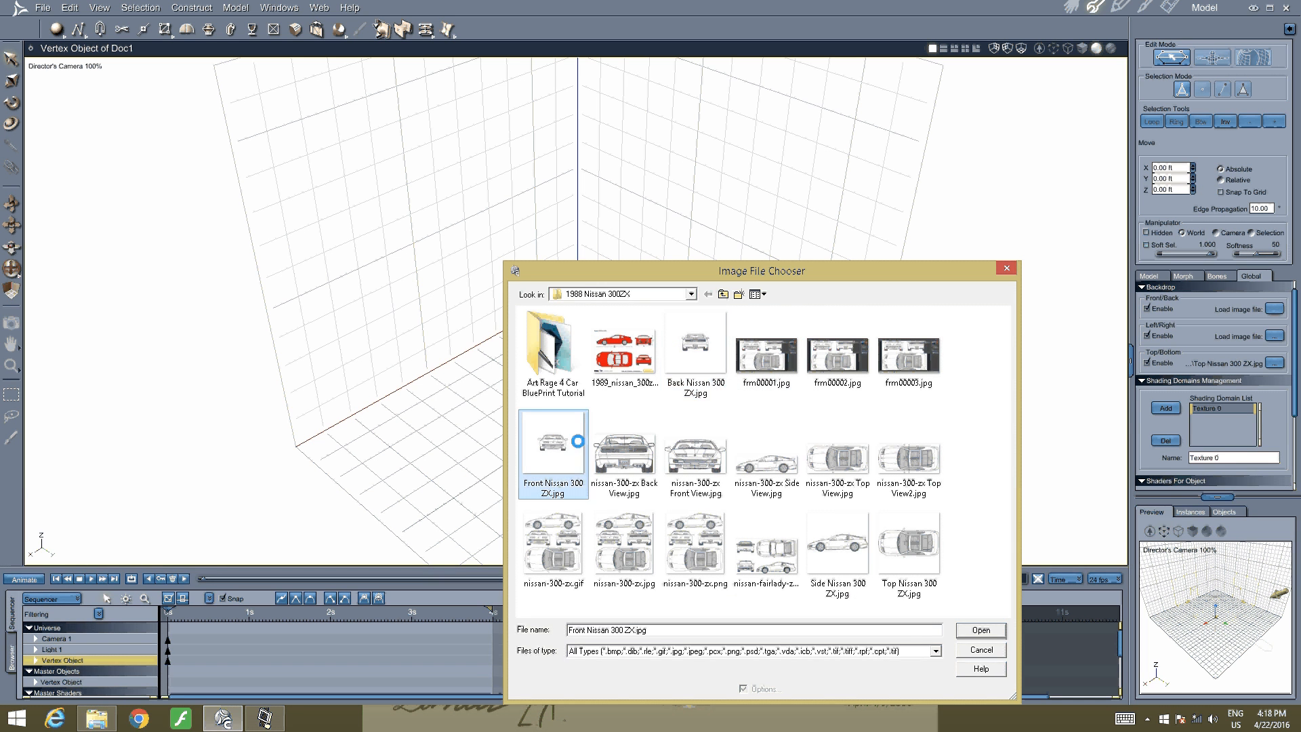
{"action": "left_click", "coordinate": [1275, 336]}
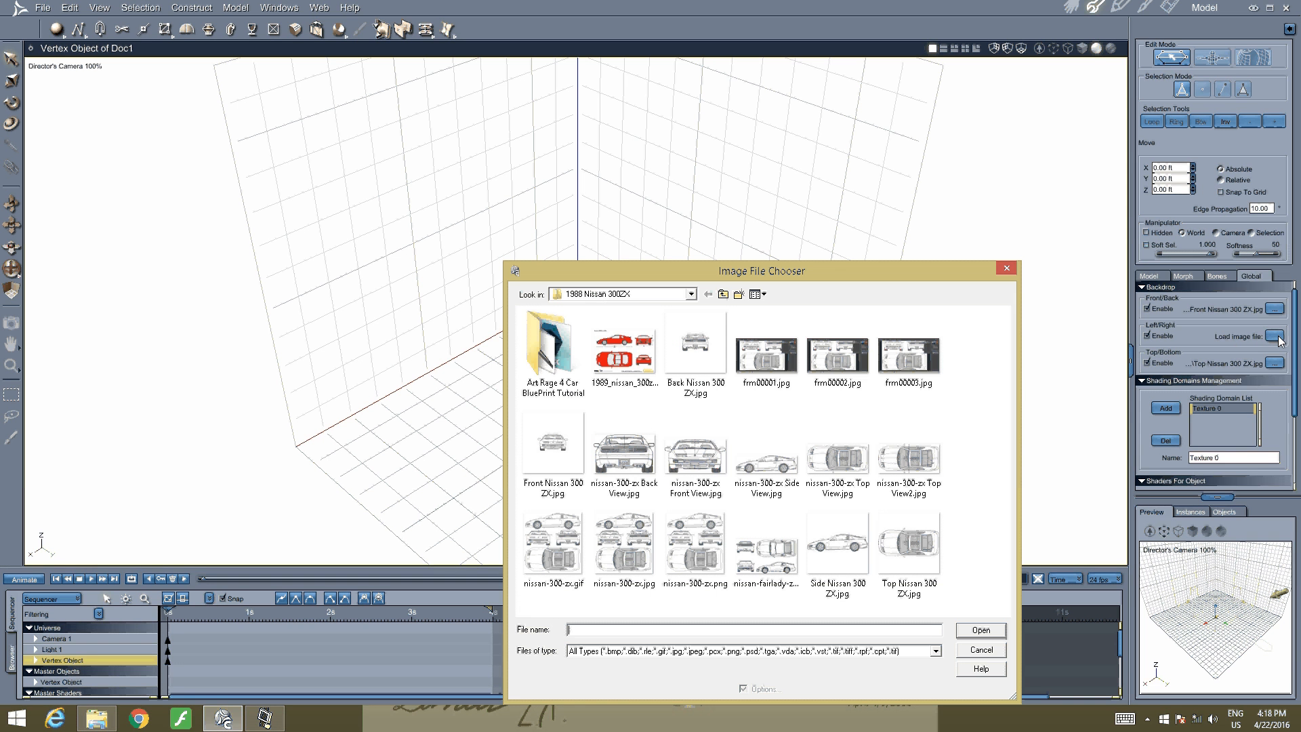
{"action": "left_click", "coordinate": [835, 523]}
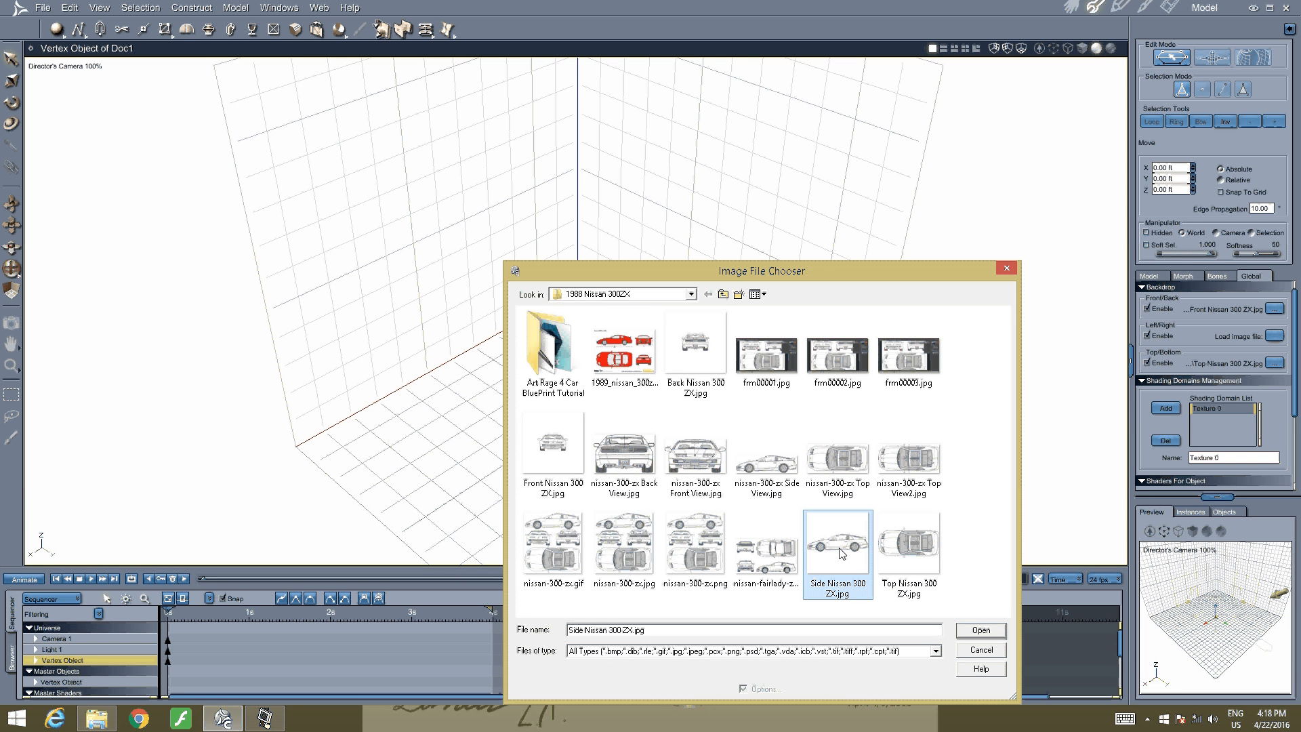
{"action": "left_click", "coordinate": [988, 631]}
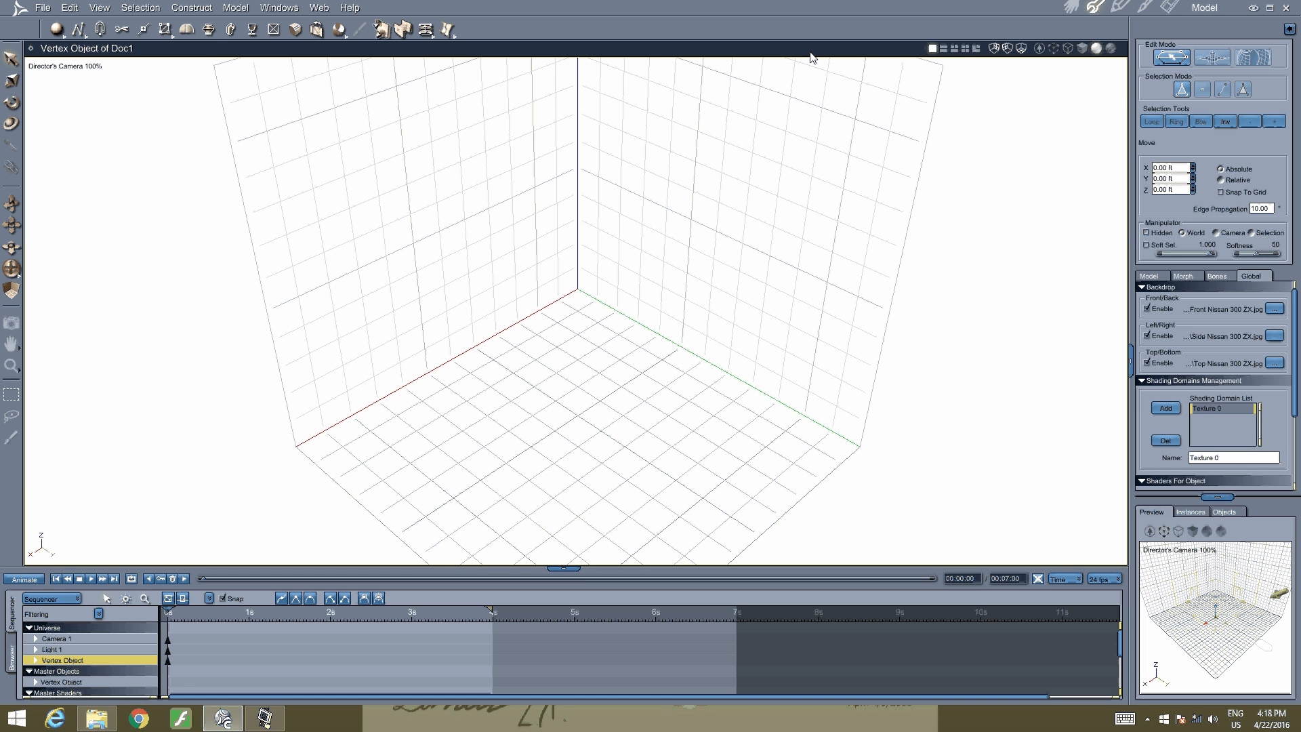
Check the blueprints in the four-view layout and switch to two side-by-side views, Director's Camera and Top
{"action": "left_click", "coordinate": [966, 48]}
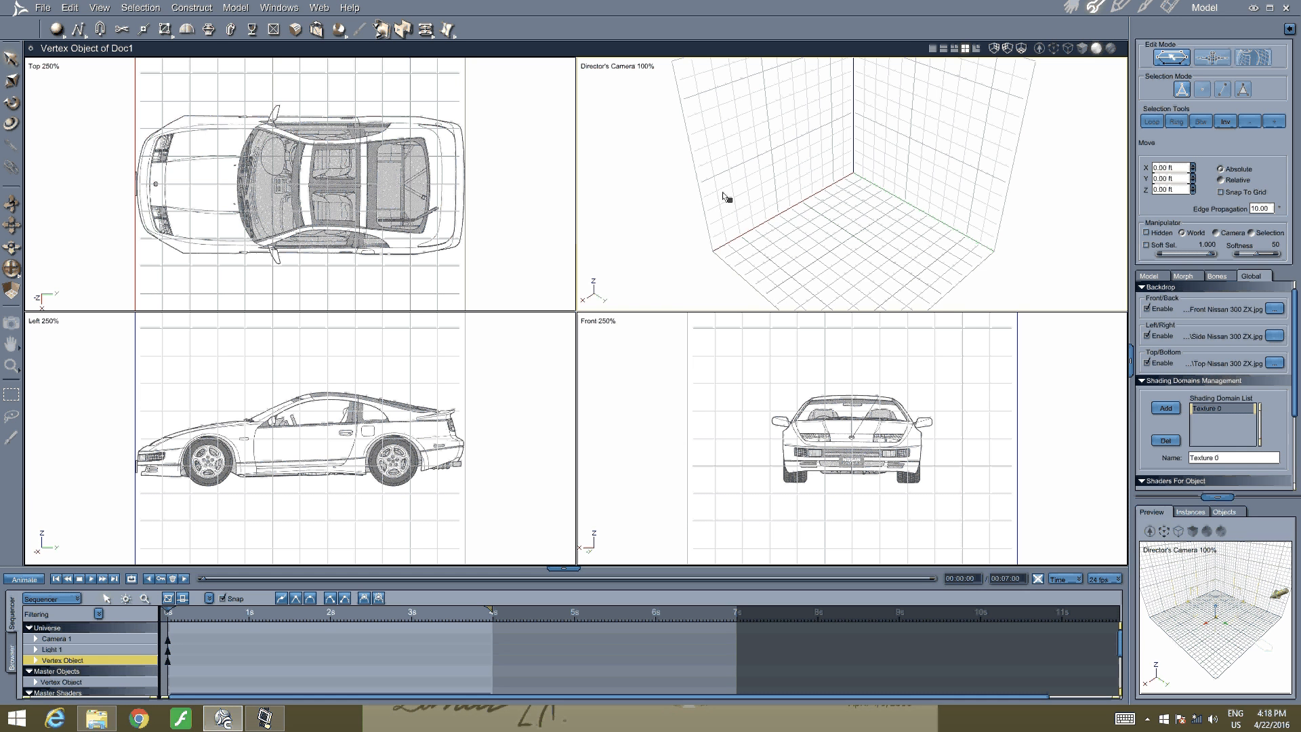
{"action": "left_click", "coordinate": [944, 50]}
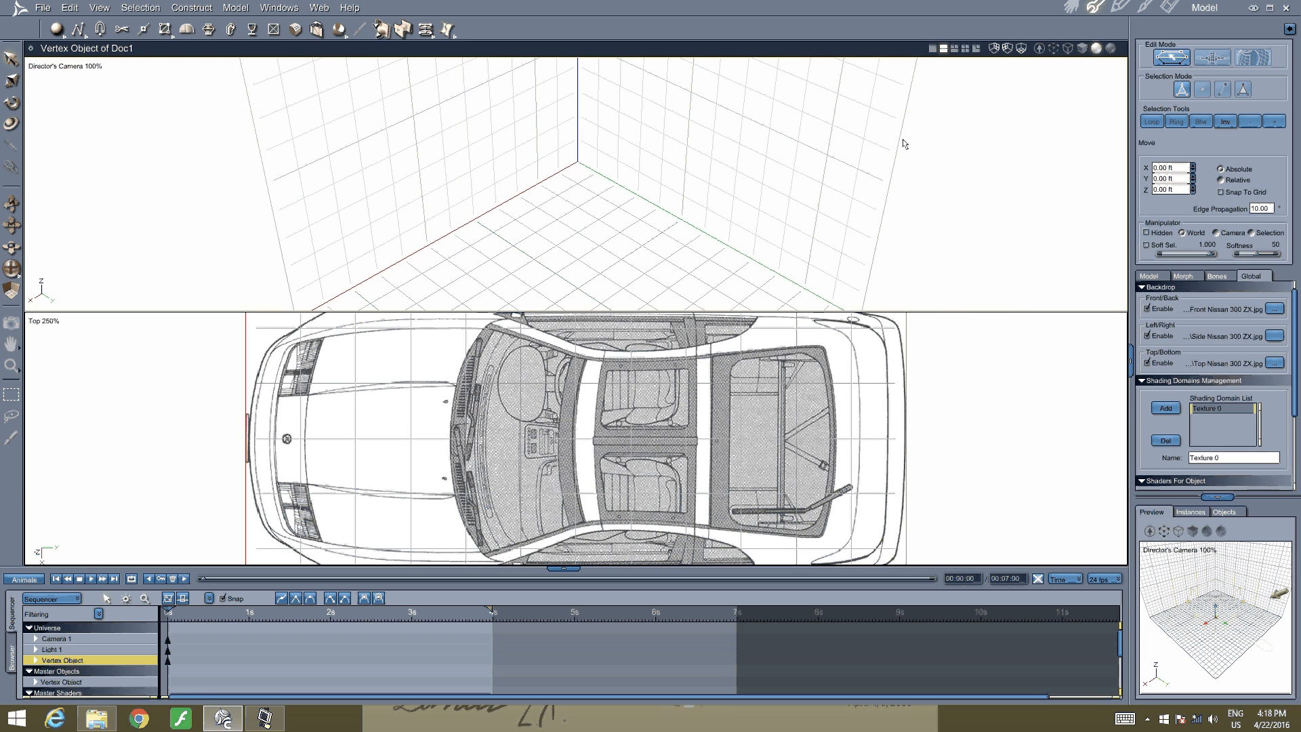
{"action": "left_click", "coordinate": [945, 50]}
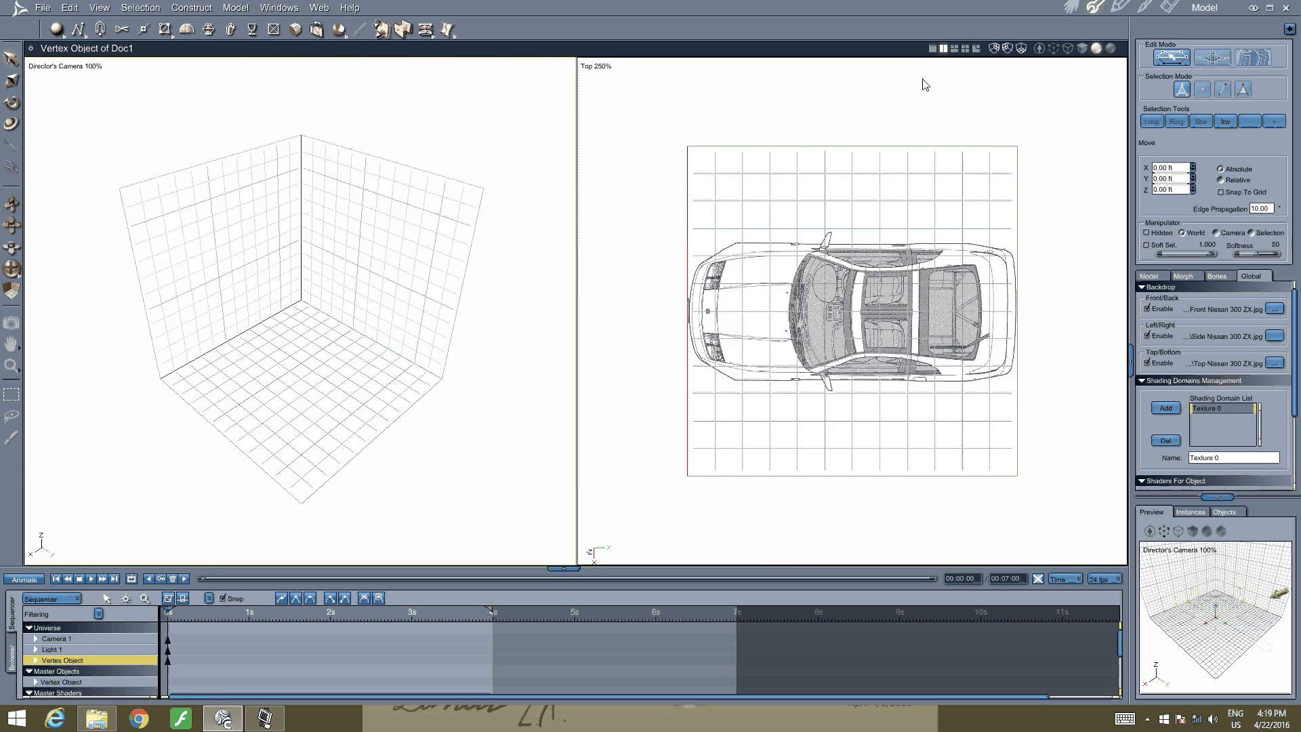
Zoom in on the Top view and frame the front end of the car blueprint
{"action": "scroll", "coordinate": [757, 371], "scroll_direction": "up", "scroll_amount": 4}
{"action": "key", "text": "space"}
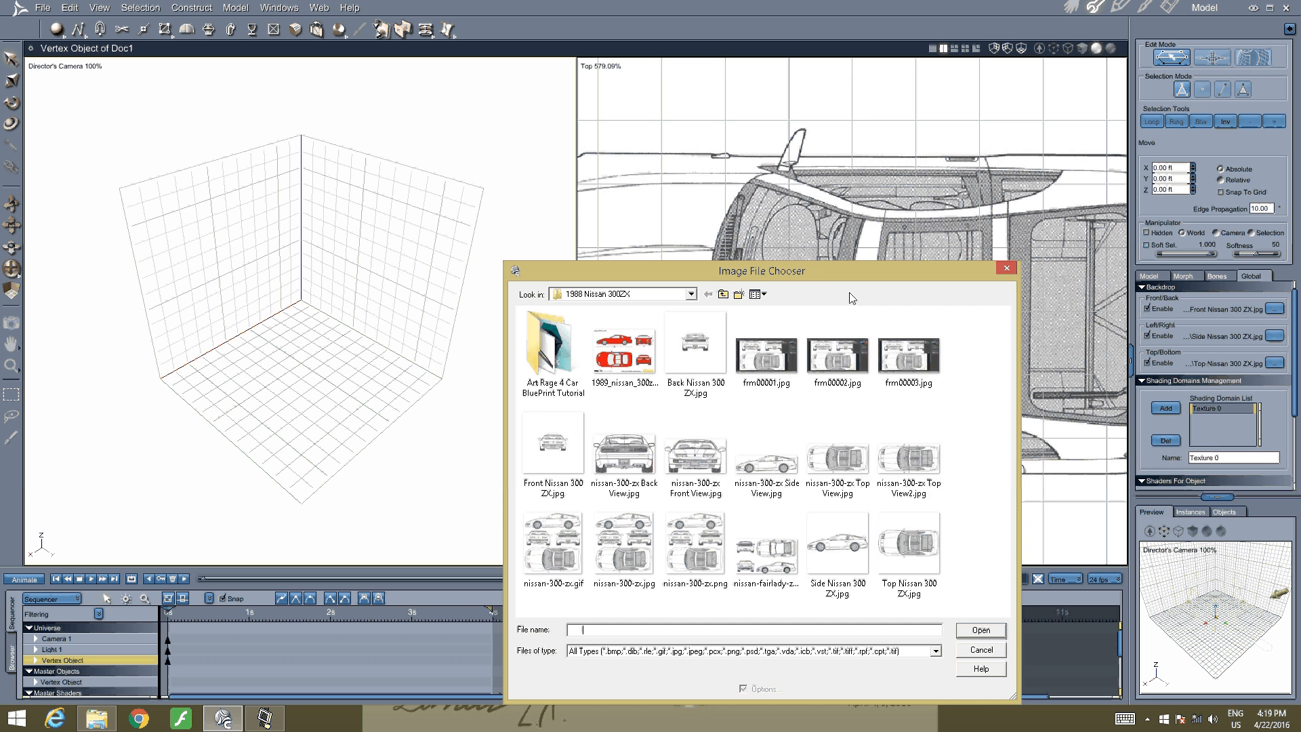
{"action": "left_click", "coordinate": [1005, 268]}
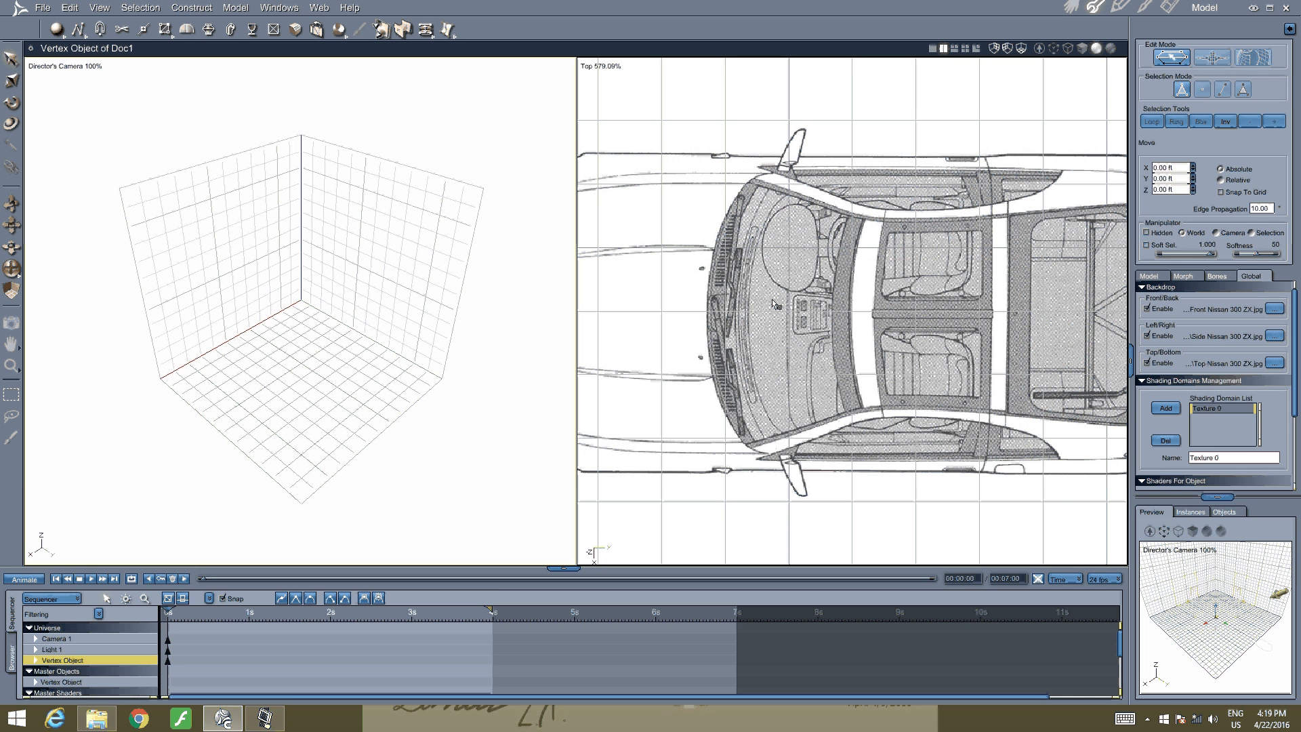
{"action": "left_click", "coordinate": [771, 299]}
{"action": "key", "text": "space"}
{"action": "left_click_drag", "start_coordinate": [725, 335], "coordinate": [879, 359]}
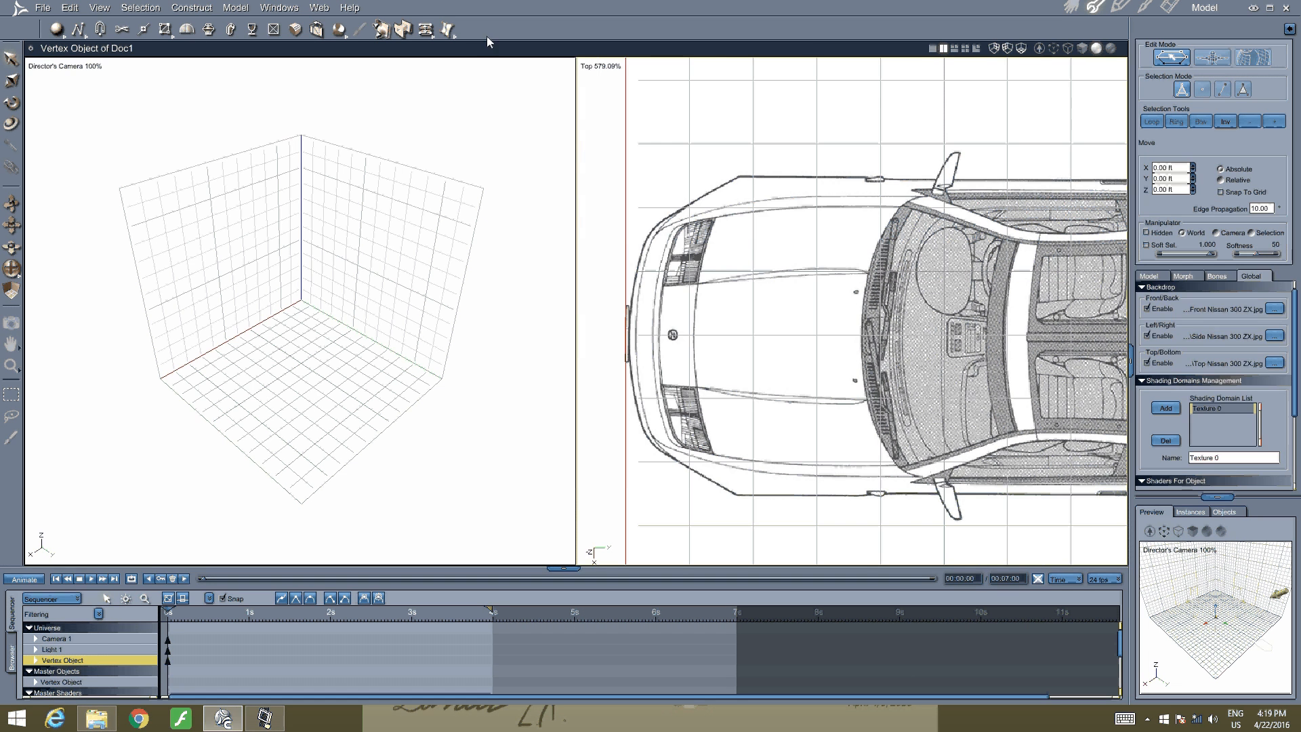
{"action": "middle_click_drag", "start_coordinate": [663, 316], "coordinate": [856, 390]}
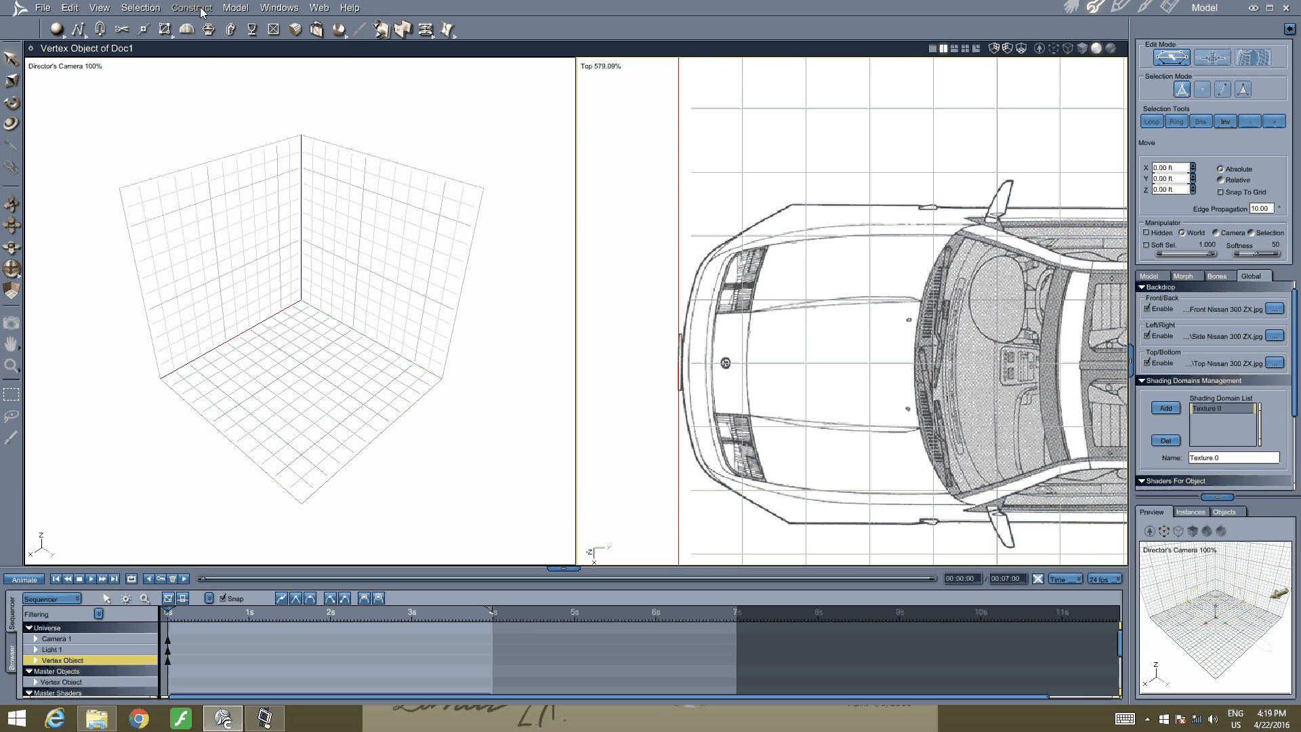
{"action": "left_click", "coordinate": [235, 10]}
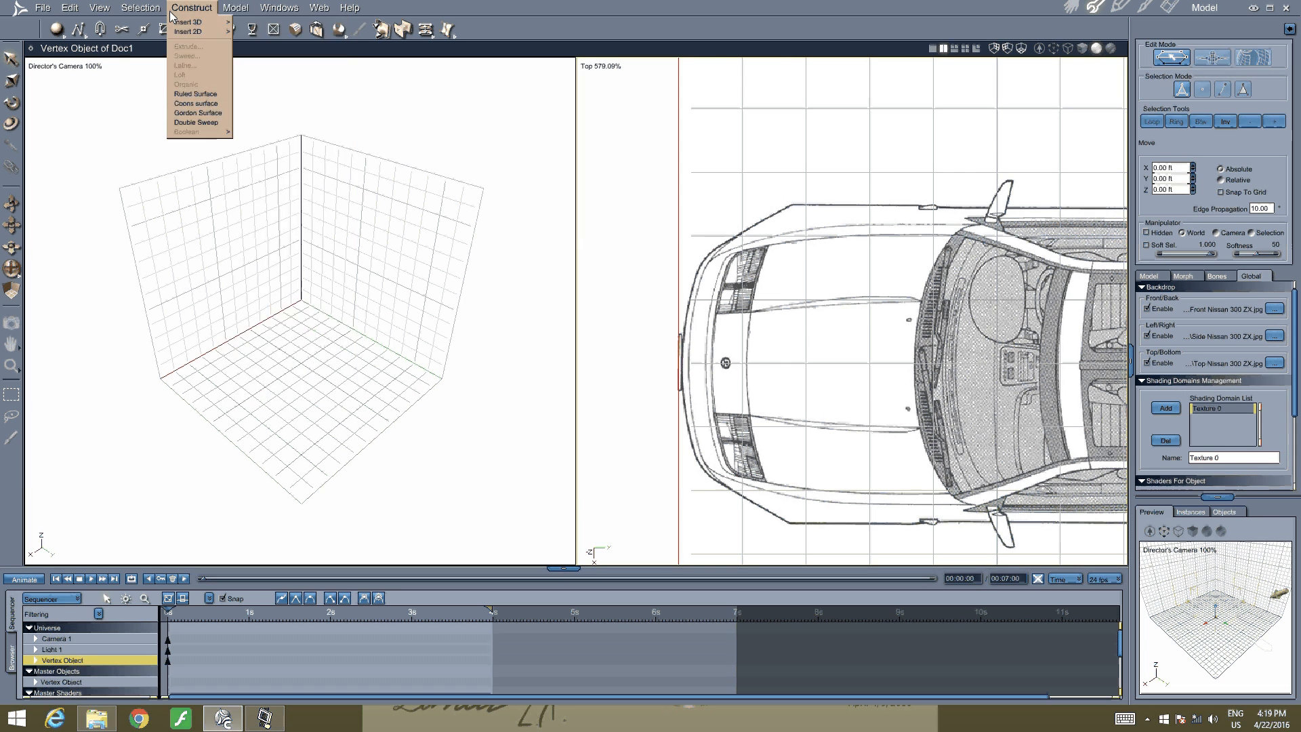
{"action": "left_click", "coordinate": [192, 7]}
{"action": "mouse_move", "coordinate": [197, 27]}
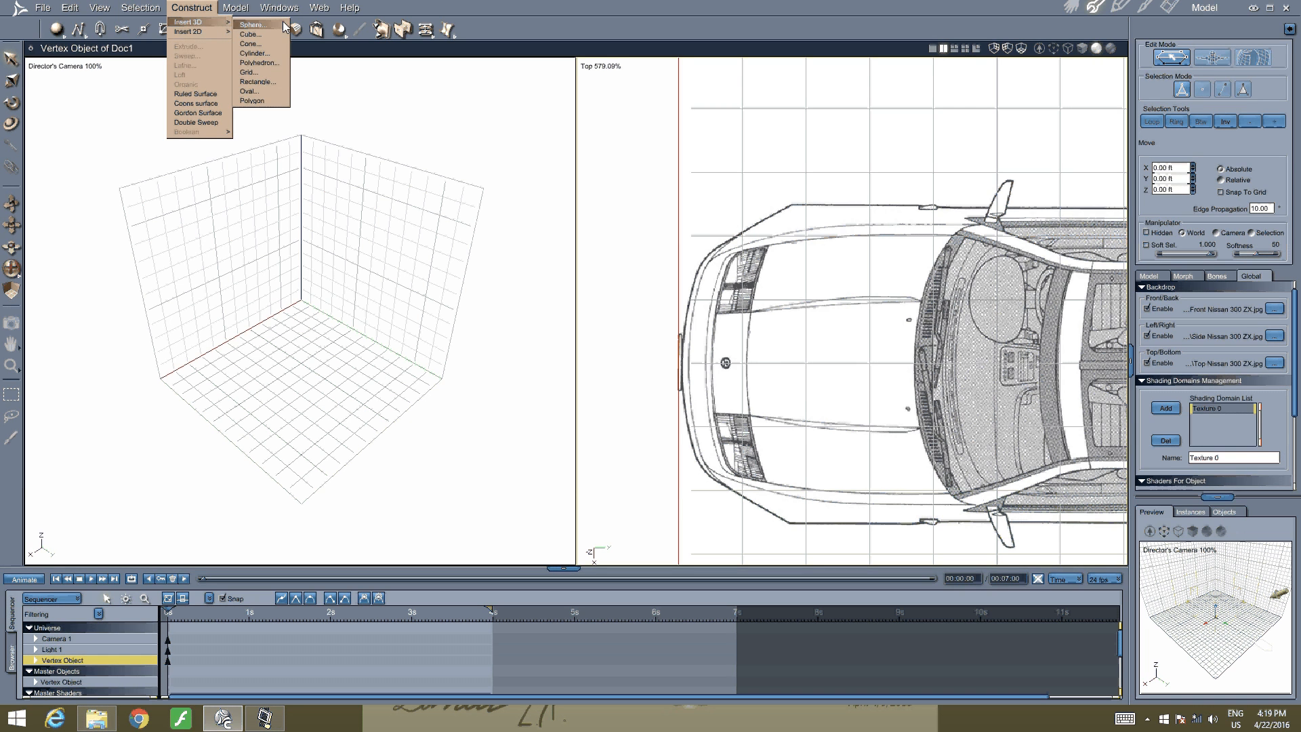
{"action": "left_click", "coordinate": [261, 100]}
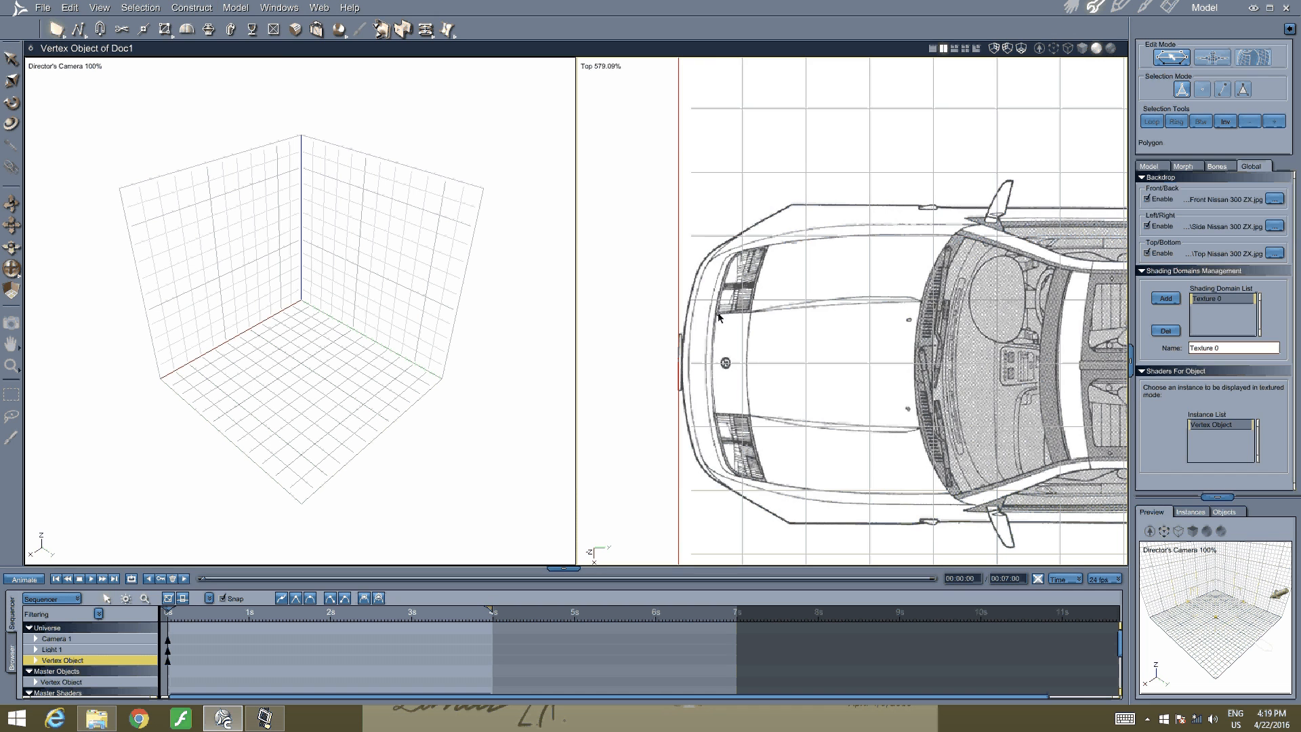
{"action": "scroll", "coordinate": [881, 268], "scroll_direction": "down", "scroll_amount": 5}
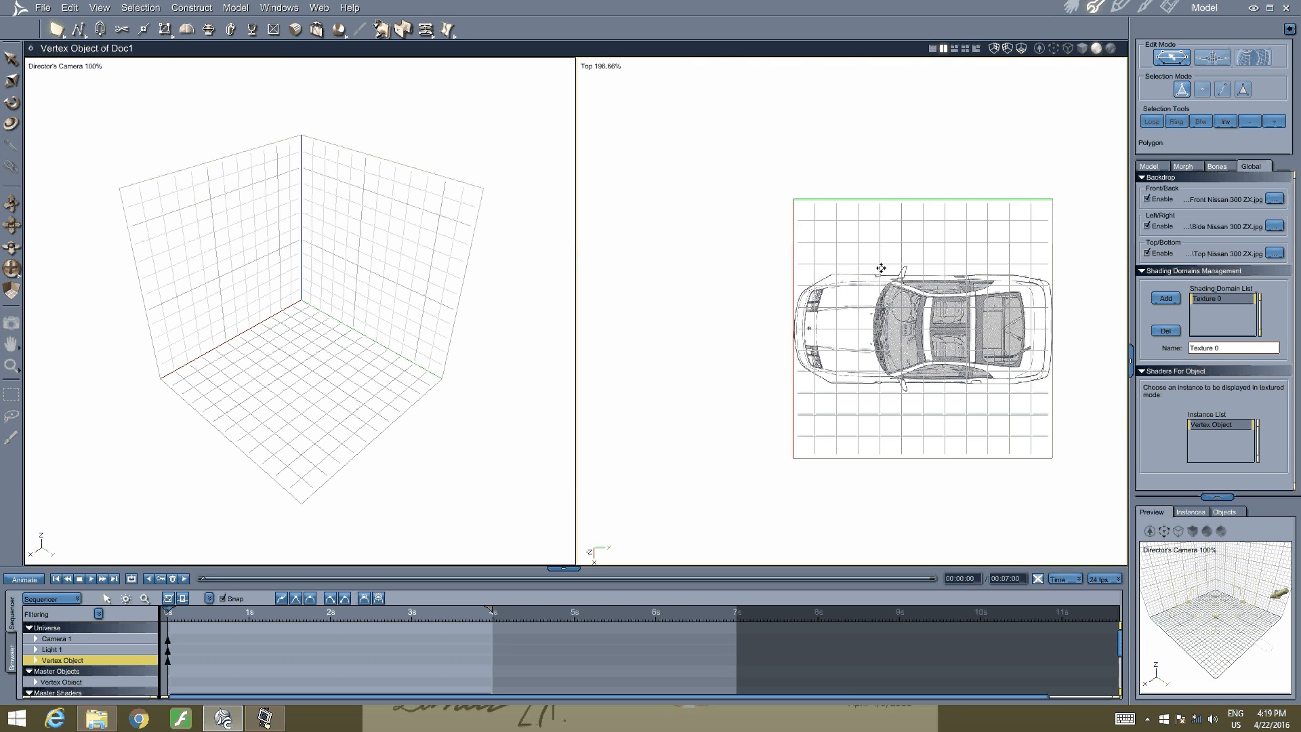
{"action": "scroll", "coordinate": [880, 268], "scroll_direction": "up", "scroll_amount": 2}
{"action": "scroll", "coordinate": [876, 269], "scroll_direction": "up", "scroll_amount": 1}
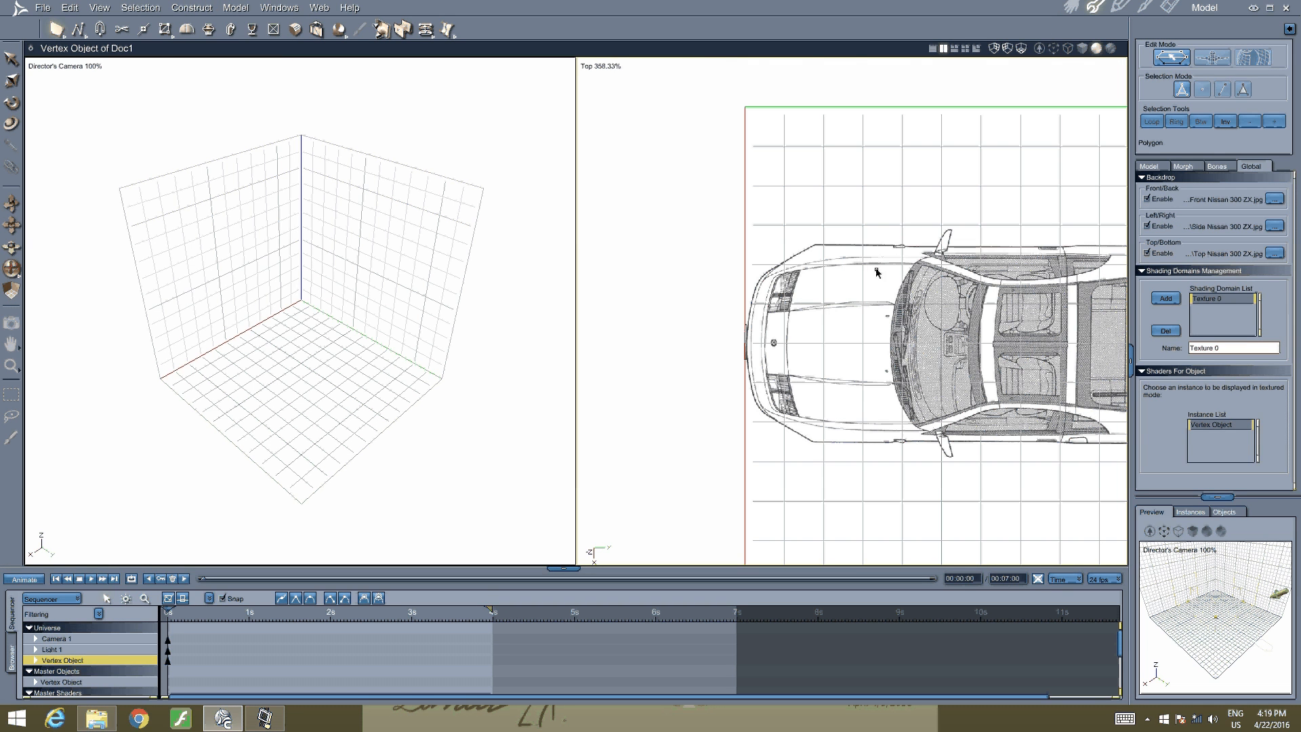
{"action": "left_click", "coordinate": [189, 7]}
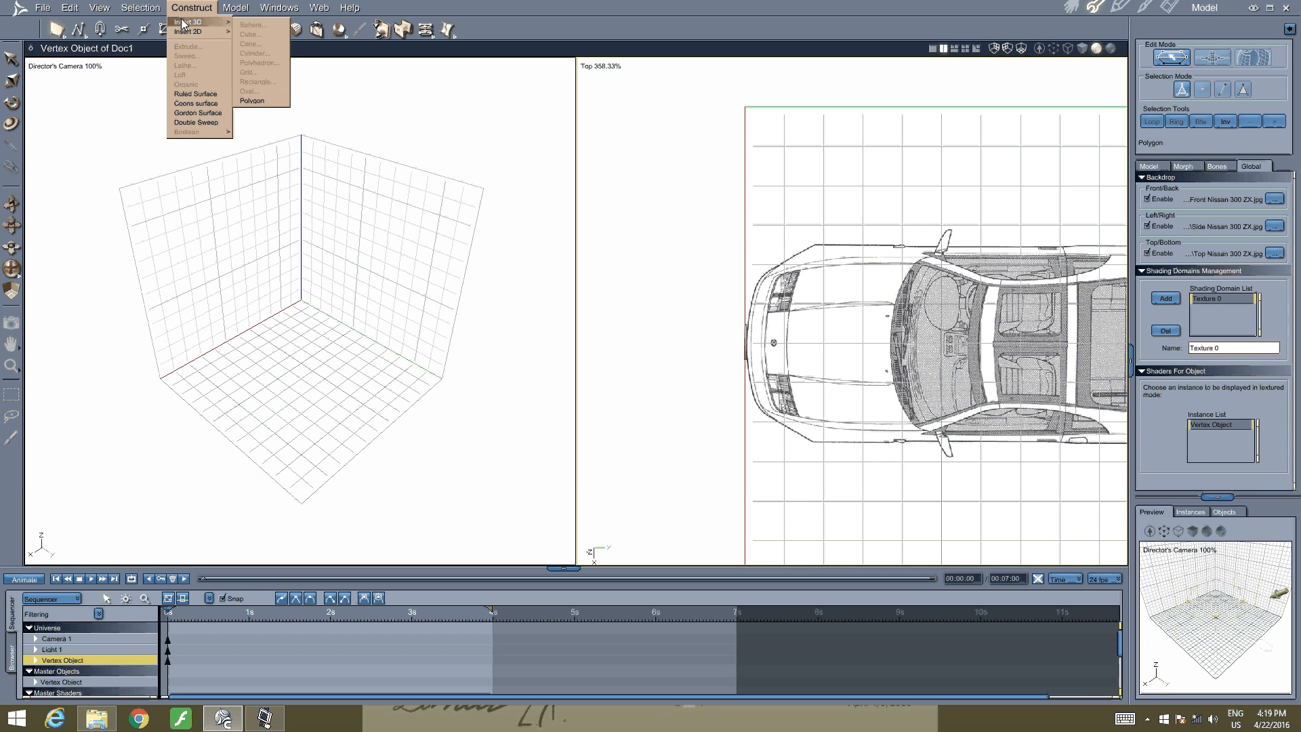
{"action": "mouse_move", "coordinate": [212, 34]}
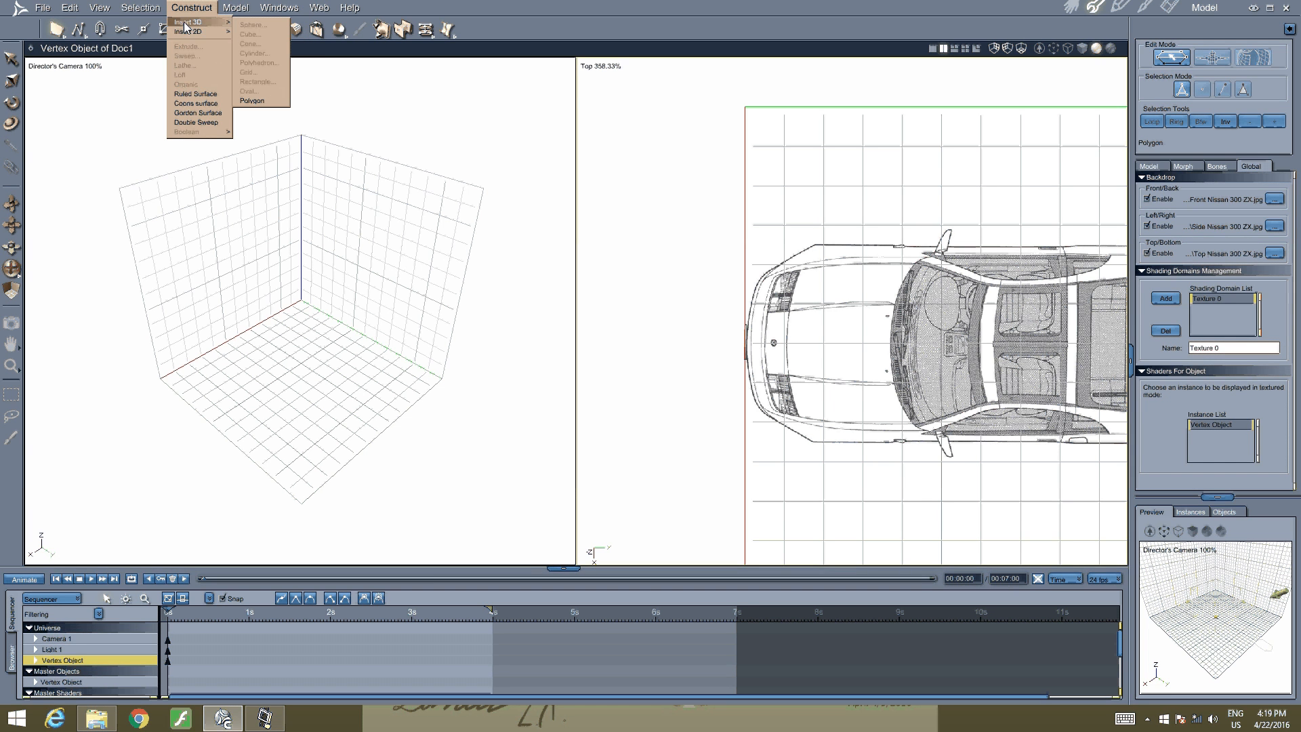
{"action": "left_click", "coordinate": [13, 65]}
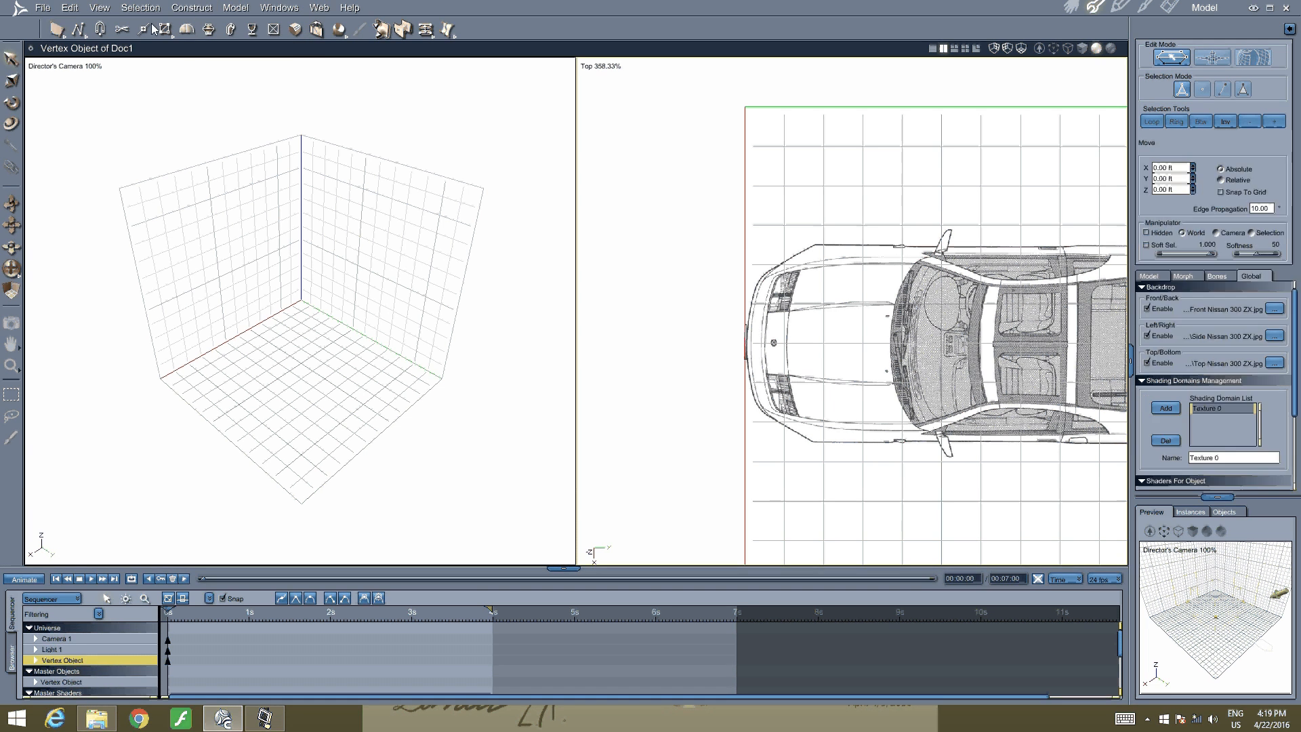
Insert a 10 ft by 10 ft rectangle perpendicular to the Z axis
{"action": "left_click", "coordinate": [191, 8]}
{"action": "mouse_move", "coordinate": [197, 31]}
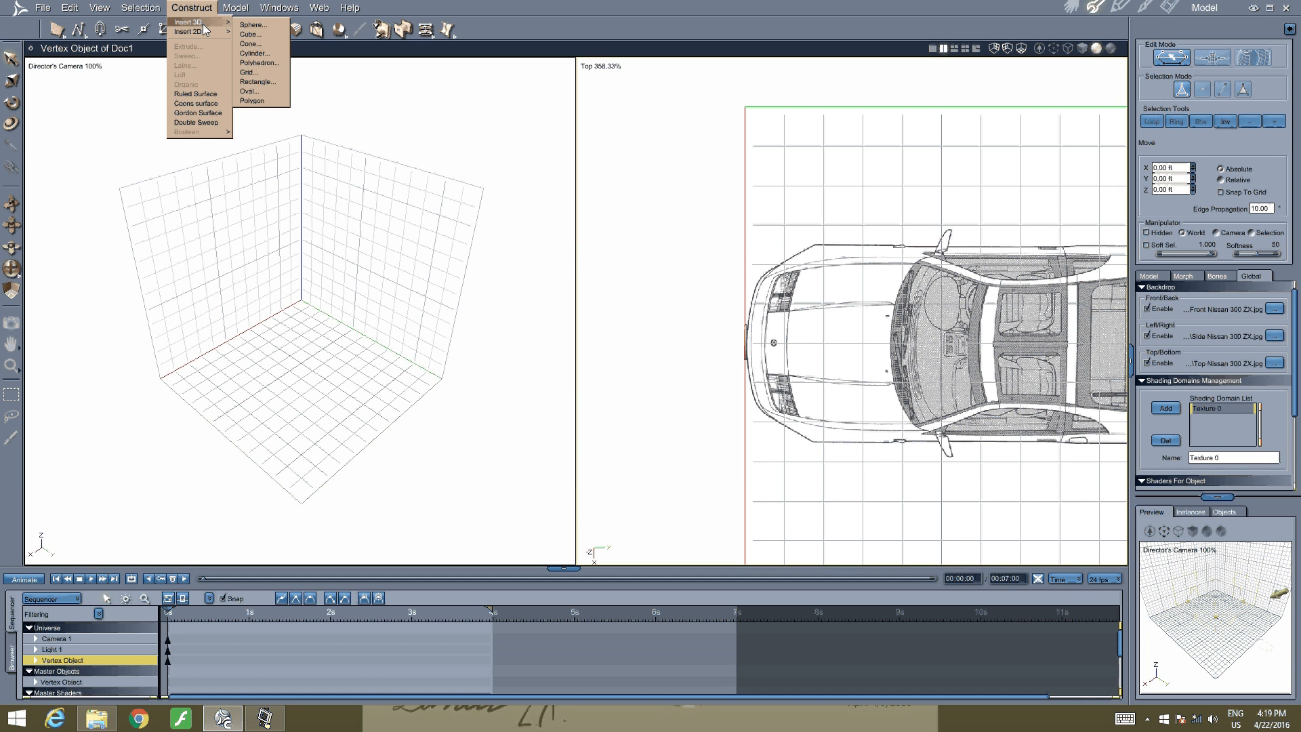
{"action": "left_click", "coordinate": [271, 80]}
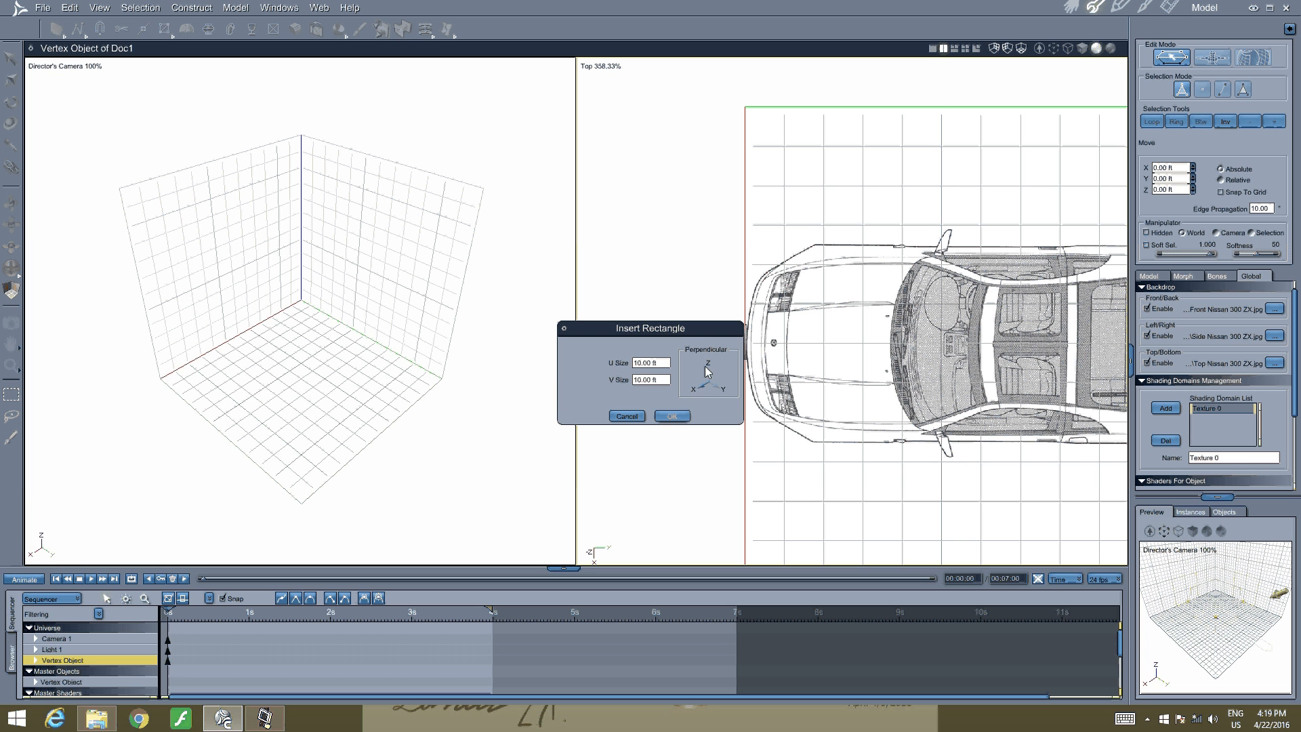
{"action": "left_click", "coordinate": [707, 370]}
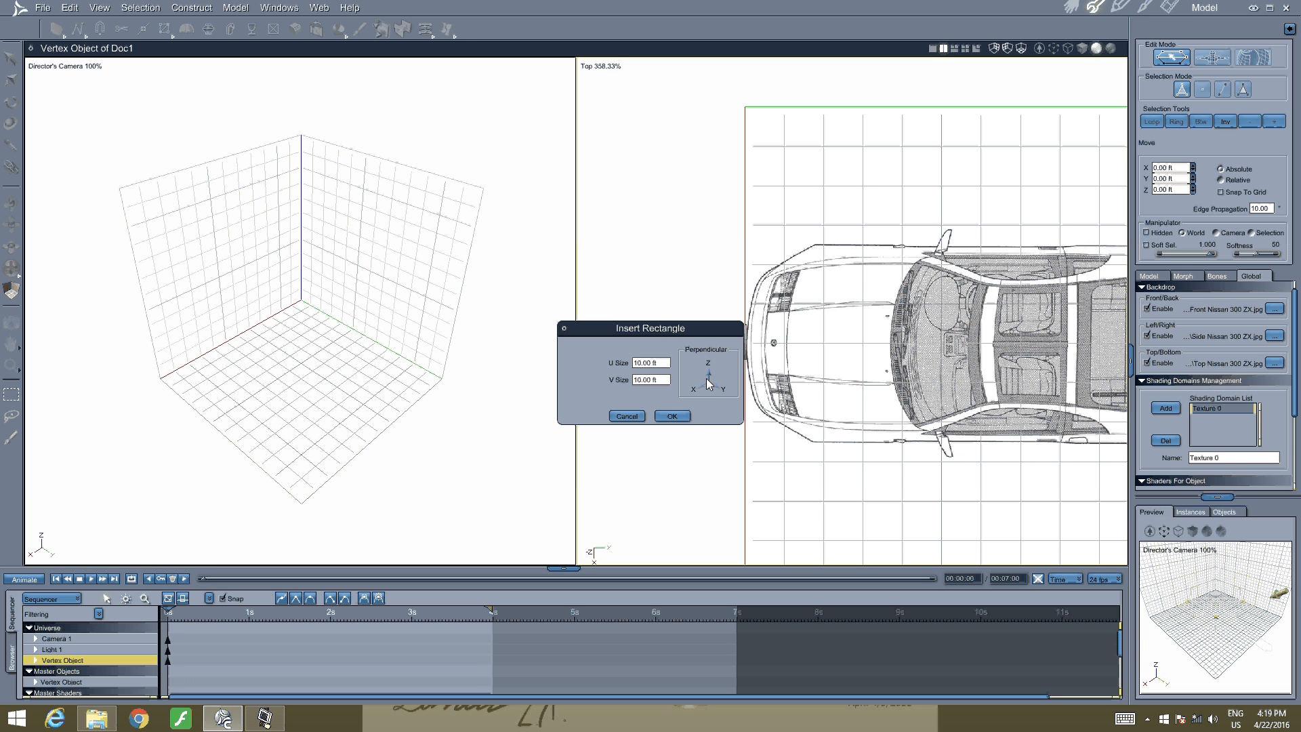
{"action": "left_click", "coordinate": [673, 416]}
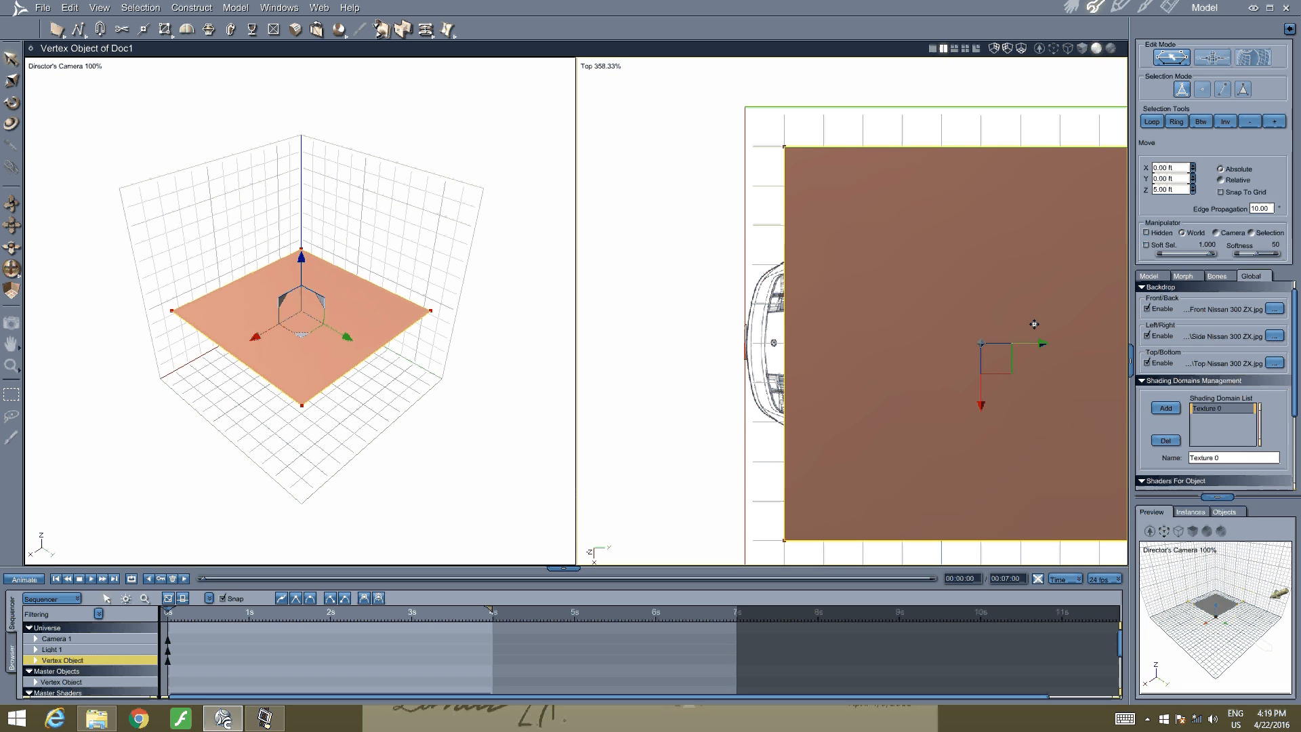
Scale the rectangle down uniformly to about 2.26 ft per side in the Top view
{"action": "key", "text": "space"}
{"action": "right_click", "coordinate": [935, 317]}
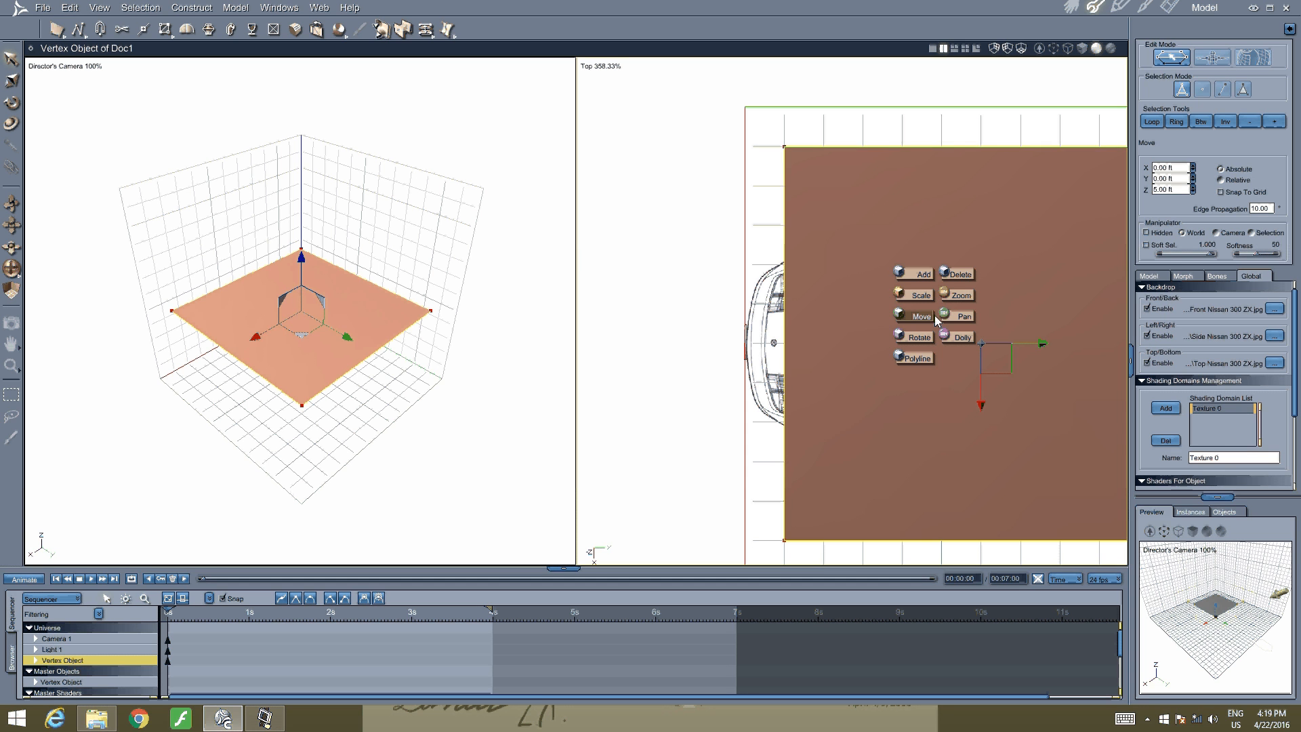
{"action": "right_click", "coordinate": [922, 305]}
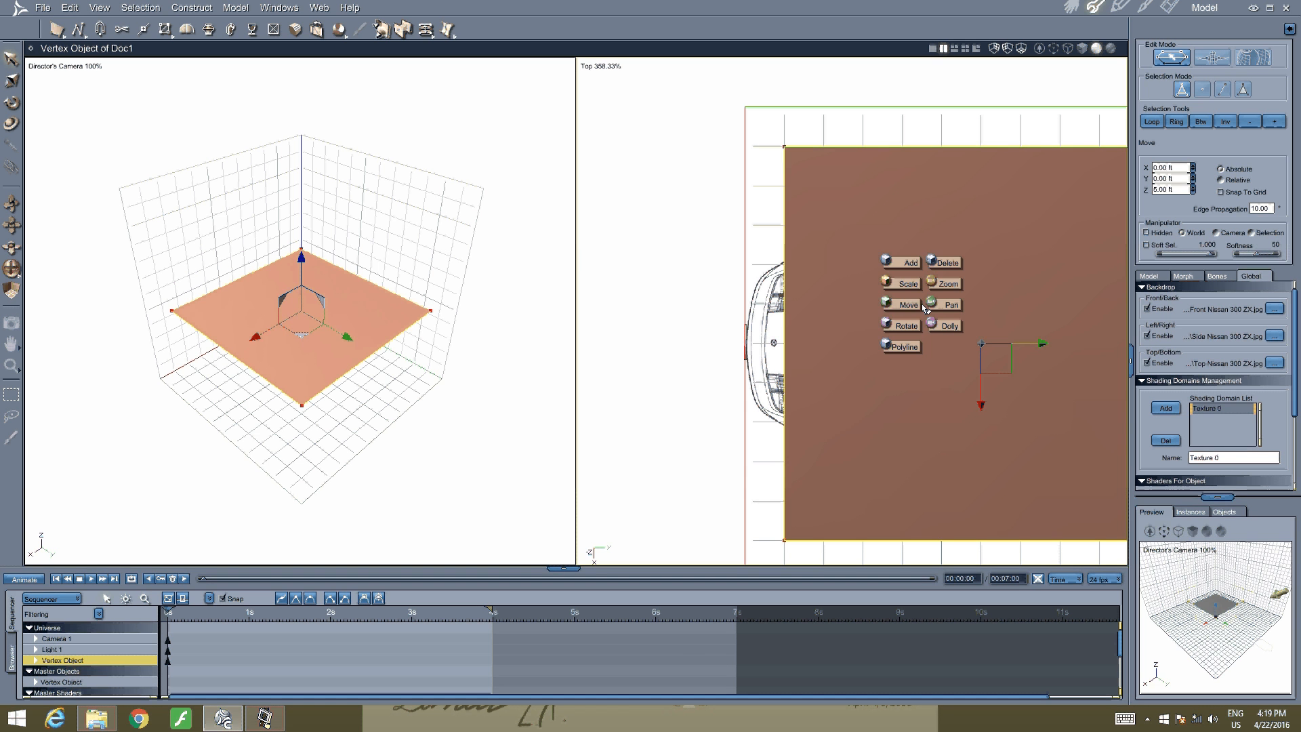
{"action": "left_click", "coordinate": [904, 283]}
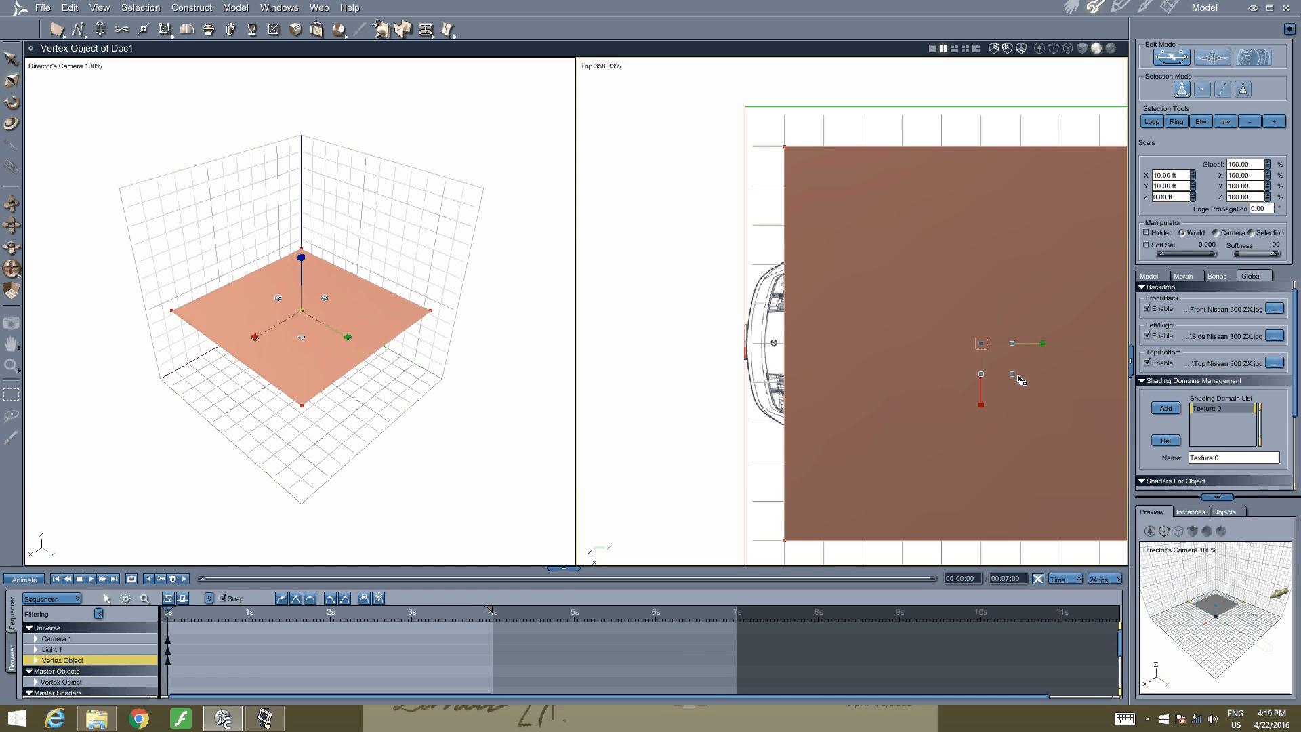
{"action": "left_click_drag", "start_coordinate": [1014, 374], "coordinate": [982, 355]}
{"action": "scroll", "coordinate": [841, 329], "scroll_direction": "up", "scroll_amount": 5}
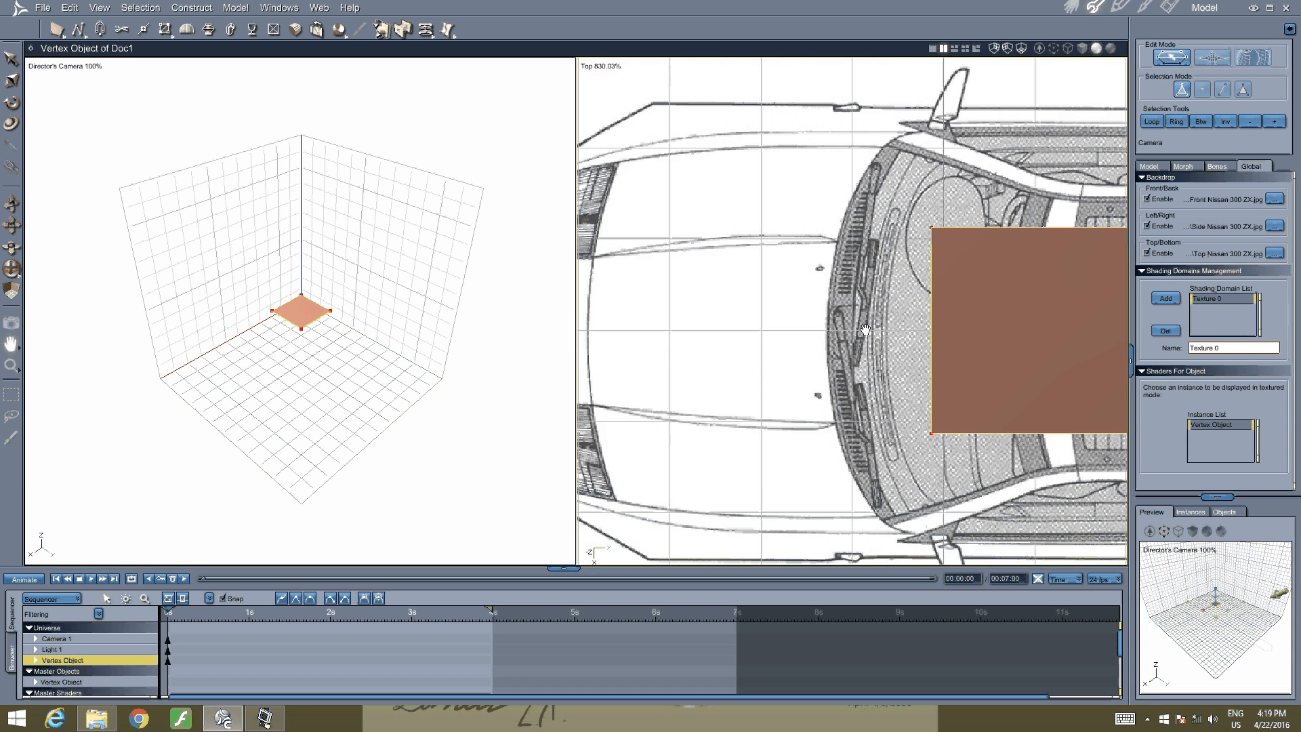
{"action": "middle_click_drag", "start_coordinate": [839, 326], "coordinate": [832, 309]}
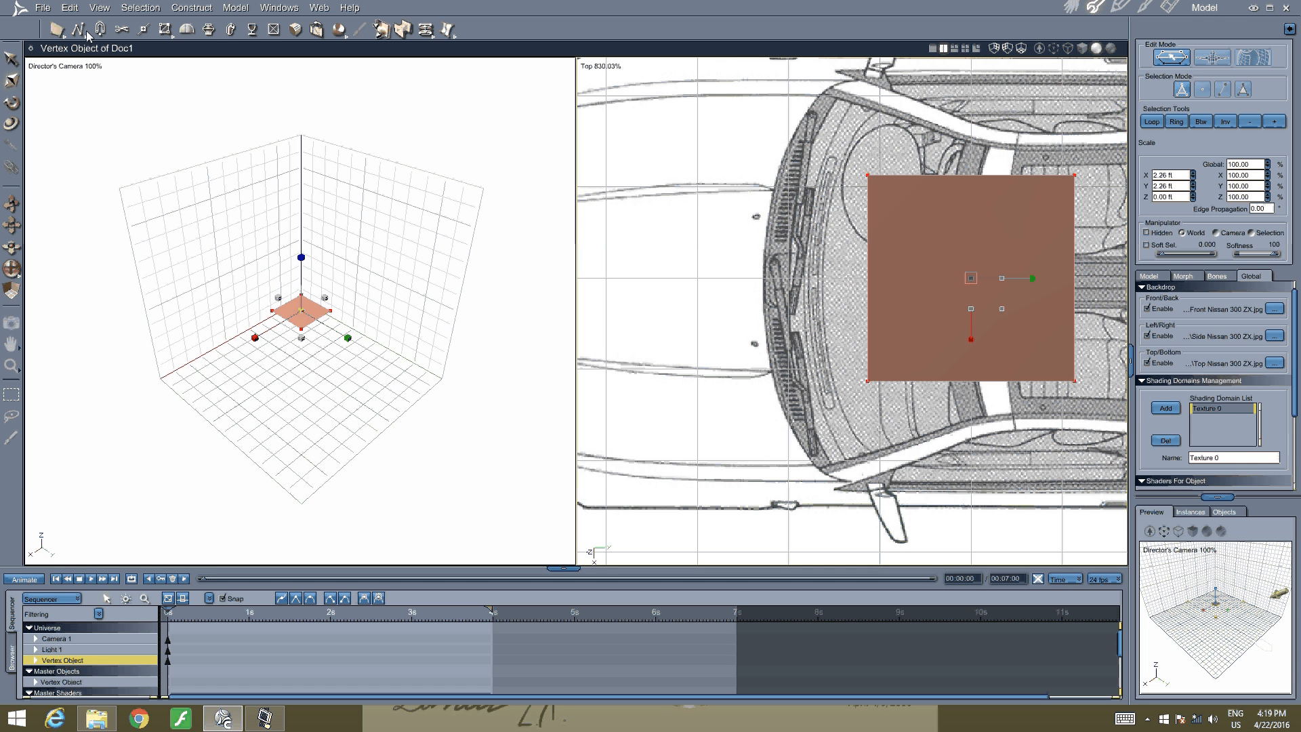
Tessellate the rectangle with Mid-Edge to Center to split it into four polygons
{"action": "left_click", "coordinate": [139, 31]}
{"action": "left_click", "coordinate": [236, 8]}
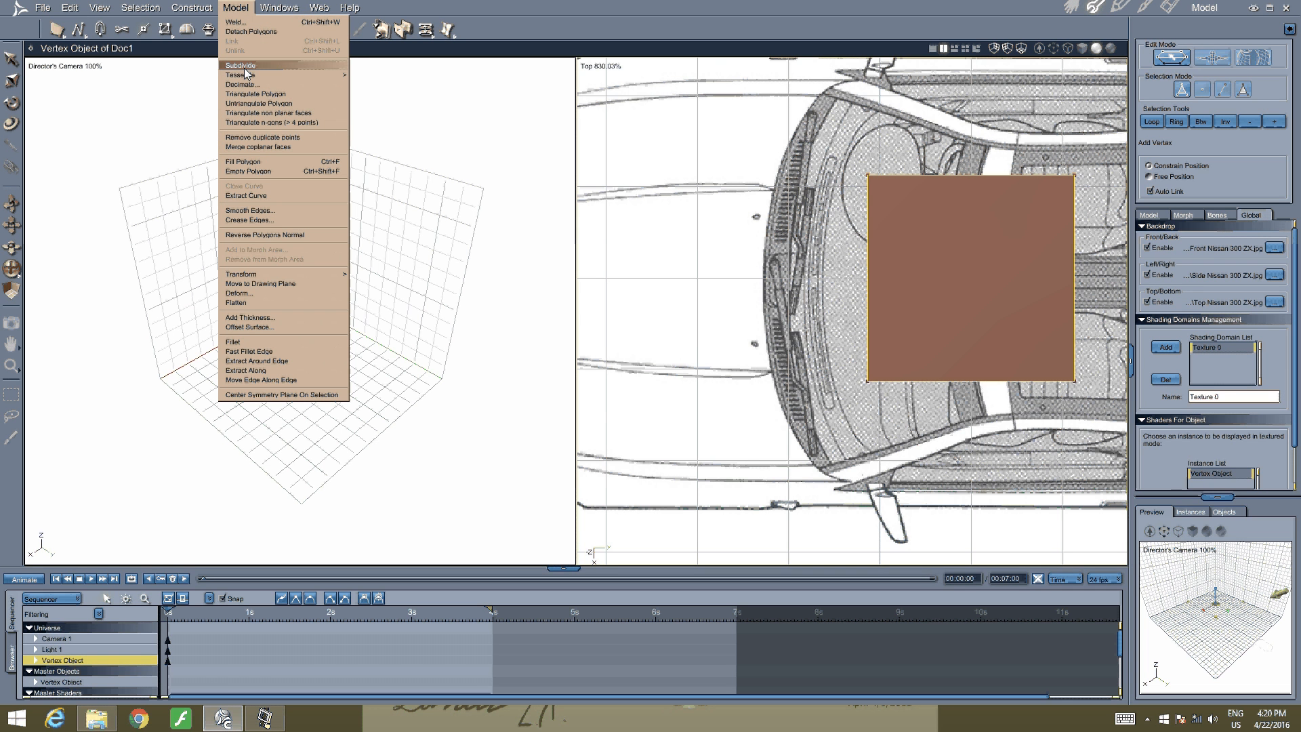
{"action": "mouse_move", "coordinate": [254, 75]}
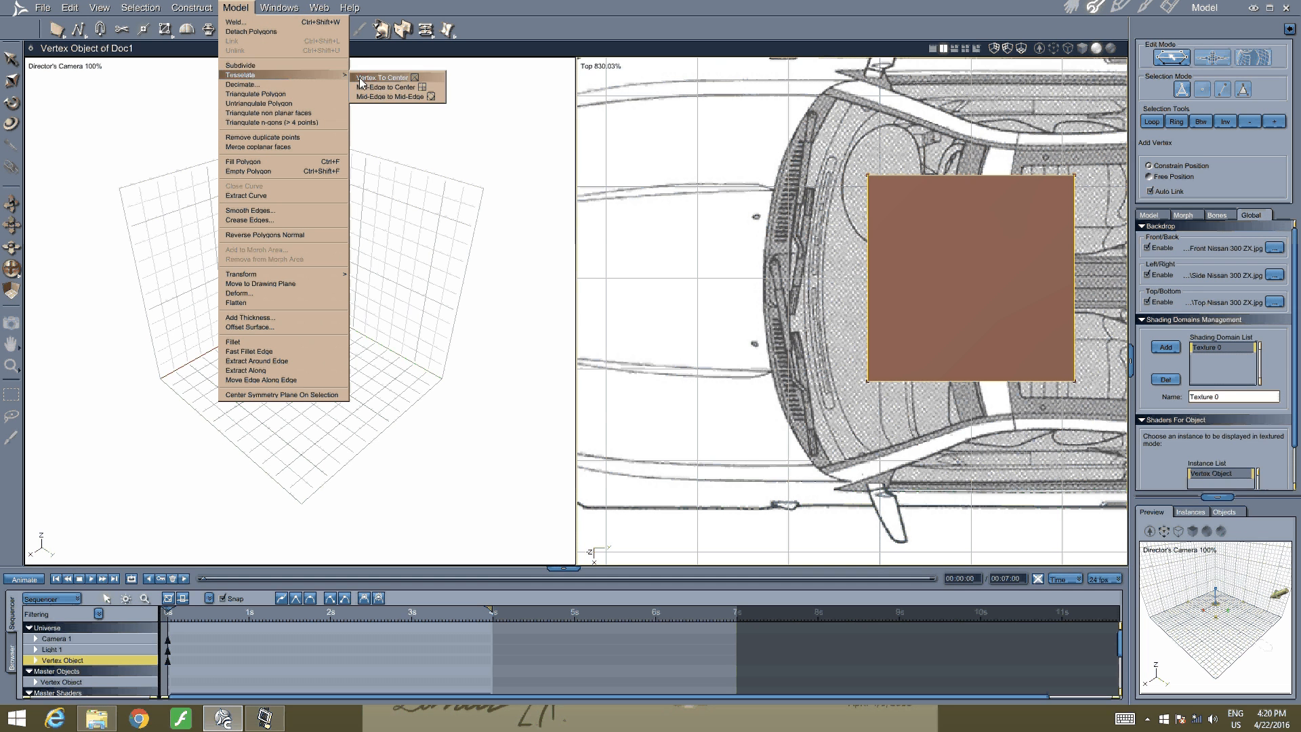
{"action": "left_click", "coordinate": [374, 87]}
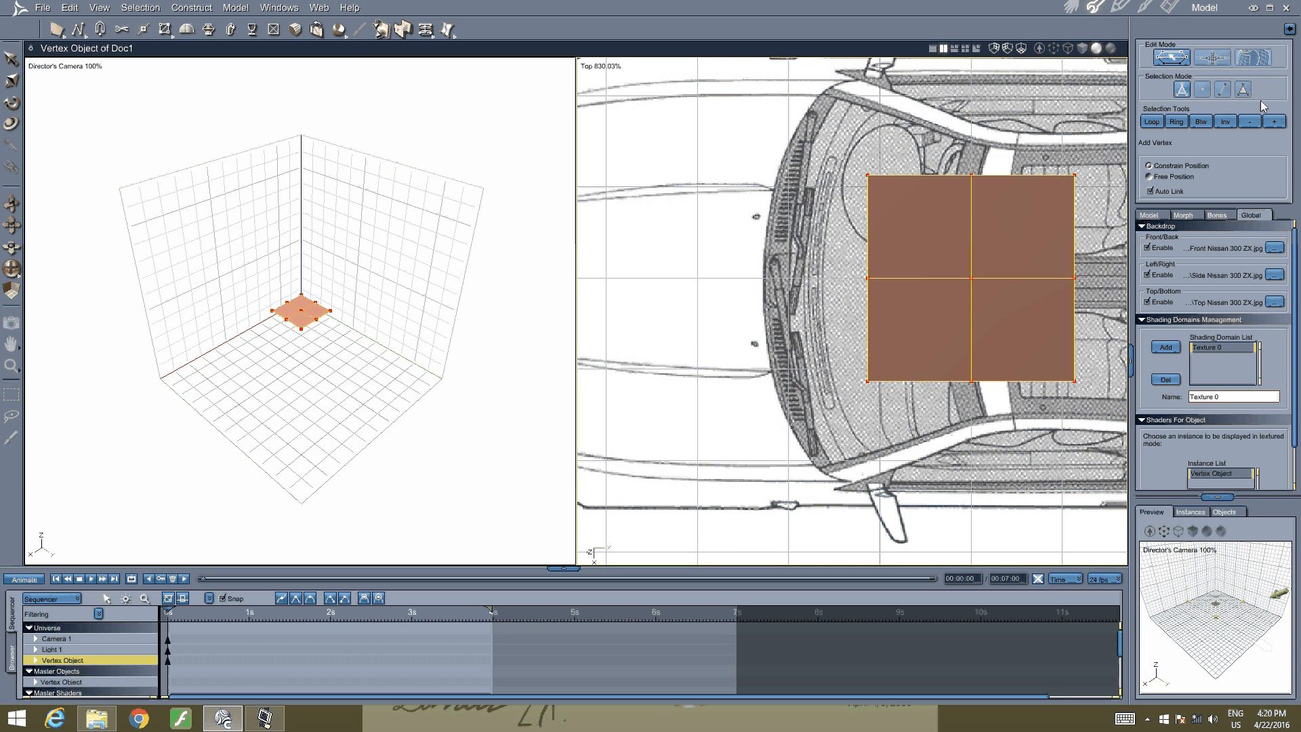
Apply Smooth Edges to all edges of the tessellated rectangle
{"action": "left_click", "coordinate": [237, 8]}
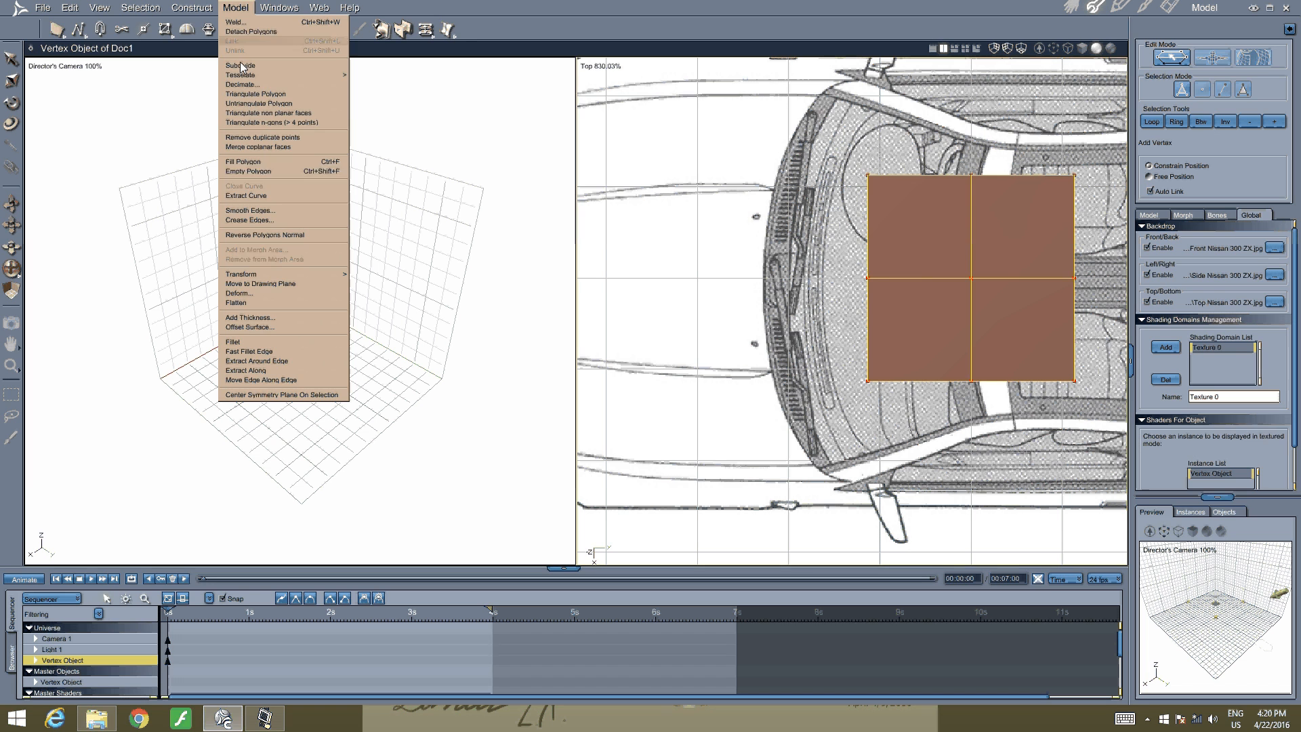
{"action": "left_click", "coordinate": [259, 210]}
{"action": "left_click", "coordinate": [673, 409]}
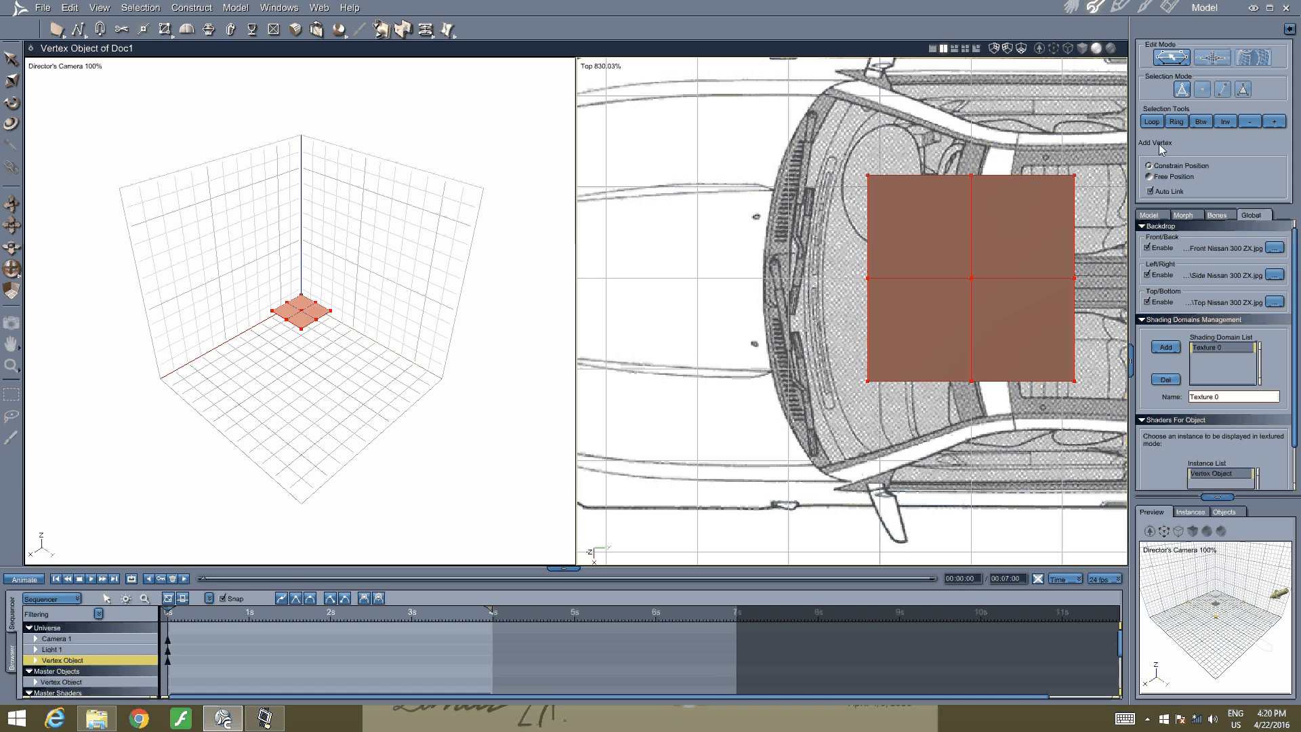
Return to model editing with the mesh selected and enable its symmetry on the X axis
{"action": "left_click", "coordinate": [1213, 63]}
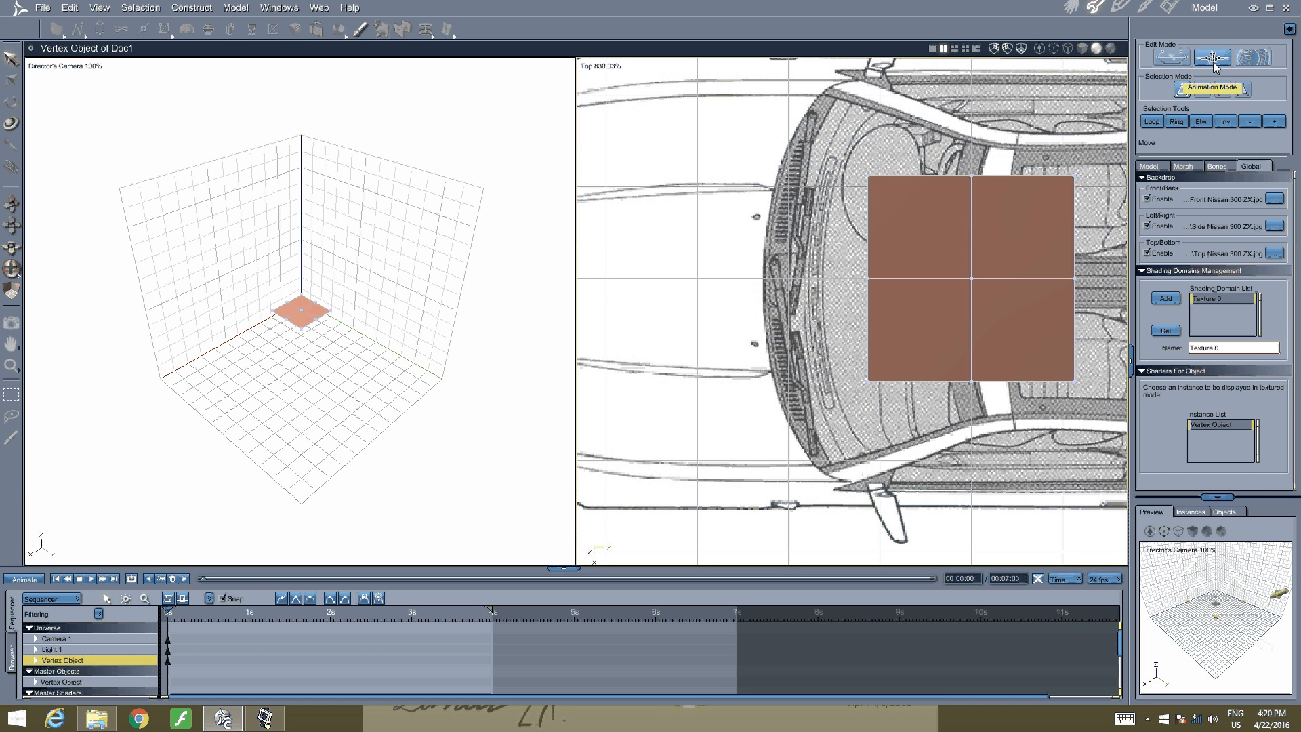
{"action": "left_click", "coordinate": [1171, 58]}
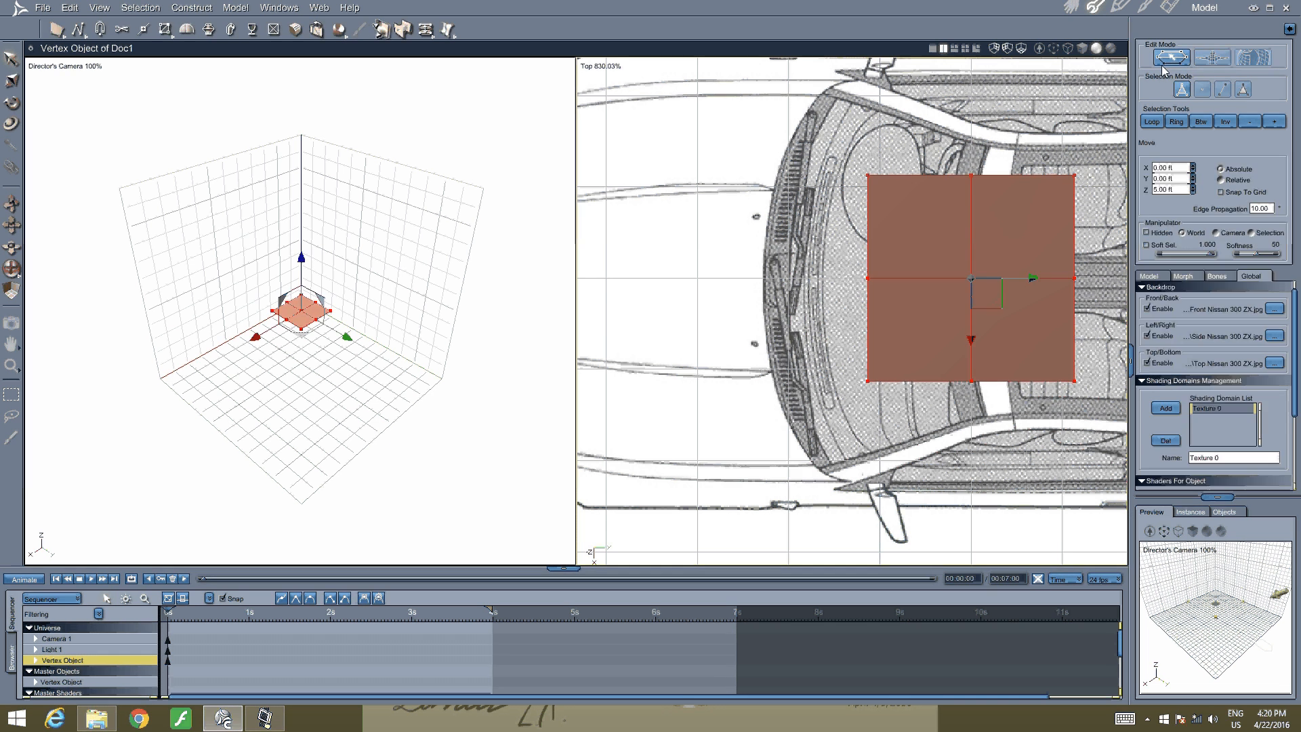
{"action": "left_click", "coordinate": [1152, 276]}
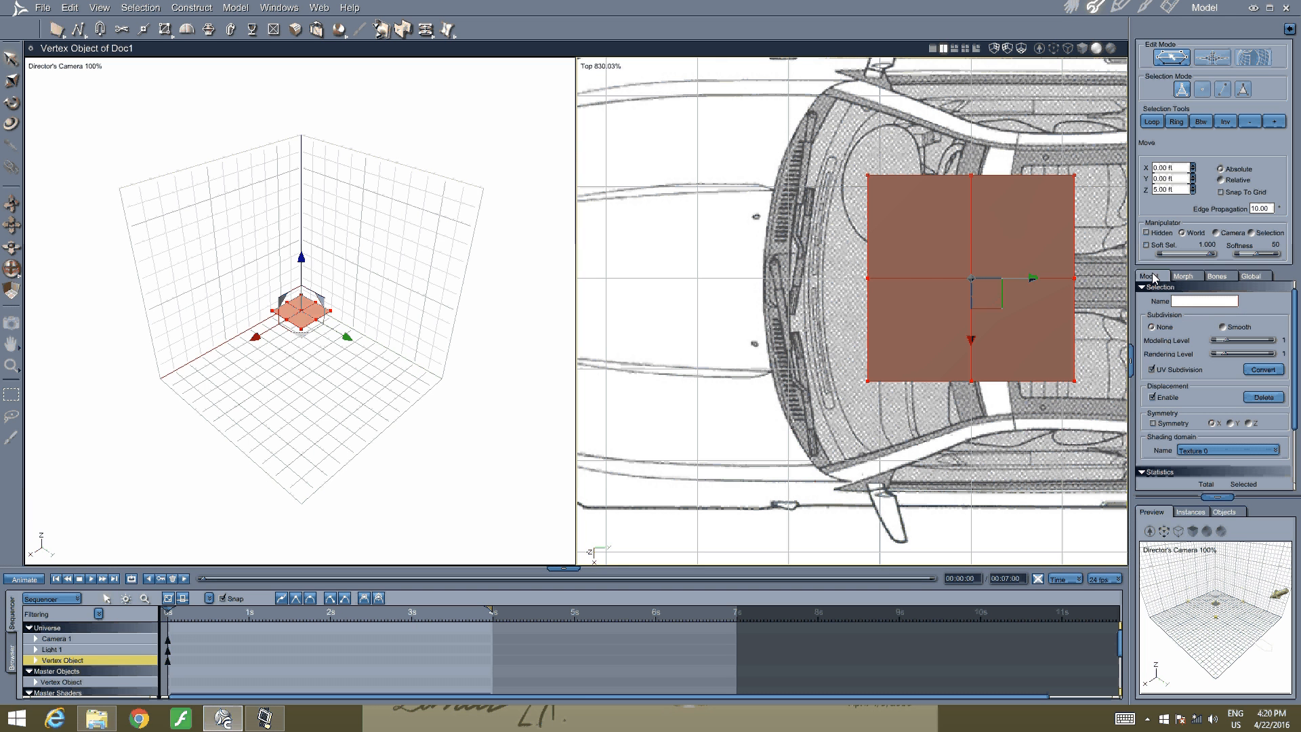
{"action": "left_click", "coordinate": [1154, 423]}
Move the whole mesh along Y to about -3.42 ft so it lies over the car's hood
{"action": "left_click_drag", "start_coordinate": [1032, 276], "coordinate": [720, 277]}
{"action": "middle_click_drag", "start_coordinate": [738, 331], "coordinate": [900, 421]}
{"action": "scroll", "coordinate": [847, 311], "scroll_direction": "up", "scroll_amount": 2}
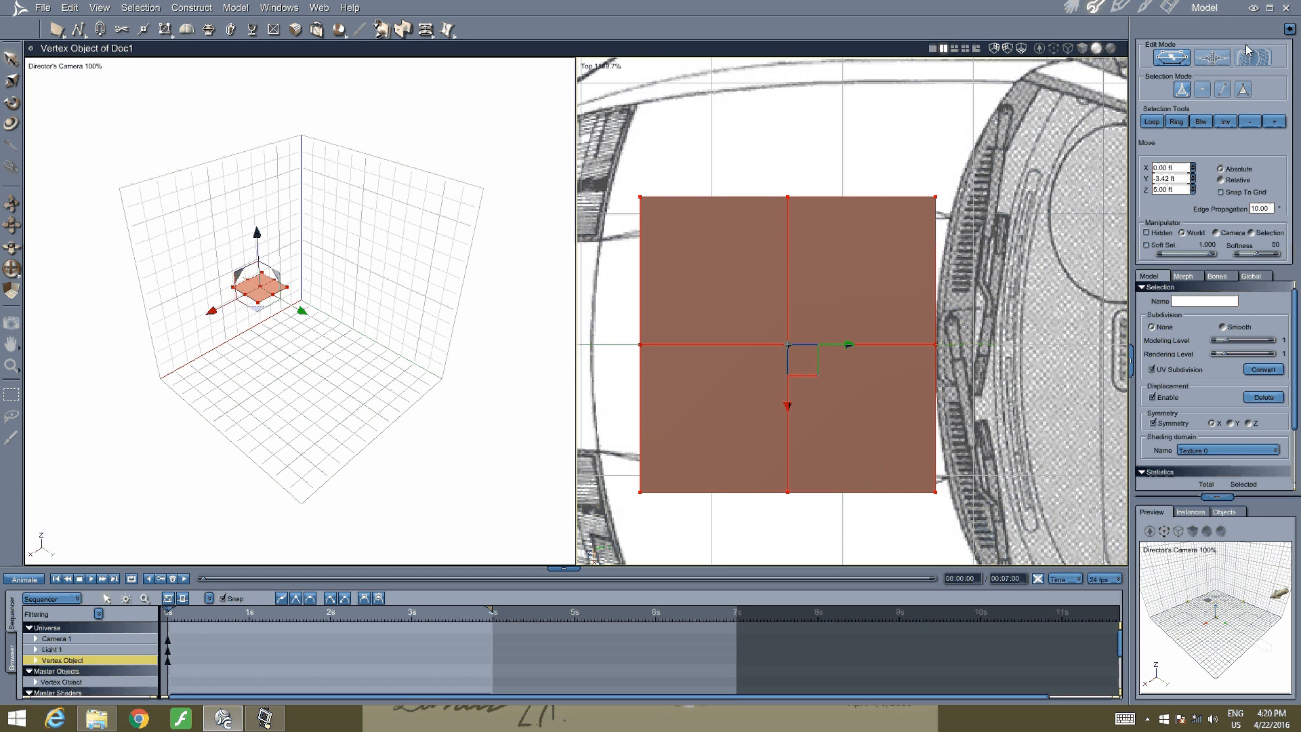
Select the outer side row of vertices and move it inward to X about 1.02 ft, against the hood crease line
{"action": "left_click", "coordinate": [1203, 90]}
{"action": "left_click_drag", "start_coordinate": [994, 522], "coordinate": [600, 403]}
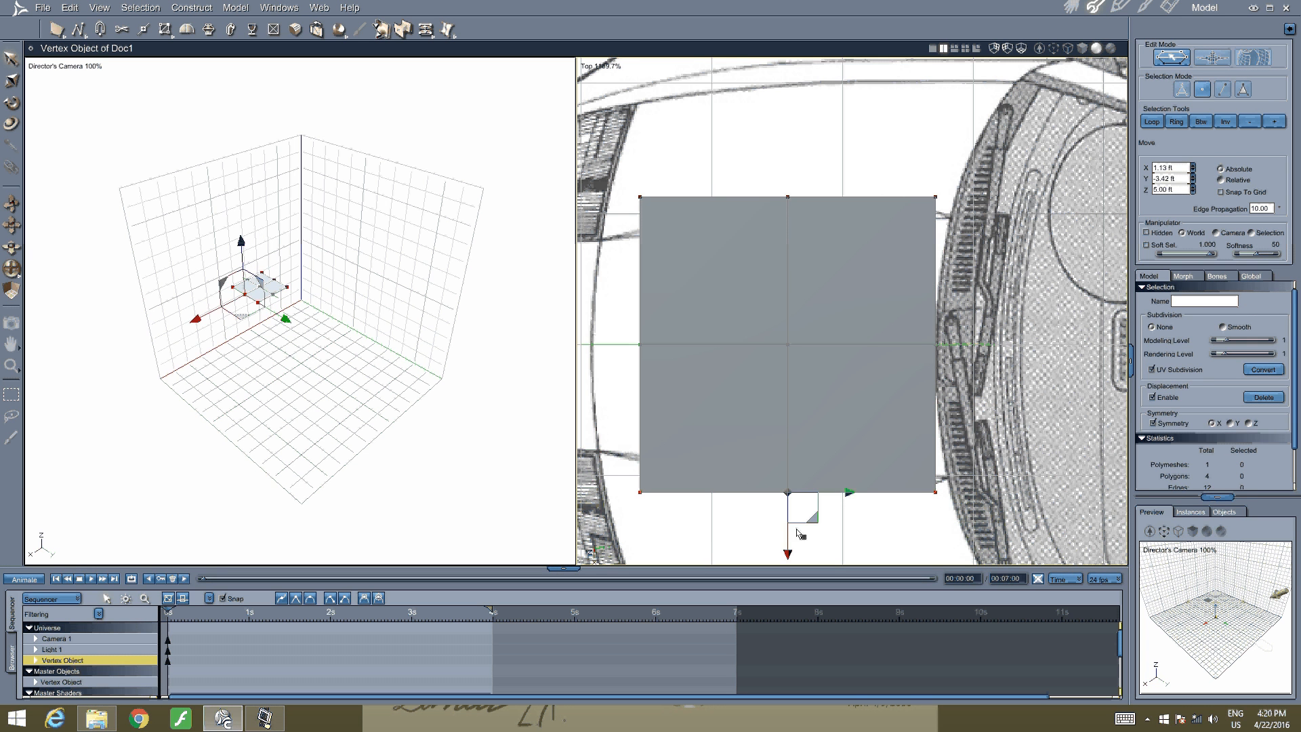
{"action": "left_click_drag", "start_coordinate": [789, 542], "coordinate": [792, 527]}
{"action": "scroll", "coordinate": [825, 483], "scroll_direction": "up", "scroll_amount": 3}
{"action": "middle_click_drag", "start_coordinate": [834, 465], "coordinate": [890, 327]}
{"action": "scroll", "coordinate": [890, 326], "scroll_direction": "down", "scroll_amount": 1}
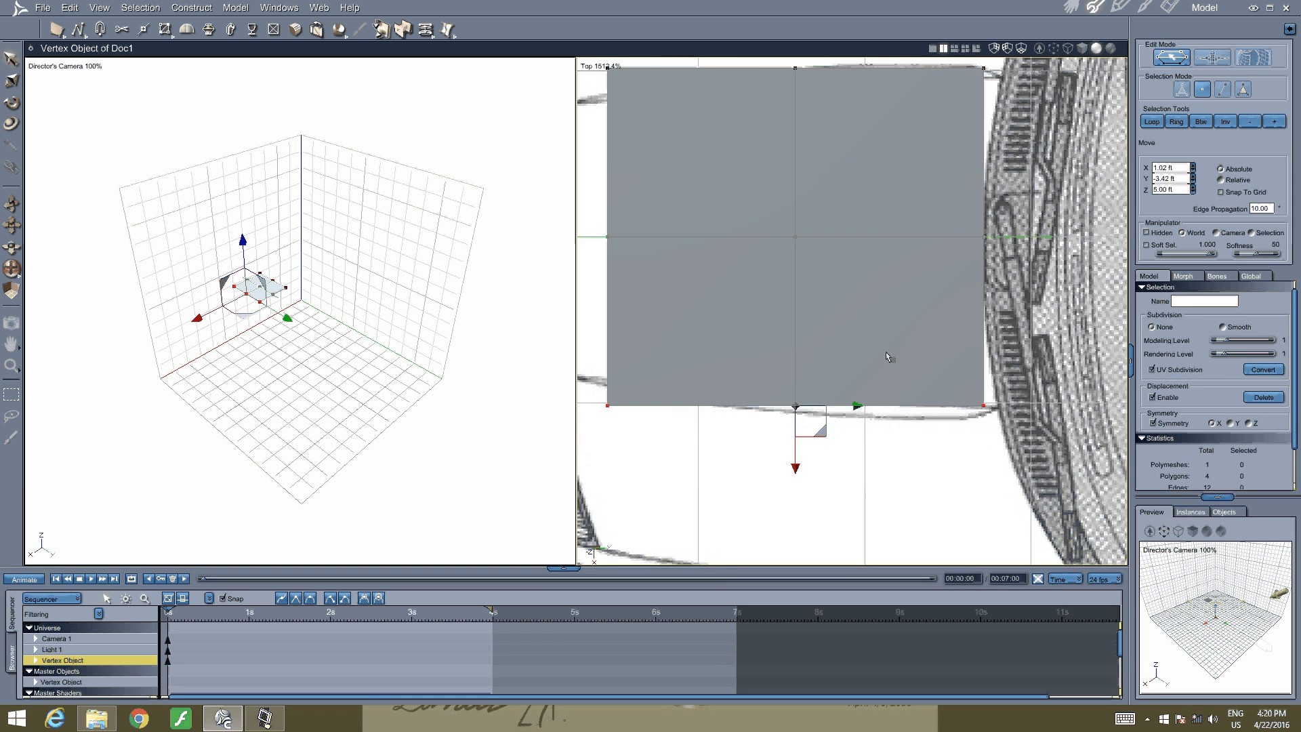
Reselect the outer side row of vertices and shift it toward the windshield to Y about -3.34 ft
{"action": "left_click", "coordinate": [844, 413]}
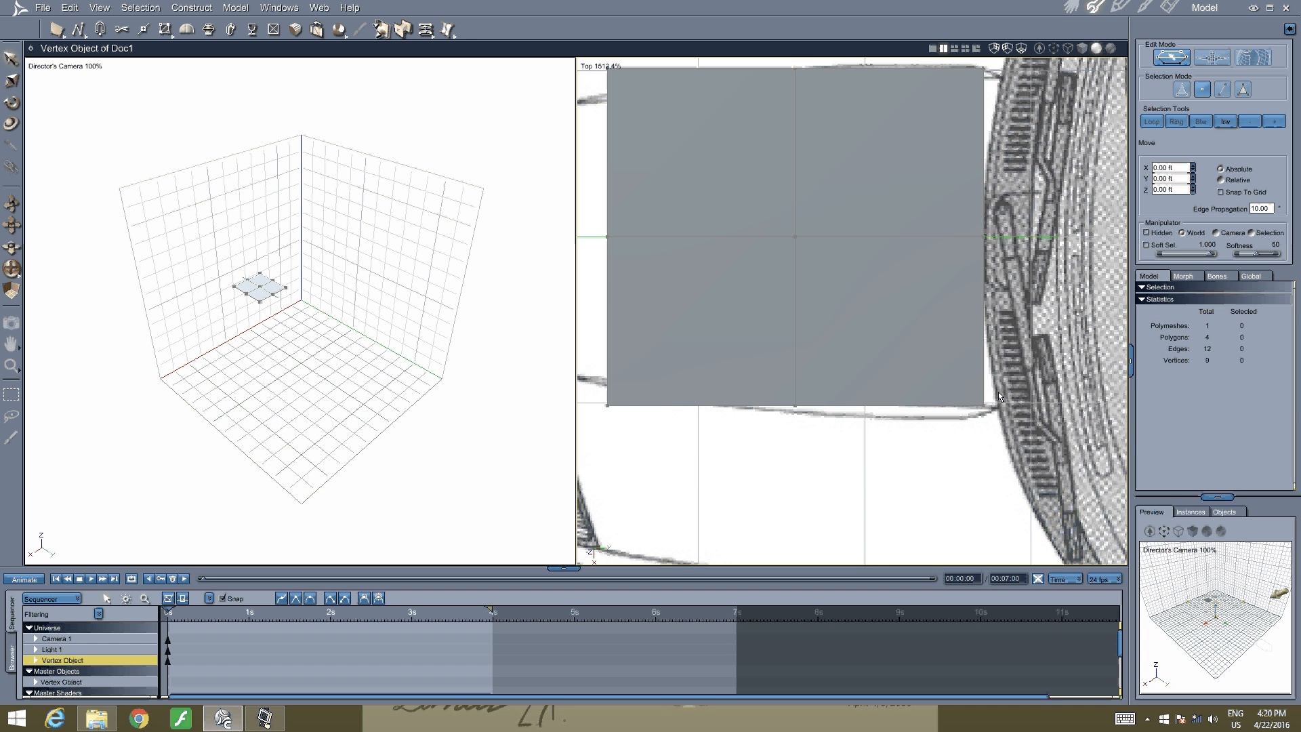
{"action": "left_click_drag", "start_coordinate": [1017, 468], "coordinate": [573, 291]}
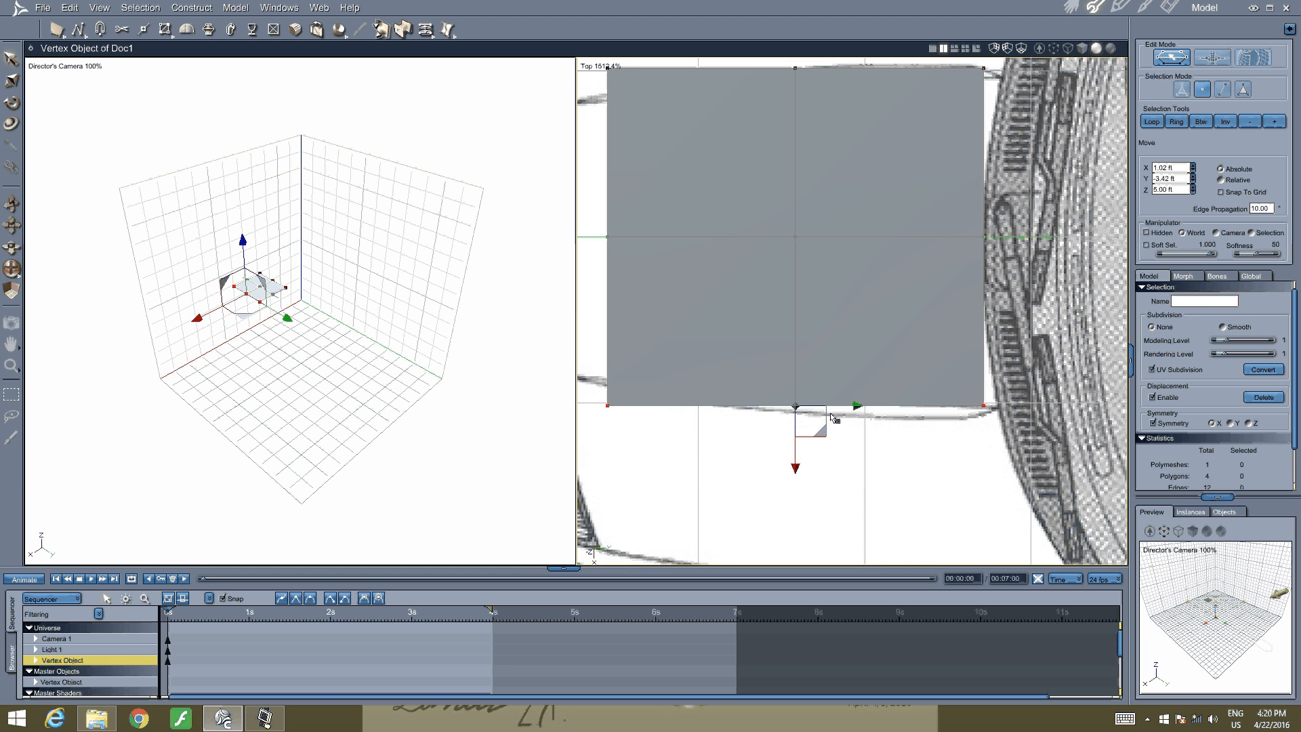
{"action": "left_click_drag", "start_coordinate": [832, 407], "coordinate": [845, 407]}
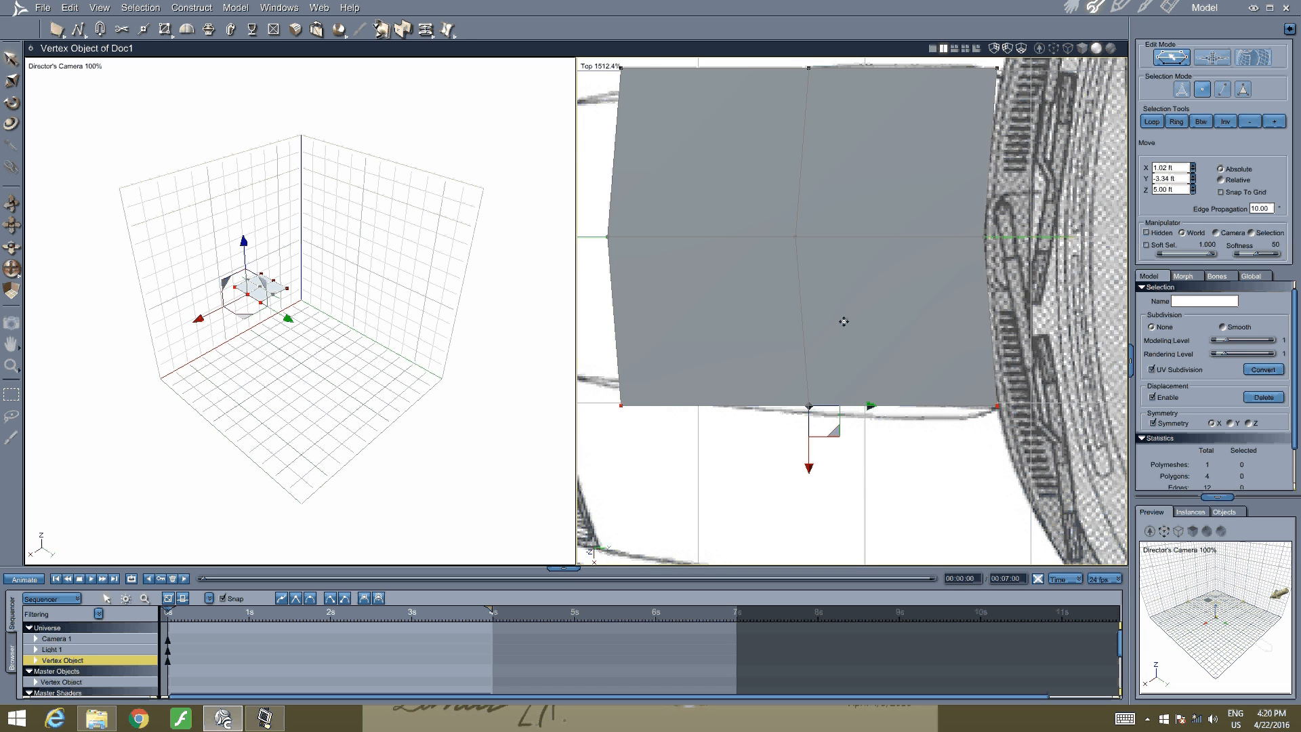
Select the middle crosswise row of vertices and move it along Y toward the front of the car
{"action": "scroll", "coordinate": [843, 321], "scroll_direction": "down", "scroll_amount": 2}
{"action": "left_click", "coordinate": [727, 190]}
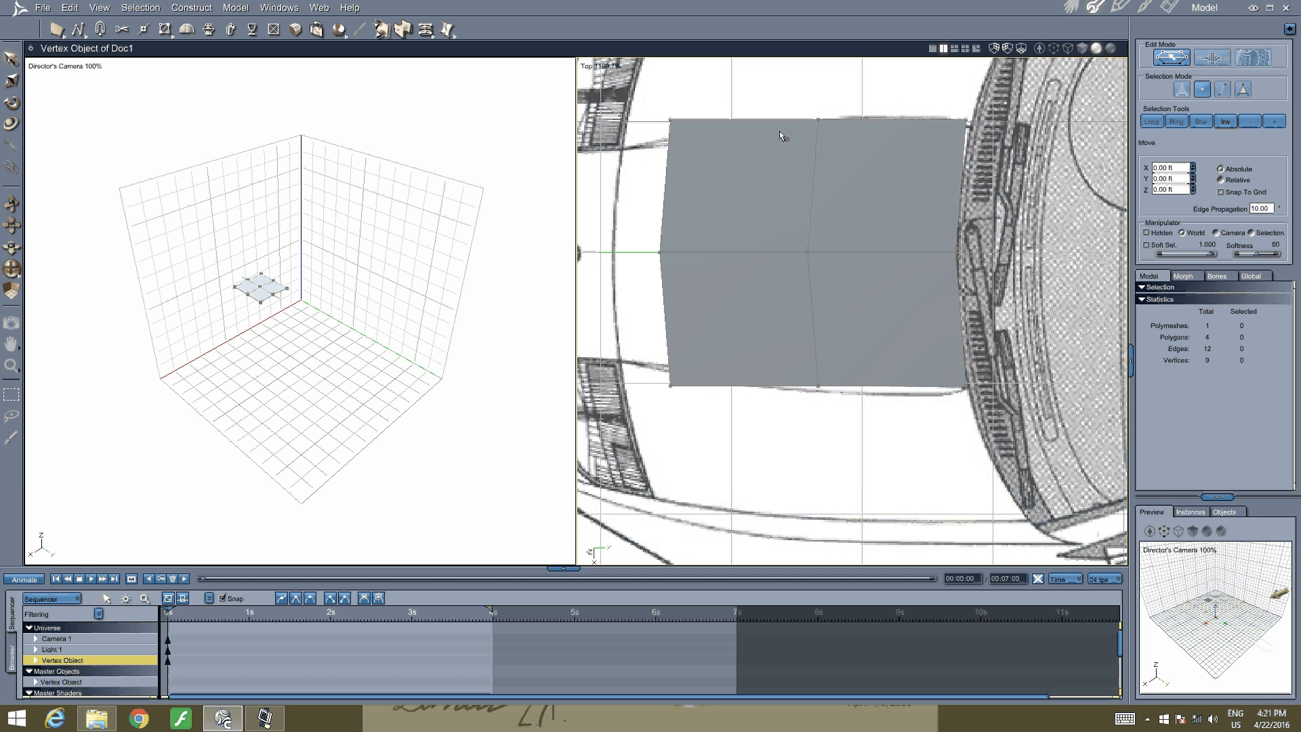
{"action": "left_click_drag", "start_coordinate": [780, 122], "coordinate": [835, 505]}
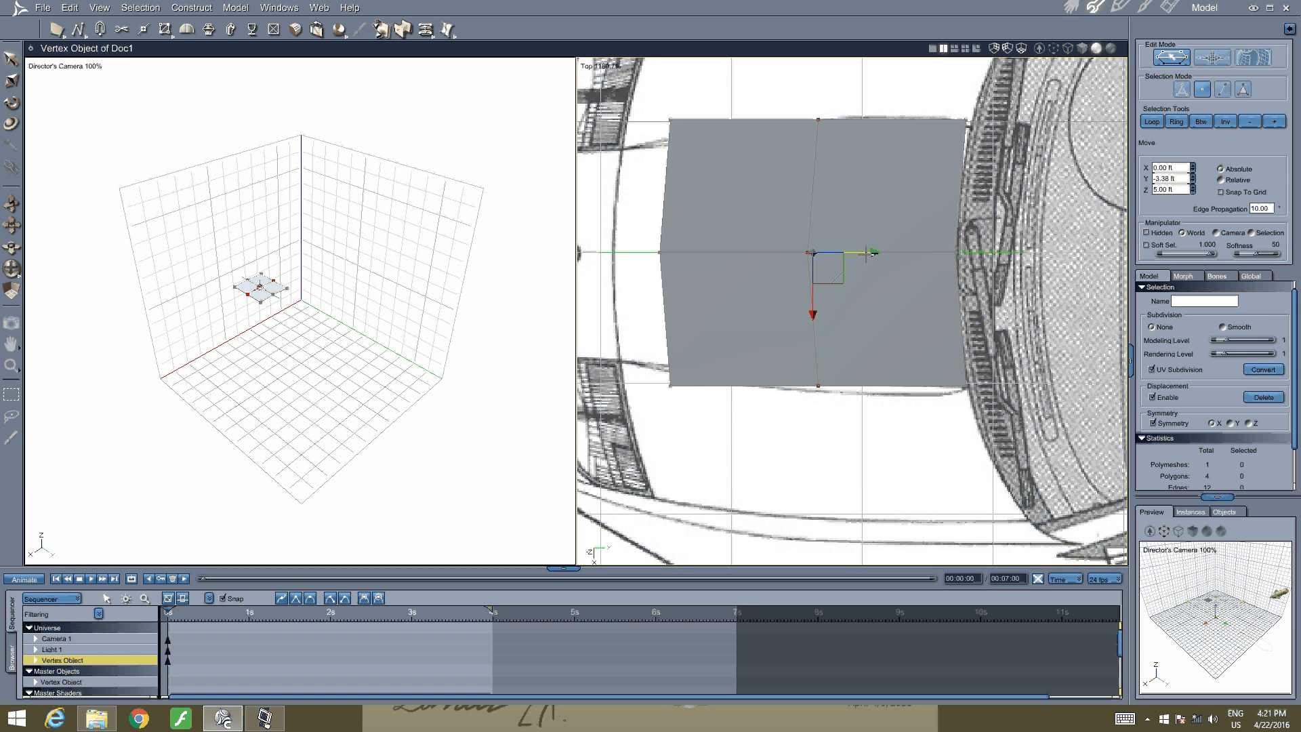
{"action": "left_click_drag", "start_coordinate": [874, 253], "coordinate": [834, 282]}
Select the front row of vertices and move it forward to Y about -4.87 ft, near the hood's front edge
{"action": "left_click_drag", "start_coordinate": [684, 97], "coordinate": [647, 415]}
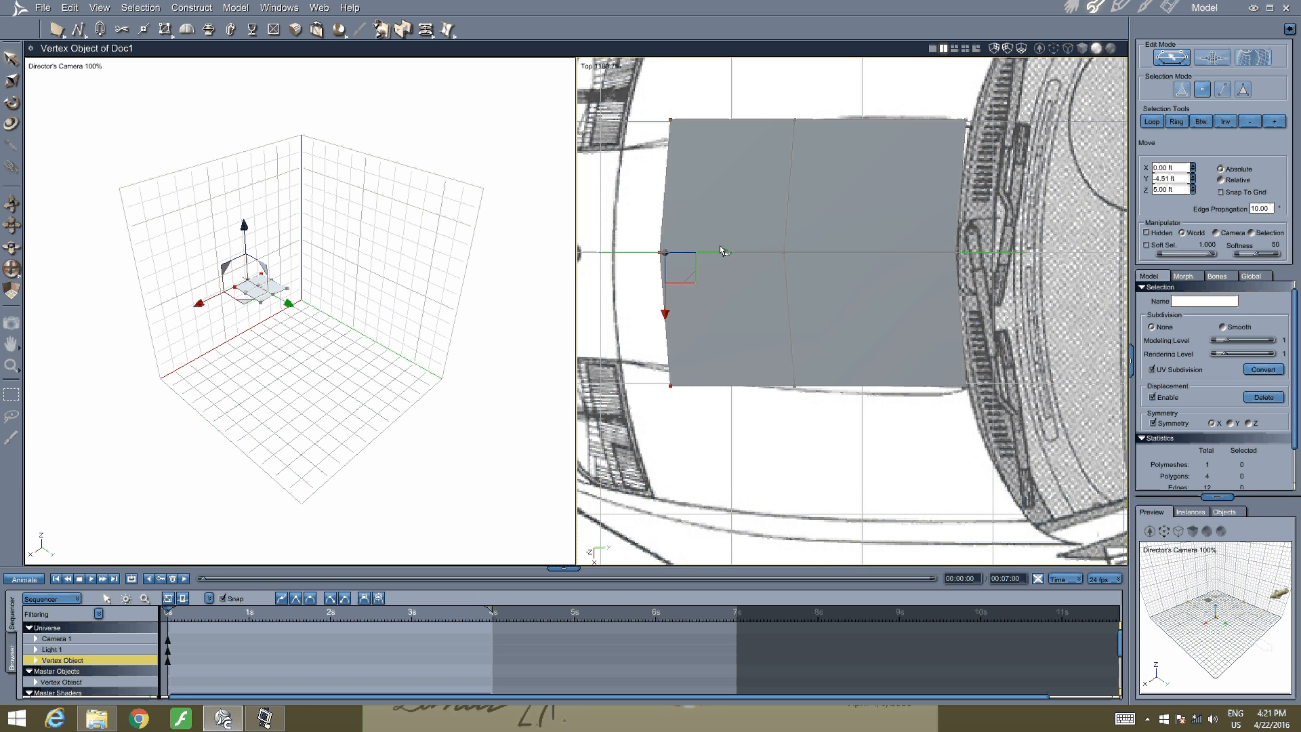
{"action": "left_click_drag", "start_coordinate": [715, 266], "coordinate": [820, 328]}
{"action": "key", "text": "space"}
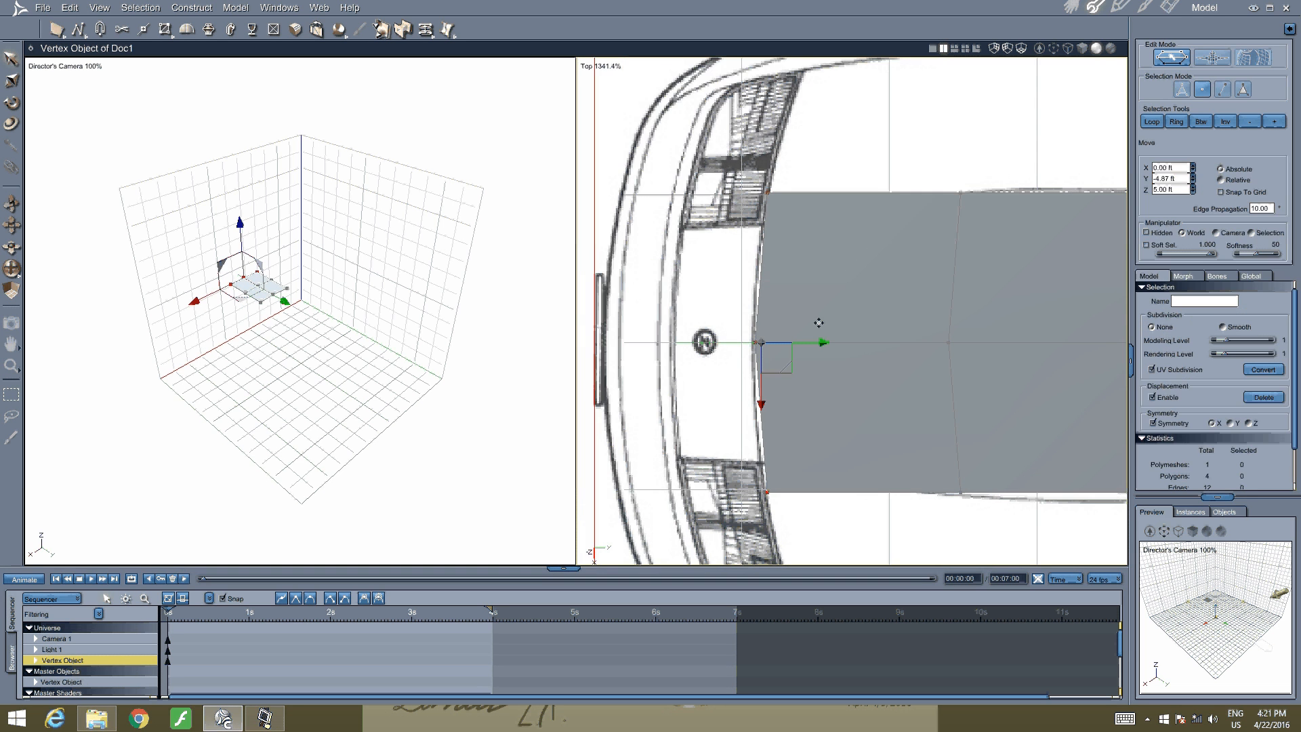
Select the hood's front corner vertex and move it to X about 0.82 ft, Y about -4.88 ft, at the headlight's inner corner
{"action": "scroll", "coordinate": [775, 346], "scroll_direction": "up", "scroll_amount": 4}
{"action": "scroll", "coordinate": [777, 347], "scroll_direction": "up", "scroll_amount": 1}
{"action": "left_click_drag", "start_coordinate": [761, 467], "coordinate": [626, 361]}
{"action": "scroll", "coordinate": [705, 469], "scroll_direction": "up", "scroll_amount": 3}
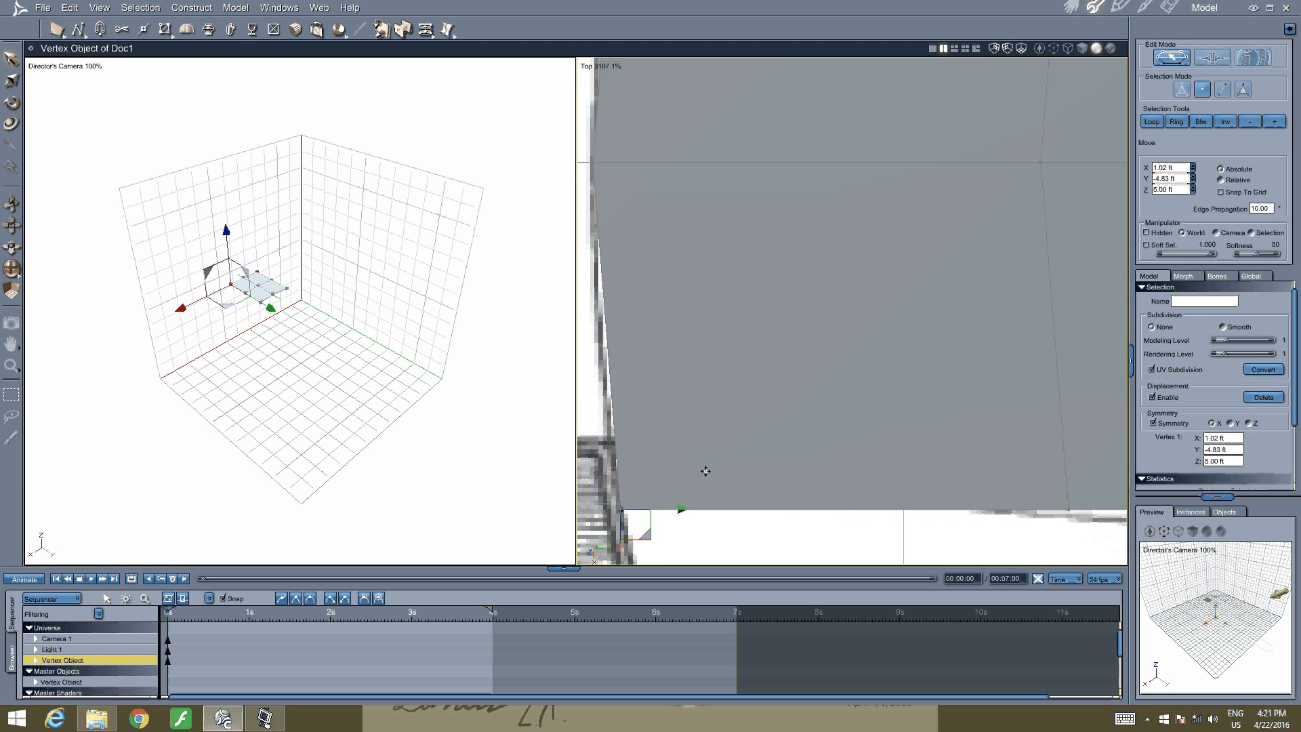
{"action": "key", "text": "space"}
{"action": "left_click_drag", "start_coordinate": [717, 446], "coordinate": [784, 329]}
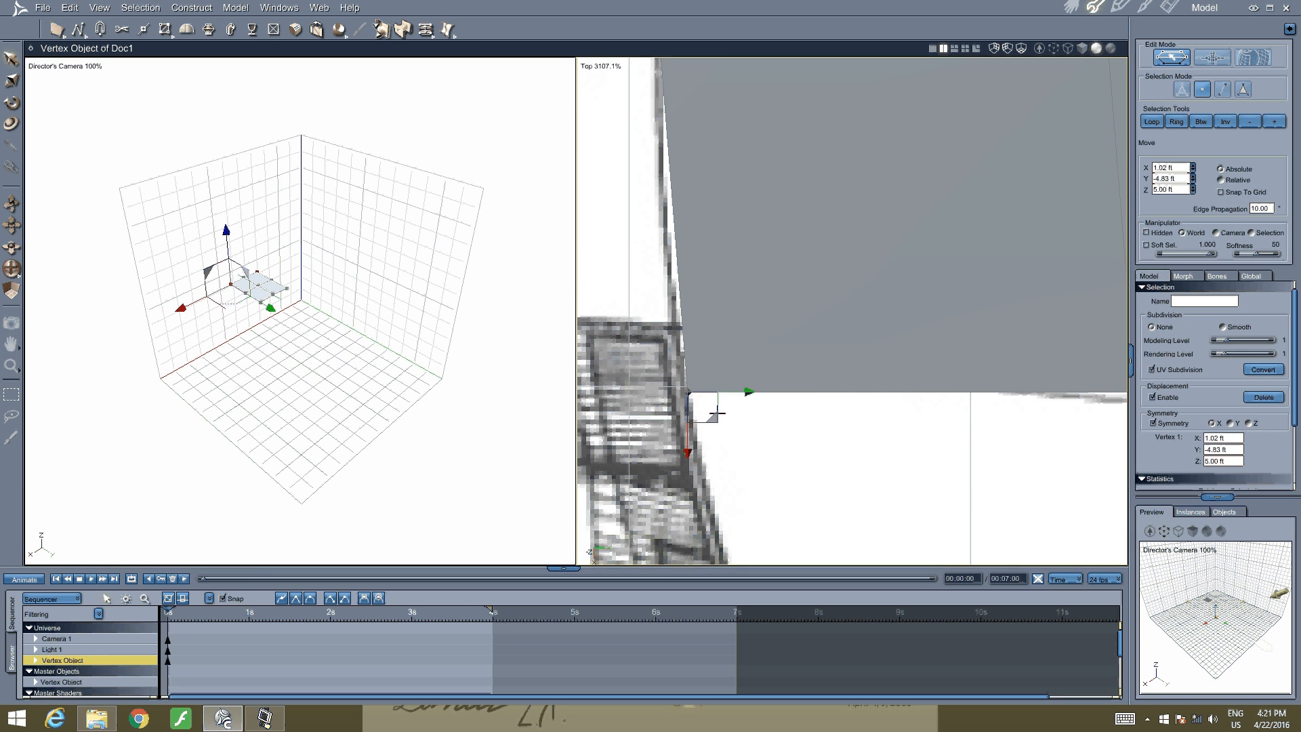
{"action": "left_click_drag", "start_coordinate": [715, 410], "coordinate": [691, 350]}
{"action": "scroll", "coordinate": [706, 347], "scroll_direction": "down", "scroll_amount": 5}
{"action": "scroll", "coordinate": [992, 311], "scroll_direction": "down", "scroll_amount": 2}
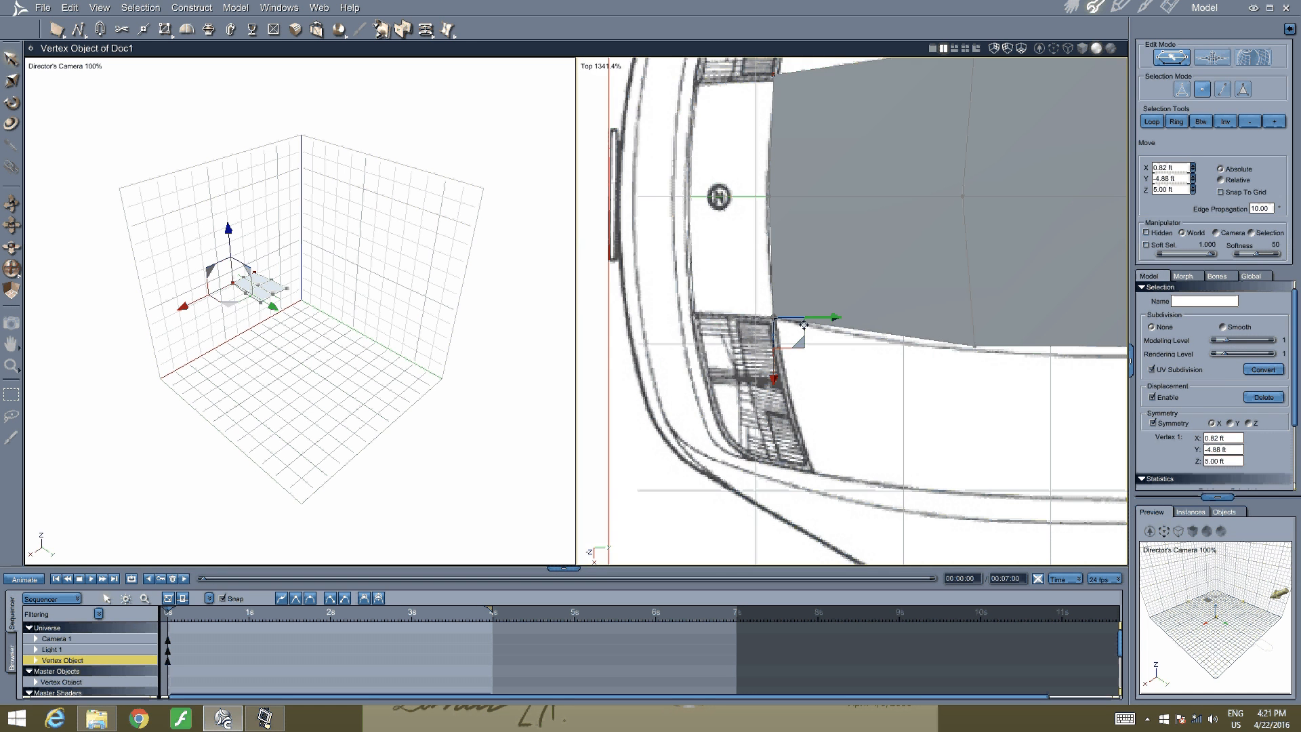
Select the middle vertex on the hood's side edge and move it inward to X about 0.96 ft
{"action": "key", "text": "space"}
{"action": "left_click_drag", "start_coordinate": [993, 311], "coordinate": [719, 291]}
{"action": "middle_click_drag", "start_coordinate": [715, 287], "coordinate": [836, 282]}
{"action": "scroll", "coordinate": [837, 282], "scroll_direction": "up", "scroll_amount": 3}
{"action": "left_click_drag", "start_coordinate": [831, 344], "coordinate": [776, 228]}
{"action": "scroll", "coordinate": [807, 319], "scroll_direction": "up", "scroll_amount": 6}
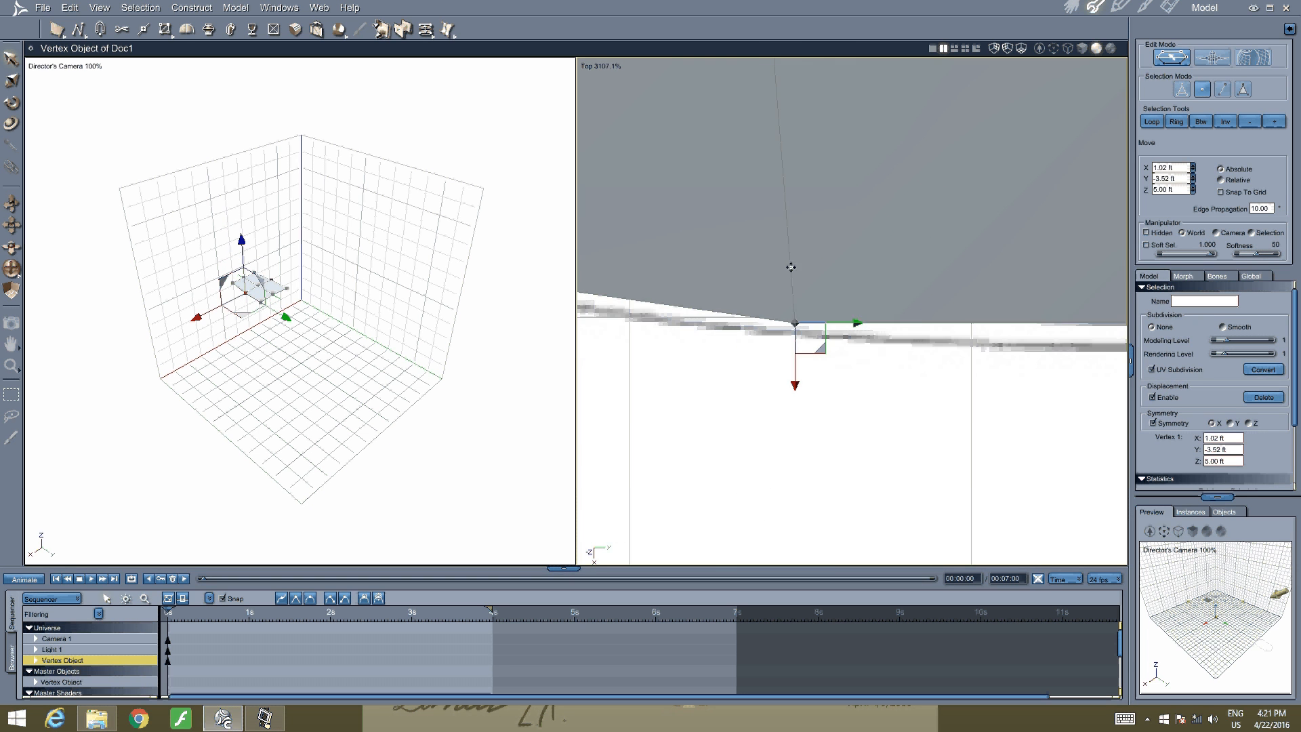
{"action": "left_click_drag", "start_coordinate": [807, 319], "coordinate": [808, 308]}
{"action": "scroll", "coordinate": [808, 308], "scroll_direction": "down", "scroll_amount": 12}
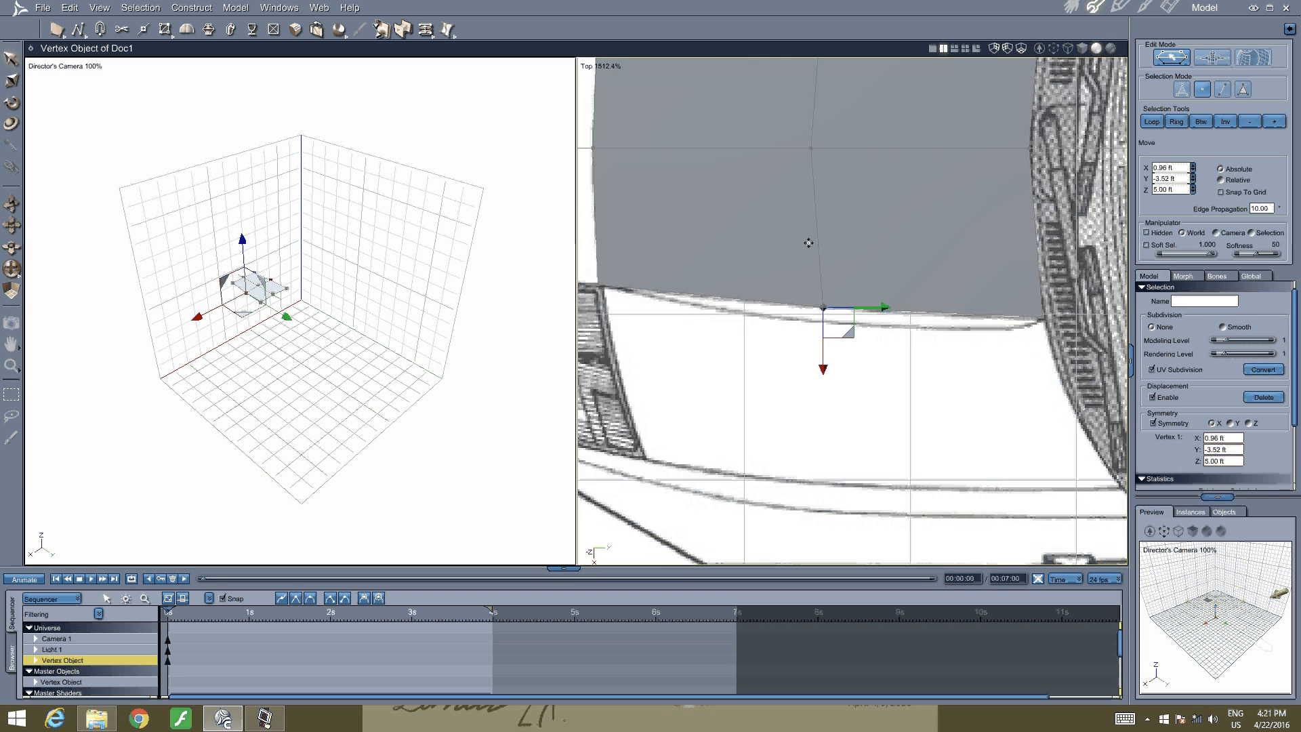
Shift the middle side vertex toward the car's front to Y about -3.56 ft and clear the selection
{"action": "scroll", "coordinate": [872, 390], "scroll_direction": "up", "scroll_amount": 5}
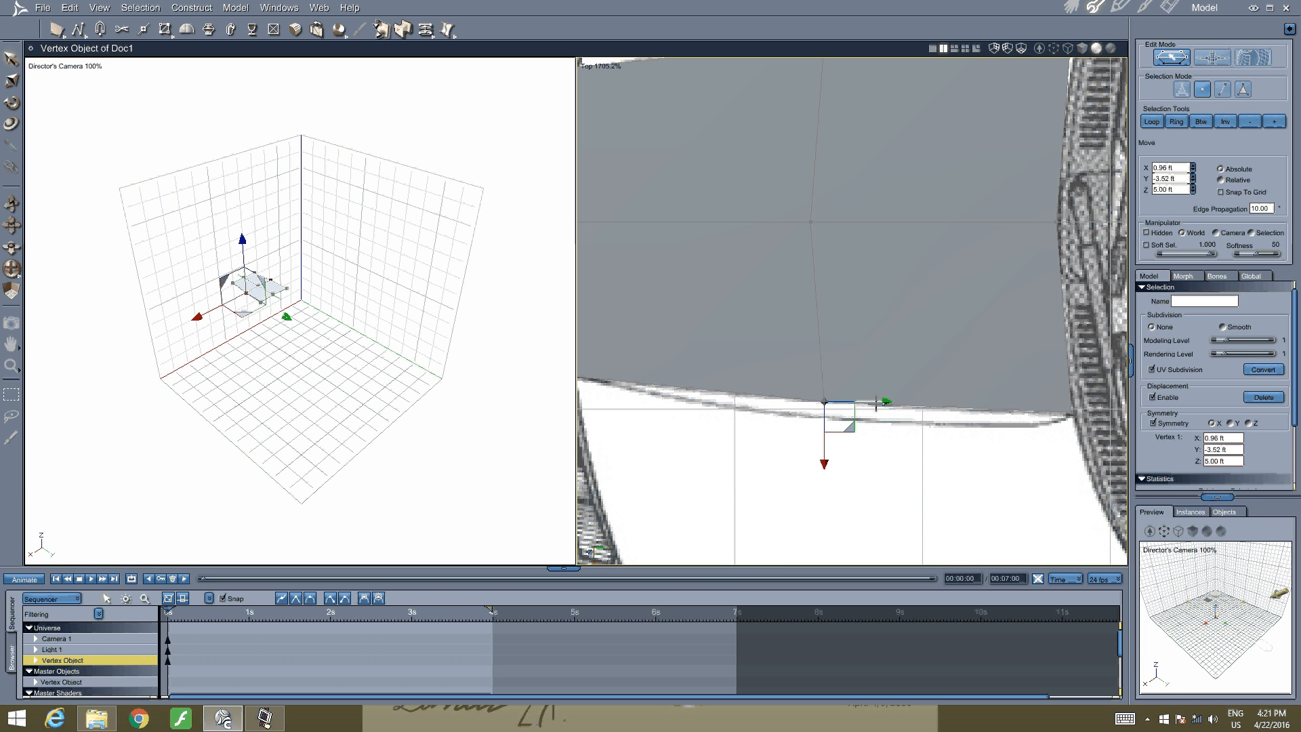
{"action": "left_click_drag", "start_coordinate": [875, 403], "coordinate": [869, 403]}
{"action": "scroll", "coordinate": [905, 237], "scroll_direction": "down", "scroll_amount": 2}
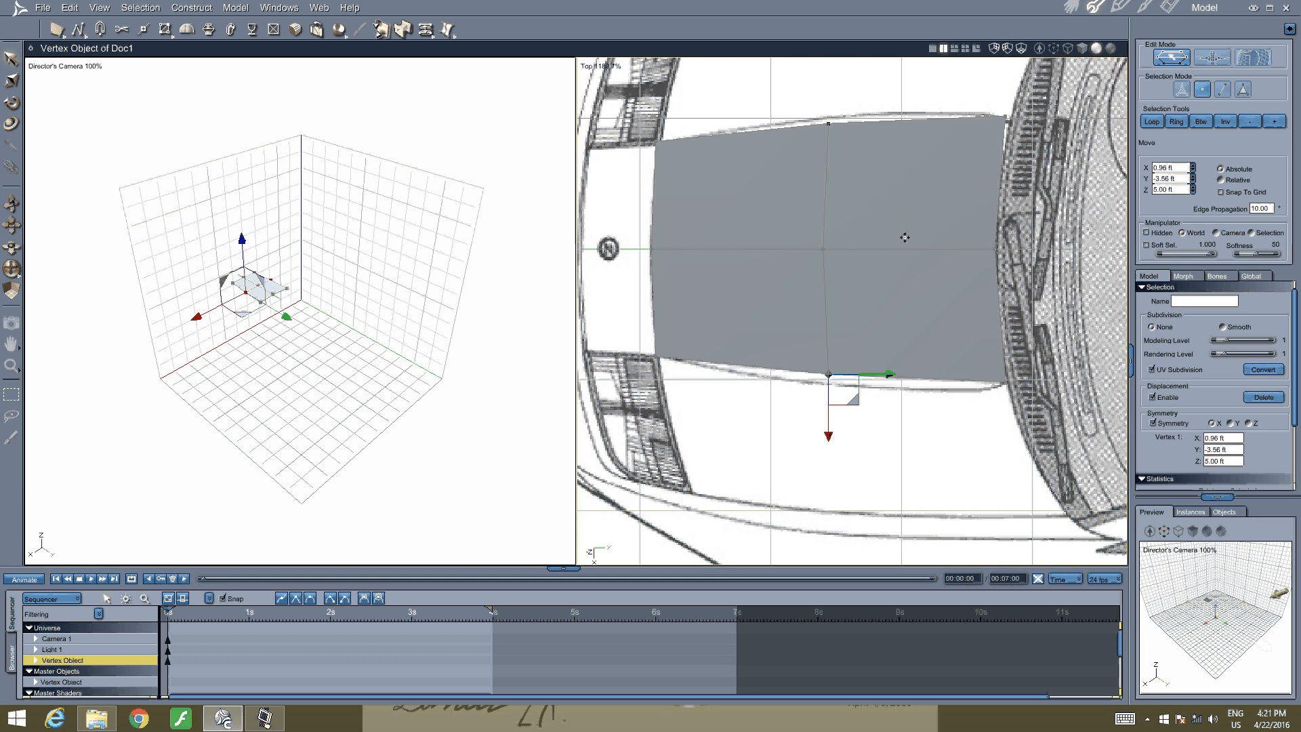
{"action": "middle_click_drag", "start_coordinate": [689, 271], "coordinate": [800, 299]}
{"action": "scroll", "coordinate": [860, 335], "scroll_direction": "up", "scroll_amount": 2}
{"action": "scroll", "coordinate": [799, 297], "scroll_direction": "down", "scroll_amount": 1}
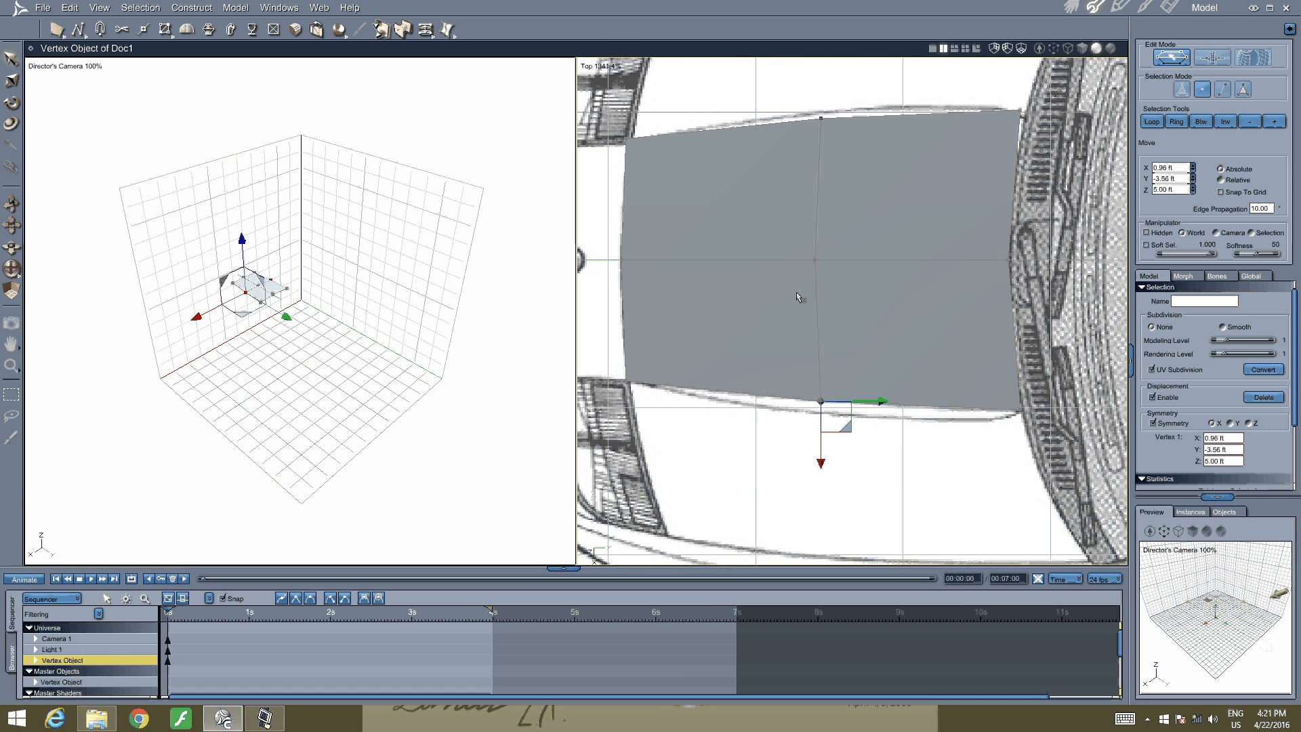
{"action": "left_click", "coordinate": [798, 296]}
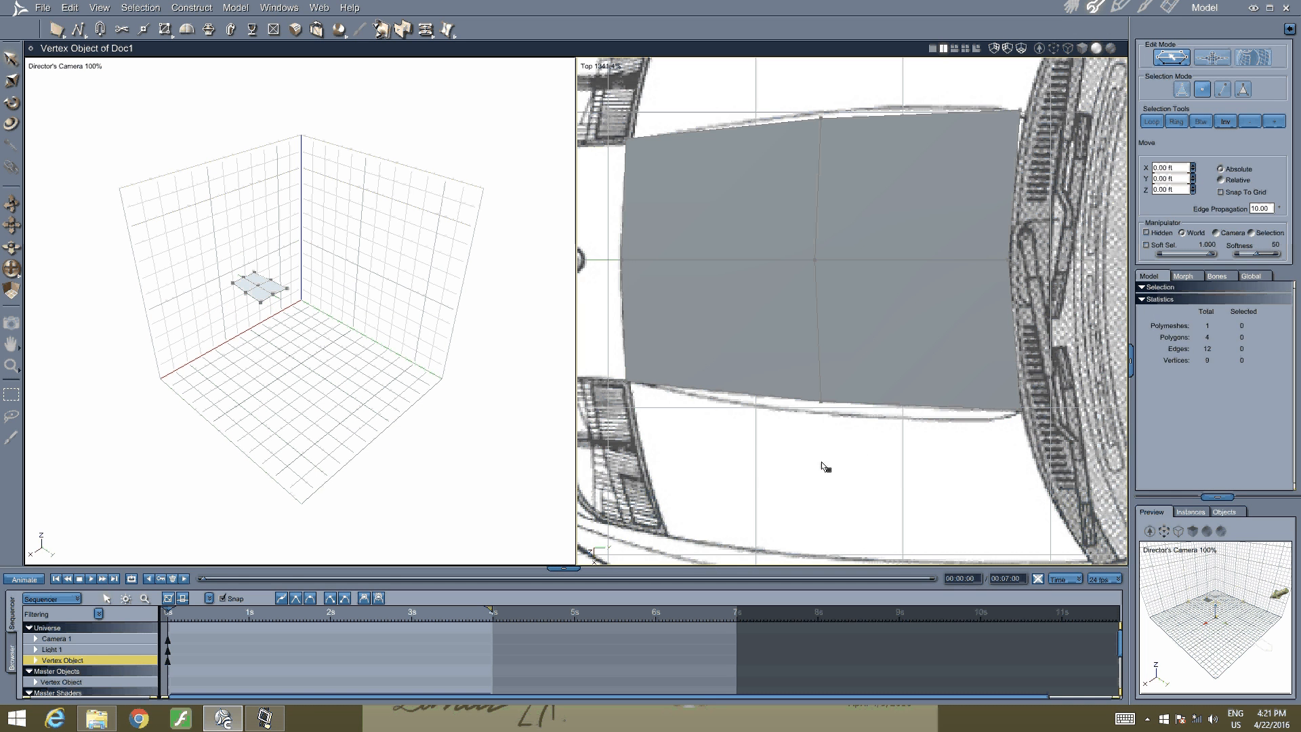
Select the two edges along the hood's side, extrude them with Dynamic Extrusion, and undo the downward offset
{"action": "middle_click_drag", "start_coordinate": [874, 459], "coordinate": [863, 372]}
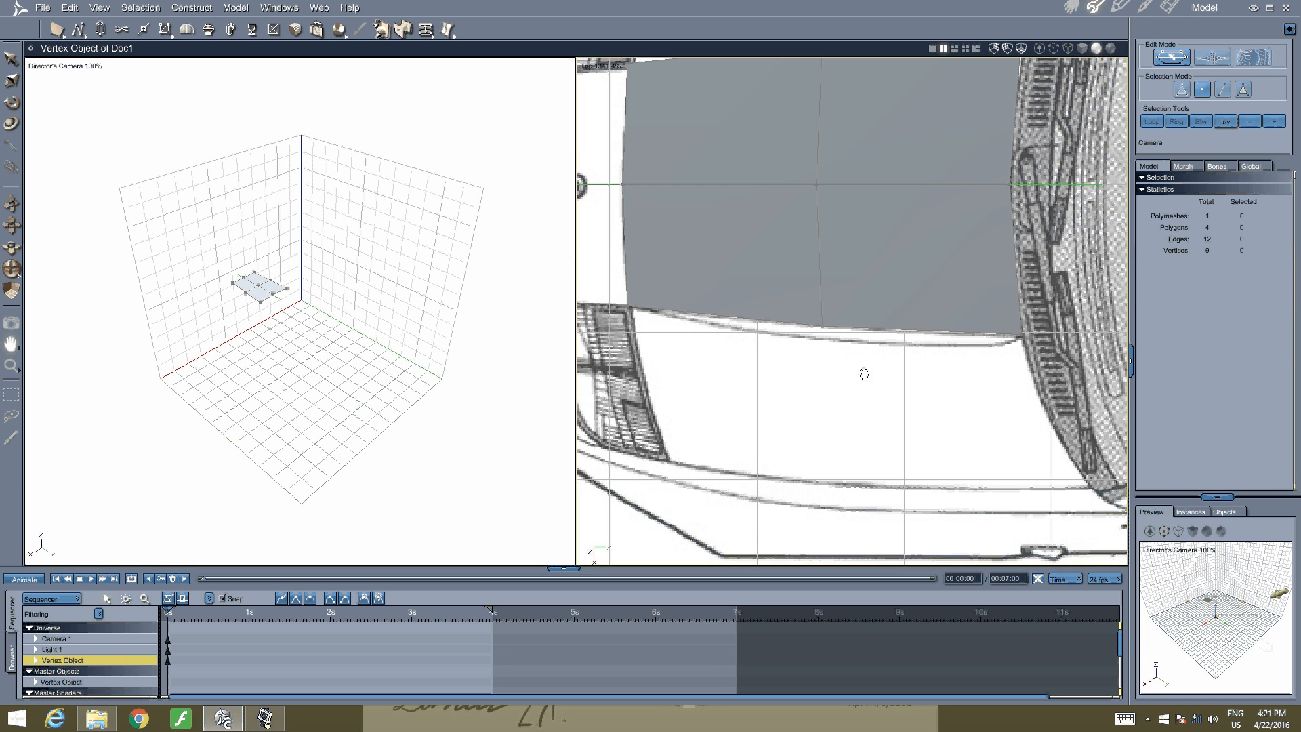
{"action": "left_click", "coordinate": [1222, 90]}
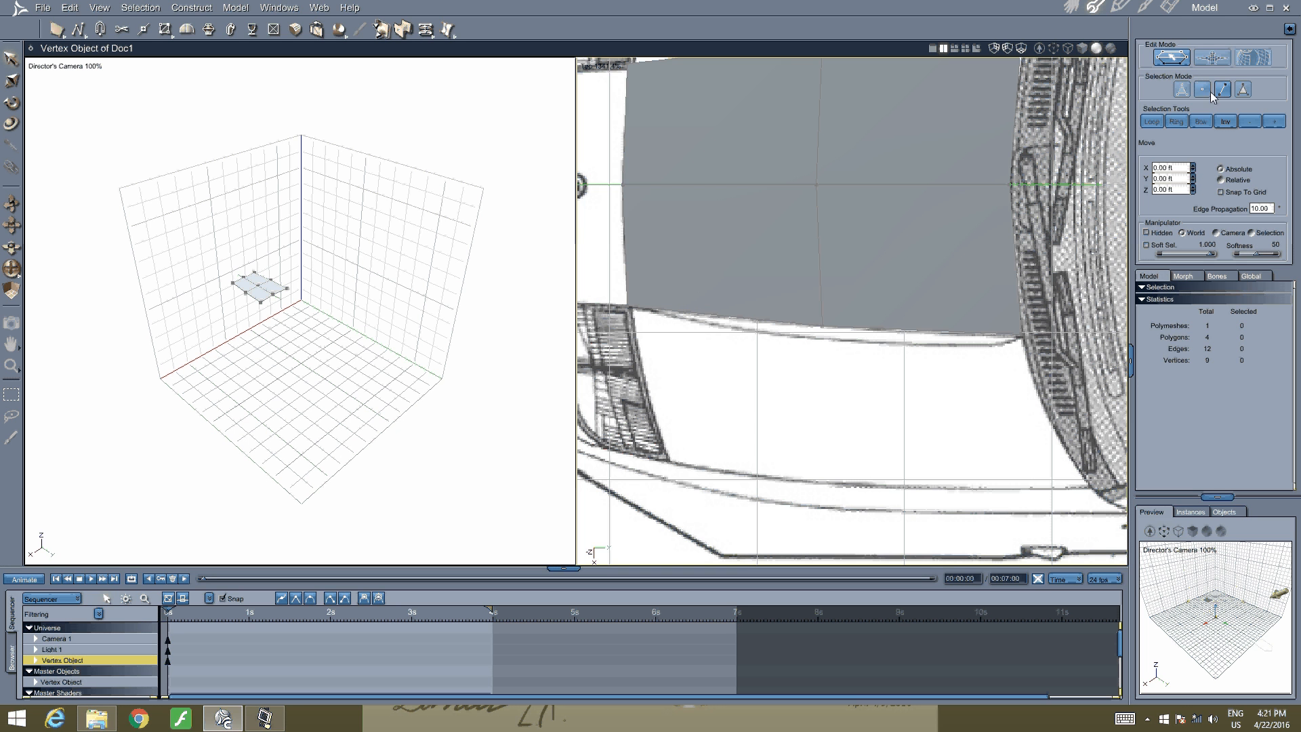
{"action": "left_click", "coordinate": [798, 325]}
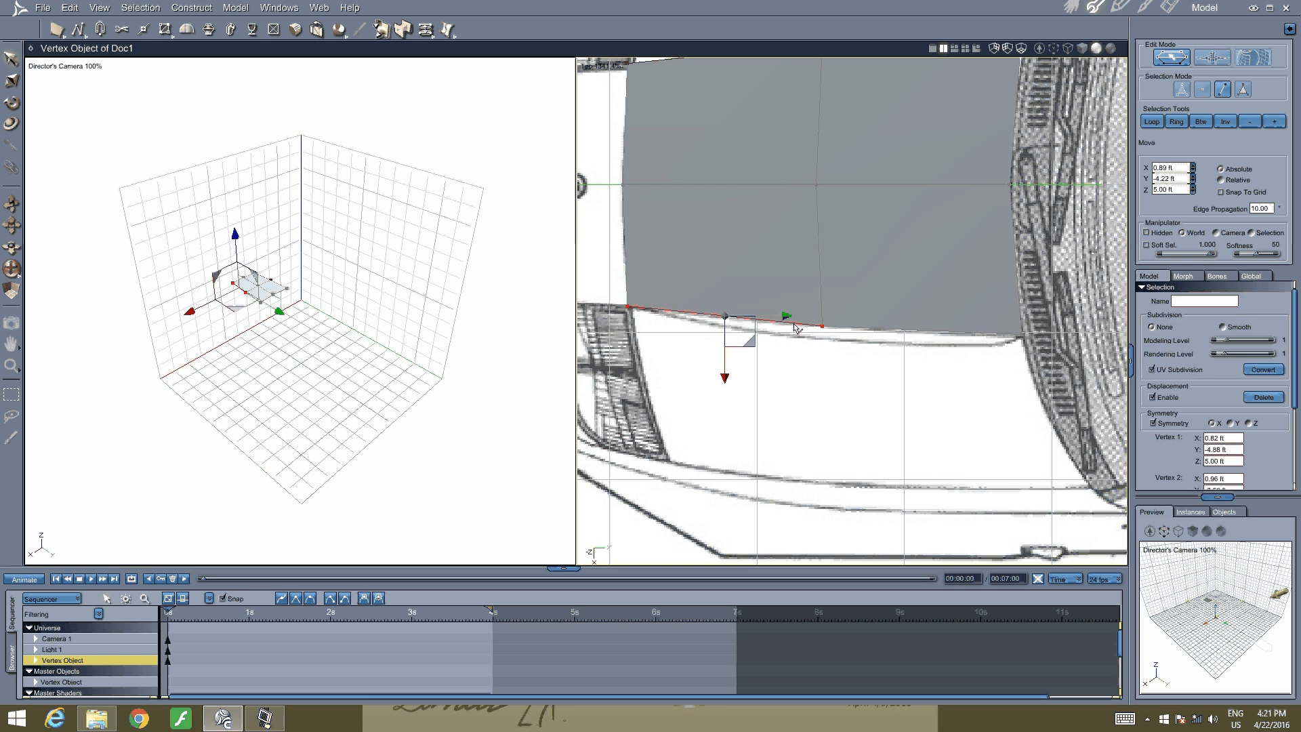
{"action": "left_click", "coordinate": [834, 328], "text": "shift"}
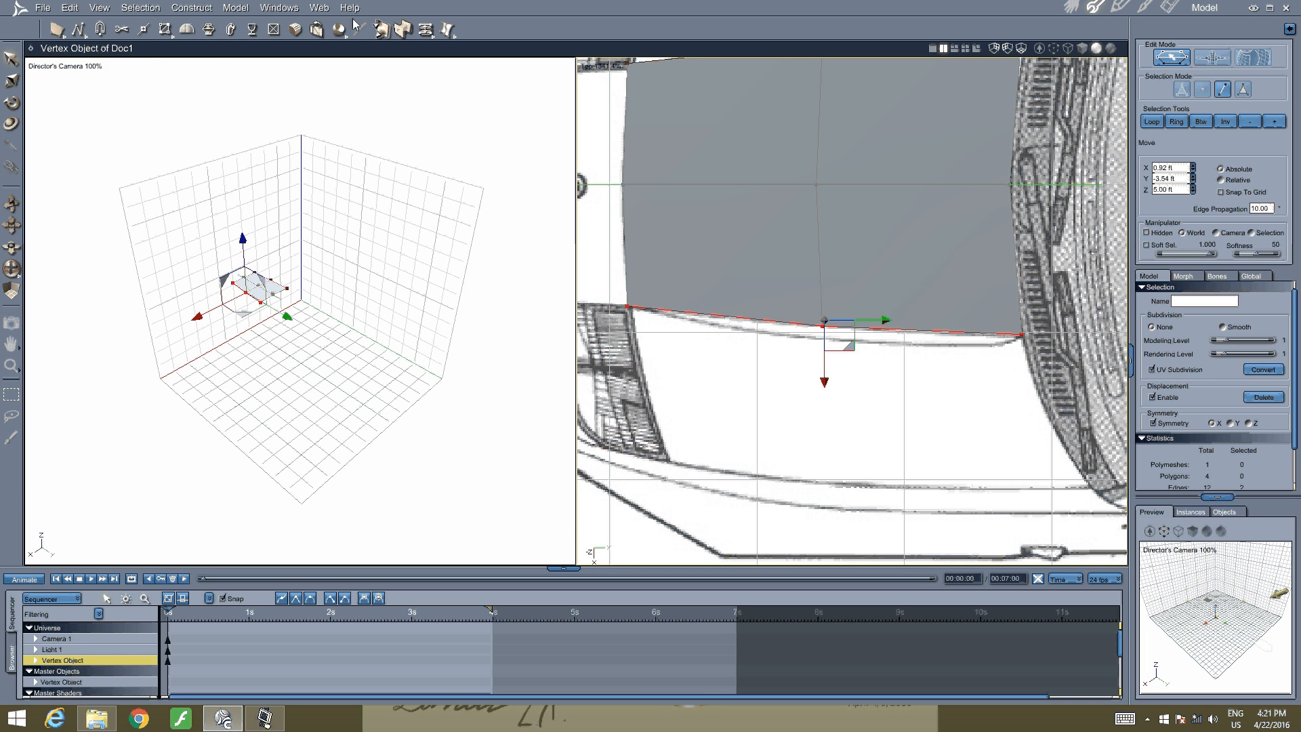
{"action": "left_click", "coordinate": [207, 30]}
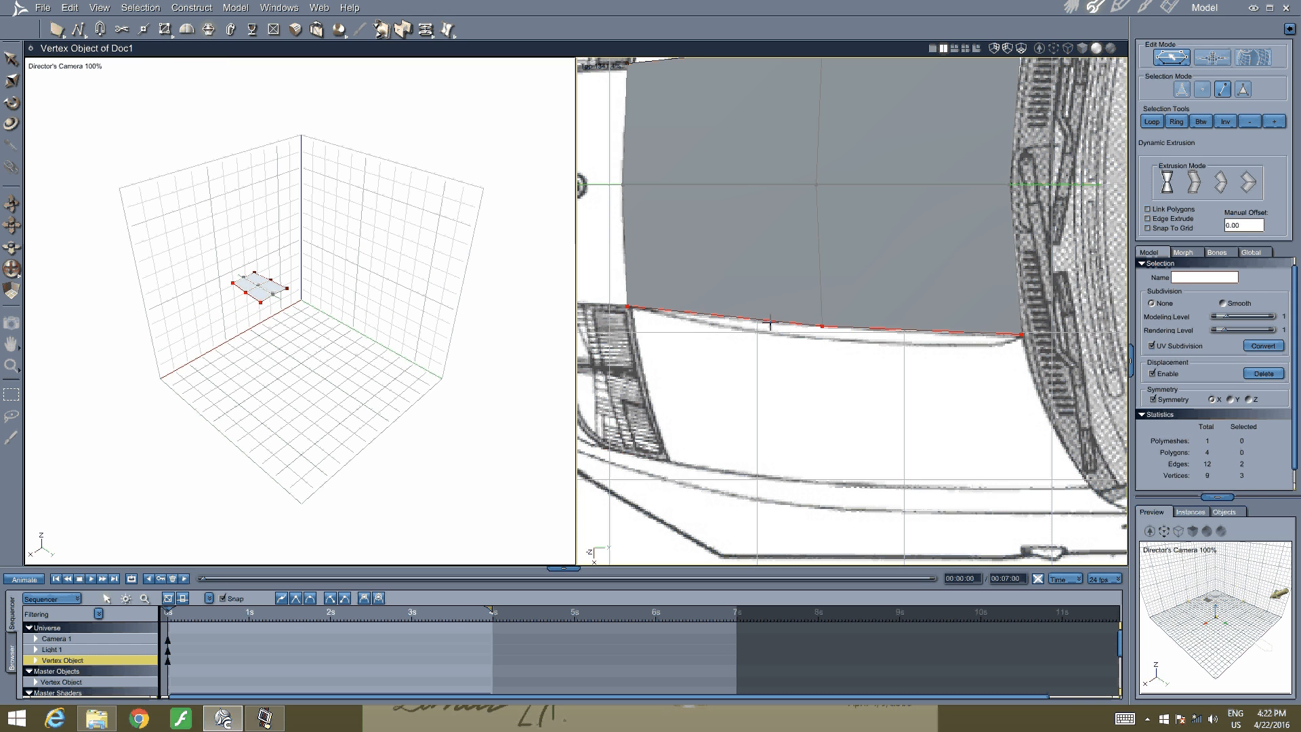
{"action": "scroll", "coordinate": [345, 313], "scroll_direction": "up", "scroll_amount": 5}
{"action": "middle_click_drag", "start_coordinate": [344, 313], "coordinate": [438, 337]}
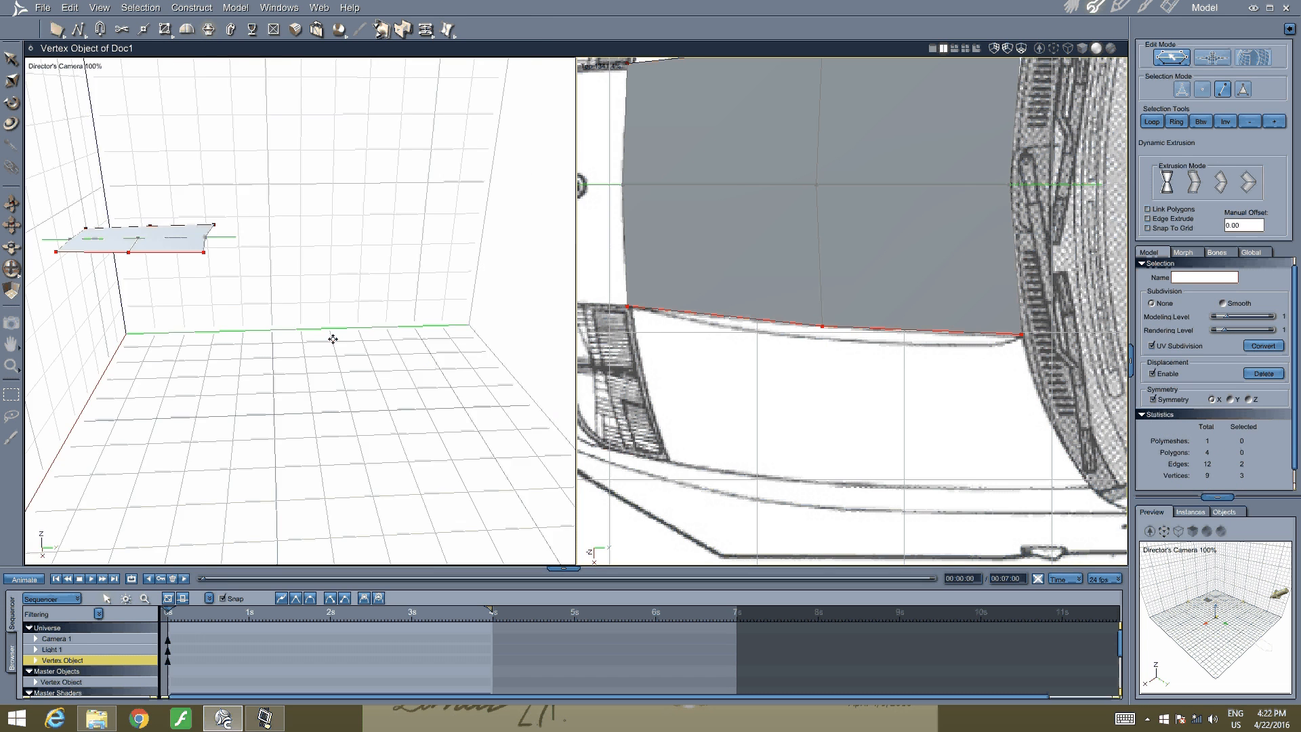
{"action": "left_click_drag", "start_coordinate": [408, 337], "coordinate": [284, 351]}
{"action": "scroll", "coordinate": [287, 334], "scroll_direction": "up", "scroll_amount": 5}
{"action": "left_click_drag", "start_coordinate": [131, 477], "coordinate": [189, 417]}
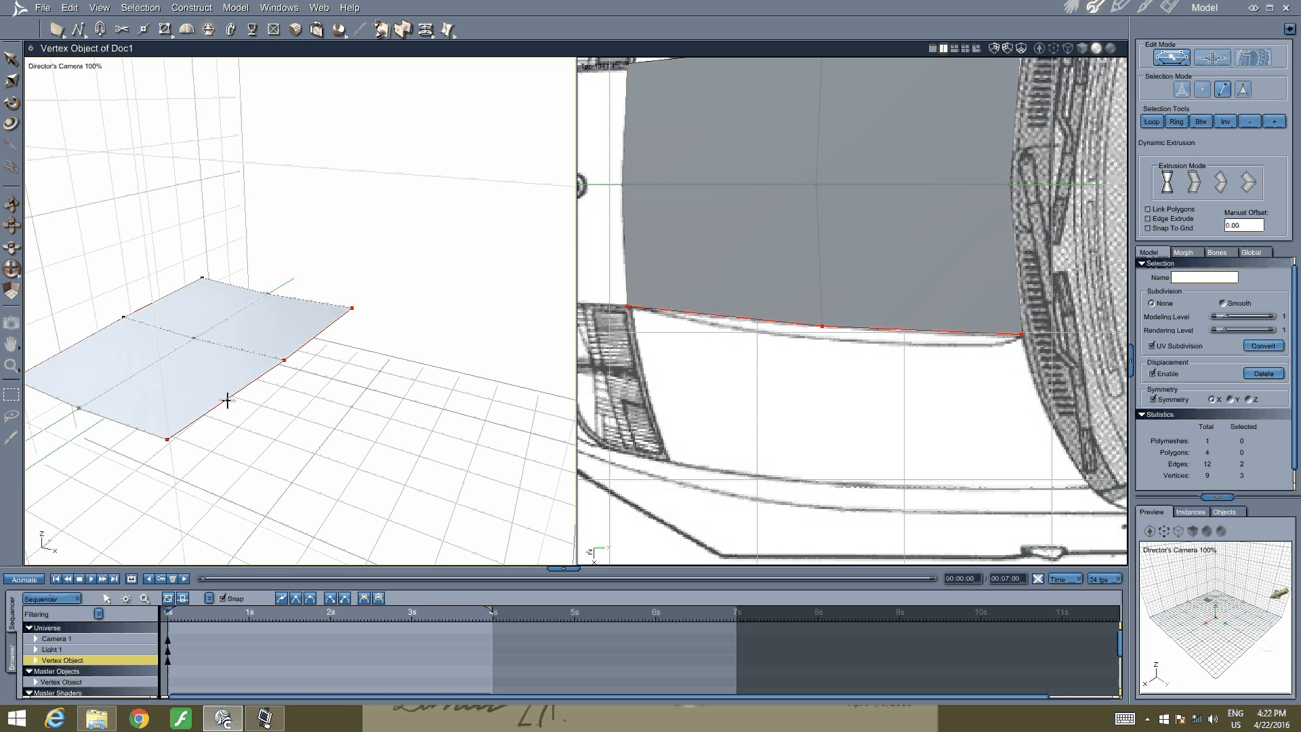
{"action": "mouse_move", "coordinate": [229, 398]}
{"action": "left_mouse_down"}
{"action": "mouse_move", "coordinate": [273, 400]}
{"action": "mouse_move", "coordinate": [253, 362]}
{"action": "left_mouse_up"}
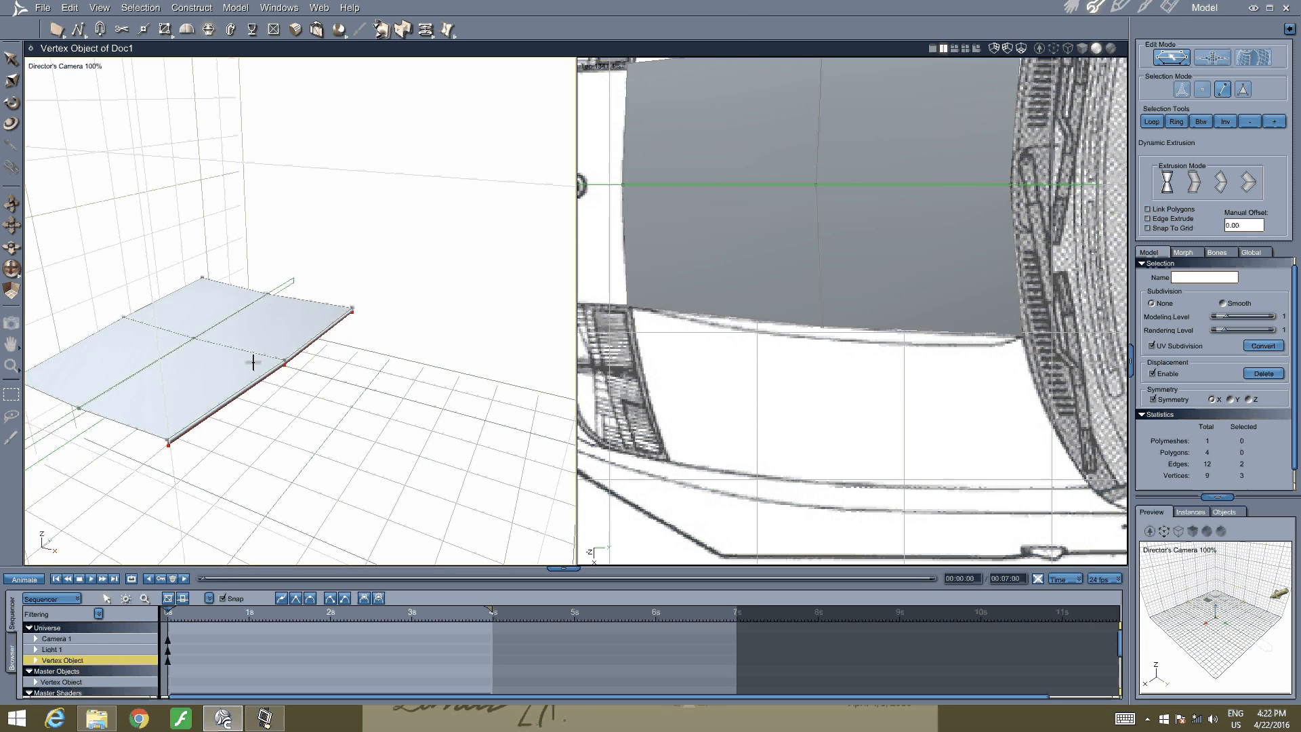
{"action": "key", "text": "ctrl+z"}
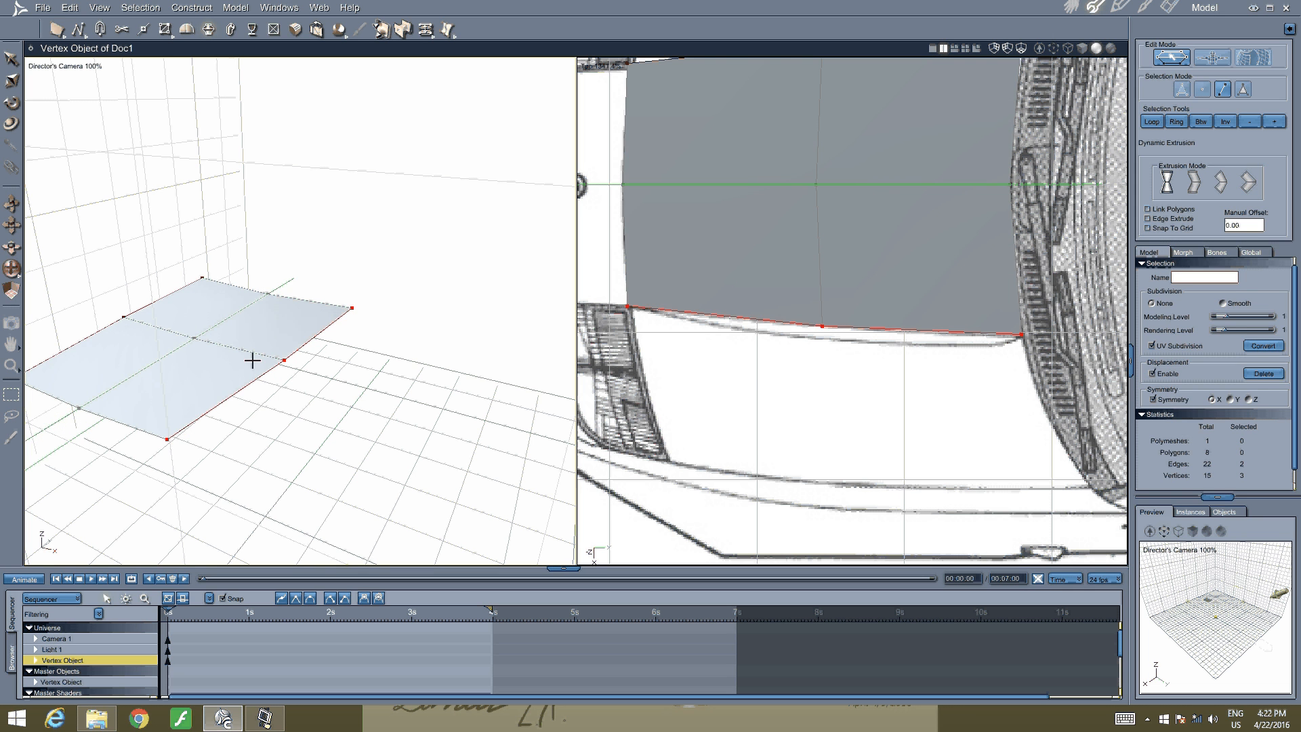
Move the extruded side edges outward and toward the windshield to X about 1.95 ft, Y about -3.06 ft, and deselect them
{"action": "right_click", "coordinate": [790, 328]}
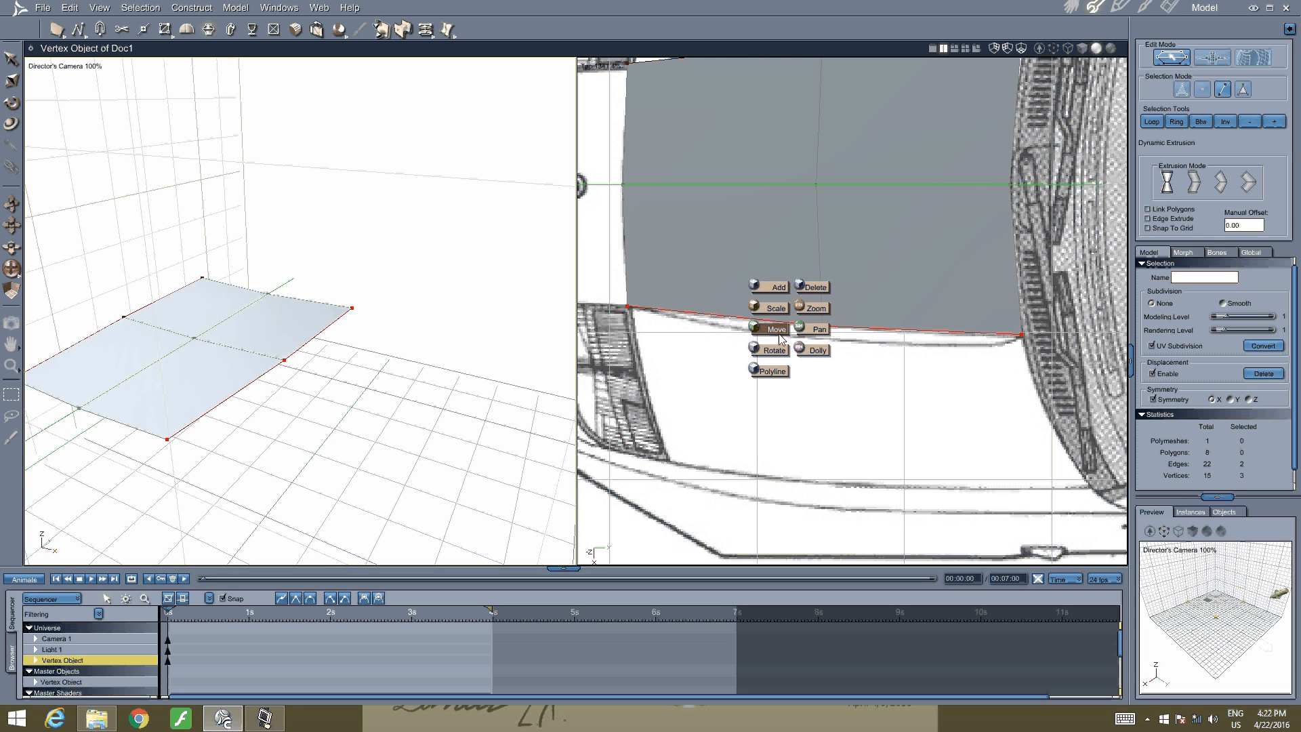
{"action": "left_click", "coordinate": [776, 329]}
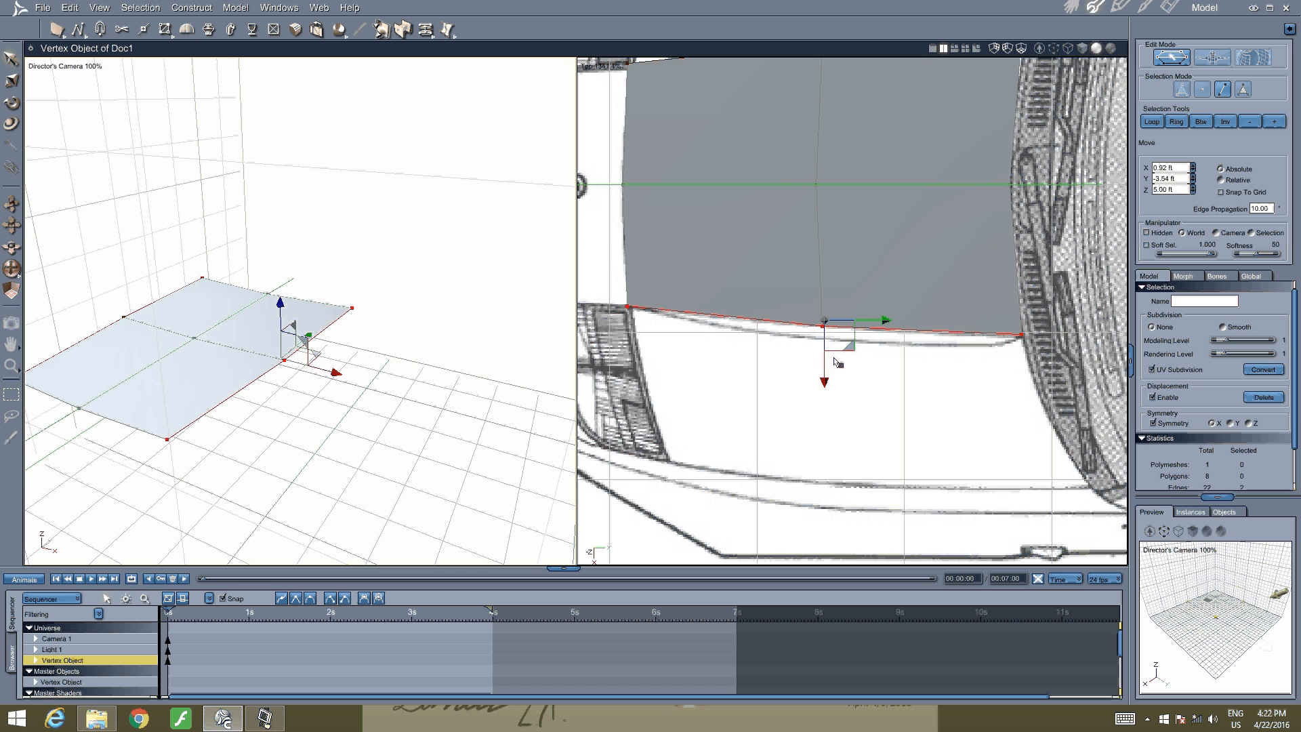
{"action": "left_click_drag", "start_coordinate": [824, 360], "coordinate": [895, 475]}
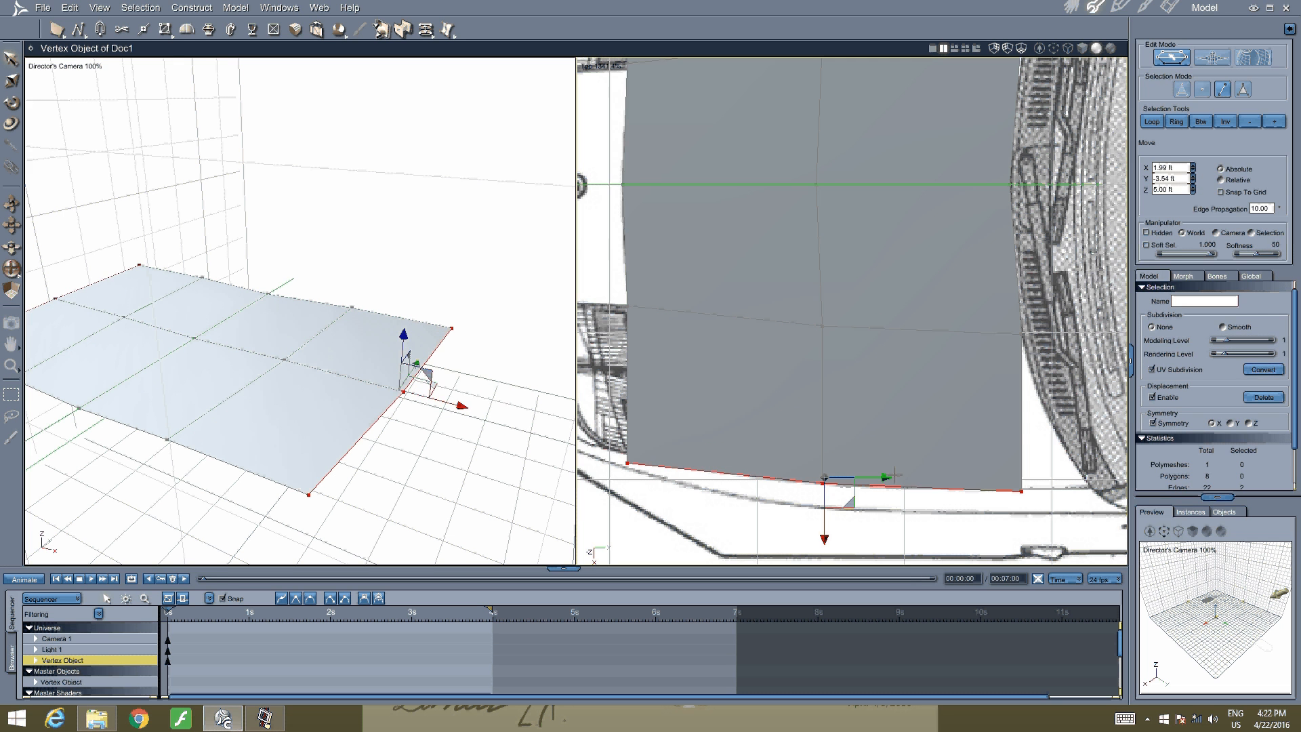
{"action": "right_click", "coordinate": [950, 385]}
{"action": "left_click", "coordinate": [872, 415]}
{"action": "middle_click_drag", "start_coordinate": [872, 416], "coordinate": [746, 341]}
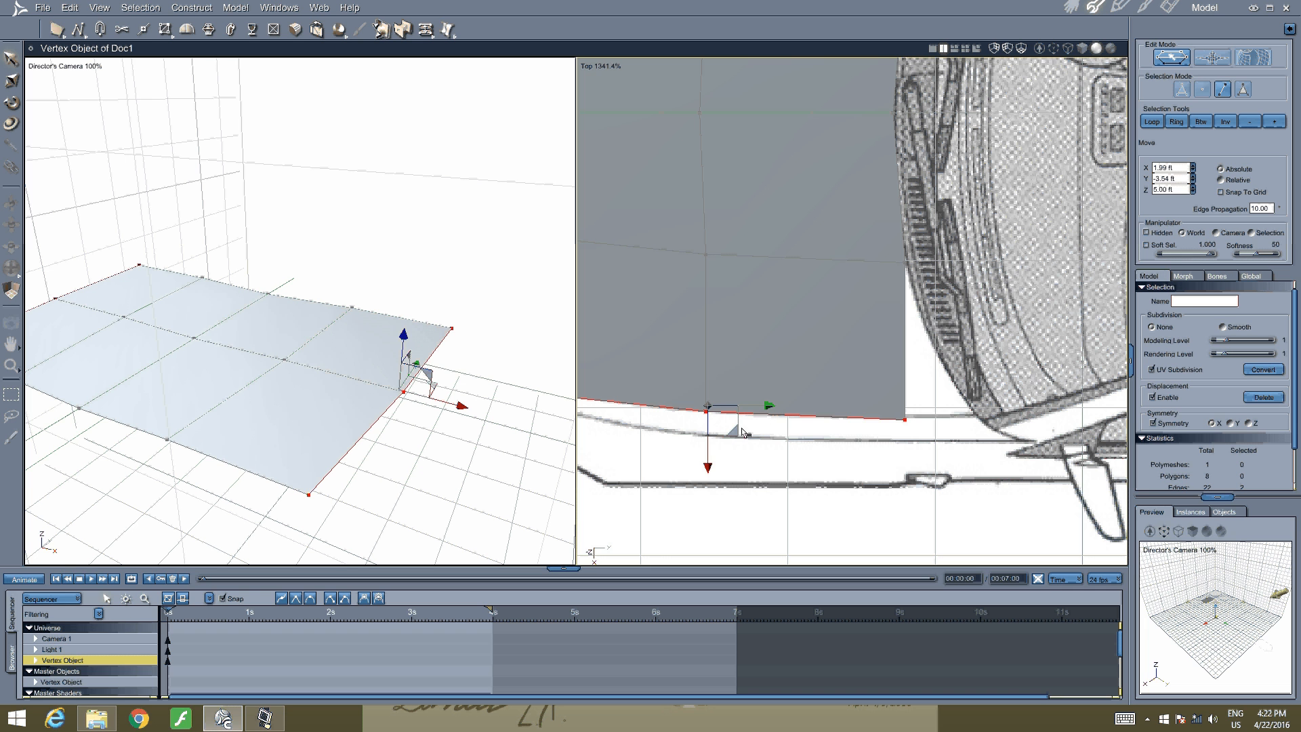
{"action": "left_click_drag", "start_coordinate": [736, 431], "coordinate": [806, 423]}
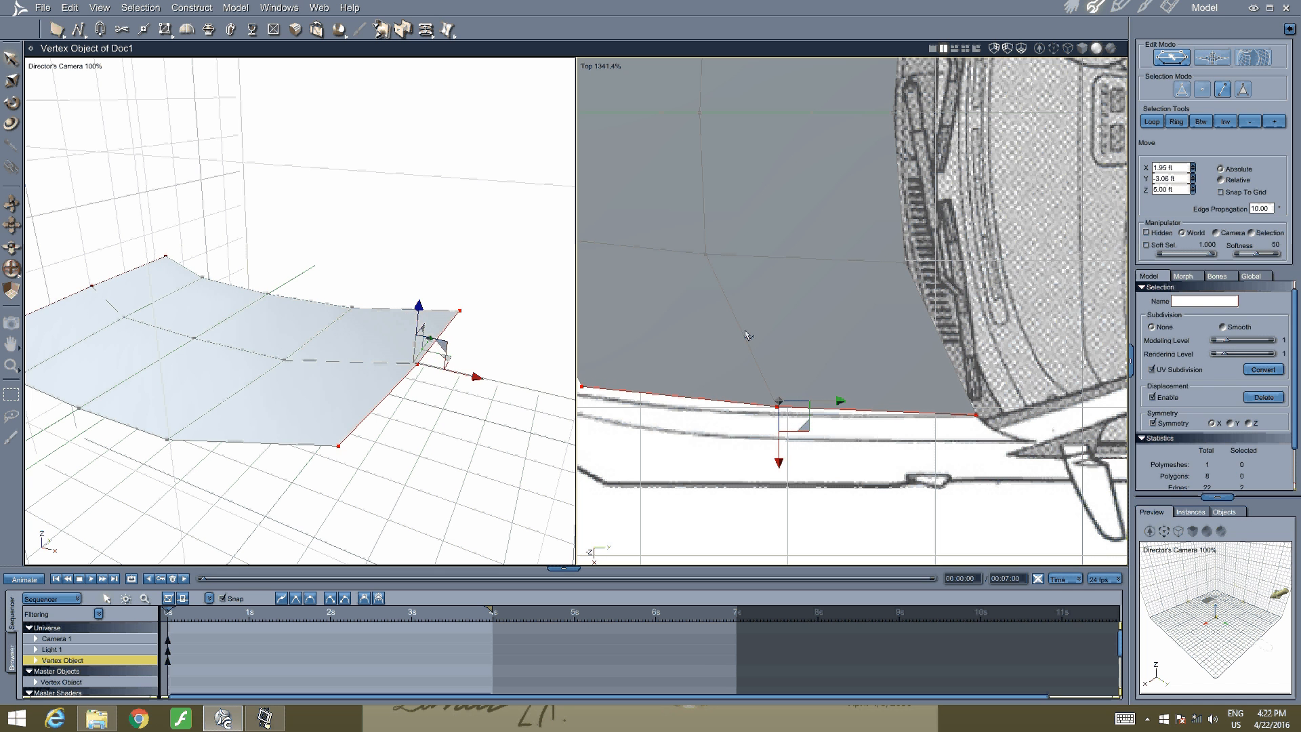
{"action": "right_click", "coordinate": [719, 311]}
{"action": "middle_click_drag", "start_coordinate": [705, 405], "coordinate": [858, 459]}
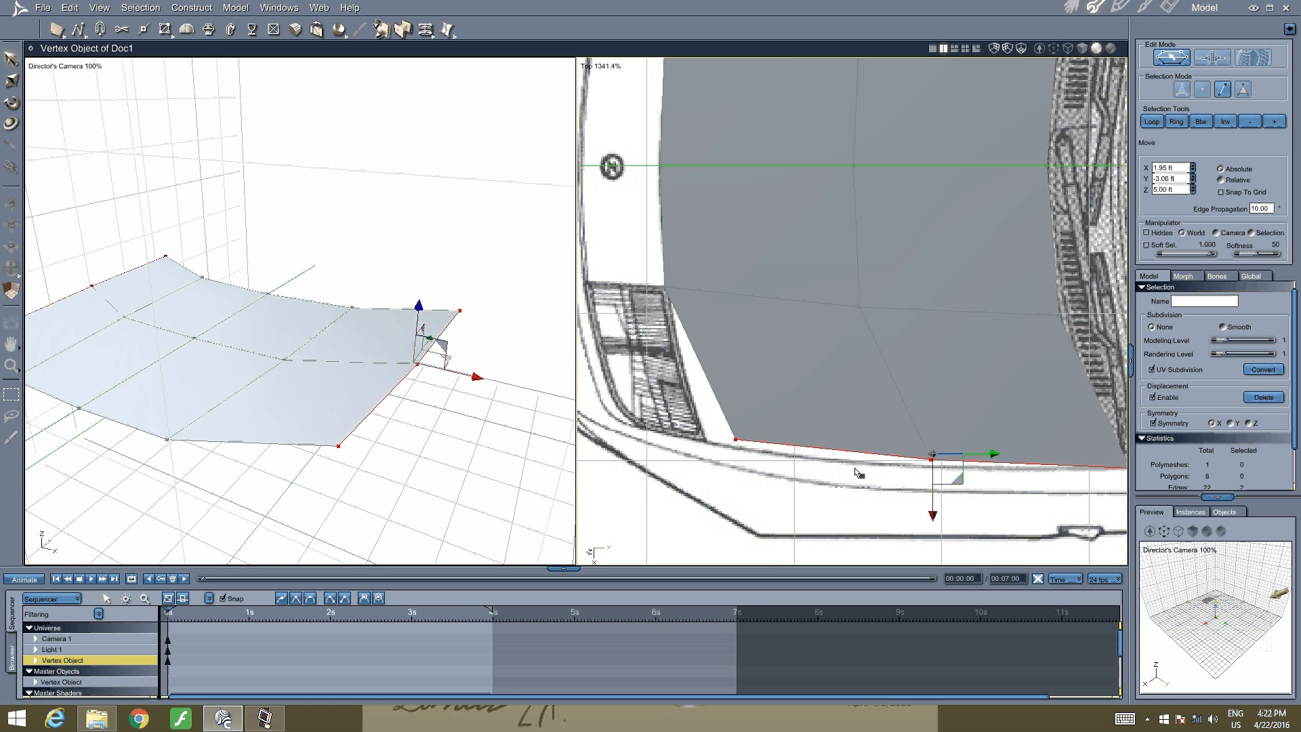
{"action": "left_click", "coordinate": [681, 517]}
Select the outer front corner vertex and move it to X about 1.88 ft, Y about -4.60 ft, at the headlight's outer corner
{"action": "scroll", "coordinate": [729, 432], "scroll_direction": "up", "scroll_amount": 3}
{"action": "middle_click_drag", "start_coordinate": [694, 406], "coordinate": [803, 294]}
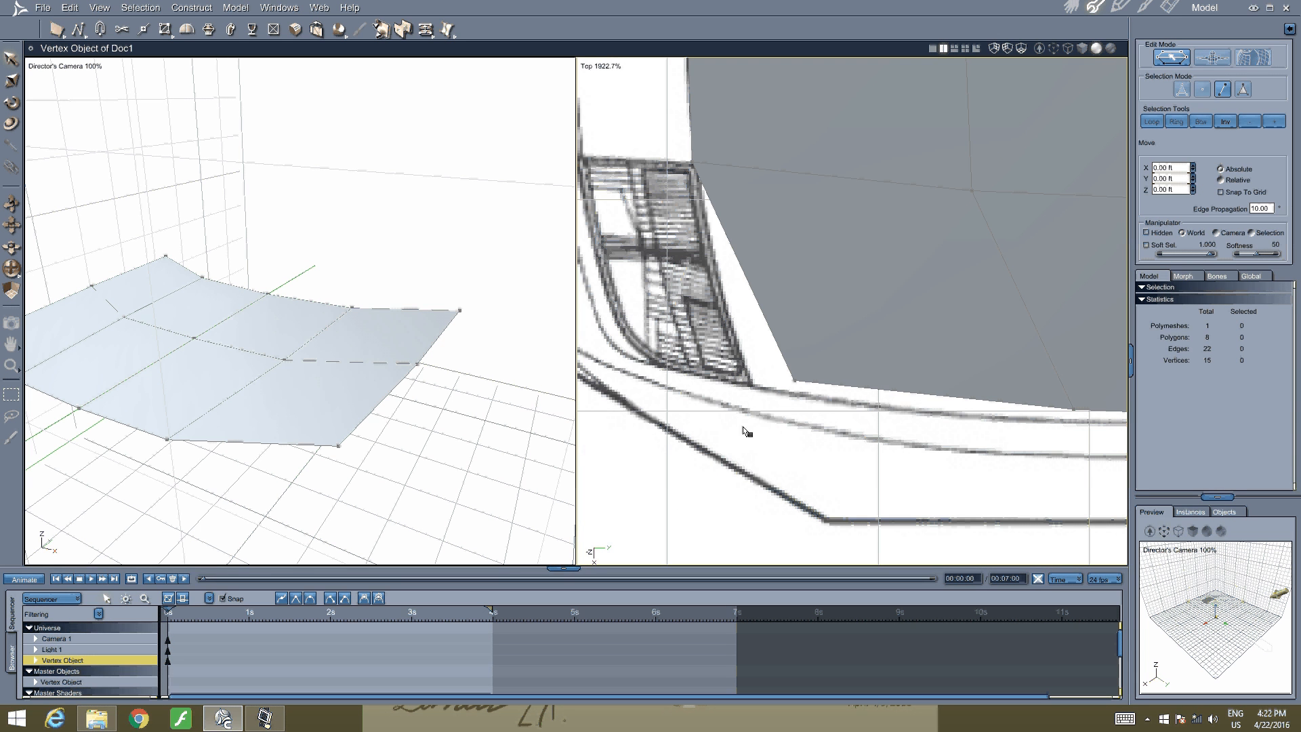
{"action": "left_click_drag", "start_coordinate": [743, 425], "coordinate": [851, 294]}
{"action": "left_click", "coordinate": [1203, 89]}
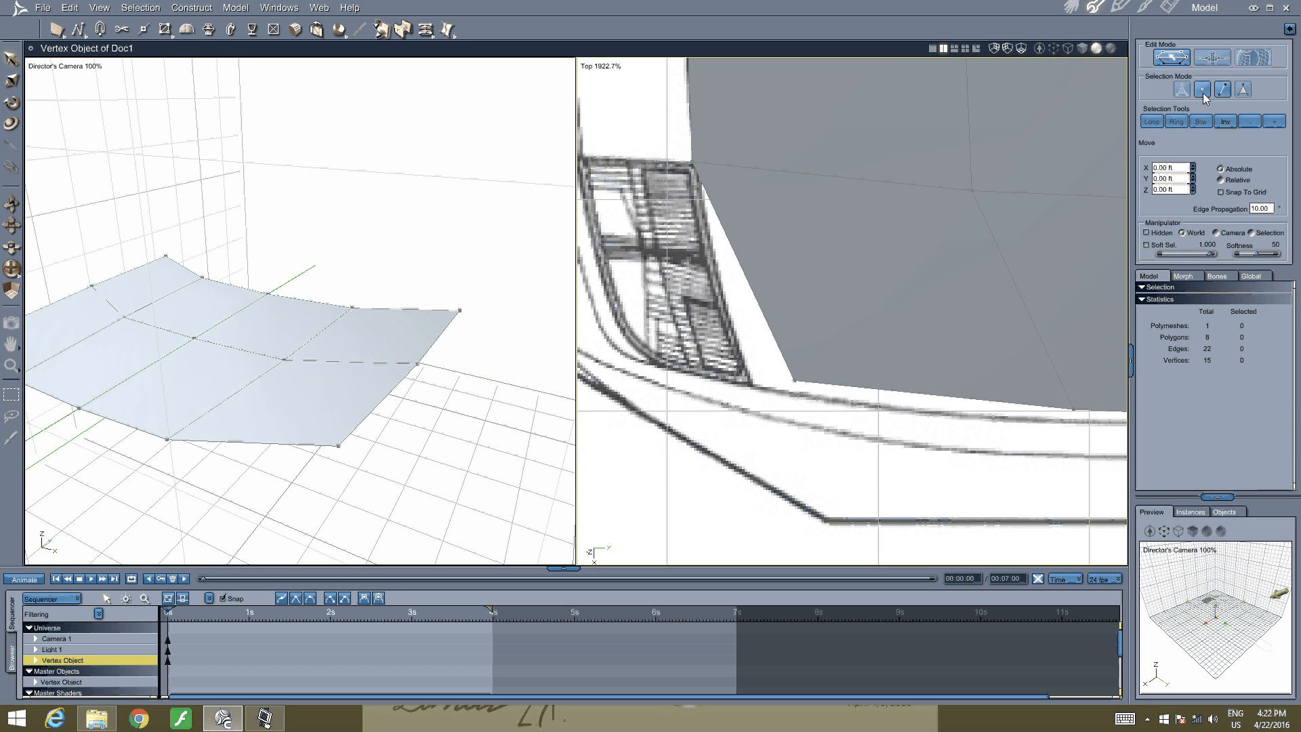
{"action": "left_click_drag", "start_coordinate": [735, 448], "coordinate": [827, 331]}
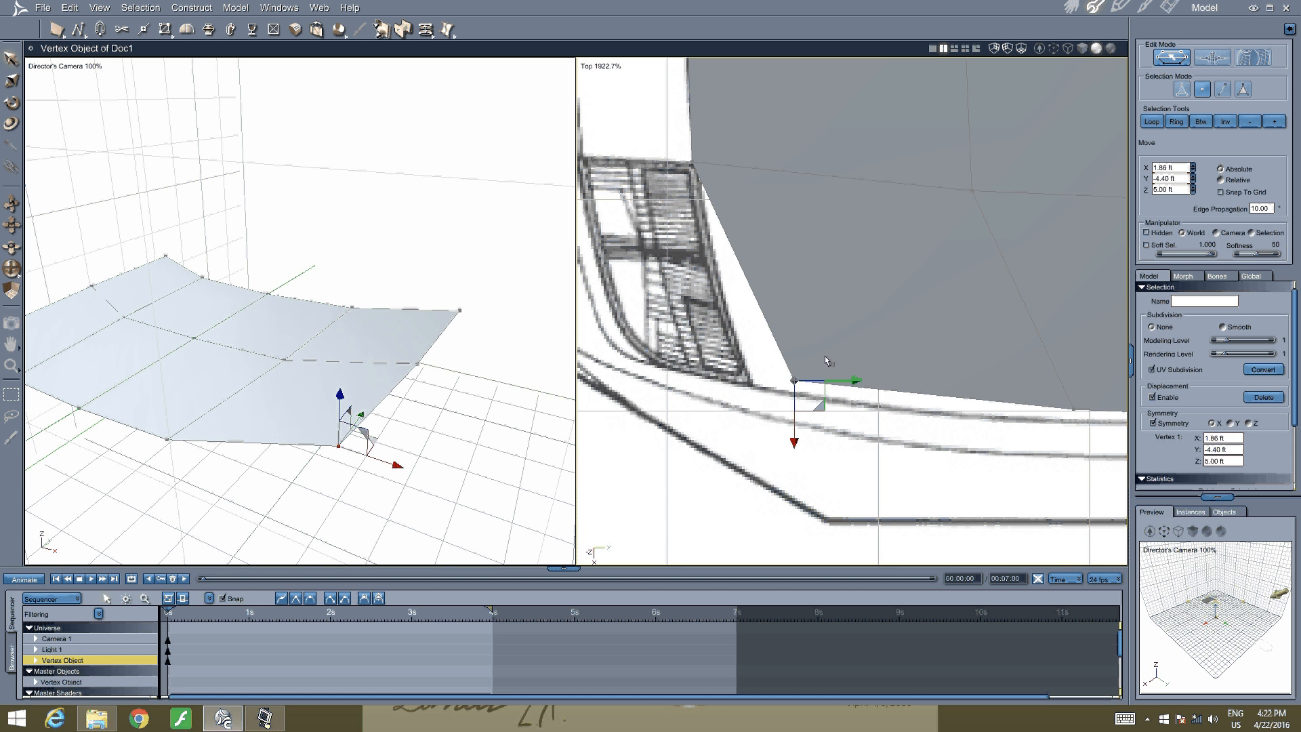
{"action": "left_click_drag", "start_coordinate": [813, 399], "coordinate": [778, 411]}
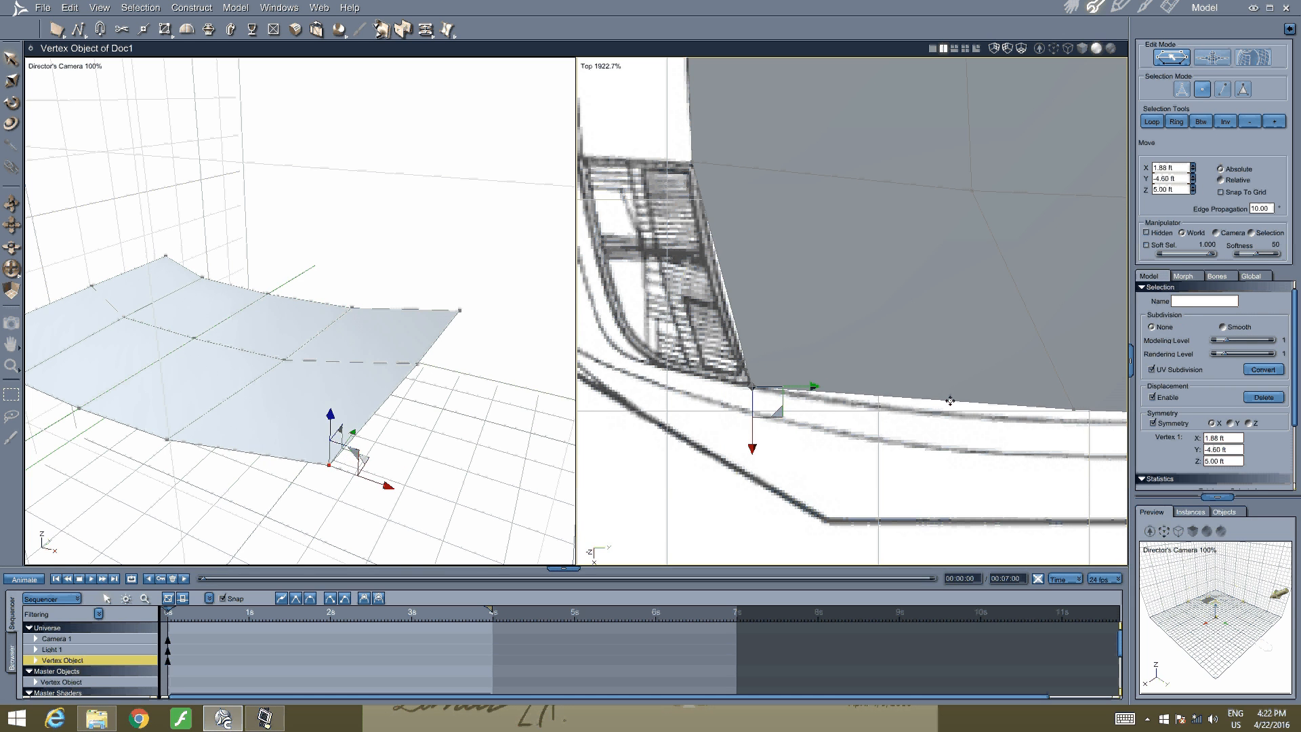
Select the outer middle vertex, move it to X about 2.04 ft, Y about -3.38 ft along the hood line, and deselect it
{"action": "middle_click_drag", "start_coordinate": [950, 401], "coordinate": [585, 302]}
{"action": "left_click_drag", "start_coordinate": [706, 443], "coordinate": [834, 313]}
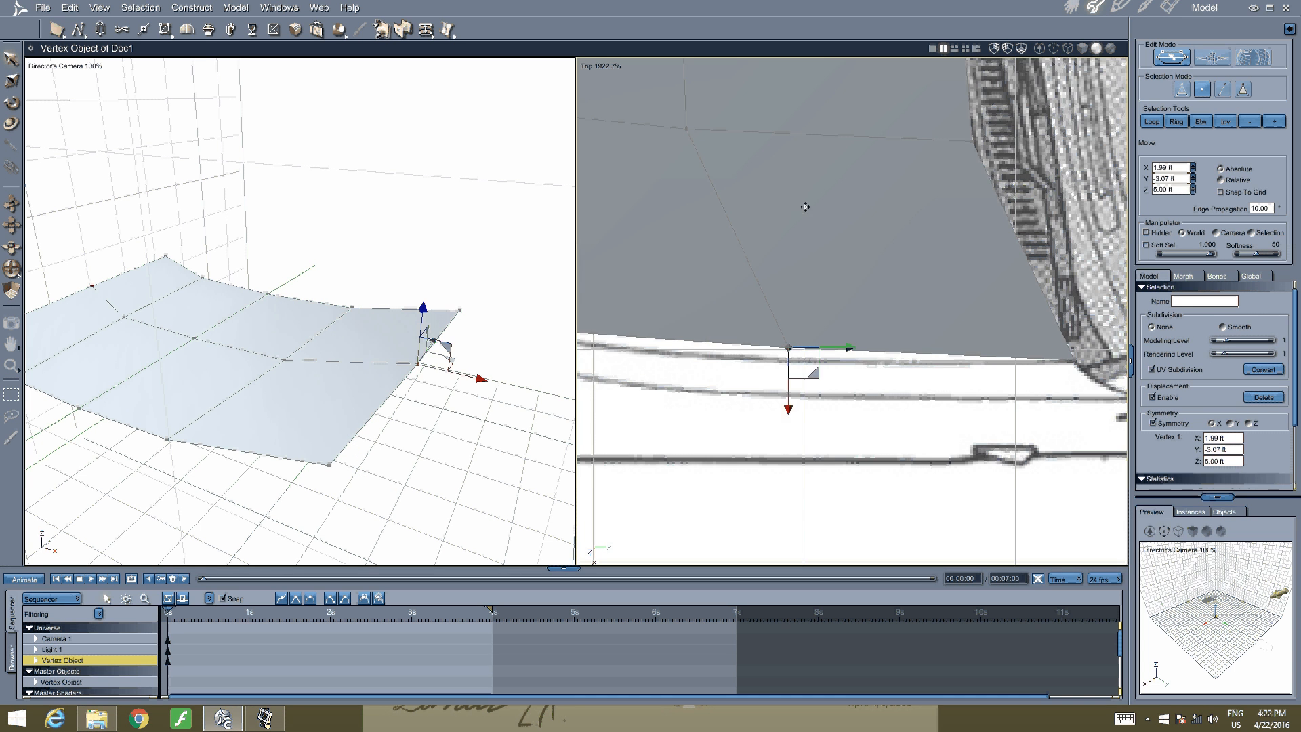
{"action": "middle_click_drag", "start_coordinate": [812, 203], "coordinate": [892, 231]}
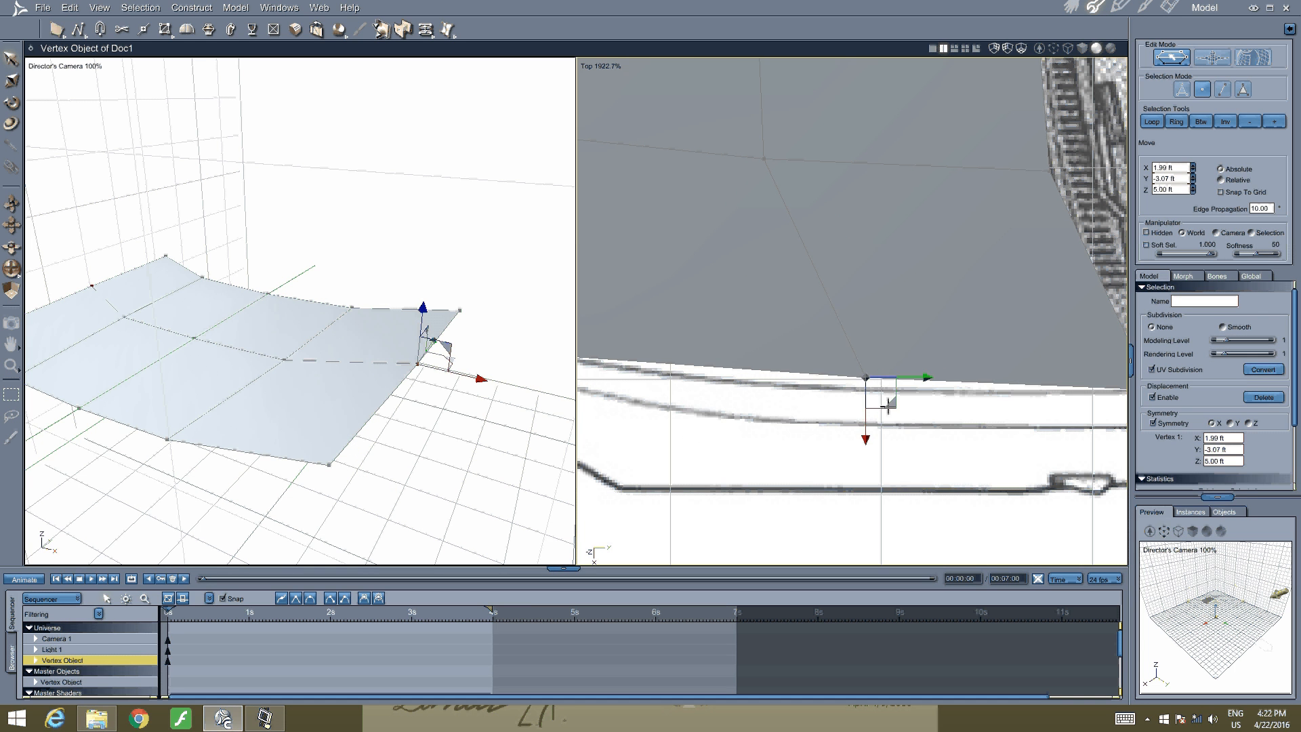
{"action": "left_click_drag", "start_coordinate": [891, 406], "coordinate": [823, 419]}
{"action": "scroll", "coordinate": [861, 199], "scroll_direction": "down", "scroll_amount": 2}
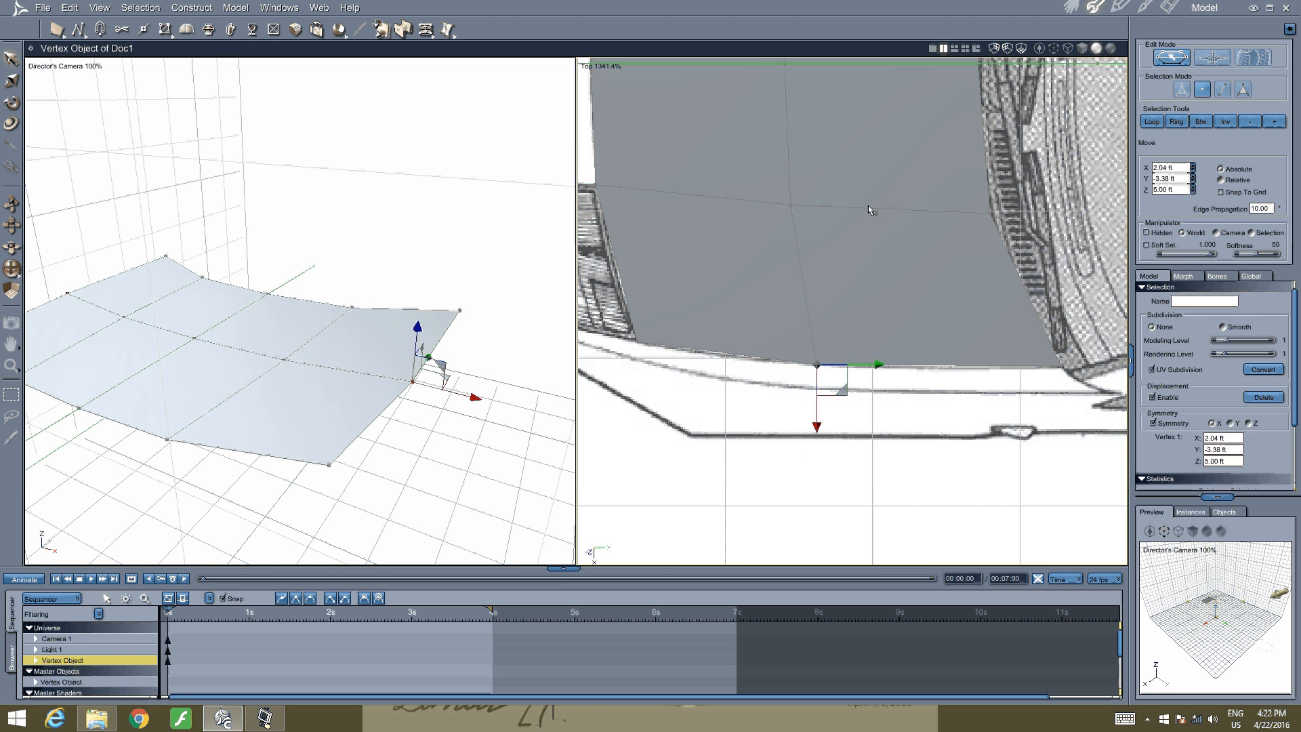
{"action": "middle_click_drag", "start_coordinate": [862, 194], "coordinate": [856, 331]}
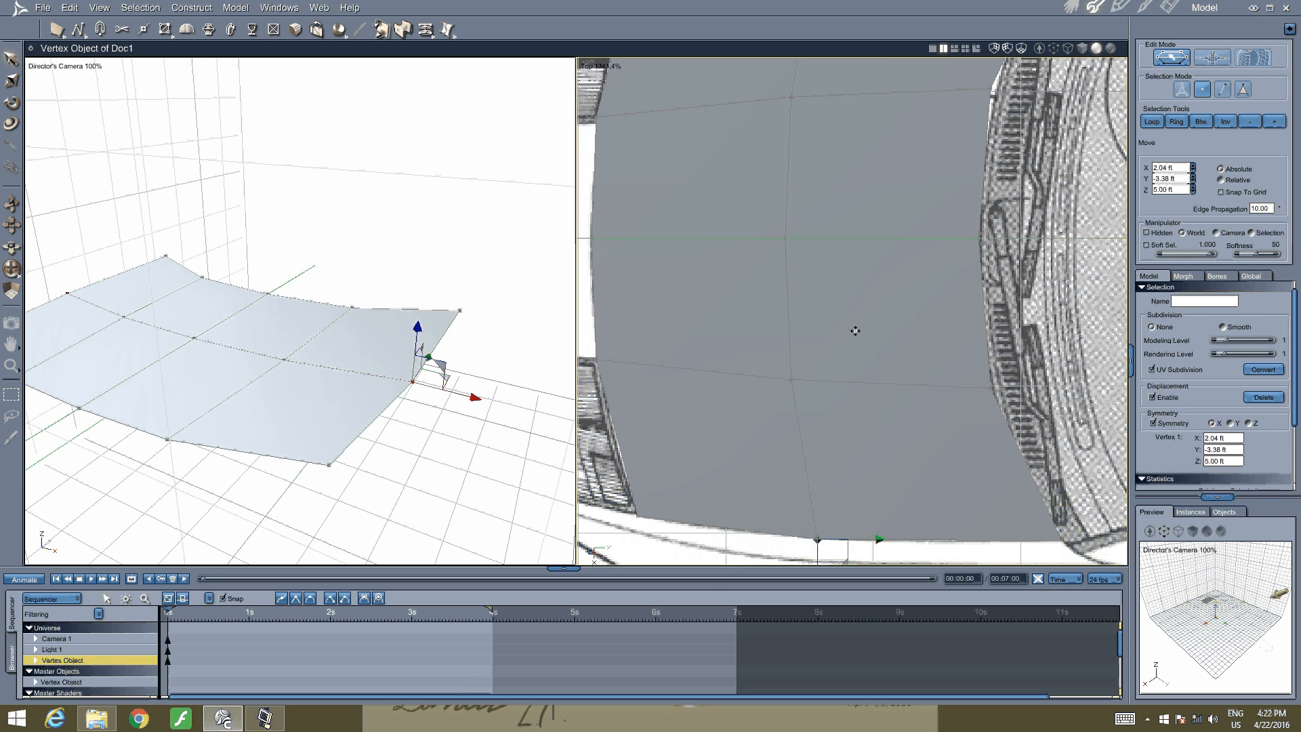
{"action": "left_click", "coordinate": [851, 414]}
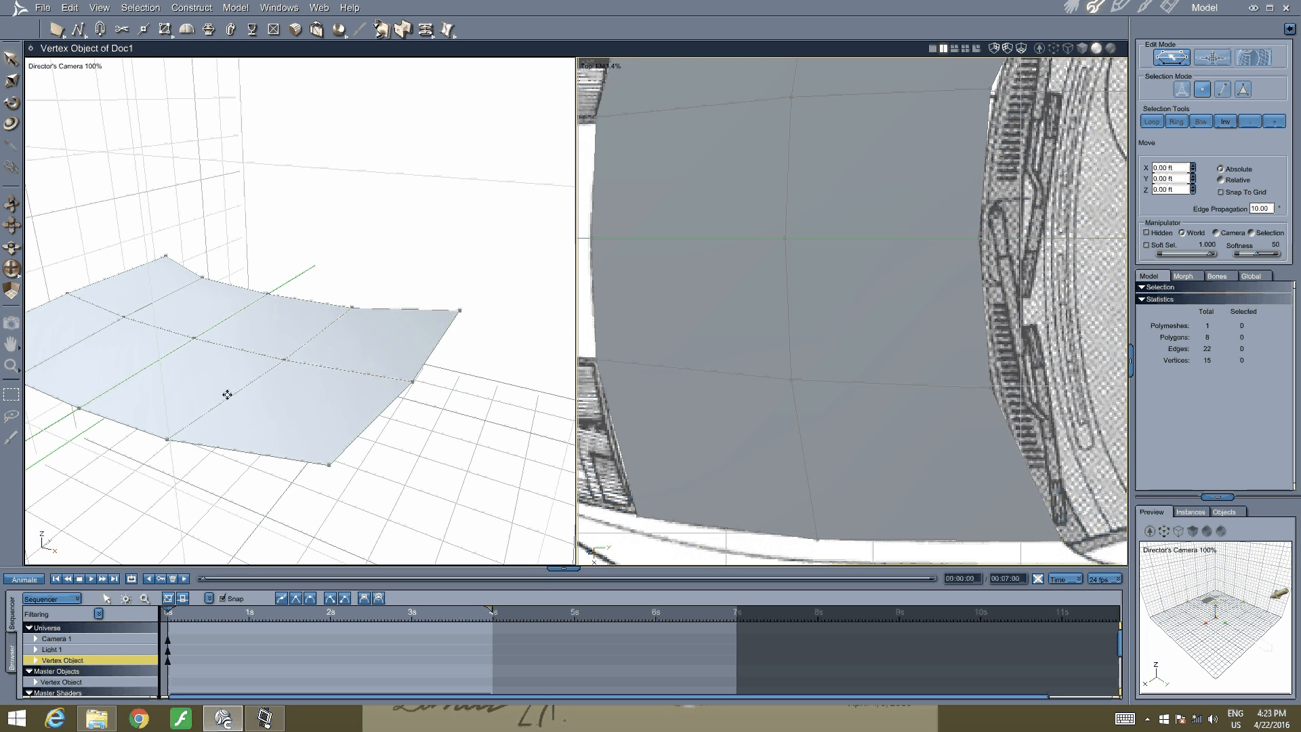
{"action": "mouse_move", "coordinate": [226, 392]}
{"action": "middle_mouse_down"}
{"action": "mouse_move", "coordinate": [241, 378]}
{"action": "mouse_move", "coordinate": [232, 390]}
{"action": "middle_mouse_up"}
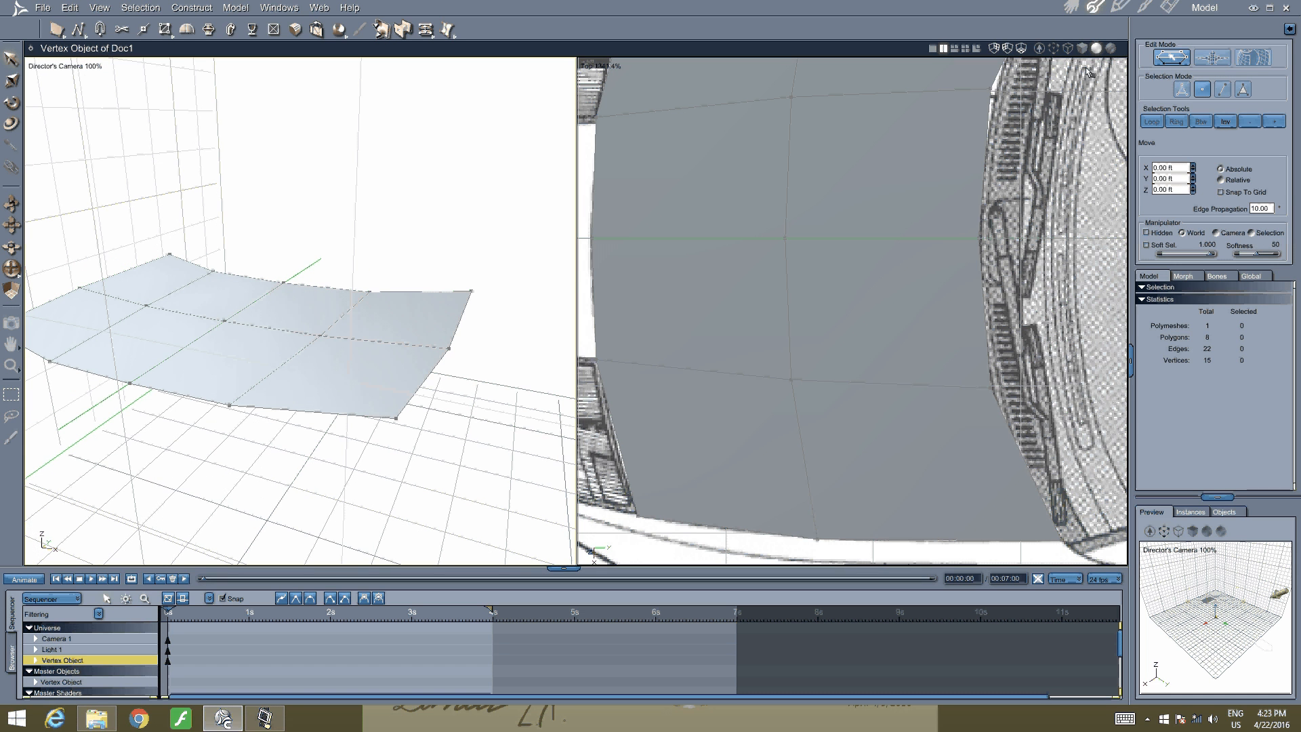
{"action": "scroll", "coordinate": [845, 241], "scroll_direction": "down", "scroll_amount": 4}
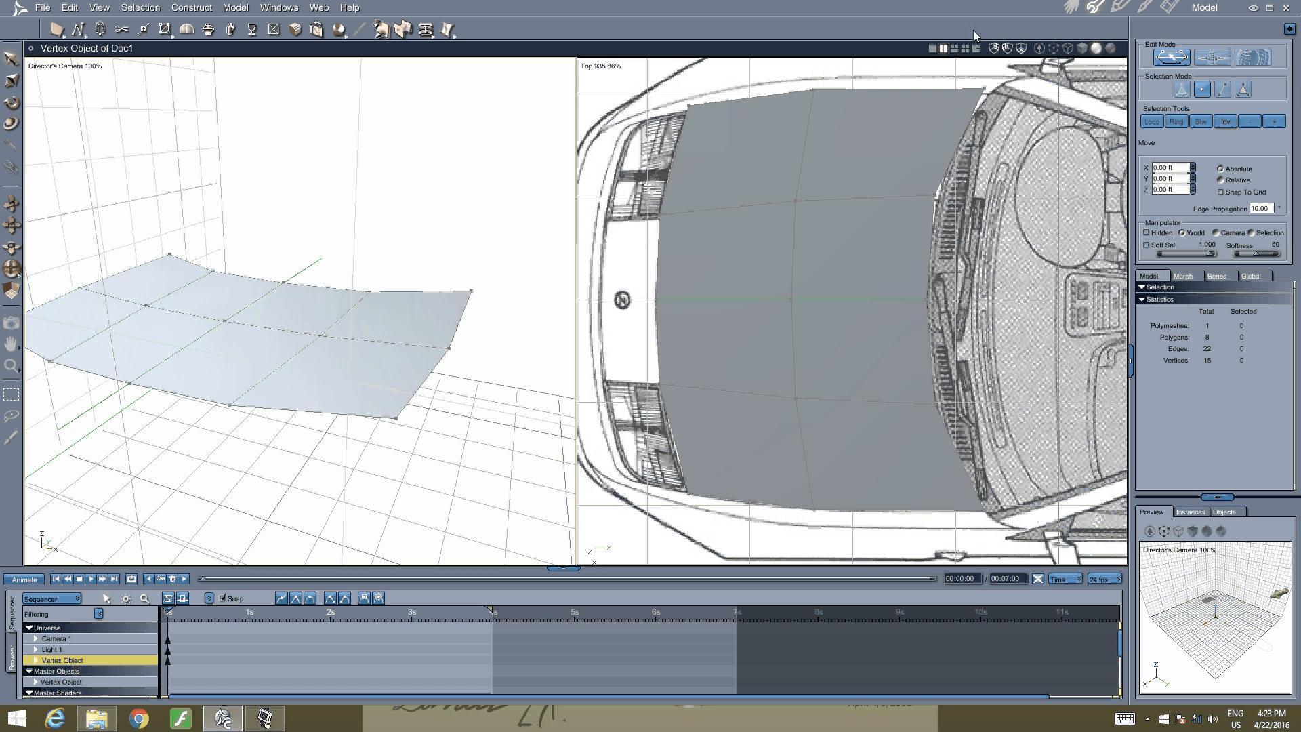
Add linked vertices from the hood's side edge to its centerline, about halfway between the middle row and the windshield edge
{"action": "left_click", "coordinate": [143, 30]}
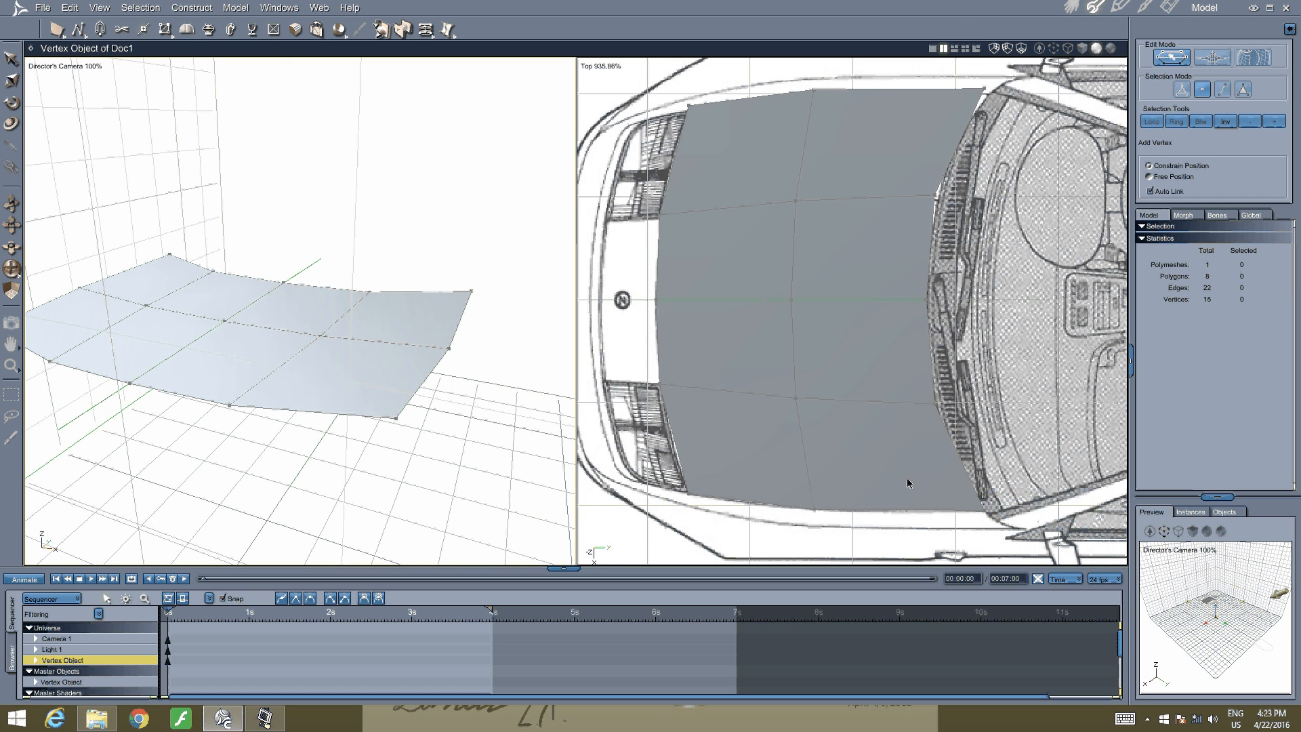
{"action": "left_click", "coordinate": [899, 510]}
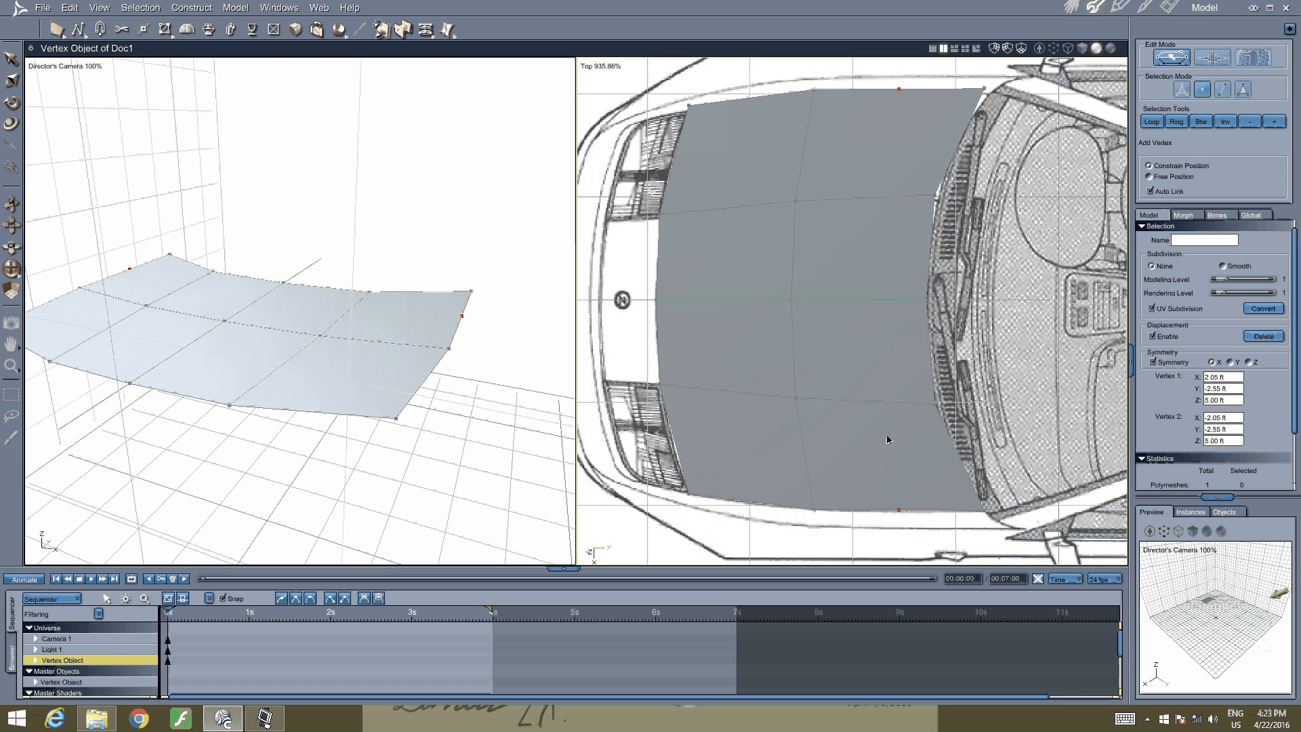
{"action": "left_click", "coordinate": [866, 402]}
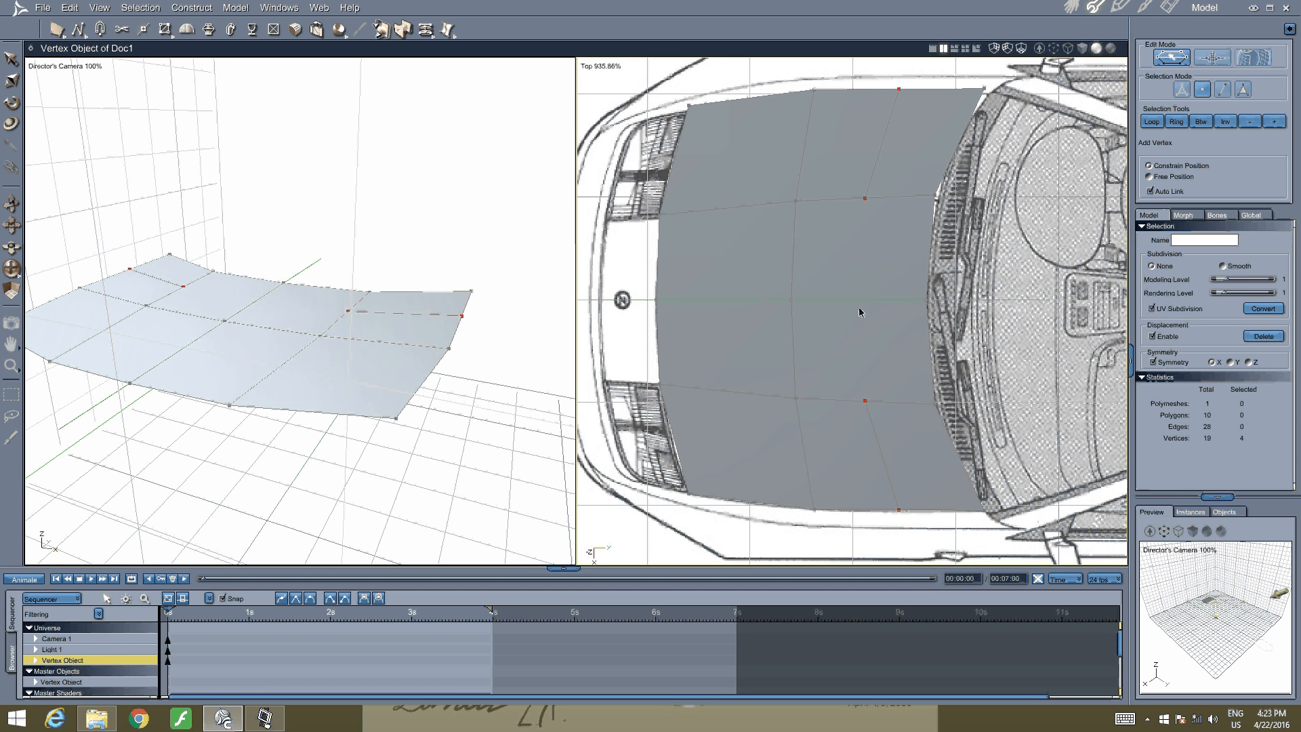
{"action": "left_click", "coordinate": [859, 300]}
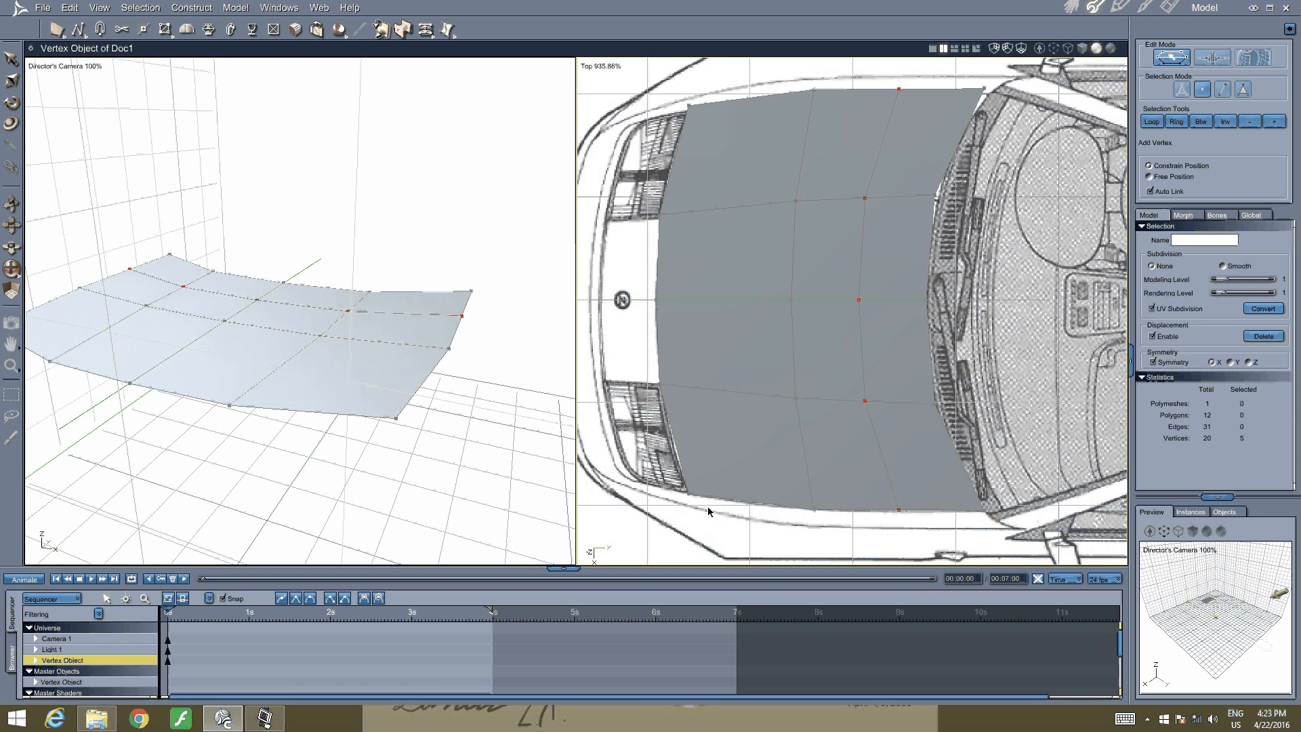
Add linked vertices from the hood's side edge to its centerline, about halfway between the front edge and the middle row
{"action": "left_click", "coordinate": [750, 502]}
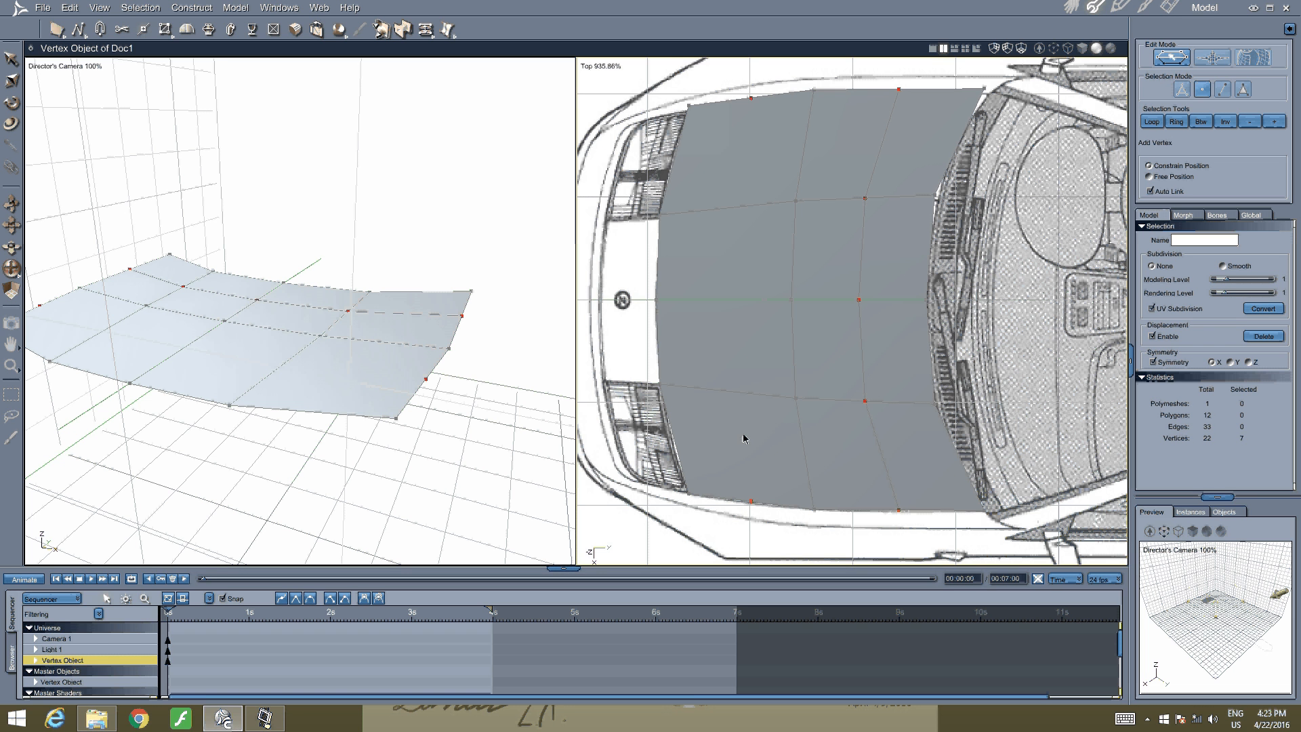
{"action": "left_click", "coordinate": [727, 391]}
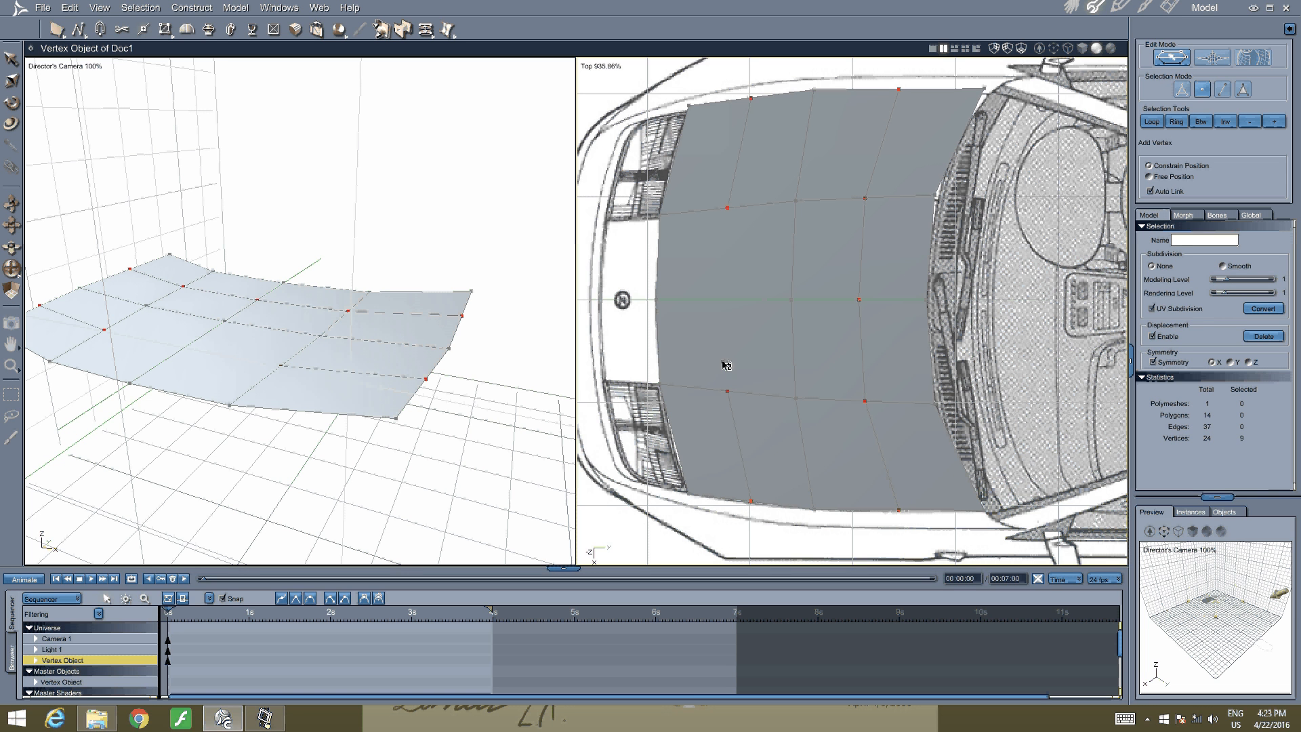
{"action": "left_click", "coordinate": [728, 301]}
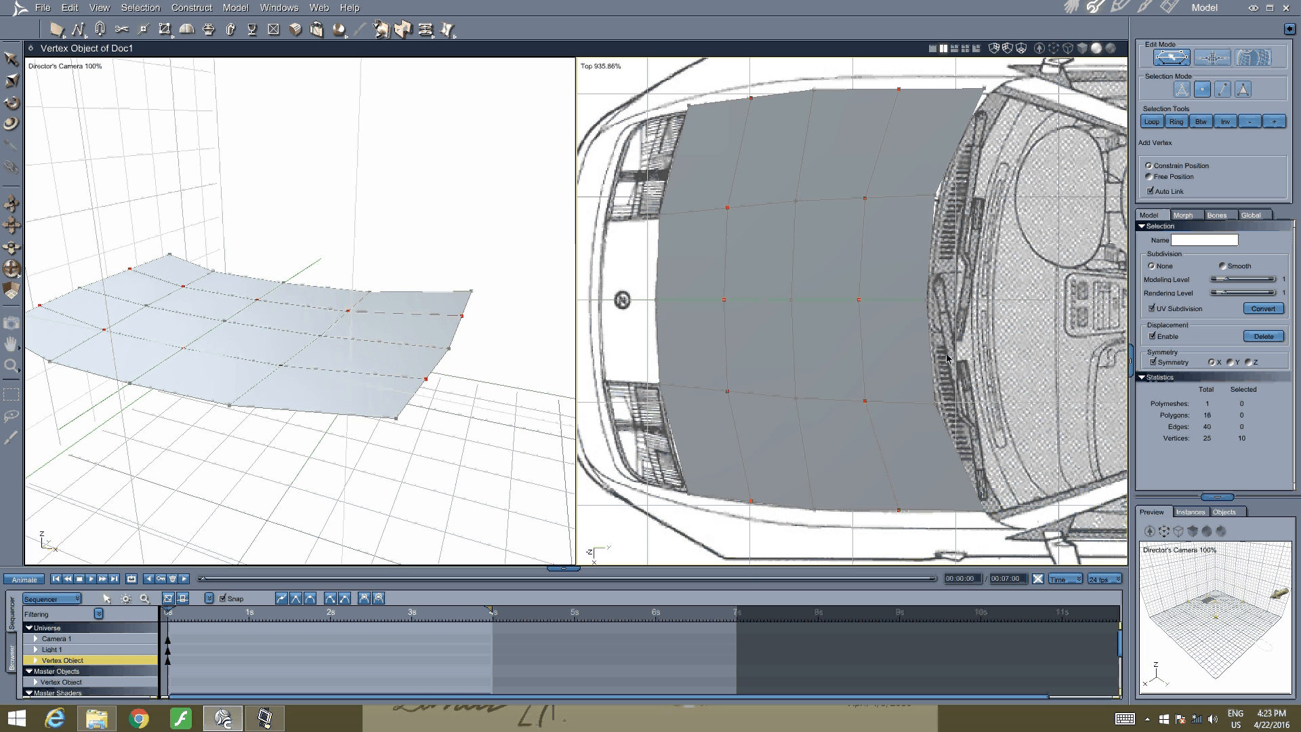
Add a lengthwise row of linked vertices through the hood's outer strip, from the windshield edge to the front edge
{"action": "left_click", "coordinate": [959, 465]}
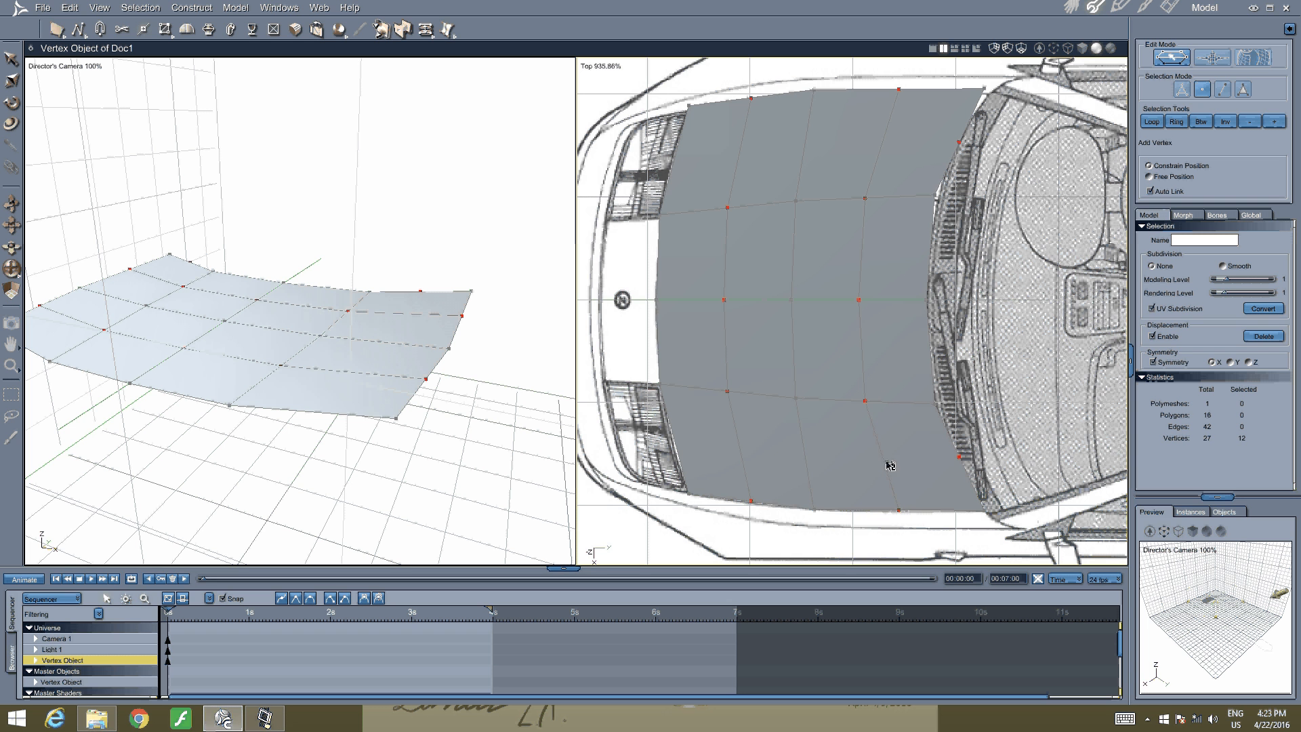
{"action": "left_click", "coordinate": [882, 457]}
{"action": "left_click", "coordinate": [807, 456]}
{"action": "left_click", "coordinate": [742, 453]}
{"action": "left_click", "coordinate": [675, 439]}
Add a lengthwise row of linked vertices beside the hood's centerline, from the windshield edge to the front edge
{"action": "left_click", "coordinate": [931, 351]}
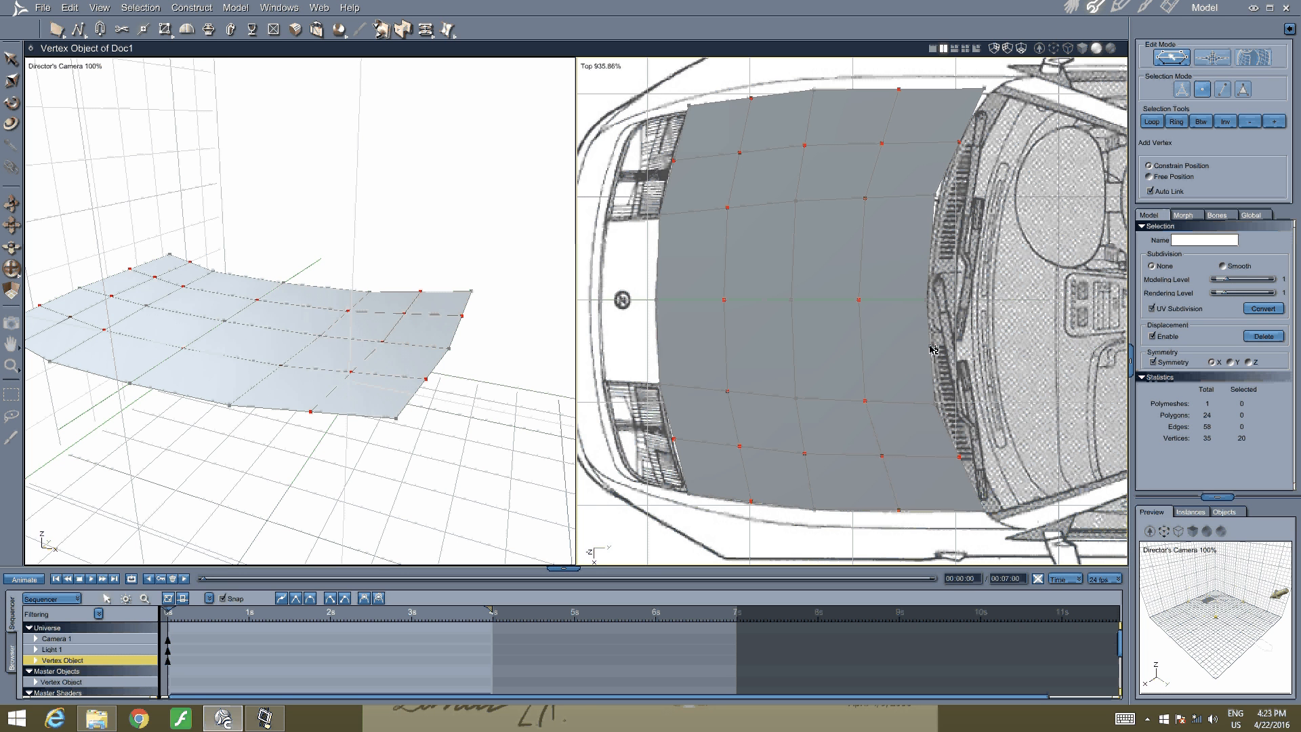
{"action": "left_click", "coordinate": [863, 349]}
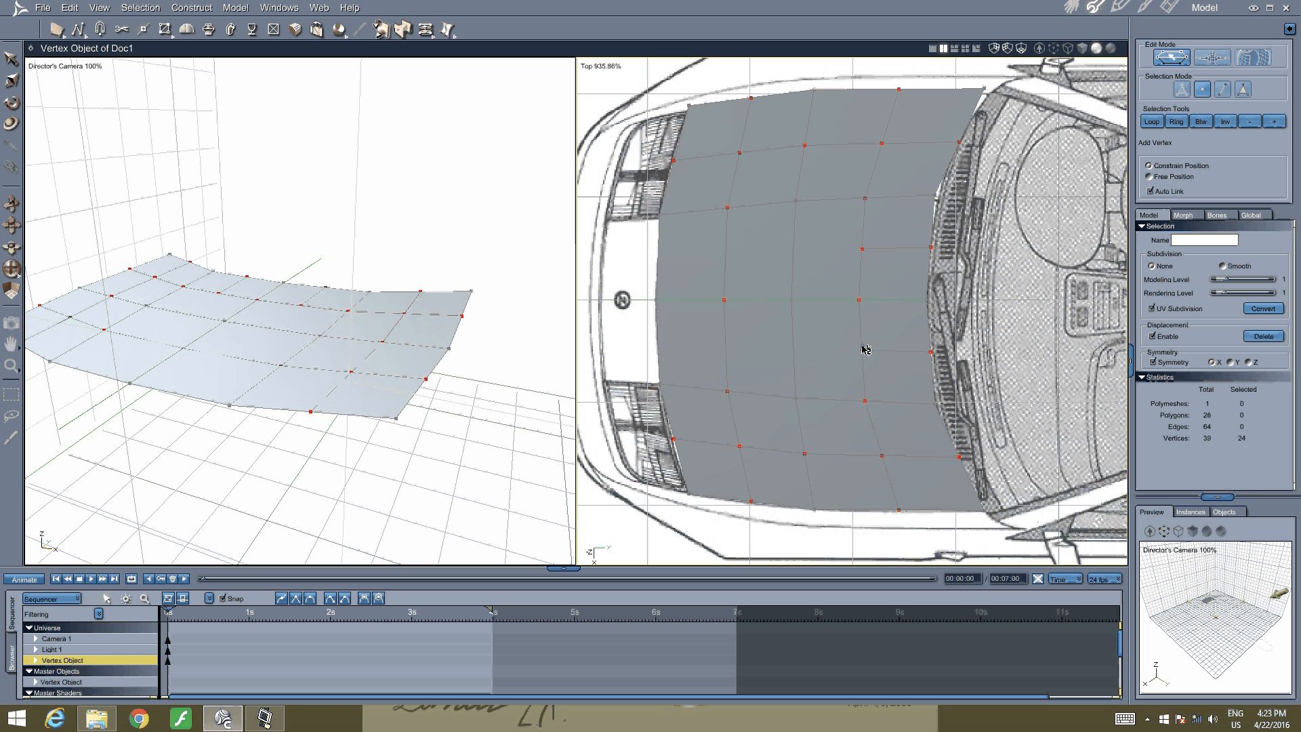
{"action": "left_click", "coordinate": [793, 349]}
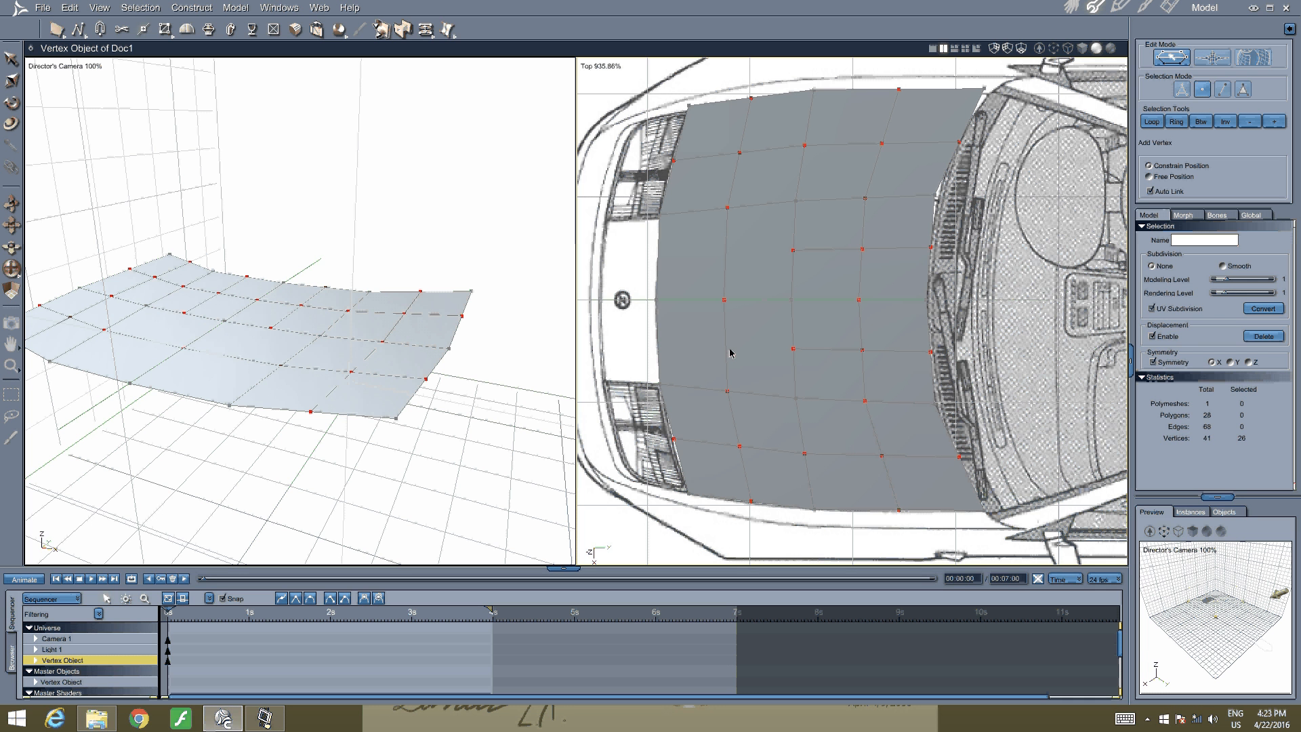
{"action": "left_click", "coordinate": [729, 350]}
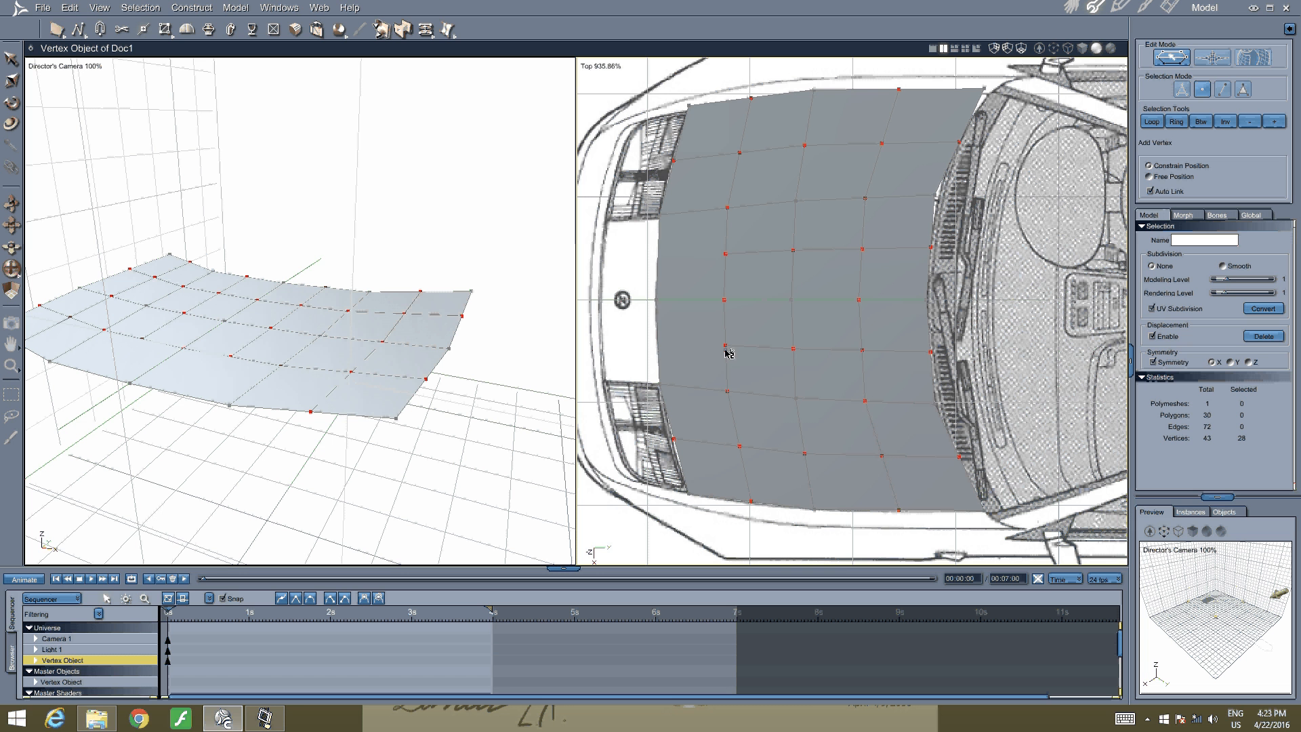
{"action": "left_click", "coordinate": [661, 340]}
Show the Left view and raise the whole hood mesh to Z about 6.63 ft, level with the blueprint's hood top
{"action": "scroll", "coordinate": [688, 328], "scroll_direction": "up", "scroll_amount": 2}
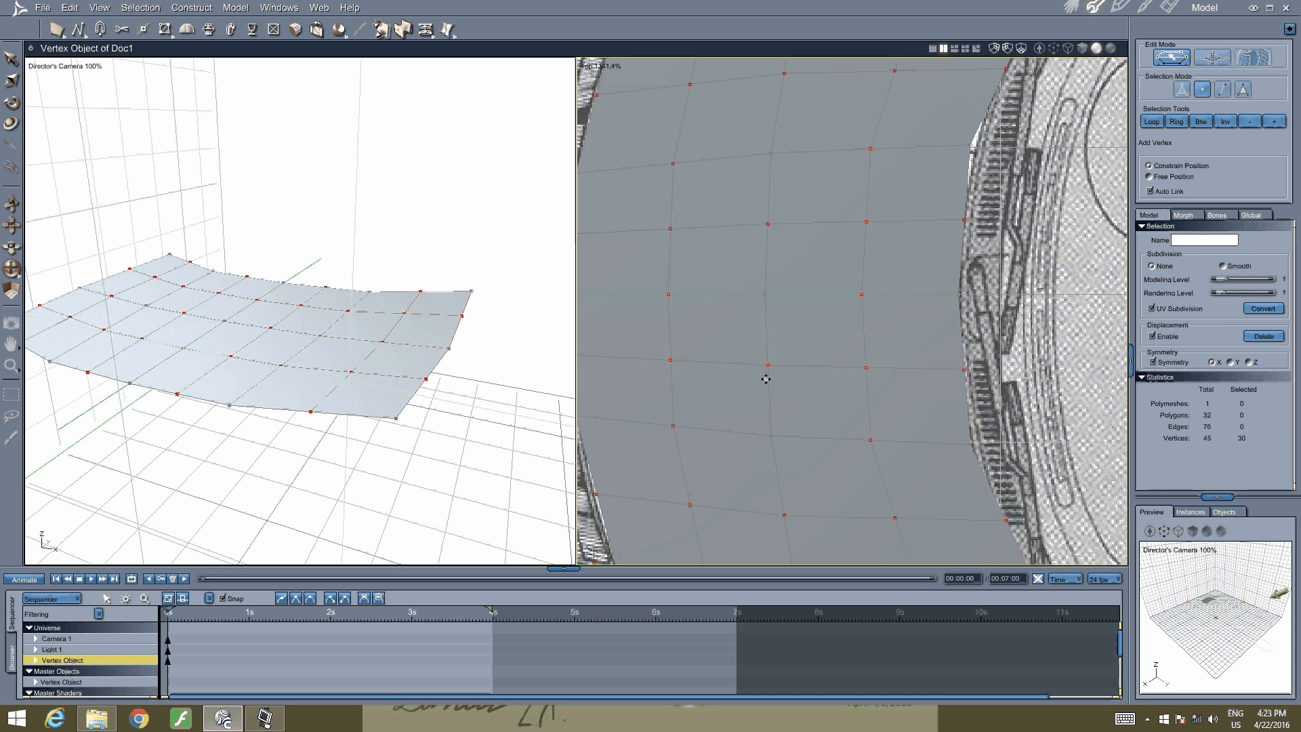
{"action": "middle_click_drag", "start_coordinate": [385, 383], "coordinate": [348, 352]}
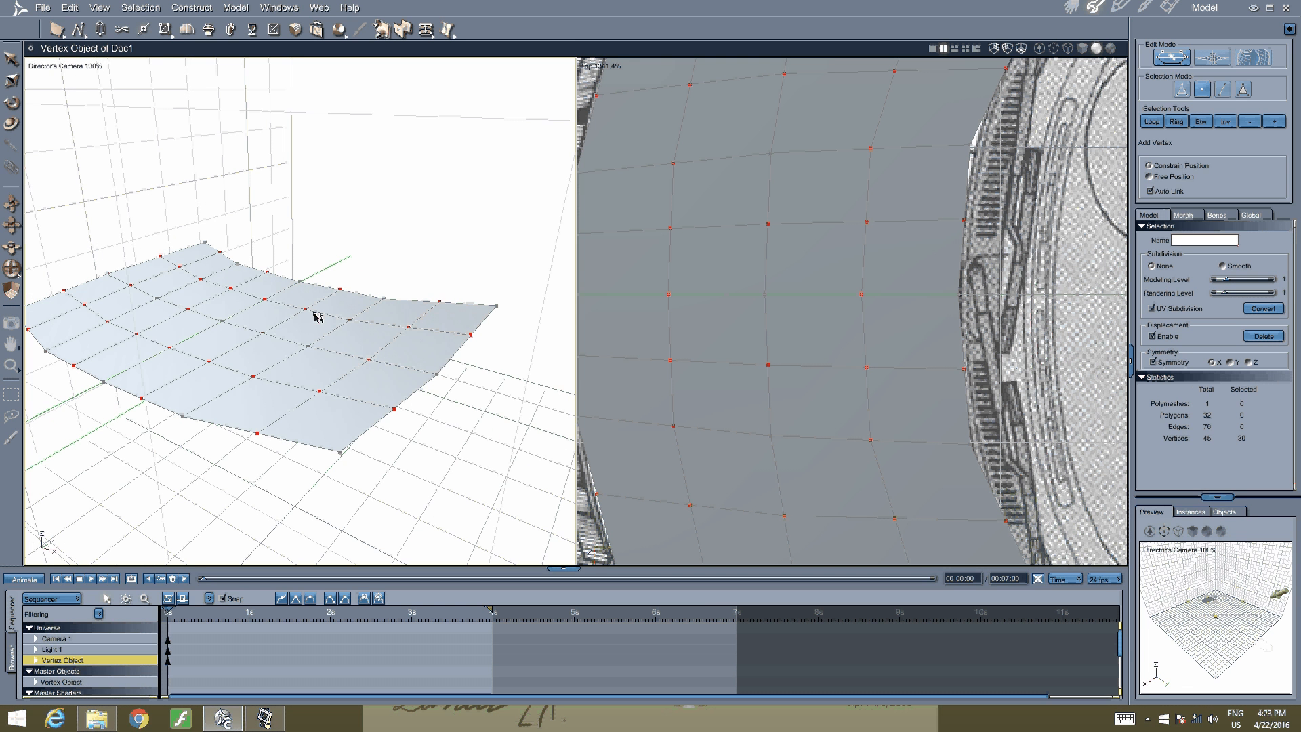
{"action": "left_click", "coordinate": [51, 67]}
{"action": "left_click", "coordinate": [41, 79]}
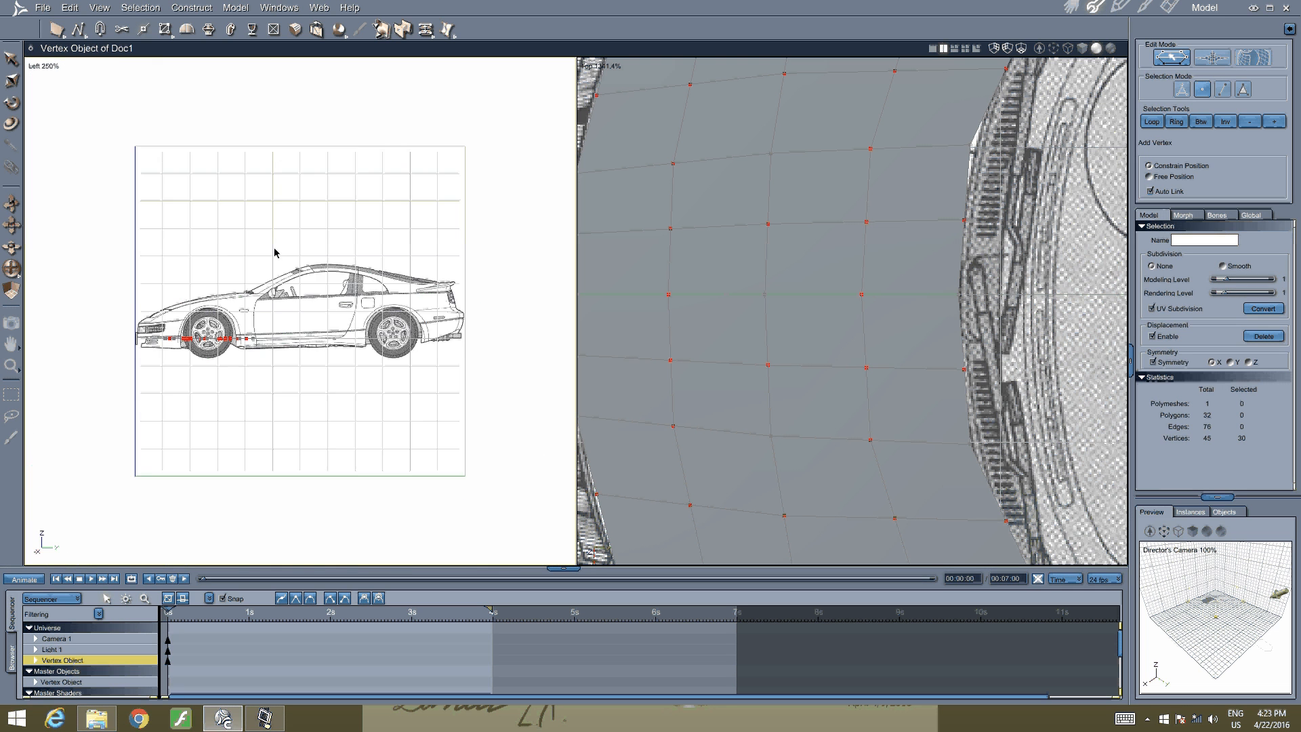
{"action": "scroll", "coordinate": [276, 252], "scroll_direction": "up", "scroll_amount": 6}
{"action": "scroll", "coordinate": [387, 266], "scroll_direction": "up", "scroll_amount": 3}
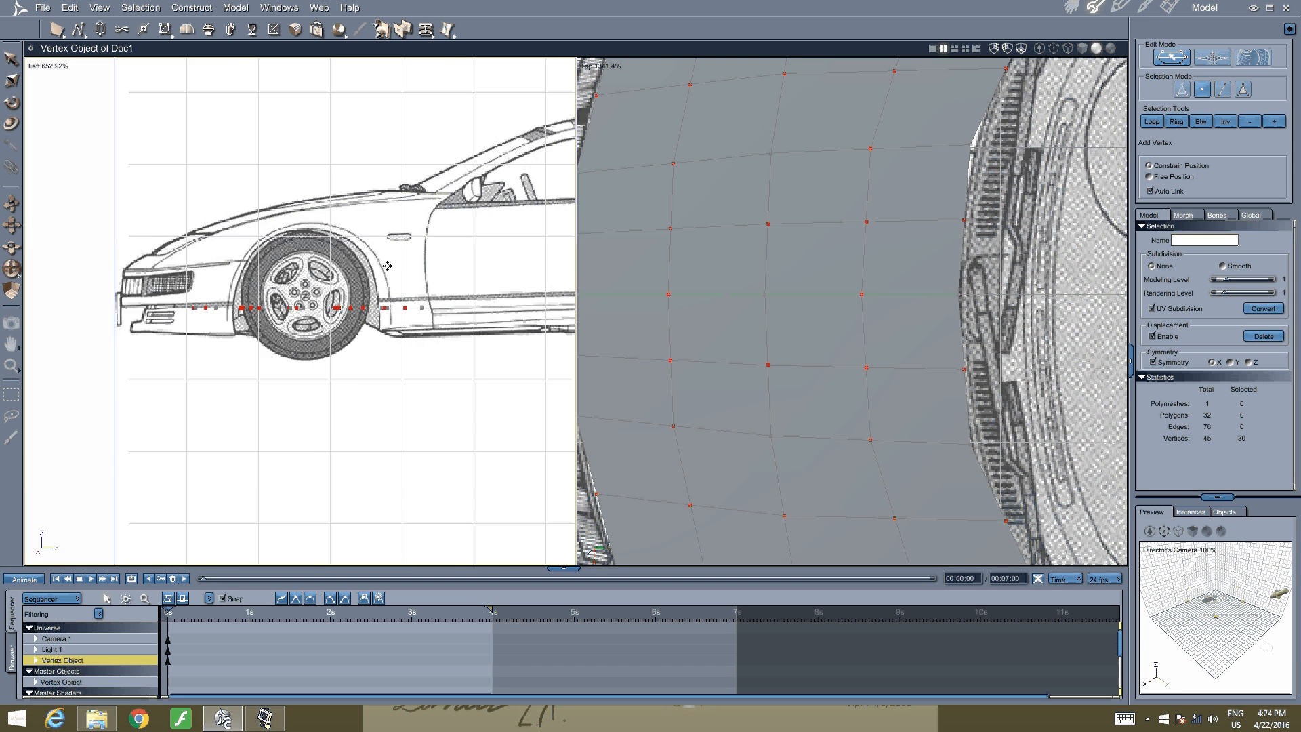
{"action": "left_click_drag", "start_coordinate": [387, 266], "coordinate": [367, 357]}
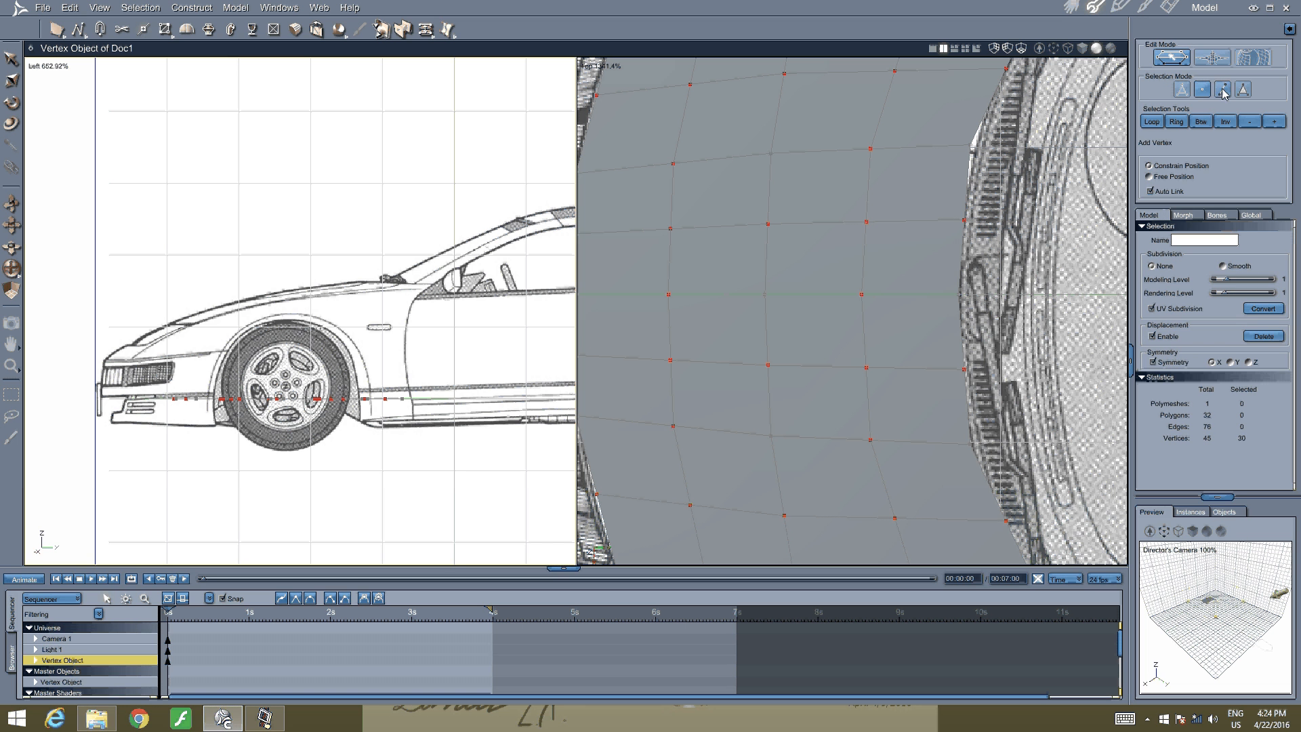
{"action": "left_click", "coordinate": [9, 57]}
{"action": "scroll", "coordinate": [400, 390], "scroll_direction": "up", "scroll_amount": 4}
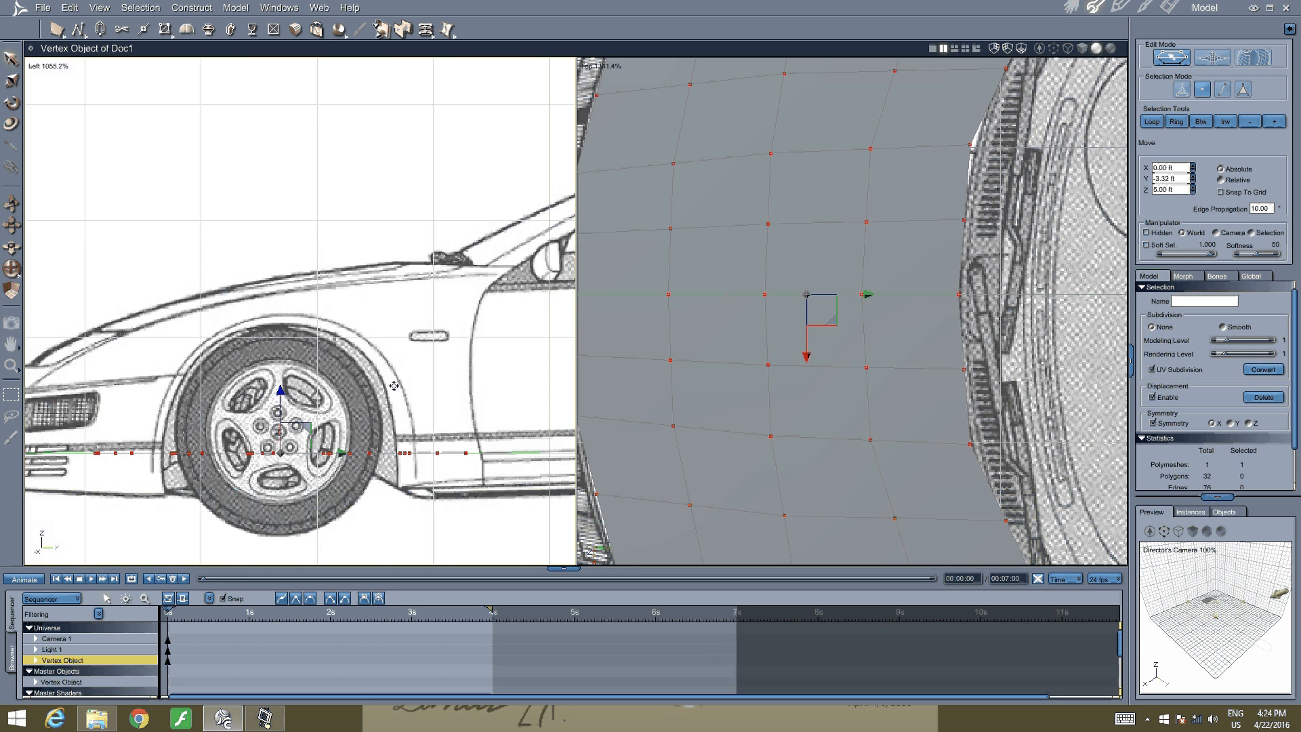
{"action": "left_click_drag", "start_coordinate": [280, 401], "coordinate": [272, 213]}
Select only the vertices along the hood's front edge and lower them to Z about 6.04 ft on the side blueprint
{"action": "scroll", "coordinate": [345, 239], "scroll_direction": "up", "scroll_amount": 3}
{"action": "scroll", "coordinate": [346, 238], "scroll_direction": "down", "scroll_amount": 2}
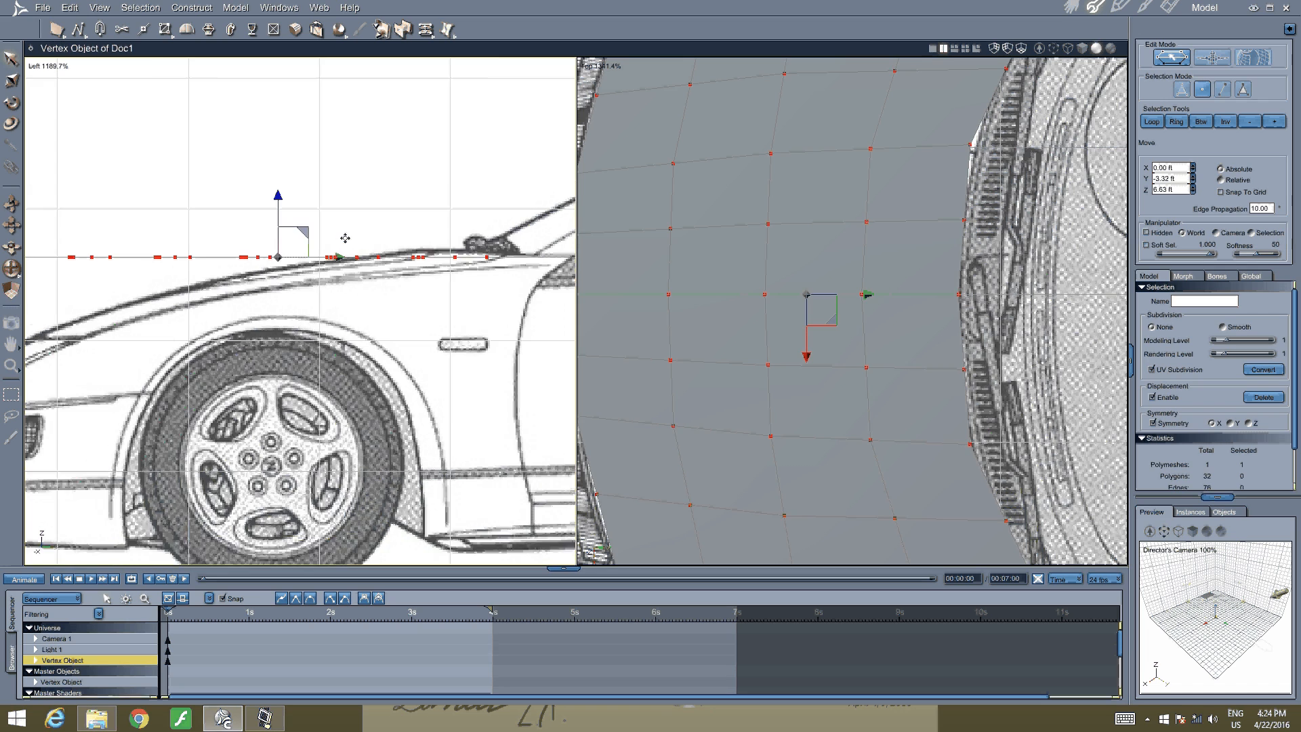
{"action": "middle_click_drag", "start_coordinate": [307, 306], "coordinate": [406, 290]}
{"action": "scroll", "coordinate": [767, 311], "scroll_direction": "down", "scroll_amount": 2}
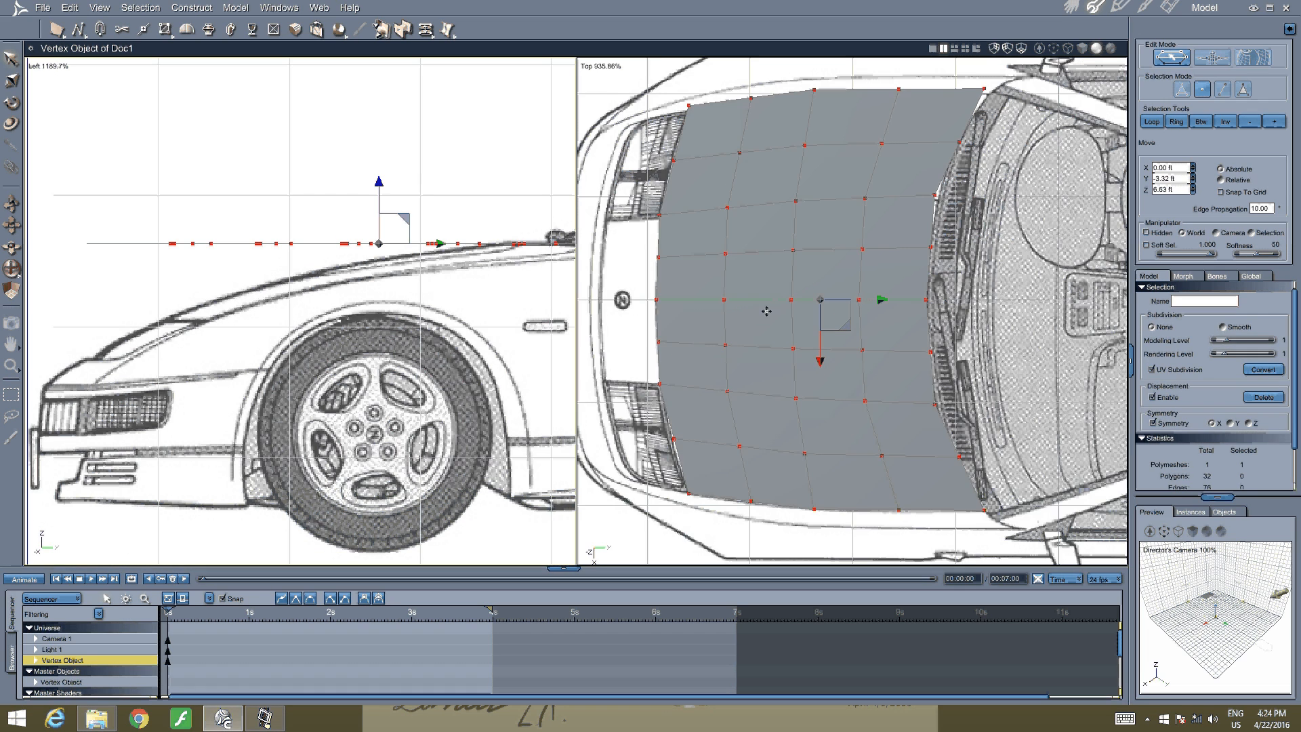
{"action": "middle_click_drag", "start_coordinate": [766, 311], "coordinate": [815, 314]}
{"action": "left_click", "coordinate": [749, 334]}
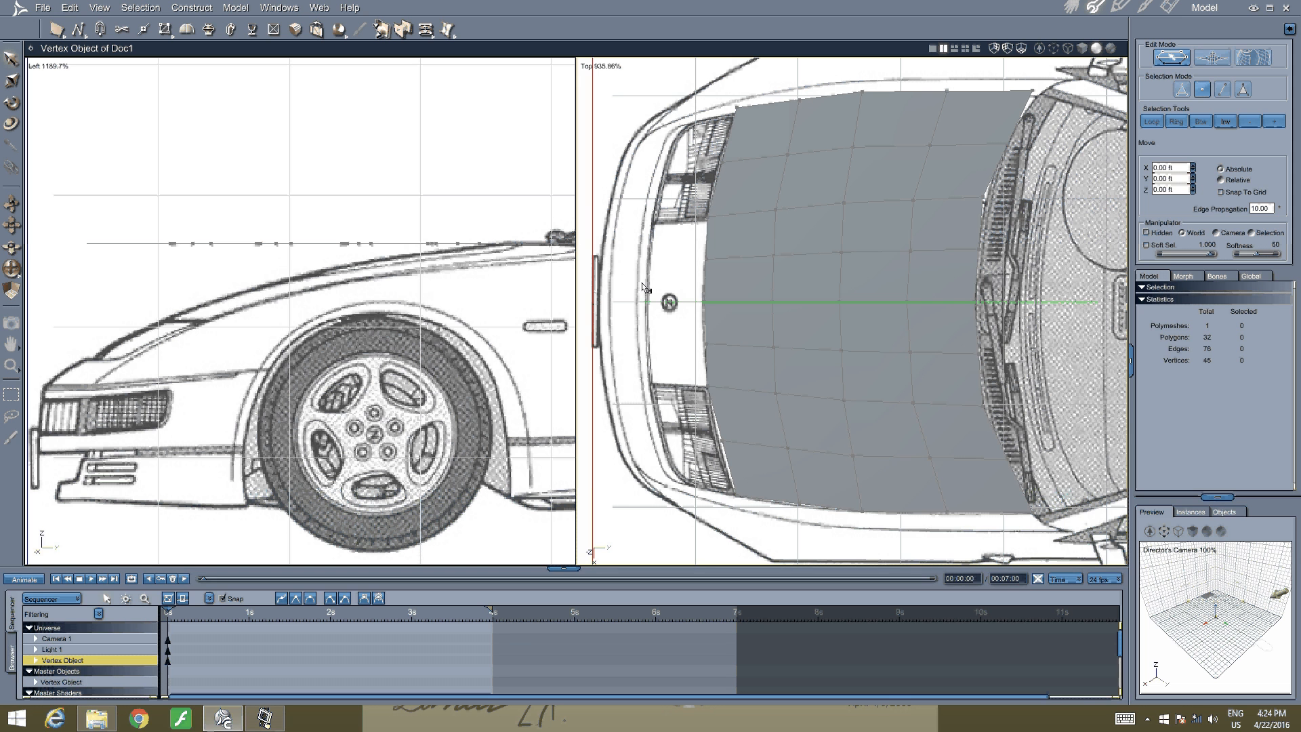
{"action": "left_click_drag", "start_coordinate": [646, 290], "coordinate": [743, 542]}
{"action": "scroll", "coordinate": [266, 254], "scroll_direction": "up", "scroll_amount": 3}
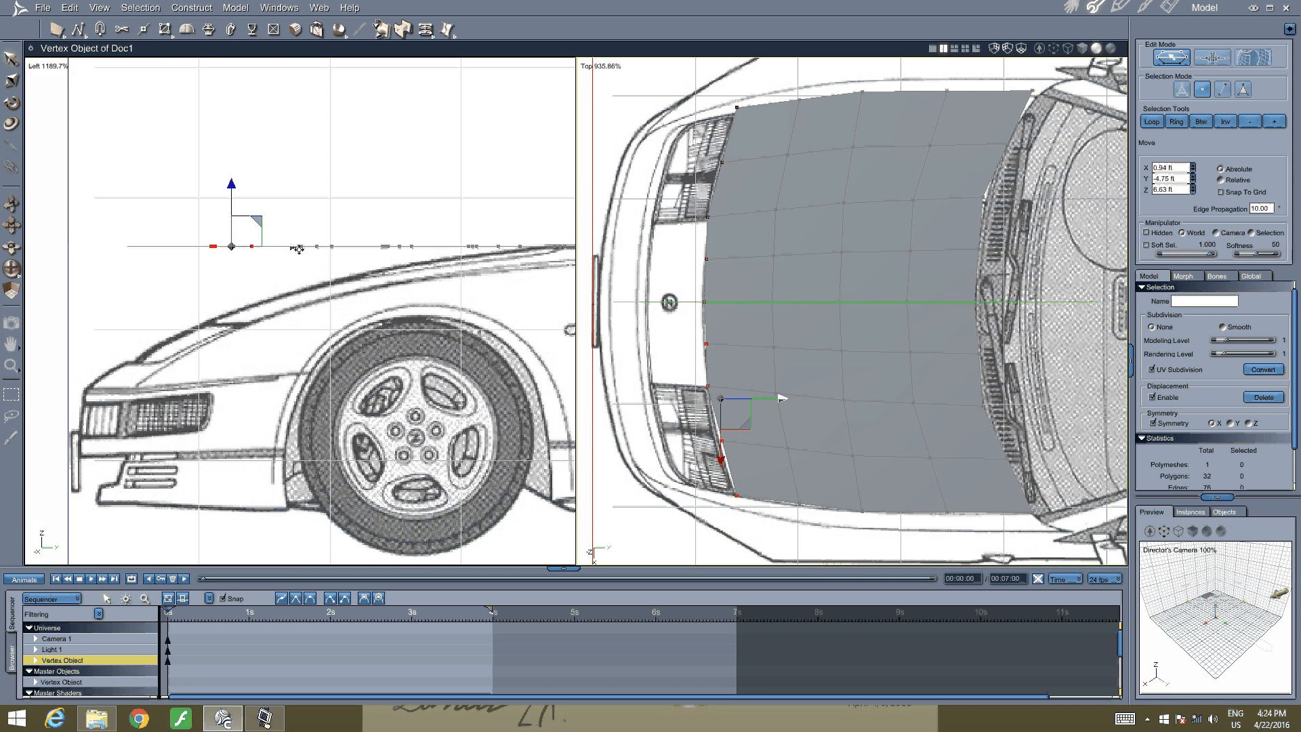
{"action": "middle_click_drag", "start_coordinate": [266, 255], "coordinate": [349, 263]}
{"action": "scroll", "coordinate": [348, 263], "scroll_direction": "up", "scroll_amount": 1}
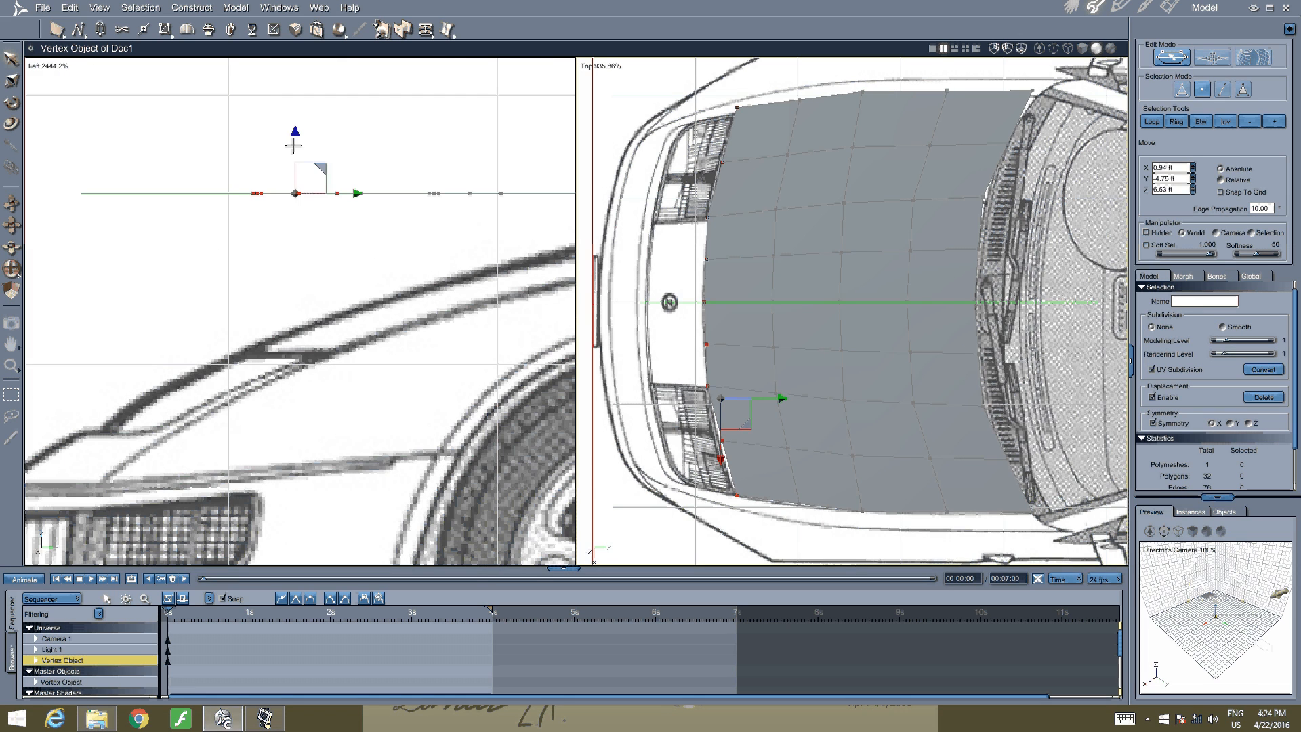
{"action": "left_click_drag", "start_coordinate": [293, 145], "coordinate": [296, 307]}
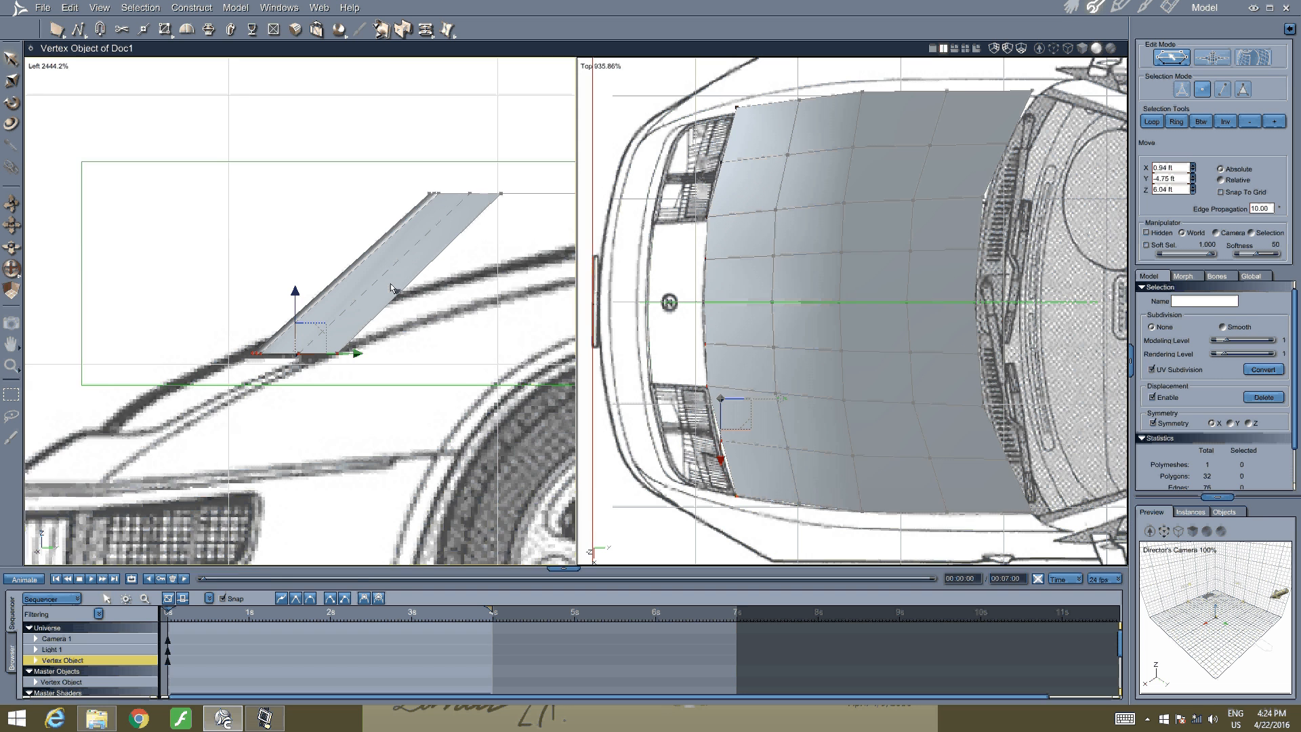
Select the edge loop directly behind the hood's front edge and lower it to Z about 6.25 ft
{"action": "middle_click_drag", "start_coordinate": [381, 281], "coordinate": [221, 282]}
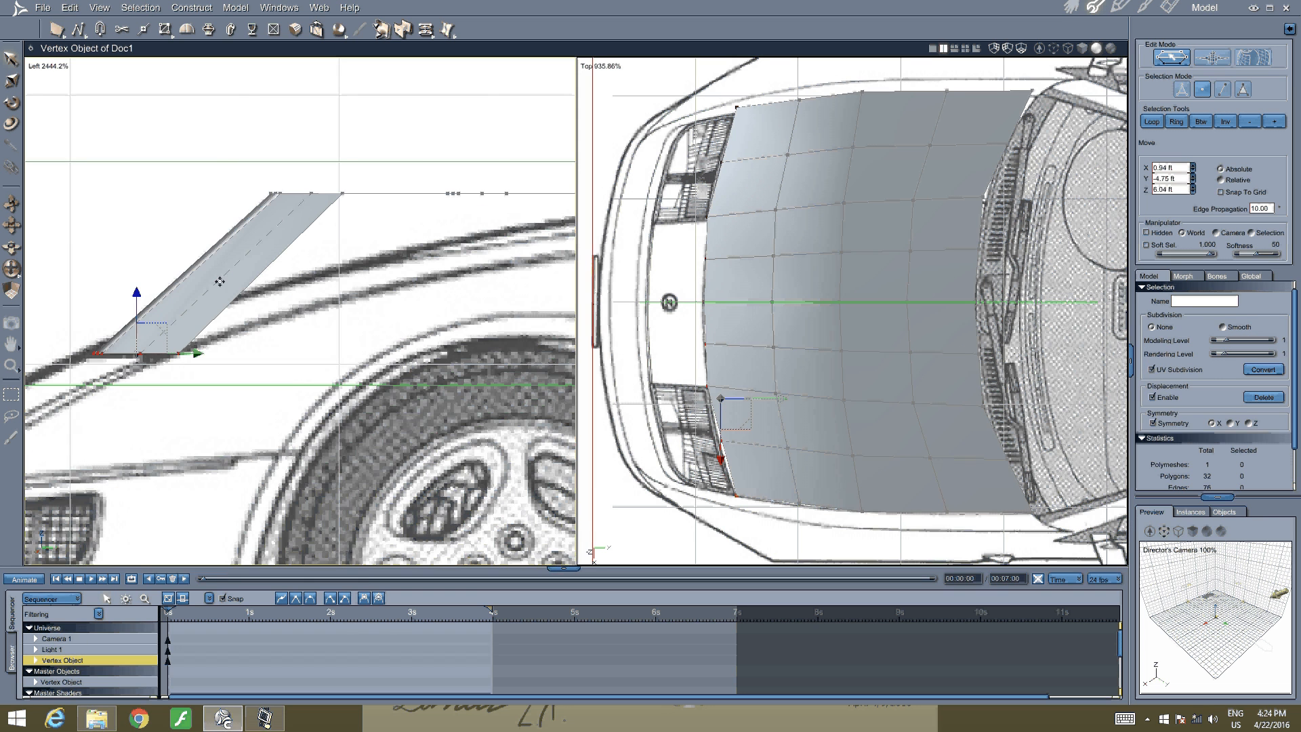
{"action": "left_click", "coordinate": [1222, 90]}
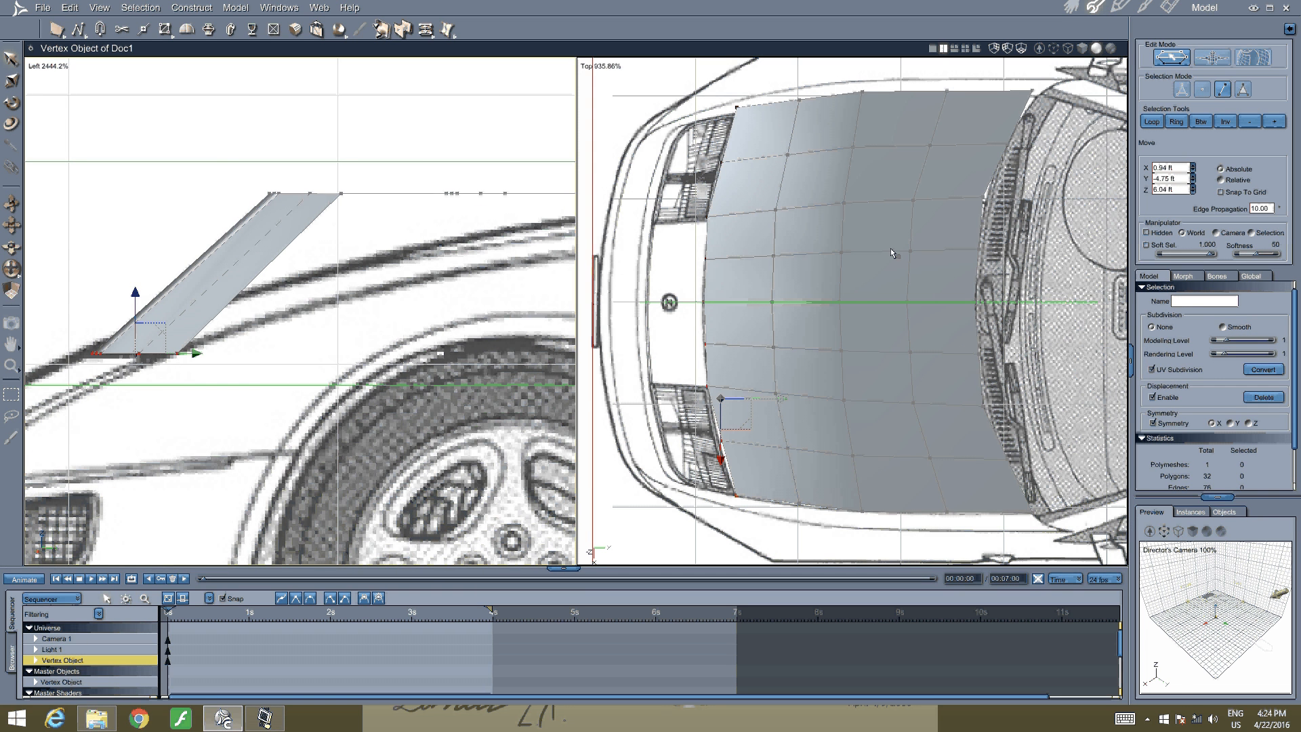
{"action": "left_click", "coordinate": [772, 361]}
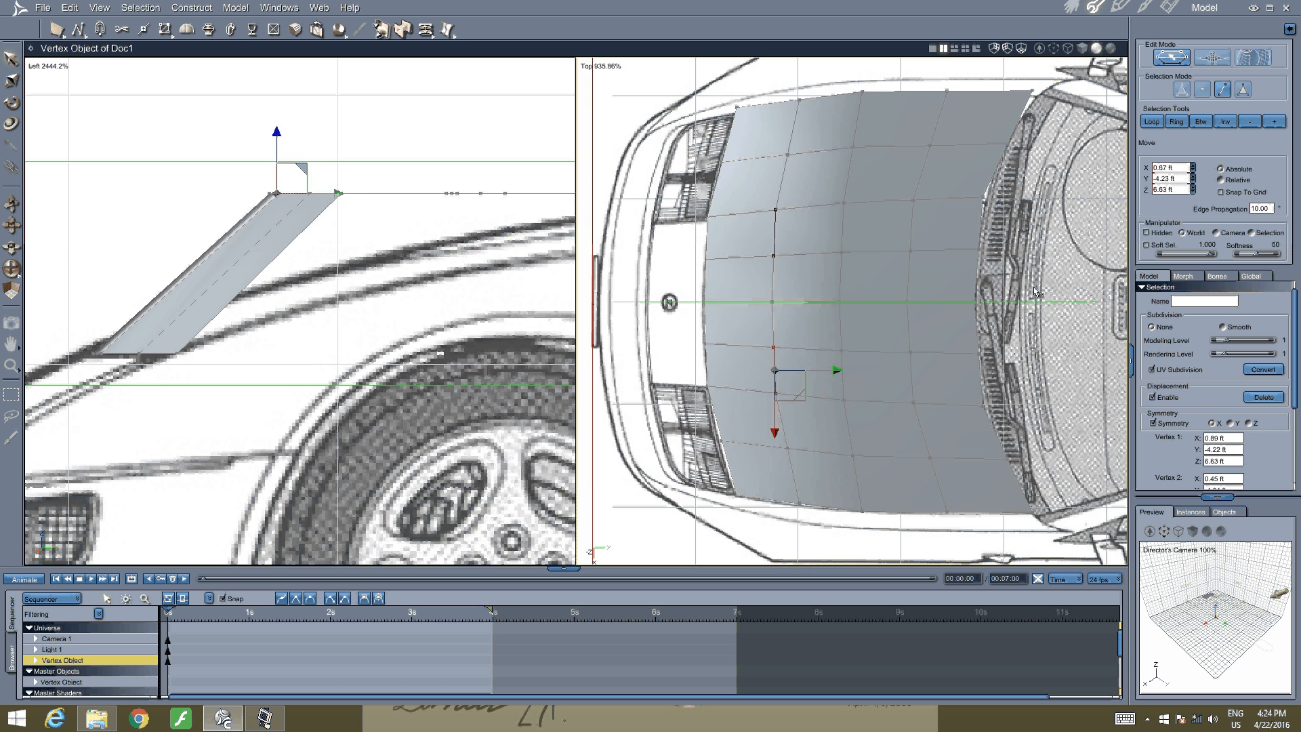
{"action": "left_click", "coordinate": [1152, 121]}
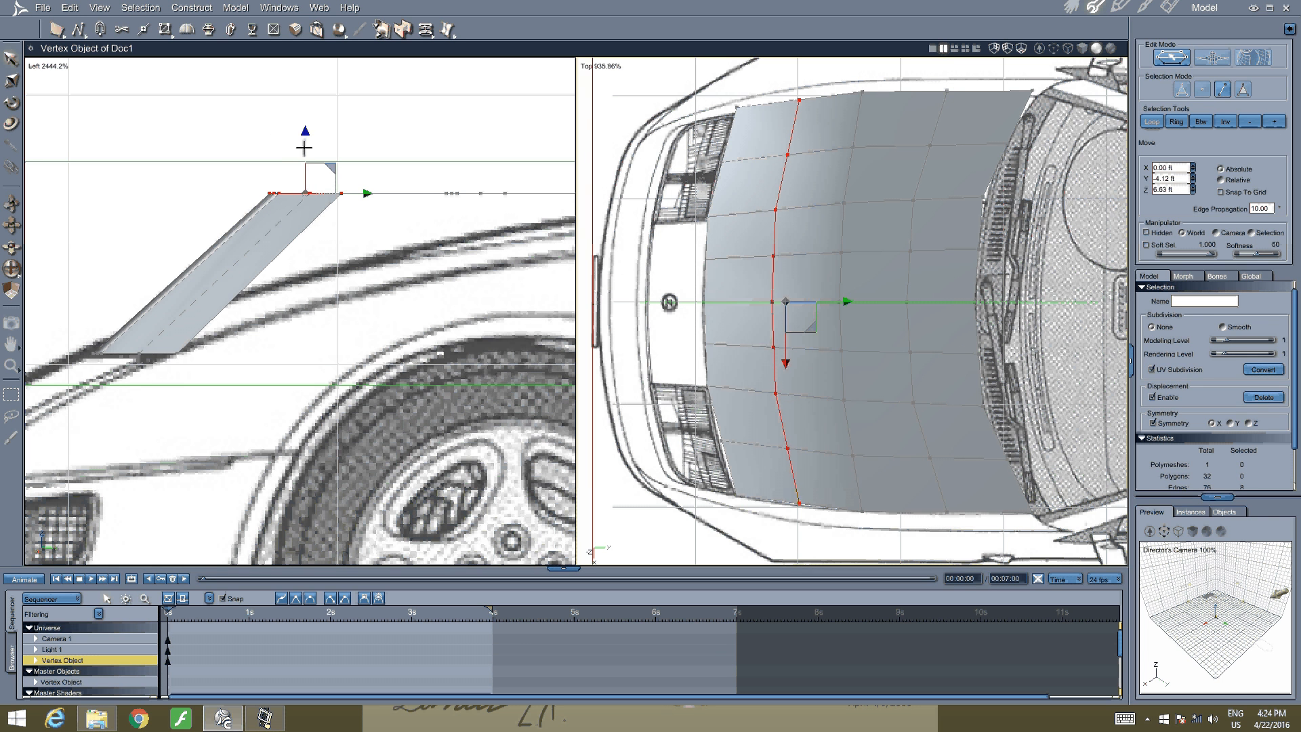
{"action": "left_click_drag", "start_coordinate": [298, 174], "coordinate": [290, 252]}
Select the hood's middle crosswise edge loop and lower it to Z about 6.39 ft
{"action": "middle_click_drag", "start_coordinate": [453, 237], "coordinate": [143, 269]}
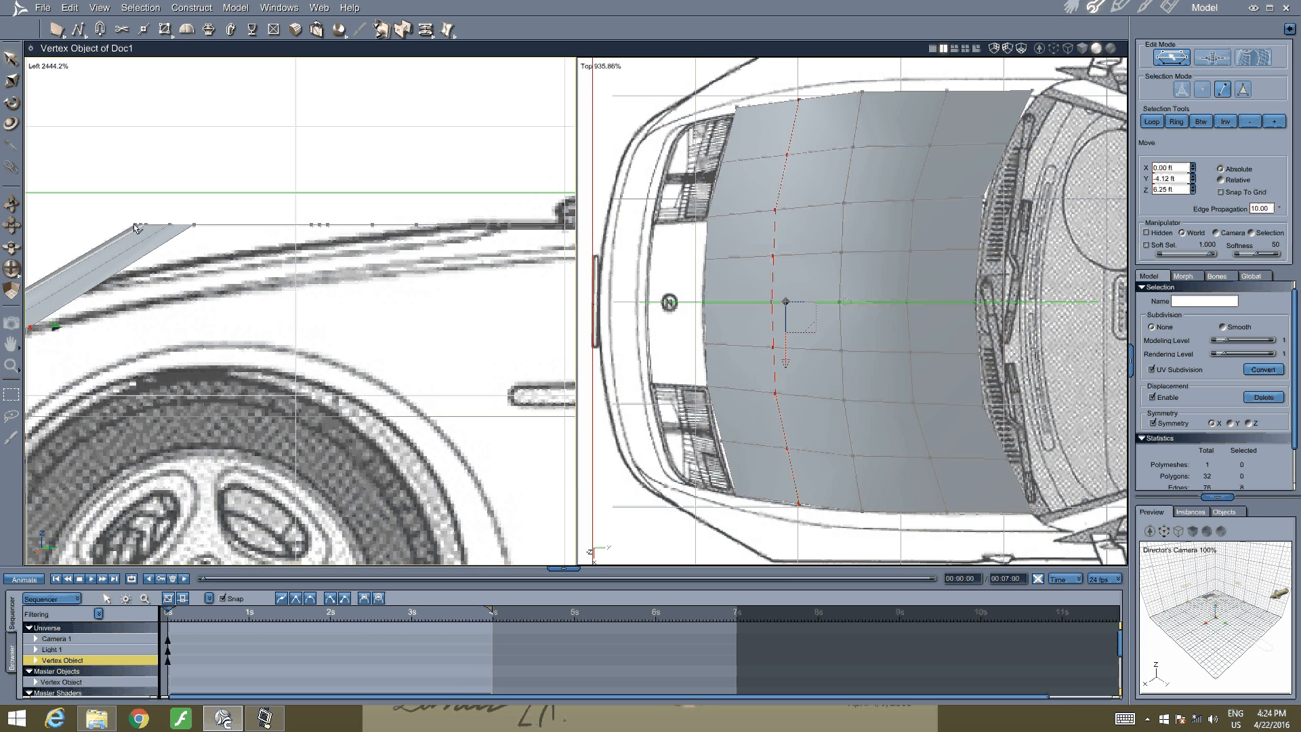
{"action": "left_click_drag", "start_coordinate": [114, 184], "coordinate": [219, 265]}
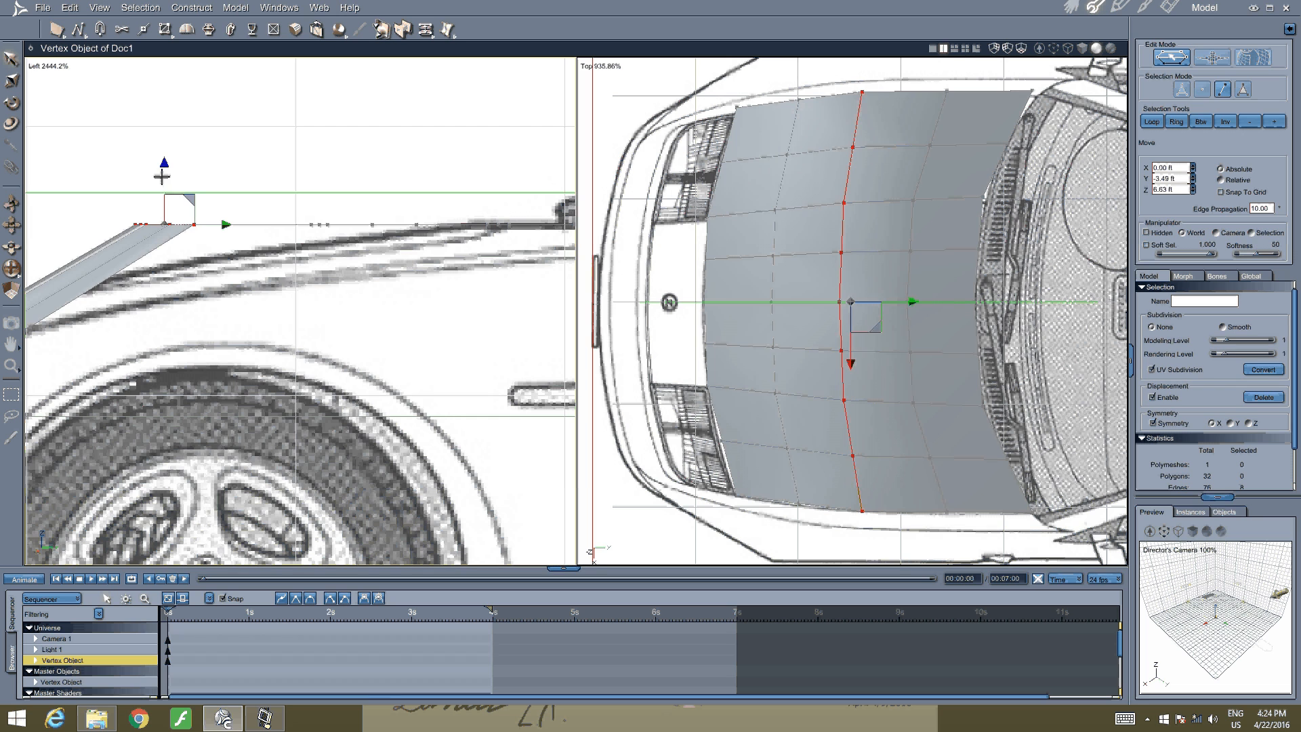
{"action": "left_click_drag", "start_coordinate": [176, 189], "coordinate": [165, 242]}
Select the crosswise edge loop nearest the windshield edge and lower it to Z about 6.51 ft
{"action": "middle_click_drag", "start_coordinate": [340, 264], "coordinate": [227, 280]}
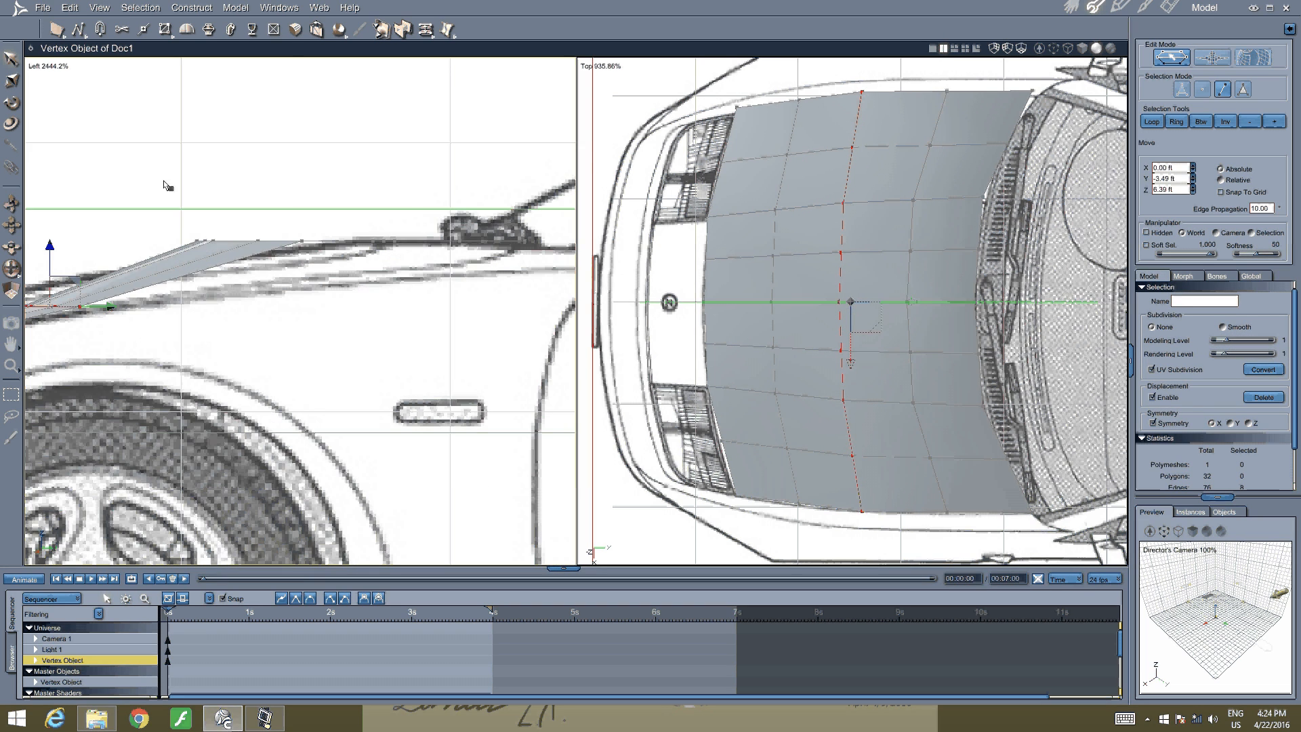
{"action": "left_click_drag", "start_coordinate": [166, 181], "coordinate": [312, 244]}
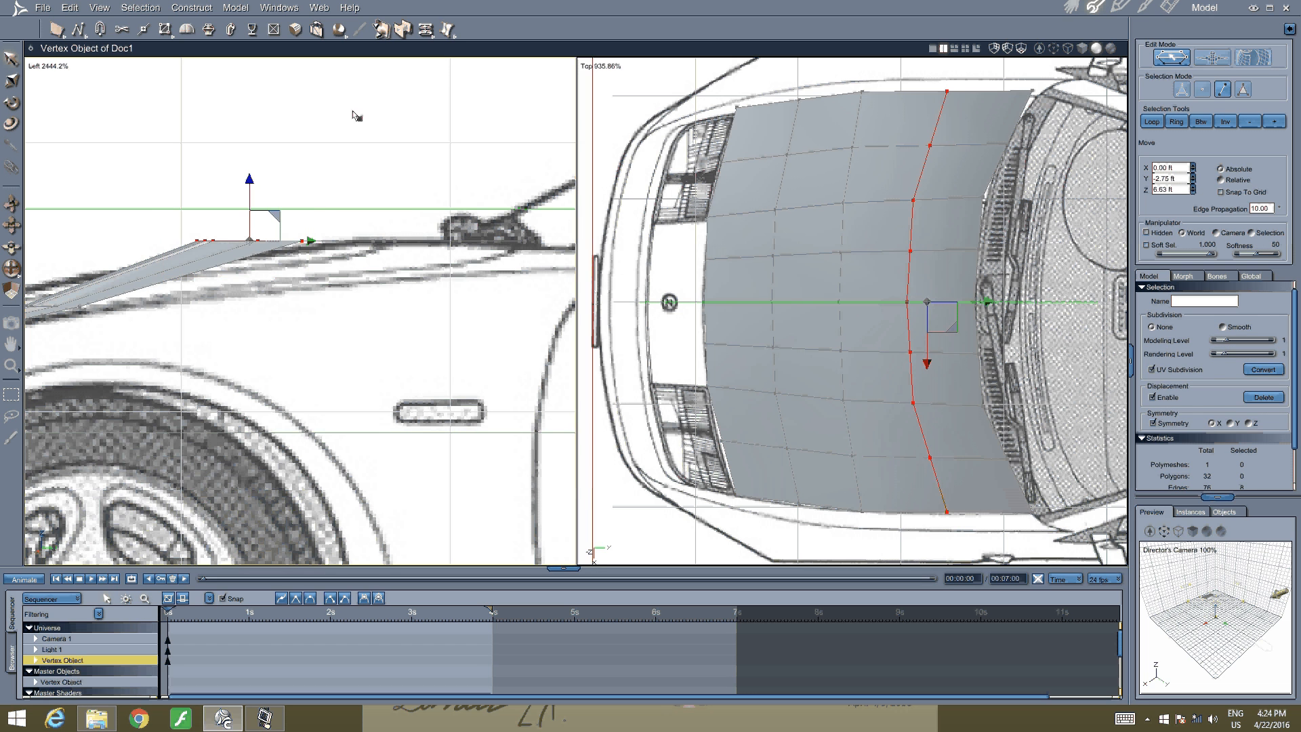
{"action": "left_click_drag", "start_coordinate": [249, 191], "coordinate": [248, 226]}
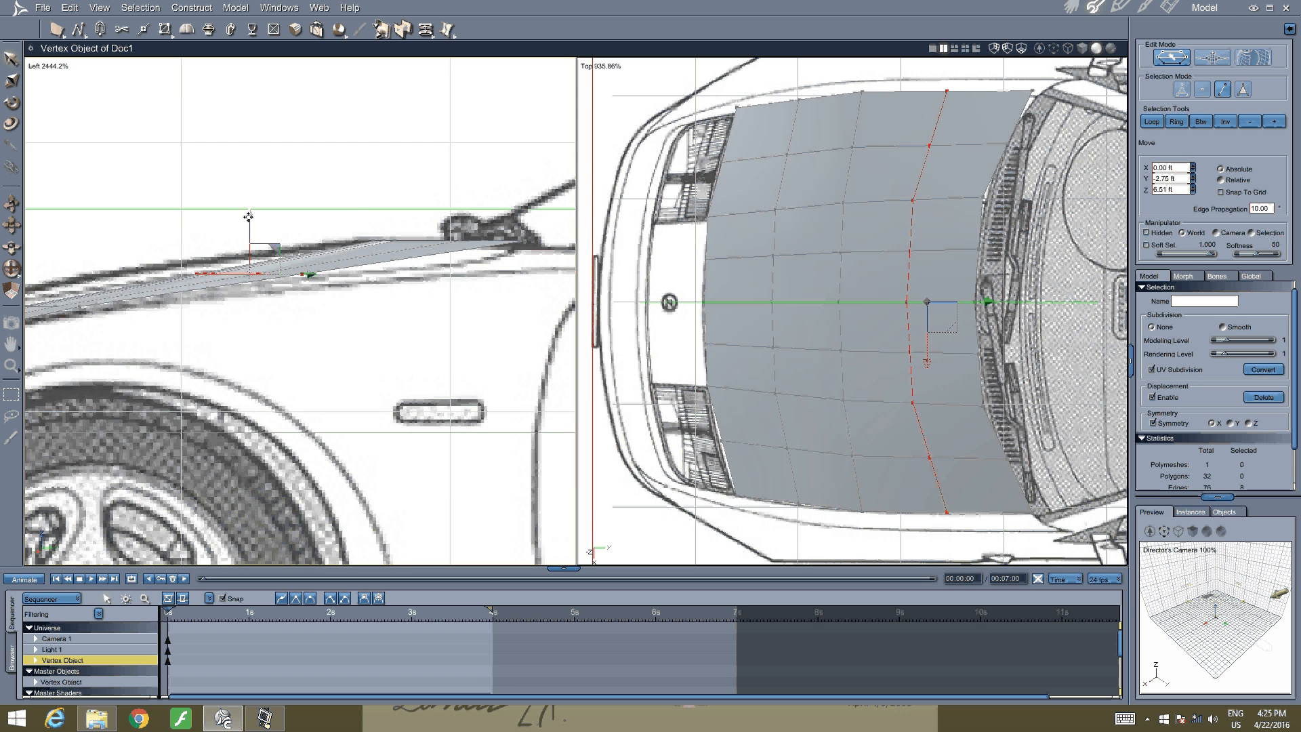
Replace the Top view with the Director's Camera and examine the hood's side profile against the Left view blueprint
{"action": "scroll", "coordinate": [428, 261], "scroll_direction": "down", "scroll_amount": 2}
{"action": "middle_click_drag", "start_coordinate": [428, 261], "coordinate": [444, 261]}
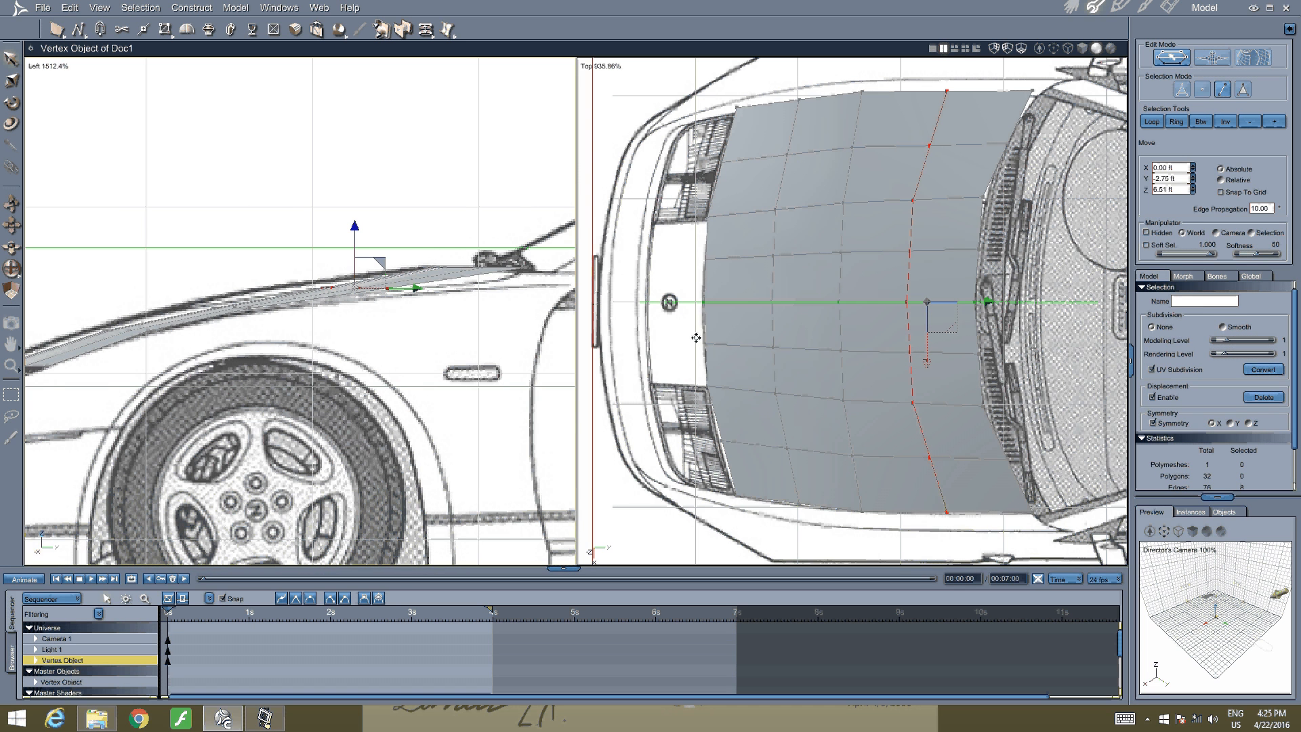
{"action": "left_click", "coordinate": [598, 66]}
{"action": "left_click", "coordinate": [591, 137]}
{"action": "middle_click_drag", "start_coordinate": [846, 307], "coordinate": [862, 244]}
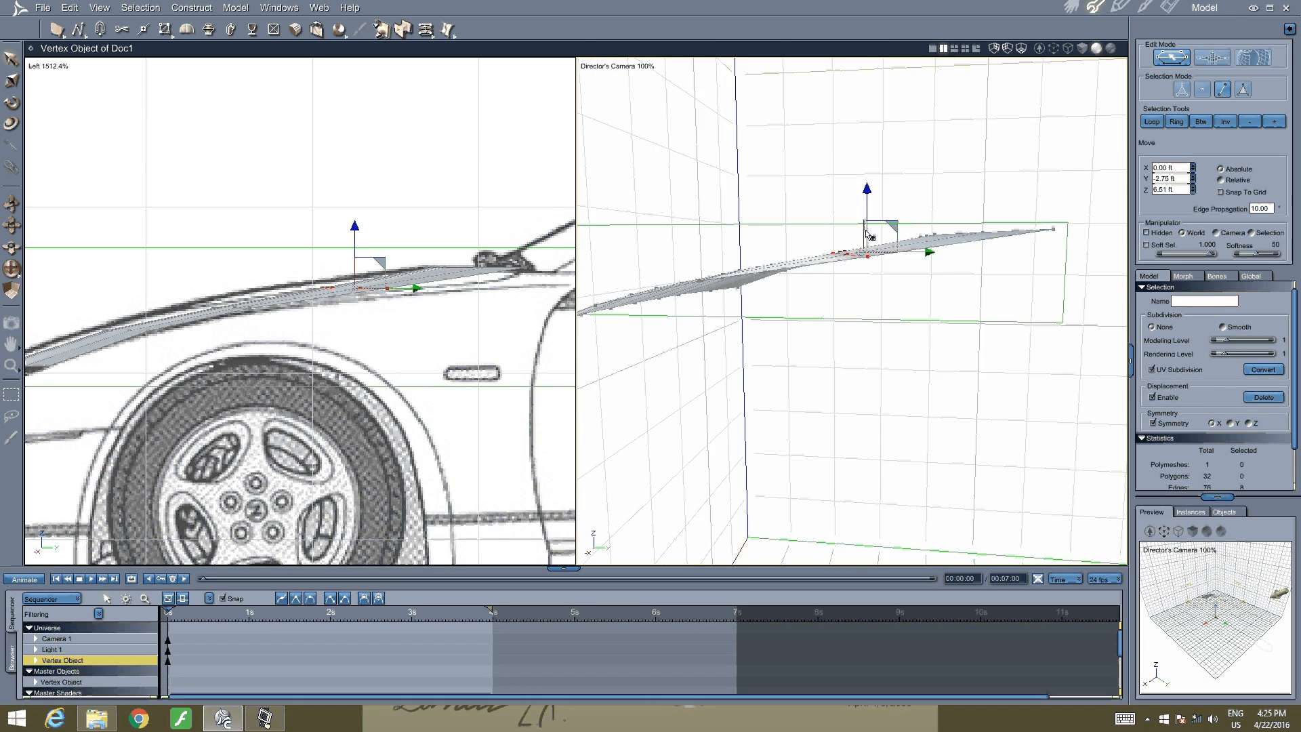
Select the hood's middle crosswise edge loop and raise it to Z about 6.41 ft
{"action": "left_click_drag", "start_coordinate": [868, 206], "coordinate": [867, 208]}
{"action": "middle_click_drag", "start_coordinate": [794, 279], "coordinate": [756, 228]}
{"action": "left_click_drag", "start_coordinate": [762, 229], "coordinate": [808, 360]}
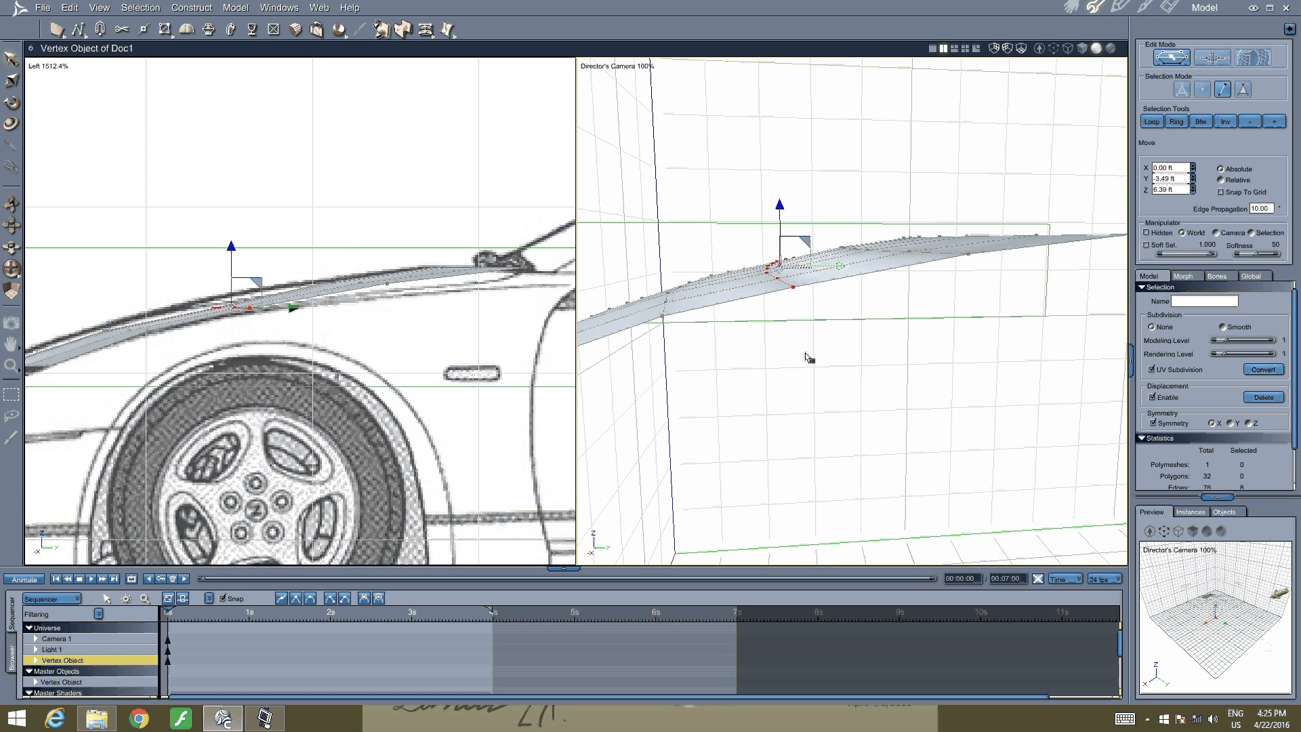
{"action": "left_click_drag", "start_coordinate": [779, 222], "coordinate": [778, 220]}
{"action": "middle_click_drag", "start_coordinate": [778, 220], "coordinate": [912, 363]}
{"action": "scroll", "coordinate": [778, 237], "scroll_direction": "down", "scroll_amount": 3}
{"action": "middle_click_drag", "start_coordinate": [733, 374], "coordinate": [725, 366]}
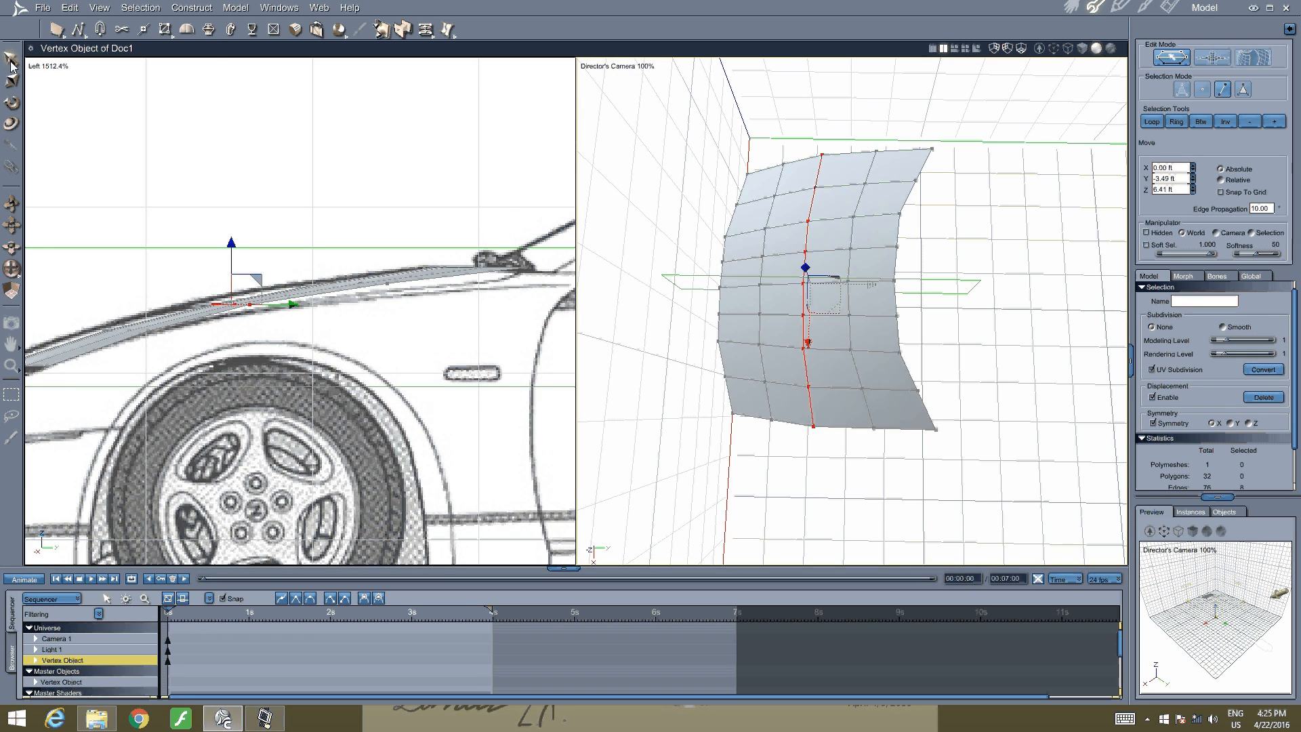
Replace the Left view with the Top view and display it in wireframe so the blueprint shows through the hood's windshield edge
{"action": "left_click", "coordinate": [36, 66]}
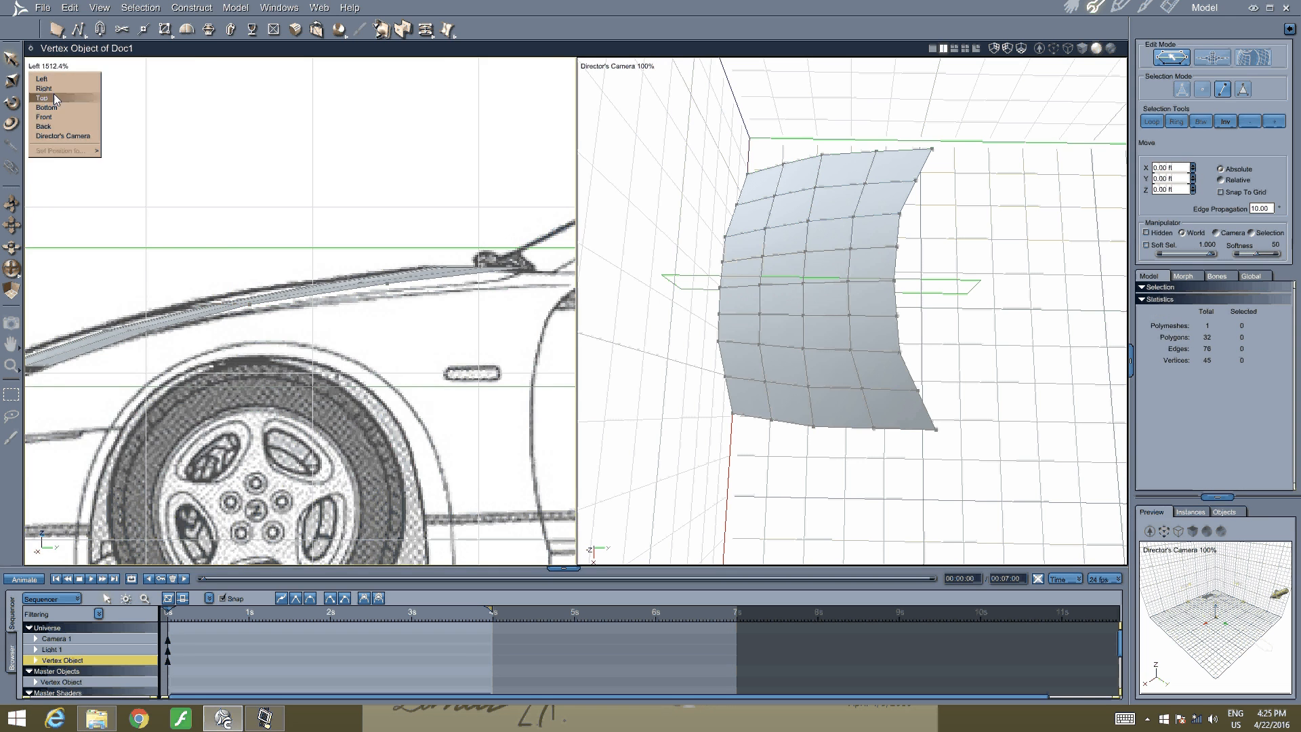
{"action": "left_click", "coordinate": [52, 96]}
{"action": "middle_click_drag", "start_coordinate": [420, 284], "coordinate": [231, 122]}
{"action": "scroll", "coordinate": [231, 122], "scroll_direction": "up", "scroll_amount": 4}
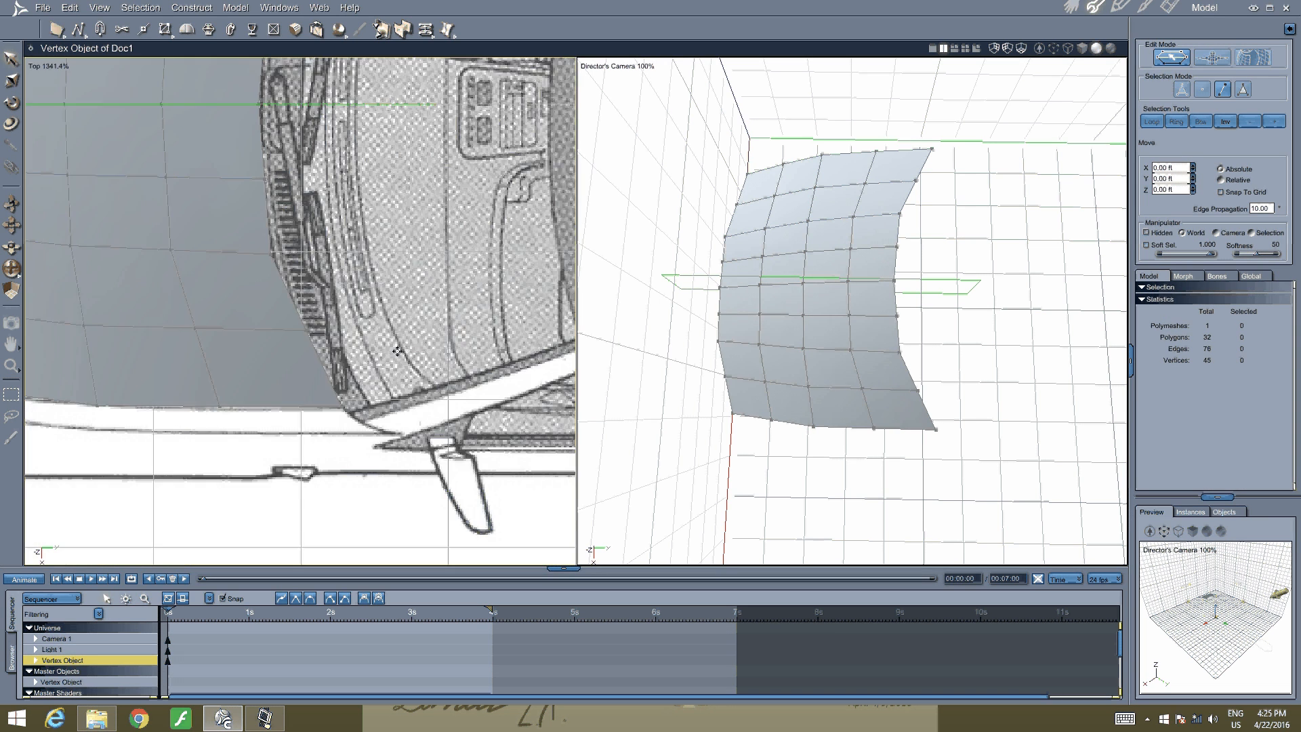
{"action": "middle_click_drag", "start_coordinate": [384, 340], "coordinate": [455, 329]}
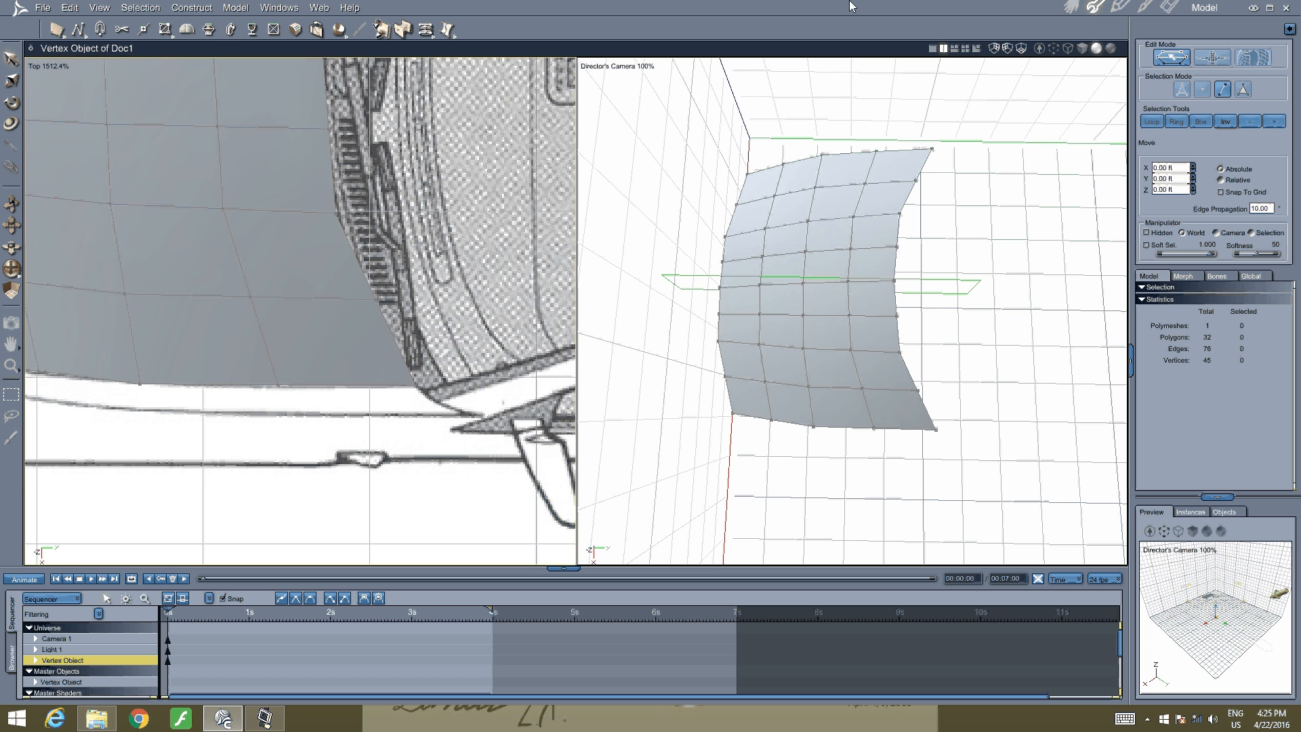
{"action": "left_click", "coordinate": [1067, 49]}
{"action": "scroll", "coordinate": [434, 280], "scroll_direction": "up", "scroll_amount": 1}
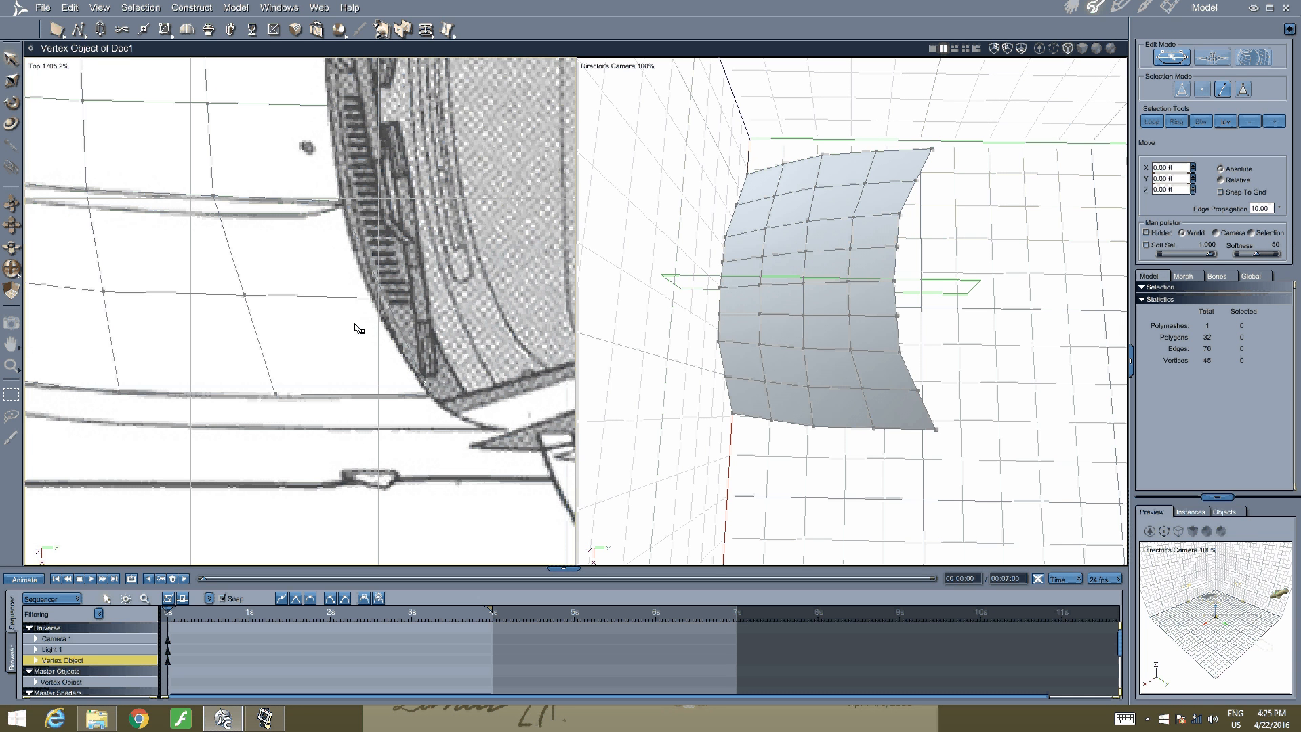
Move the windshield-edge vertices at X 1.53 ft to Y about -2.03 ft and those at X 0.51 ft to about -2.26 ft
{"action": "left_click", "coordinate": [1202, 90]}
{"action": "left_click", "coordinate": [386, 298]}
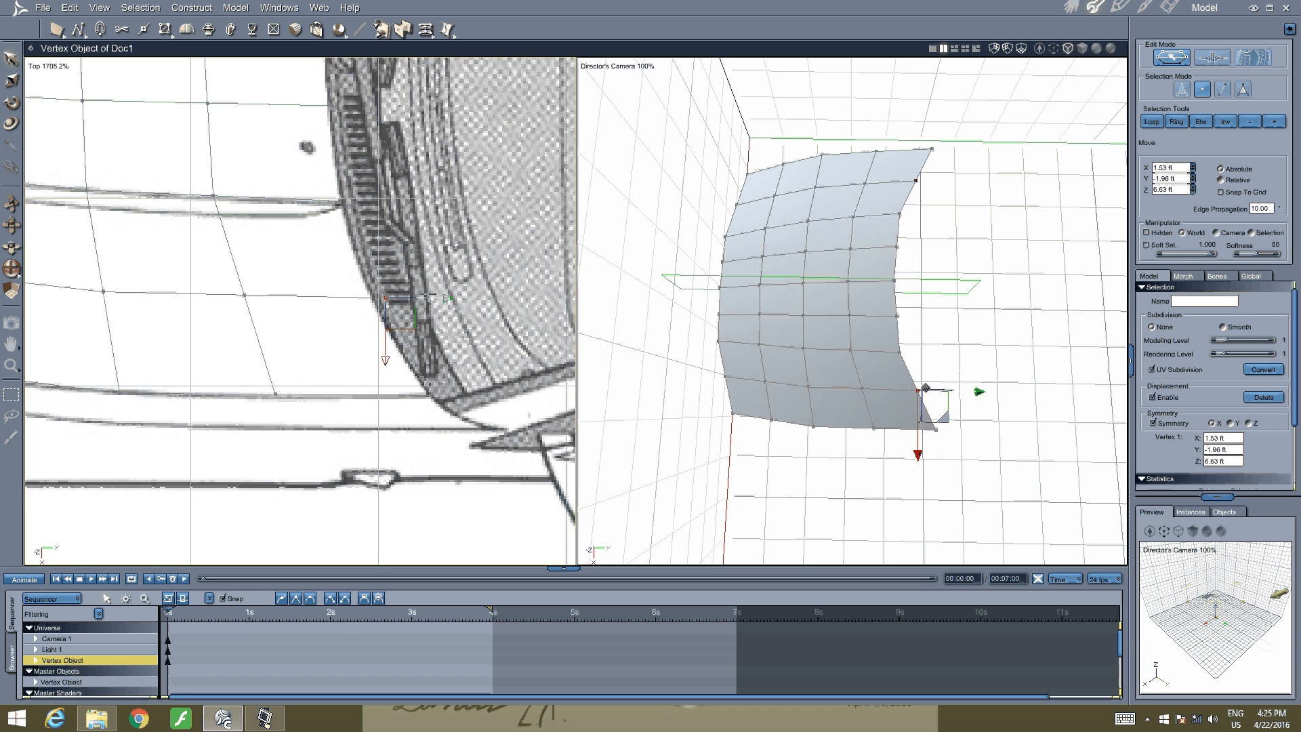
{"action": "left_click_drag", "start_coordinate": [428, 296], "coordinate": [416, 297]}
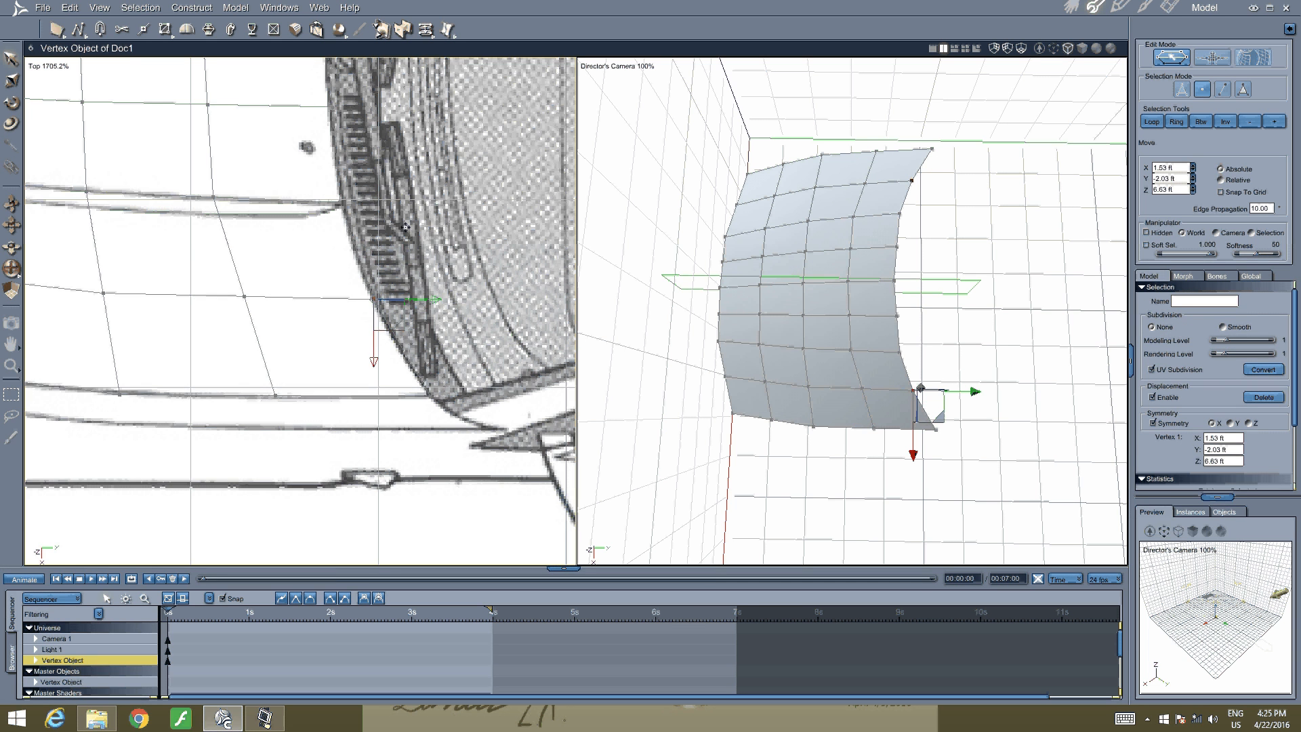
{"action": "middle_click_drag", "start_coordinate": [324, 92], "coordinate": [330, 363]}
{"action": "scroll", "coordinate": [330, 363], "scroll_direction": "up", "scroll_amount": 2}
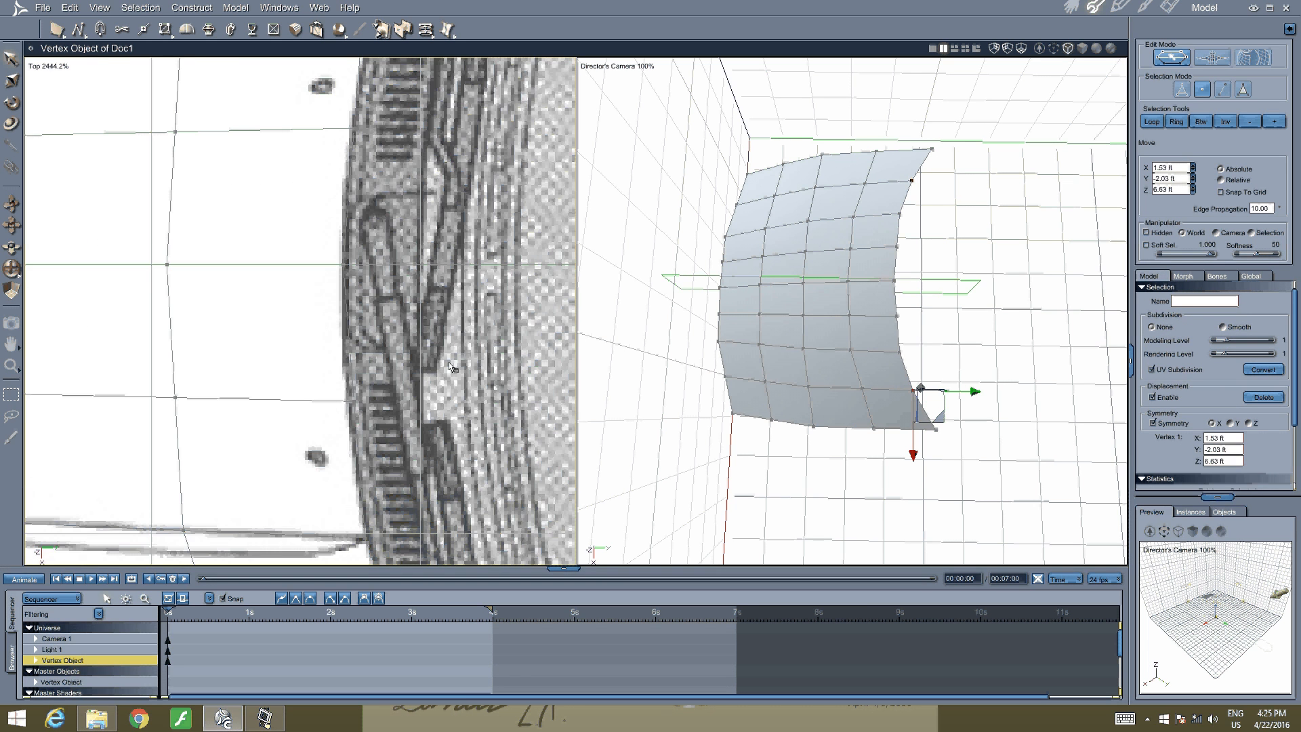
{"action": "left_click", "coordinate": [354, 402]}
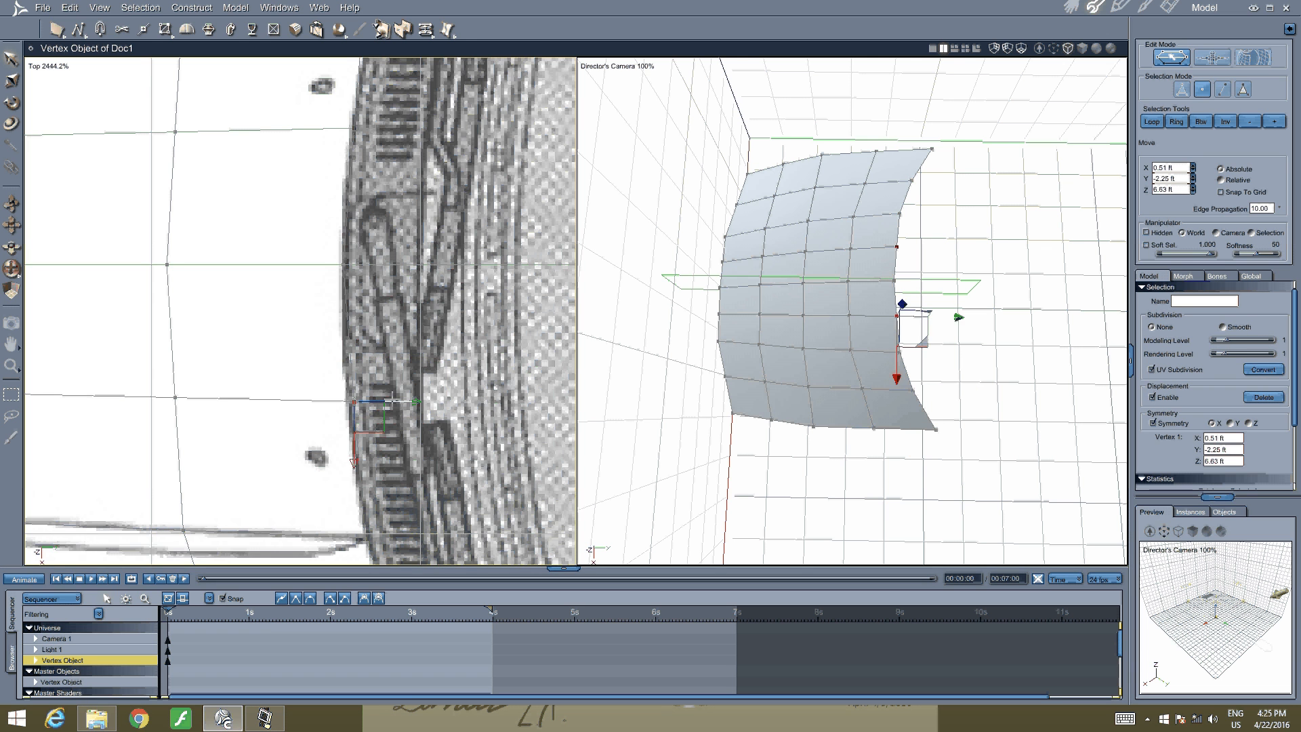
{"action": "left_click_drag", "start_coordinate": [392, 399], "coordinate": [388, 399]}
Examine the hood mesh against the Top view blueprint from the windshield edge to the headlight, following the crease lines
{"action": "scroll", "coordinate": [387, 399], "scroll_direction": "down", "scroll_amount": 2}
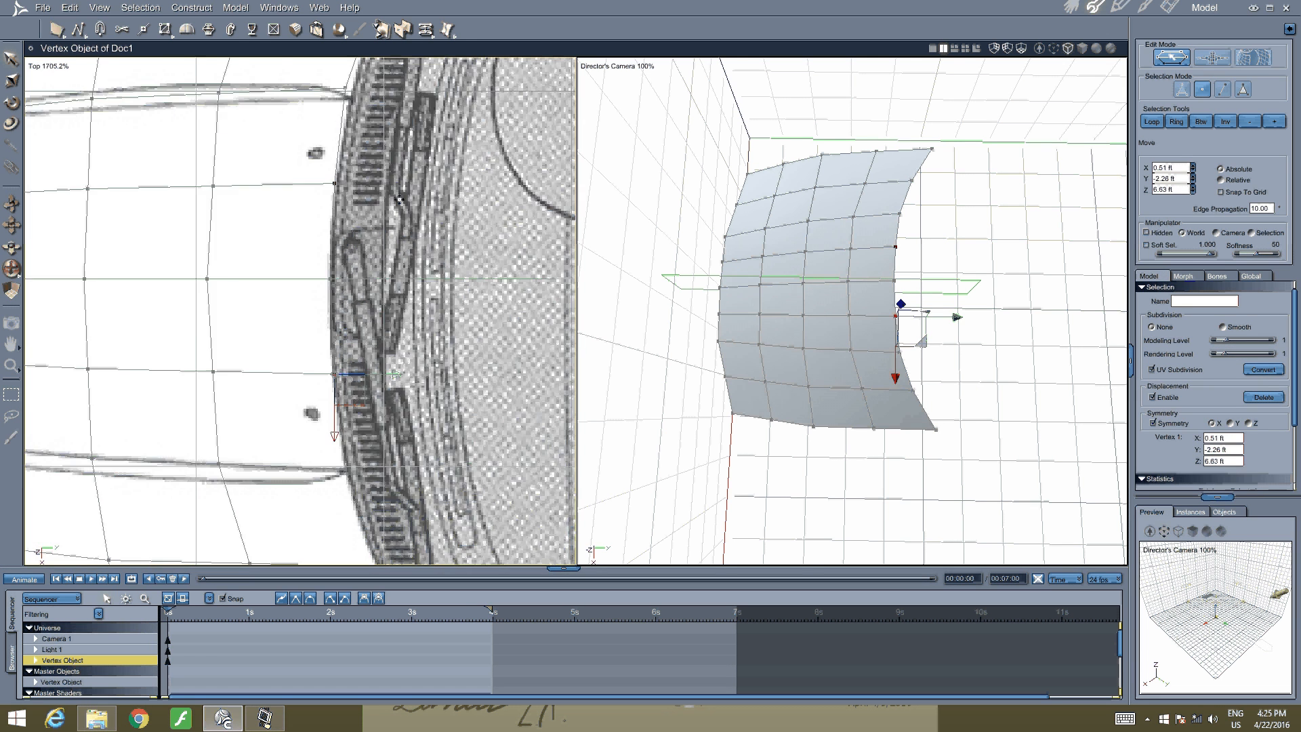
{"action": "middle_click_drag", "start_coordinate": [162, 378], "coordinate": [363, 271]}
{"action": "scroll", "coordinate": [360, 273], "scroll_direction": "up", "scroll_amount": 3}
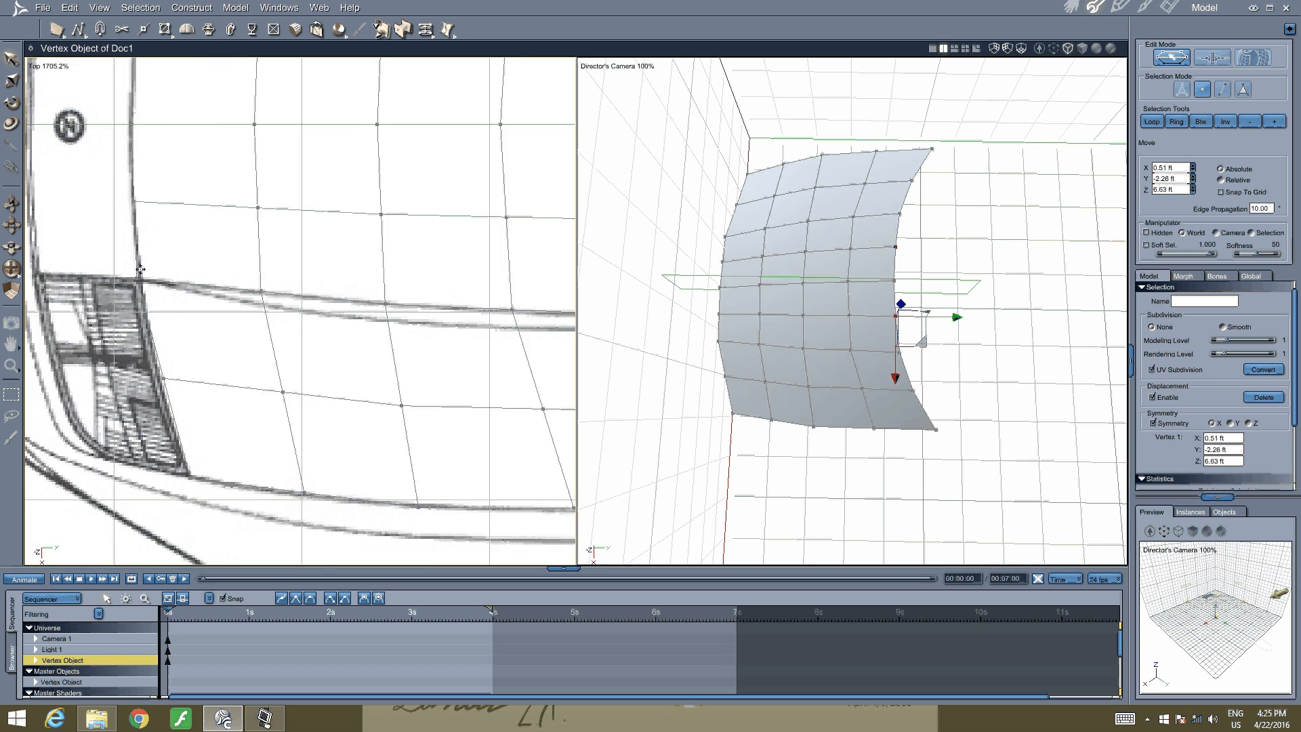
{"action": "middle_click_drag", "start_coordinate": [154, 270], "coordinate": [273, 270]}
{"action": "scroll", "coordinate": [273, 270], "scroll_direction": "up", "scroll_amount": 2}
{"action": "mouse_move", "coordinate": [568, 233]}
{"action": "middle_mouse_down"}
{"action": "mouse_move", "coordinate": [319, 257]}
{"action": "mouse_move", "coordinate": [133, 229]}
{"action": "middle_mouse_up"}
{"action": "middle_click_drag", "start_coordinate": [287, 233], "coordinate": [203, 203]}
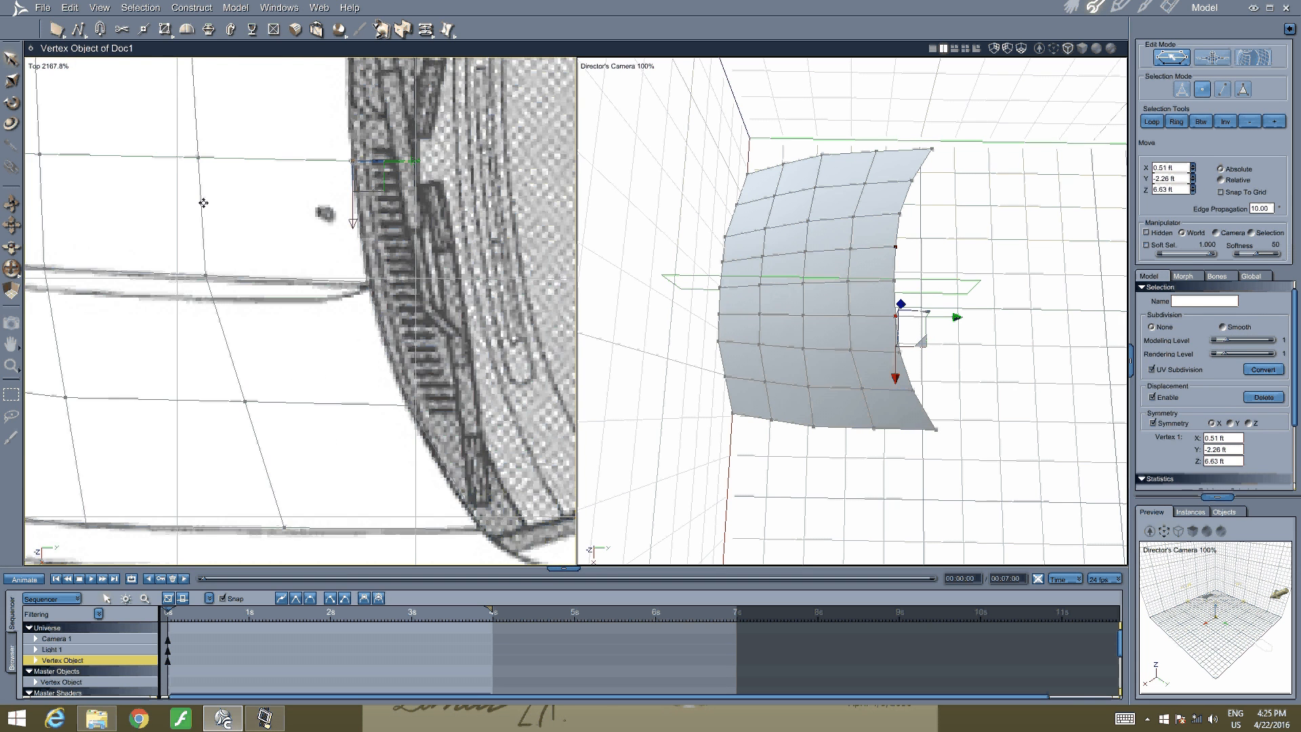
{"action": "middle_click_drag", "start_coordinate": [357, 313], "coordinate": [338, 244]}
Add auto-linked, freely positioned vertices on the crosswise edges along the hood's outer crease line, ending at the windshield edge
{"action": "left_click", "coordinate": [1223, 89]}
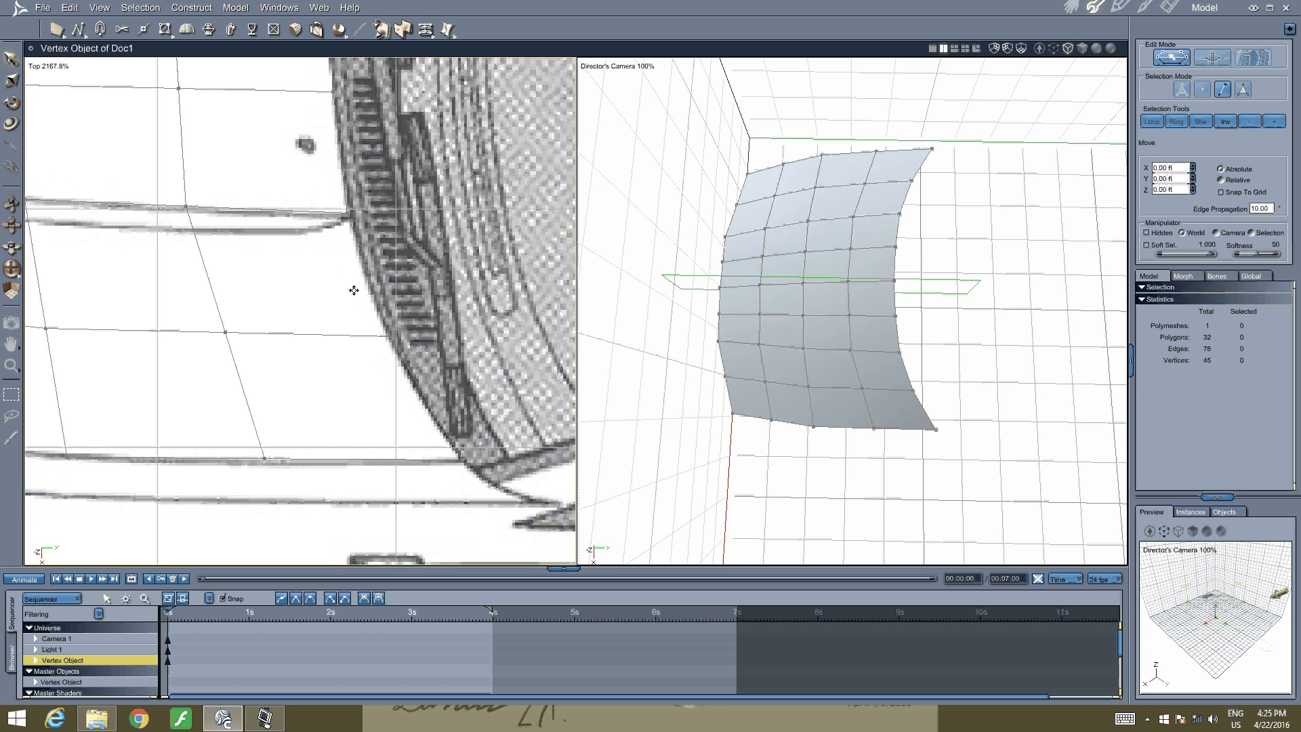
{"action": "scroll", "coordinate": [354, 290], "scroll_direction": "up", "scroll_amount": 2}
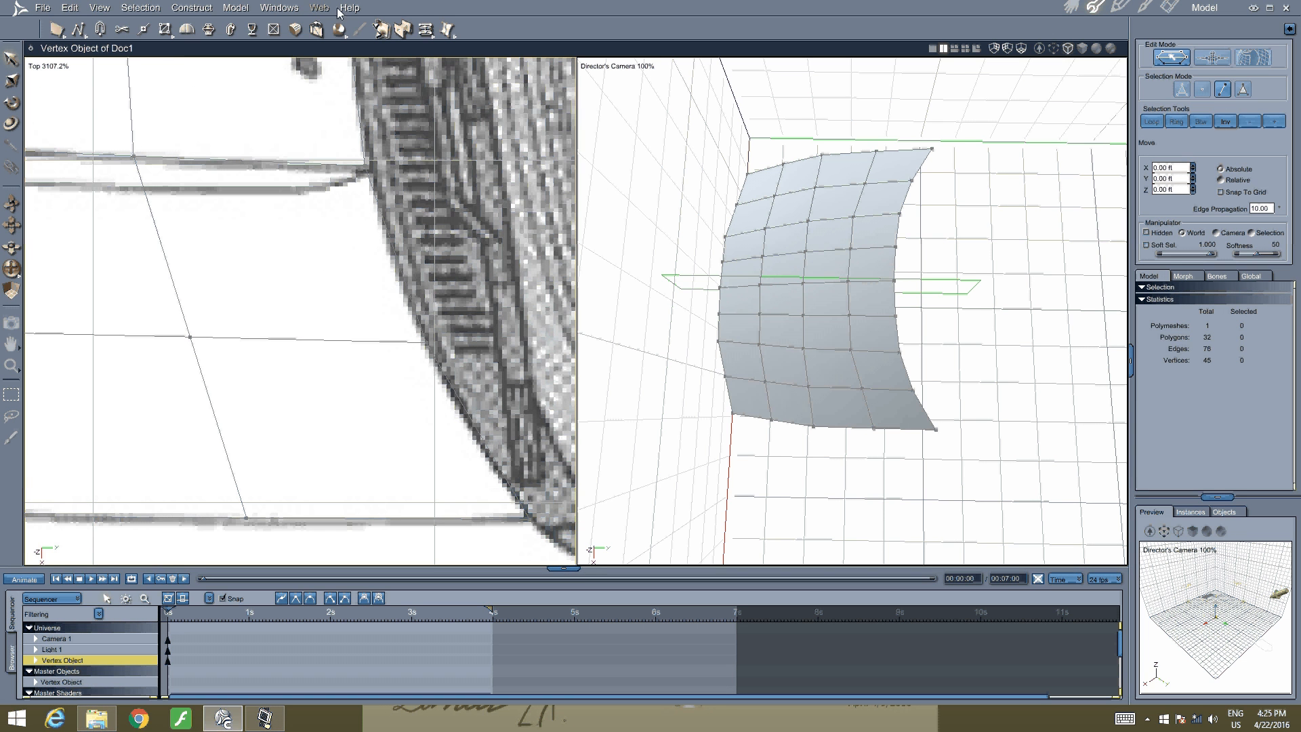
{"action": "middle_click_drag", "start_coordinate": [352, 198], "coordinate": [472, 252]}
{"action": "middle_click_drag", "start_coordinate": [142, 251], "coordinate": [454, 355]}
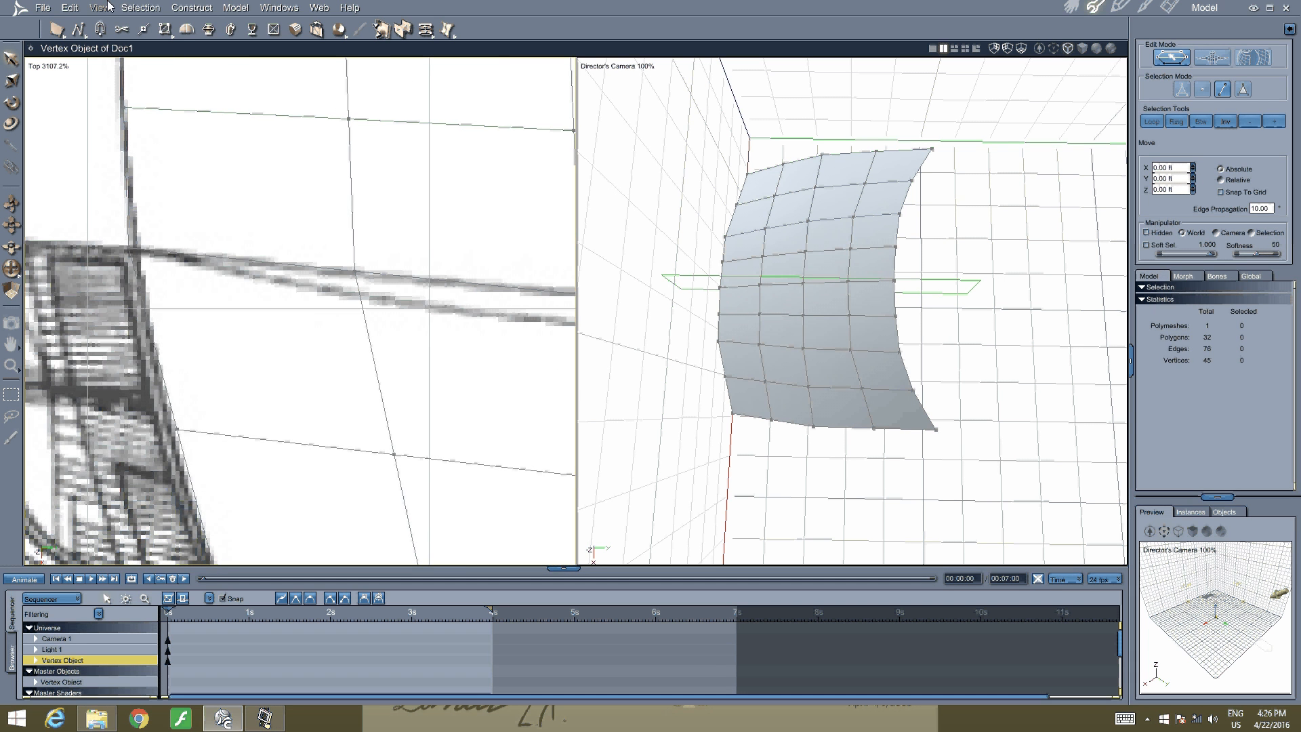
{"action": "mouse_move", "coordinate": [343, 156]}
{"action": "middle_mouse_down"}
{"action": "mouse_move", "coordinate": [282, 192]}
{"action": "mouse_move", "coordinate": [307, 190]}
{"action": "middle_mouse_up"}
{"action": "scroll", "coordinate": [313, 180], "scroll_direction": "down", "scroll_amount": 2}
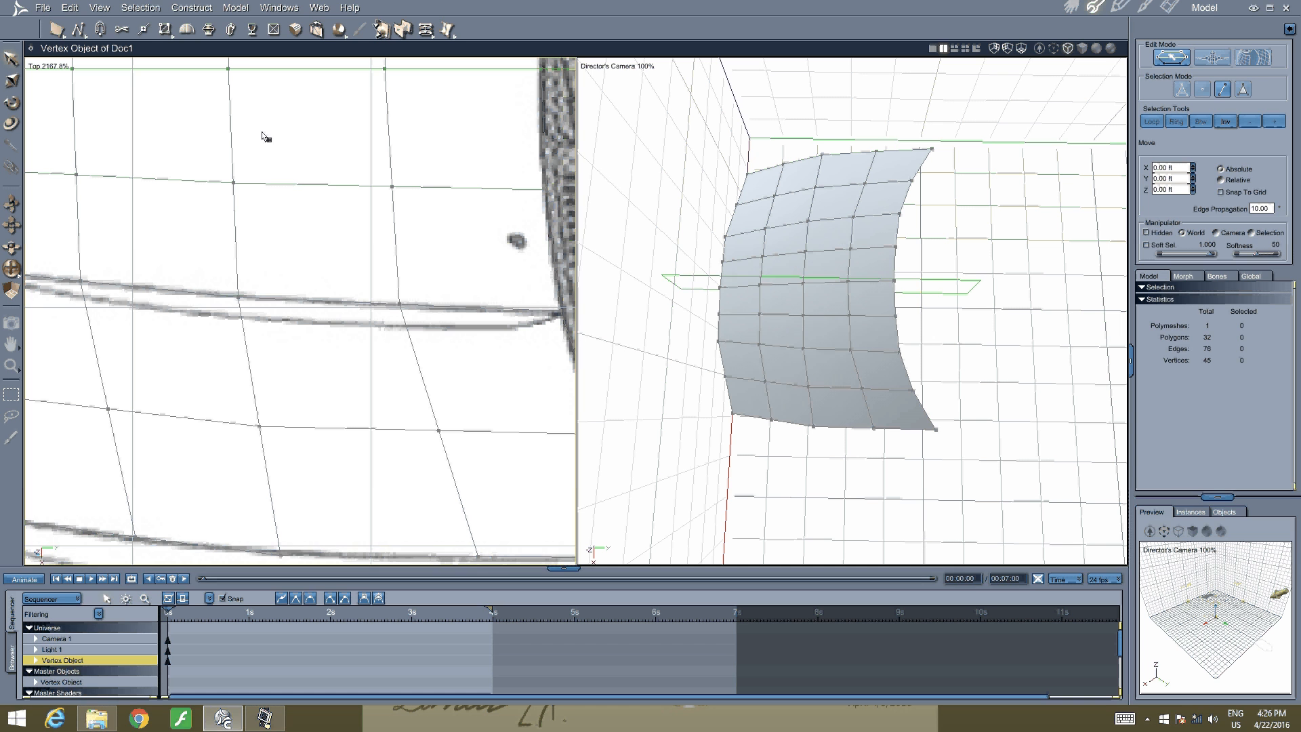
{"action": "left_click", "coordinate": [145, 29]}
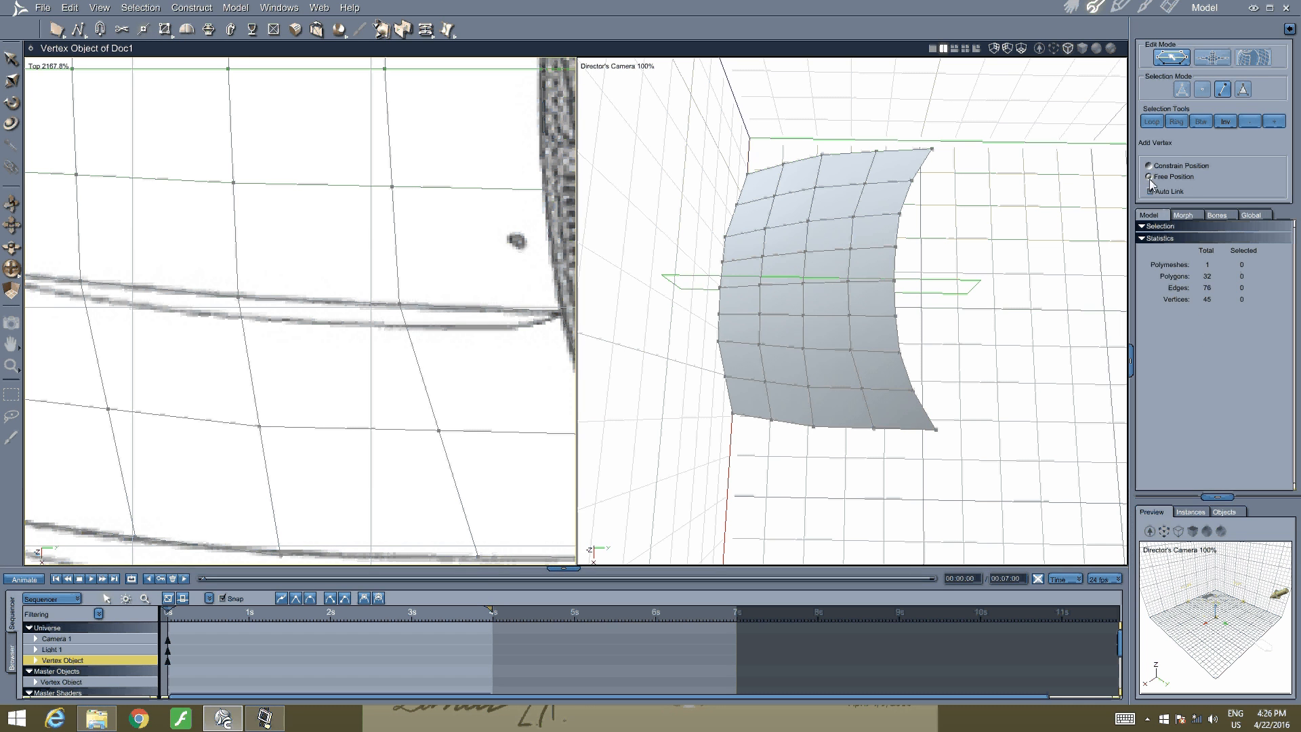
{"action": "left_click", "coordinate": [84, 296]}
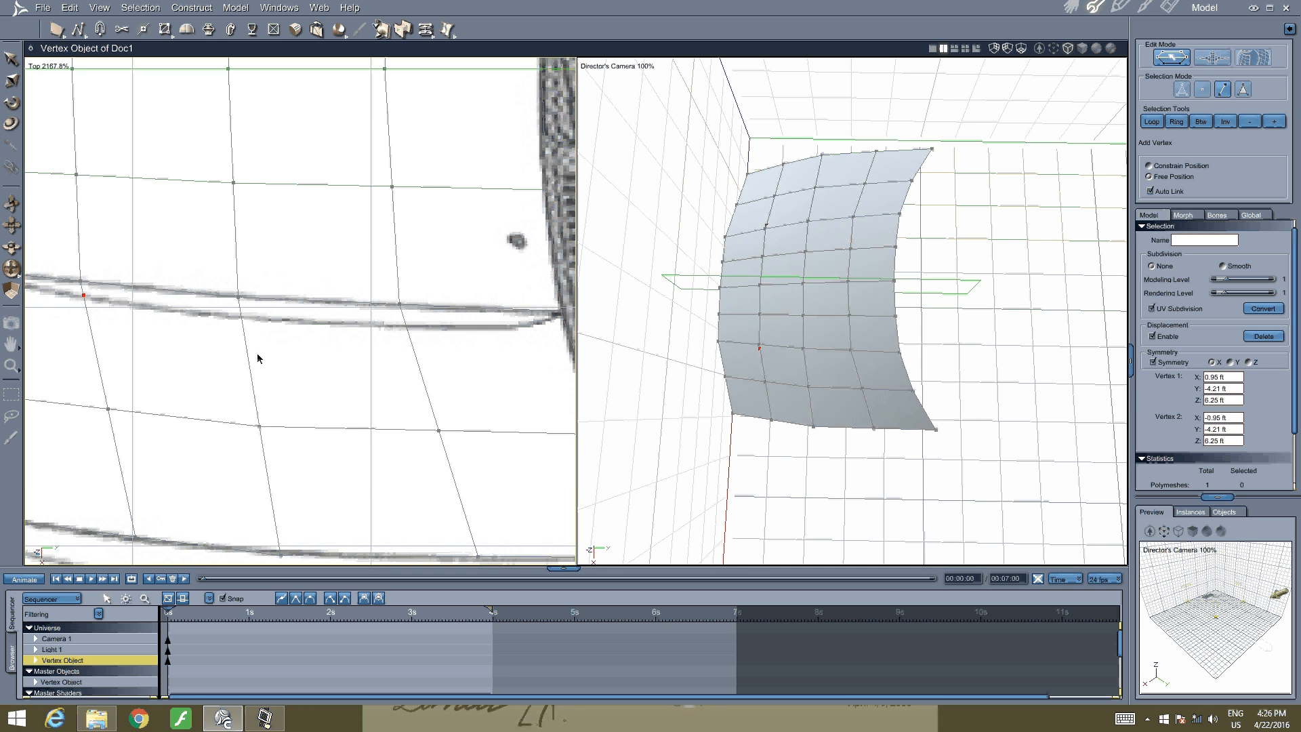
{"action": "left_click", "coordinate": [241, 315]}
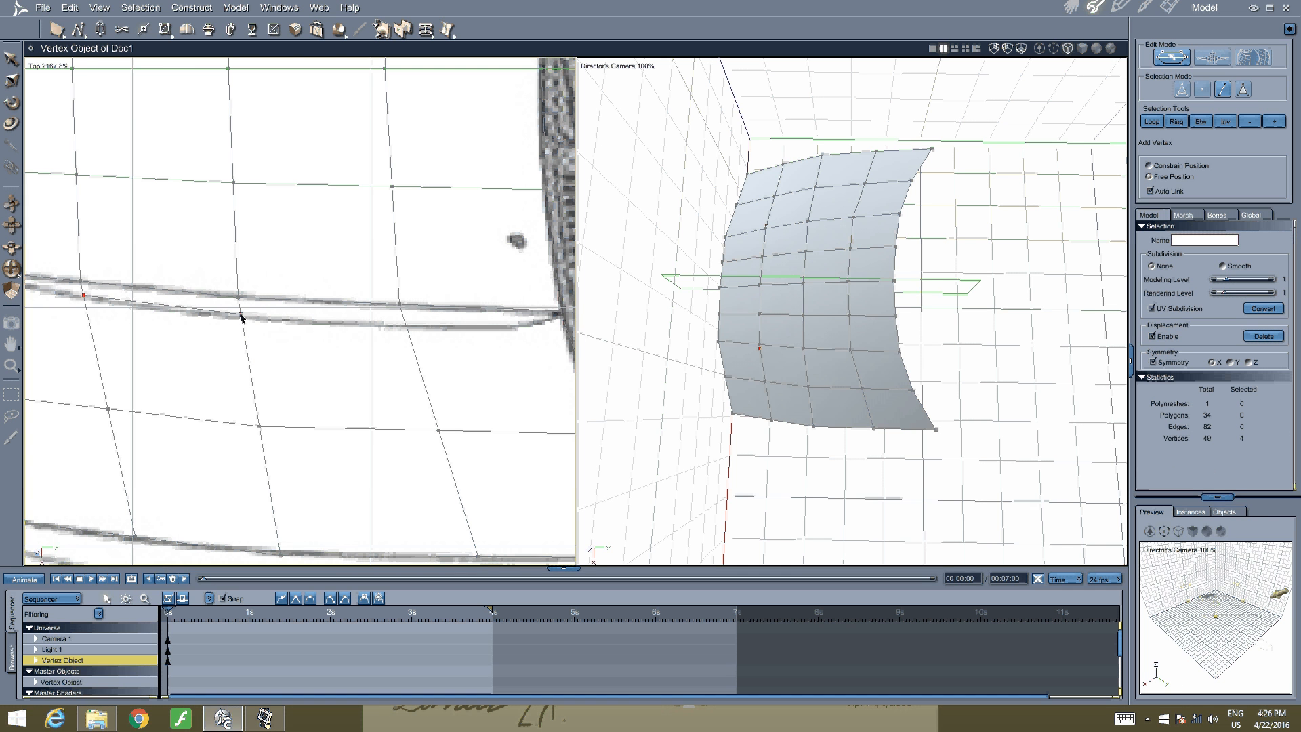
{"action": "left_click", "coordinate": [407, 331]}
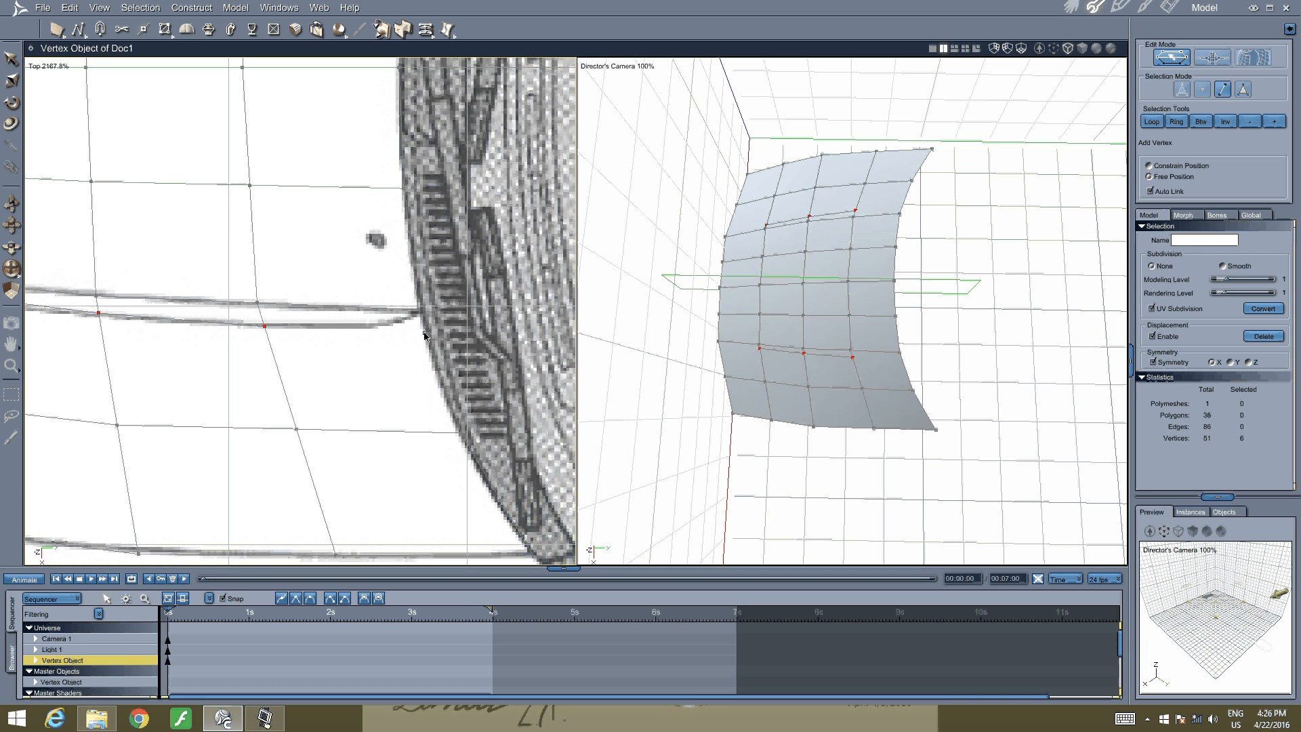
{"action": "left_click", "coordinate": [426, 333]}
{"action": "middle_click_drag", "start_coordinate": [427, 346], "coordinate": [374, 301]}
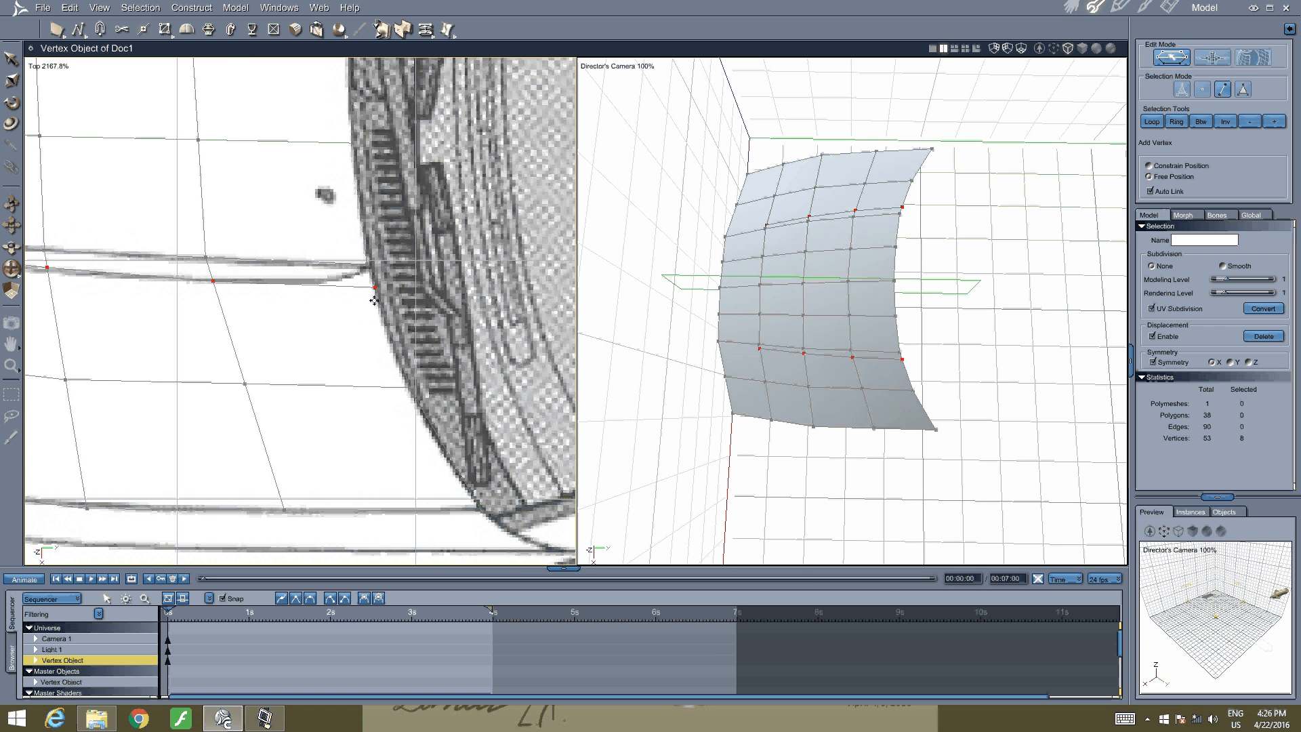
Add linked vertices from the outer crease line to the hood's side edge, parallel to the windshield edge, and clear the selection
{"action": "left_click", "coordinate": [343, 287]}
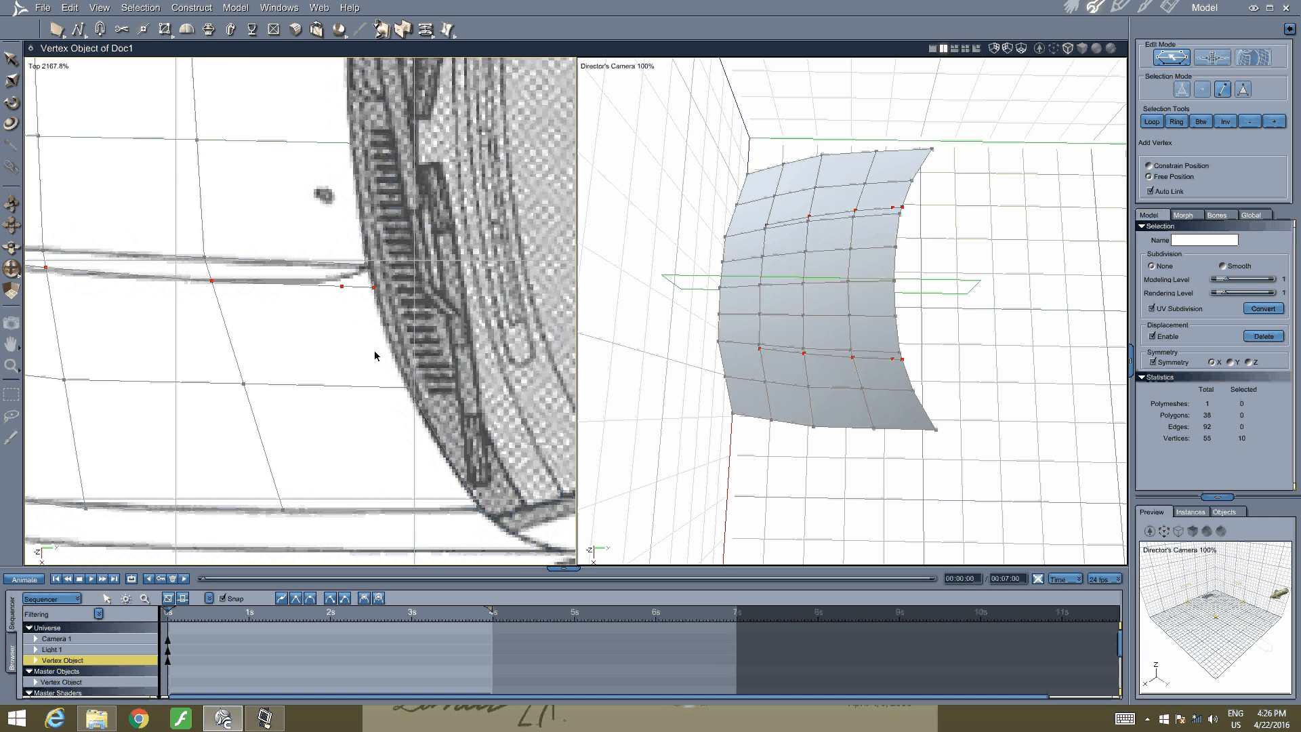
{"action": "left_click", "coordinate": [374, 386]}
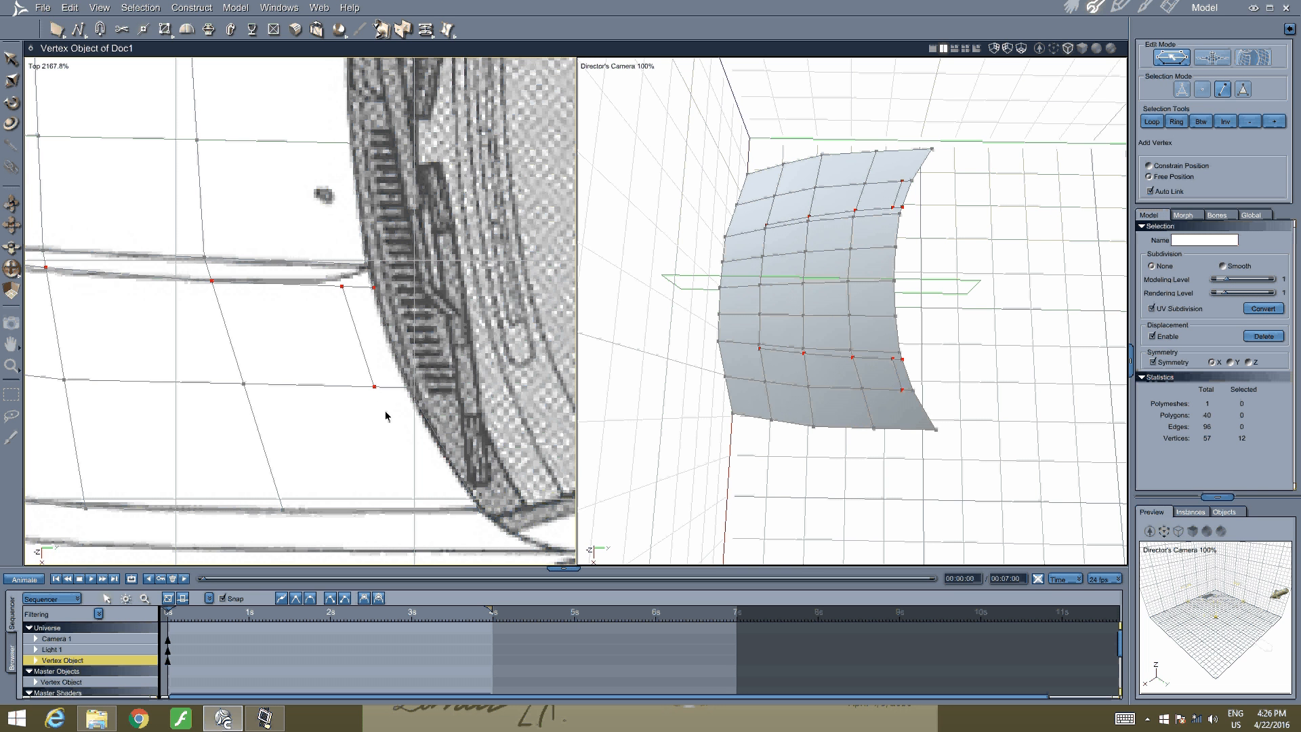
{"action": "left_click", "coordinate": [434, 510]}
{"action": "scroll", "coordinate": [430, 497], "scroll_direction": "up", "scroll_amount": 2}
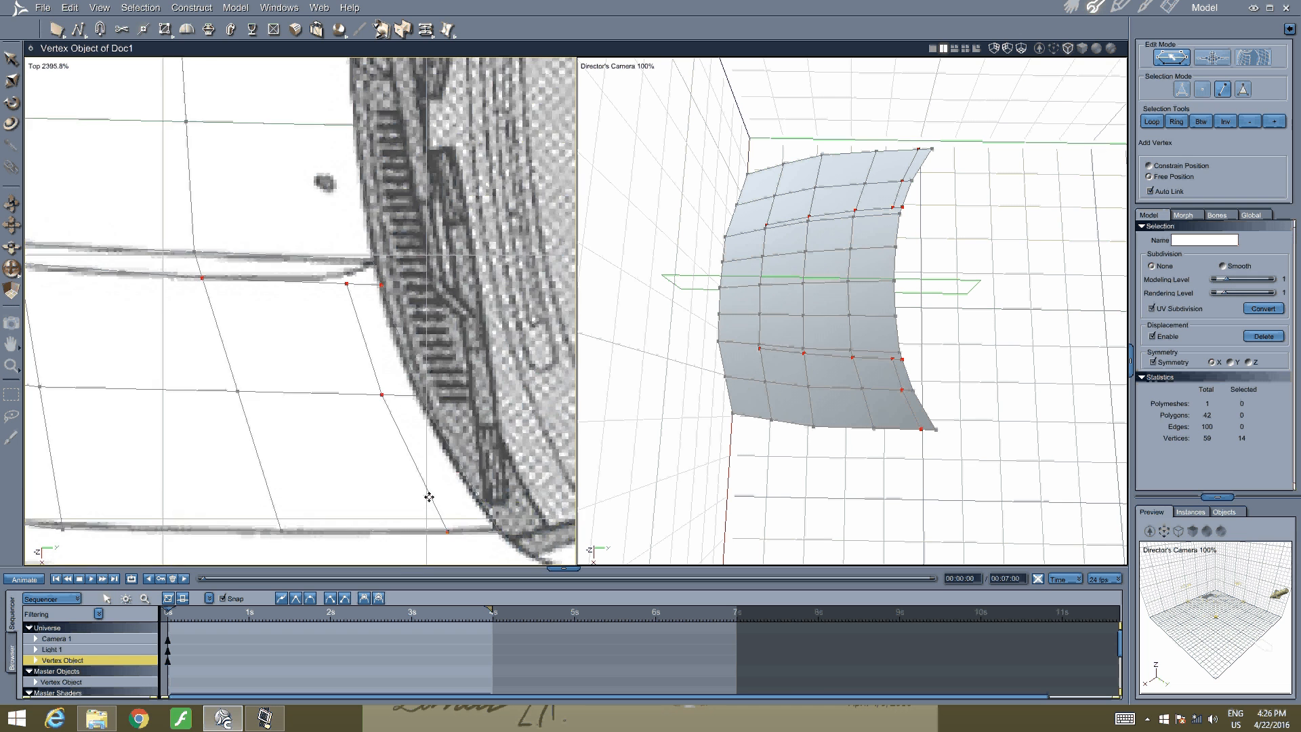
{"action": "scroll", "coordinate": [429, 497], "scroll_direction": "down", "scroll_amount": 2}
{"action": "scroll", "coordinate": [264, 434], "scroll_direction": "down", "scroll_amount": 2}
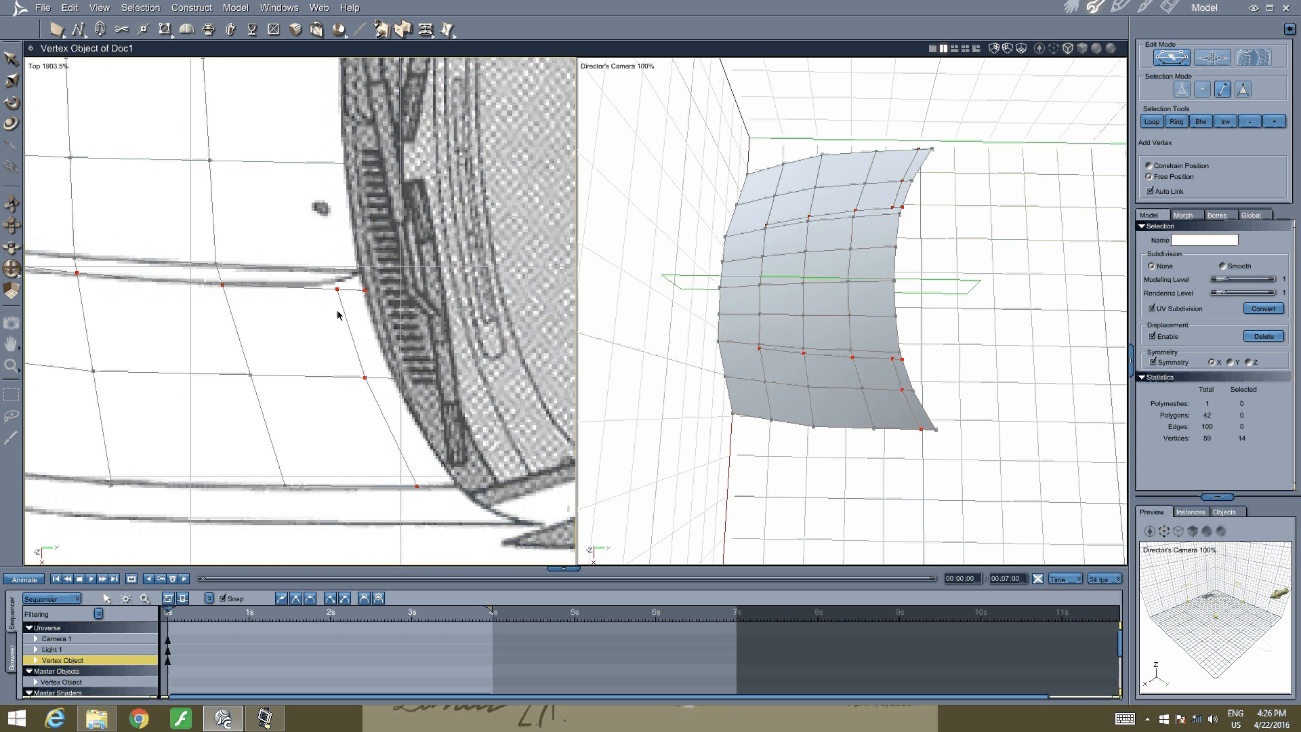
{"action": "scroll", "coordinate": [345, 298], "scroll_direction": "up", "scroll_amount": 4}
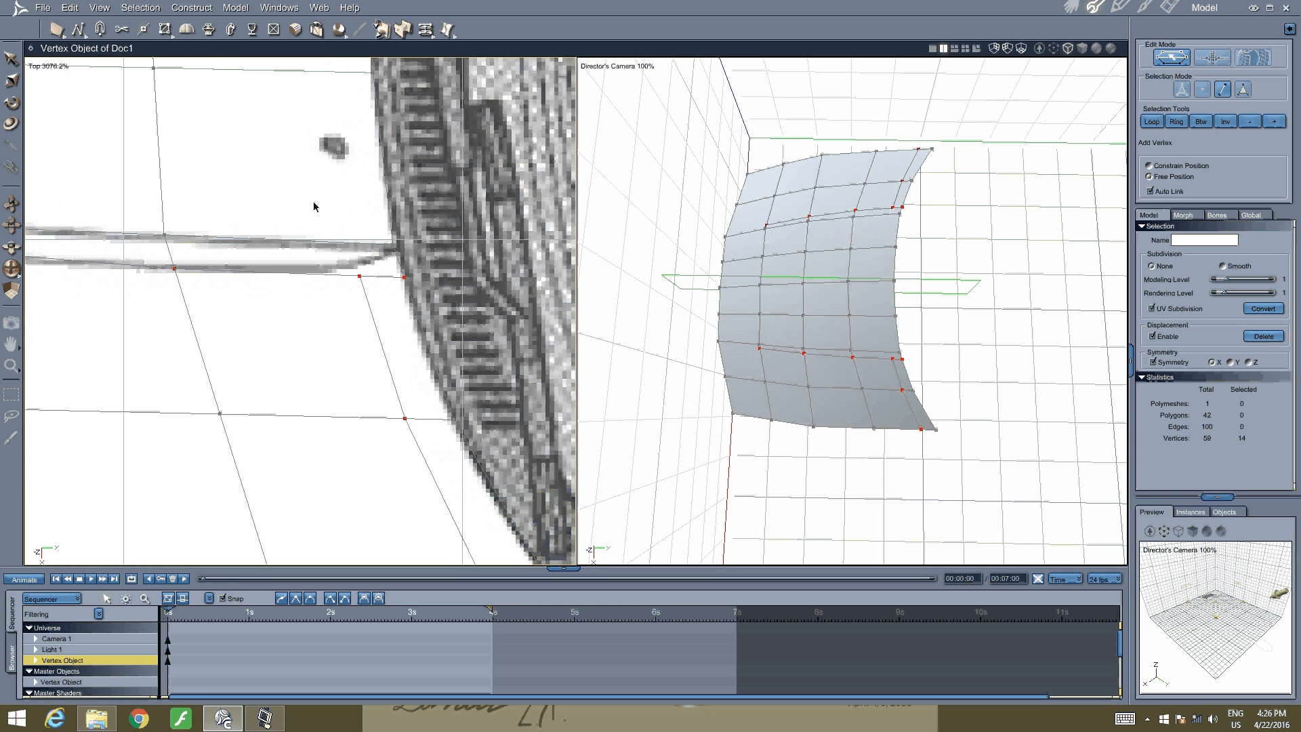
{"action": "right_click", "coordinate": [354, 264]}
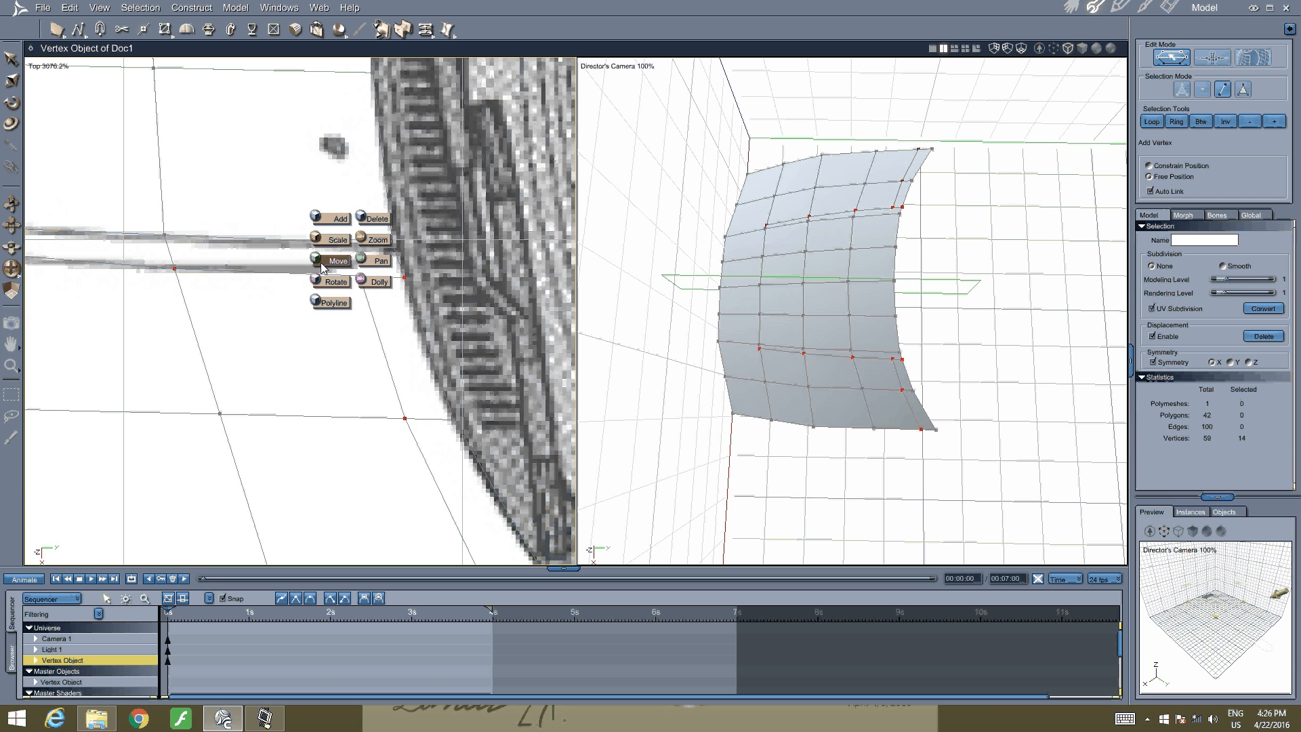
{"action": "left_click", "coordinate": [323, 267]}
{"action": "left_click", "coordinate": [285, 299]}
{"action": "right_click", "coordinate": [341, 254]}
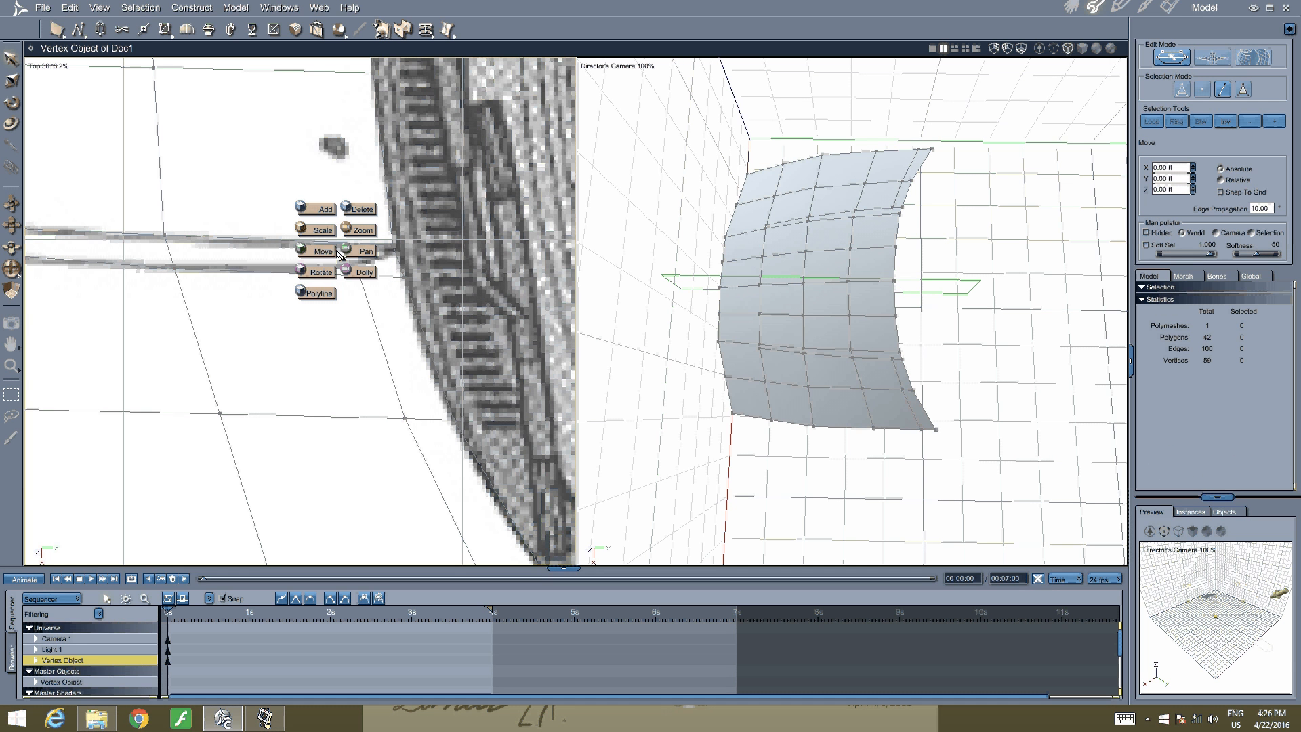
{"action": "left_click", "coordinate": [324, 210]}
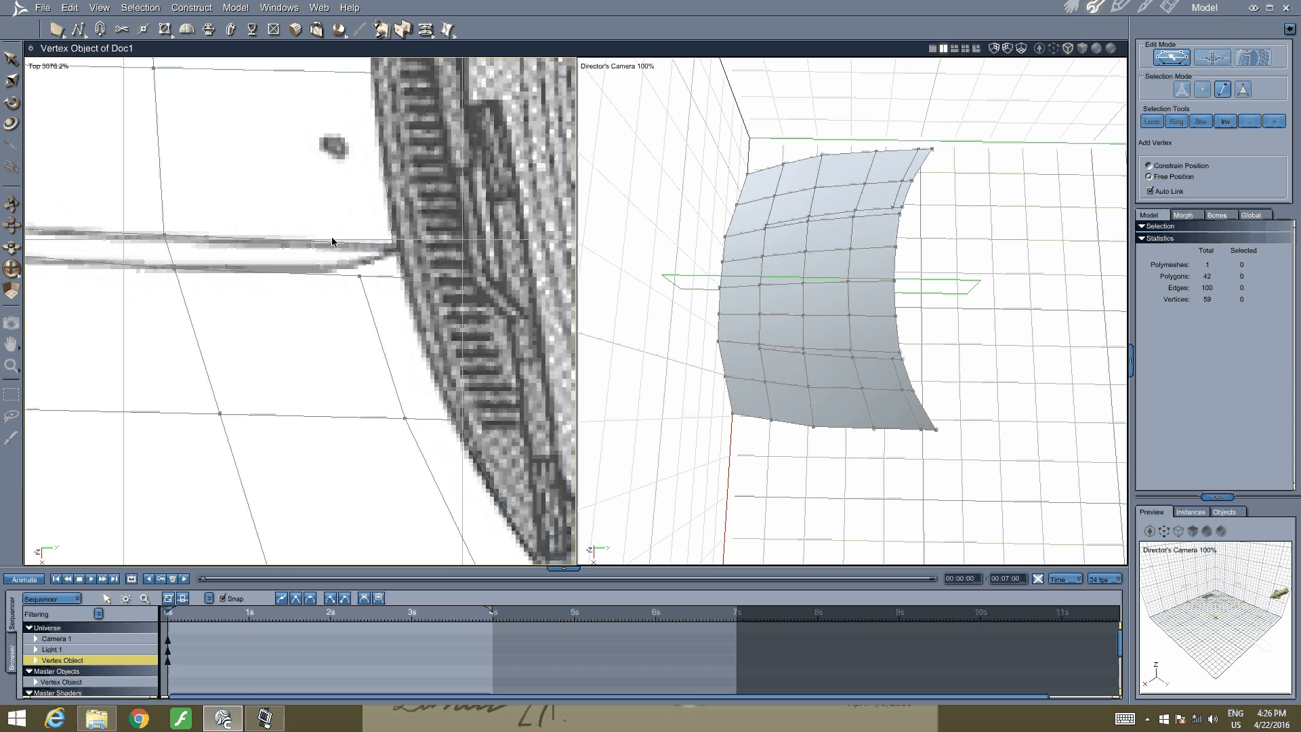
{"action": "right_click", "coordinate": [368, 274]}
{"action": "left_click", "coordinate": [369, 275]}
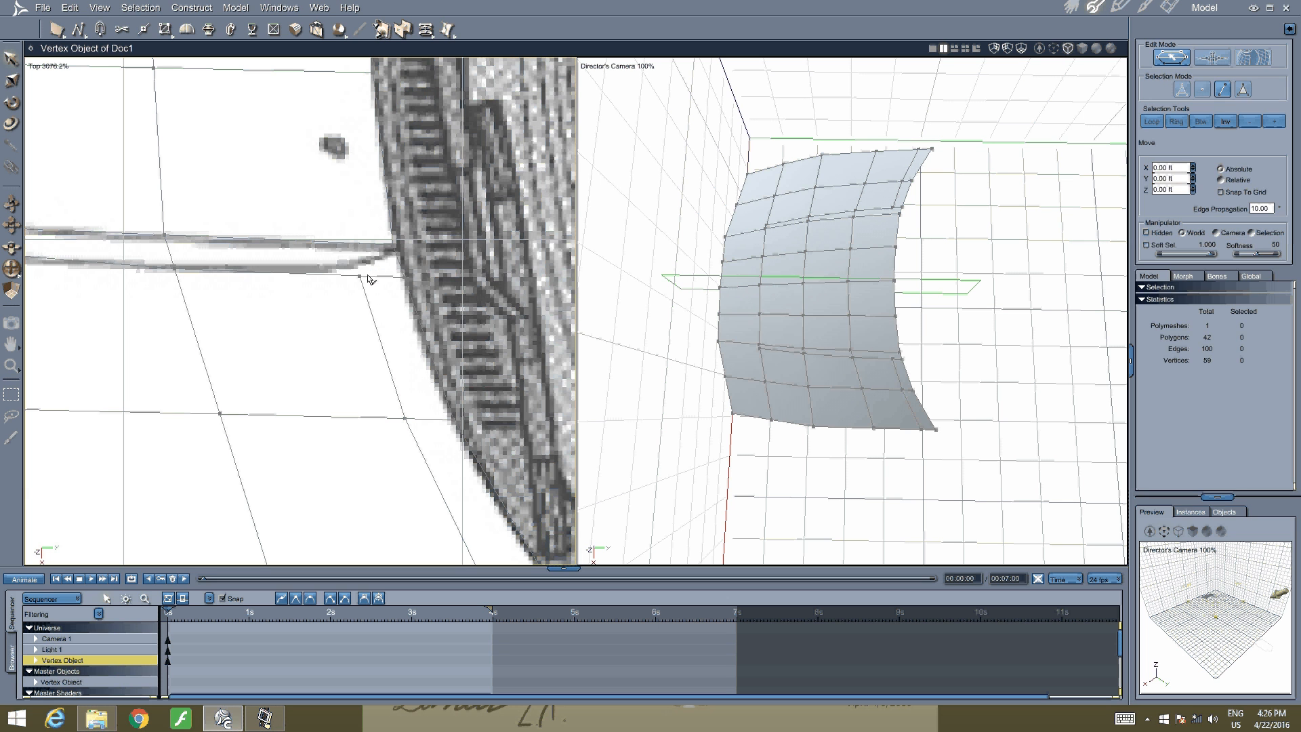
{"action": "right_click", "coordinate": [368, 275]}
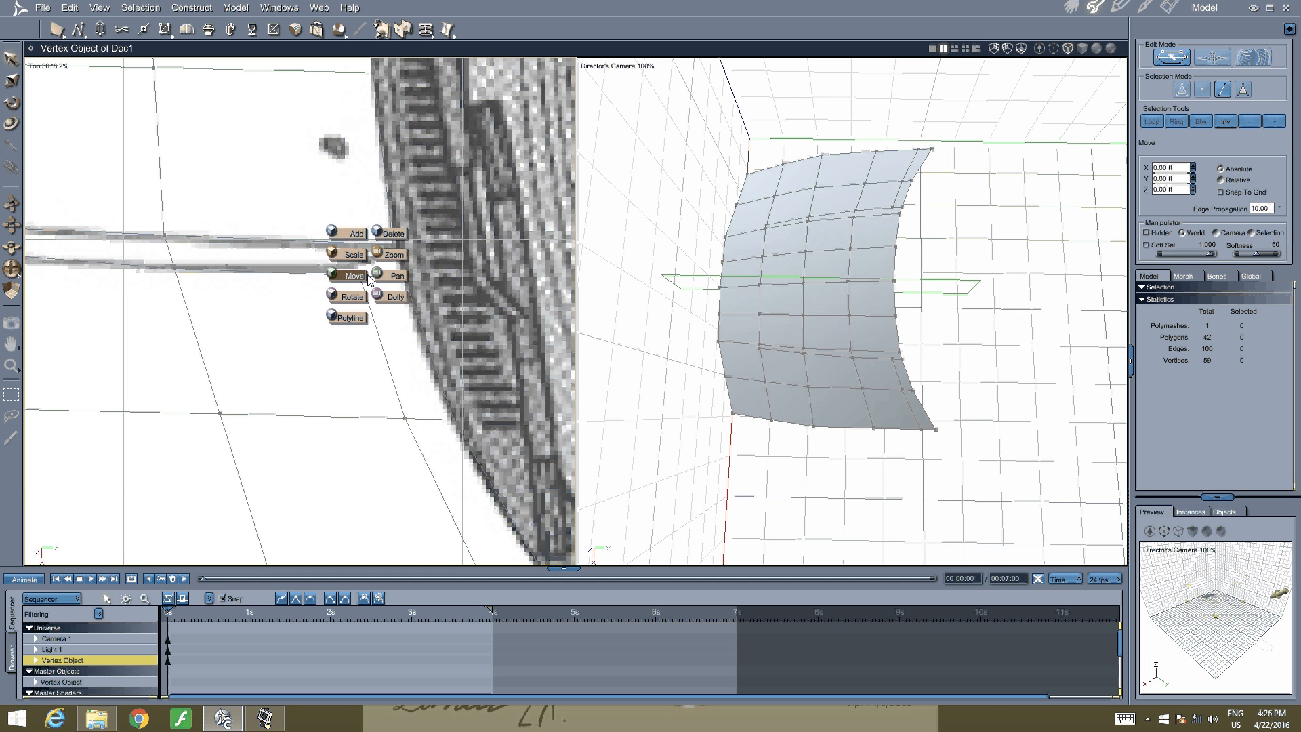
{"action": "left_click", "coordinate": [351, 233]}
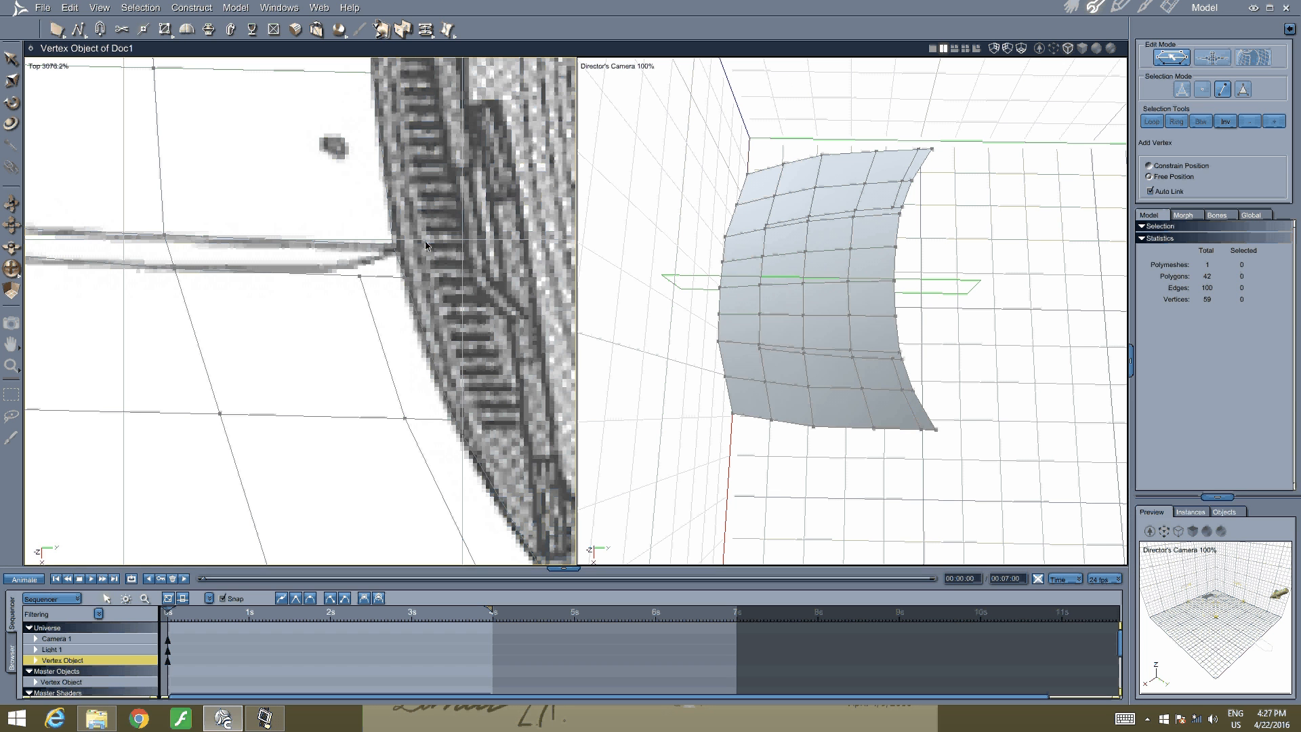
{"action": "left_click", "coordinate": [364, 276]}
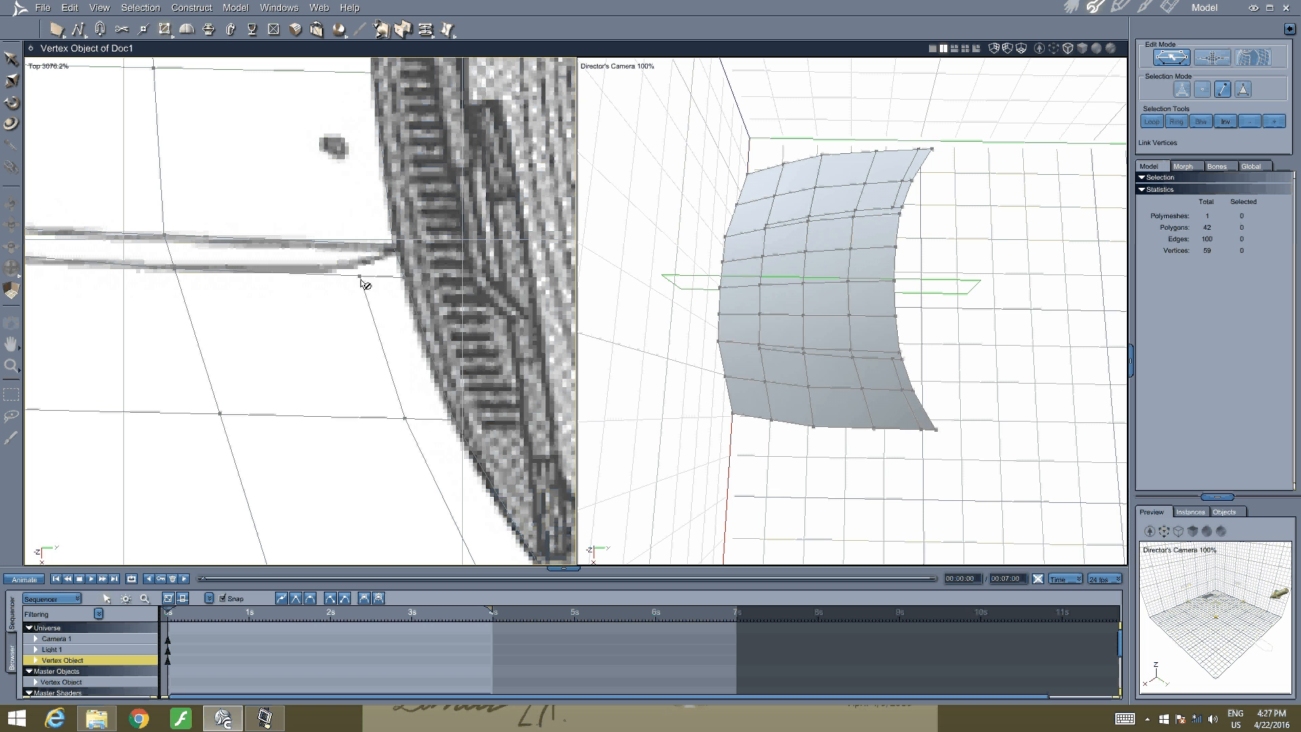
{"action": "left_click", "coordinate": [360, 281]}
{"action": "left_click", "coordinate": [361, 278]}
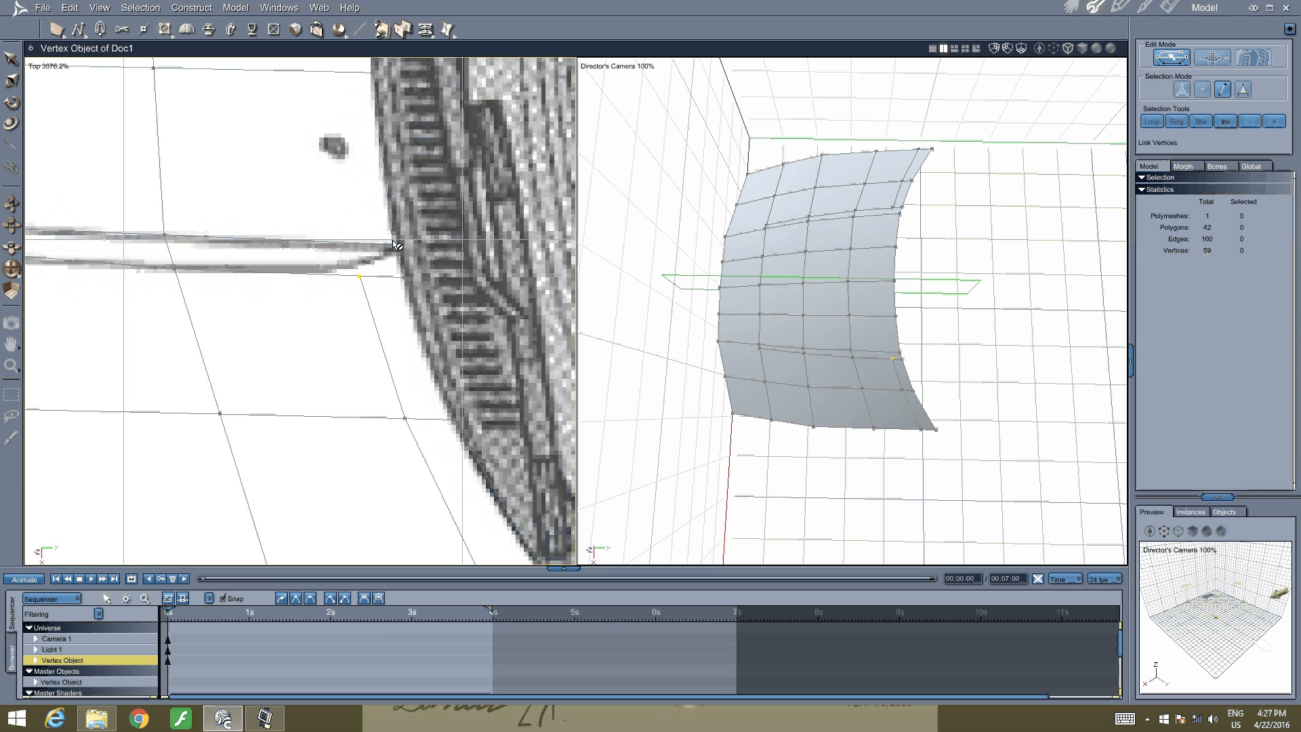
{"action": "key", "text": "a"}
Link the rear end vertex of the hood's outer crease line to the windshield-edge vertex where the inner crease line ends
{"action": "scroll", "coordinate": [393, 242], "scroll_direction": "up", "scroll_amount": 3}
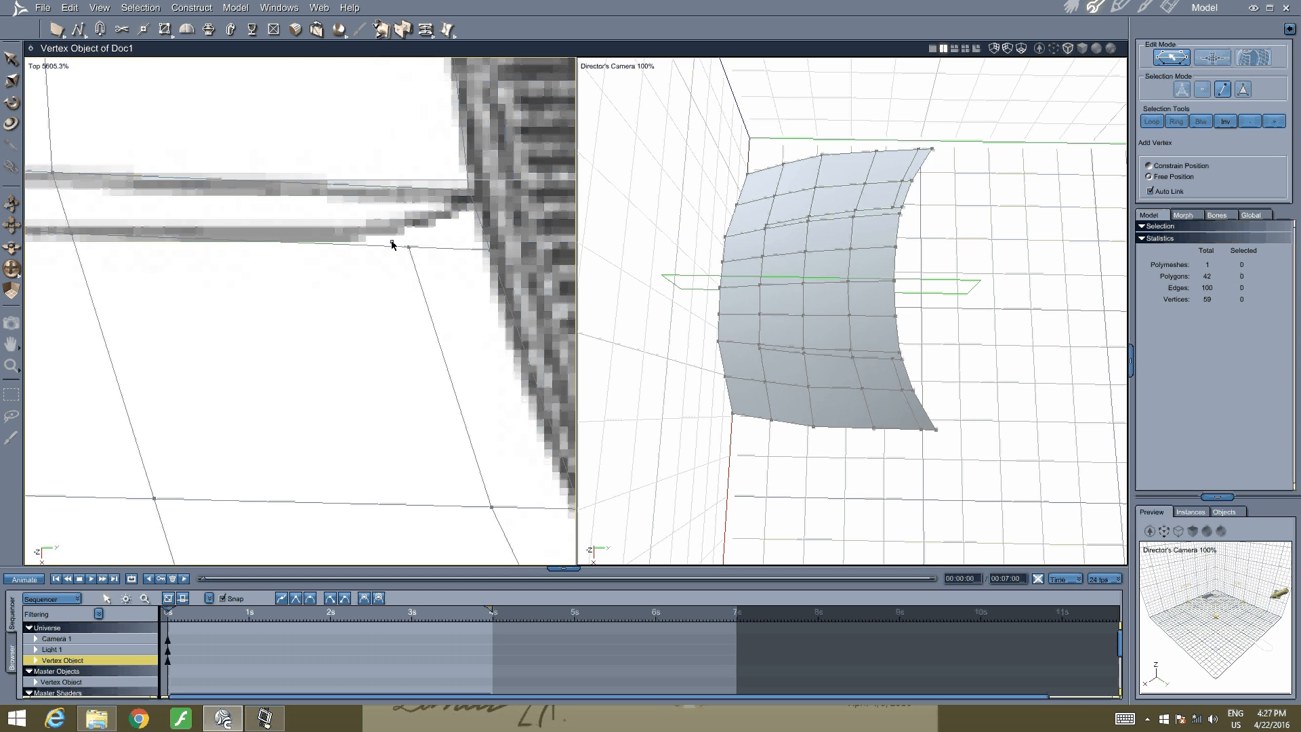
{"action": "scroll", "coordinate": [850, 360], "scroll_direction": "up", "scroll_amount": 5}
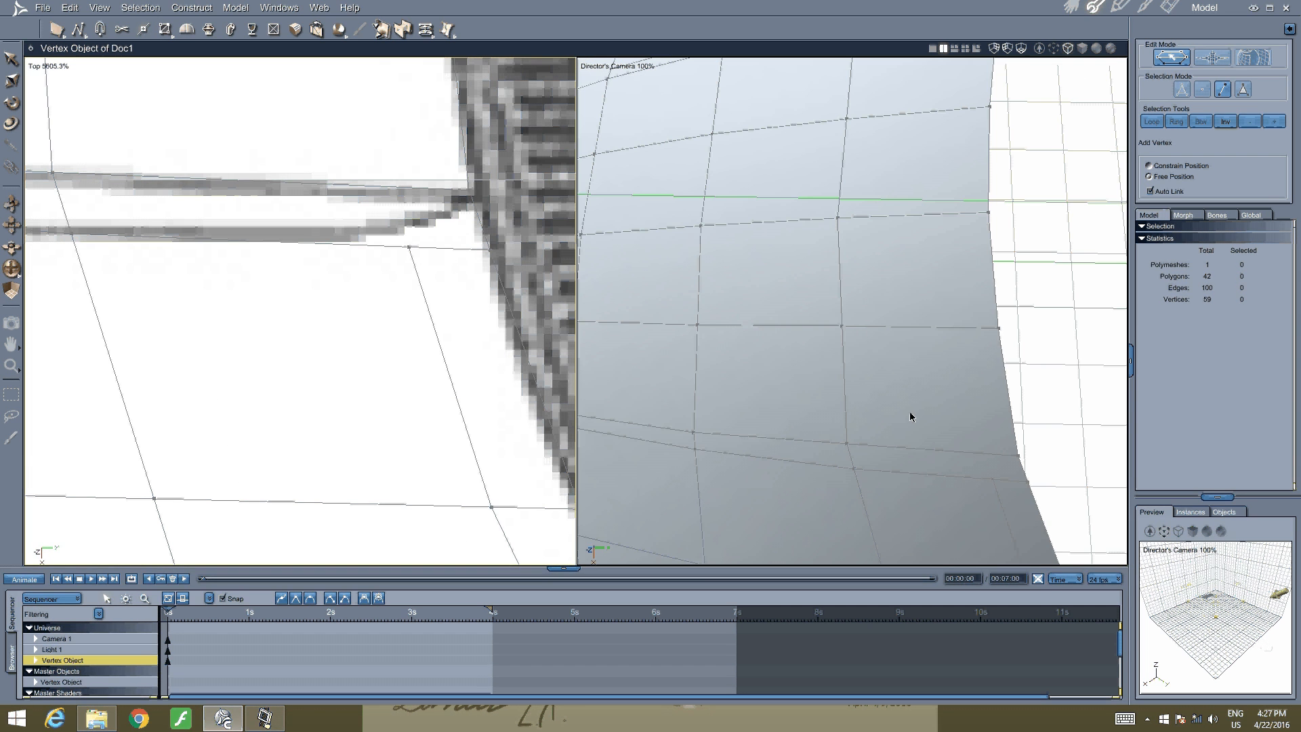
{"action": "middle_click_drag", "start_coordinate": [910, 412], "coordinate": [833, 296]}
{"action": "scroll", "coordinate": [887, 330], "scroll_direction": "up", "scroll_amount": 3}
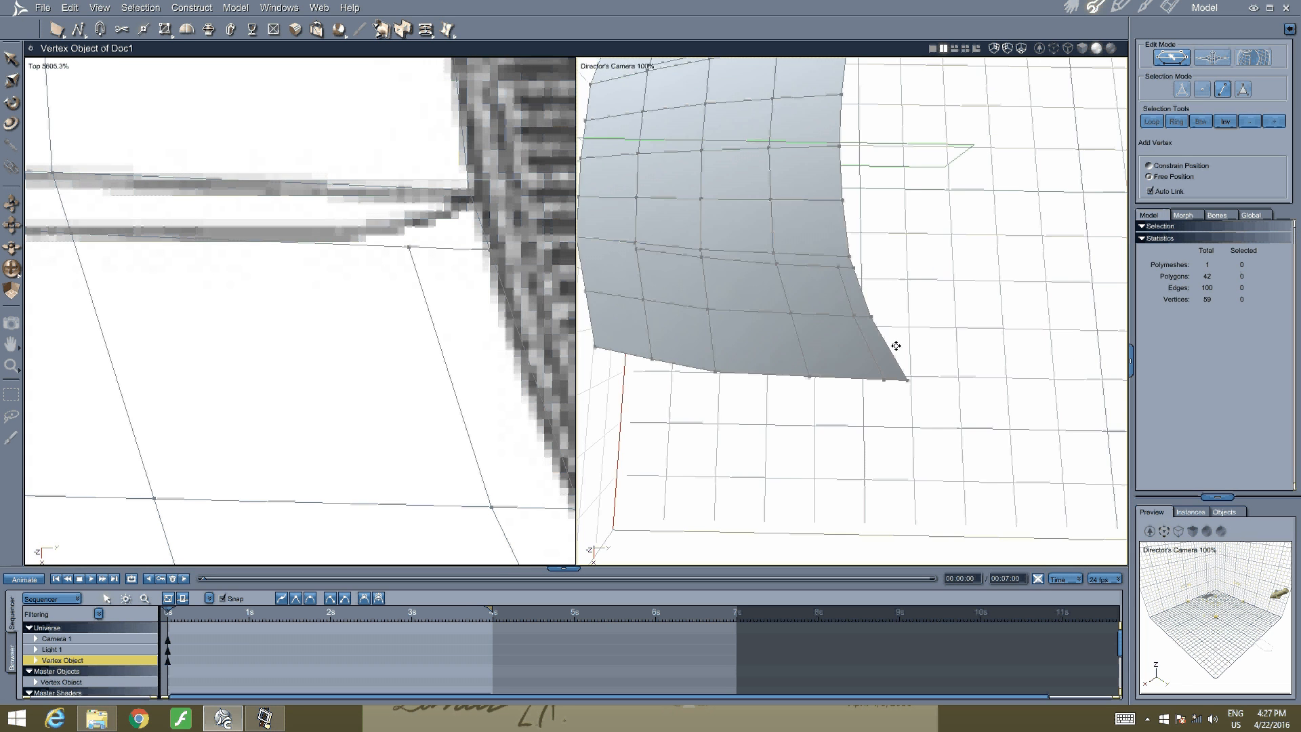
{"action": "scroll", "coordinate": [895, 347], "scroll_direction": "up", "scroll_amount": 2}
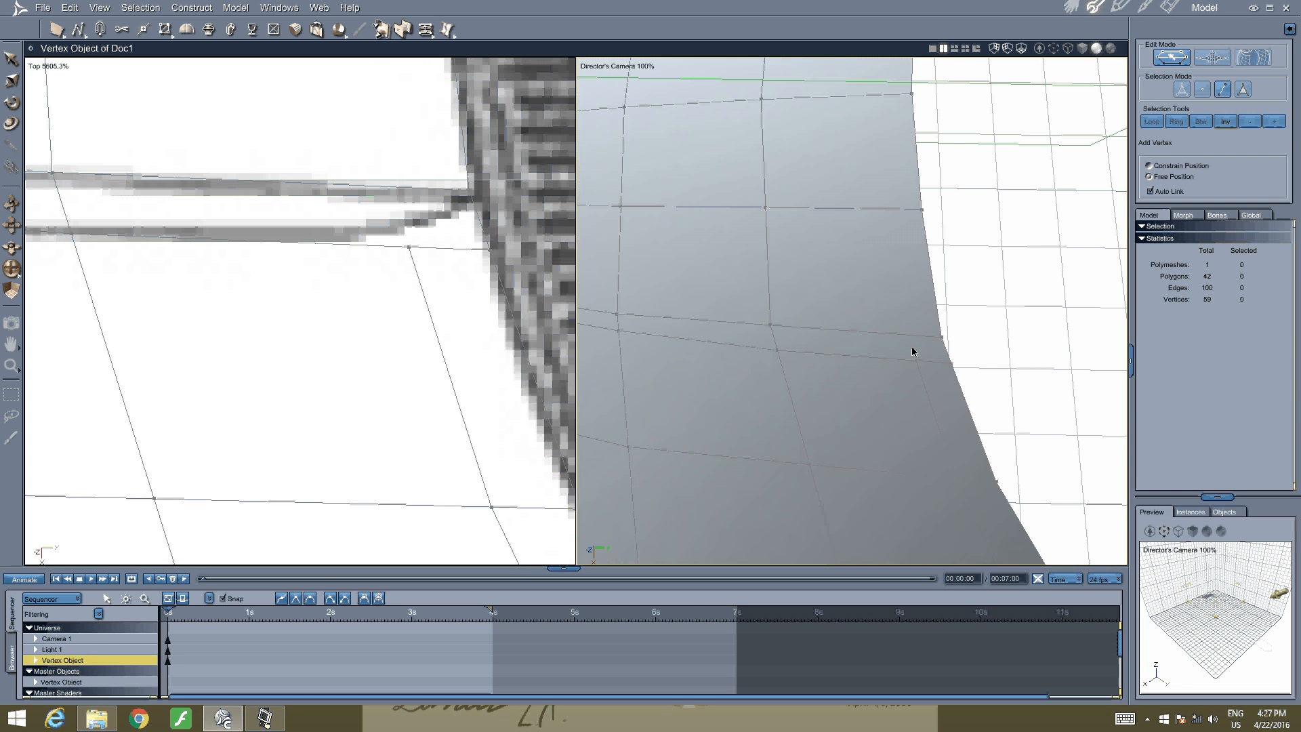
{"action": "key", "text": "l"}
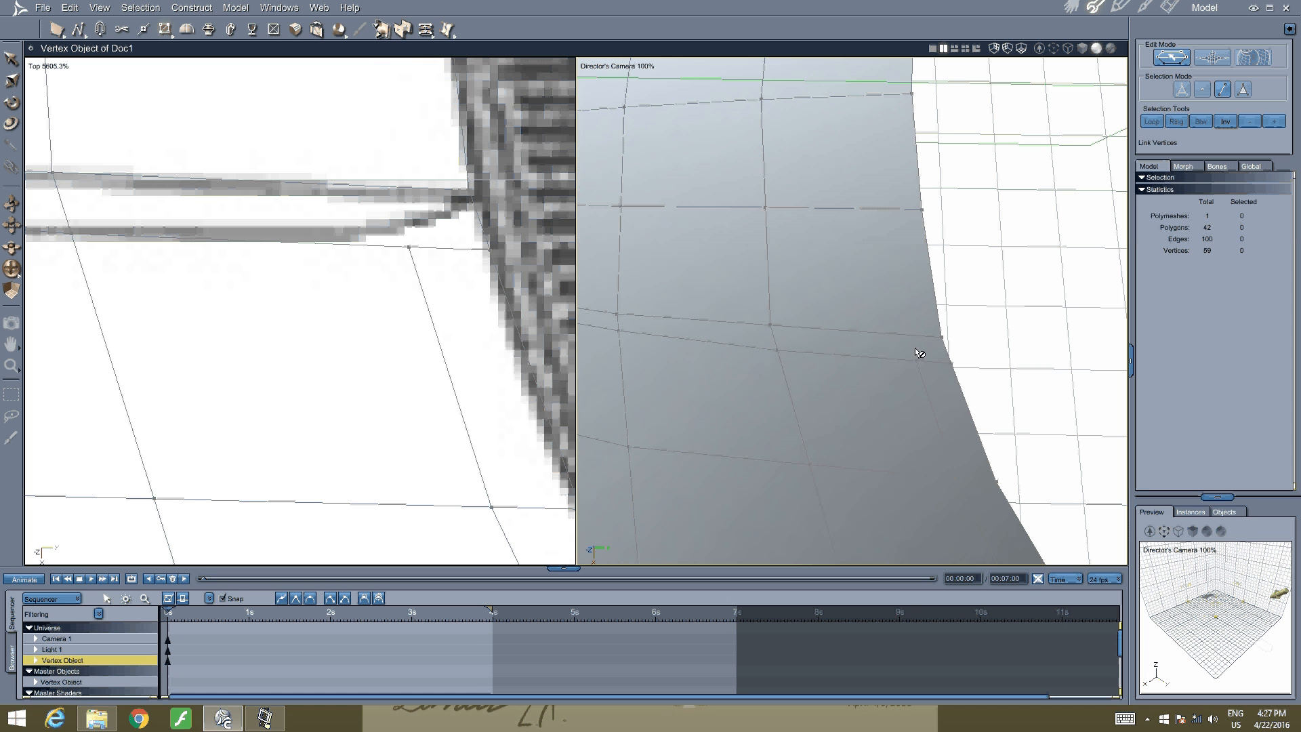
{"action": "left_click", "coordinate": [917, 360]}
{"action": "left_click", "coordinate": [941, 337]}
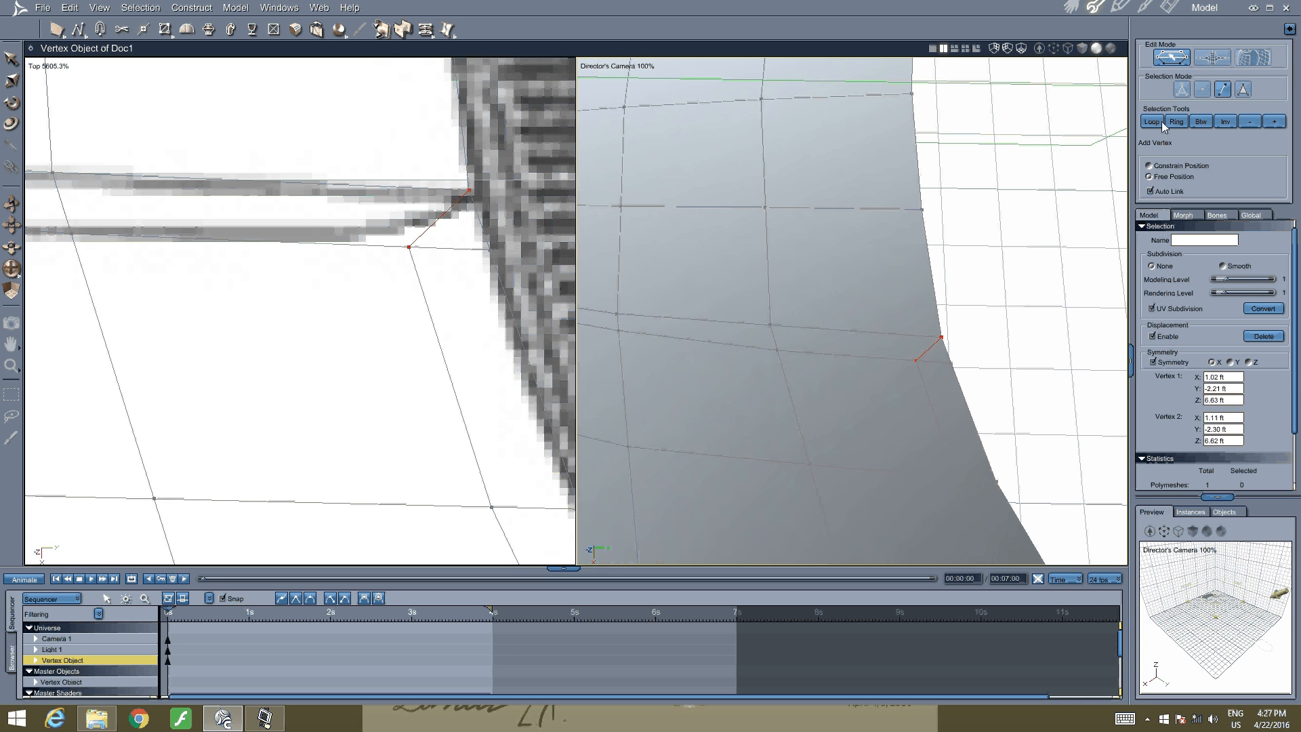
Try dissolving the windshield-edge vertex at X 1.11 ft, Y -2.17 ft, undo that, and delete the vertex instead
{"action": "left_click", "coordinate": [1201, 92]}
{"action": "right_click", "coordinate": [993, 307]}
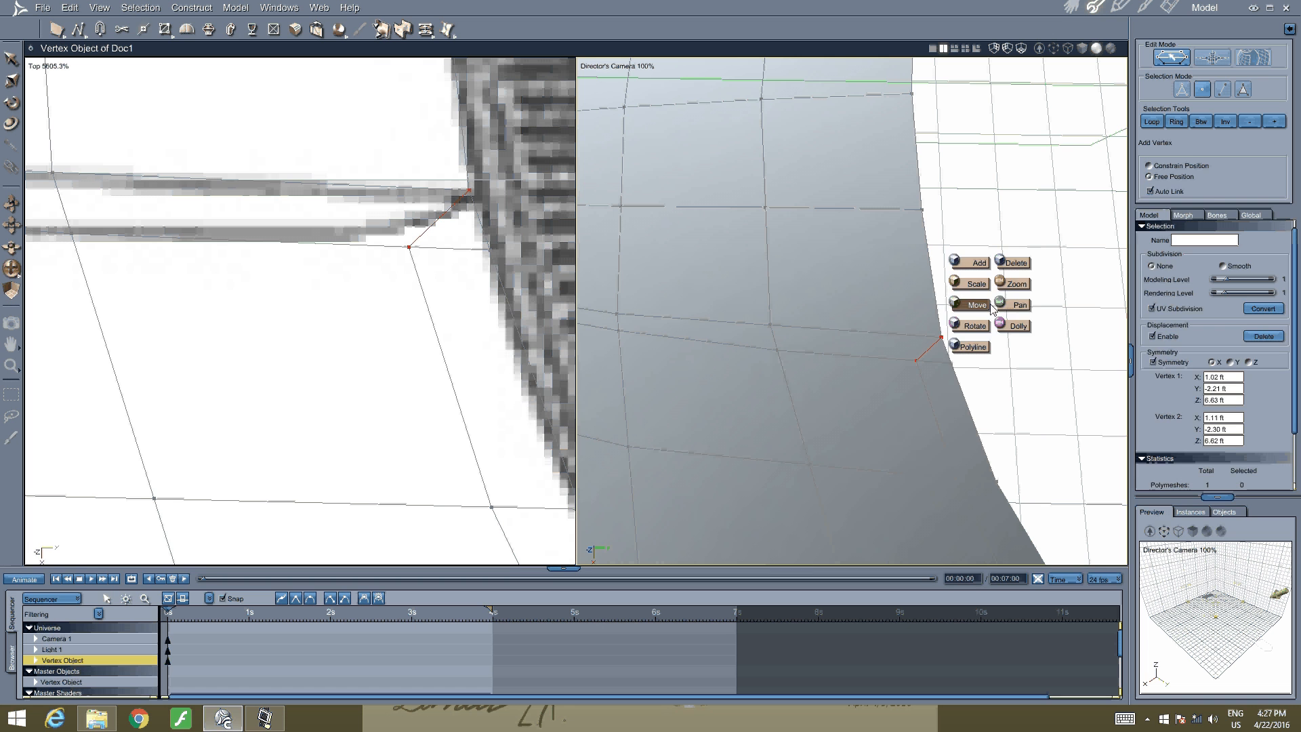
{"action": "left_click", "coordinate": [976, 305]}
{"action": "left_click_drag", "start_coordinate": [993, 391], "coordinate": [951, 362]}
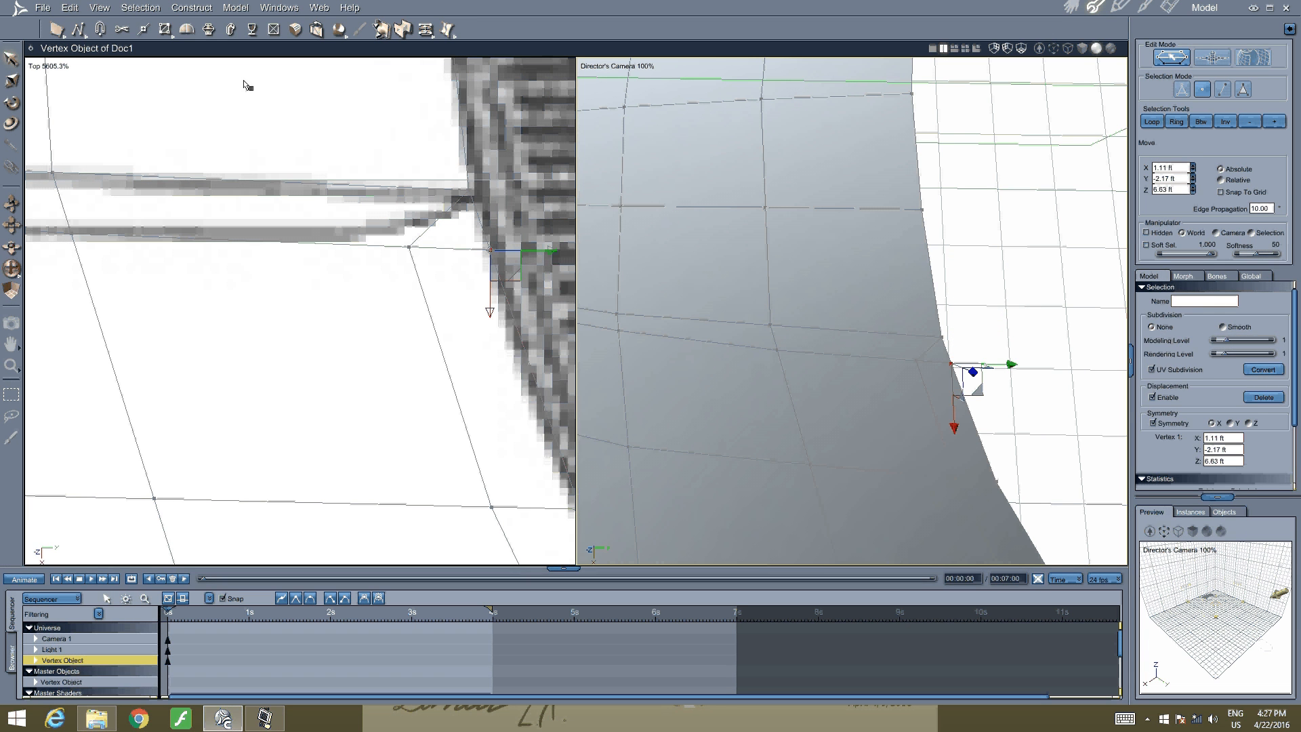
{"action": "left_click", "coordinate": [70, 7]}
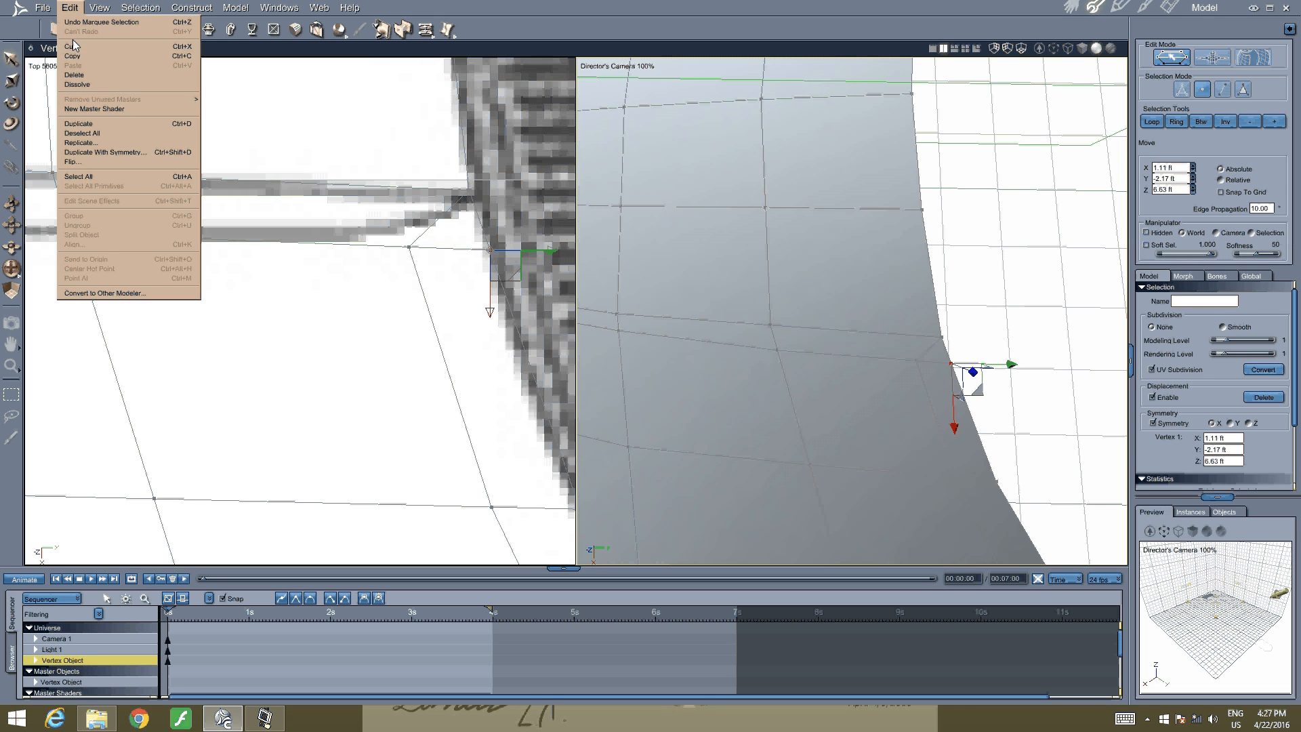
{"action": "left_click", "coordinate": [78, 84]}
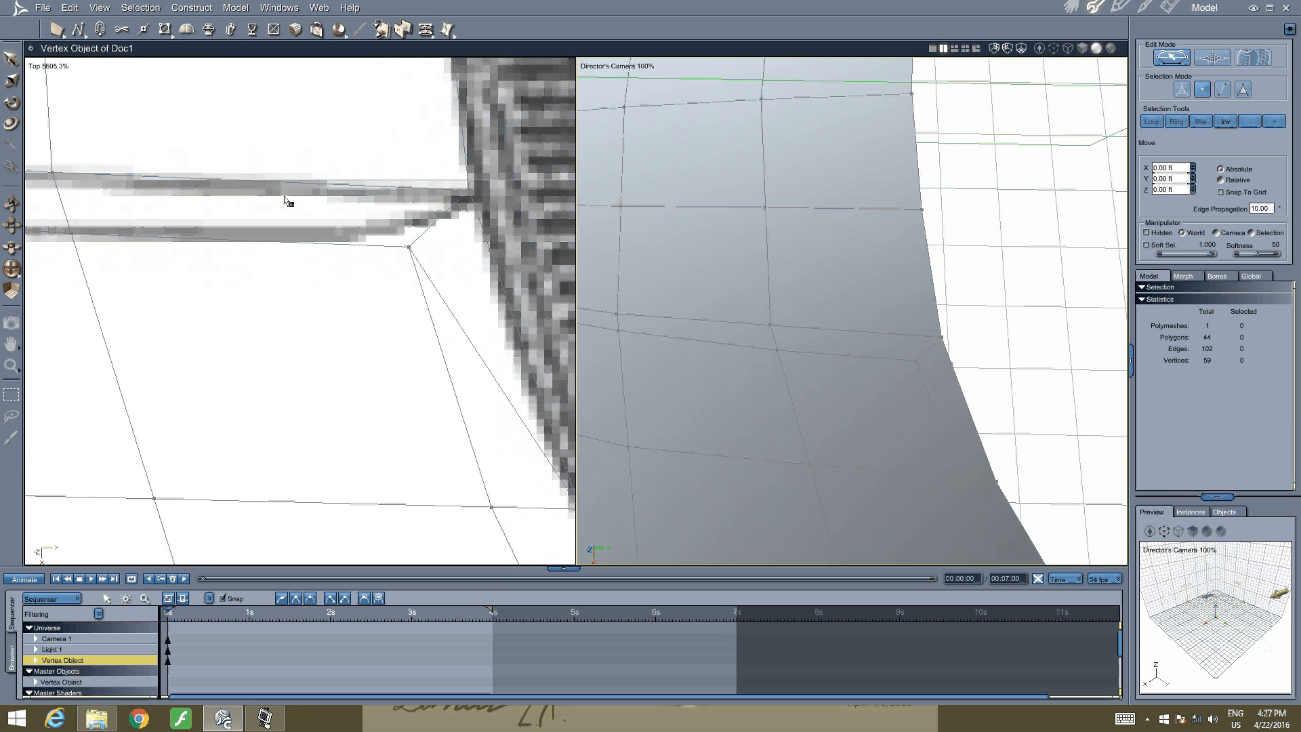
{"action": "key", "text": "ctrl+z"}
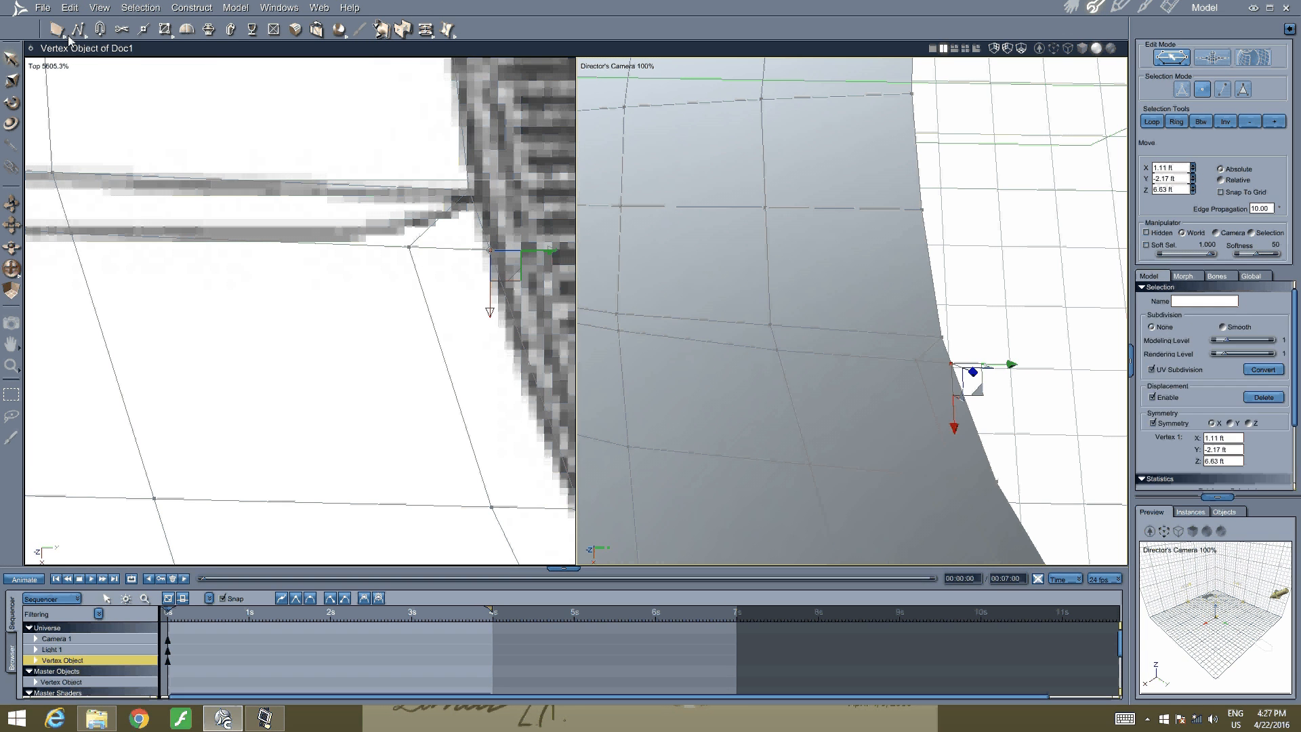
{"action": "left_click", "coordinate": [70, 8]}
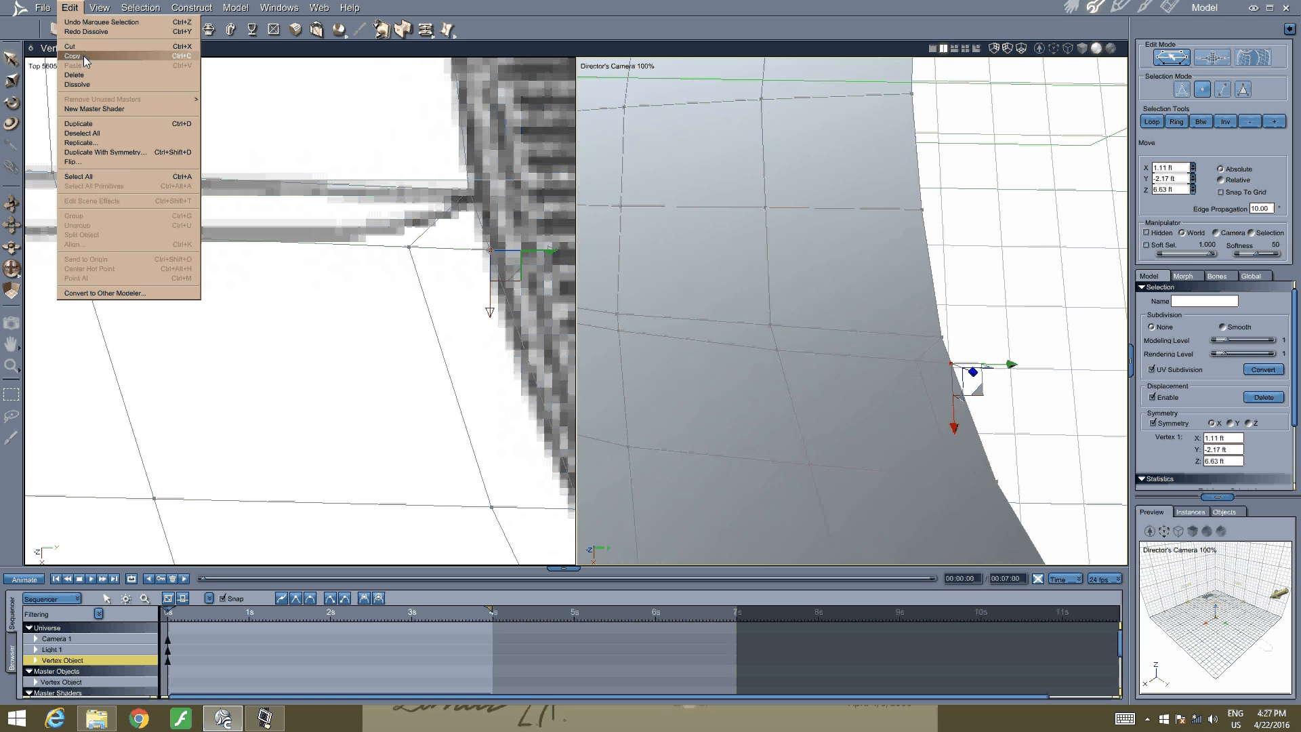
{"action": "left_click", "coordinate": [75, 74]}
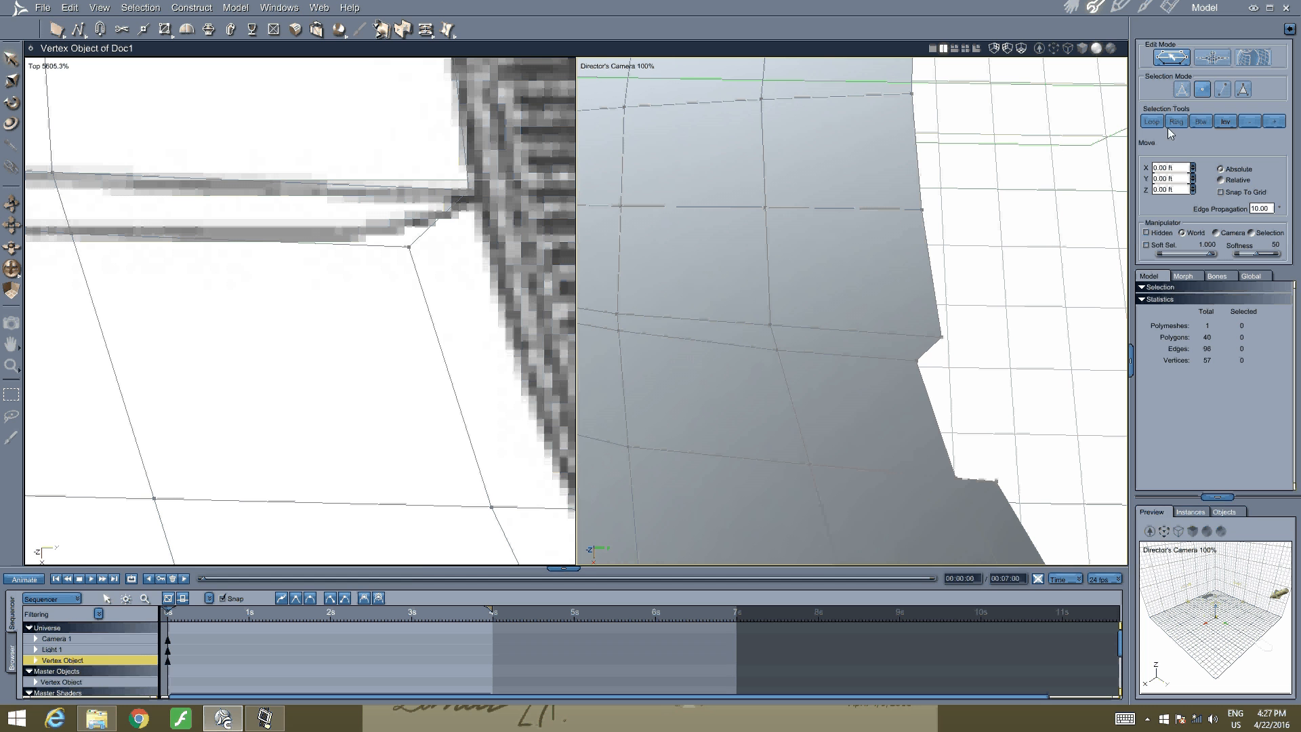
Bridge the short diagonal edge and the crosswise edge facing it to close the gap at the windshield corner
{"action": "left_click", "coordinate": [1225, 88]}
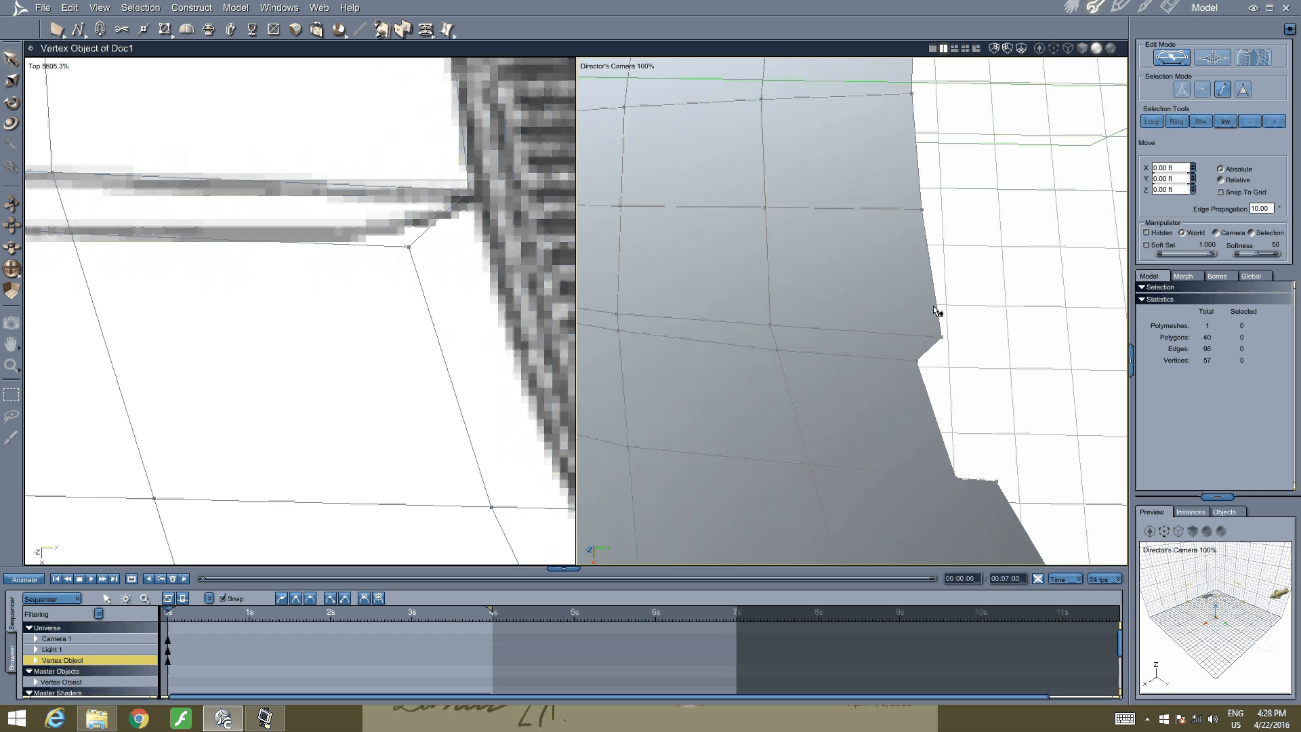
{"action": "left_click", "coordinate": [930, 350]}
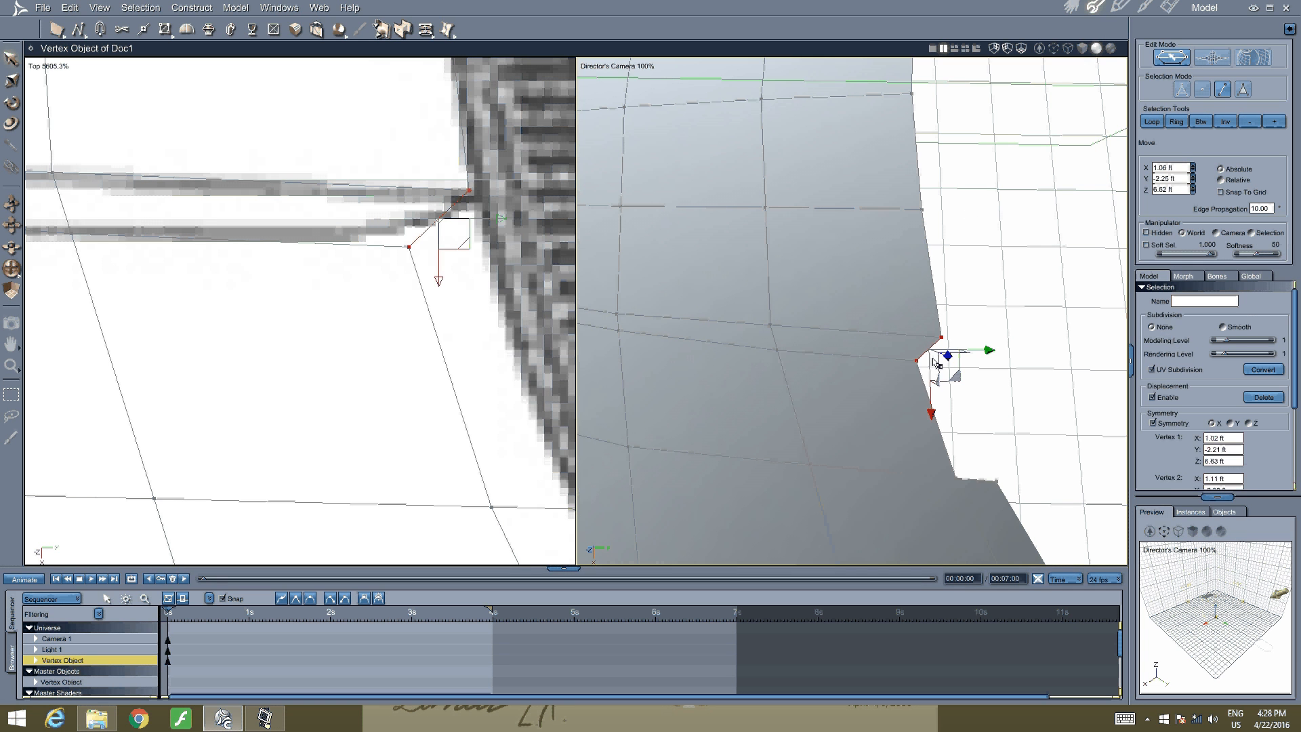
{"action": "left_click", "coordinate": [977, 480], "text": "shift"}
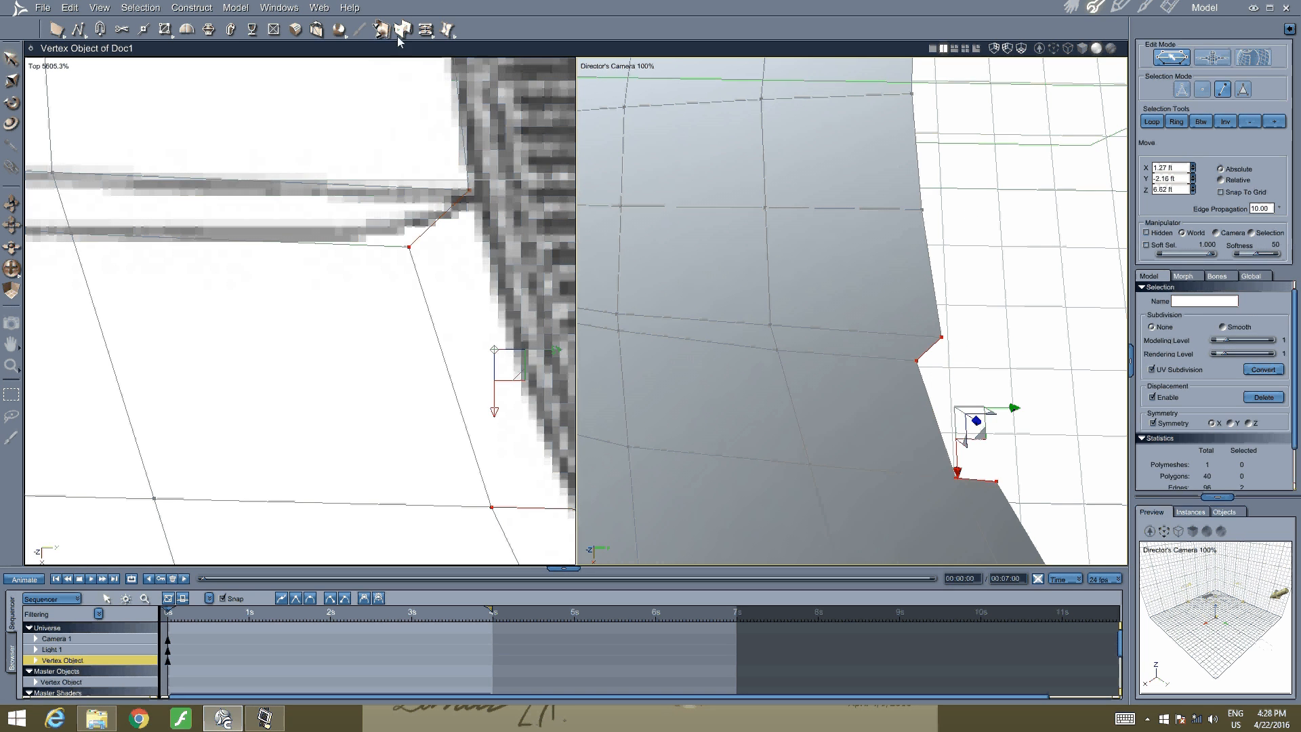
{"action": "left_click", "coordinate": [398, 37]}
Link the front end vertex of the outer crease line to the front-edge vertex at the headlight's inner corner
{"action": "scroll", "coordinate": [844, 307], "scroll_direction": "down", "scroll_amount": 5}
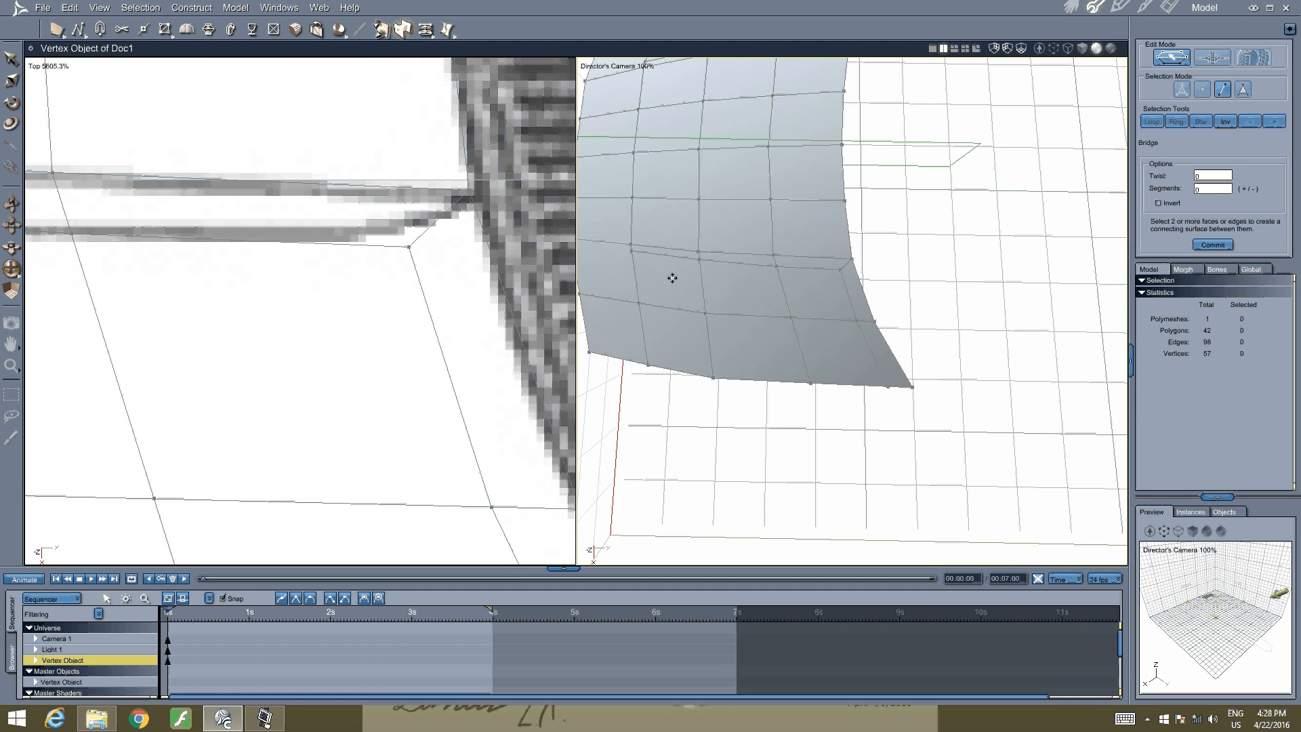
{"action": "scroll", "coordinate": [735, 312], "scroll_direction": "up", "scroll_amount": 5}
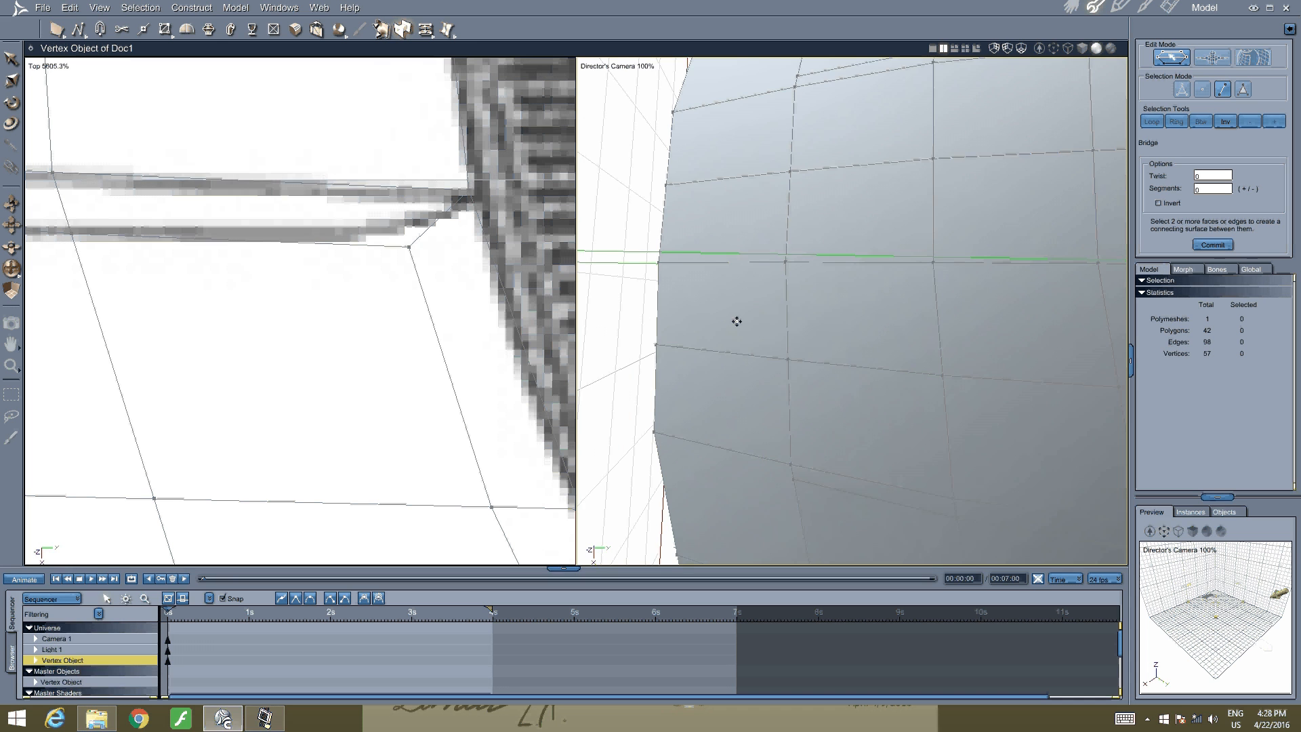
{"action": "middle_click_drag", "start_coordinate": [737, 321], "coordinate": [728, 288]}
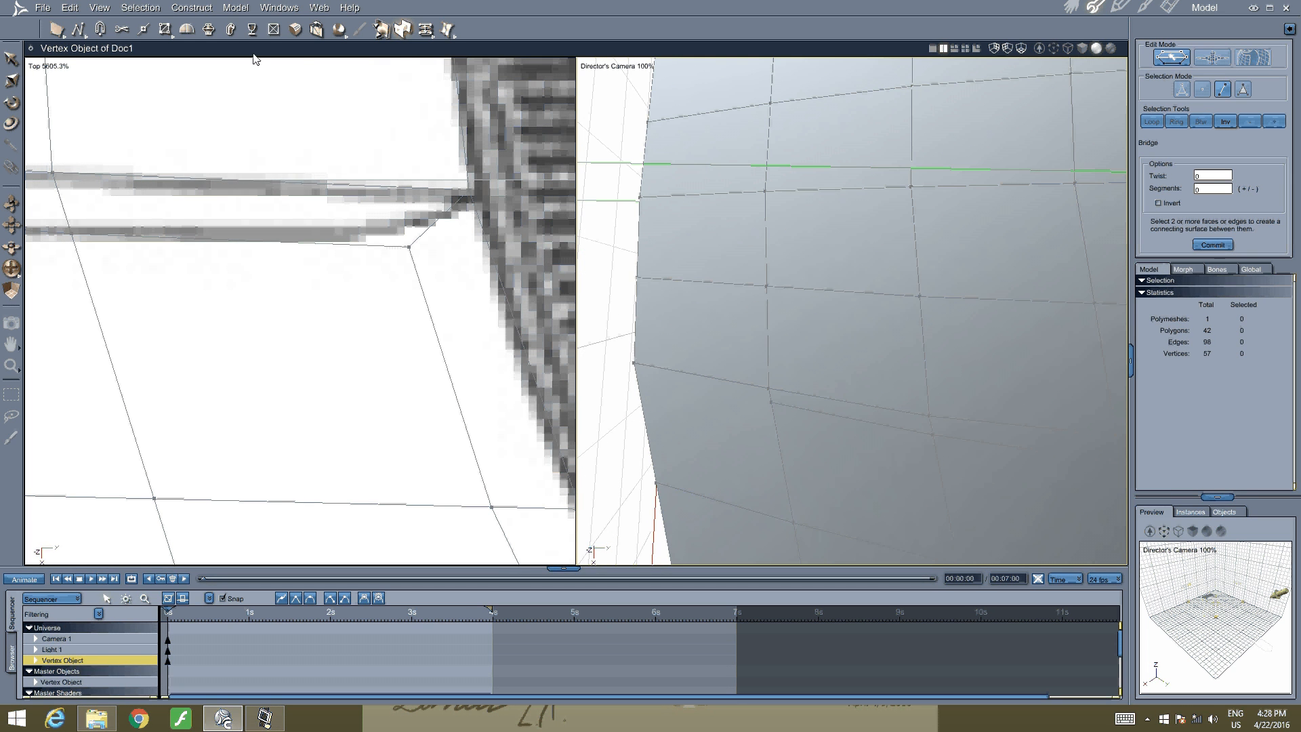
{"action": "left_click", "coordinate": [164, 29]}
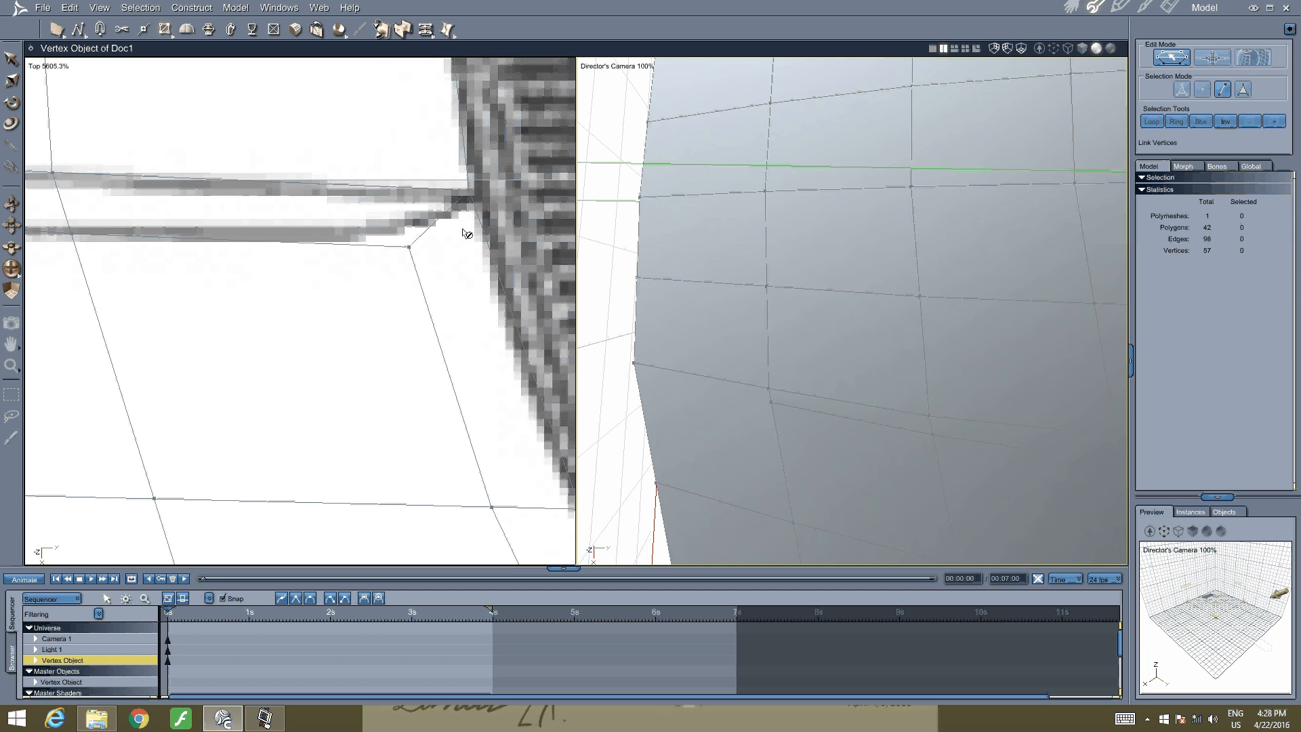
{"action": "left_click", "coordinate": [772, 402]}
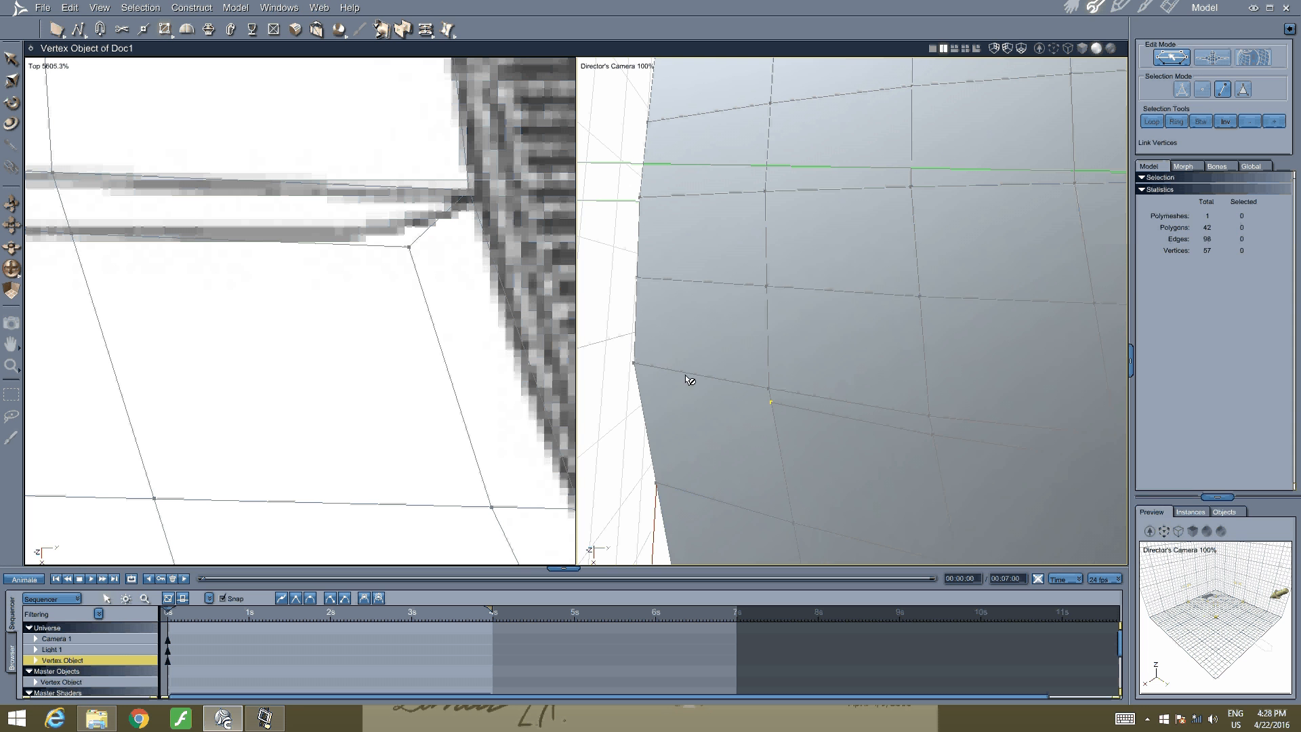
{"action": "left_click", "coordinate": [635, 364]}
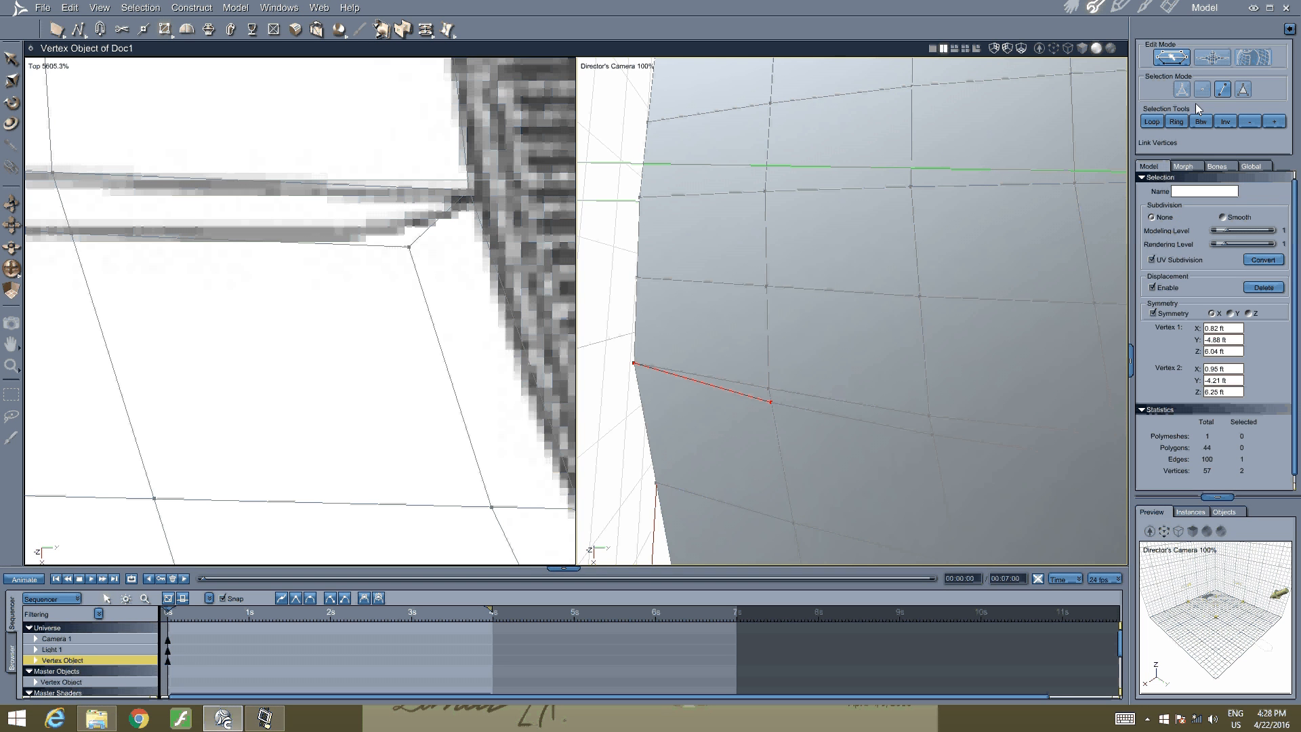
Move the hood's front-edge vertex at X 1.35 ft slightly forward onto the blueprint line along the headlight
{"action": "left_click", "coordinate": [1243, 88]}
{"action": "scroll", "coordinate": [842, 195], "scroll_direction": "down", "scroll_amount": 5}
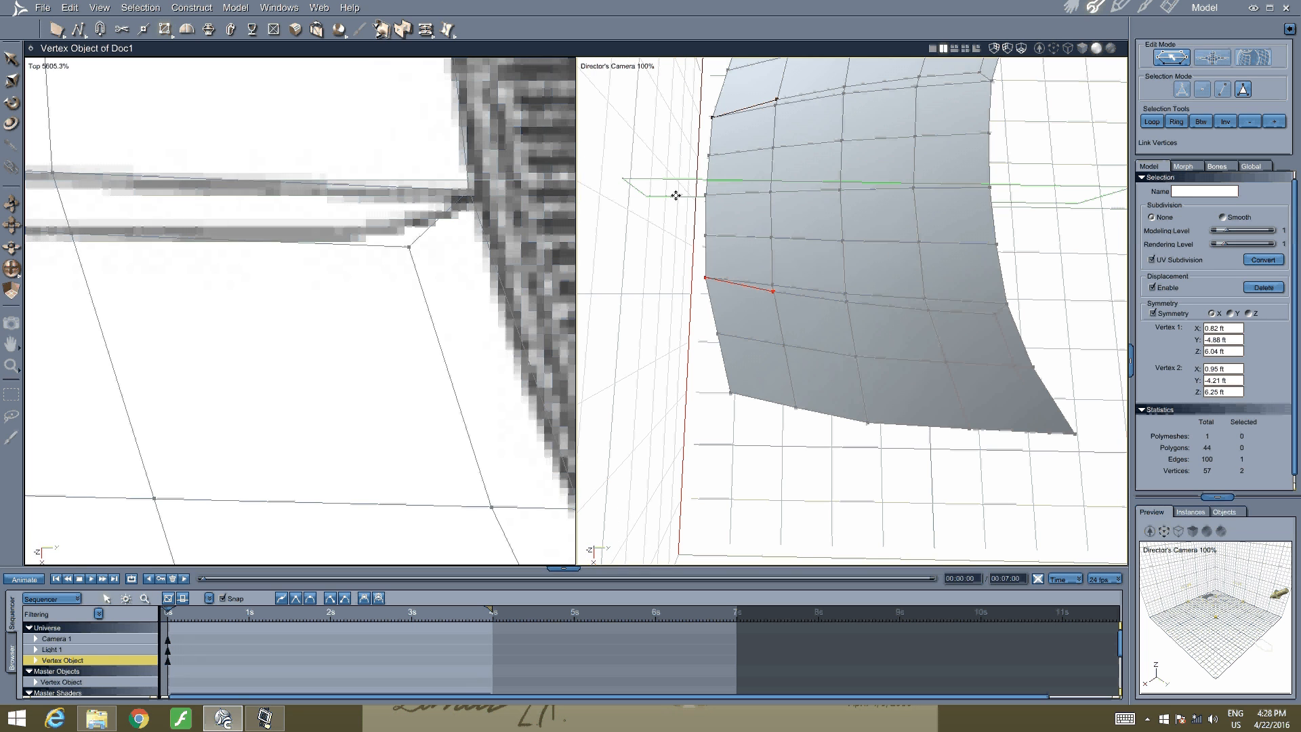
{"action": "scroll", "coordinate": [421, 242], "scroll_direction": "down", "scroll_amount": 5}
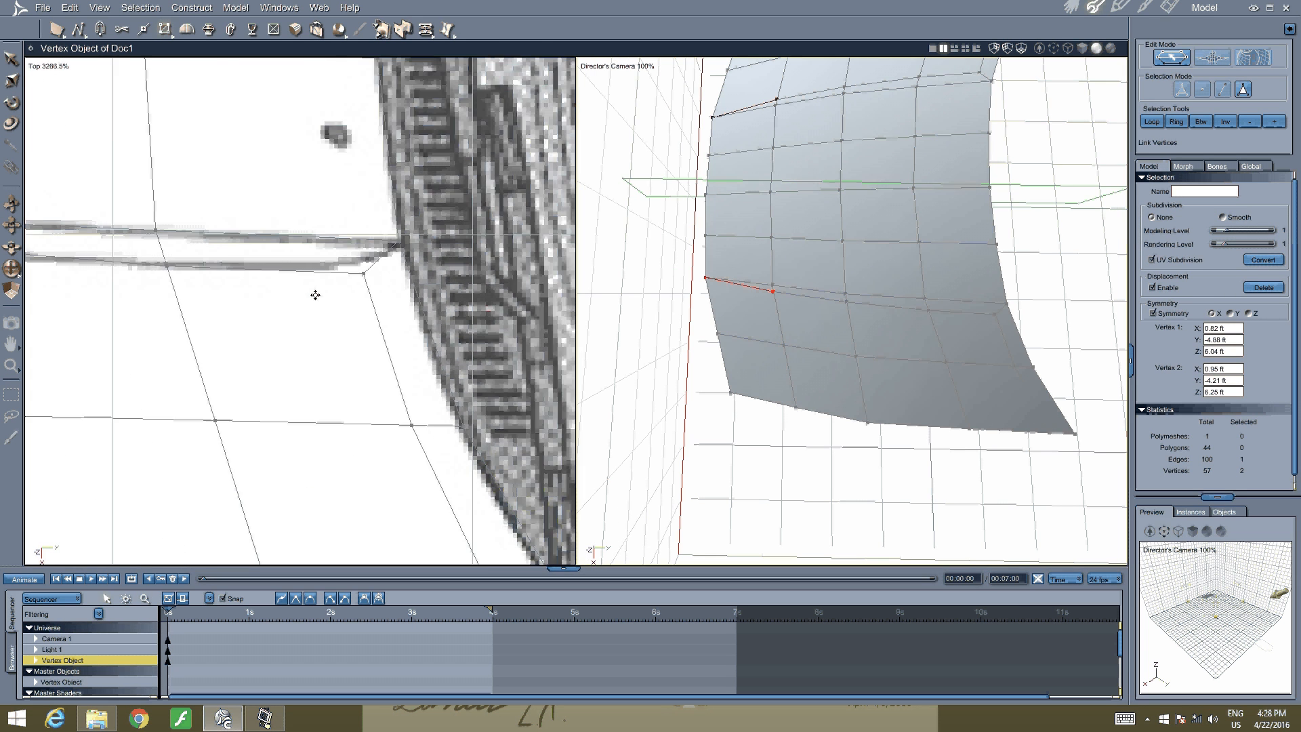
{"action": "middle_click_drag", "start_coordinate": [292, 329], "coordinate": [552, 334]}
{"action": "middle_click_drag", "start_coordinate": [312, 375], "coordinate": [349, 421]}
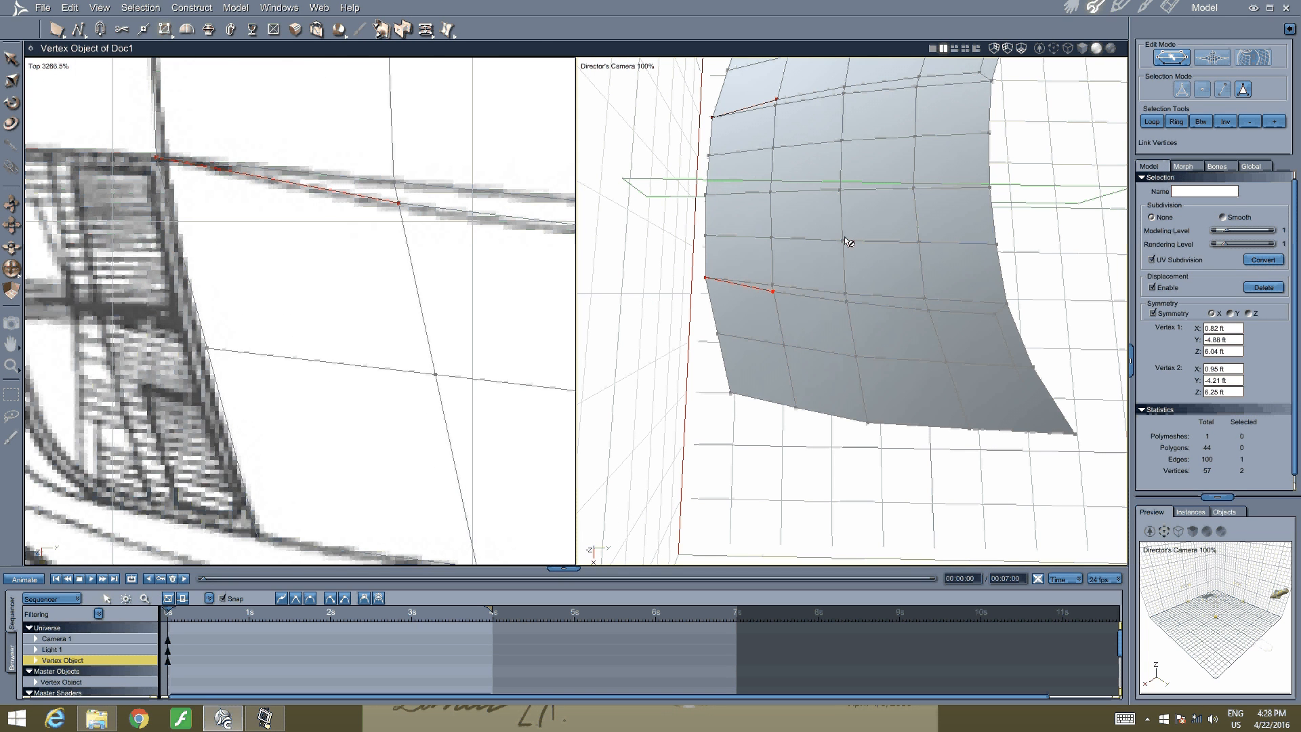
{"action": "left_click", "coordinate": [1203, 89]}
{"action": "right_click", "coordinate": [219, 331]}
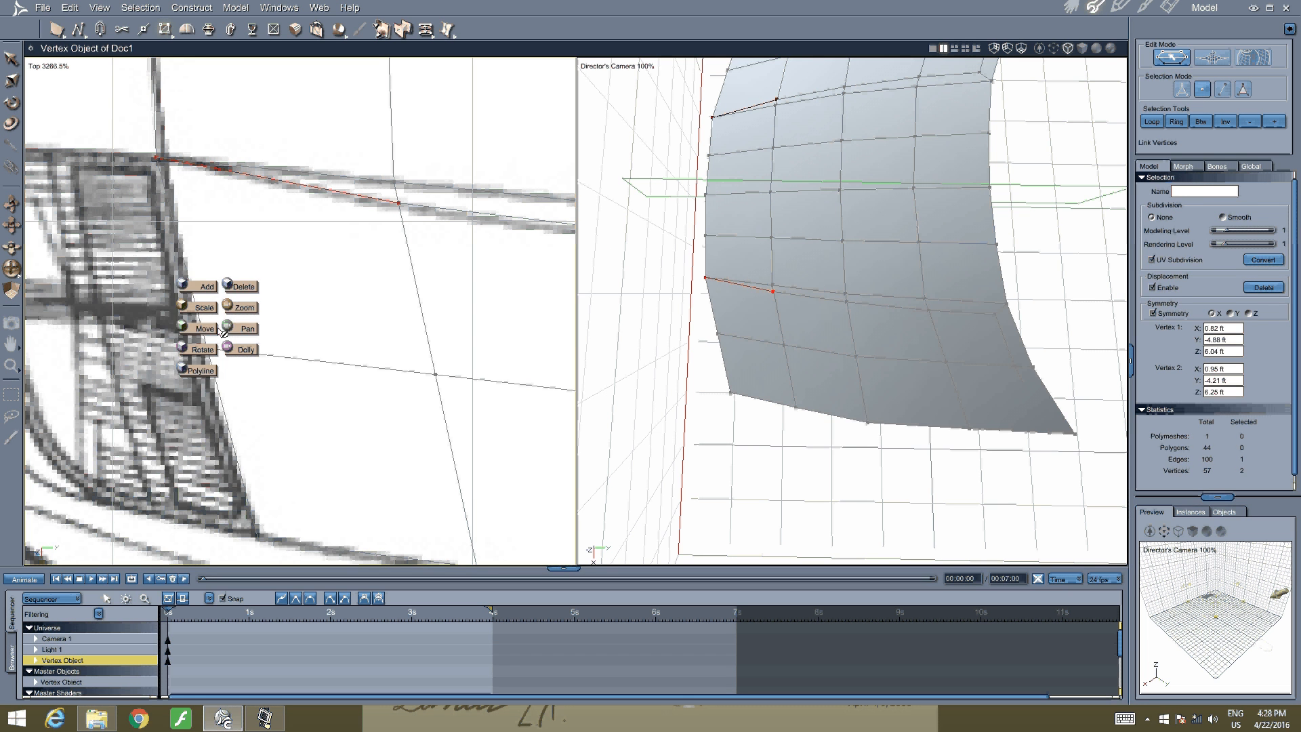
{"action": "left_click", "coordinate": [217, 331]}
{"action": "left_click", "coordinate": [208, 348]}
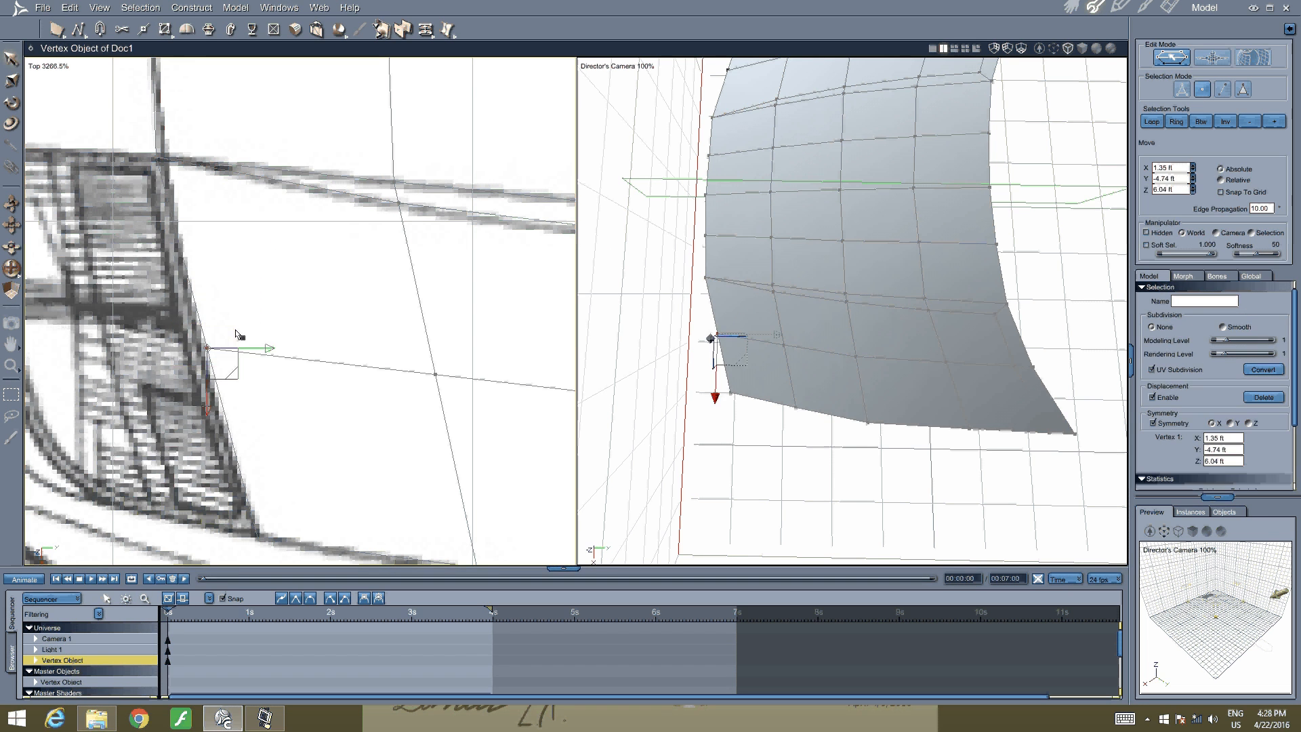
{"action": "left_click_drag", "start_coordinate": [249, 345], "coordinate": [241, 344]}
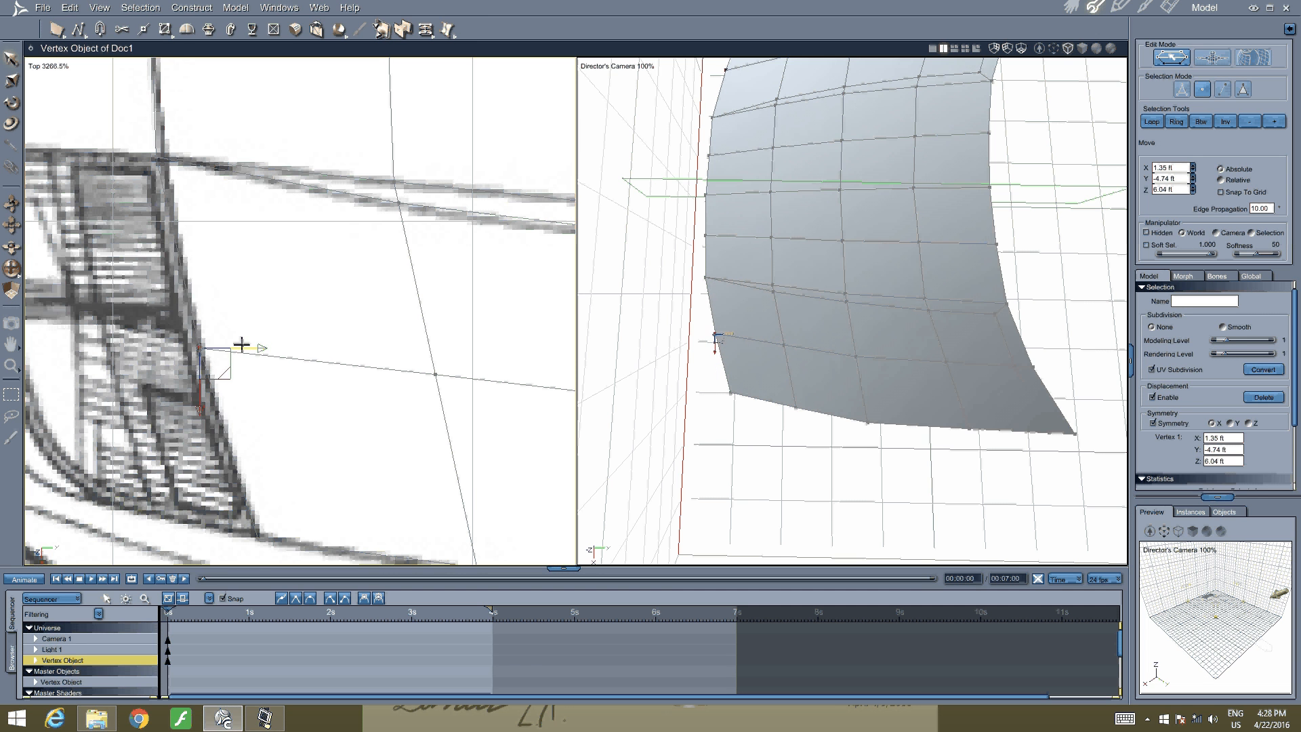
Move the hood's front-edge vertex at X 0.41 ft forward to Y about -4.90 ft on the blueprint line
{"action": "middle_click_drag", "start_coordinate": [233, 95], "coordinate": [250, 197]}
{"action": "middle_click_drag", "start_coordinate": [232, 122], "coordinate": [279, 331]}
{"action": "middle_click_drag", "start_coordinate": [273, 256], "coordinate": [272, 283]}
{"action": "left_click", "coordinate": [223, 365]}
{"action": "left_click_drag", "start_coordinate": [210, 372], "coordinate": [254, 348]}
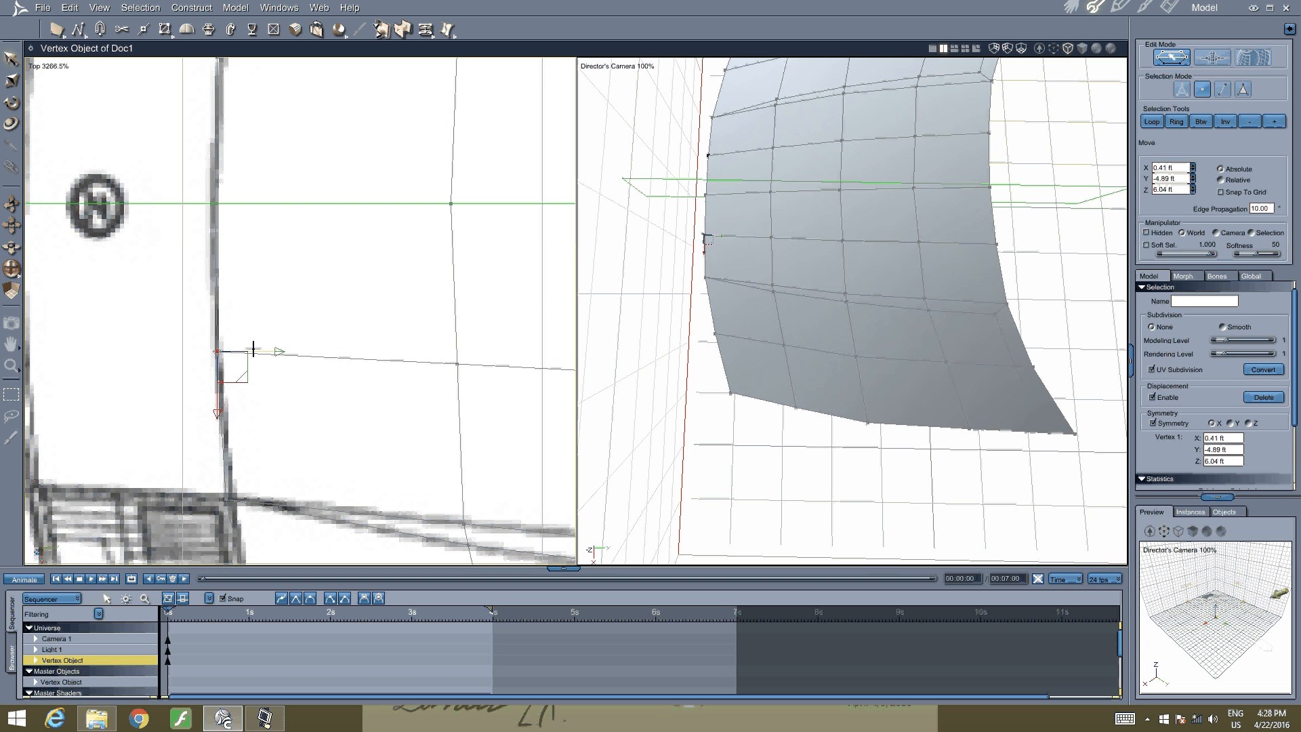
Clear the vertex selection and switch to polygon selection with the hood shown in perspective
{"action": "scroll", "coordinate": [305, 299], "scroll_direction": "down", "scroll_amount": 3}
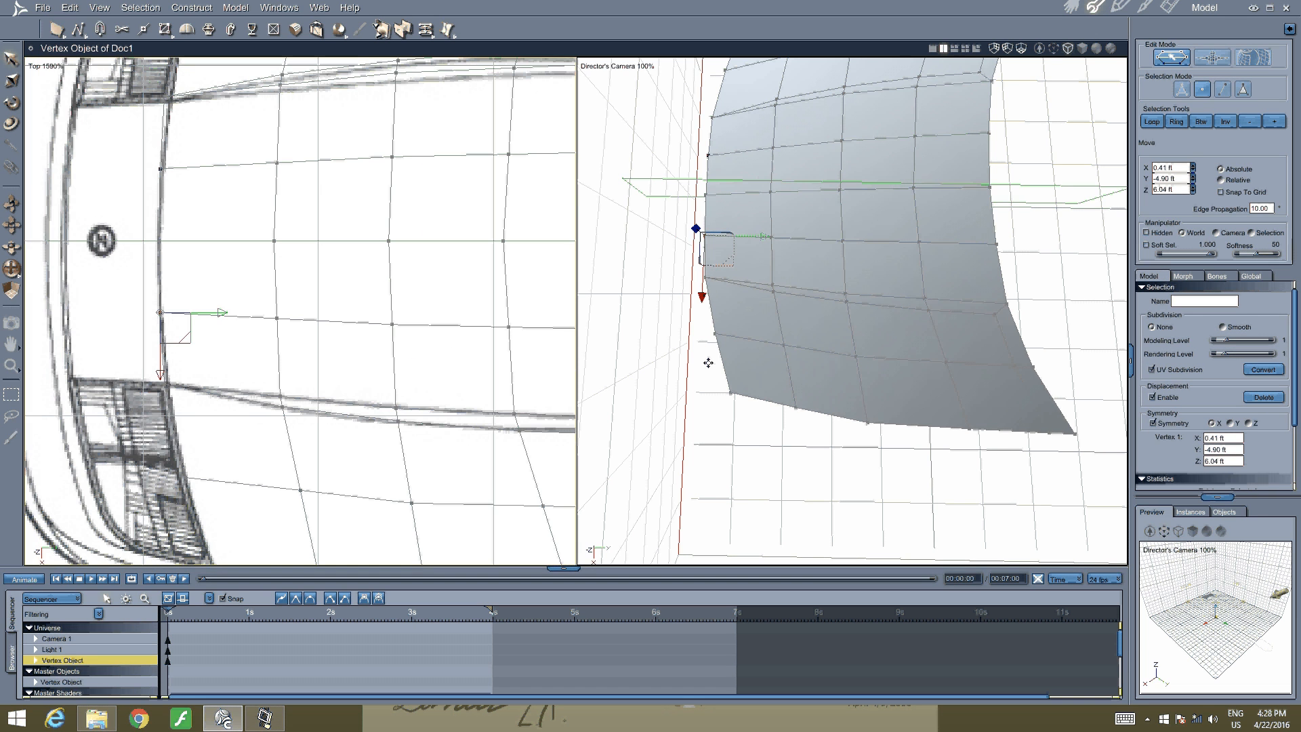
{"action": "middle_click_drag", "start_coordinate": [705, 363], "coordinate": [845, 267]}
{"action": "scroll", "coordinate": [802, 277], "scroll_direction": "up", "scroll_amount": 5}
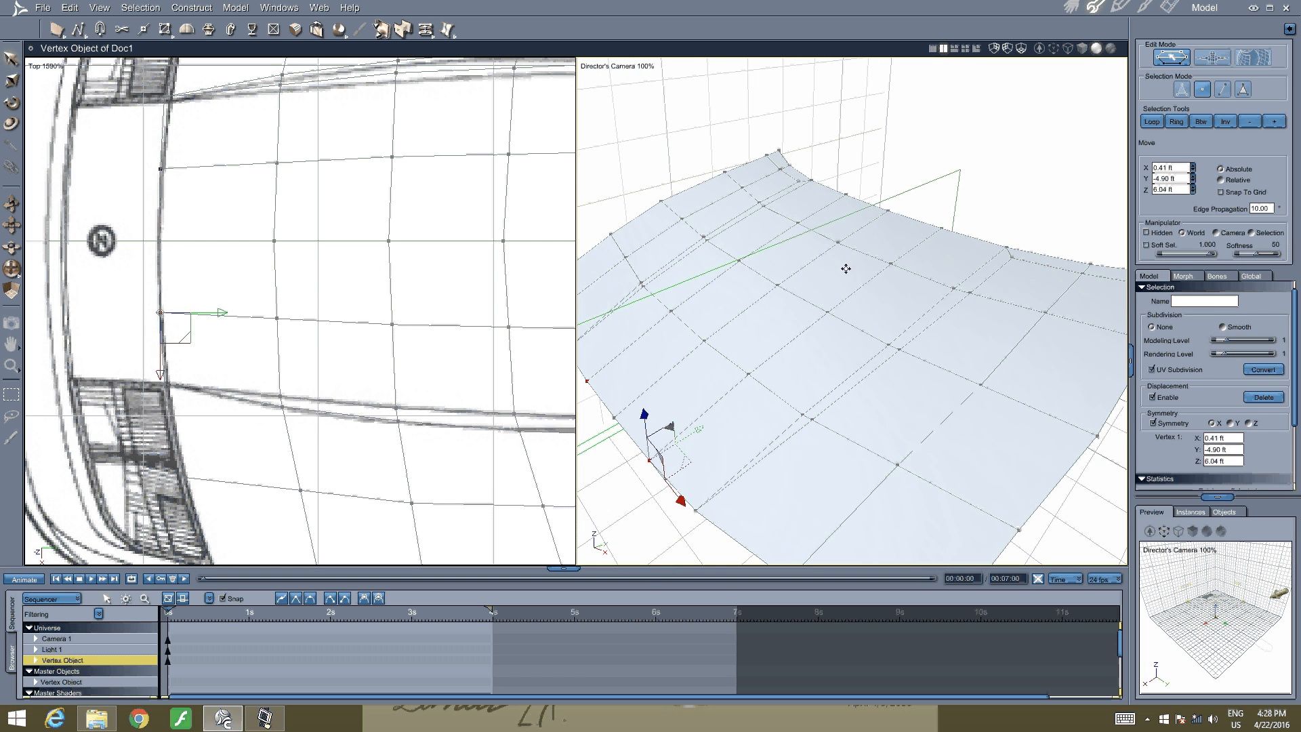
{"action": "left_click", "coordinate": [1064, 119]}
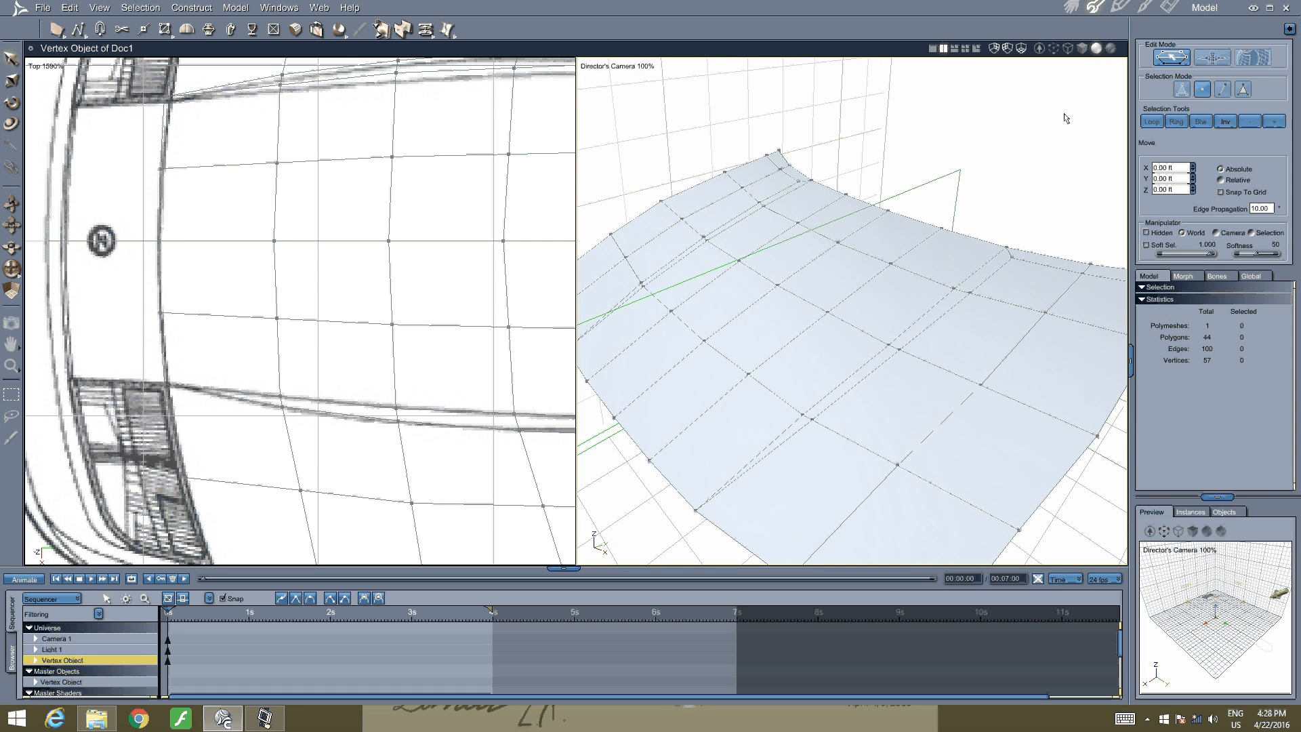
{"action": "left_click", "coordinate": [1243, 89]}
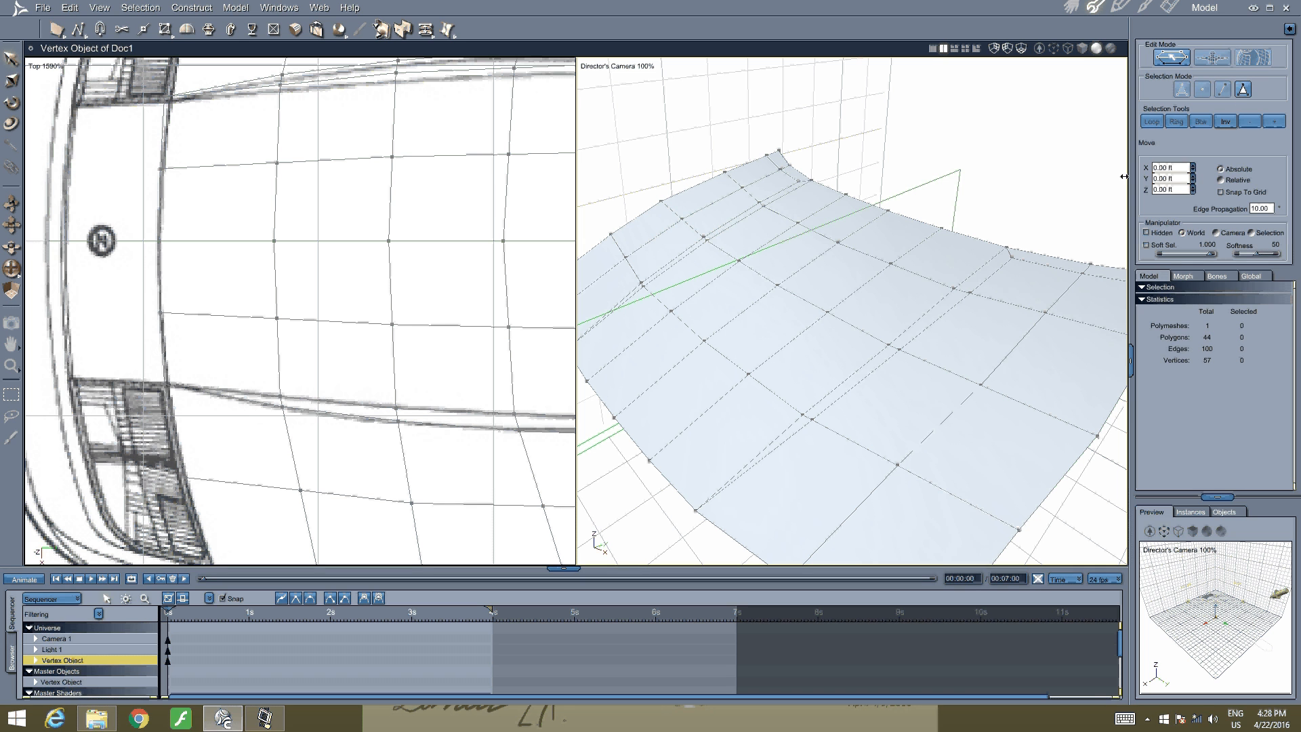
Select the hood's centre polygons between the two crease lines in the three rows behind the front row
{"action": "left_click", "coordinate": [967, 252]}
{"action": "left_click", "coordinate": [894, 239], "text": "shift"}
{"action": "left_click", "coordinate": [848, 269], "text": "shift"}
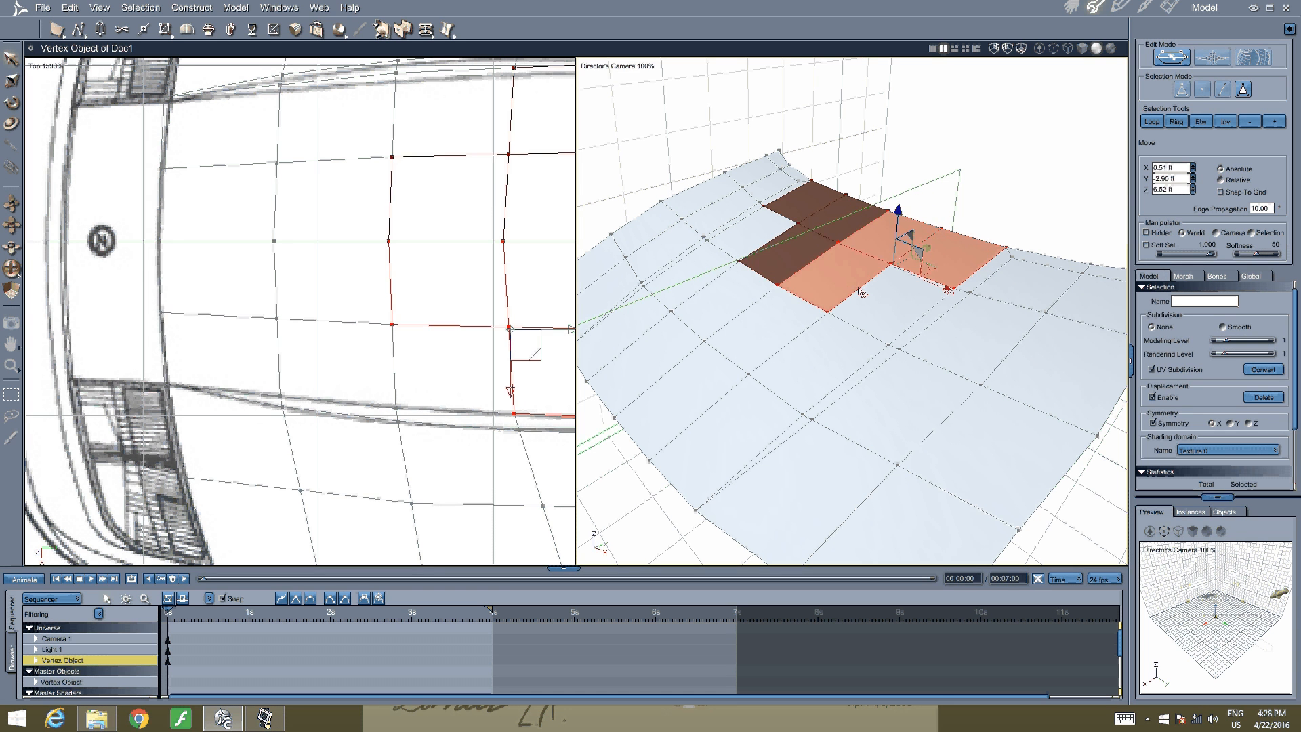
{"action": "left_click", "coordinate": [854, 276], "text": "shift"}
{"action": "left_click", "coordinate": [864, 299], "text": "shift"}
{"action": "left_click", "coordinate": [847, 285], "text": "shift"}
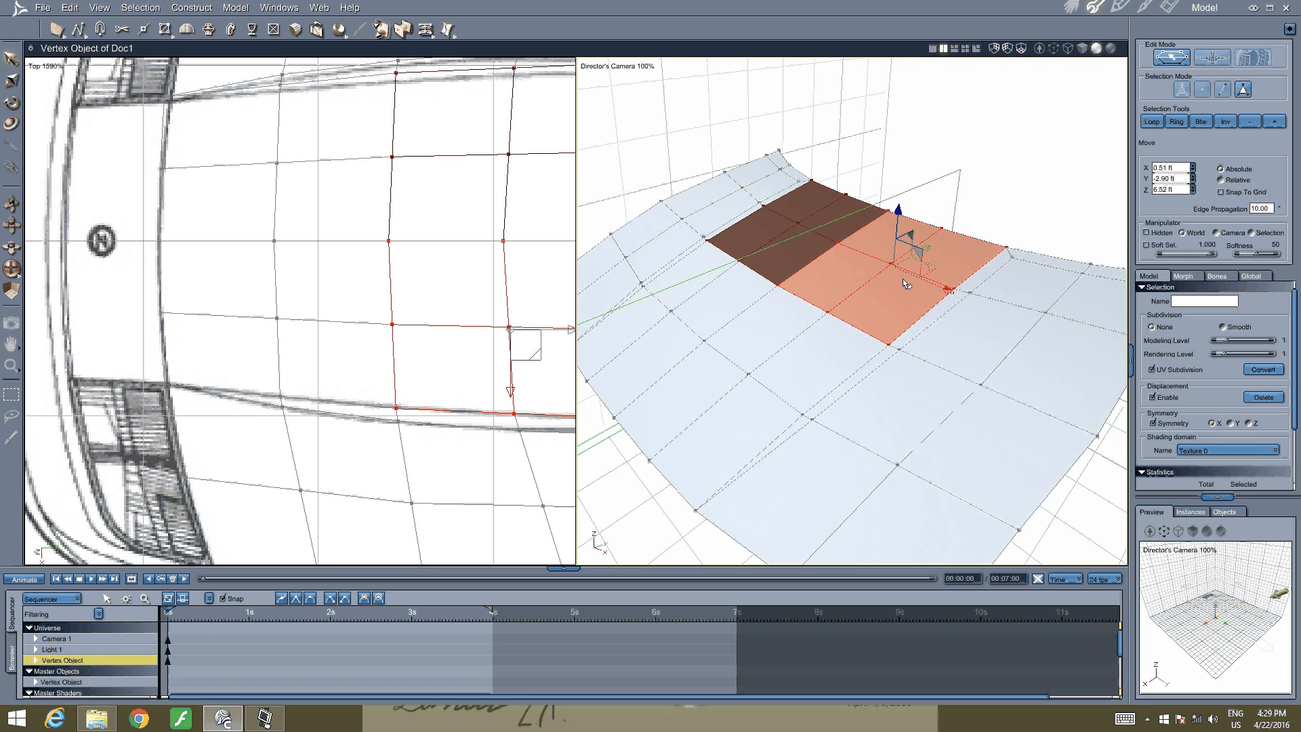
{"action": "middle_click_drag", "start_coordinate": [902, 279], "coordinate": [721, 305]}
{"action": "left_click", "coordinate": [721, 305], "text": "shift"}
{"action": "left_click", "coordinate": [721, 305], "text": "shift"}
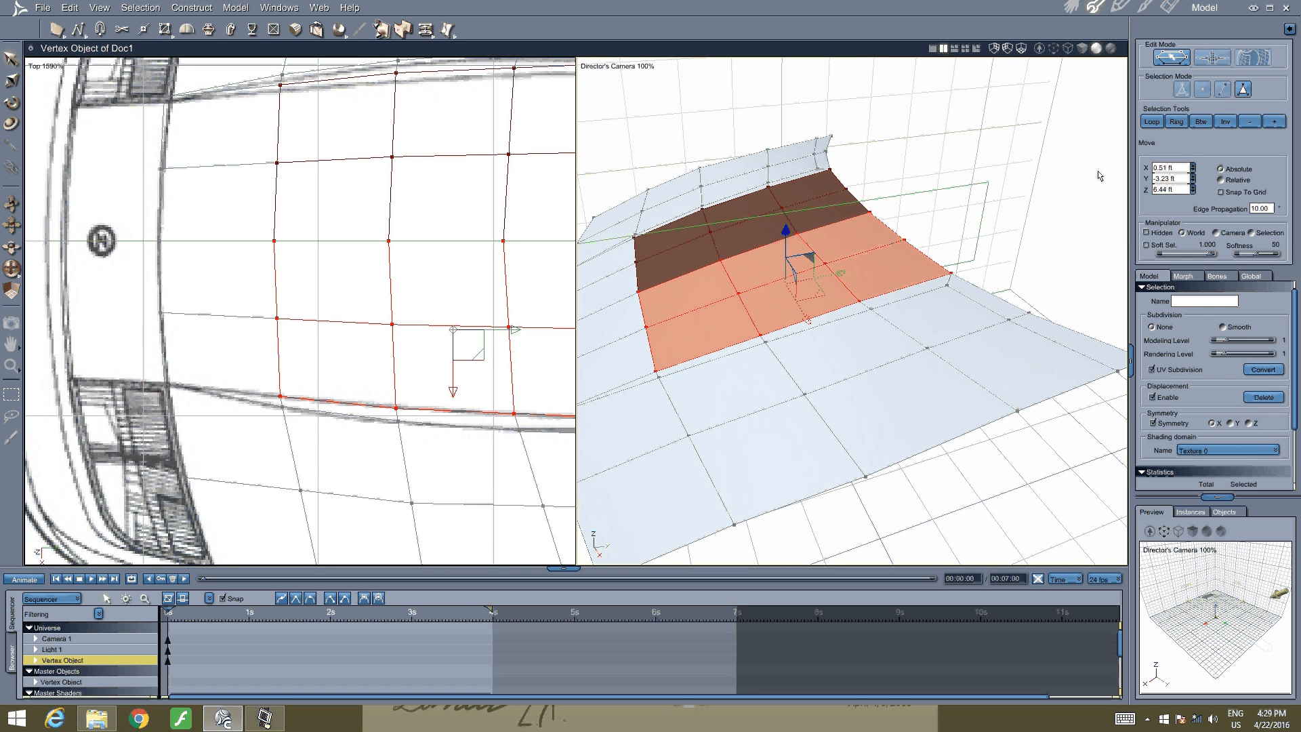
{"action": "left_click", "coordinate": [1222, 93]}
{"action": "left_click", "coordinate": [999, 297]}
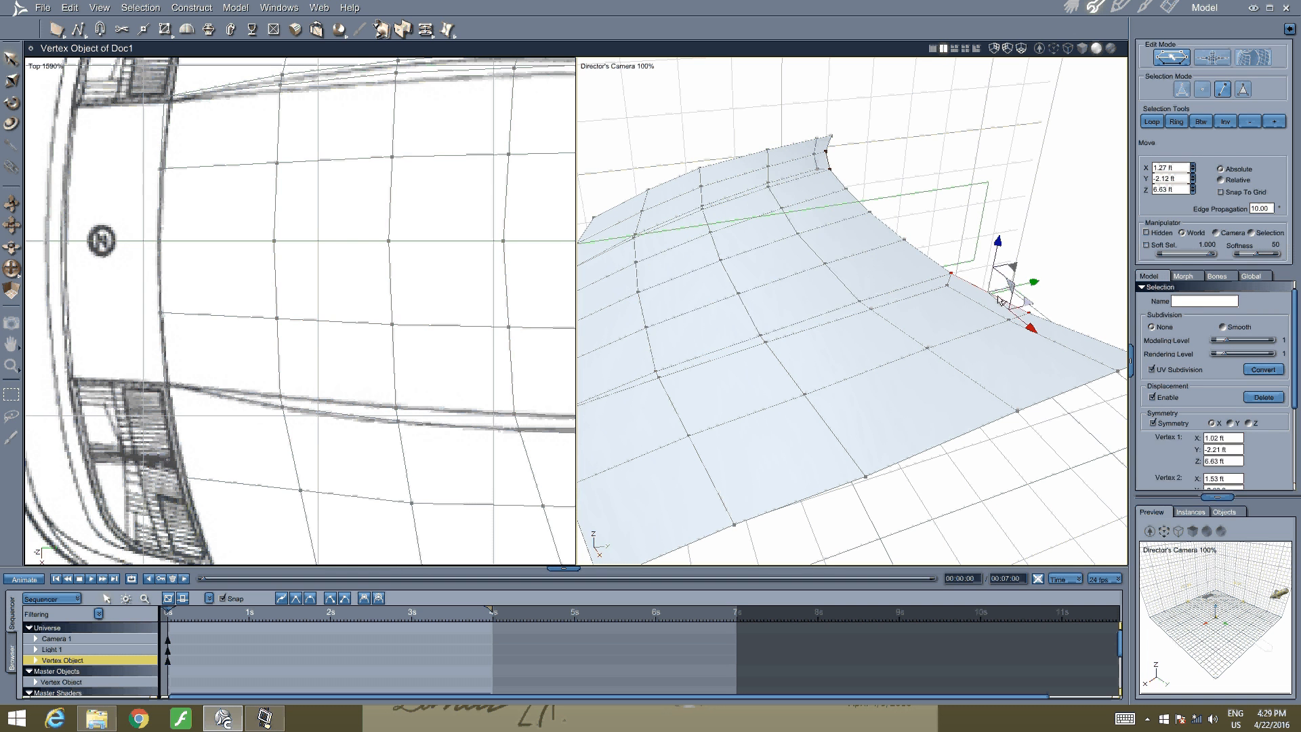
{"action": "key", "text": "ctrl+z"}
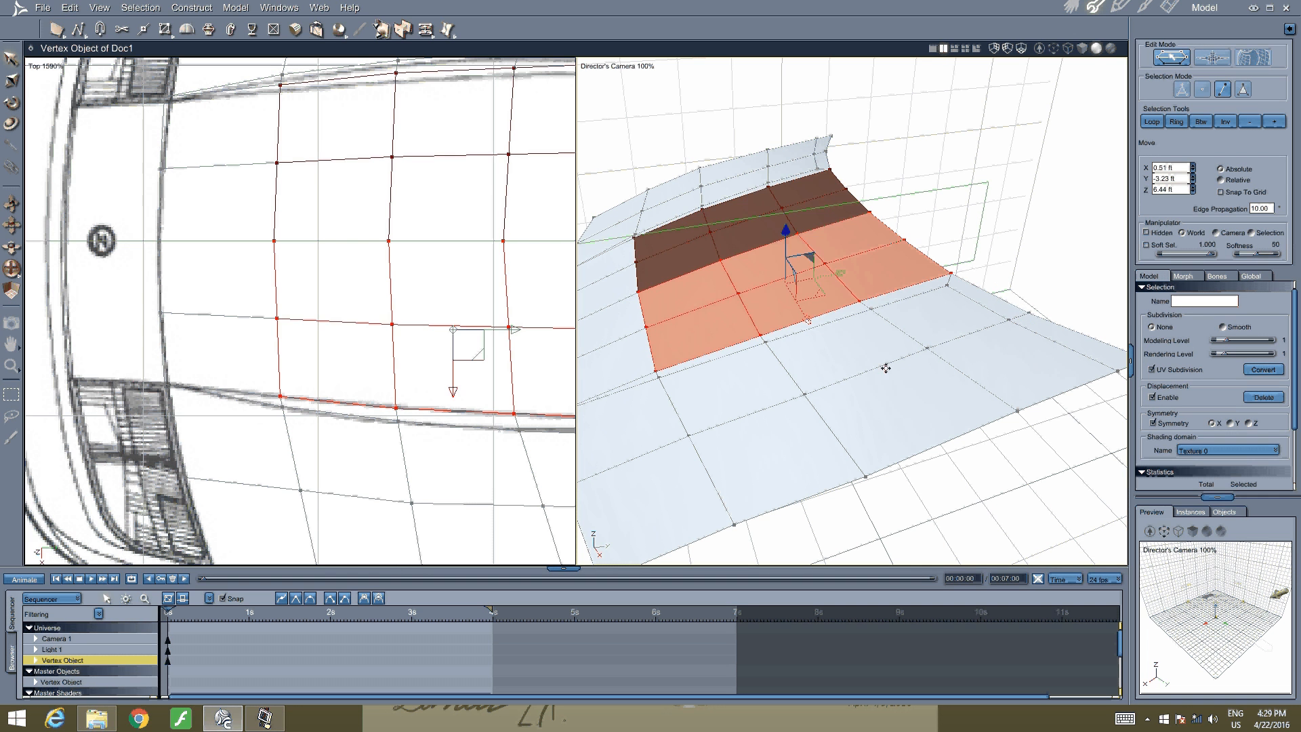
Switch the blueprint viewport from Top to Left and frame the hood's side profile
{"action": "middle_click_drag", "start_coordinate": [887, 369], "coordinate": [861, 362]}
{"action": "scroll", "coordinate": [404, 352], "scroll_direction": "down", "scroll_amount": 3}
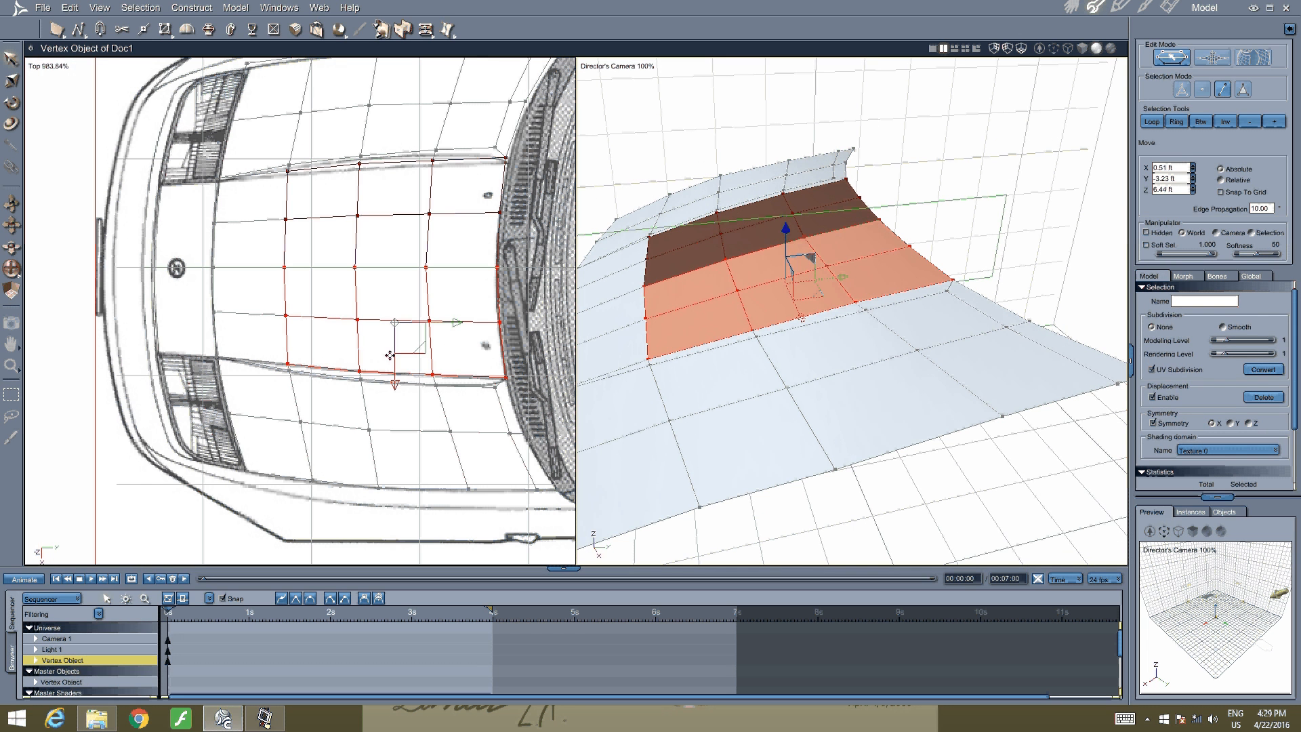
{"action": "left_click", "coordinate": [47, 66]}
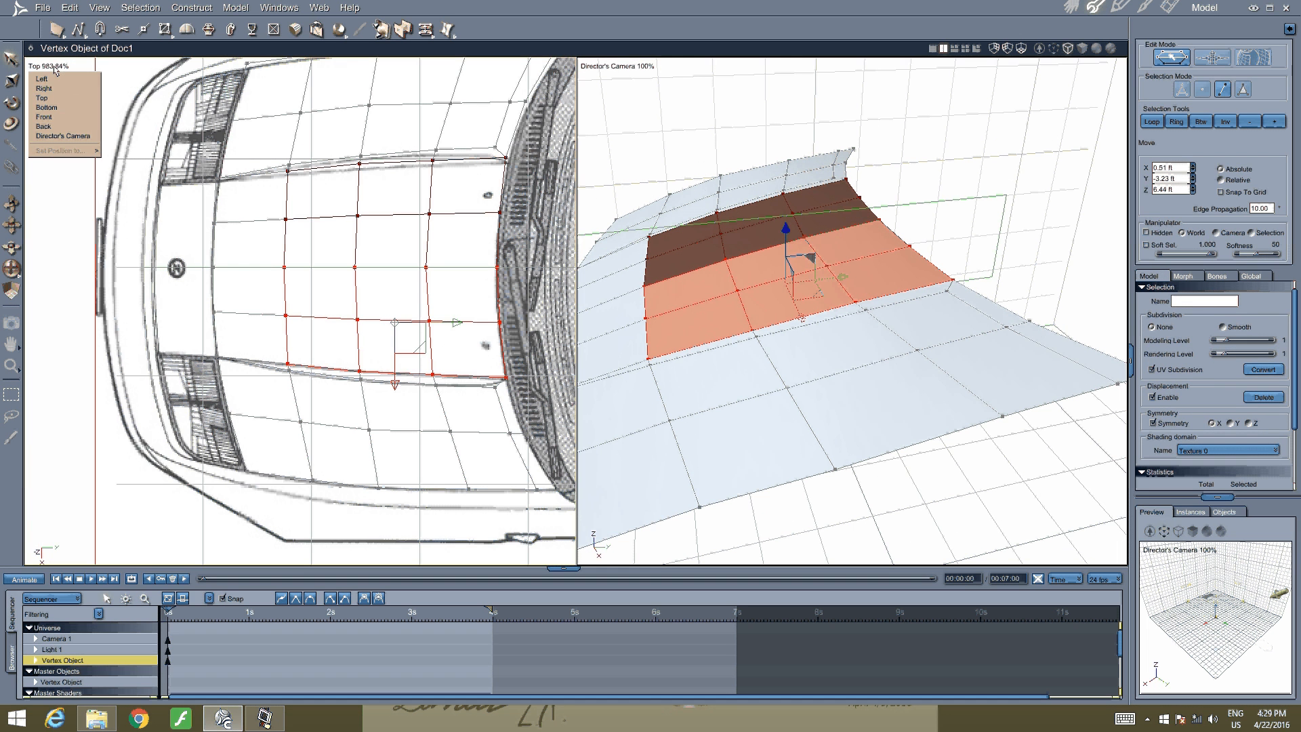
{"action": "left_click", "coordinate": [53, 77]}
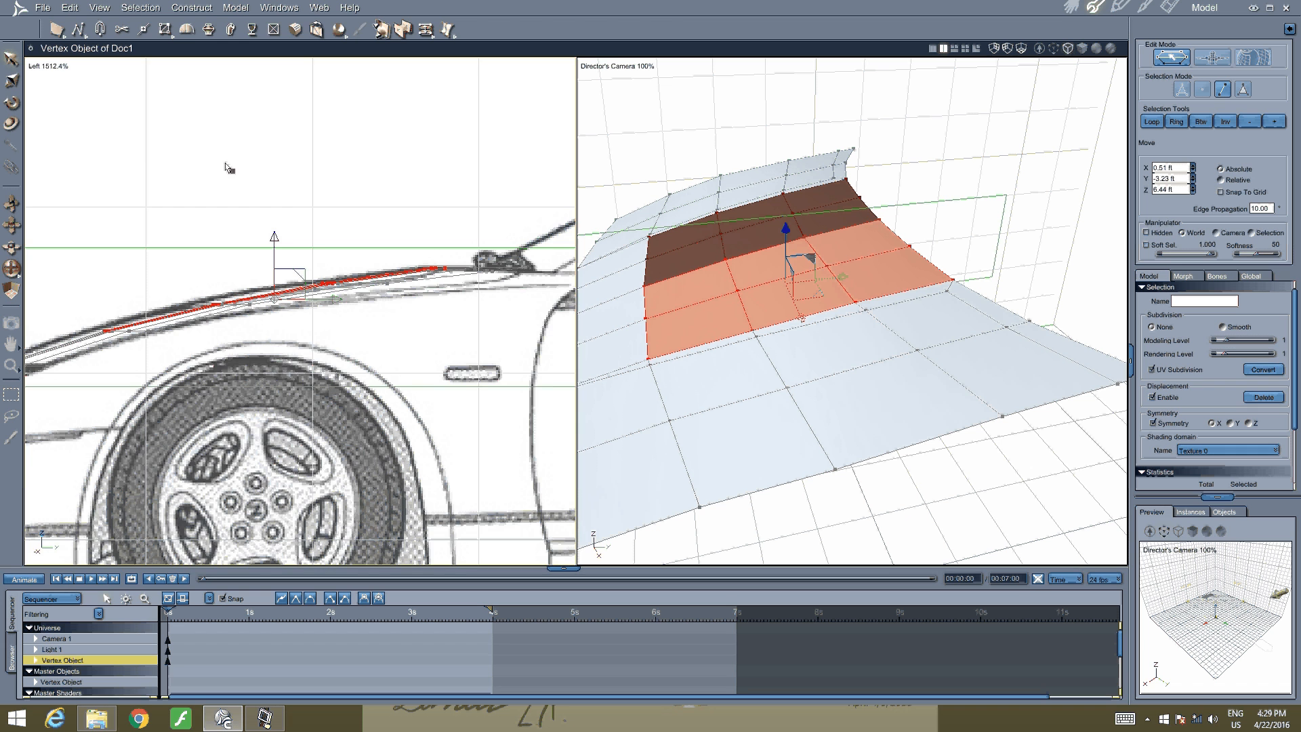
{"action": "scroll", "coordinate": [285, 271], "scroll_direction": "up", "scroll_amount": 2}
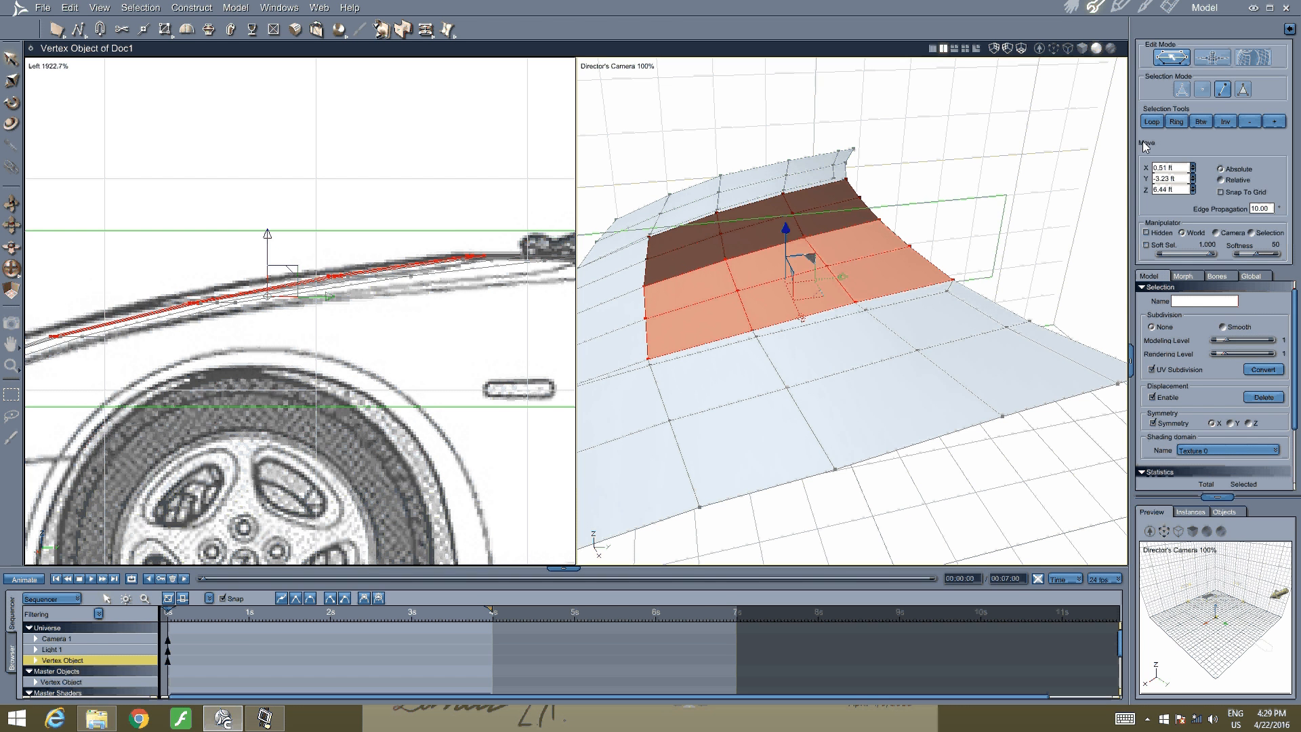
Remove the rear row from the polygon selection and raise the remaining centre hood polygons to Z about 6.45 ft
{"action": "left_click", "coordinate": [1243, 89]}
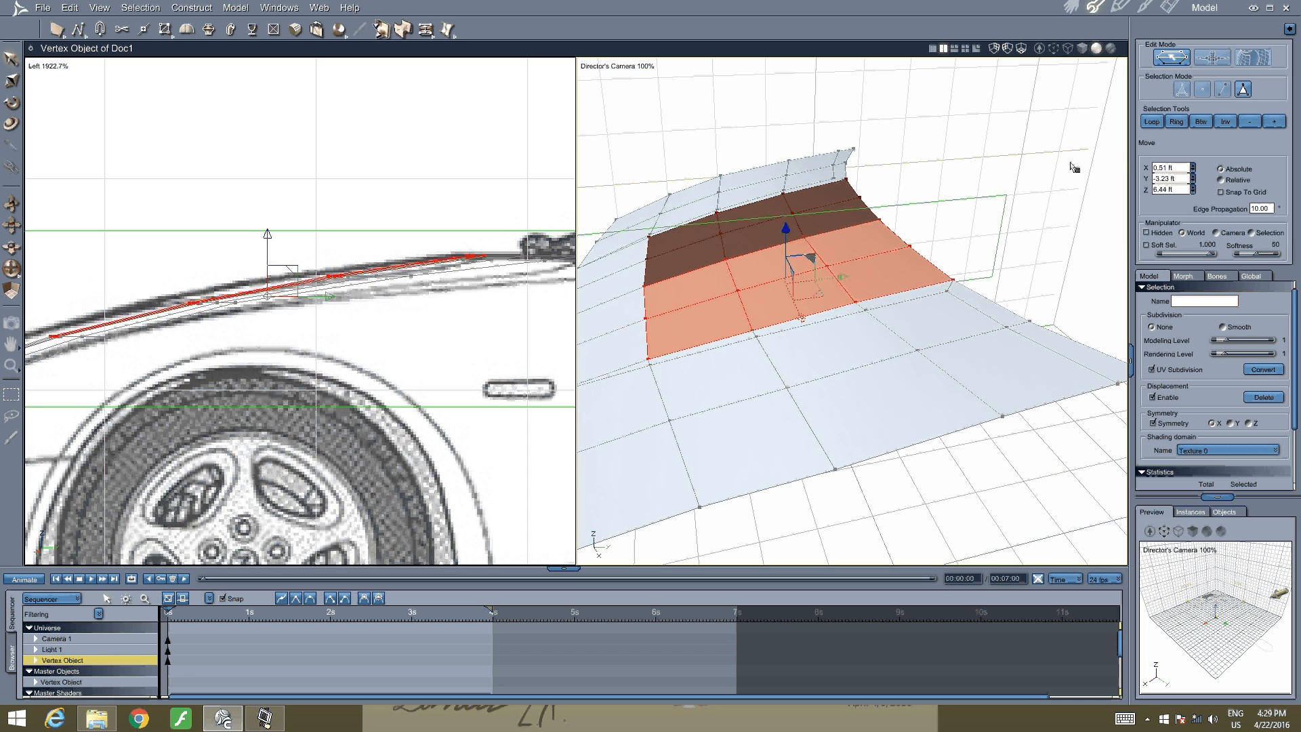
{"action": "left_click", "coordinate": [912, 272], "text": "shift"}
{"action": "left_click", "coordinate": [822, 195], "text": "shift"}
{"action": "left_click", "coordinate": [863, 249], "text": "shift"}
{"action": "left_click", "coordinate": [839, 216], "text": "shift"}
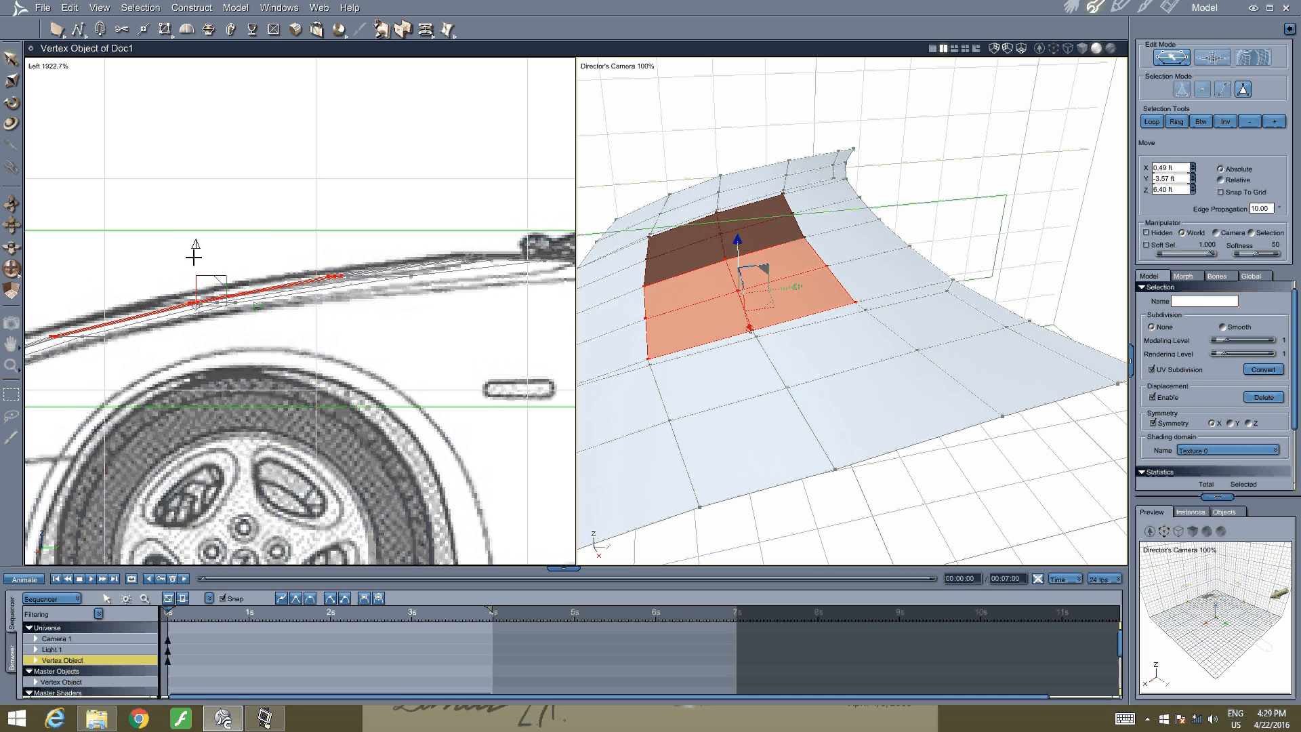
{"action": "left_click_drag", "start_coordinate": [195, 256], "coordinate": [193, 244]}
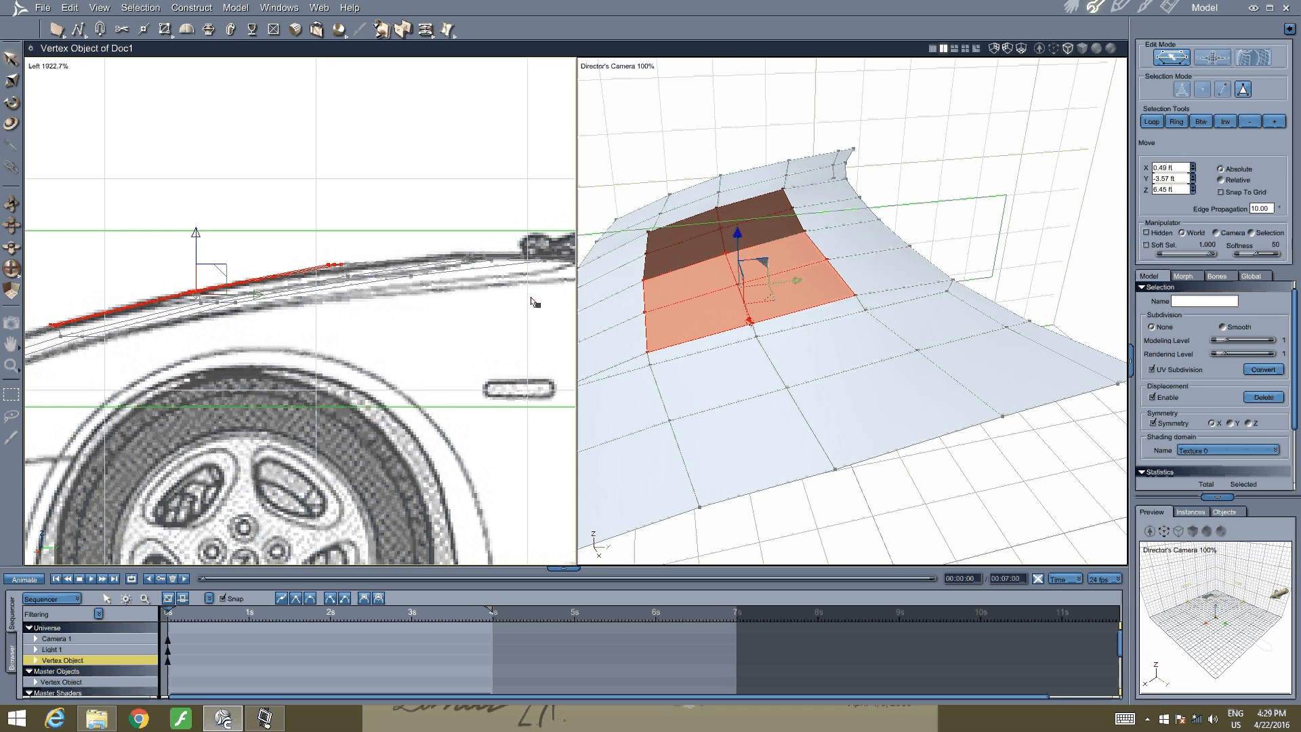
Slightly lower the two outer edges of the crossline just ahead of the hood's rear edge
{"action": "middle_click_drag", "start_coordinate": [591, 339], "coordinate": [822, 372]}
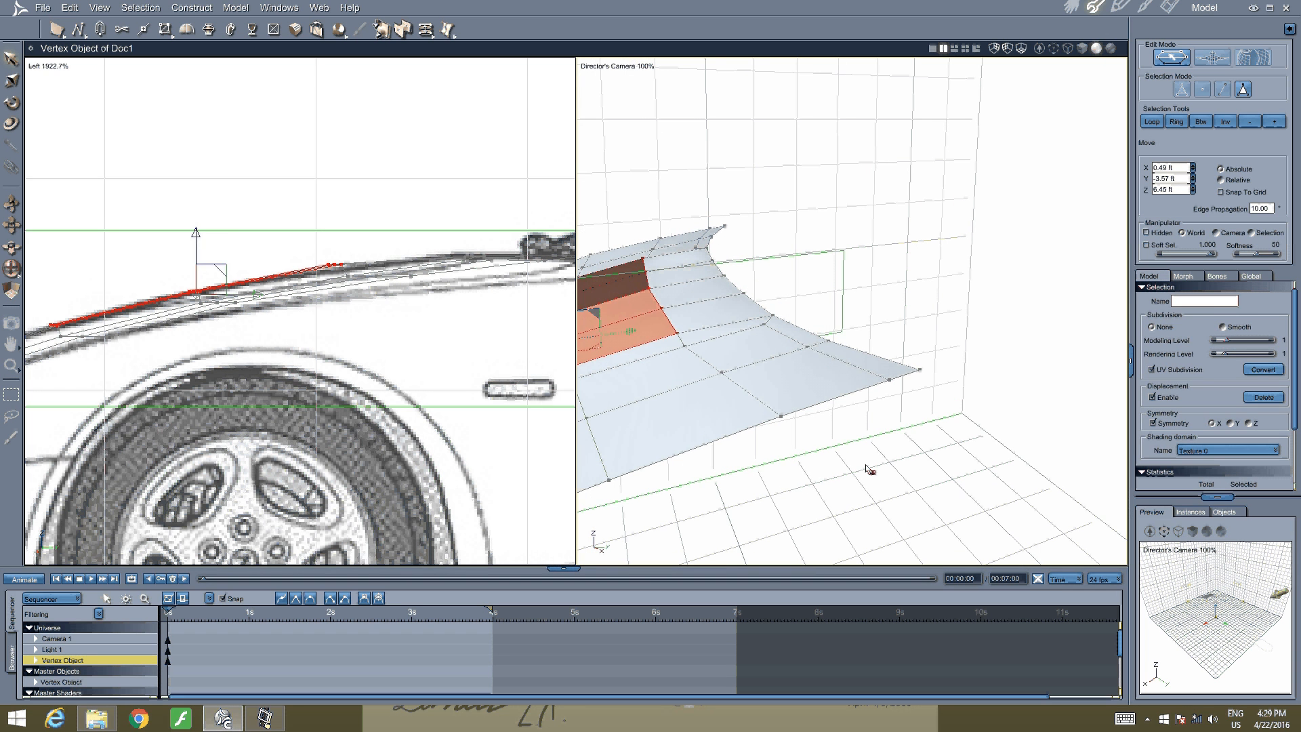
{"action": "left_click", "coordinate": [1080, 247]}
{"action": "left_click", "coordinate": [1219, 93]}
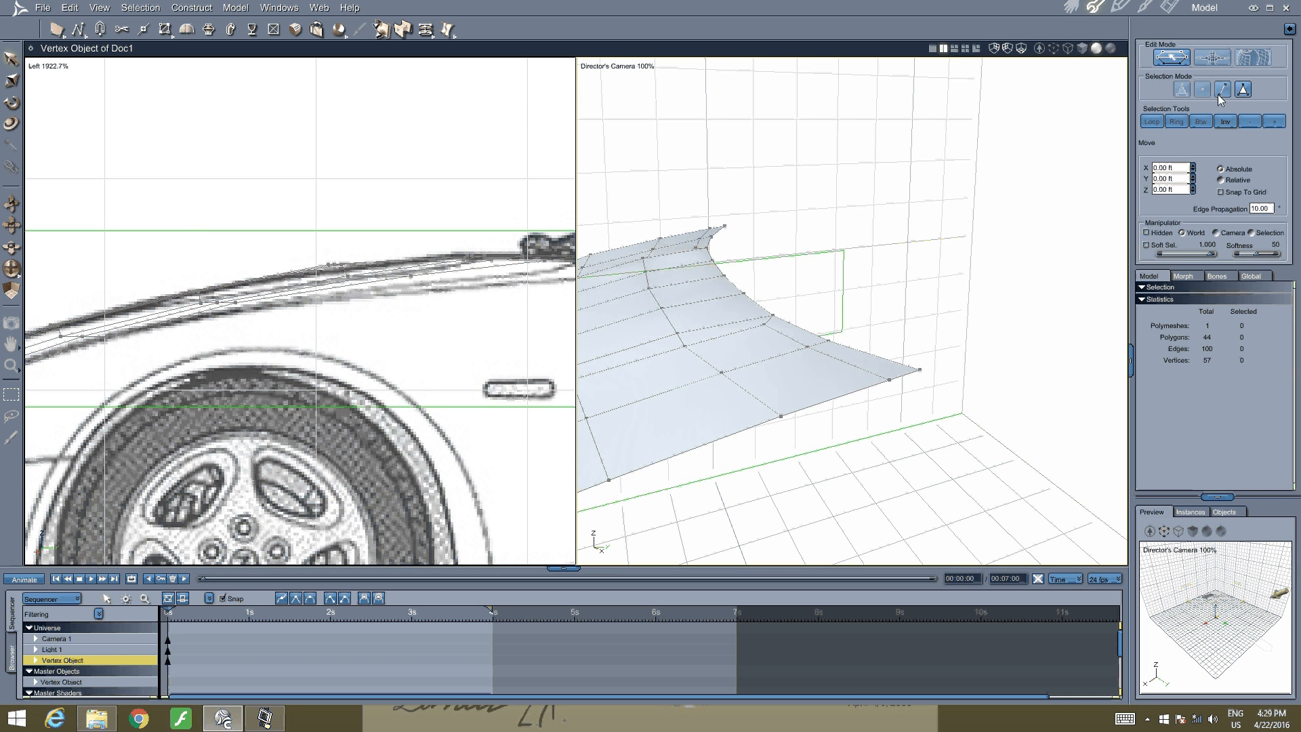
{"action": "left_click", "coordinate": [794, 343]}
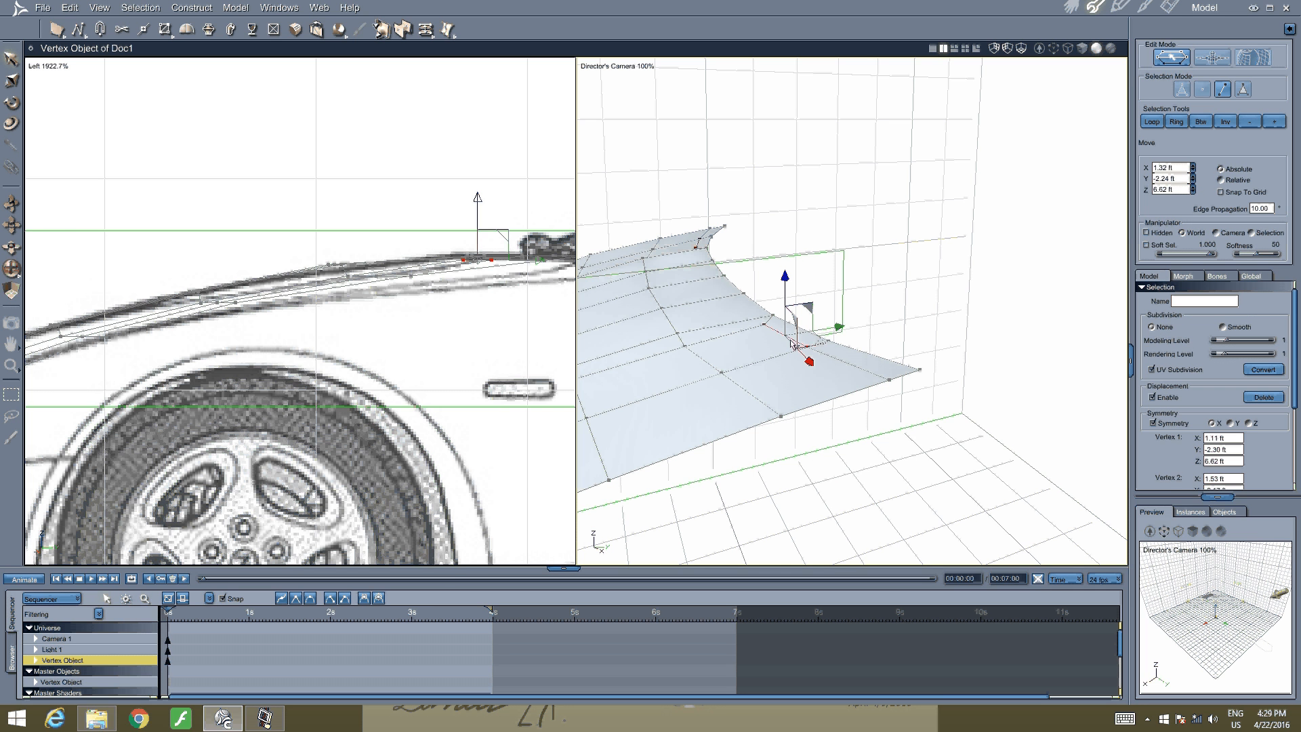
{"action": "left_click", "coordinate": [831, 358], "text": "shift"}
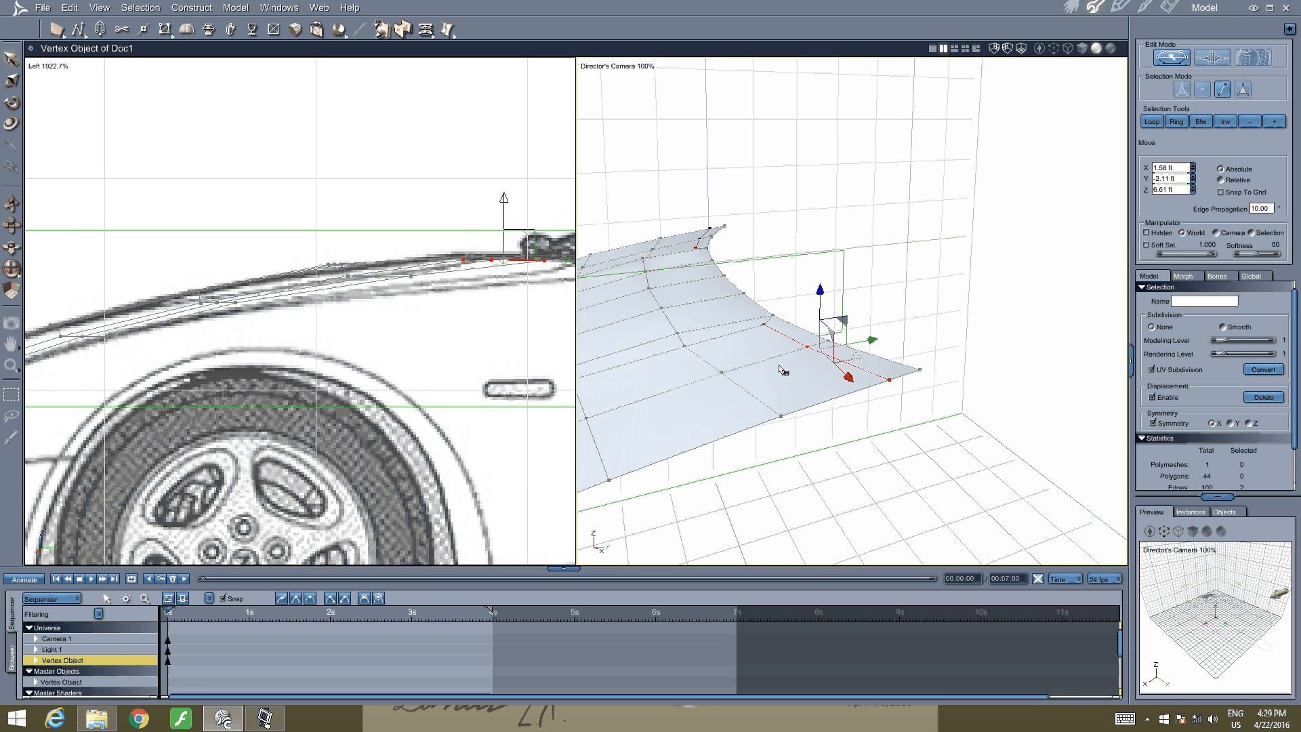
{"action": "left_click", "coordinate": [720, 373], "text": "shift"}
{"action": "left_click", "coordinate": [749, 363], "text": "shift"}
{"action": "middle_click_drag", "start_coordinate": [771, 345], "coordinate": [817, 306]}
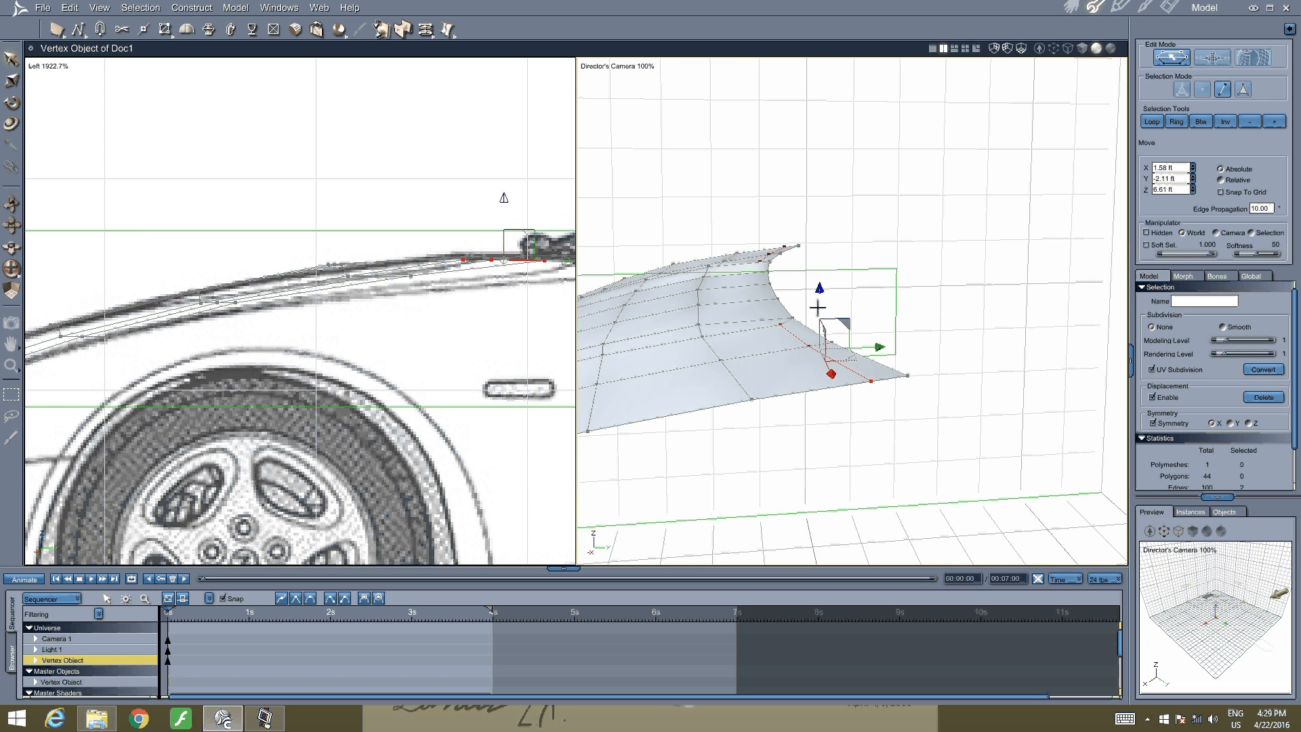
{"action": "left_click_drag", "start_coordinate": [817, 308], "coordinate": [817, 311]}
Lower the two outer edges of the next crossline forward to Z about 6.52 ft
{"action": "middle_click_drag", "start_coordinate": [771, 334], "coordinate": [794, 328]}
{"action": "left_click", "coordinate": [724, 368]}
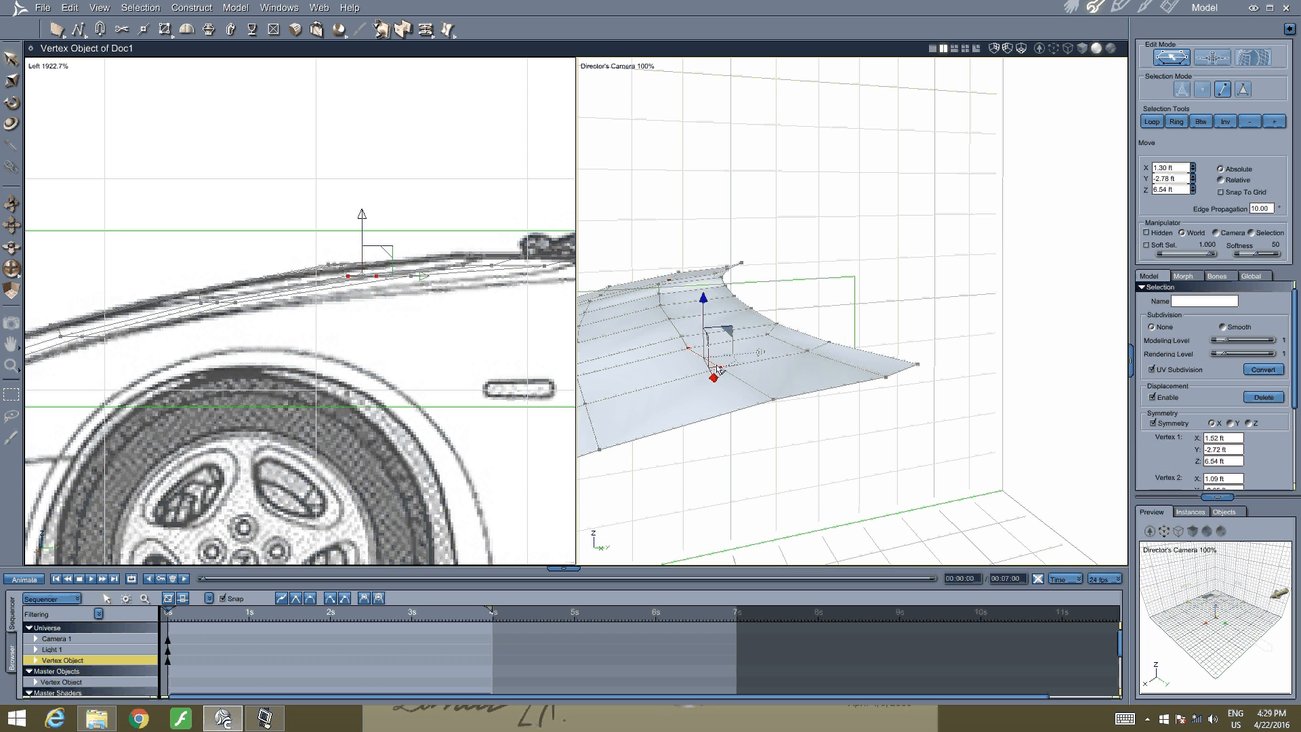
{"action": "left_click", "coordinate": [731, 374], "text": "shift"}
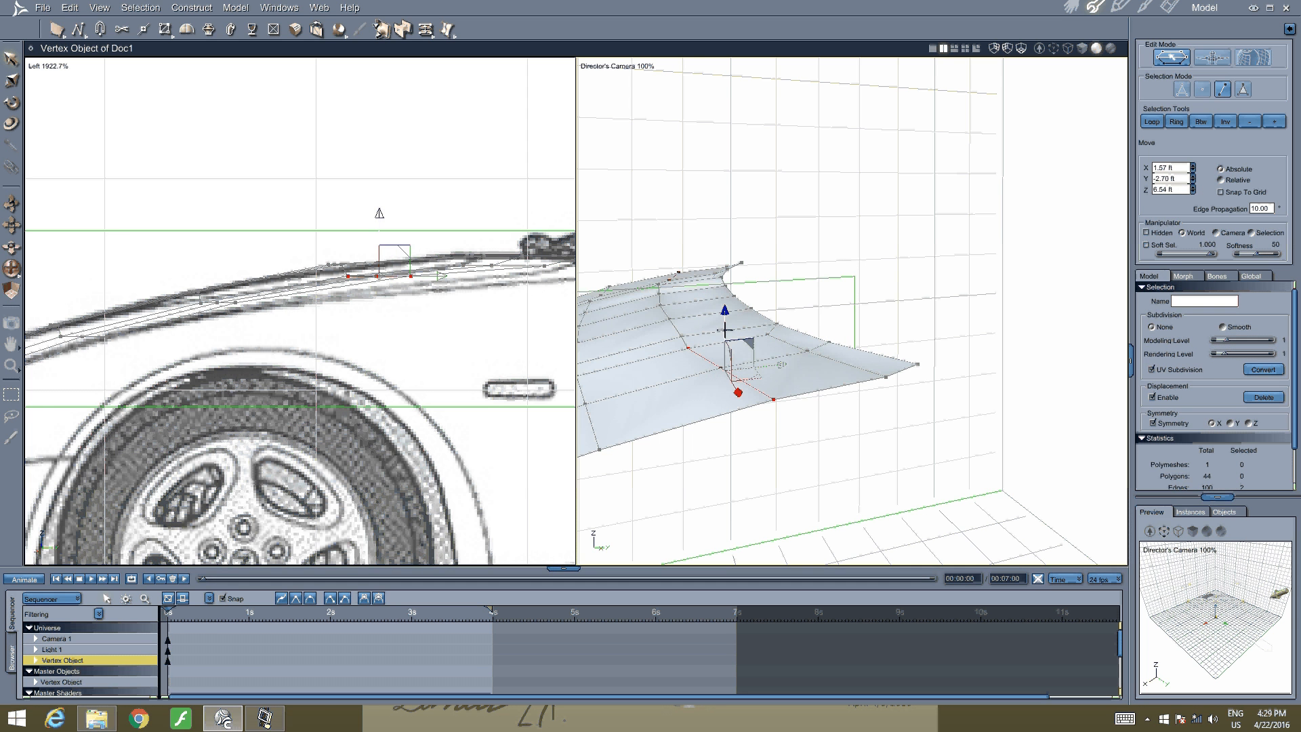
{"action": "left_click_drag", "start_coordinate": [726, 331], "coordinate": [725, 332]}
{"action": "mouse_move", "coordinate": [716, 356]}
{"action": "middle_mouse_down"}
{"action": "mouse_move", "coordinate": [787, 340]}
{"action": "mouse_move", "coordinate": [651, 340]}
{"action": "mouse_move", "coordinate": [719, 346]}
{"action": "middle_mouse_up"}
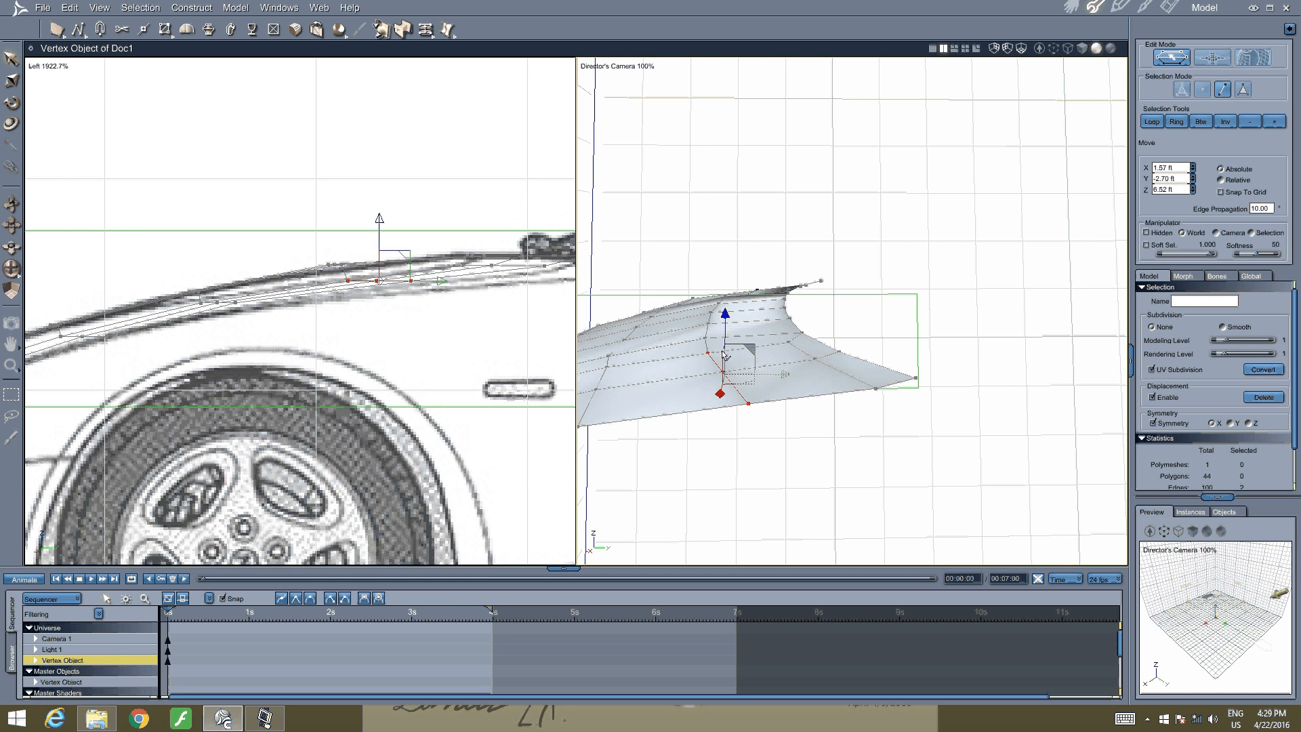
Raise the edges along the hood's whole rear border to Z about 6.66 ft and clear the selection
{"action": "left_click", "coordinate": [793, 331]}
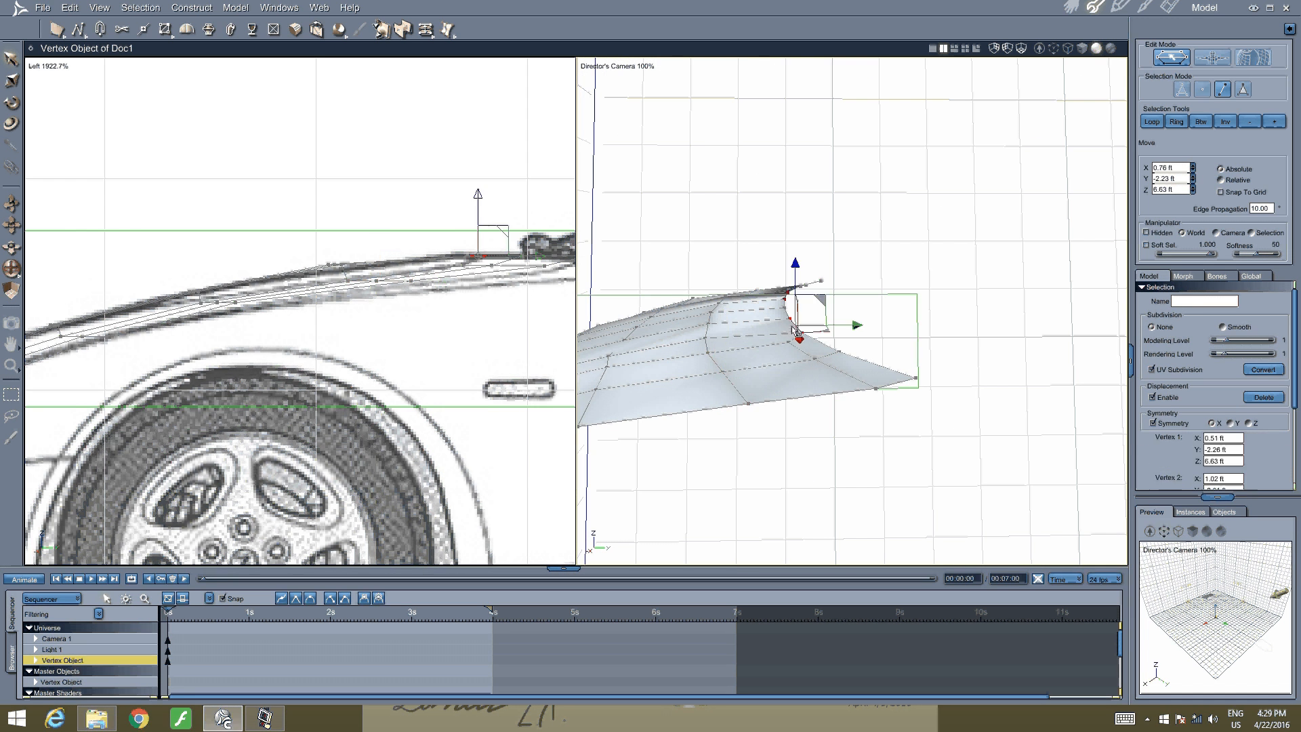
{"action": "middle_click_drag", "start_coordinate": [728, 342], "coordinate": [796, 331]}
{"action": "left_click", "coordinate": [759, 317], "text": "shift"}
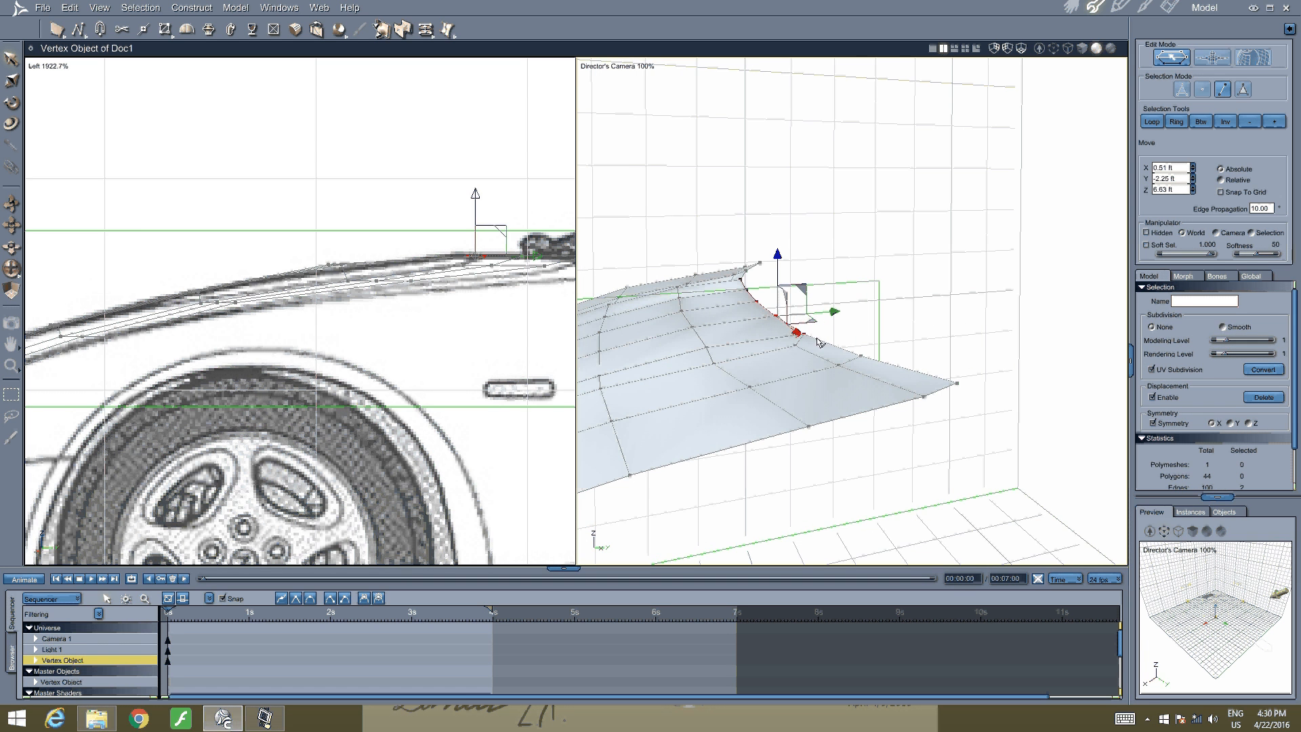
{"action": "left_click", "coordinate": [813, 339], "text": "shift"}
{"action": "left_click", "coordinate": [864, 357], "text": "shift"}
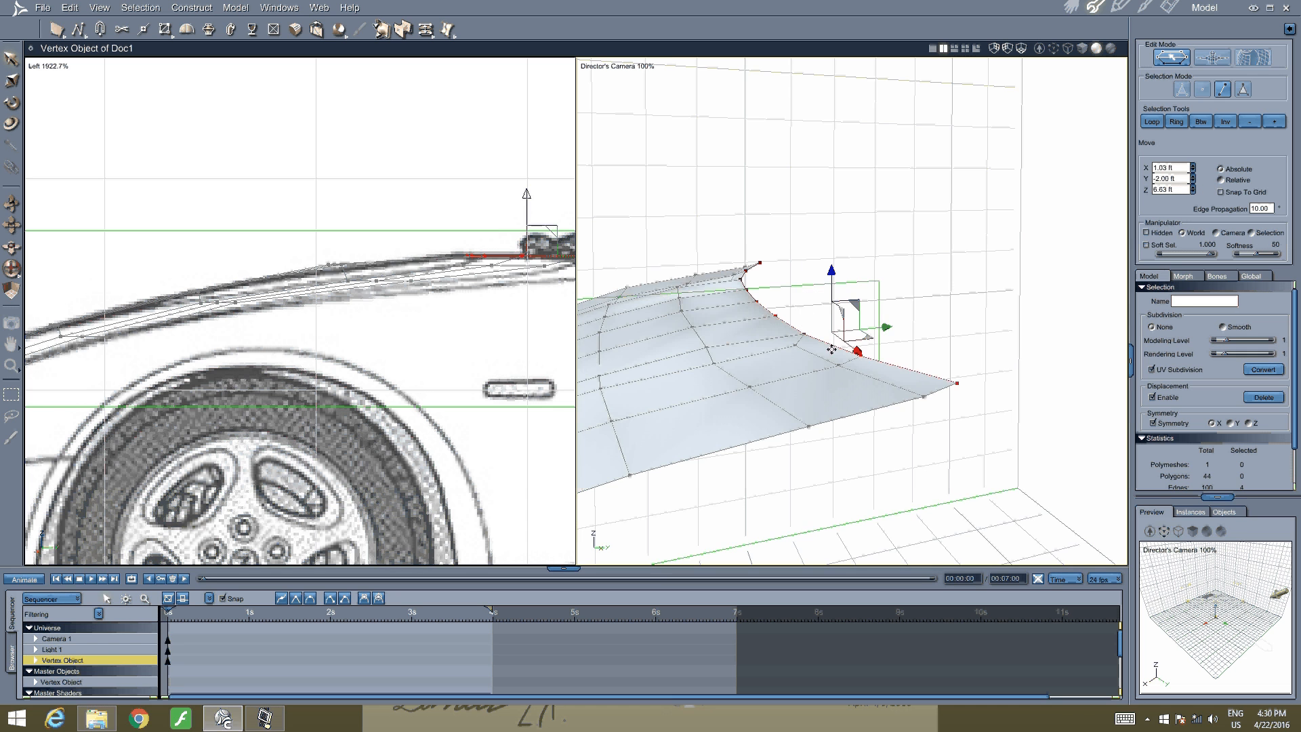
{"action": "middle_click_drag", "start_coordinate": [831, 349], "coordinate": [830, 354]}
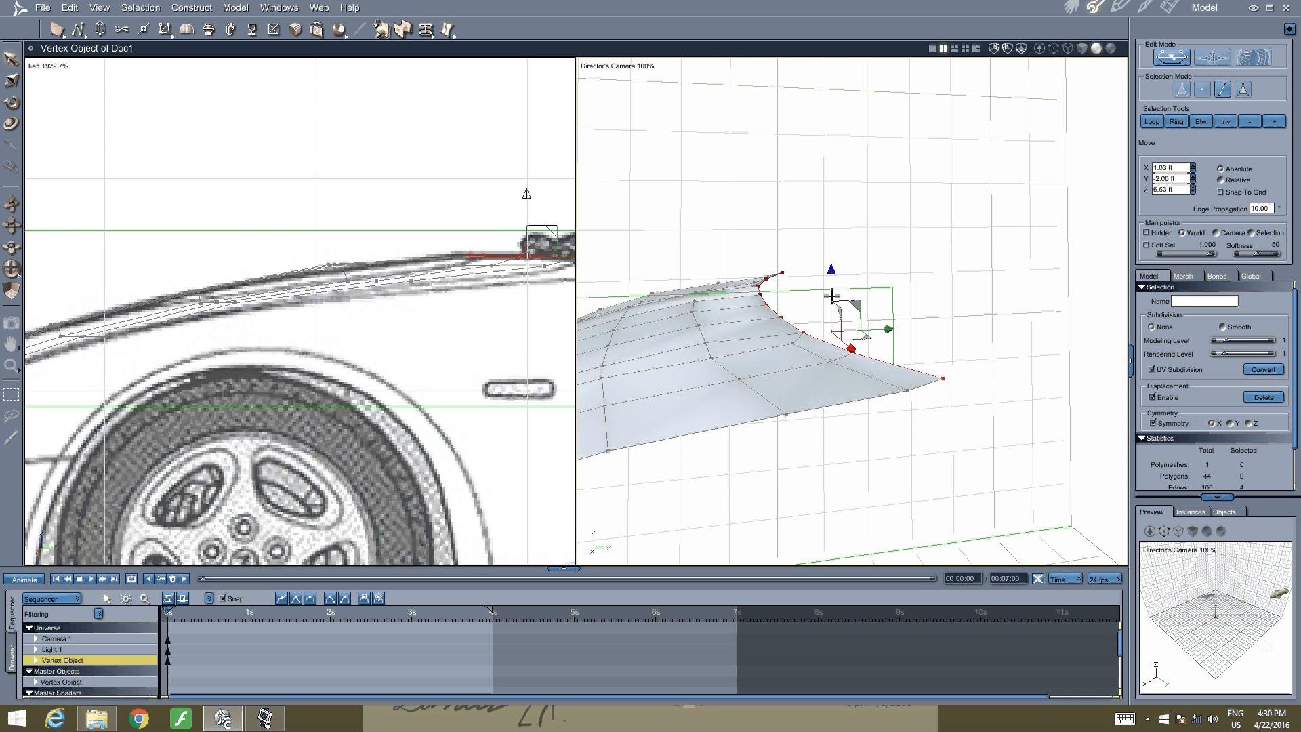
{"action": "left_click_drag", "start_coordinate": [832, 295], "coordinate": [832, 291]}
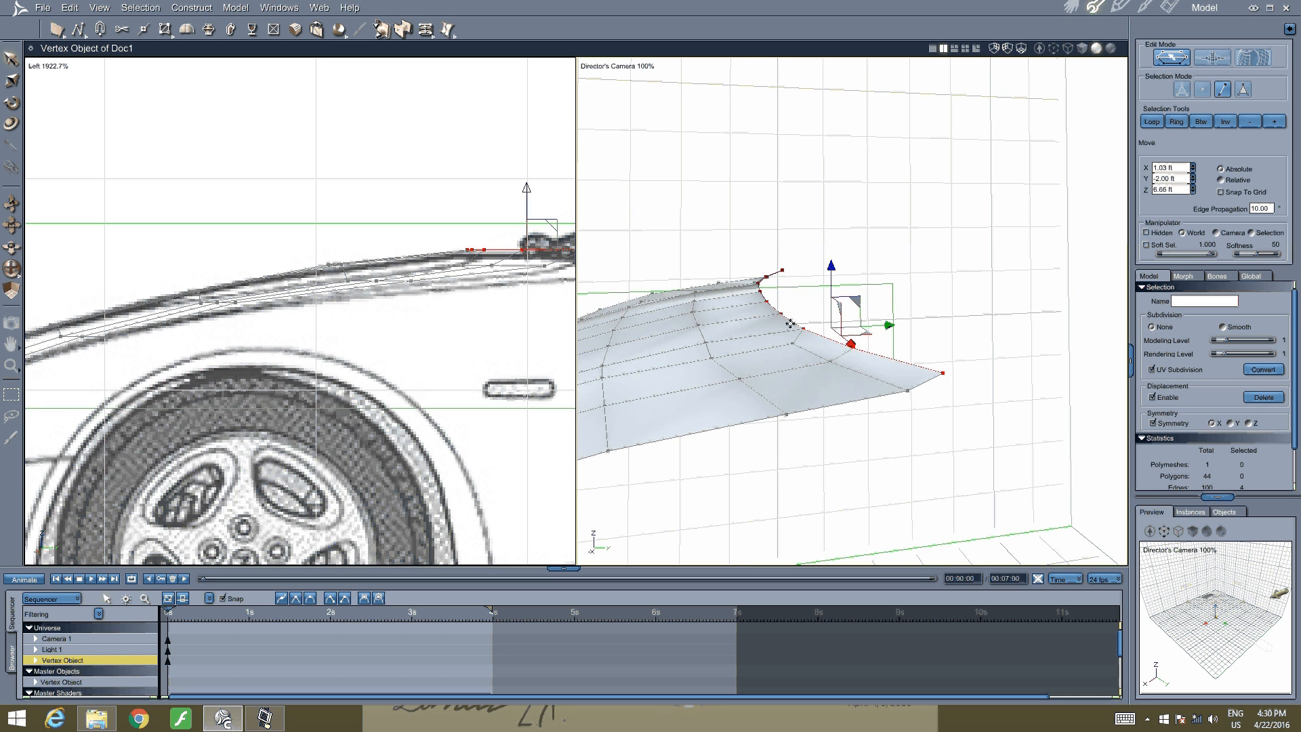
{"action": "middle_click_drag", "start_coordinate": [793, 314], "coordinate": [805, 356]}
{"action": "scroll", "coordinate": [804, 316], "scroll_direction": "down", "scroll_amount": 4}
{"action": "scroll", "coordinate": [805, 356], "scroll_direction": "up", "scroll_amount": 5}
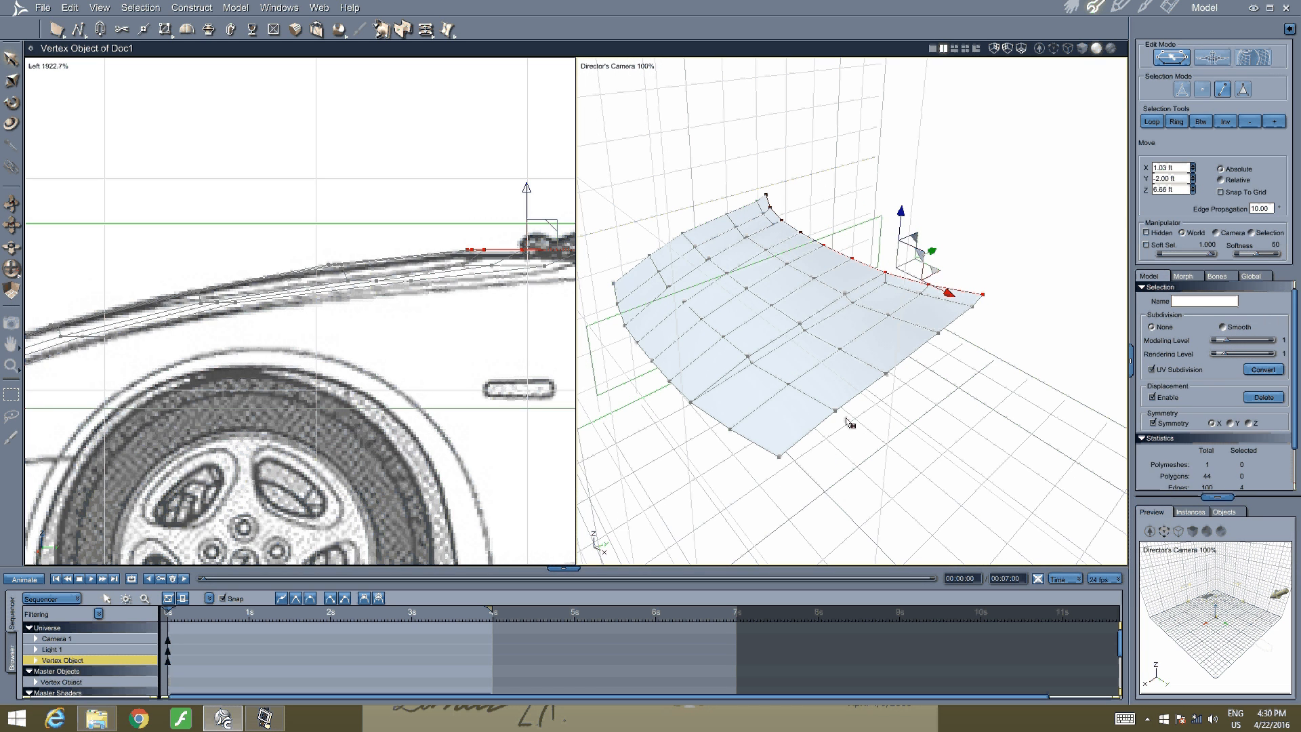
{"action": "left_click", "coordinate": [871, 413]}
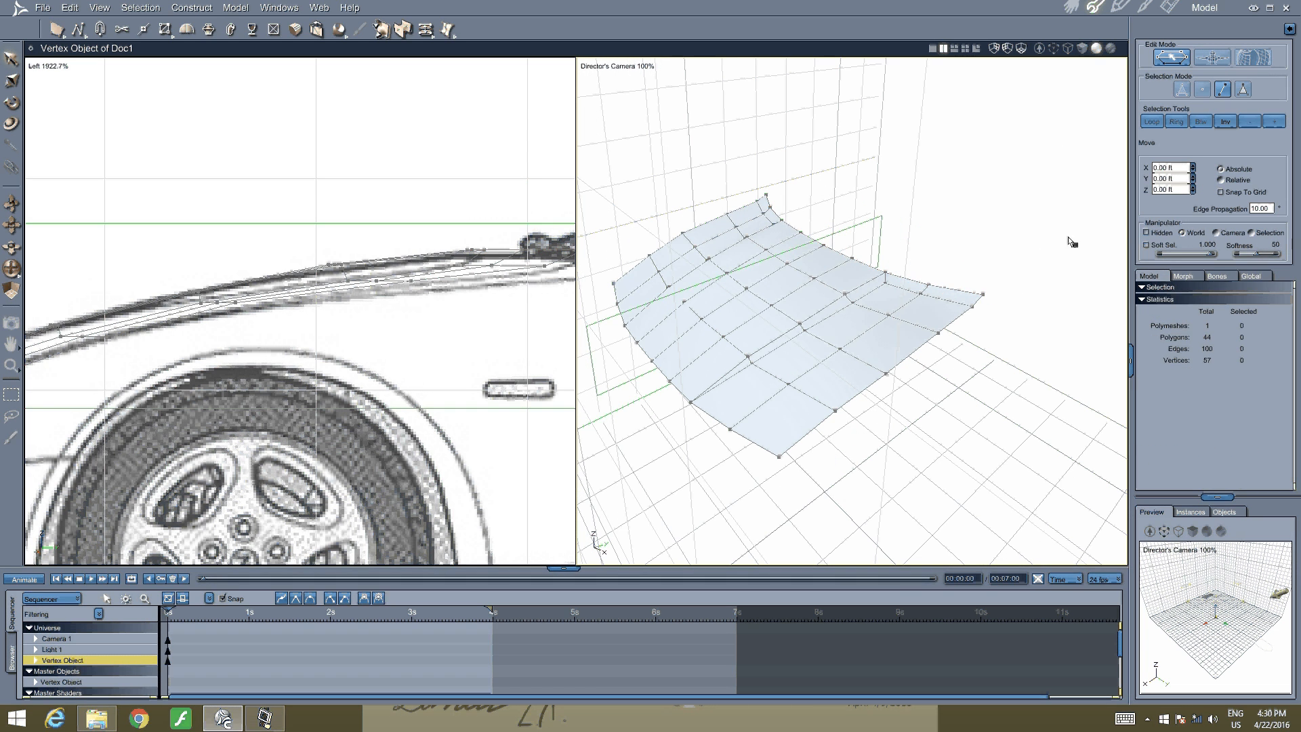
Select the complete outer boundary edge loop of the hood mesh, along its front, rear and both sides
{"action": "left_click", "coordinate": [907, 359]}
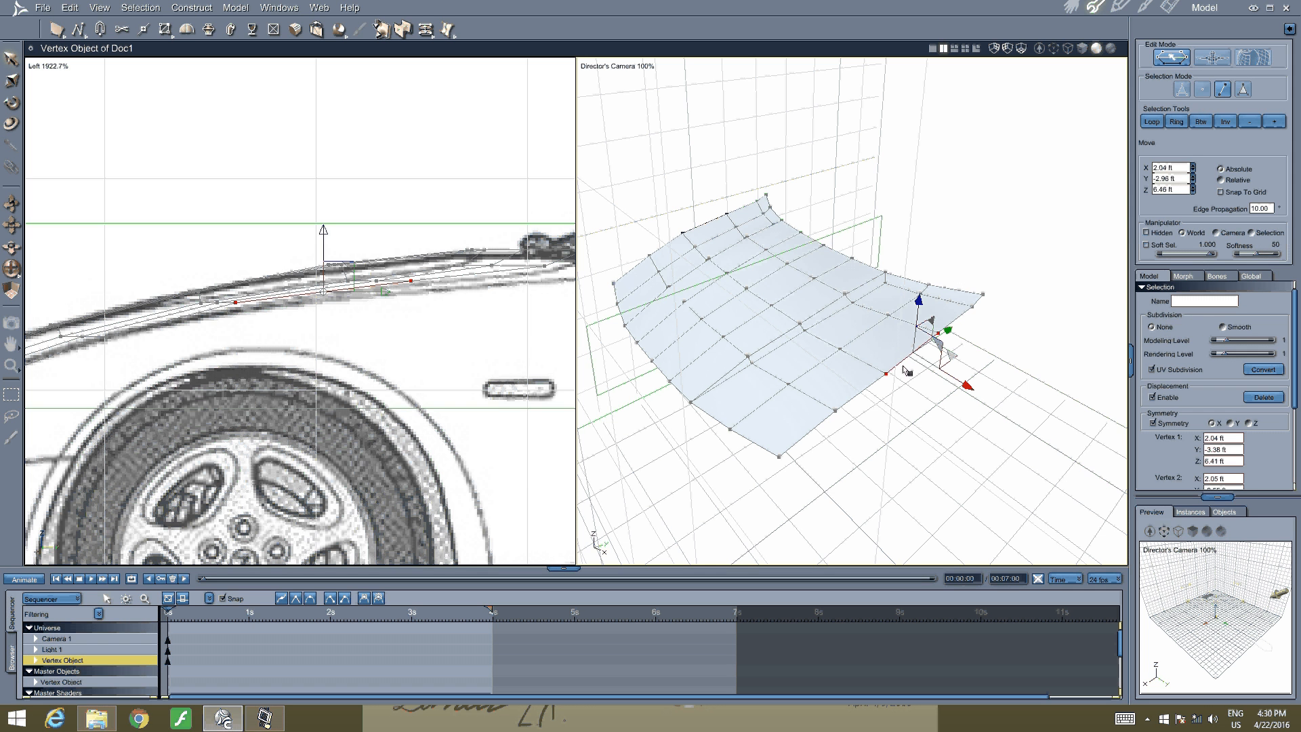
{"action": "left_click", "coordinate": [767, 450]}
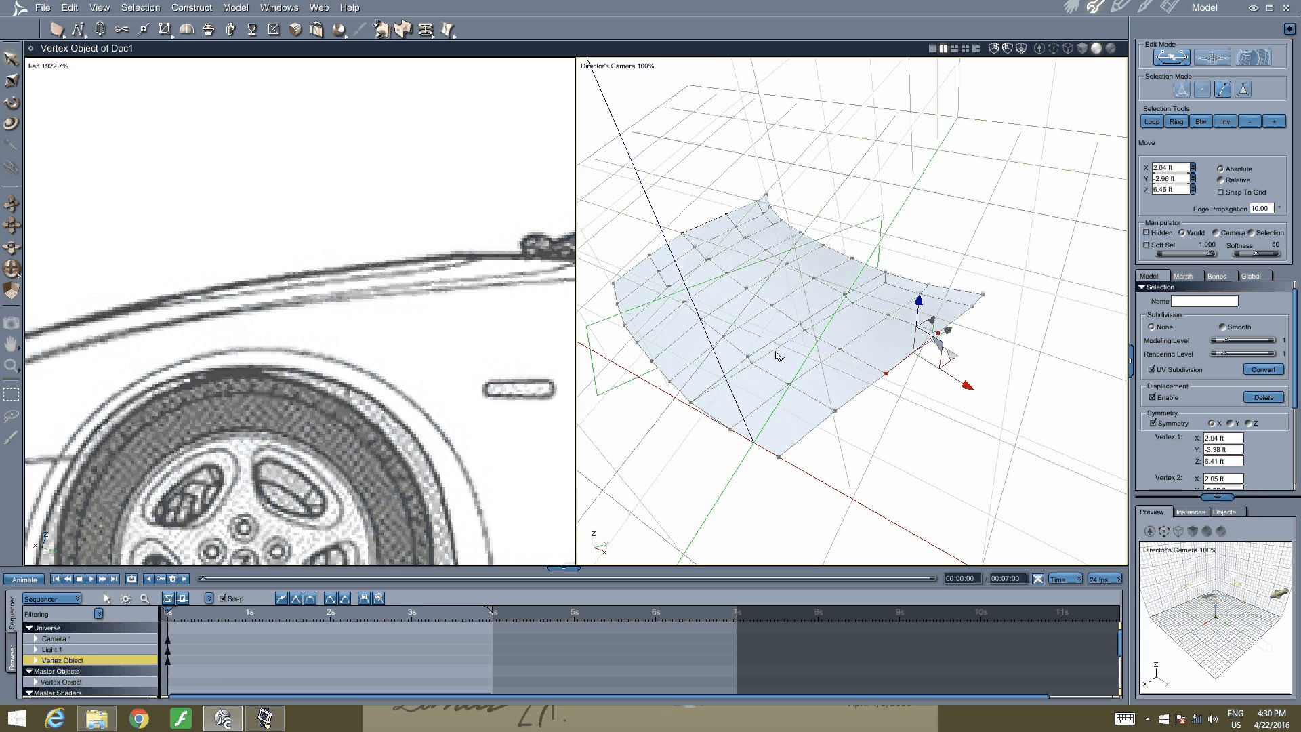
{"action": "scroll", "coordinate": [792, 306], "scroll_direction": "down", "scroll_amount": 5}
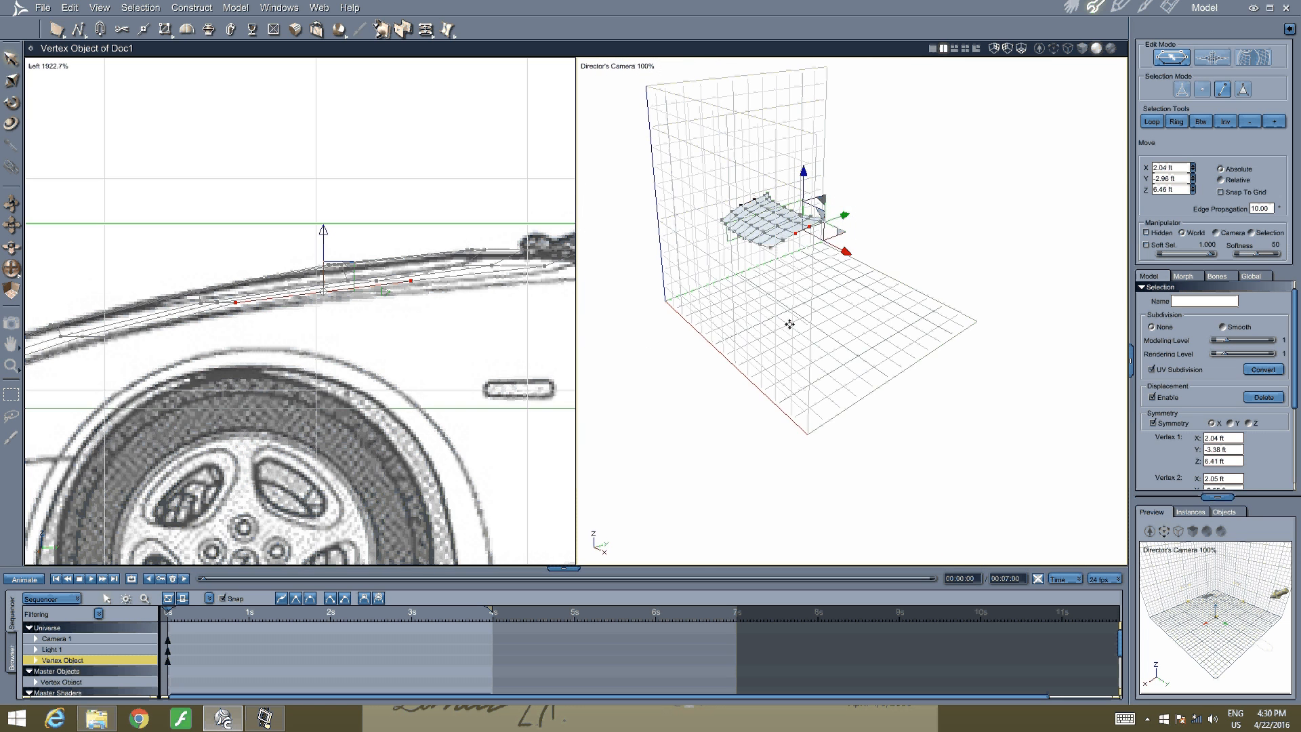
{"action": "scroll", "coordinate": [788, 248], "scroll_direction": "up", "scroll_amount": 5}
{"action": "middle_click_drag", "start_coordinate": [788, 285], "coordinate": [862, 236]}
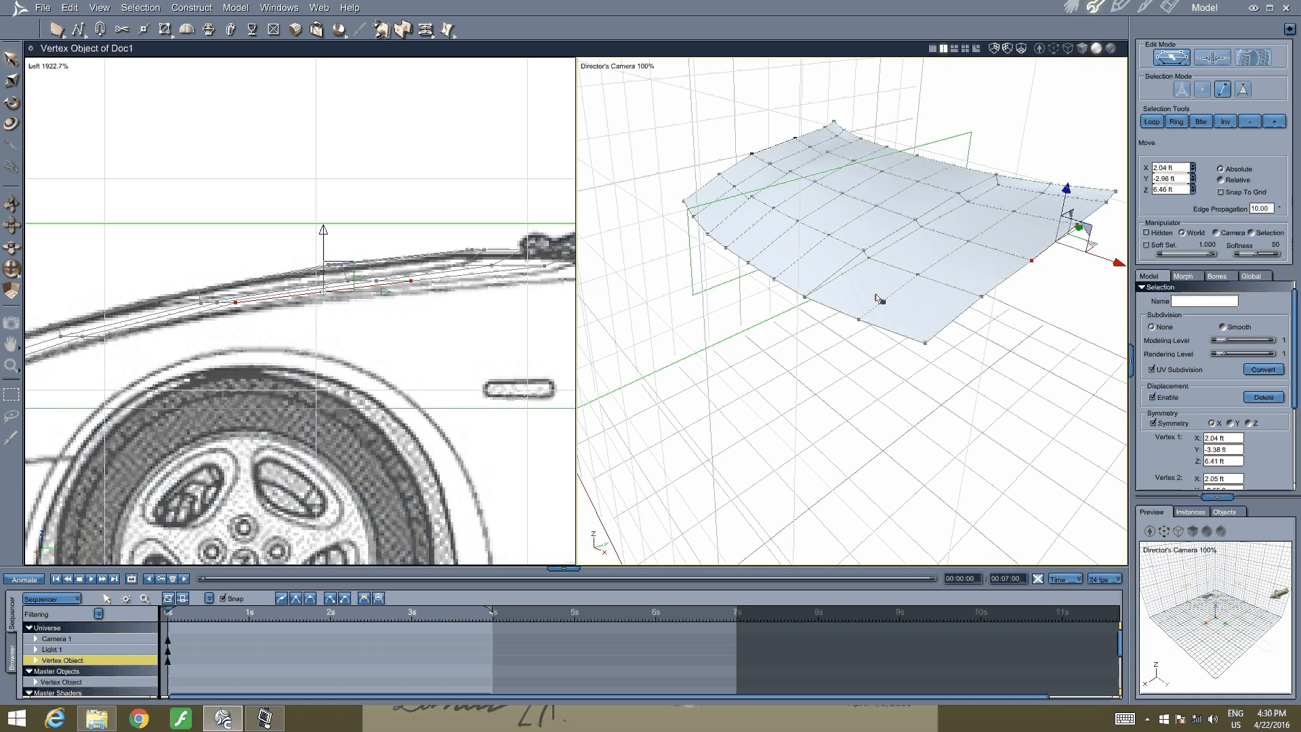
{"action": "left_click", "coordinate": [880, 328]}
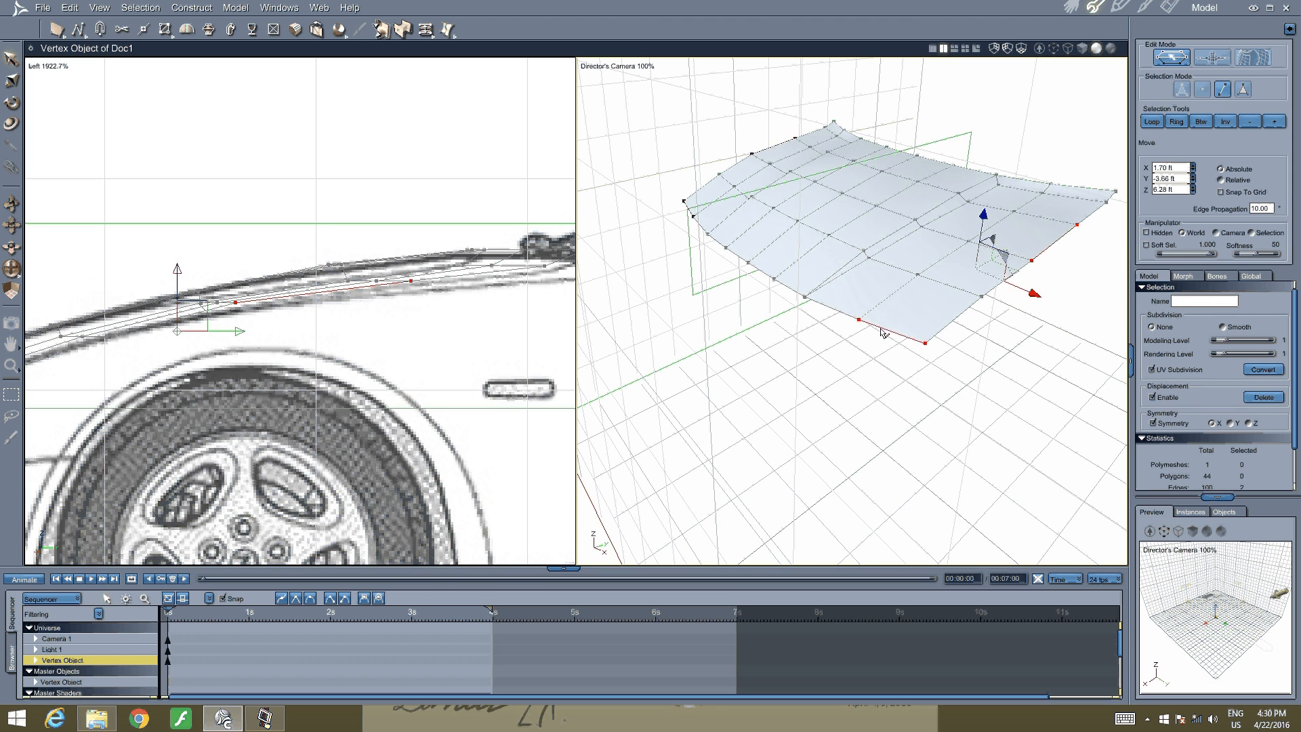
{"action": "middle_click_drag", "start_coordinate": [879, 328], "coordinate": [830, 349]}
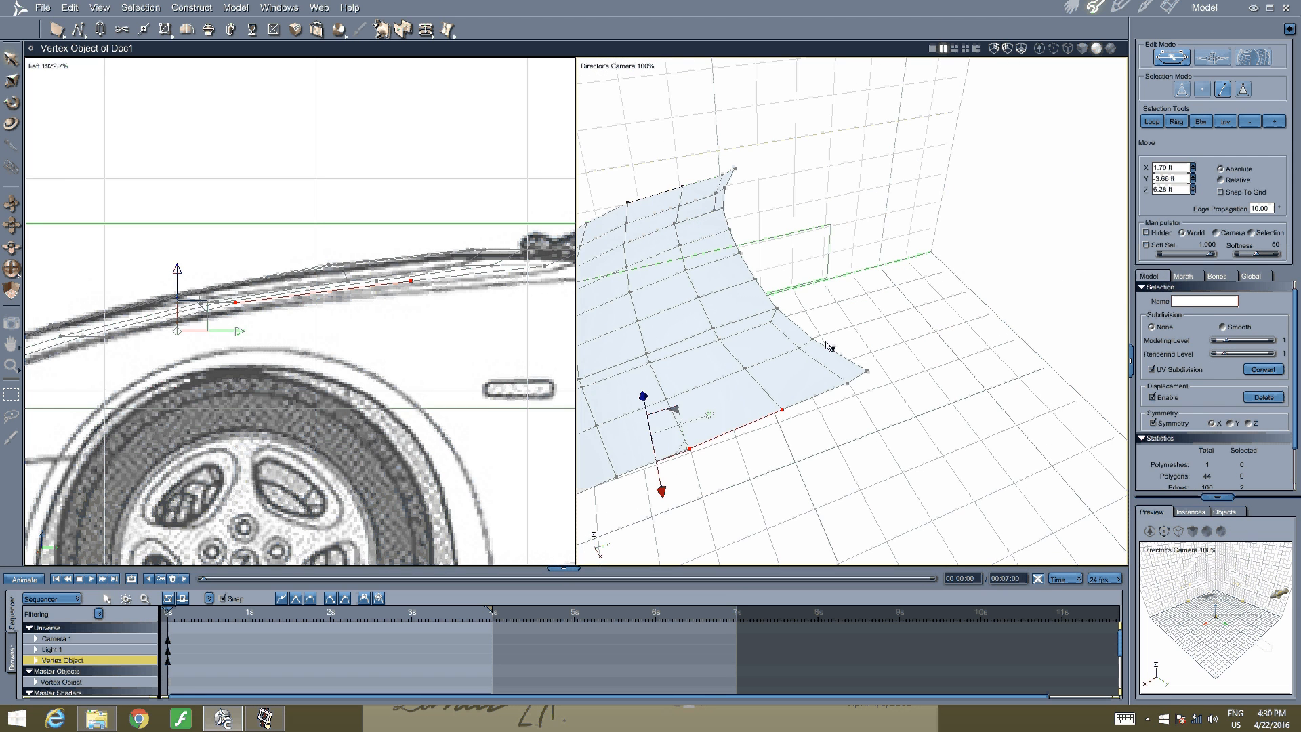
{"action": "left_click", "coordinate": [830, 350], "text": "shift"}
{"action": "middle_click_drag", "start_coordinate": [735, 282], "coordinate": [981, 271]}
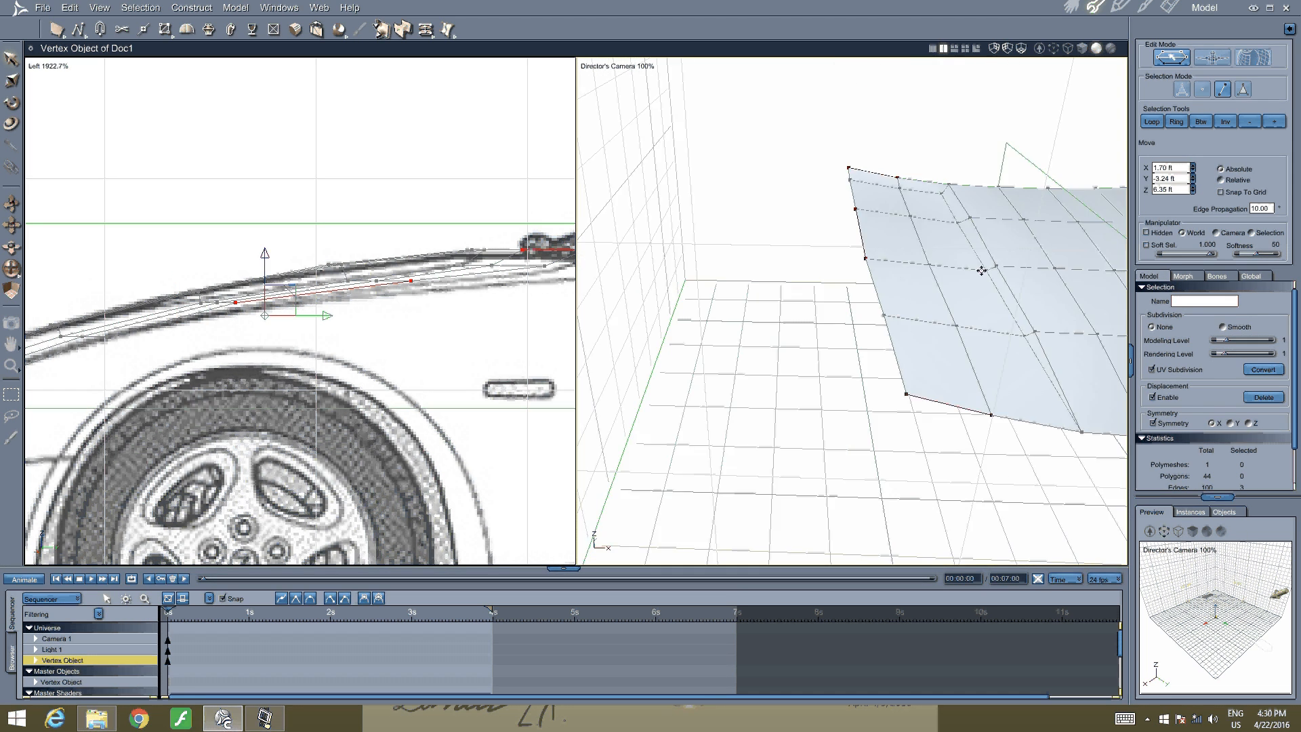
{"action": "left_click", "coordinate": [898, 364], "text": "shift"}
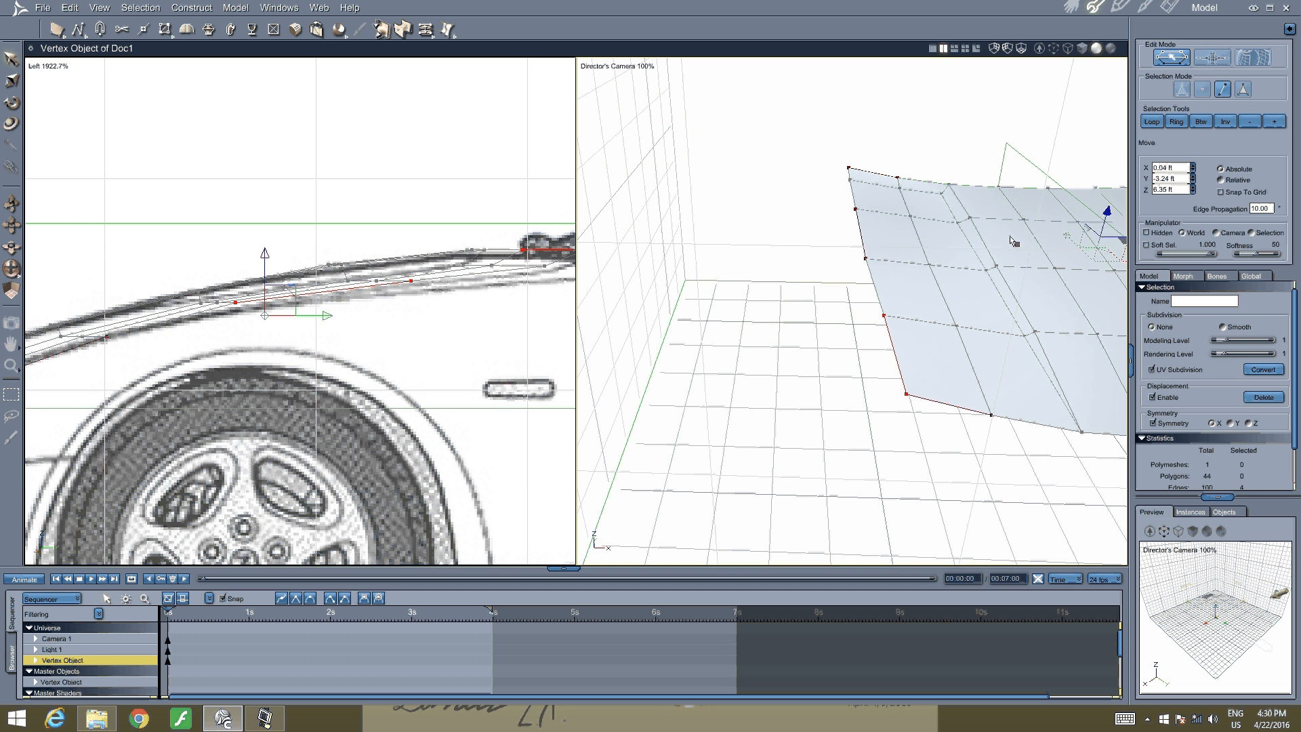
{"action": "left_click", "coordinate": [1150, 129]}
{"action": "middle_click_drag", "start_coordinate": [1075, 196], "coordinate": [772, 205]}
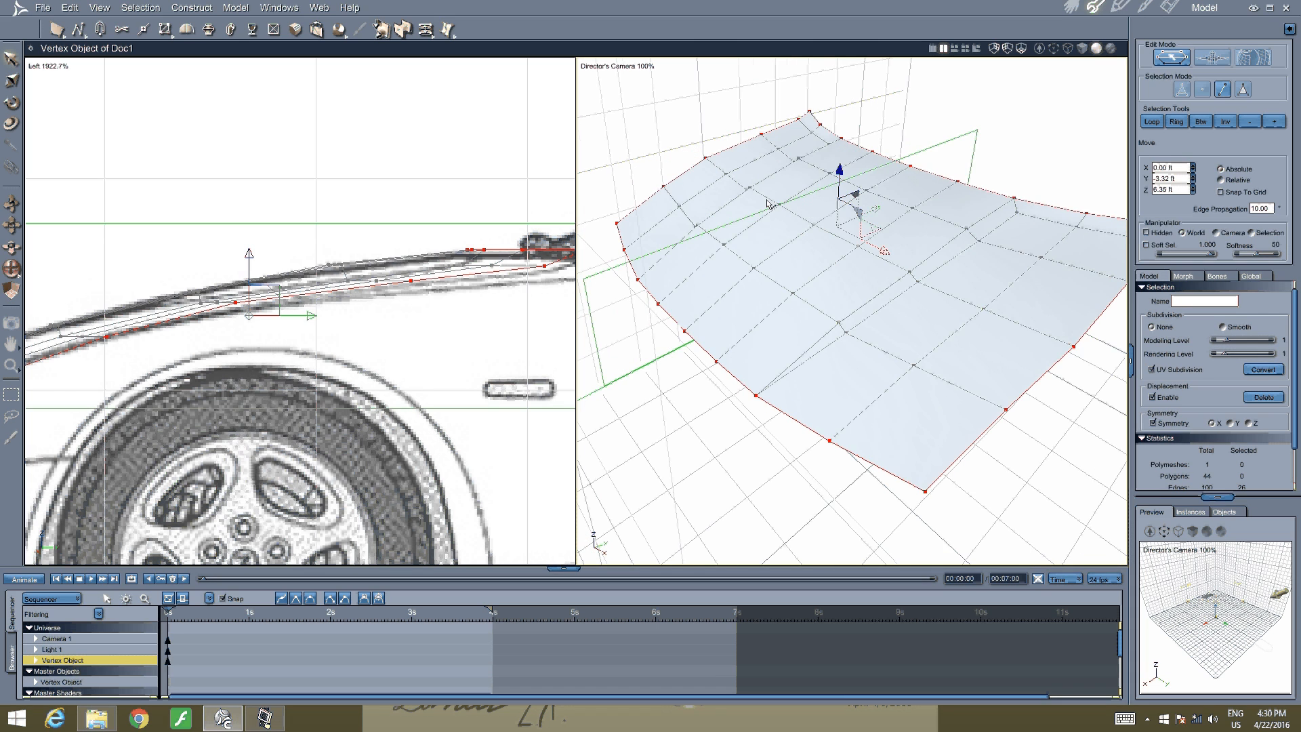
Extrude the selected boundary edges downward with Dynamic Extrusion to form a thin rim around the whole hood
{"action": "left_click", "coordinate": [192, 30]}
{"action": "middle_click_drag", "start_coordinate": [640, 197], "coordinate": [725, 301]}
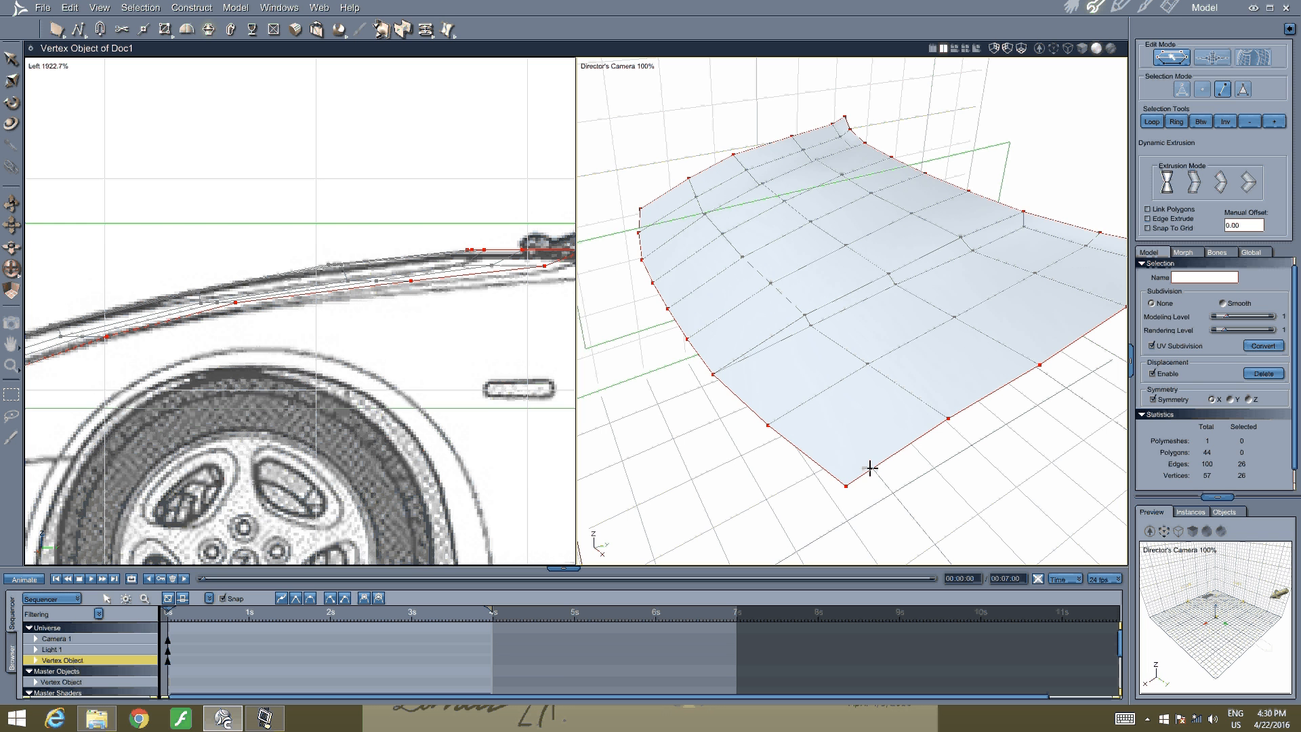
{"action": "left_click_drag", "start_coordinate": [871, 467], "coordinate": [872, 474]}
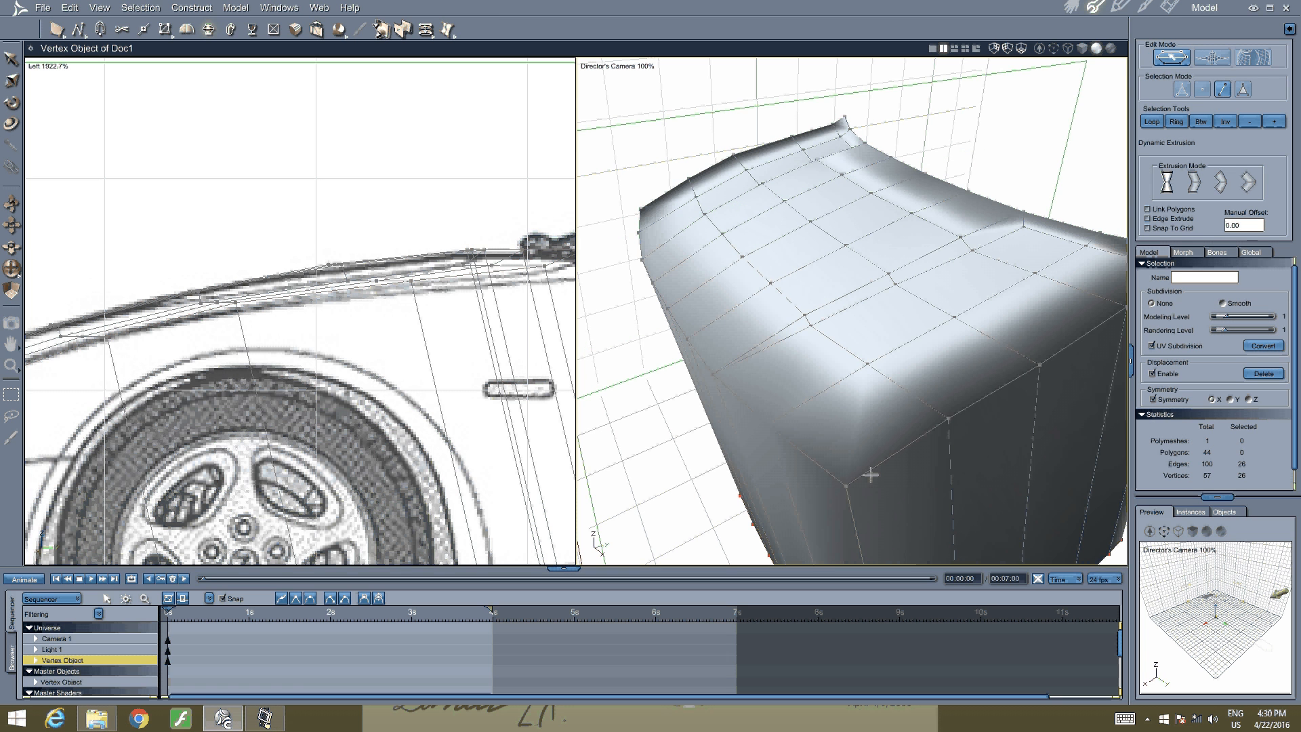
{"action": "left_click_drag", "start_coordinate": [846, 334], "coordinate": [867, 351]}
{"action": "middle_click_drag", "start_coordinate": [867, 350], "coordinate": [810, 332]}
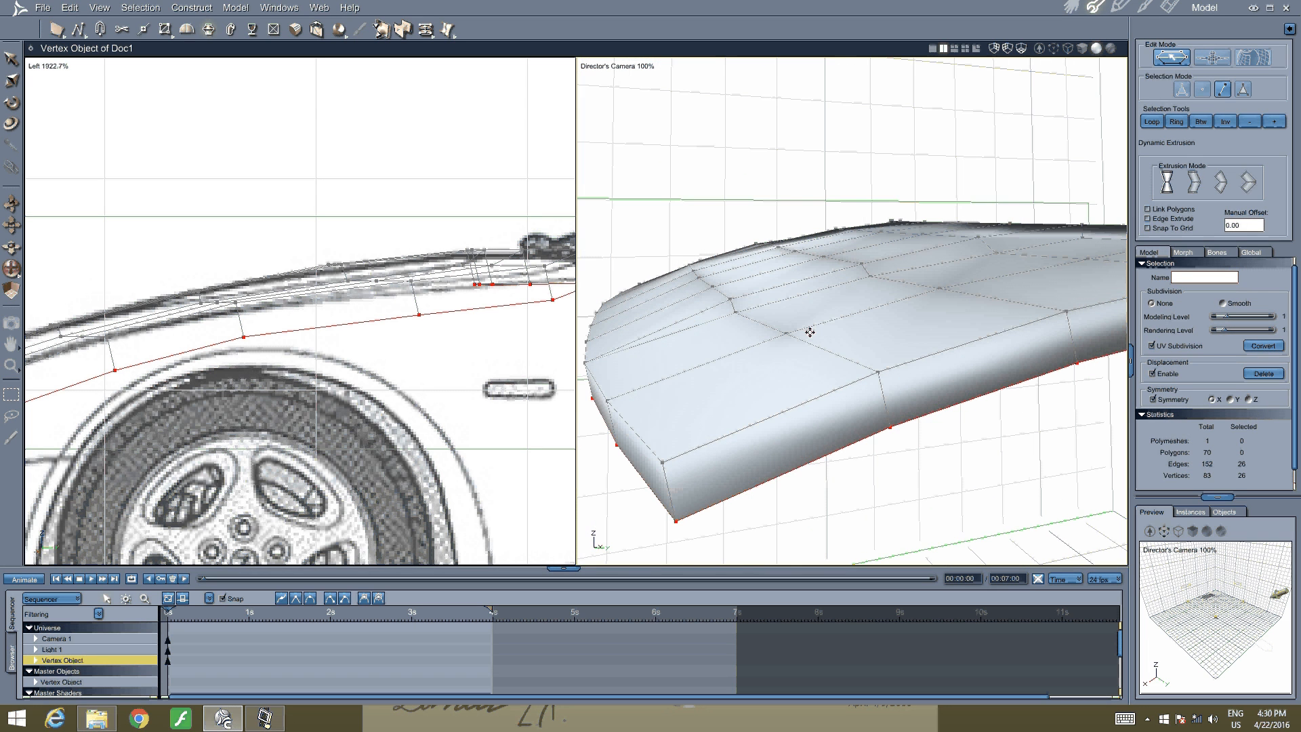
{"action": "key", "text": "ctrl+z"}
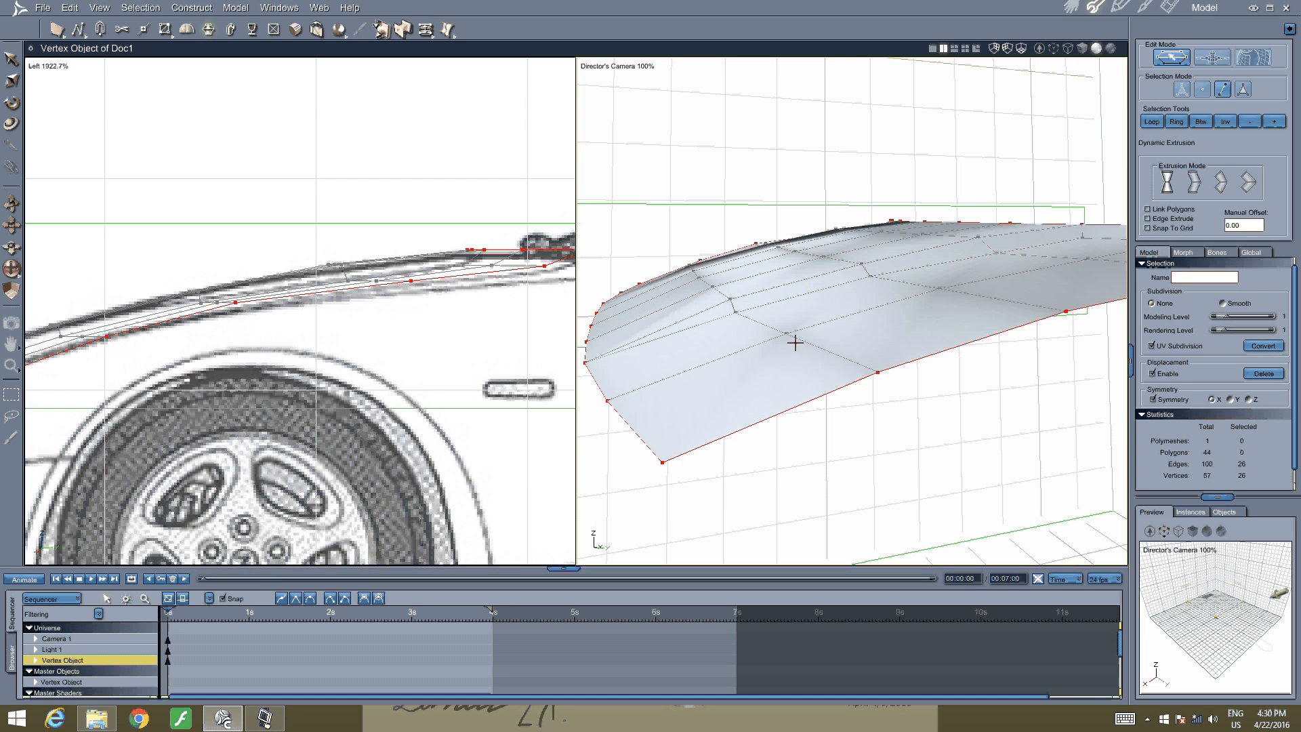
{"action": "left_click_drag", "start_coordinate": [810, 398], "coordinate": [774, 288]}
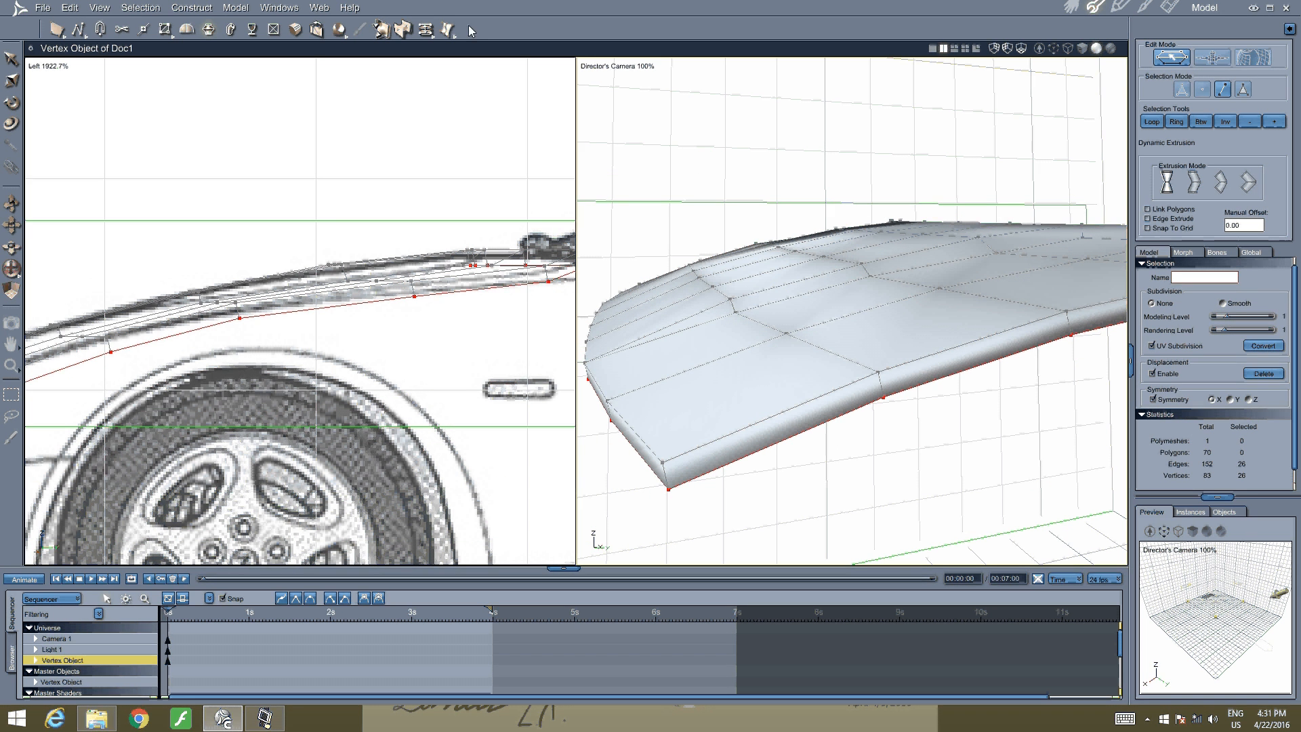
Use Extract Along to add an edge loop around the new rim just below the hood's top border, and clear the selection
{"action": "left_click", "coordinate": [434, 38]}
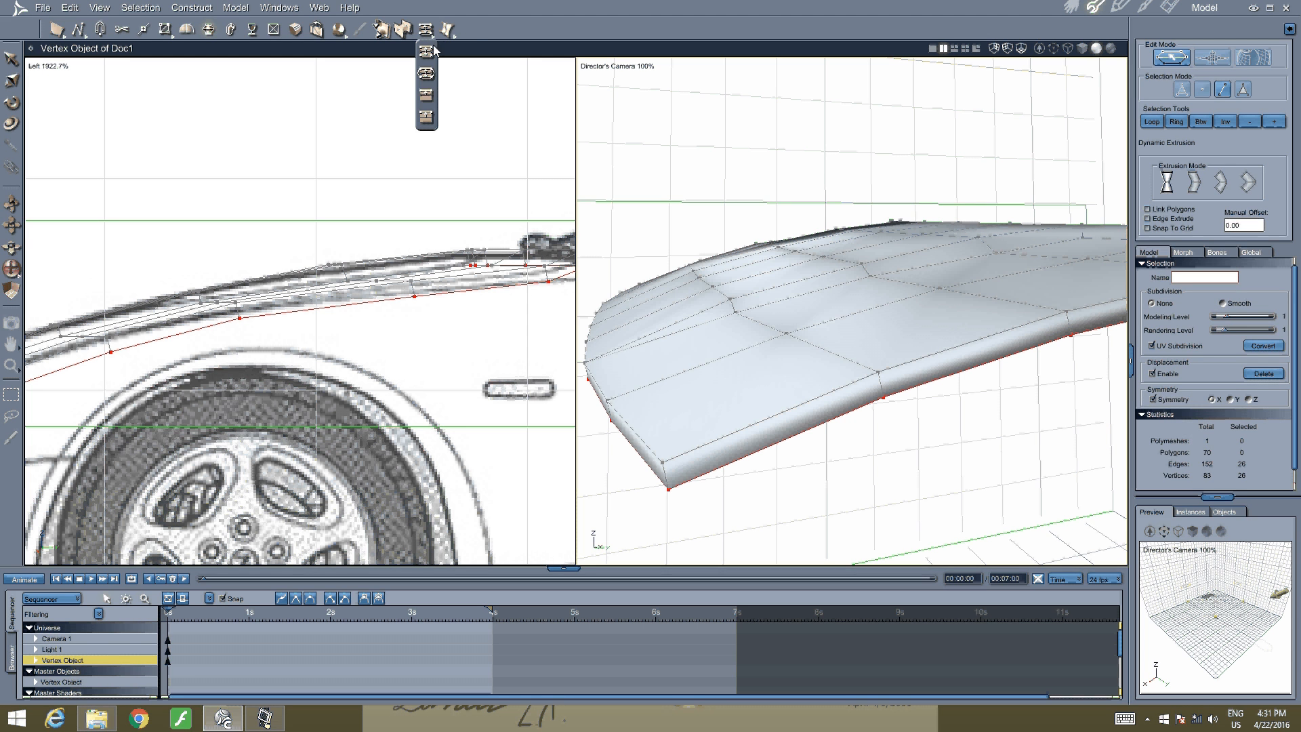
{"action": "left_click", "coordinate": [426, 96]}
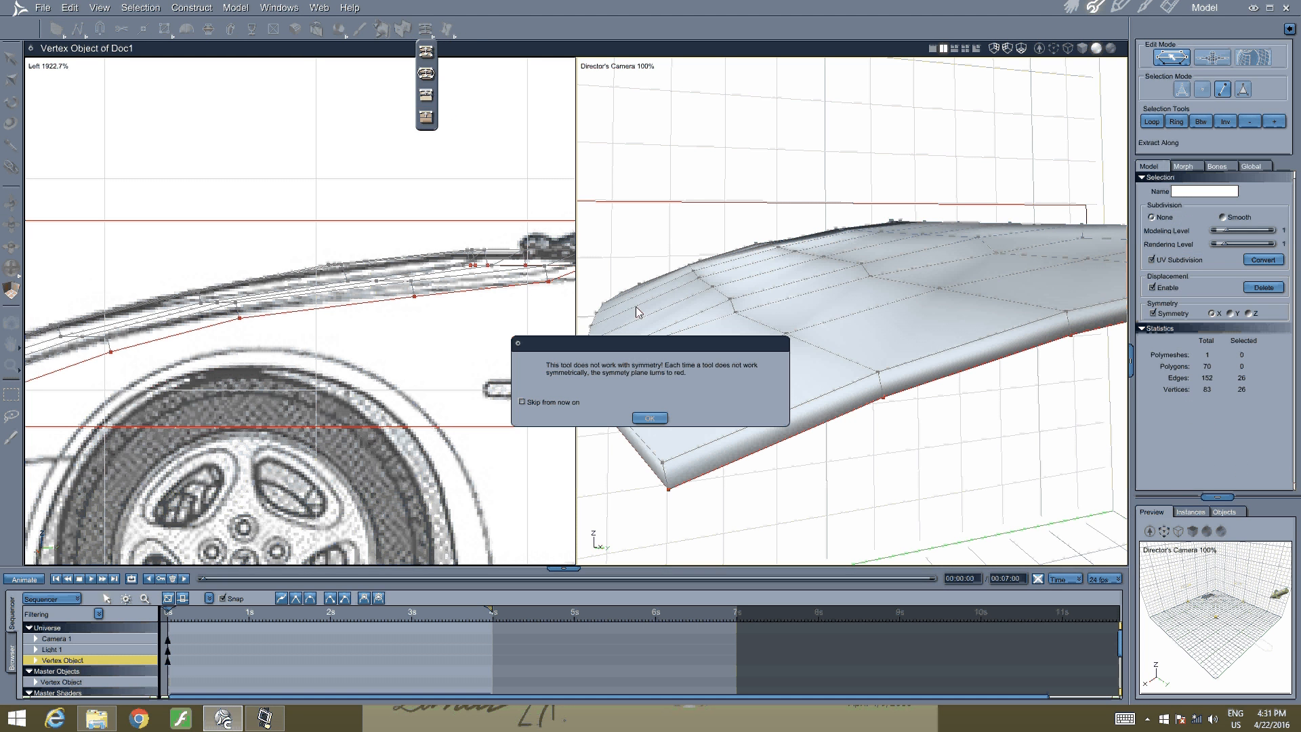
{"action": "left_click", "coordinate": [651, 417]}
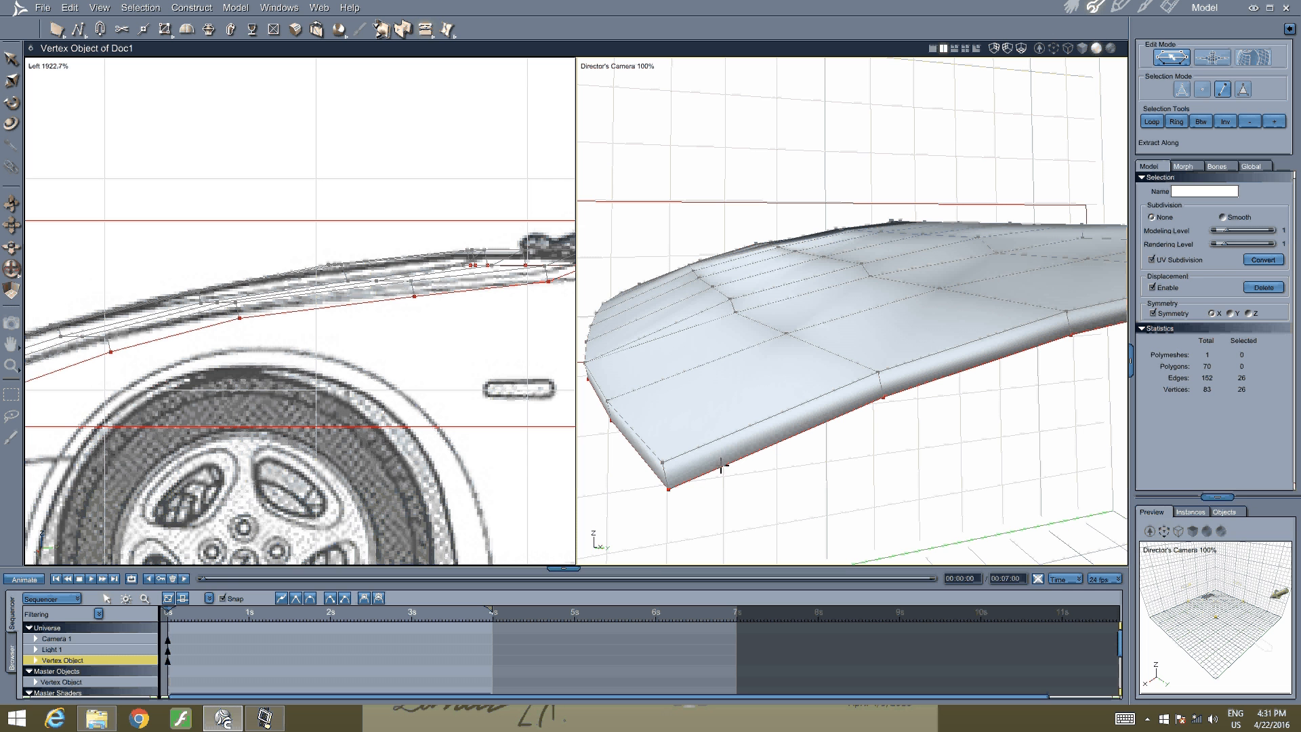
{"action": "left_click_drag", "start_coordinate": [712, 451], "coordinate": [636, 675]}
{"action": "middle_click_drag", "start_coordinate": [671, 518], "coordinate": [784, 252]}
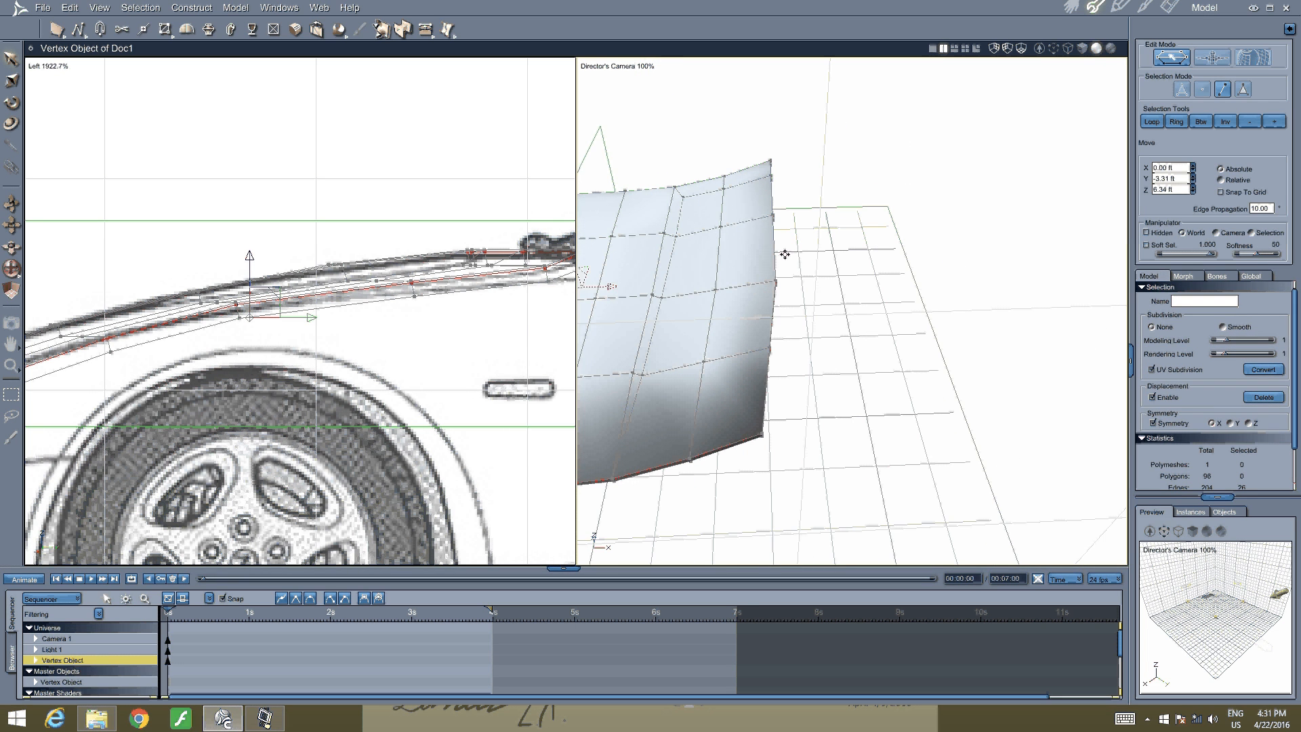
{"action": "left_click", "coordinate": [828, 267]}
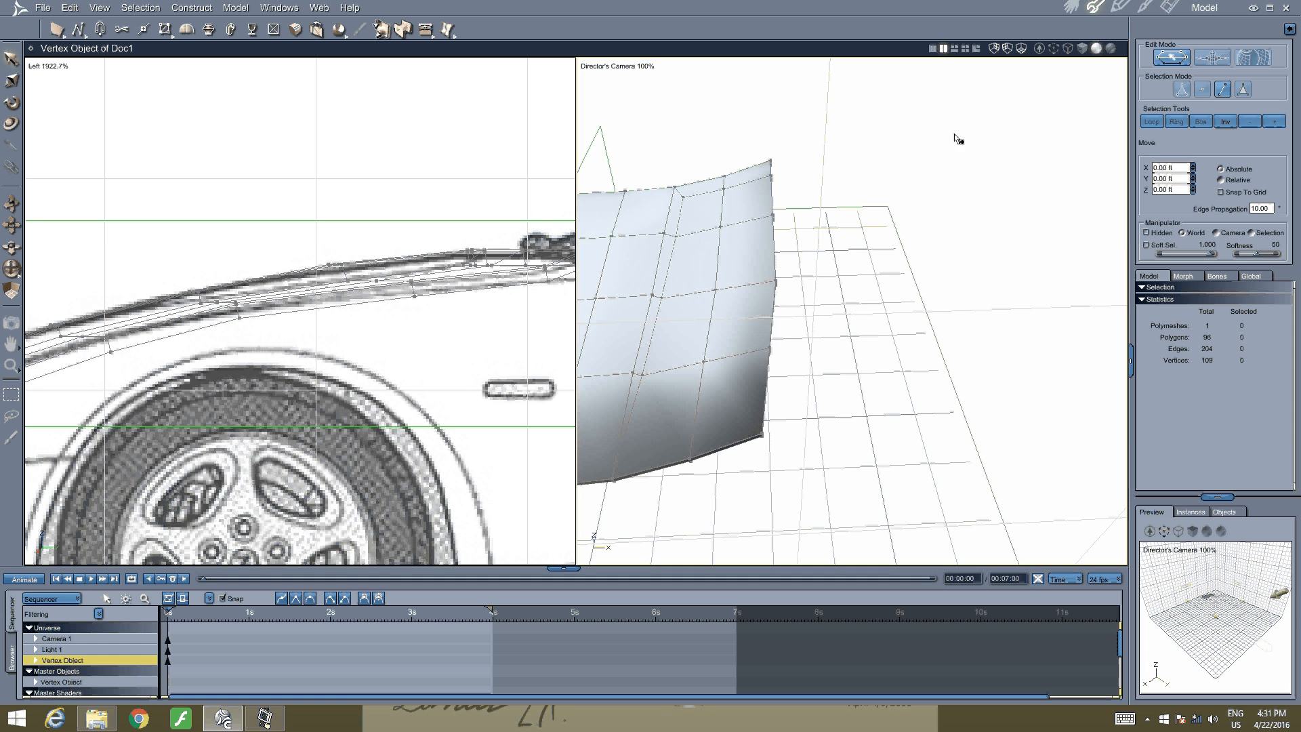
Select all edges along both outer sides of the hood, including the rim edges
{"action": "left_click_drag", "start_coordinate": [905, 101], "coordinate": [734, 515]}
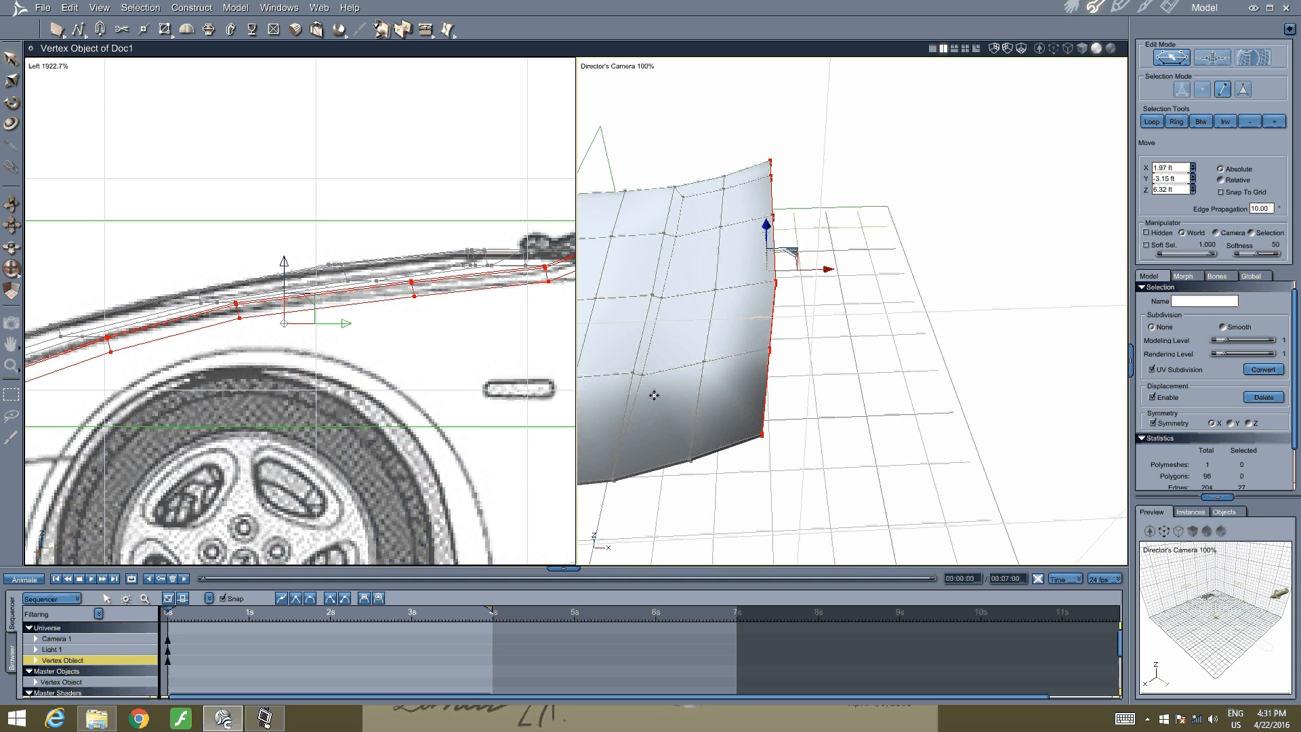
{"action": "middle_click_drag", "start_coordinate": [734, 515], "coordinate": [787, 378]}
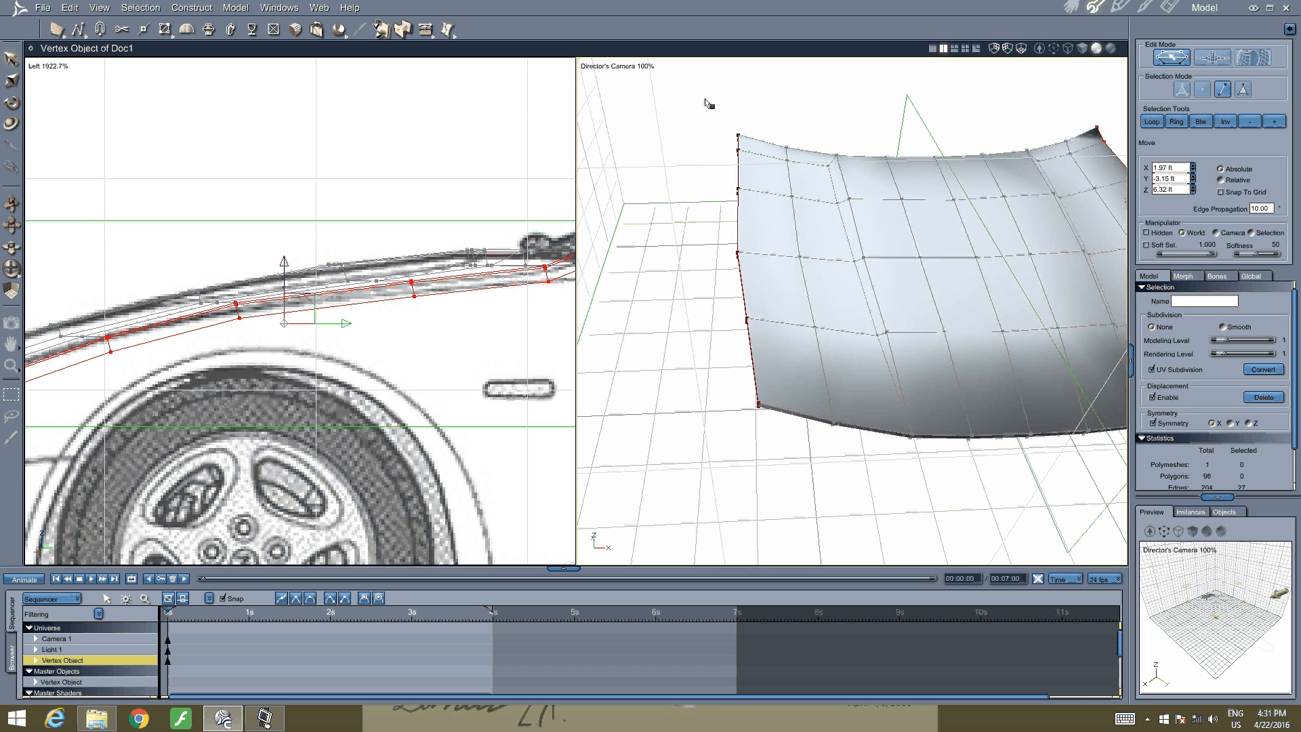
{"action": "left_click_drag", "start_coordinate": [705, 98], "coordinate": [771, 464]}
{"action": "middle_click_drag", "start_coordinate": [771, 465], "coordinate": [763, 231]}
{"action": "scroll", "coordinate": [749, 256], "scroll_direction": "up", "scroll_amount": 3}
{"action": "scroll", "coordinate": [750, 258], "scroll_direction": "down", "scroll_amount": 1}
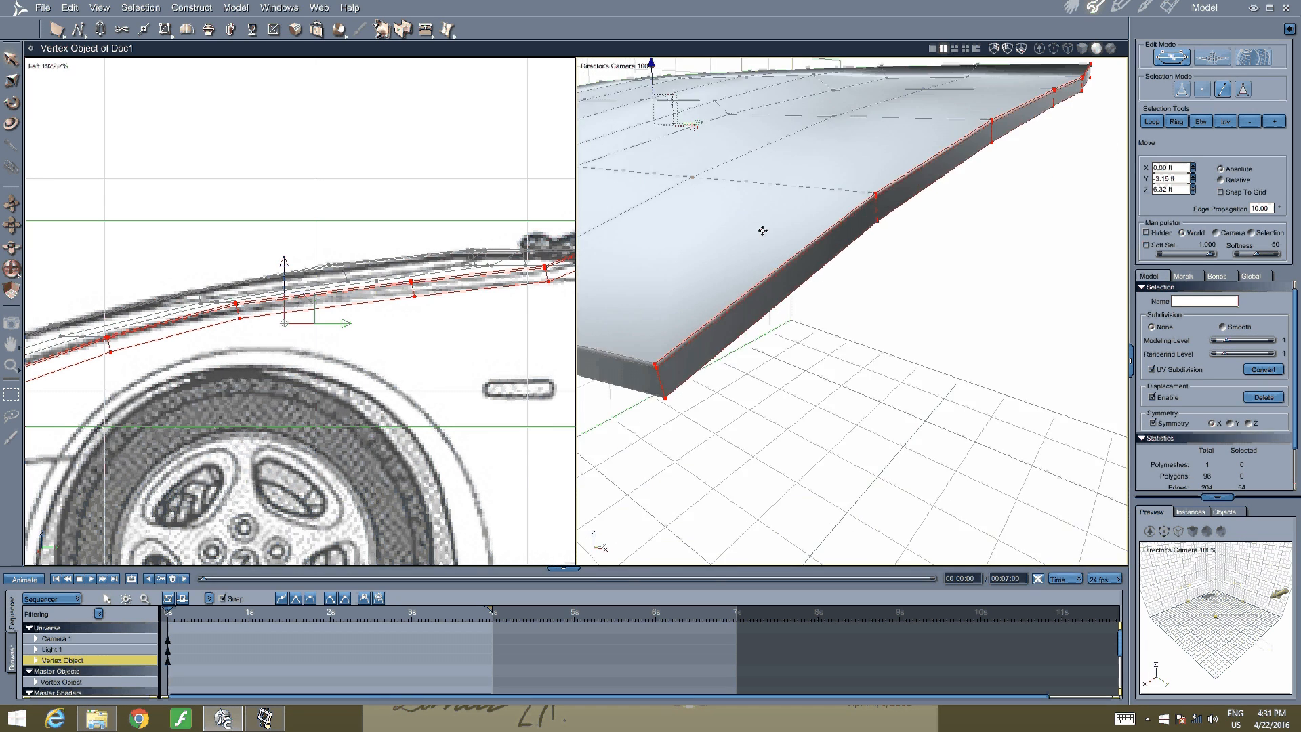
{"action": "mouse_move", "coordinate": [727, 295]}
{"action": "middle_mouse_down"}
{"action": "mouse_move", "coordinate": [706, 303]}
{"action": "mouse_move", "coordinate": [717, 303]}
{"action": "middle_mouse_up"}
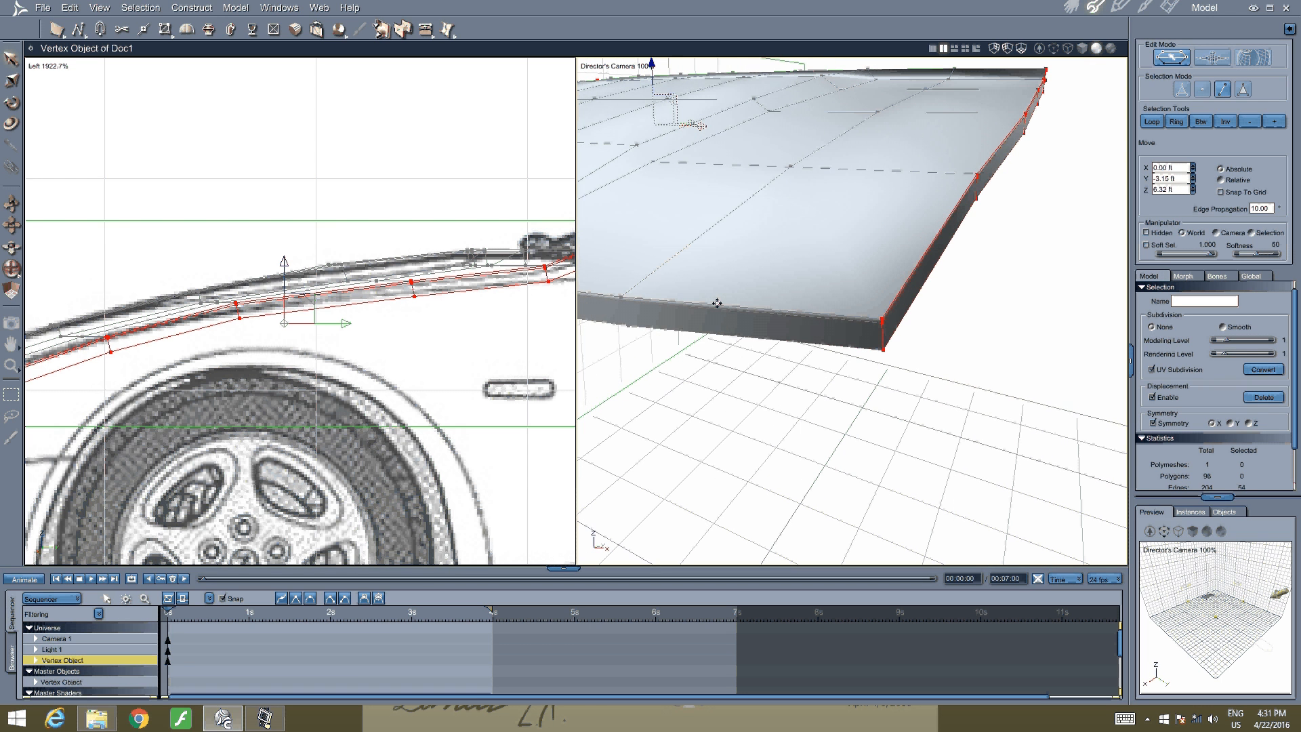
Use Extract Along on the selected side edges to add parallel edge lines on the hood's surface just inside both sides
{"action": "left_click", "coordinate": [425, 29]}
{"action": "left_click", "coordinate": [428, 95]}
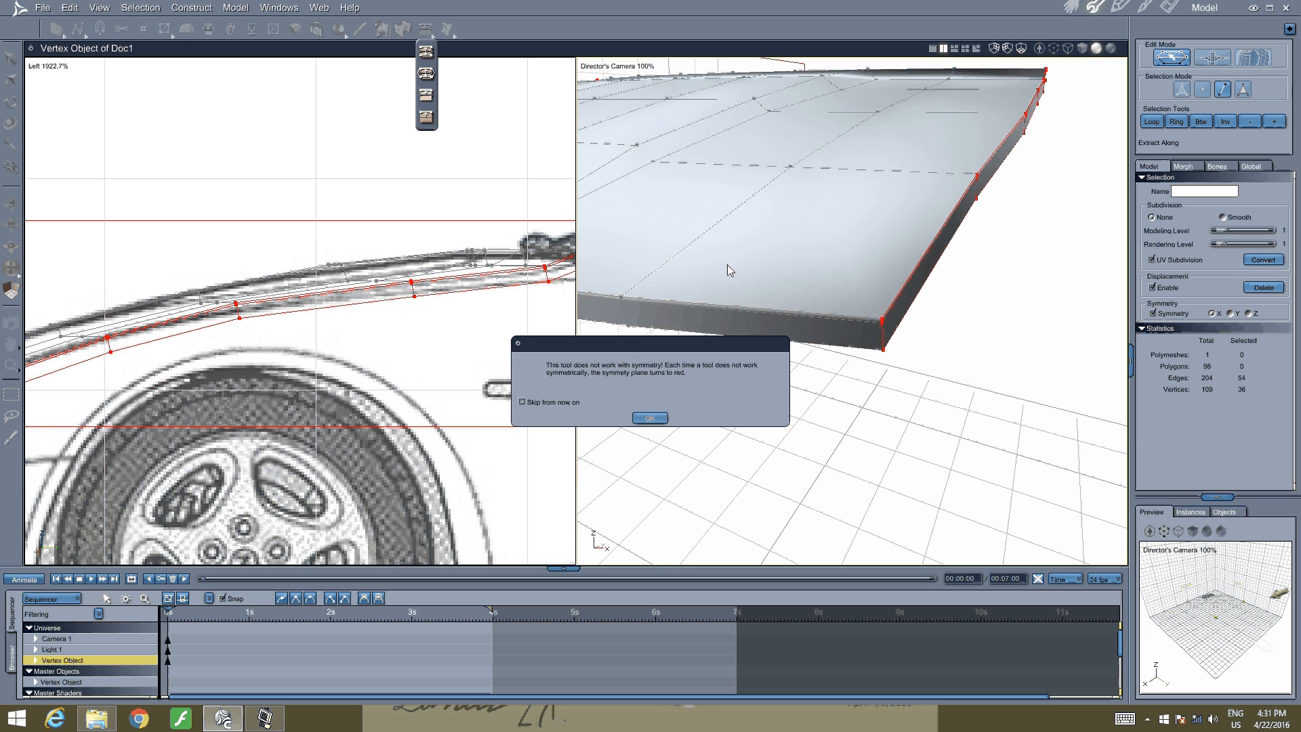
{"action": "left_click", "coordinate": [649, 418]}
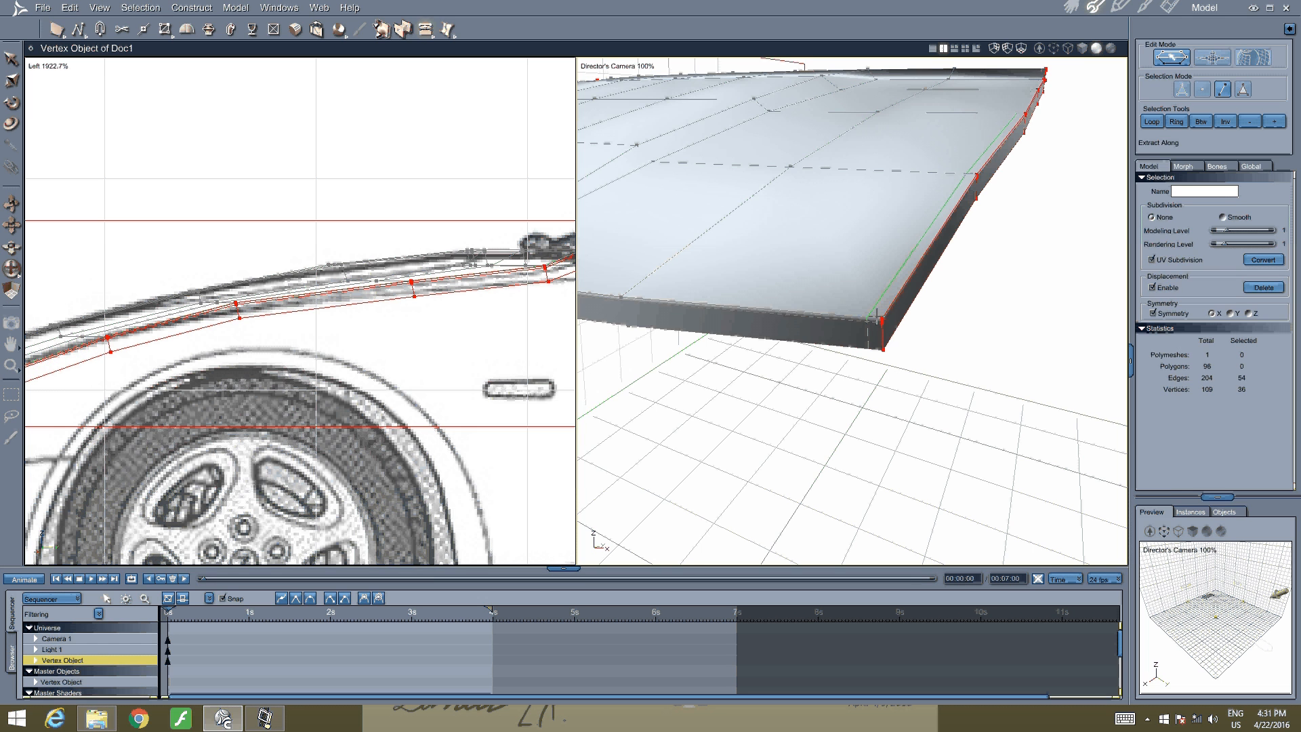
{"action": "left_click", "coordinate": [877, 316]}
{"action": "middle_click_drag", "start_coordinate": [725, 312], "coordinate": [829, 267]}
{"action": "middle_click_drag", "start_coordinate": [916, 241], "coordinate": [789, 264]}
{"action": "middle_click_drag", "start_coordinate": [736, 299], "coordinate": [912, 273]}
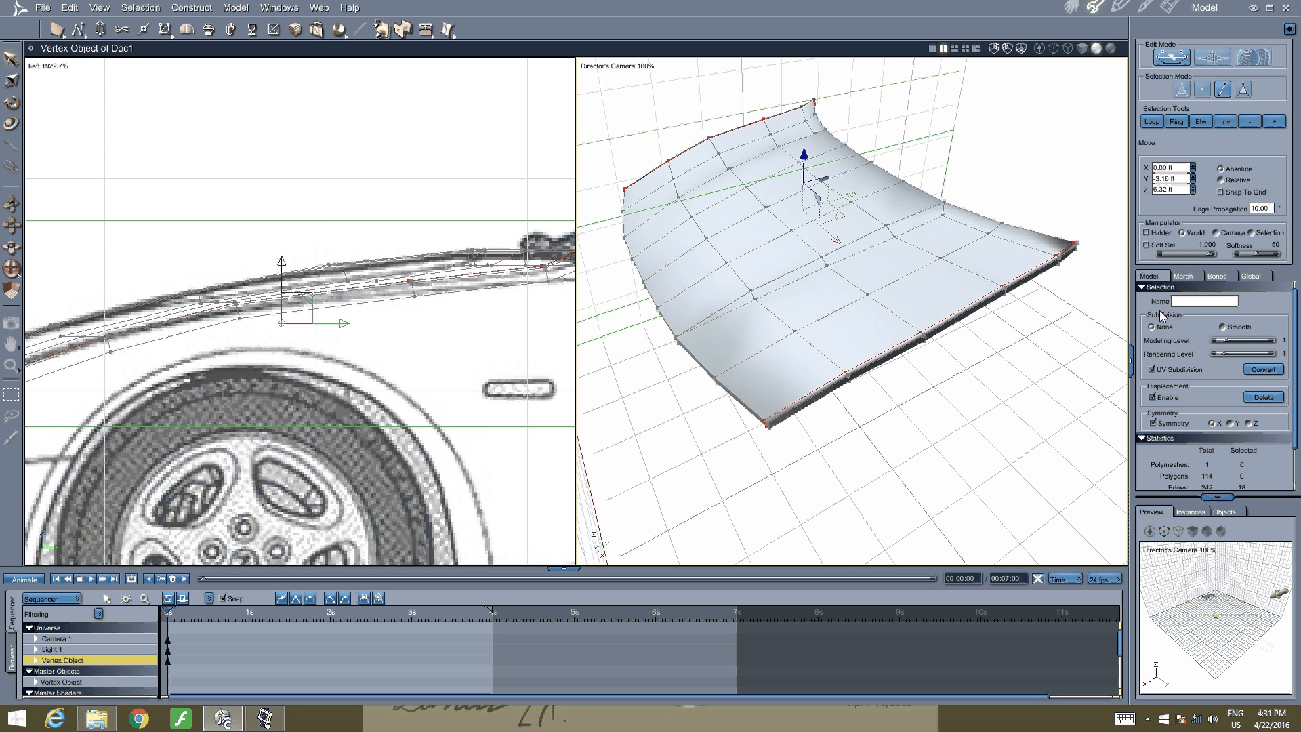
Set the hood's subdivision to Smooth with modeling and rendering levels of 2, and clear the selection
{"action": "left_click", "coordinate": [1223, 327]}
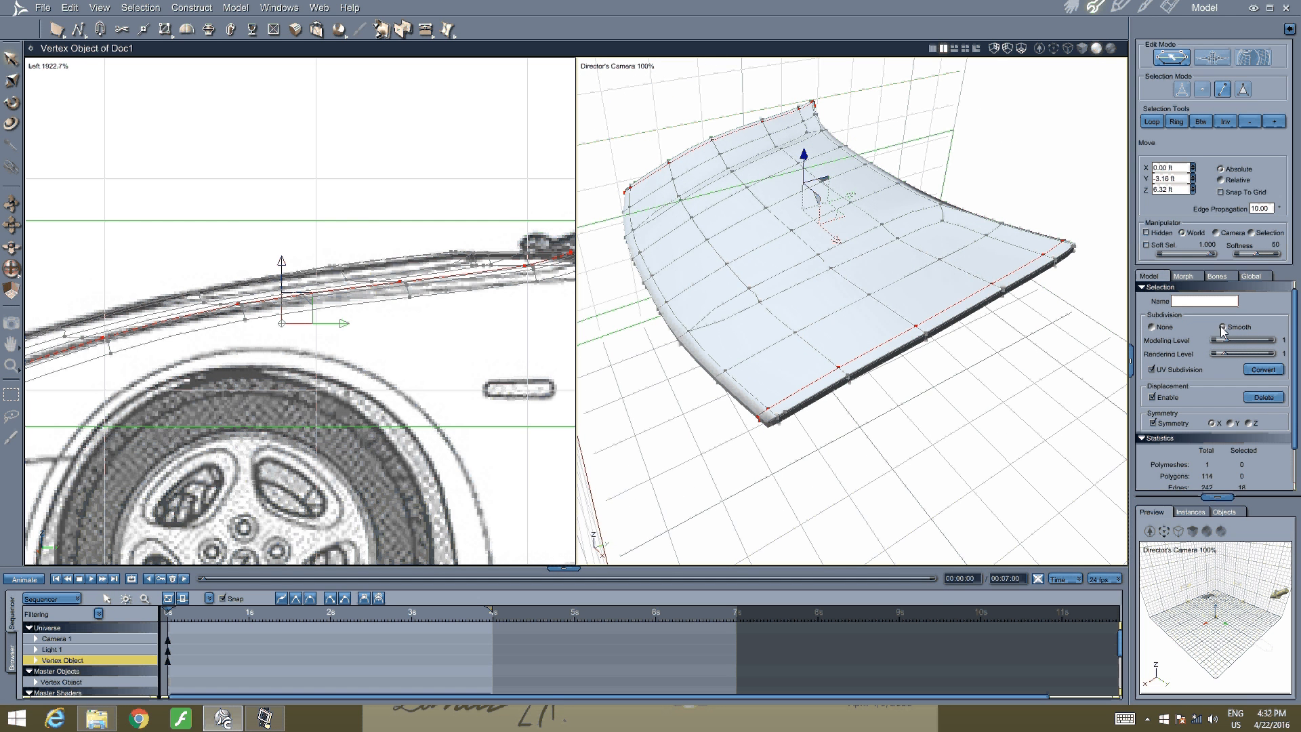
{"action": "right_click_drag", "start_coordinate": [991, 336], "coordinate": [861, 312]}
{"action": "middle_click_drag", "start_coordinate": [785, 286], "coordinate": [871, 309]}
{"action": "scroll", "coordinate": [814, 290], "scroll_direction": "up", "scroll_amount": 3}
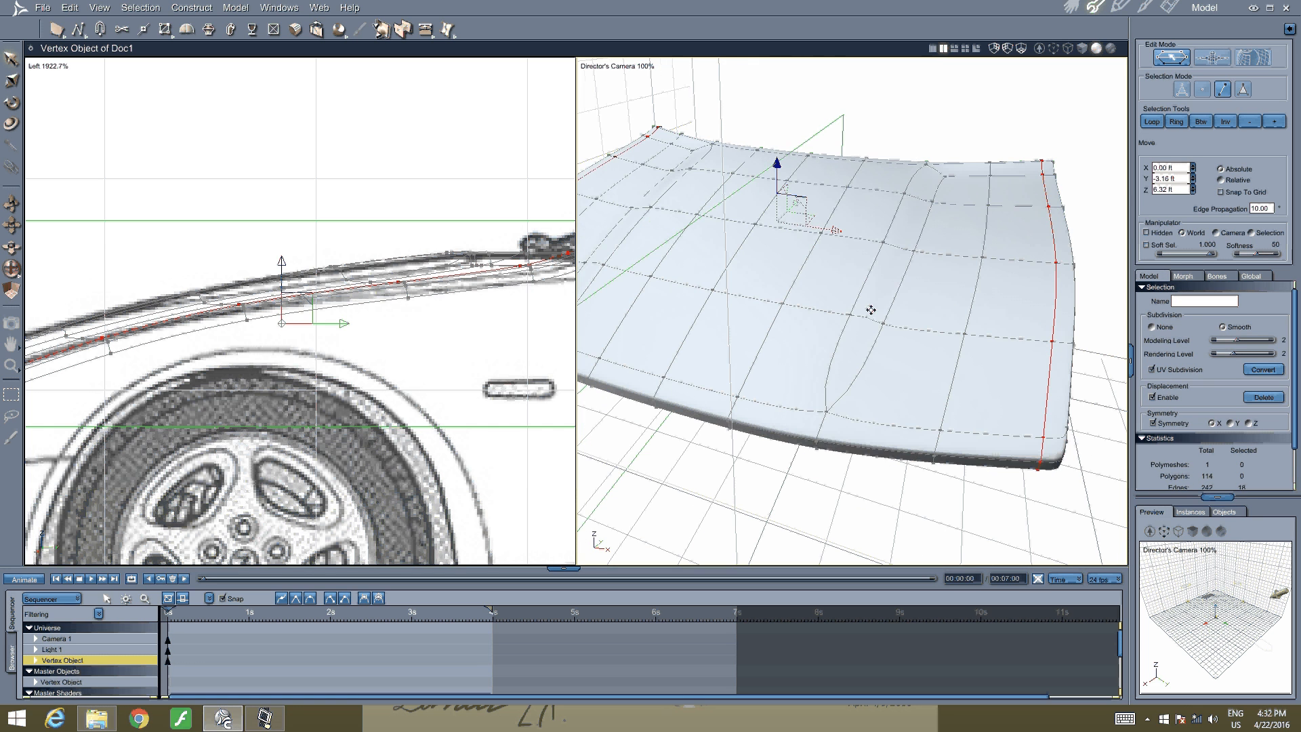
{"action": "left_click", "coordinate": [1107, 477]}
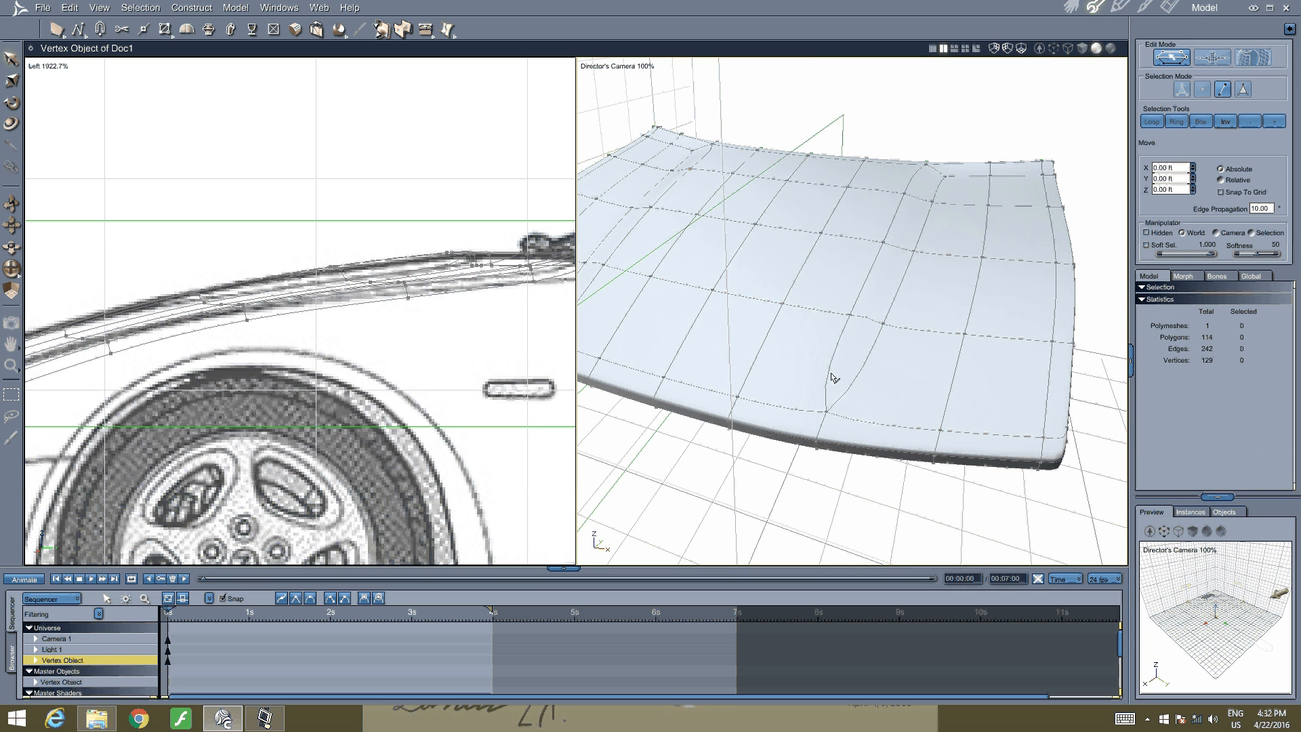
Select the lengthwise crease edges on both halves of the hood and extend the selection to full loops from front to rear
{"action": "left_click", "coordinate": [833, 377]}
{"action": "middle_click_drag", "start_coordinate": [700, 375], "coordinate": [733, 354]}
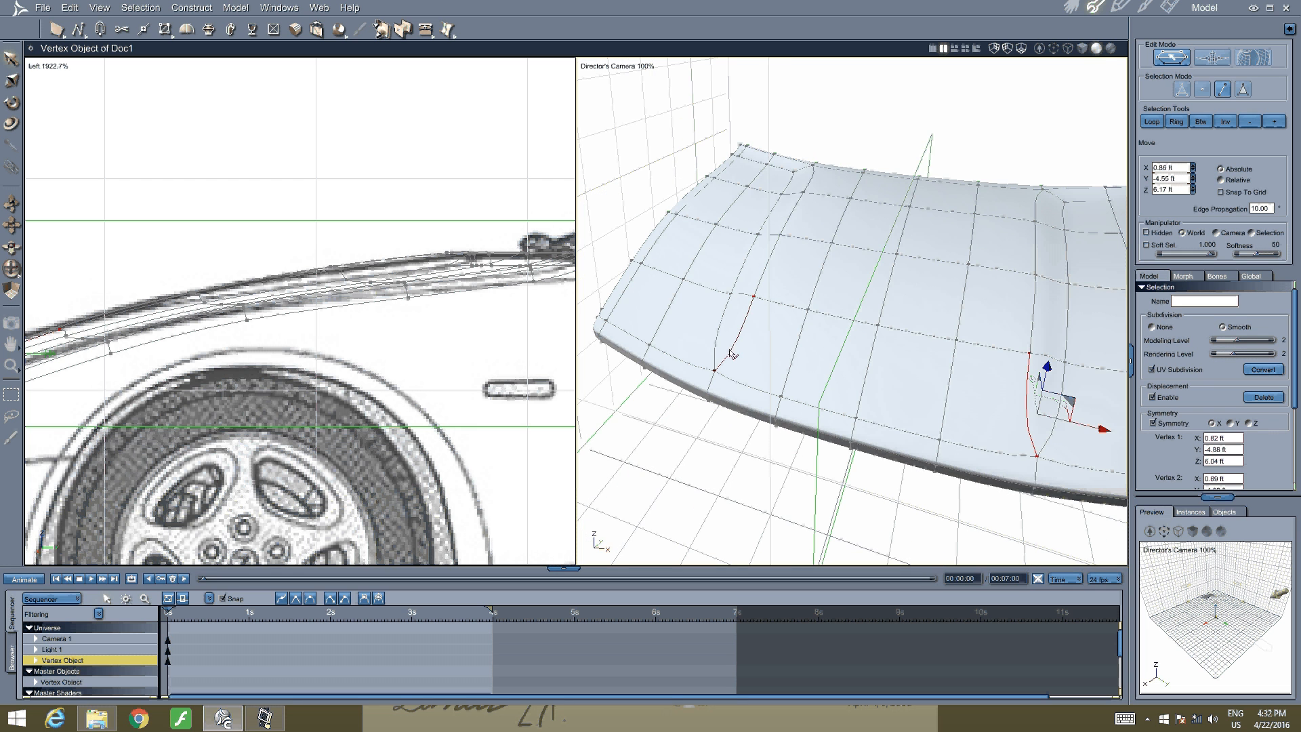
{"action": "left_click", "coordinate": [712, 385], "text": "shift"}
{"action": "middle_click_drag", "start_coordinate": [997, 314], "coordinate": [947, 311]}
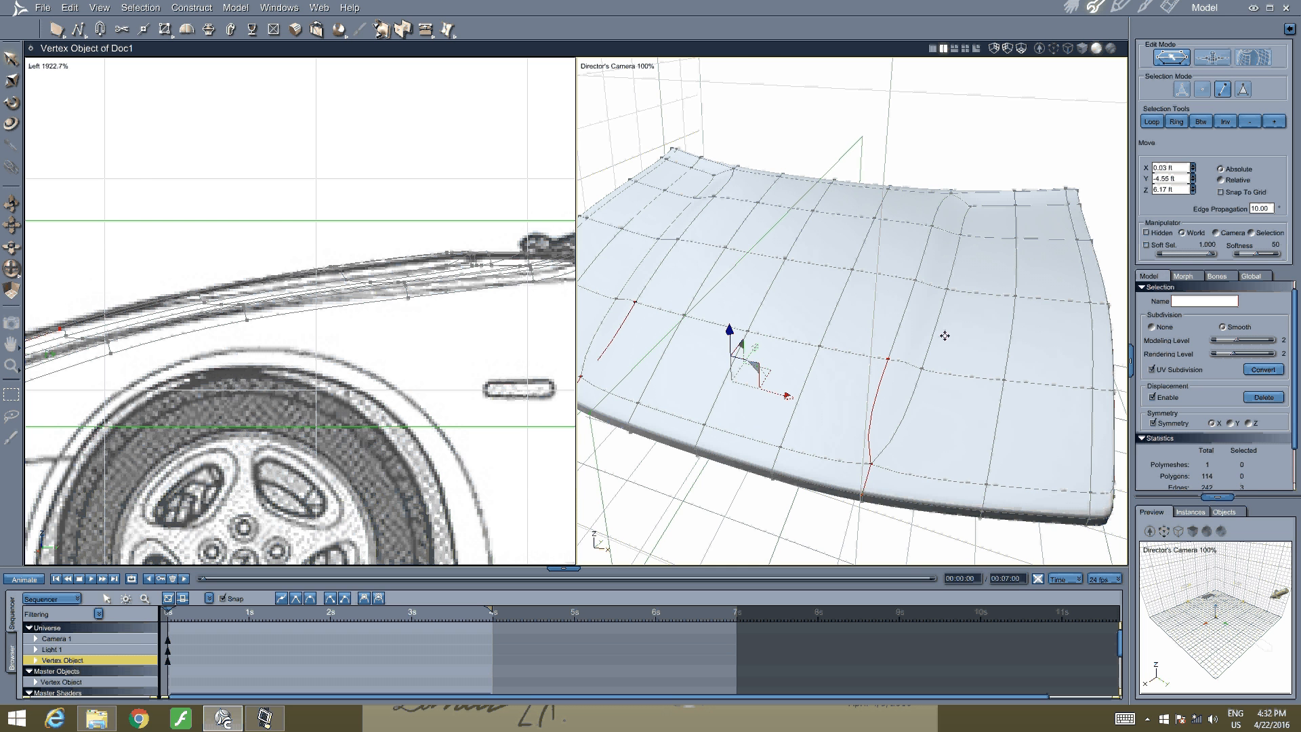
{"action": "middle_click_drag", "start_coordinate": [945, 336], "coordinate": [875, 320]}
{"action": "left_click", "coordinate": [835, 345], "text": "shift"}
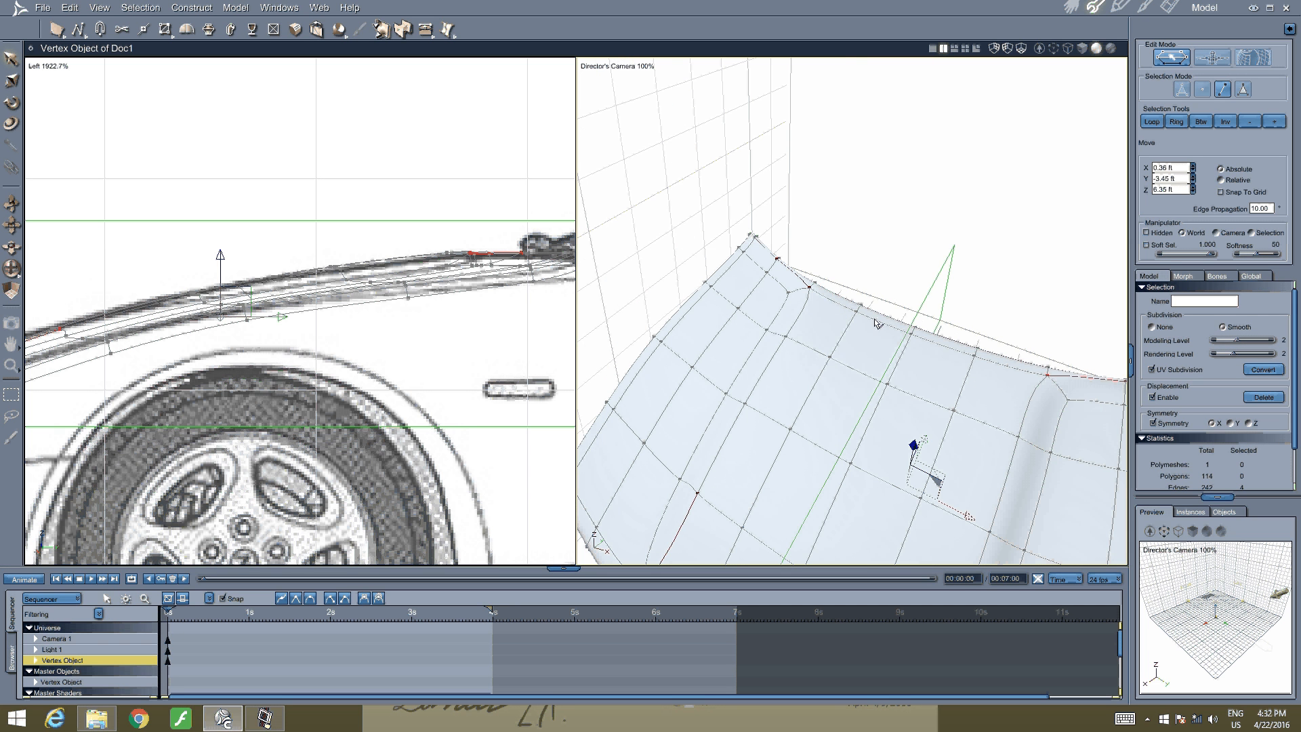
{"action": "left_click", "coordinate": [810, 289], "text": "shift"}
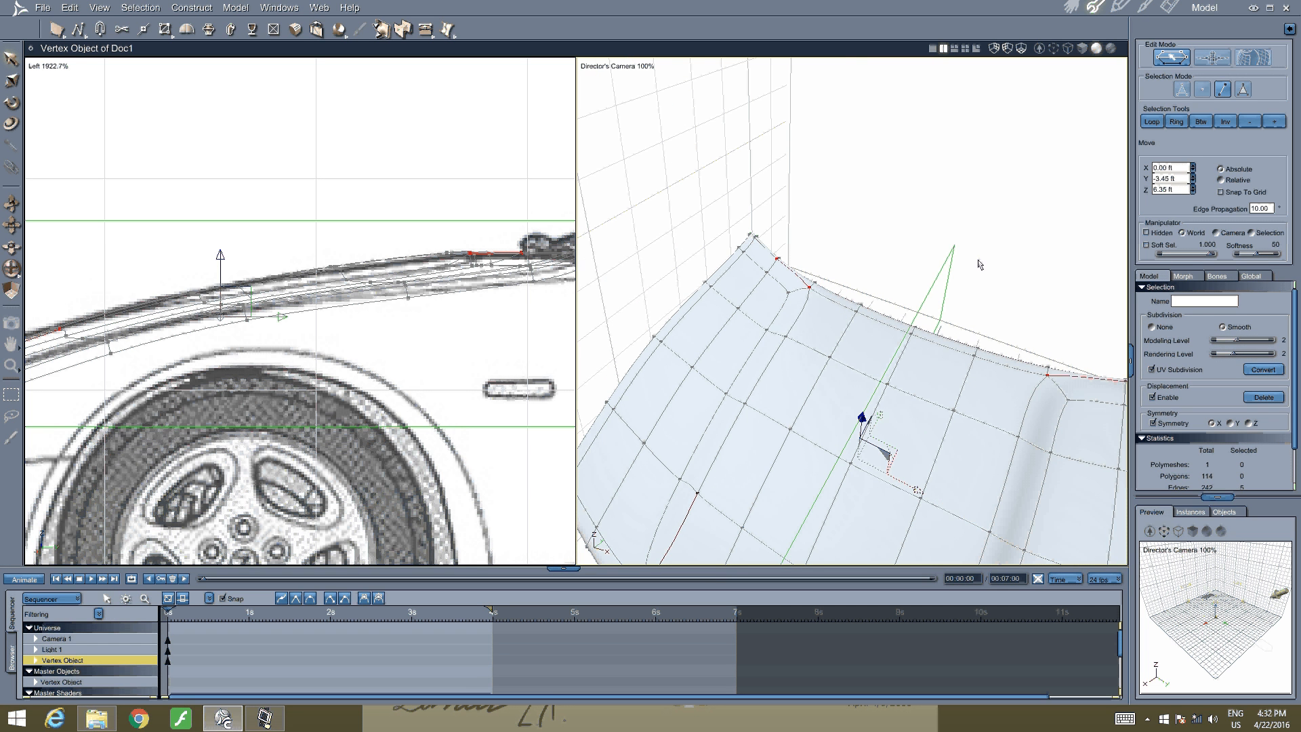
{"action": "left_click", "coordinate": [1152, 122]}
Select the paired lengthwise crease edges and adjoining rear edges on both halves of the hood, and extend the selection to full loops
{"action": "middle_click_drag", "start_coordinate": [972, 300], "coordinate": [796, 359]}
{"action": "left_click", "coordinate": [778, 380], "text": "shift"}
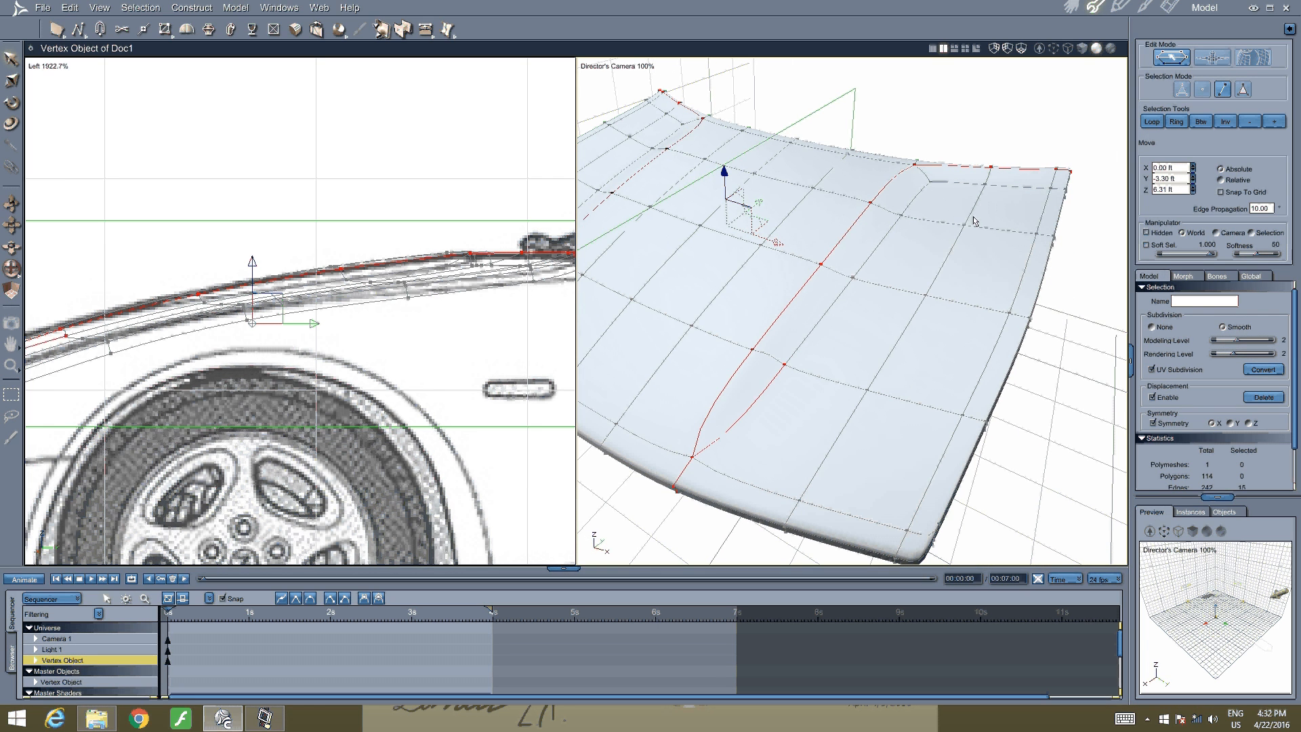
{"action": "left_click", "coordinate": [969, 184], "text": "shift"}
{"action": "middle_click_drag", "start_coordinate": [796, 231], "coordinate": [931, 242]}
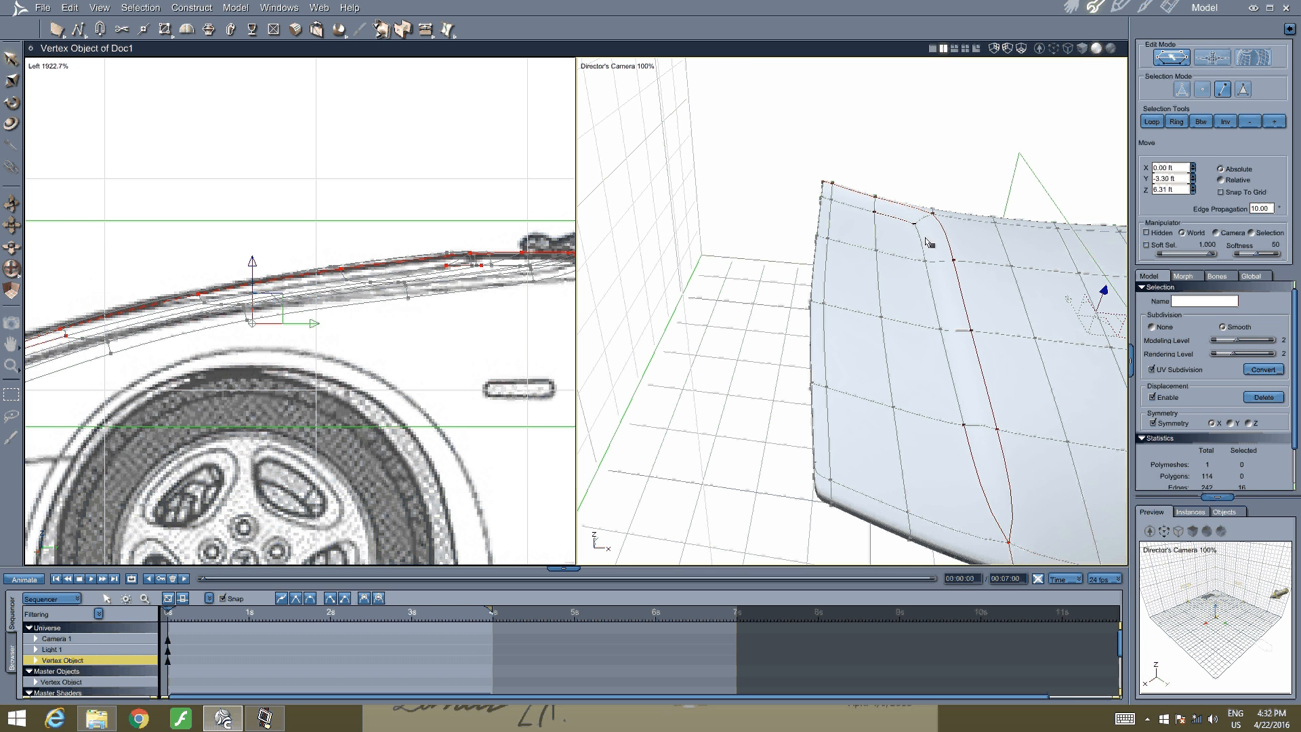
{"action": "left_click", "coordinate": [906, 223], "text": "shift"}
{"action": "left_click", "coordinate": [1151, 122]}
{"action": "middle_click_drag", "start_coordinate": [1098, 227], "coordinate": [836, 226]}
{"action": "scroll", "coordinate": [834, 223], "scroll_direction": "up", "scroll_amount": 3}
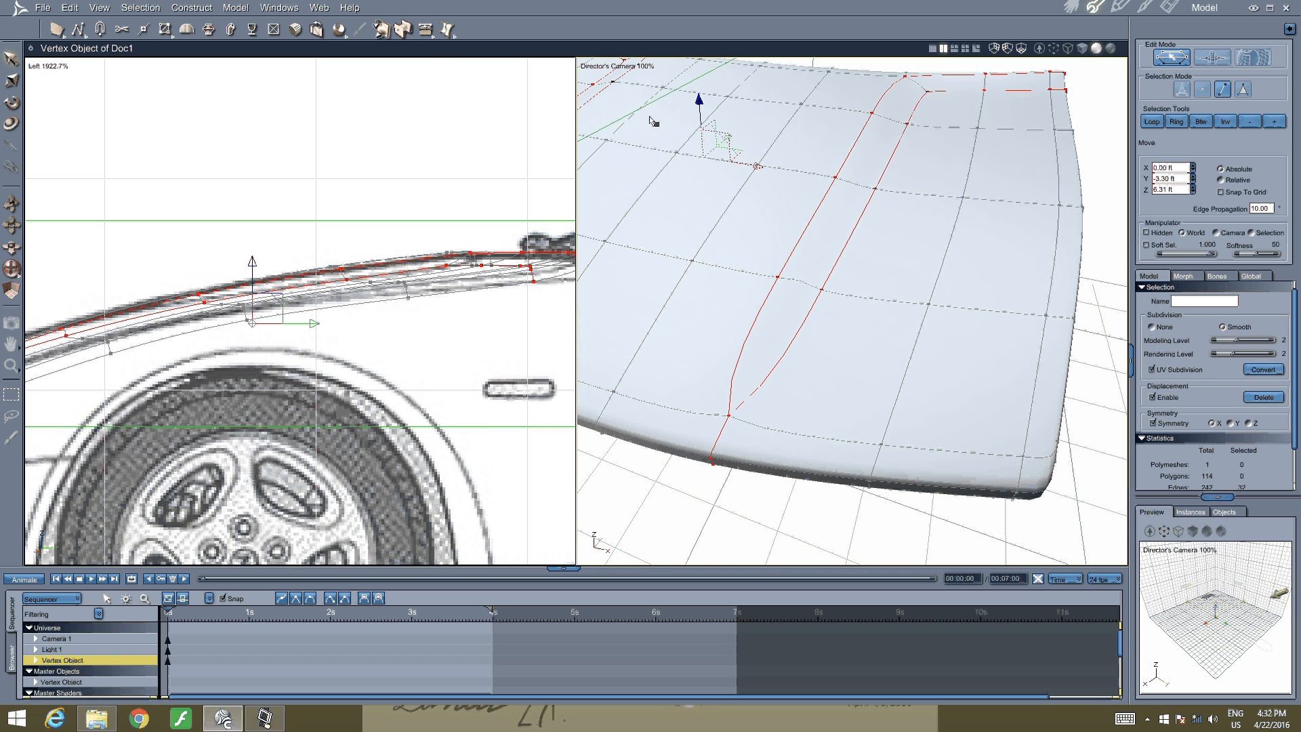
Use Extract Around on the selected crease loops to add closely spaced supporting edges on both sides of them
{"action": "left_click", "coordinate": [427, 29]}
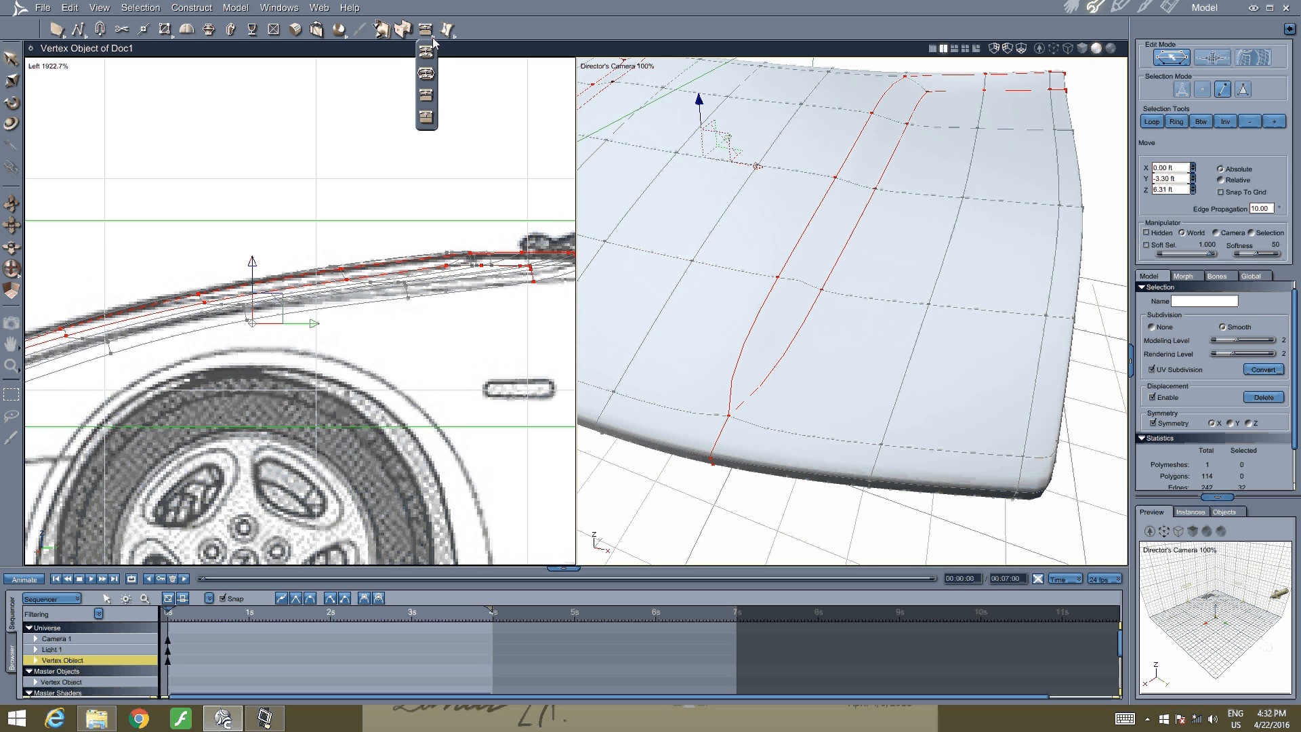
{"action": "left_click", "coordinate": [431, 79]}
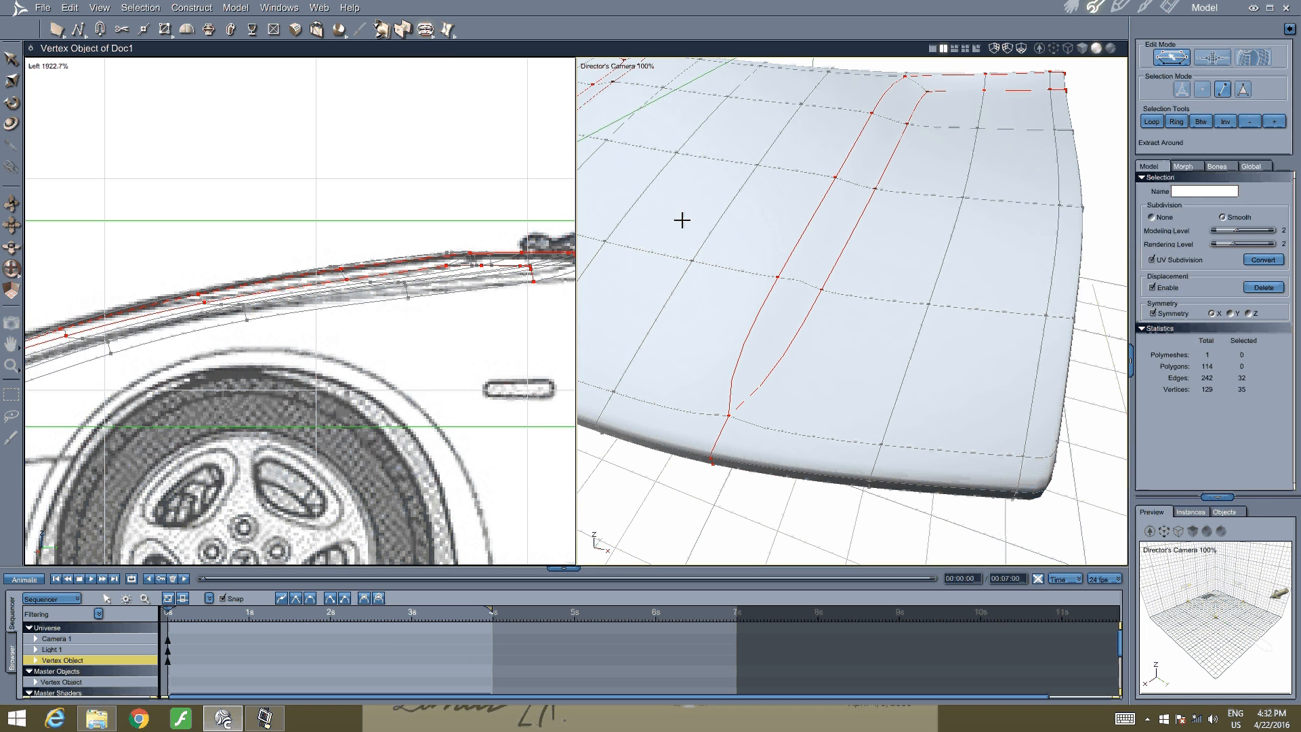
{"action": "left_click_drag", "start_coordinate": [791, 262], "coordinate": [794, 266]}
{"action": "left_click", "coordinate": [799, 270]}
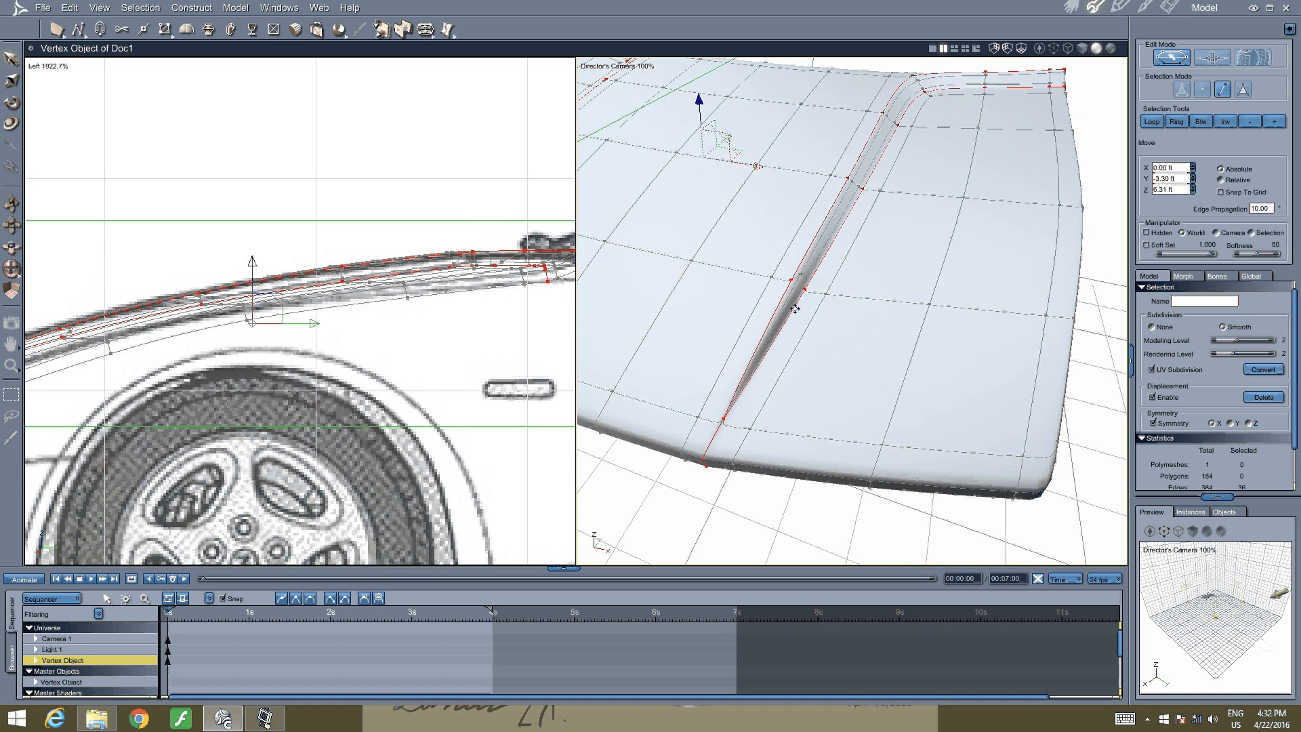
Switch to the Assemble room and examine the smoothed hood's creases and rim from several angles, close up and from afar
{"action": "middle_click_drag", "start_coordinate": [795, 309], "coordinate": [766, 227]}
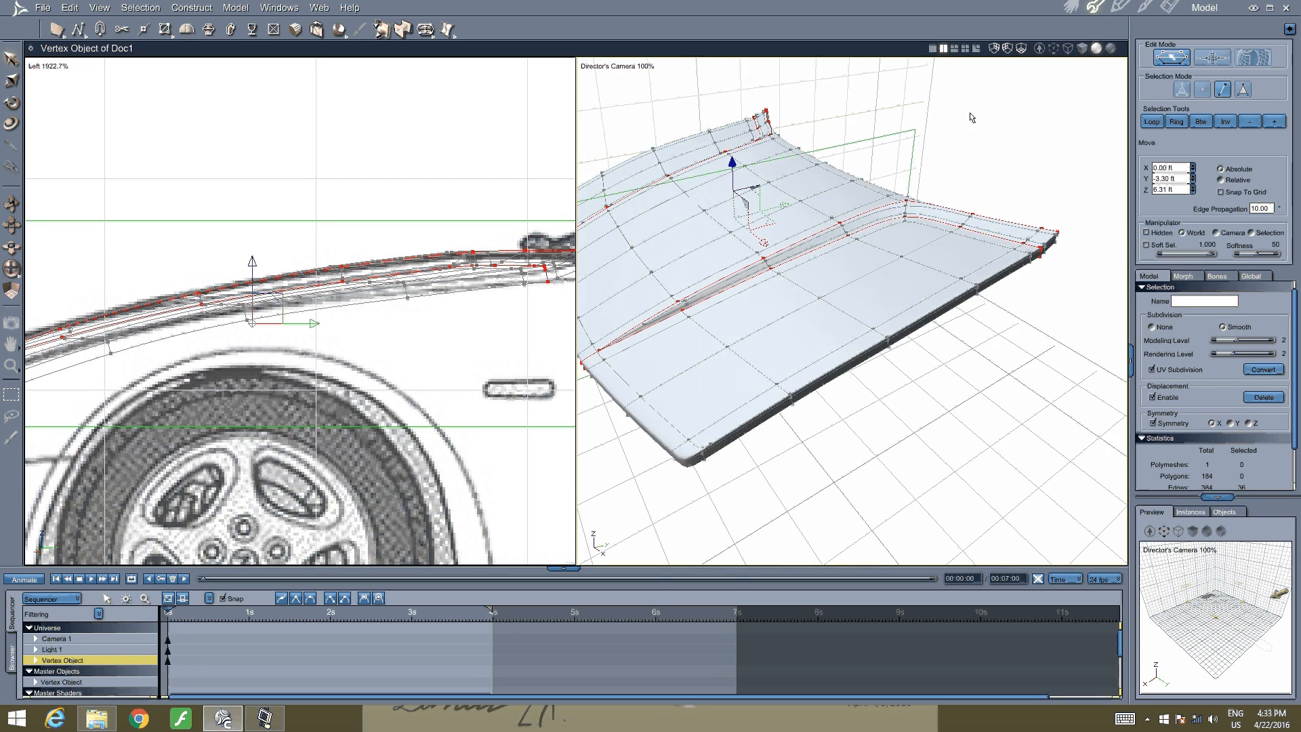
{"action": "left_click", "coordinate": [1073, 9]}
{"action": "middle_click_drag", "start_coordinate": [663, 258], "coordinate": [736, 298]}
{"action": "middle_click_drag", "start_coordinate": [599, 306], "coordinate": [627, 298]}
{"action": "scroll", "coordinate": [634, 138], "scroll_direction": "up", "scroll_amount": 5}
{"action": "middle_click_drag", "start_coordinate": [634, 138], "coordinate": [631, 302]}
{"action": "middle_click_drag", "start_coordinate": [631, 231], "coordinate": [630, 285]}
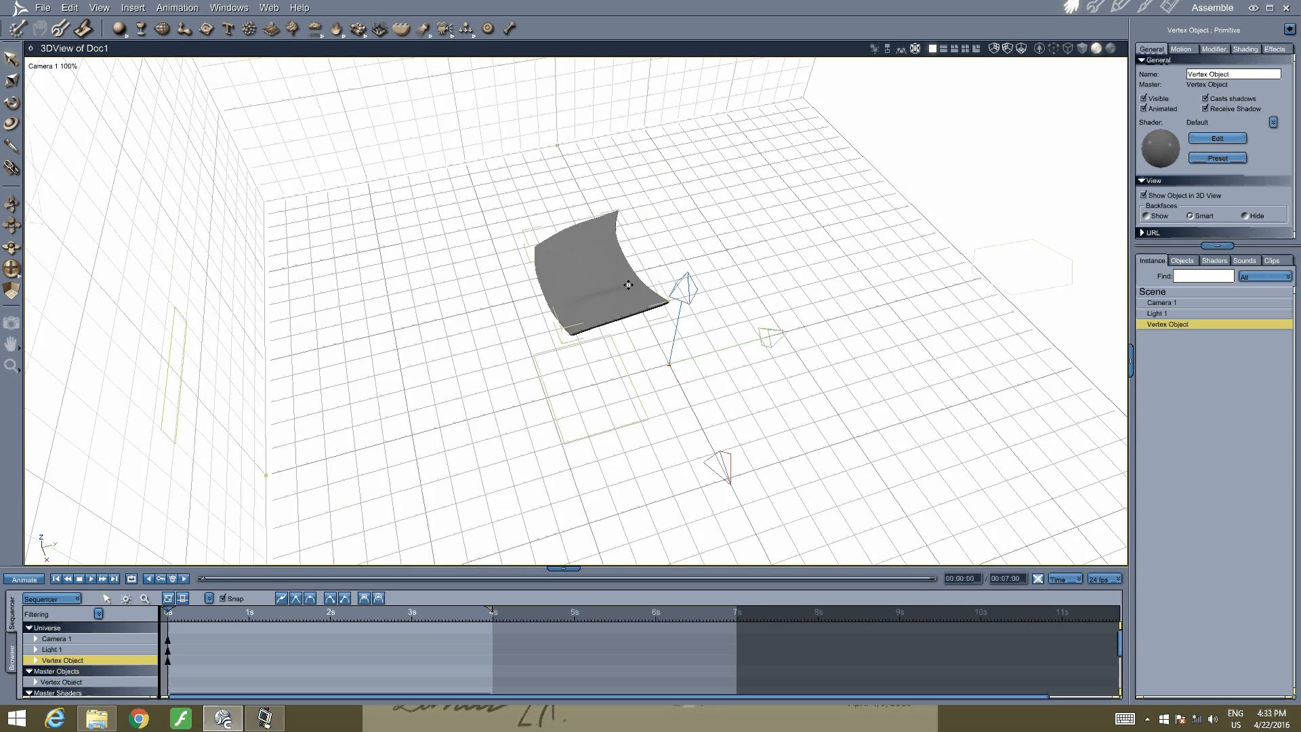
{"action": "scroll", "coordinate": [629, 247], "scroll_direction": "up", "scroll_amount": 5}
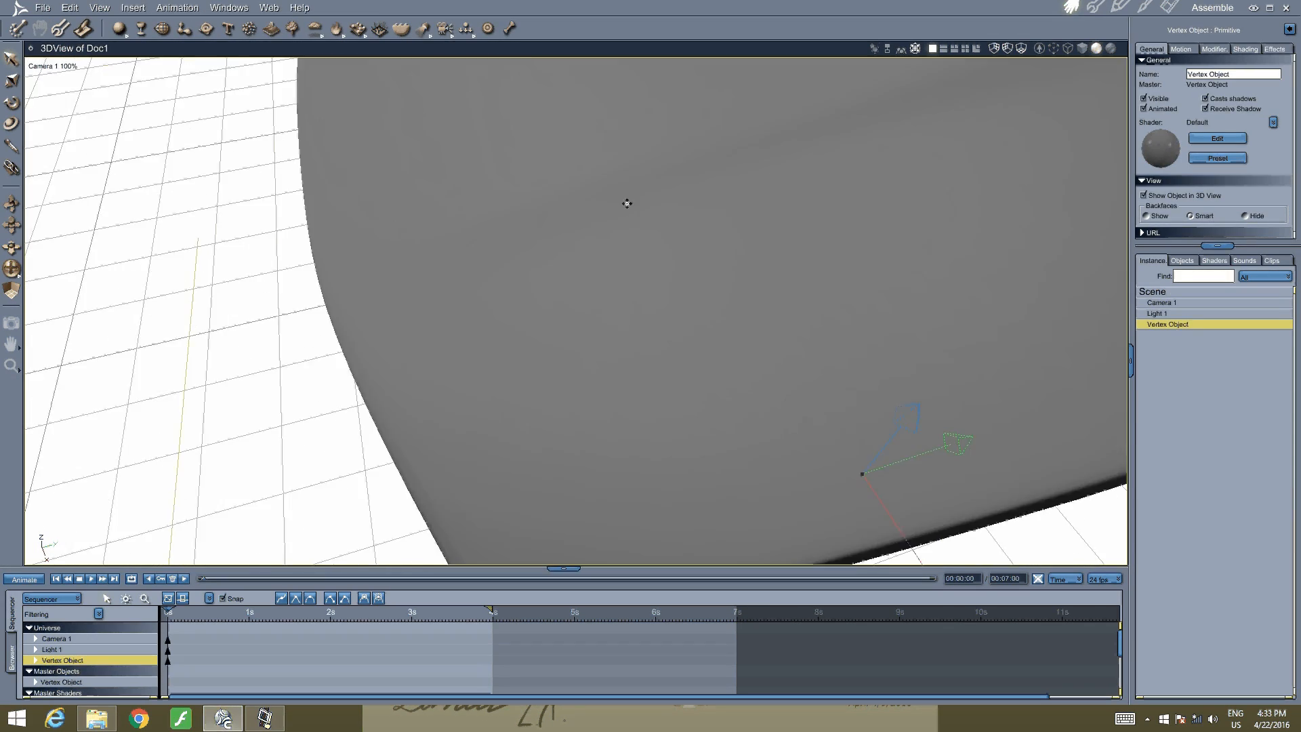
{"action": "scroll", "coordinate": [627, 204], "scroll_direction": "down", "scroll_amount": 5}
{"action": "middle_click_drag", "start_coordinate": [621, 224], "coordinate": [596, 234]}
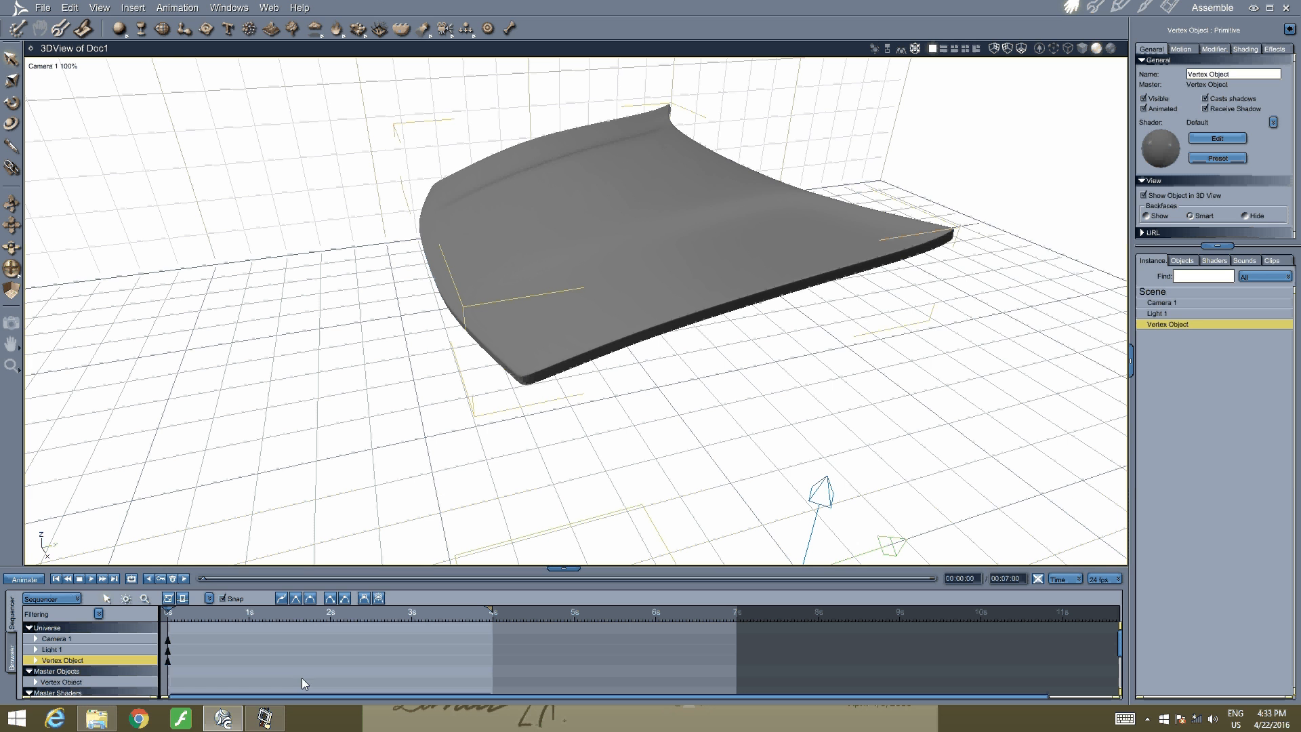
{"action": "left_click", "coordinate": [264, 717]}
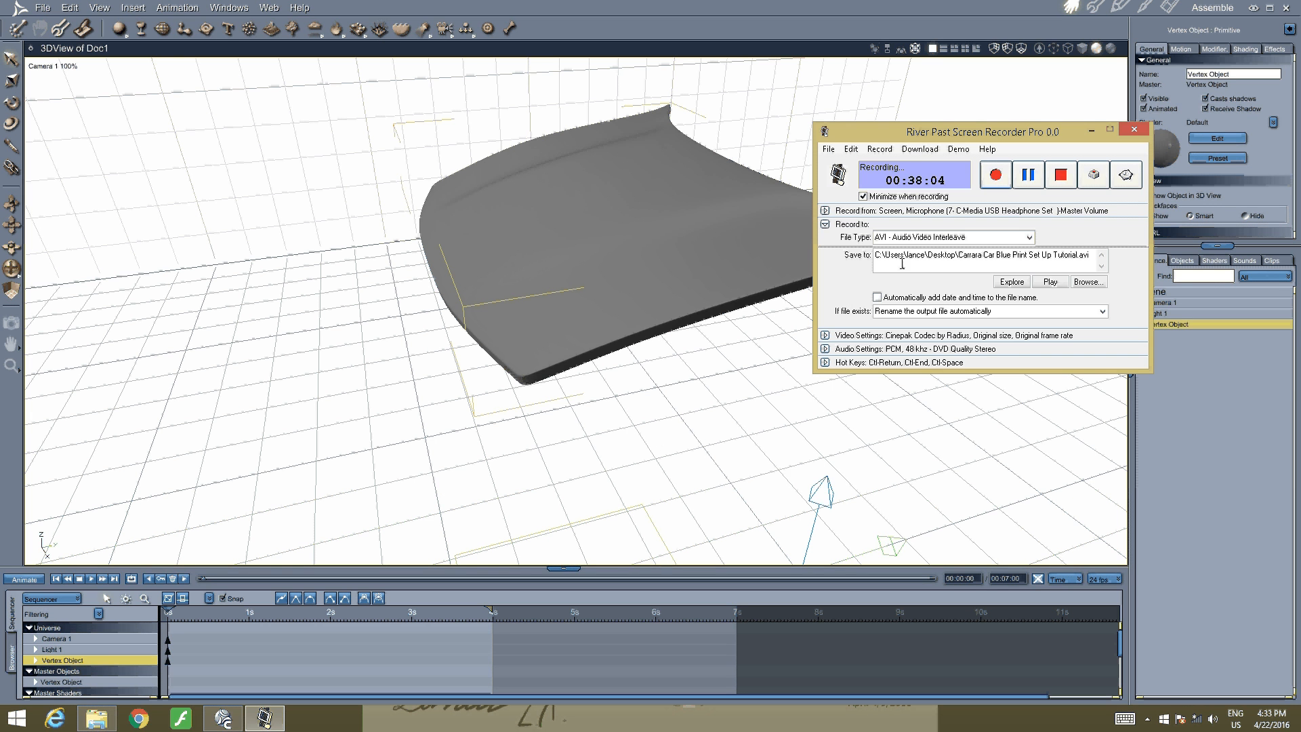